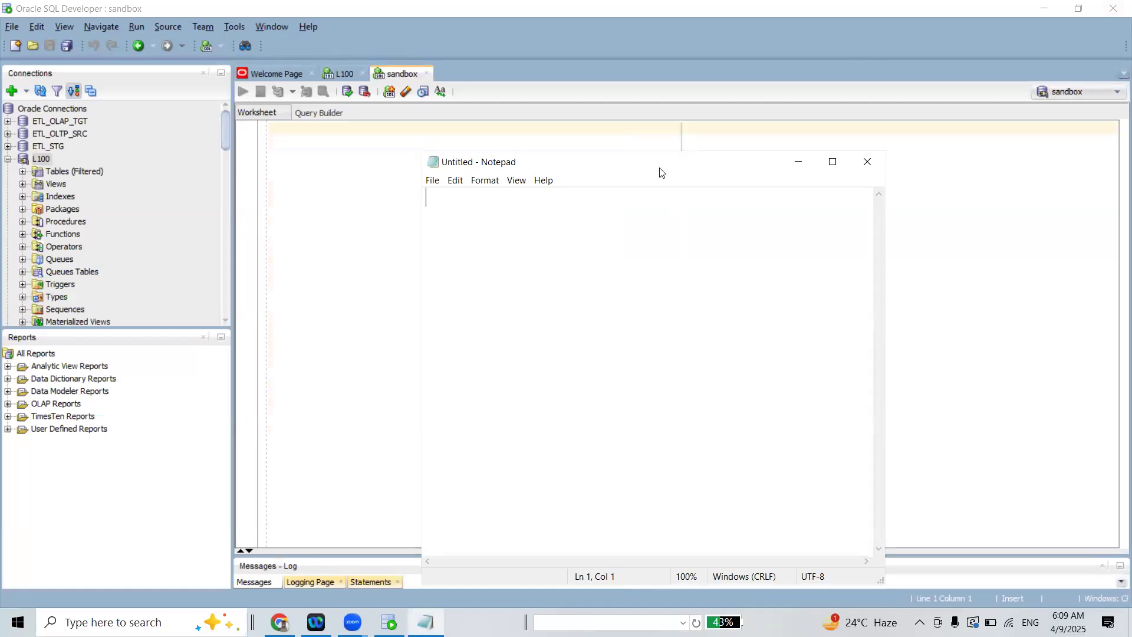
Maximize the blank note and write the first line "SCD: SCD is slowly Changing Dimension."
{"action": "left_click", "coordinate": [834, 162]}
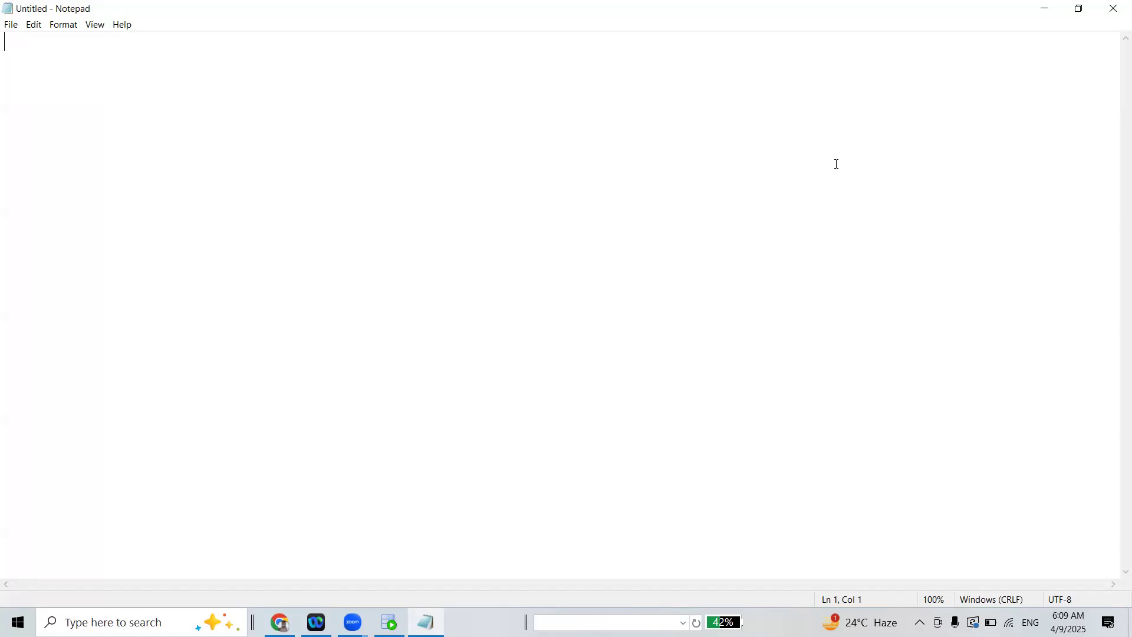
{"action": "type", "text": "s"}
{"action": "key", "text": "BackSpace"}
{"action": "type", "text": "SCD:"}
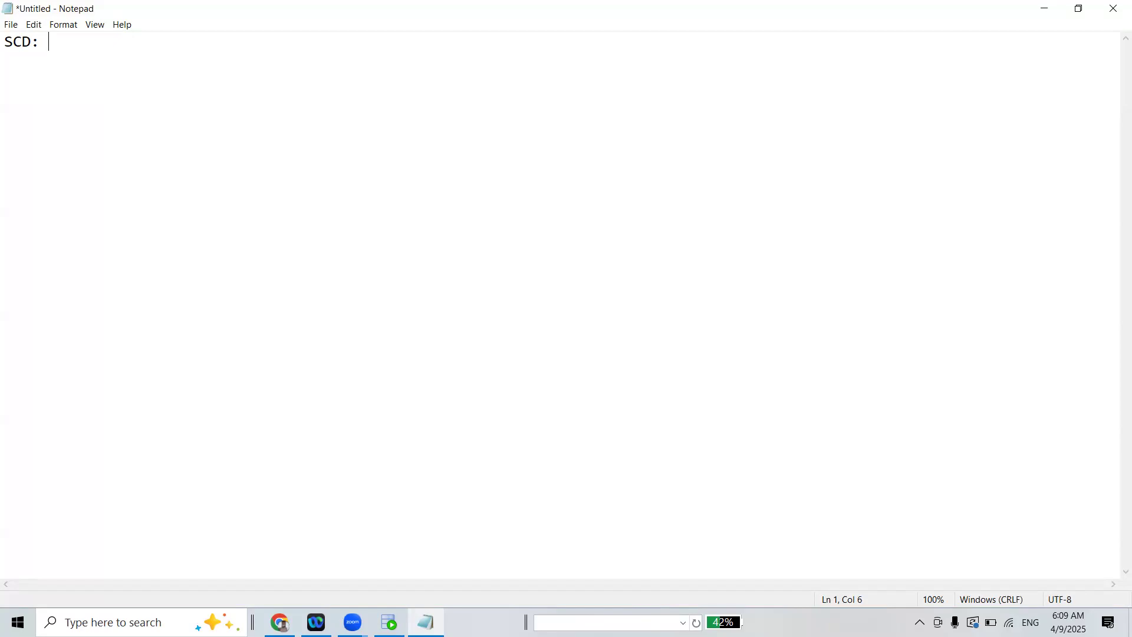
{"action": "type", "text": "1"}
{"action": "key", "text": "BackSpace"}
{"action": "type", "text": "SCD is slow"}
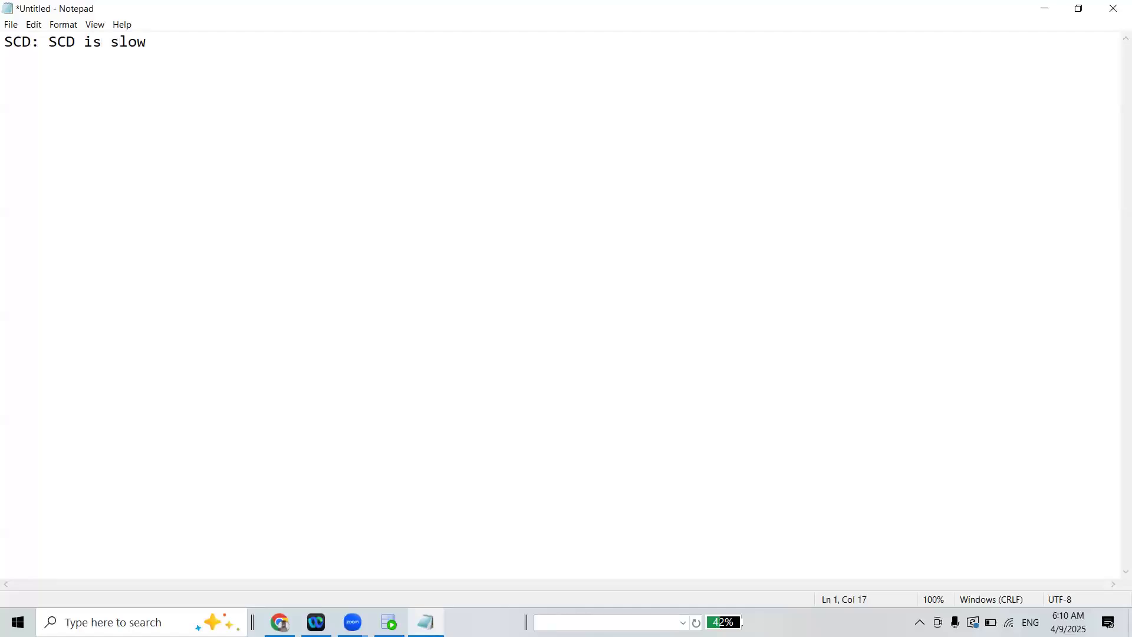
{"action": "type", "text": "ly Changing Dimension,"}
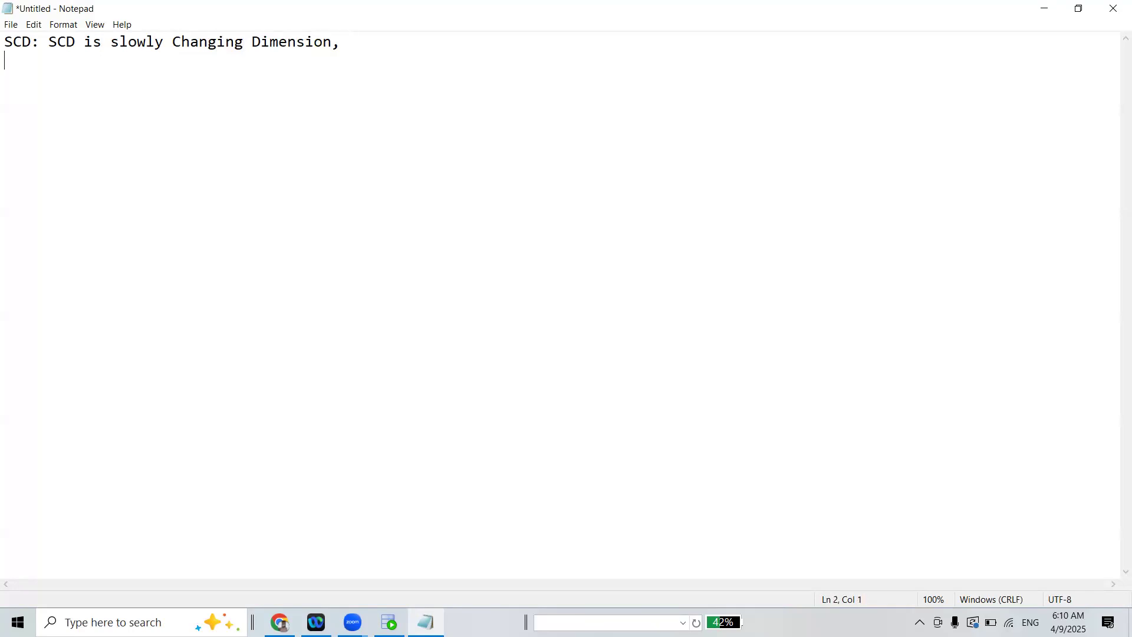
{"action": "key", "text": "BackSpace"}
Below a blank line, write "It is way to manage and track changes in dimension data"
{"action": "type", "text": "It is "}
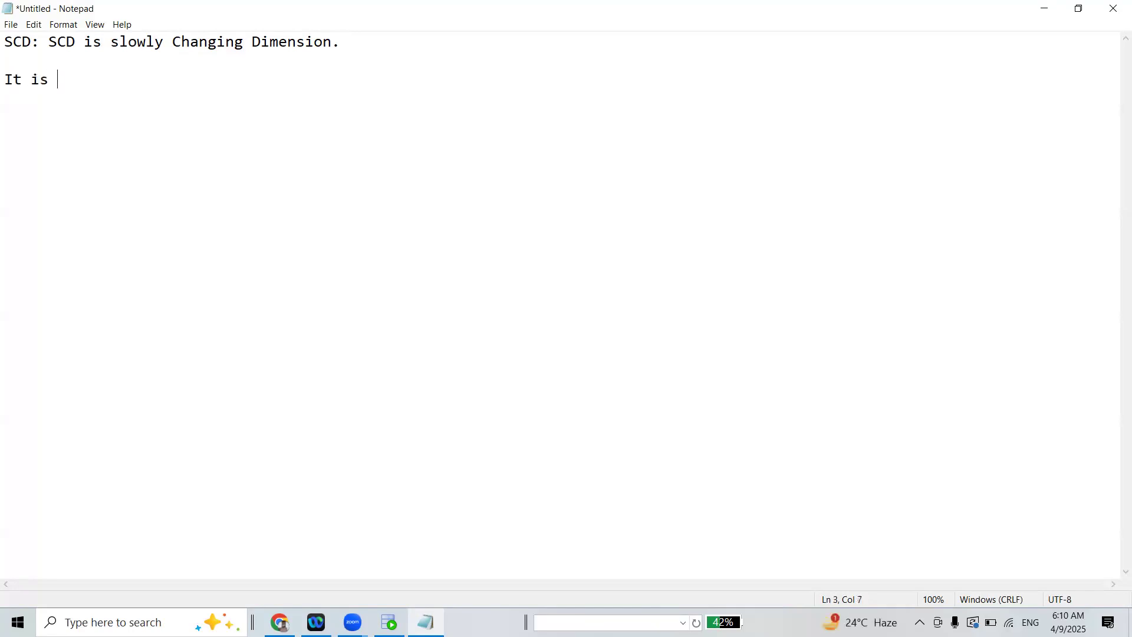
{"action": "type", "text": "way to manage and track "}
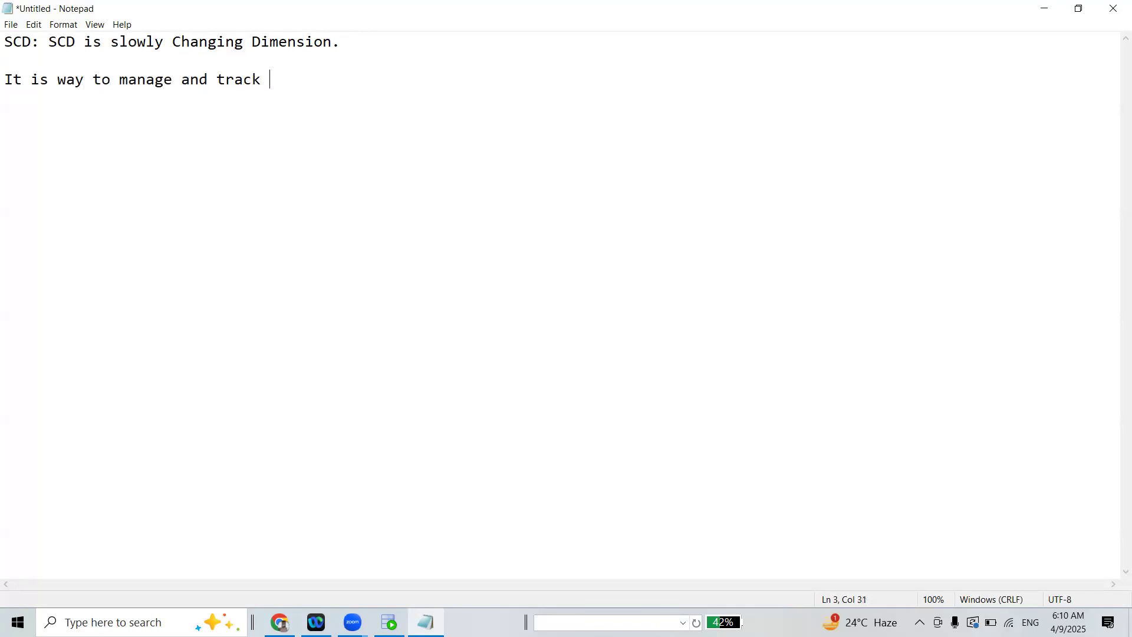
{"action": "type", "text": "changes in dimension data, like em"}
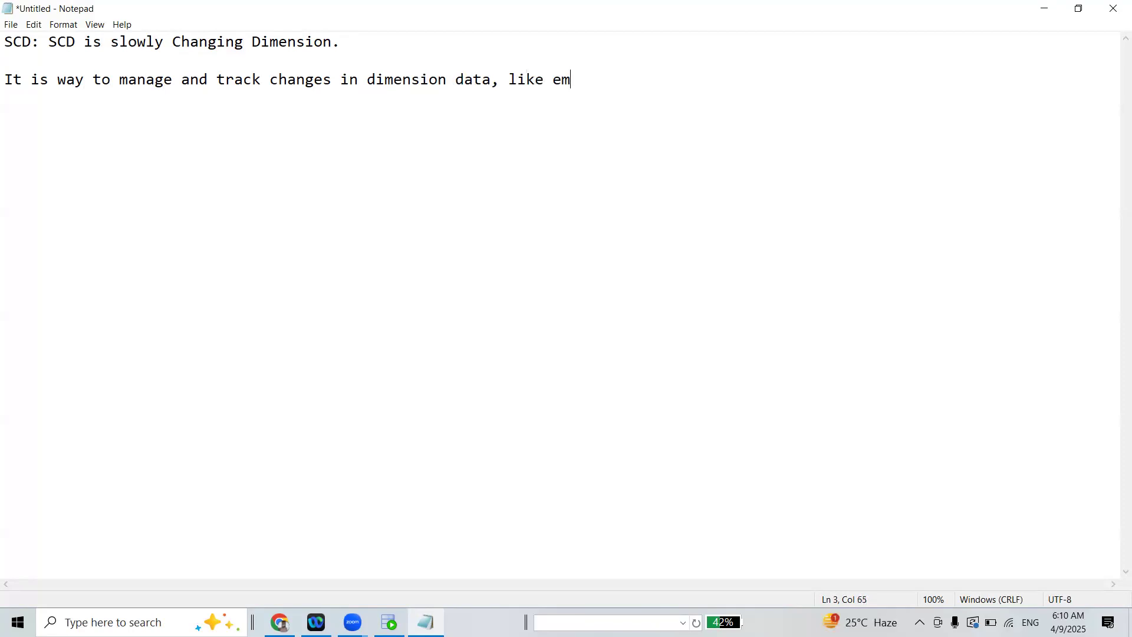
{"action": "type", "text": "ployees, "}
{"action": "type", "text": "customer,"}
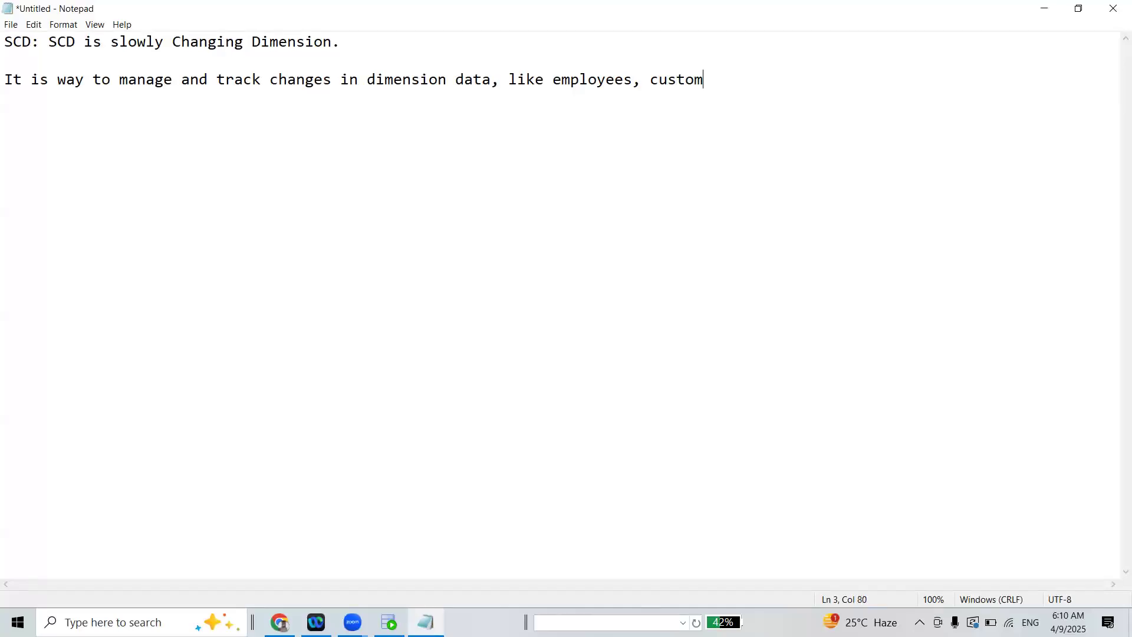
Continue the definition with ", like employees, customer and any table over time to time."
{"action": "key", "text": "BackSpace"}
{"action": "type", "text": "and"}
{"action": "key", "text": "BackSpace"}
{"action": "key", "text": "BackSpace"}
{"action": "key", "text": "BackSpace"}
{"action": "type", "text": "and any table ov"}
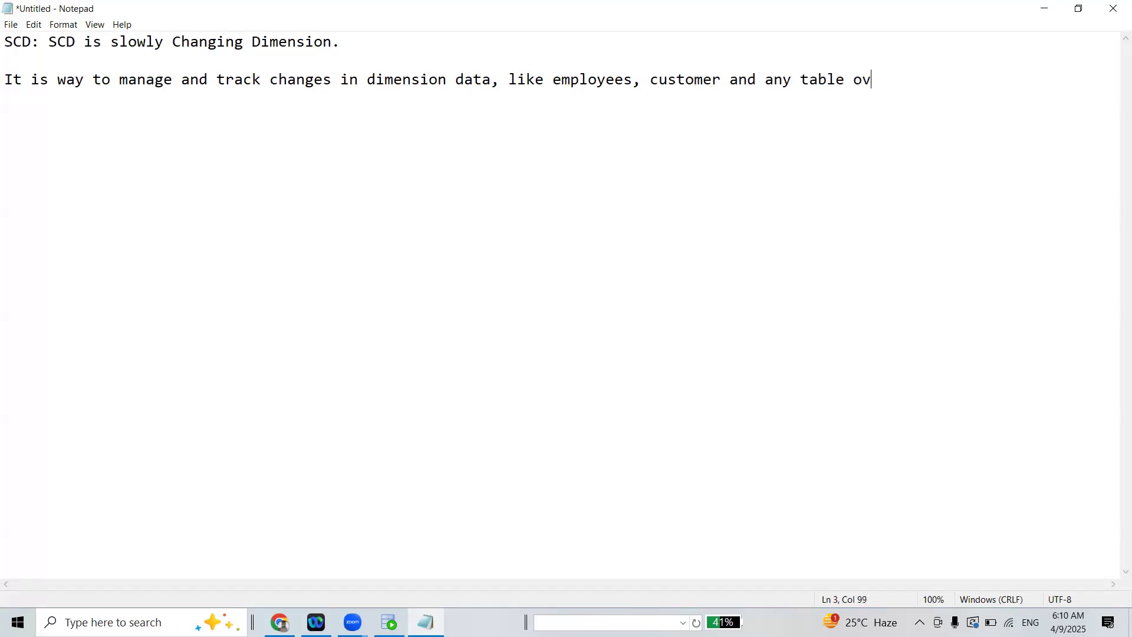
{"action": "type", "text": "er time to time."}
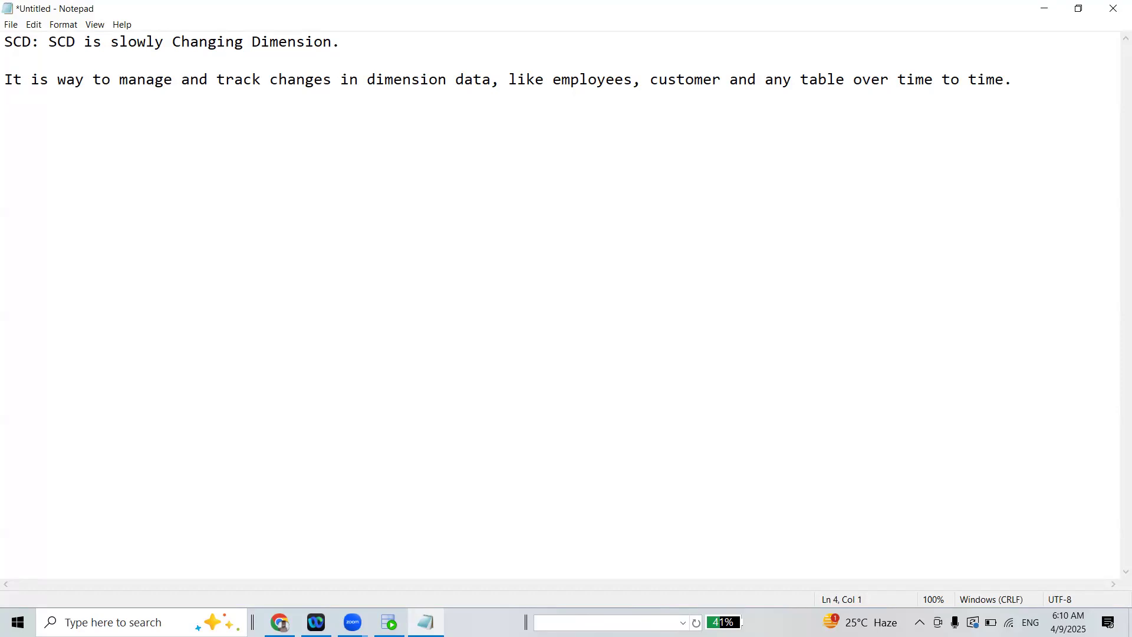
Add a line reading "or" and, on the line below it, "In order to maintain their data"
{"action": "key", "text": "BackSpace"}
{"action": "type", "text": "or "}
{"action": "type", "text": "In order"}
{"action": "type", "text": " to mai"}
{"action": "type", "text": "ntain "}
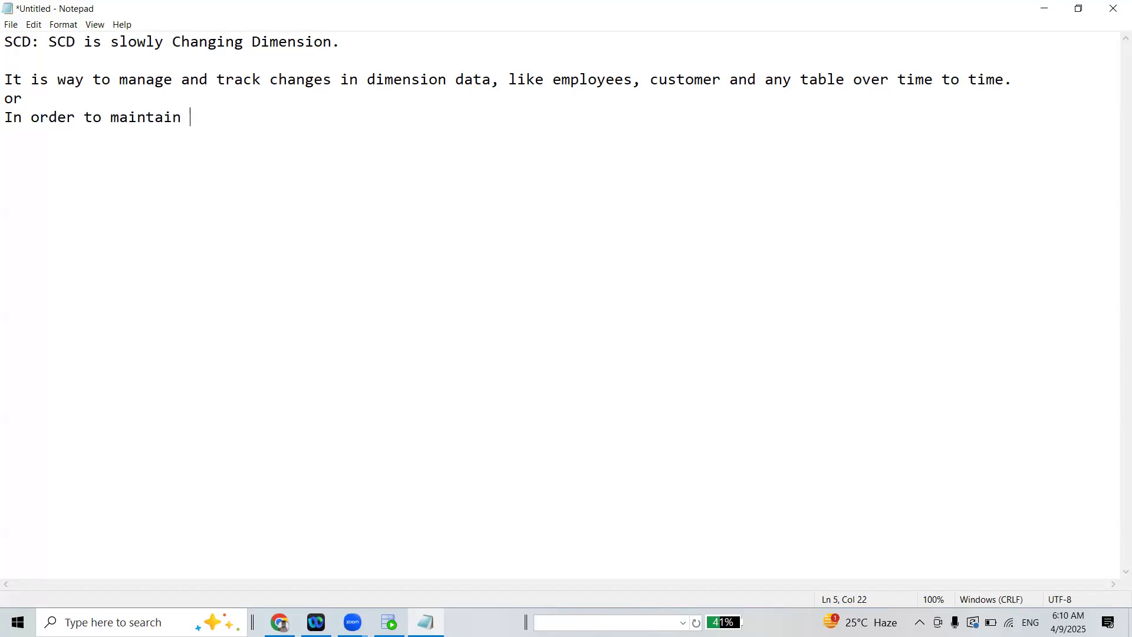
{"action": "type", "text": "their data from"}
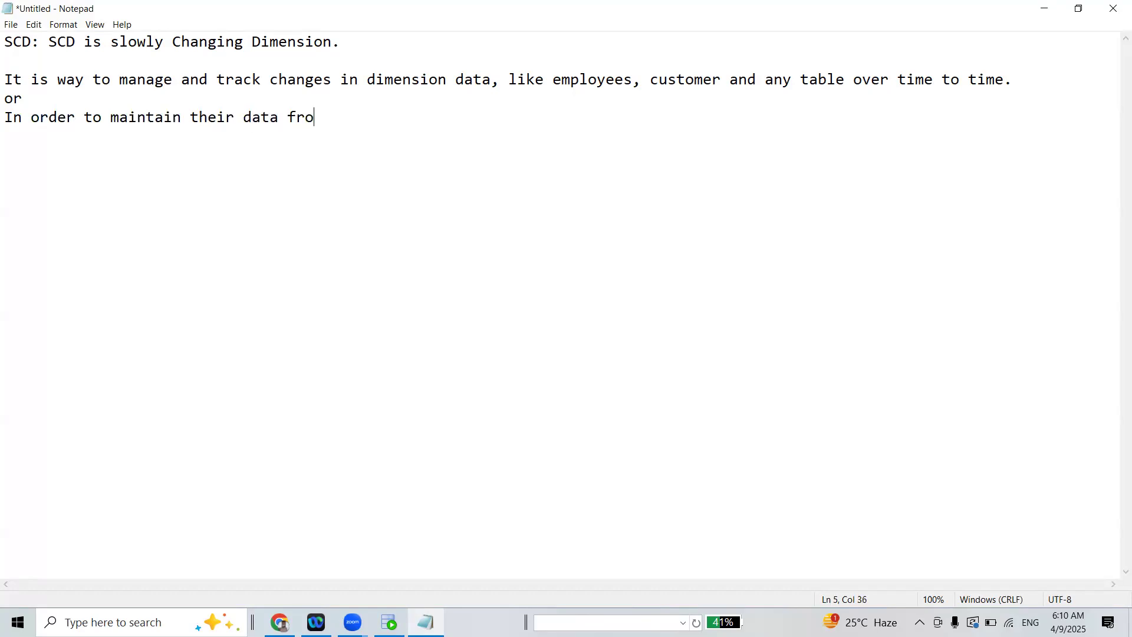
Continue the alternative definition with "from source to end time over time to time." and leave a blank line below
{"action": "key", "text": "BackSpace"}
{"action": "key", "text": "BackSpace"}
{"action": "key", "text": "BackSpace"}
{"action": "key", "text": "BackSpace"}
{"action": "type", "text": "from source to end time over time to time."}
{"action": "key", "text": "Return"}
{"action": "key", "text": "Return"}
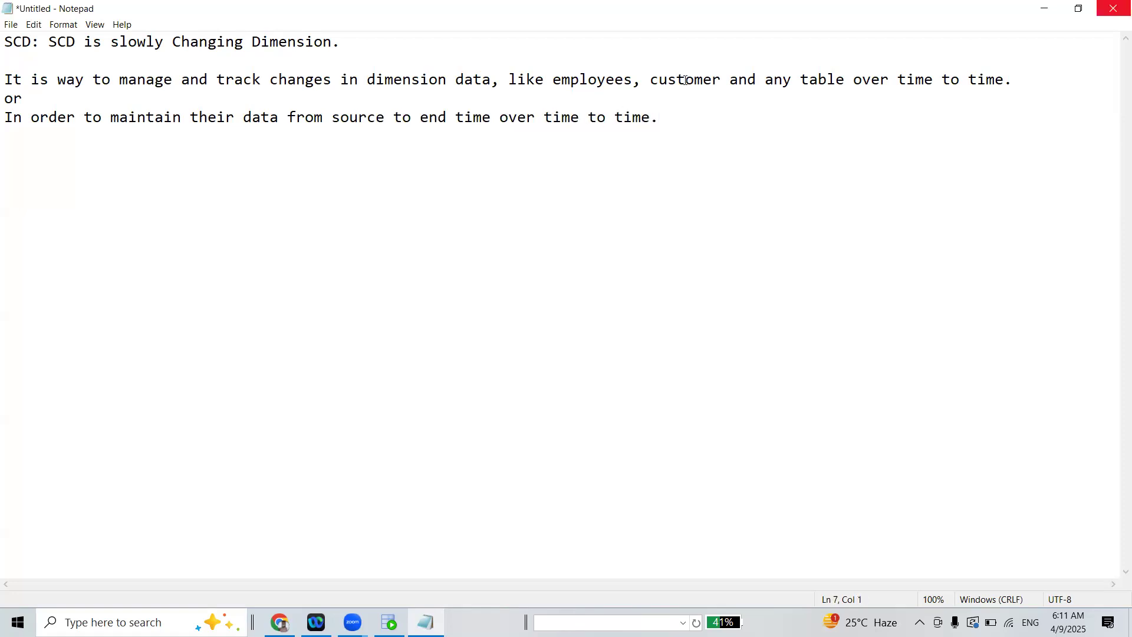
Review the alternative definition by highlighting the phrases "from source to end time" and "over time to time"
{"action": "left_click_drag", "start_coordinate": [101, 118], "coordinate": [494, 116]}
{"action": "left_click", "coordinate": [295, 111]}
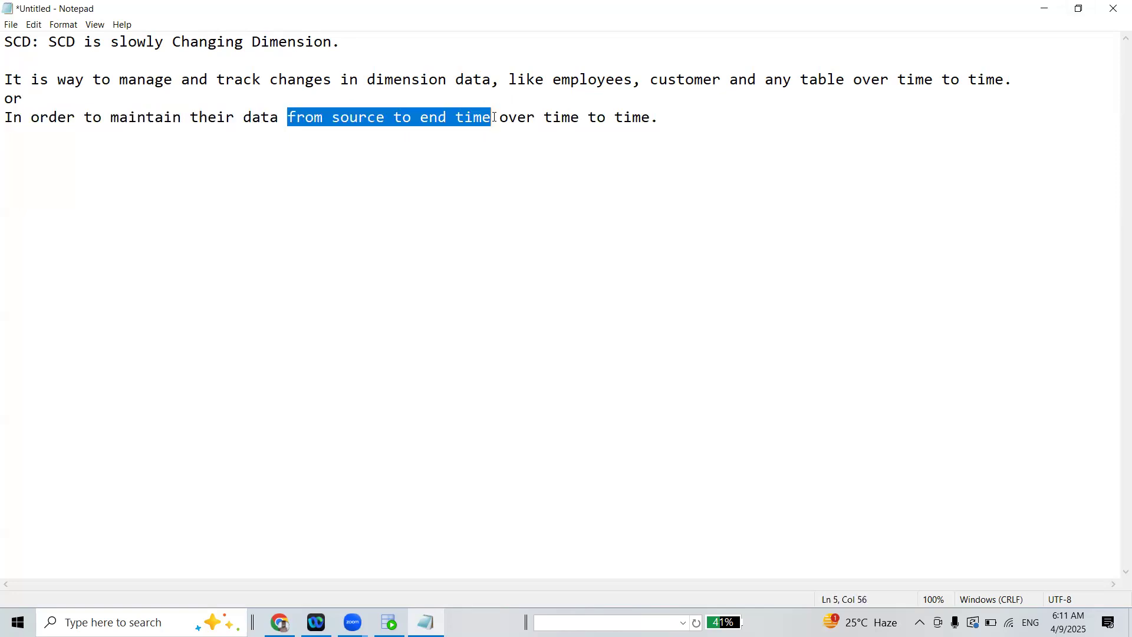
{"action": "left_click", "coordinate": [494, 116]}
{"action": "left_click_drag", "start_coordinate": [419, 116], "coordinate": [639, 113]}
{"action": "left_click", "coordinate": [639, 113]}
{"action": "left_click_drag", "start_coordinate": [500, 117], "coordinate": [676, 117]}
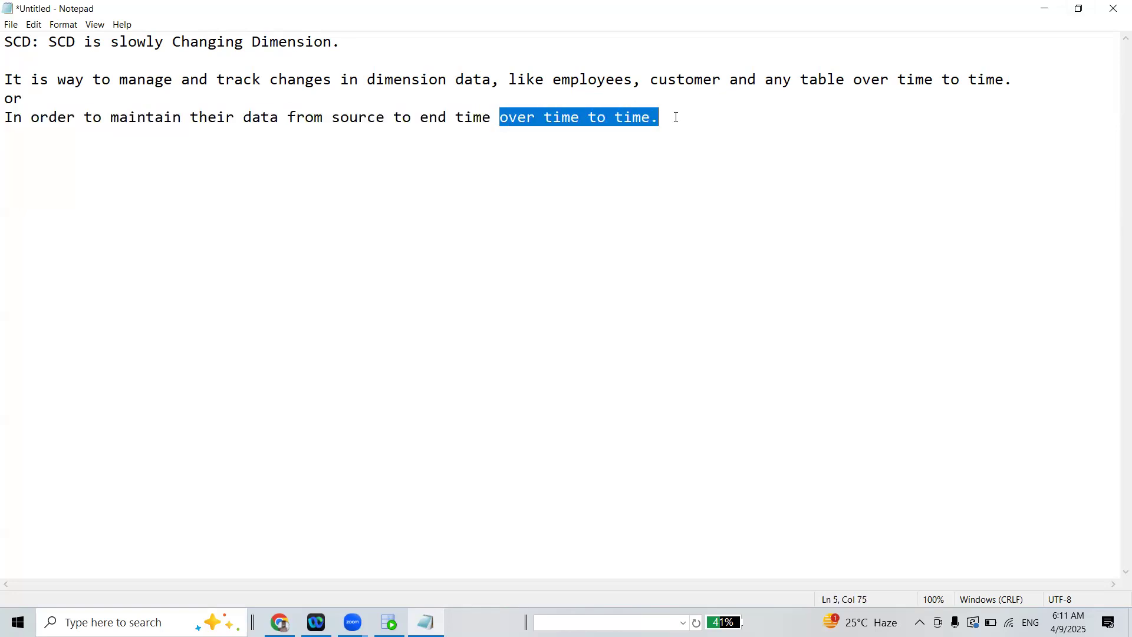
{"action": "left_click", "coordinate": [676, 114]}
{"action": "left_click_drag", "start_coordinate": [3, 134], "coordinate": [676, 124]}
{"action": "left_click", "coordinate": [675, 121]}
Below the definitions, add the heading "SCD--- TYPES" and the list entry "1. SCD TYPE 1"
{"action": "key", "text": "Return"}
{"action": "key", "text": "Return"}
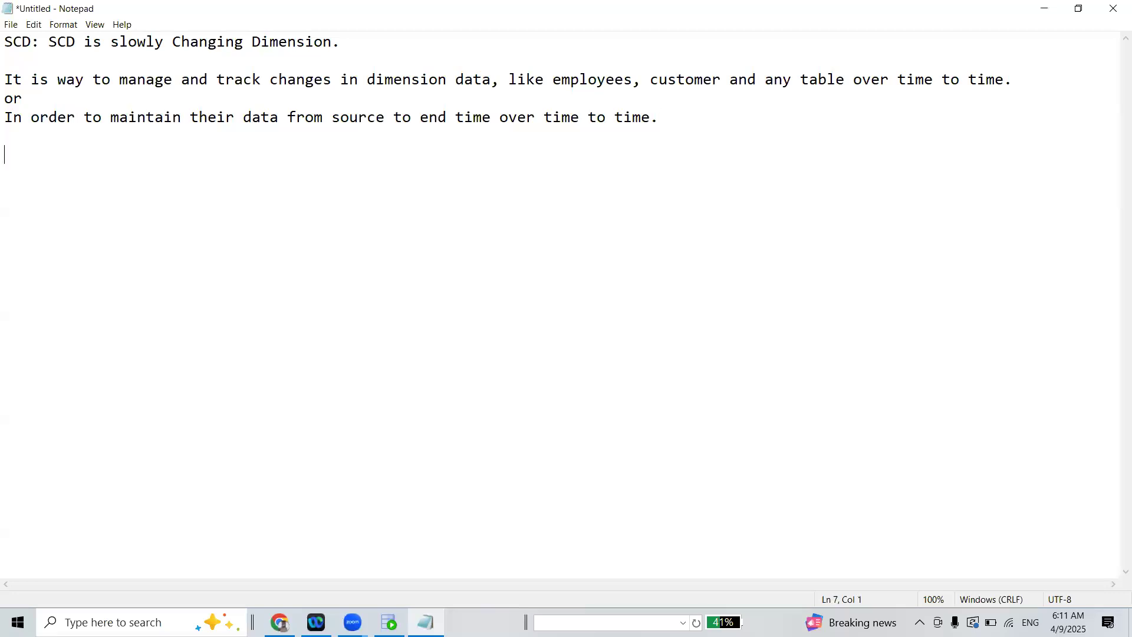
{"action": "type", "text": "SCD--- TYPES"}
{"action": "key", "text": "Return"}
{"action": "type", "text": "1. SCD TYPE 1"}
{"action": "key", "text": "Return"}
{"action": "key", "text": "Return"}
Add the entries "2. SCD TYPE 2" and "3. SCD TYPE 3", separated by a blank line
{"action": "type", "text": "2. SCD TYPE"}
{"action": "key", "text": "BackSpace"}
{"action": "type", "text": "TYPE 2"}
{"action": "key", "text": "Return"}
{"action": "key", "text": "Return"}
{"action": "type", "text": "3 S"}
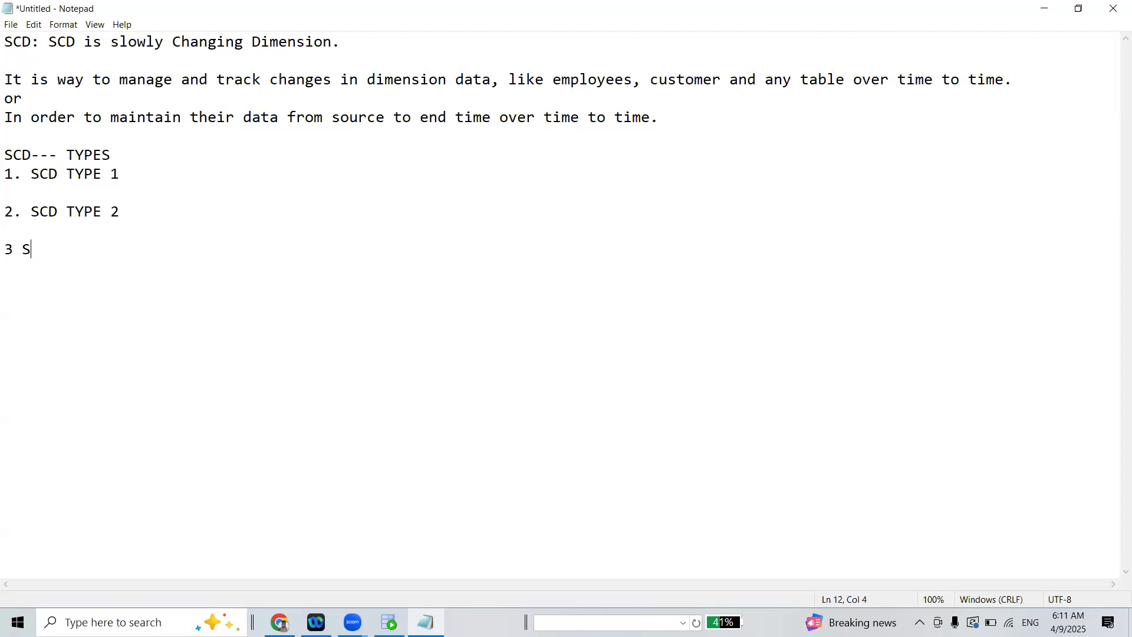
{"action": "type", "text": "CD TYPE 3"}
{"action": "left_click", "coordinate": [13, 250]}
{"action": "type", "text": "."}
{"action": "left_click_drag", "start_coordinate": [9, 213], "coordinate": [236, 214]}
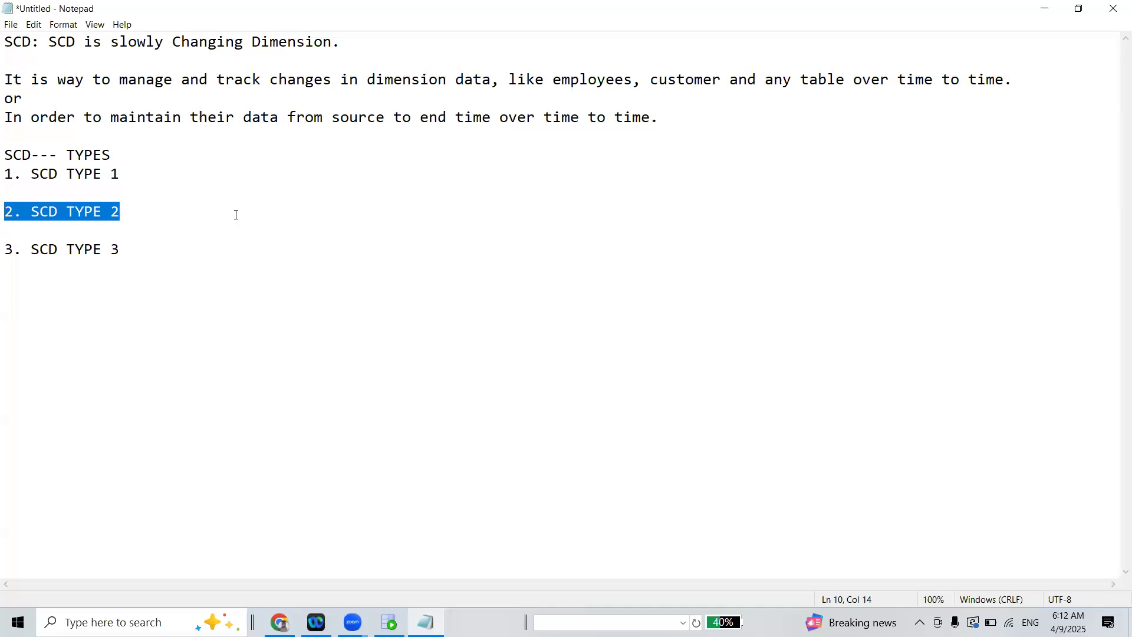
{"action": "left_click_drag", "start_coordinate": [6, 172], "coordinate": [151, 187]}
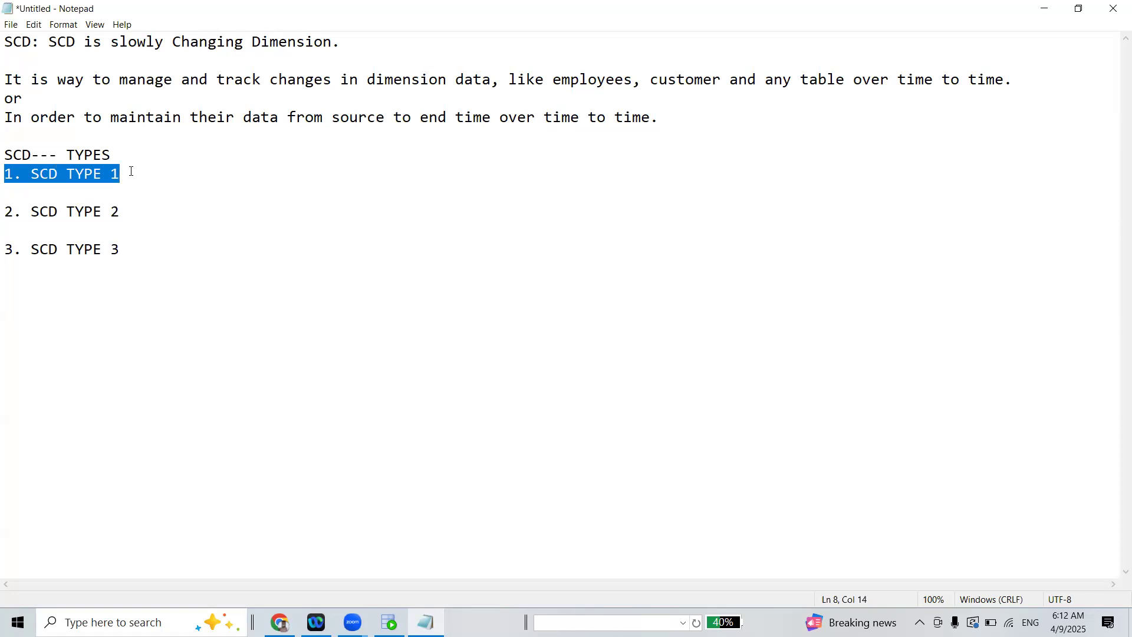
{"action": "left_click", "coordinate": [131, 171]}
{"action": "left_click_drag", "start_coordinate": [5, 171], "coordinate": [161, 172]}
{"action": "left_click_drag", "start_coordinate": [137, 261], "coordinate": [4, 252]}
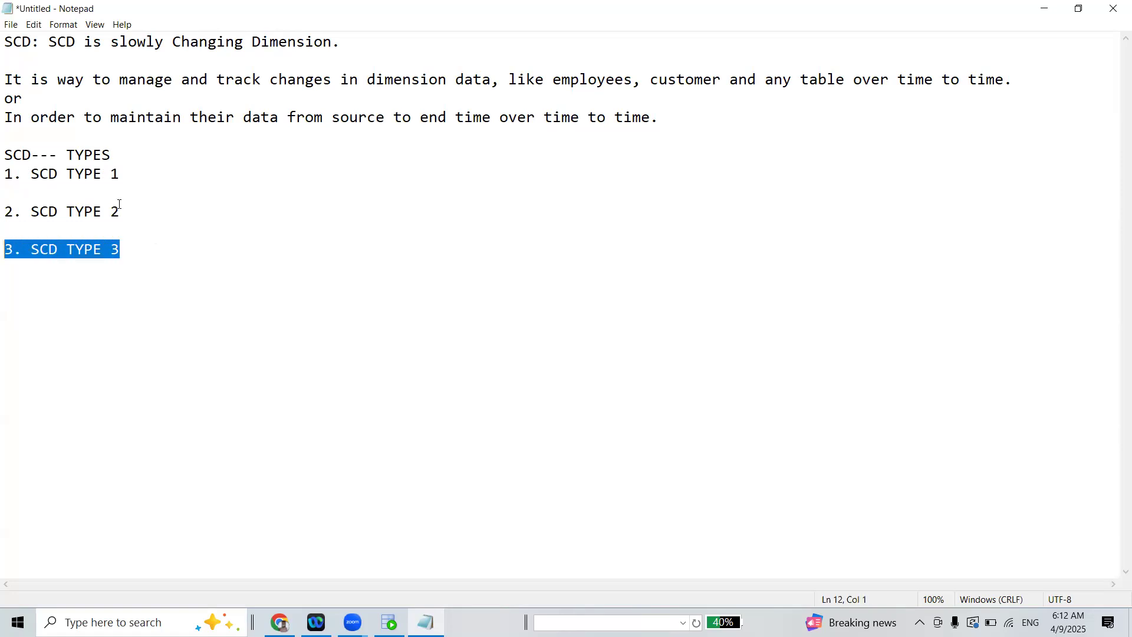
Append " :" to each of the three SCD type entries
{"action": "left_click", "coordinate": [130, 171]}
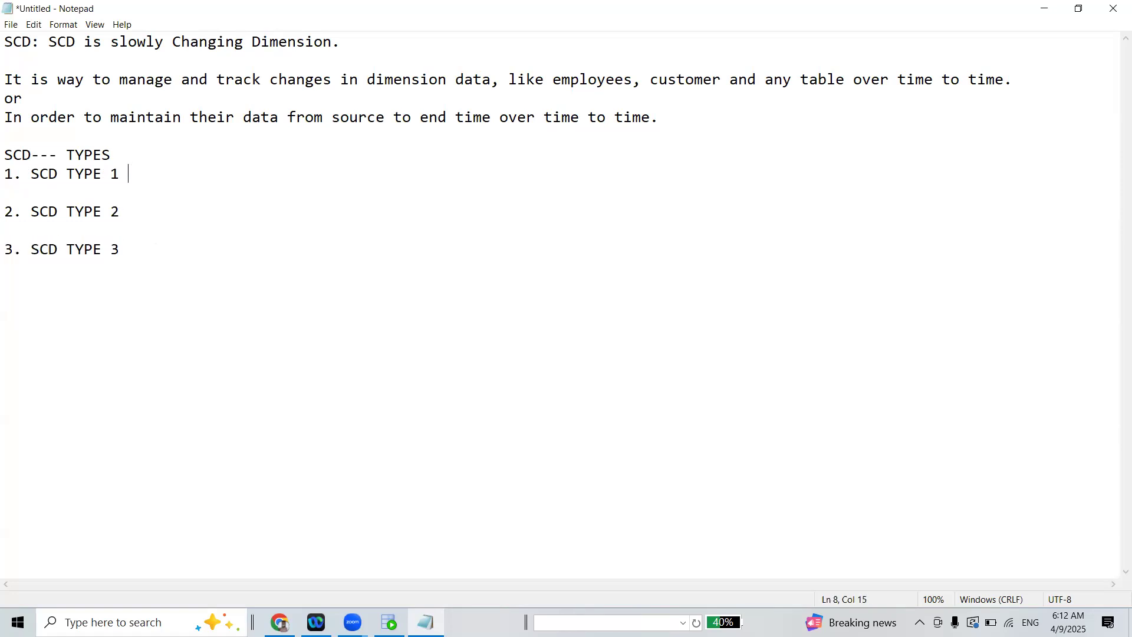
{"action": "key", "text": "Down"}
{"action": "key", "text": "Down"}
{"action": "key", "text": "Down"}
{"action": "key", "text": "Left"}
{"action": "key", "text": "BackSpace"}
{"action": "key", "text": "Down"}
{"action": "key", "text": "Down"}
{"action": "key", "text": "Down"}
{"action": "key", "text": "Down"}
{"action": "key", "text": "Down"}
Below the list, write the note "GMAIL: DRIVE (15GB):- 1 TB --- 127 RS PER MONTH"
{"action": "type", "text": "GMAIL: DRIVE"}
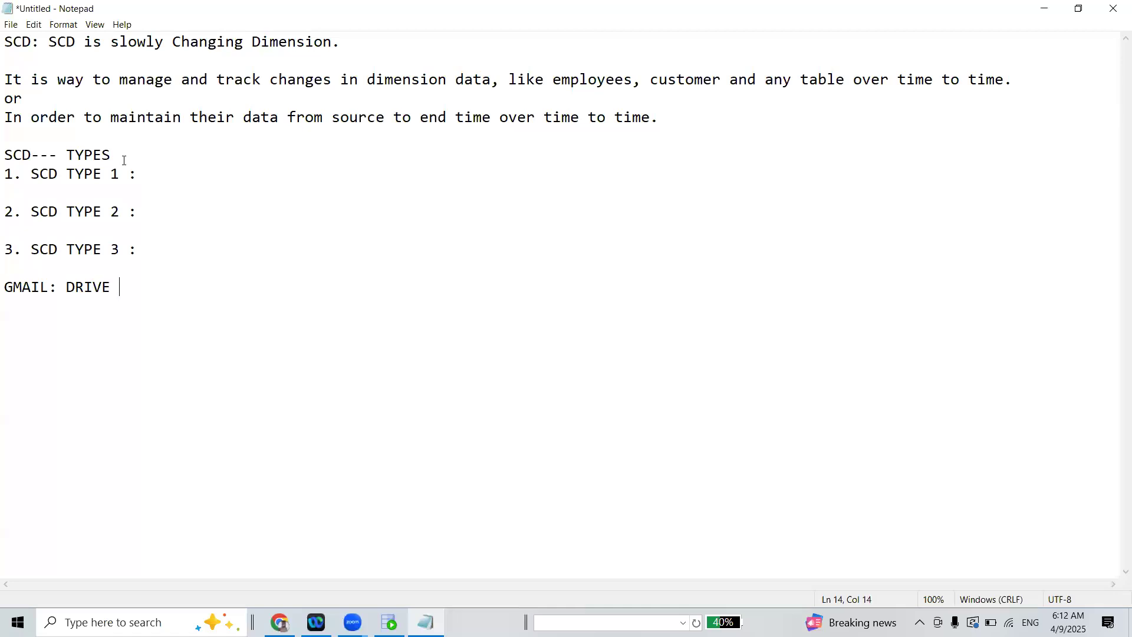
{"action": "type", "text": " (1)"}
{"action": "key", "text": "Left"}
{"action": "type", "text": "15GB"}
{"action": "key", "text": "Right"}
{"action": "type", "text": ":-"}
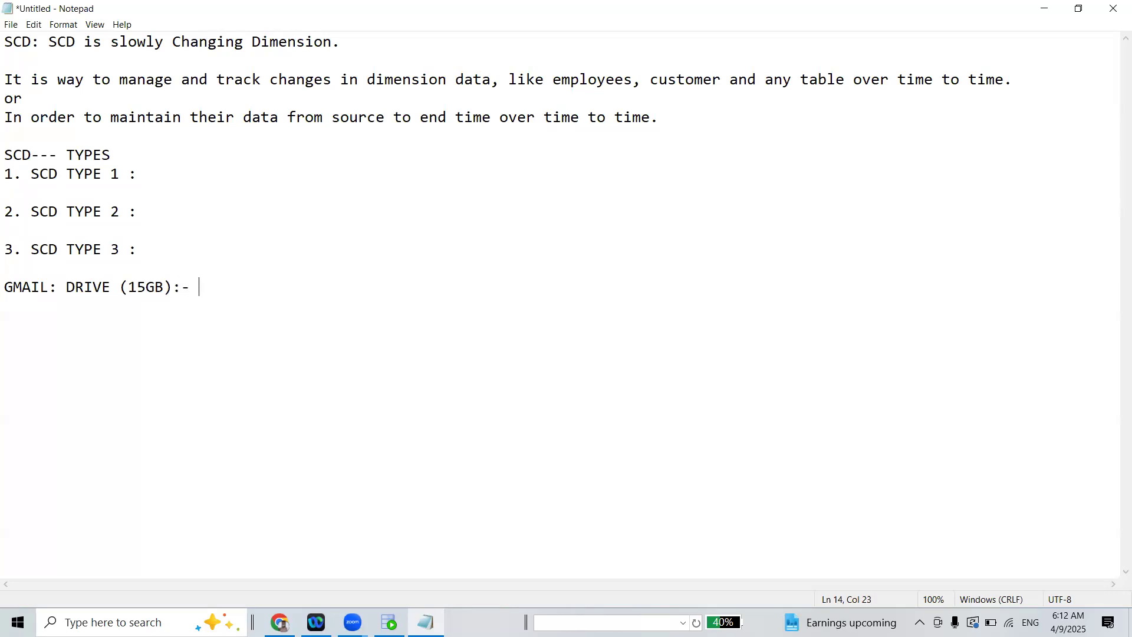
{"action": "type", "text": " 1 TB --- 127 RS PER MONTH"}
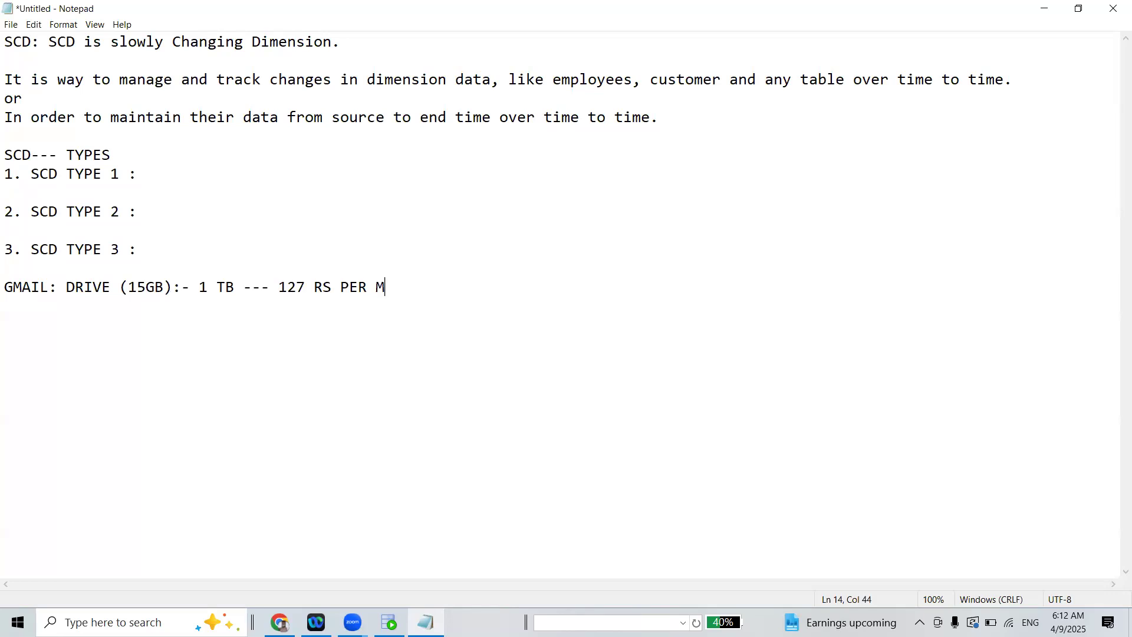
Delete the entire Gmail drive storage note below the SCD TYPE 3 entry
{"action": "key", "text": "BackSpace"}
{"action": "key", "text": "BackSpace"}
{"action": "key", "text": "BackSpace"}
{"action": "key", "text": "BackSpace"}
{"action": "key", "text": "BackSpace"}
{"action": "key", "text": "BackSpace"}
{"action": "key", "text": "BackSpace"}
{"action": "key", "text": "BackSpace"}
{"action": "key", "text": "BackSpace"}
{"action": "key", "text": "BackSpace"}
{"action": "key", "text": "BackSpace"}
{"action": "key", "text": "BackSpace"}
{"action": "key", "text": "BackSpace"}
{"action": "key", "text": "BackSpace"}
{"action": "key", "text": "BackSpace"}
{"action": "key", "text": "BackSpace"}
{"action": "key", "text": "BackSpace"}
{"action": "key", "text": "BackSpace"}
{"action": "key", "text": "BackSpace"}
{"action": "key", "text": "BackSpace"}
{"action": "key", "text": "BackSpace"}
{"action": "key", "text": "BackSpace"}
{"action": "key", "text": "BackSpace"}
{"action": "key", "text": "BackSpace"}
{"action": "key", "text": "BackSpace"}
{"action": "key", "text": "BackSpace"}
{"action": "key", "text": "BackSpace"}
{"action": "key", "text": "BackSpace"}
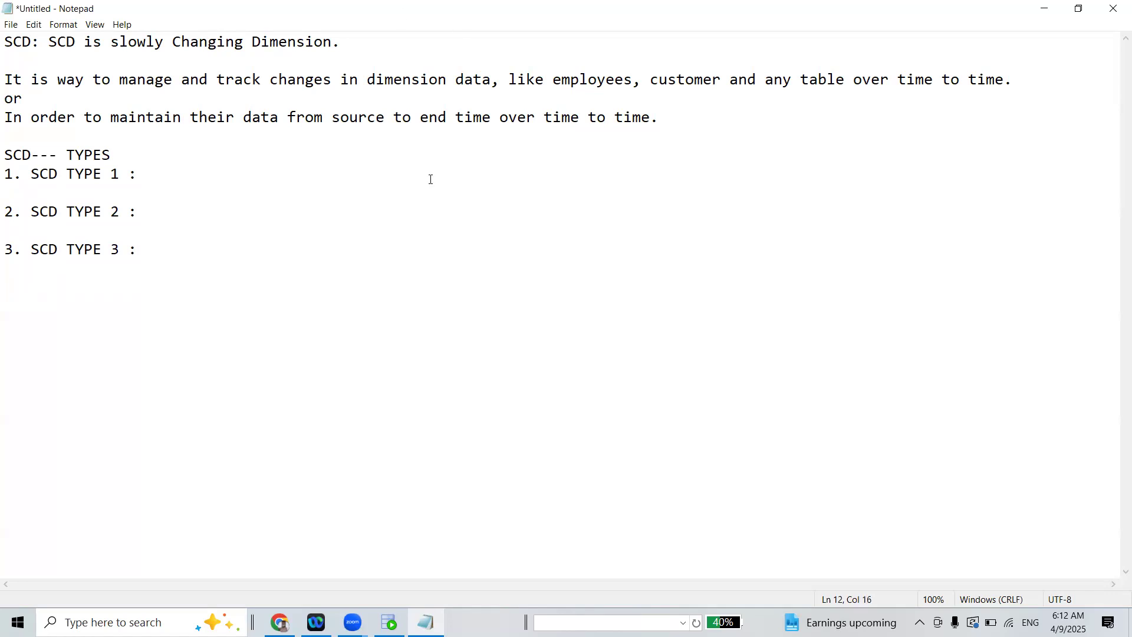
{"action": "left_click_drag", "start_coordinate": [7, 169], "coordinate": [172, 184]}
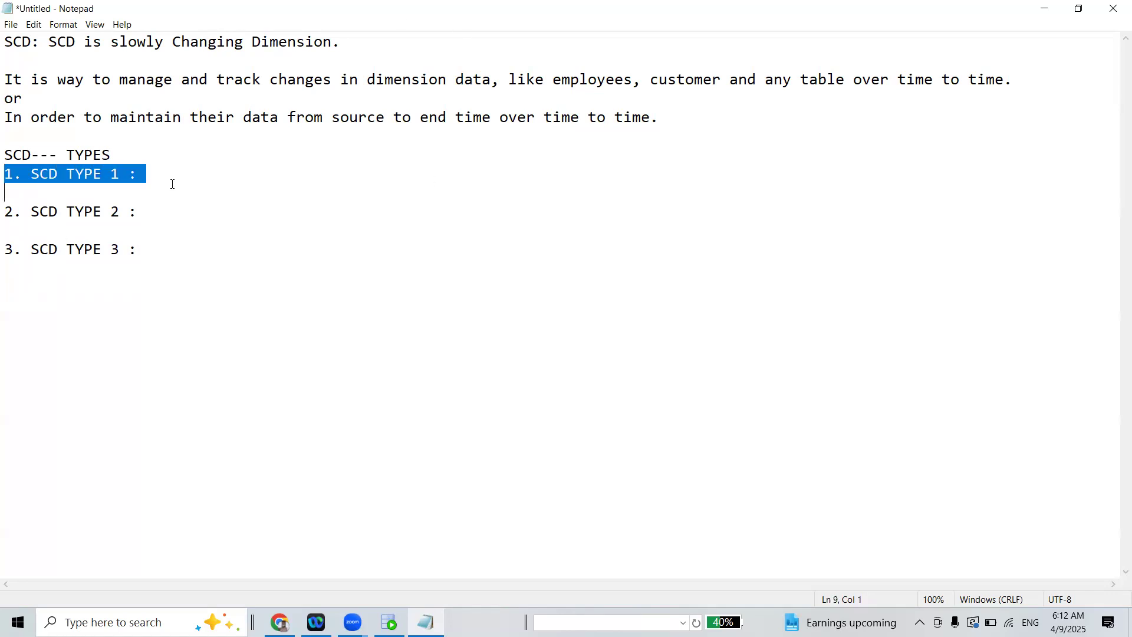
{"action": "left_click", "coordinate": [169, 176]}
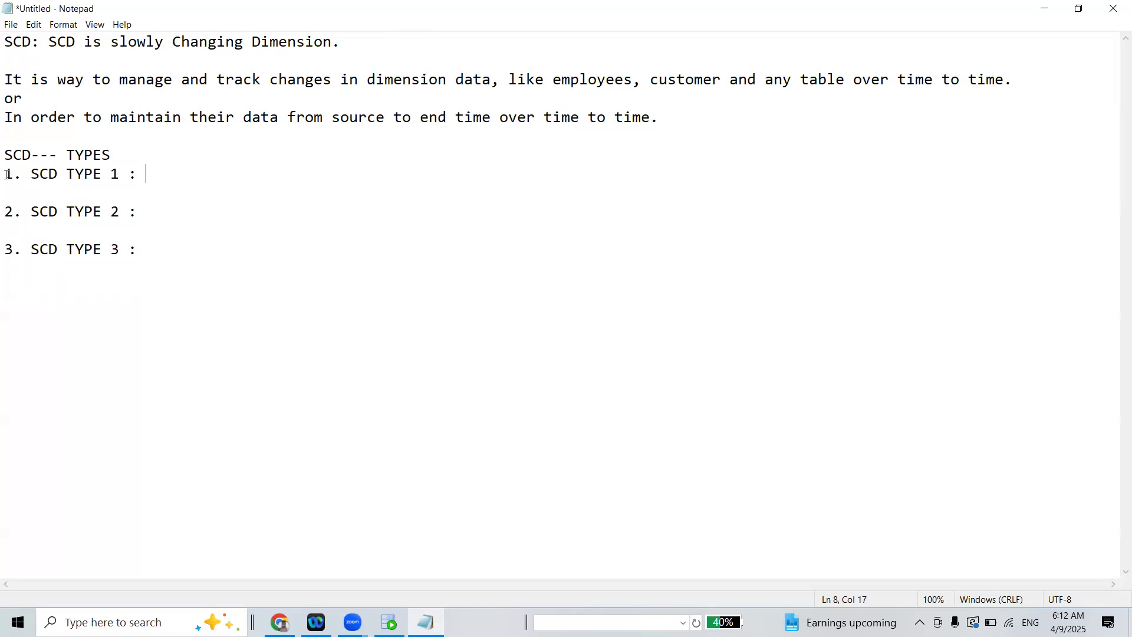
{"action": "left_click_drag", "start_coordinate": [7, 174], "coordinate": [135, 189]}
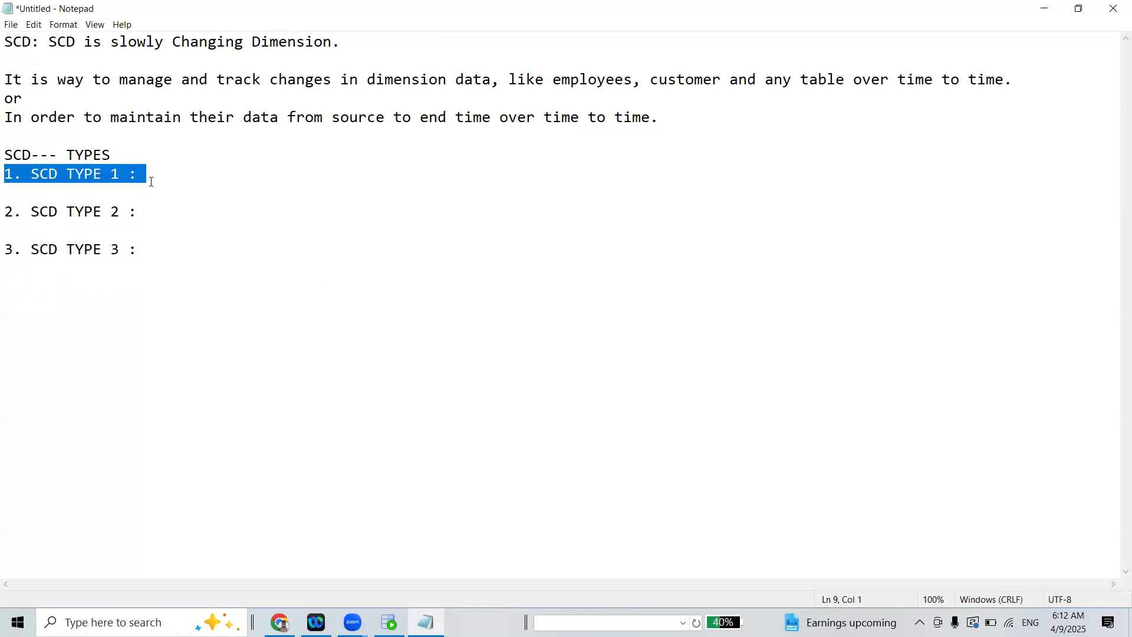
Start the SCD TYPE 1 description with "It overwrites old data if"
{"action": "left_click", "coordinate": [147, 173]}
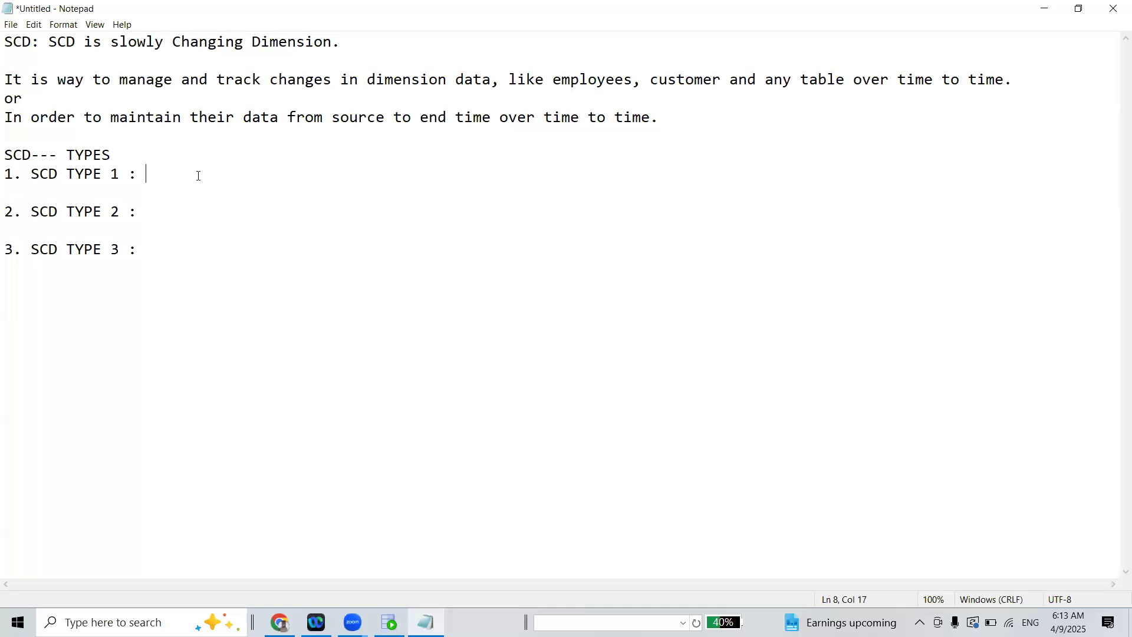
{"action": "type", "text": "iT"}
{"action": "key", "text": "BackSpace"}
{"action": "key", "text": "BackSpace"}
{"action": "key", "text": "BackSpace"}
{"action": "type", "text": "It overwrites old"}
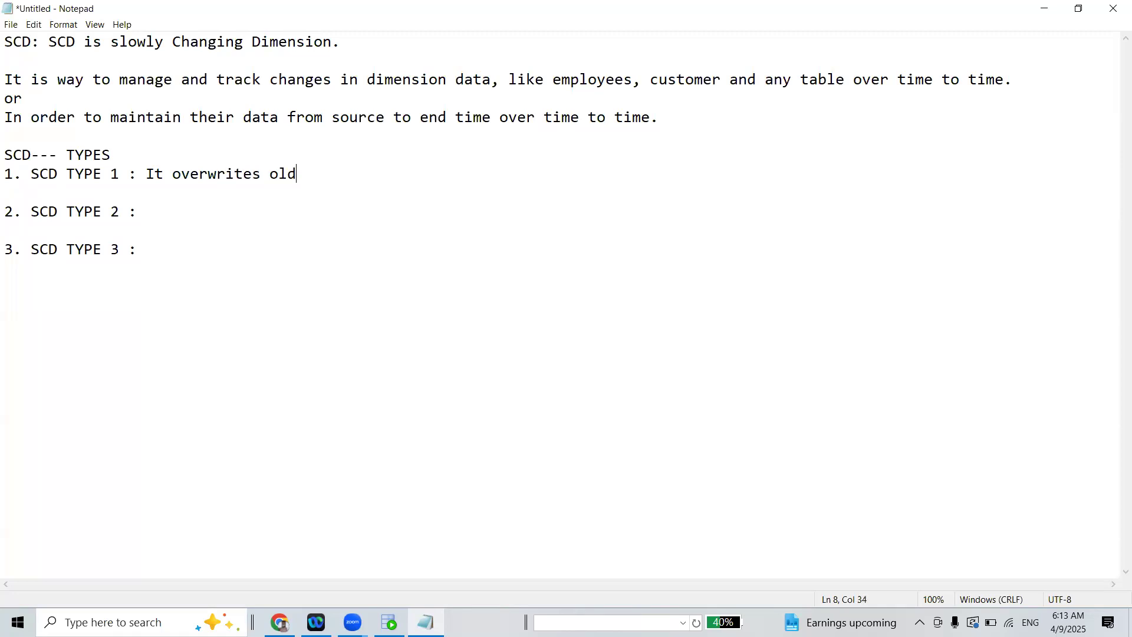
{"action": "type", "text": " data if there is some chagne"}
Continue the SCD TYPE 1 description with "there is some change in source system"
{"action": "key", "text": "BackSpace"}
{"action": "key", "text": "BackSpace"}
{"action": "key", "text": "BackSpace"}
{"action": "key", "text": "BackSpace"}
{"action": "type", "text": "nge in source system"}
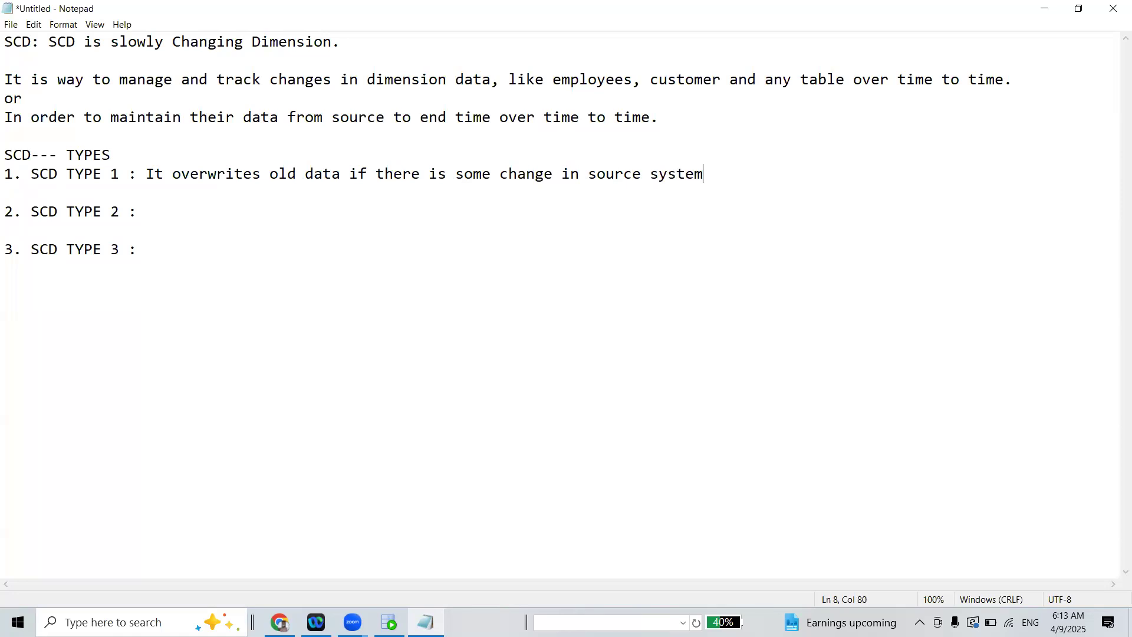
{"action": "type", "text": " ()"}
{"action": "type", "text": "no "}
{"action": "type", "text": "history kep"}
{"action": "type", "text": "t"}
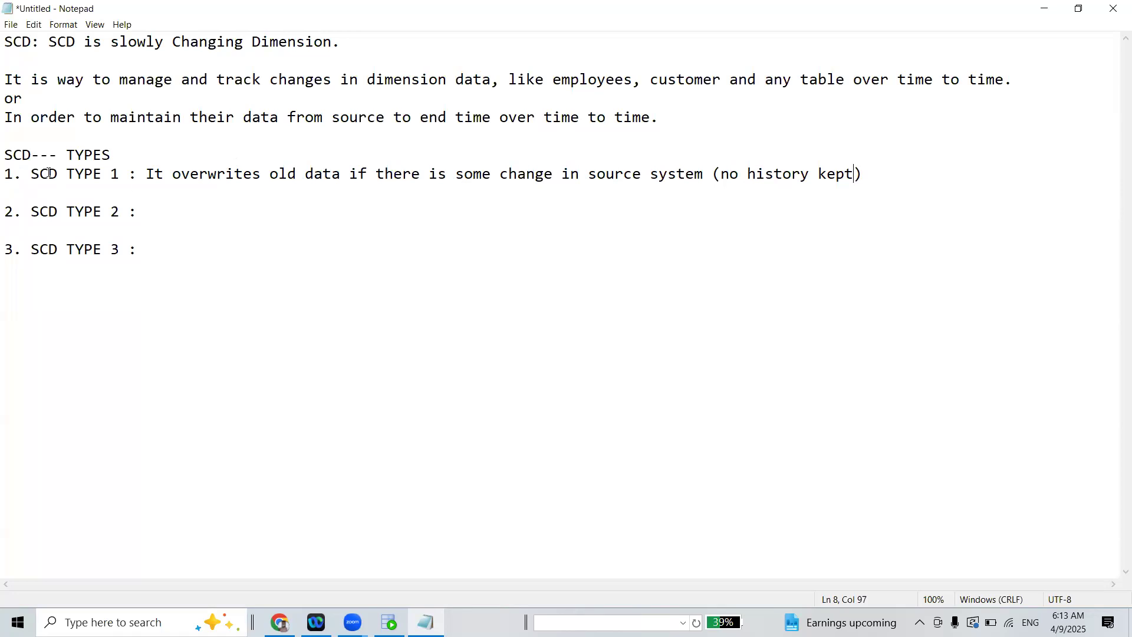
Review the SCD TYPE 1 description by highlighting it, including the word "overwrites"
{"action": "left_click_drag", "start_coordinate": [5, 174], "coordinate": [702, 175]}
{"action": "left_click", "coordinate": [658, 150]}
{"action": "left_click", "coordinate": [712, 174]}
{"action": "left_click_drag", "start_coordinate": [149, 174], "coordinate": [174, 179]}
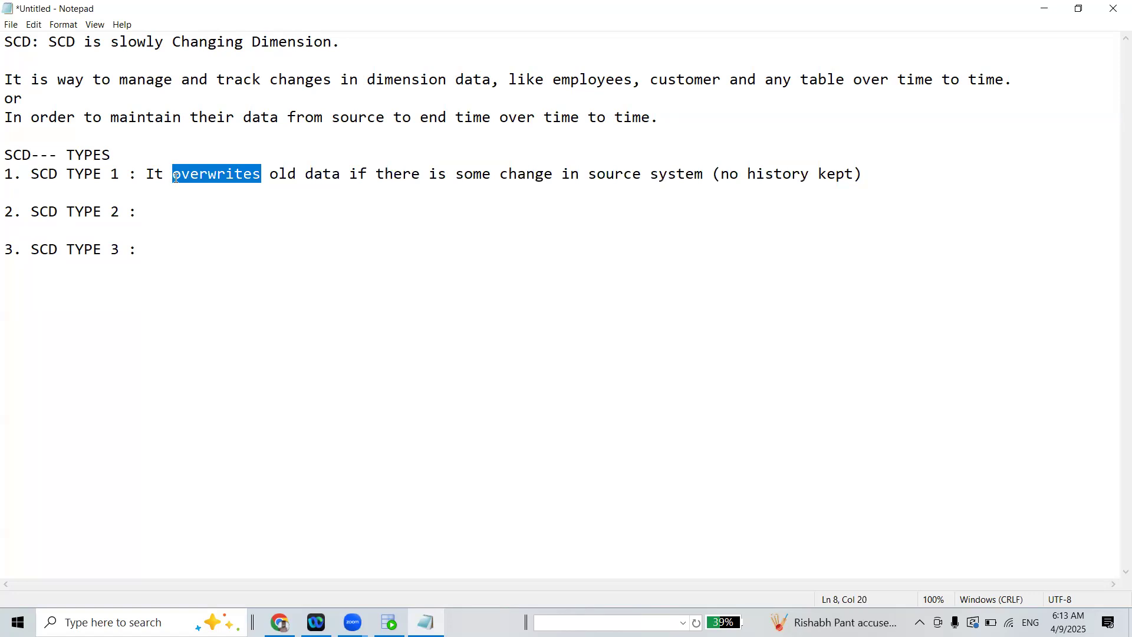
{"action": "left_click", "coordinate": [175, 178]}
{"action": "left_click_drag", "start_coordinate": [146, 172], "coordinate": [321, 175]}
{"action": "left_click_drag", "start_coordinate": [210, 184], "coordinate": [548, 185]}
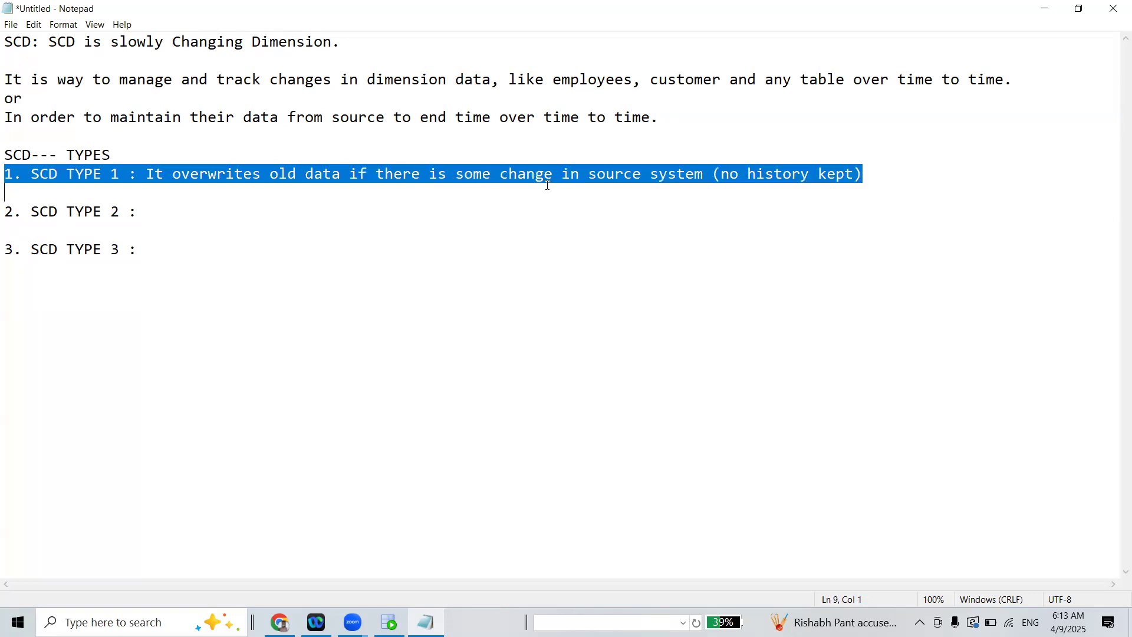
Replace the word "some" with "any" in the SCD TYPE 1 description
{"action": "left_click", "coordinate": [462, 176]}
{"action": "left_click_drag", "start_coordinate": [455, 177], "coordinate": [492, 178]}
{"action": "type", "text": "any"}
{"action": "key", "text": "Right"}
{"action": "key", "text": "Right"}
{"action": "key", "text": "Right"}
{"action": "key", "text": "Right"}
{"action": "key", "text": "Right"}
{"action": "key", "text": "Right"}
{"action": "key", "text": "Right"}
{"action": "key", "text": "Right"}
{"action": "key", "text": "Right"}
{"action": "key", "text": "Right"}
{"action": "key", "text": "Right"}
{"action": "key", "text": "Right"}
{"action": "key", "text": "Right"}
{"action": "key", "text": "Right"}
{"action": "key", "text": "Right"}
{"action": "key", "text": "Right"}
{"action": "key", "text": "Right"}
{"action": "key", "text": "Right"}
{"action": "key", "text": "Right"}
{"action": "key", "text": "Right"}
{"action": "key", "text": "Right"}
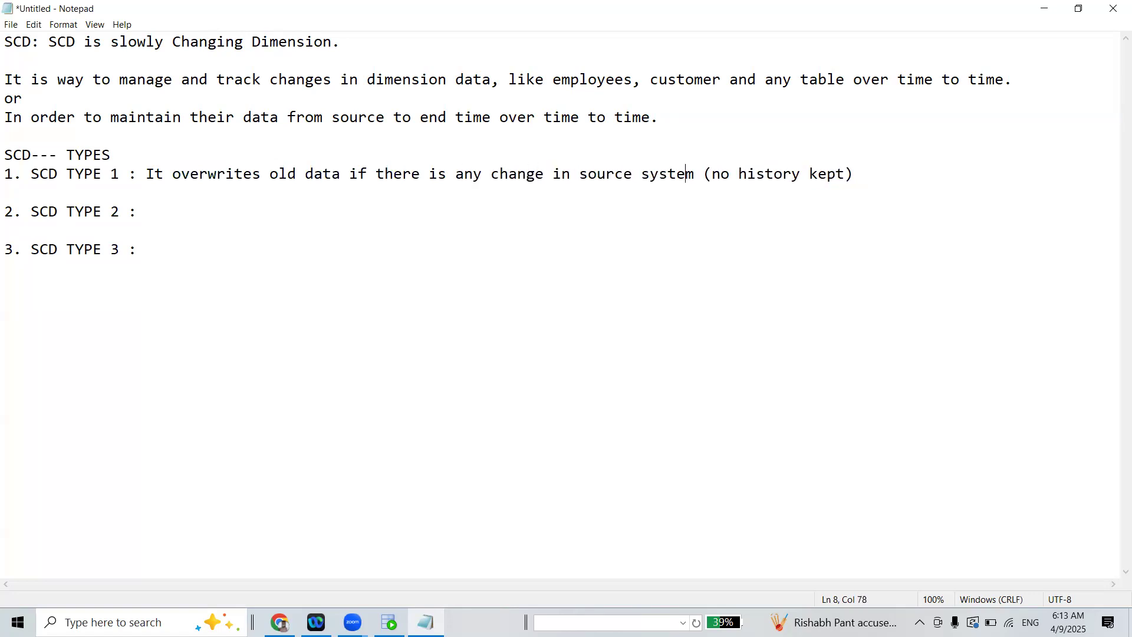
{"action": "key", "text": "Right"}
{"action": "key", "text": "Right"}
{"action": "key", "text": "Right"}
{"action": "key", "text": "Right"}
{"action": "key", "text": "Right"}
{"action": "key", "text": "Right"}
{"action": "key", "text": "Right"}
{"action": "key", "text": "Right"}
{"action": "key", "text": "Right"}
{"action": "key", "text": "Right"}
{"action": "key", "text": "Right"}
{"action": "key", "text": "Right"}
{"action": "key", "text": "Right"}
{"action": "key", "text": "Right"}
{"action": "key", "text": "Right"}
{"action": "left_click_drag", "start_coordinate": [704, 174], "coordinate": [828, 174]}
{"action": "left_click", "coordinate": [165, 219]}
{"action": "type", "text": "IT"}
{"action": "key", "text": "BackSpace"}
{"action": "key", "text": "BackSpace"}
{"action": "key", "text": "BackSpace"}
Replace the closing parenthesis at the end of the SCD TYPE 1 description with a period
{"action": "left_click_drag", "start_coordinate": [6, 172], "coordinate": [855, 186]}
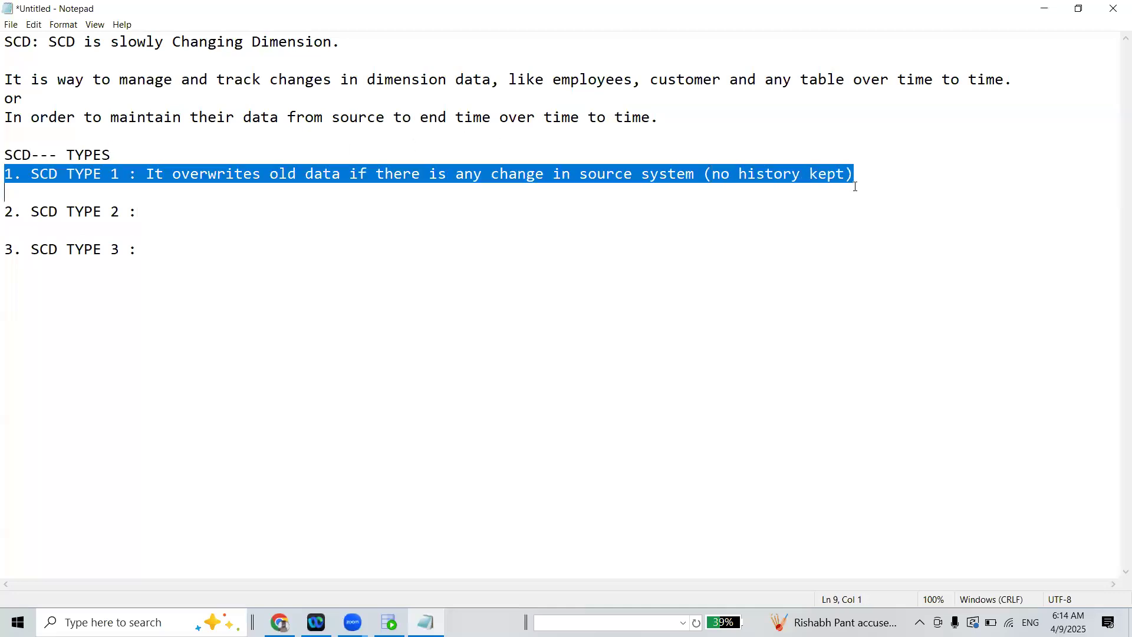
{"action": "left_click", "coordinate": [869, 180]}
{"action": "key", "text": "BackSpace"}
{"action": "type", "text": "."}
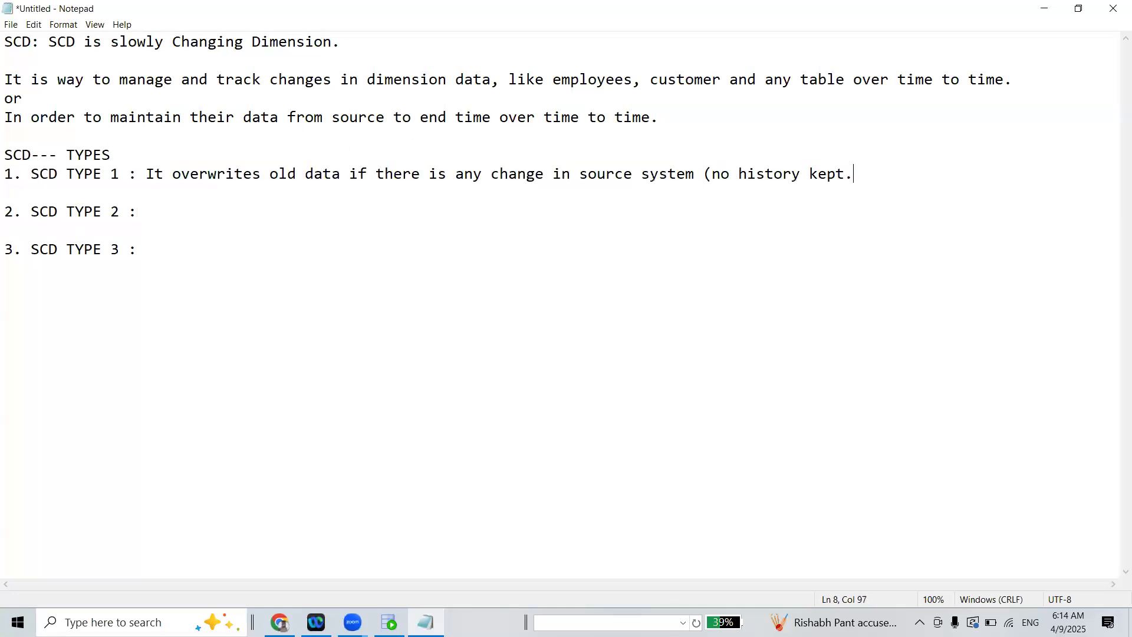
Add an extra blank line below the SCD TYPE 1 entry and another below the SCD TYPE 2 entry
{"action": "key", "text": "Return"}
{"action": "key", "text": "Down"}
{"action": "key", "text": "Down"}
{"action": "key", "text": "Return"}
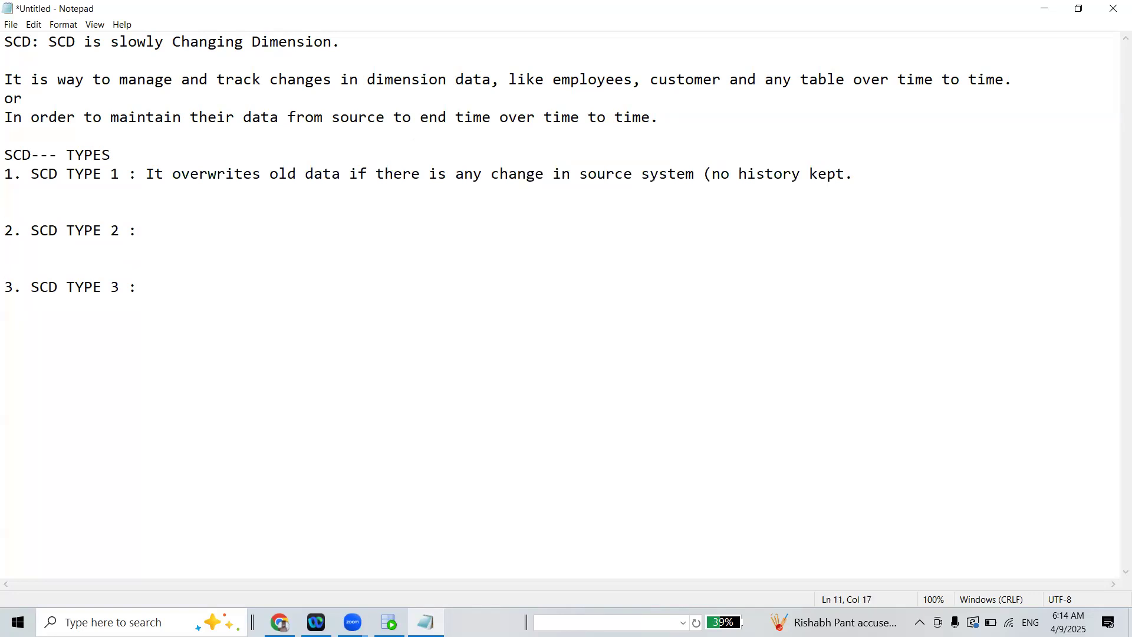
Describe SCD TYPE 2 with "It keeps full history by creating a new record for each changes."
{"action": "type", "text": "It keeps full history by "}
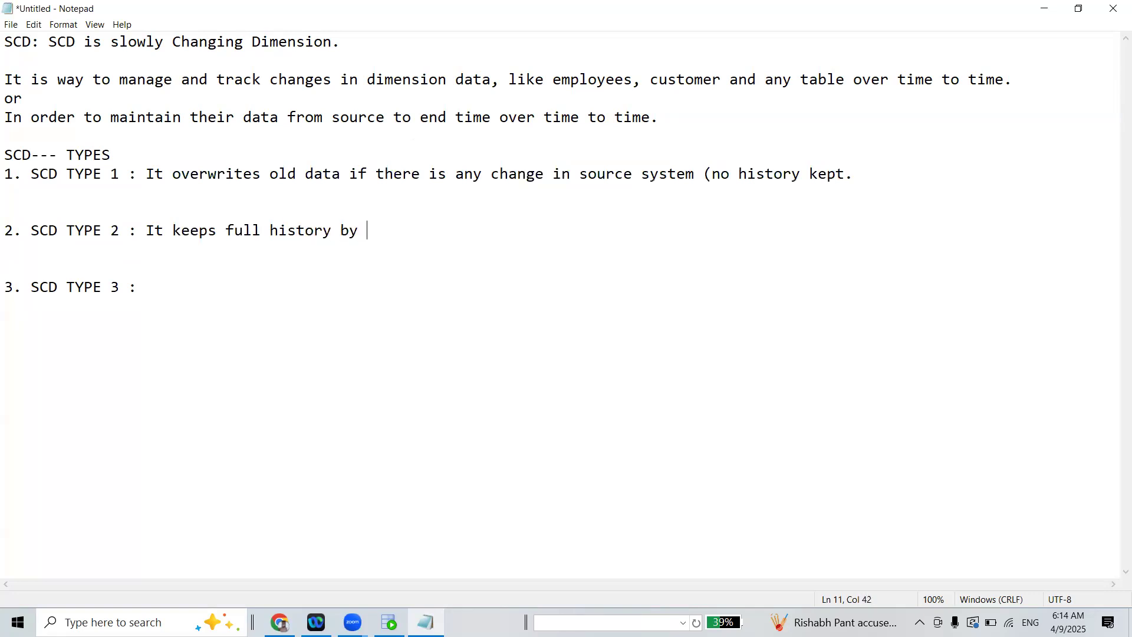
{"action": "type", "text": "creating a new record for "}
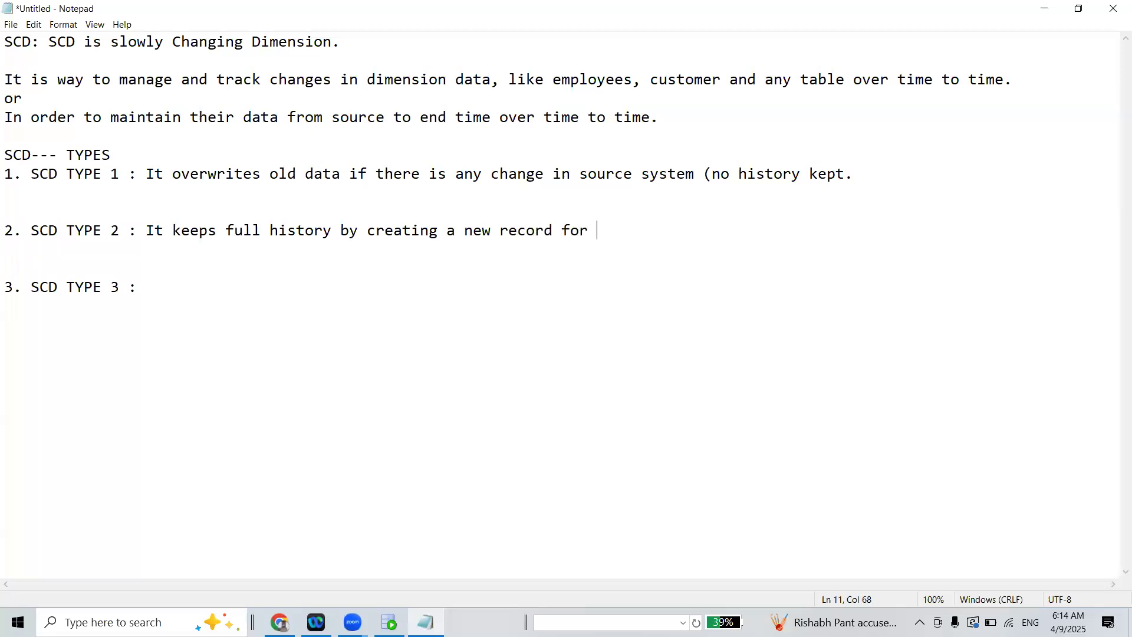
{"action": "type", "text": "each changes."}
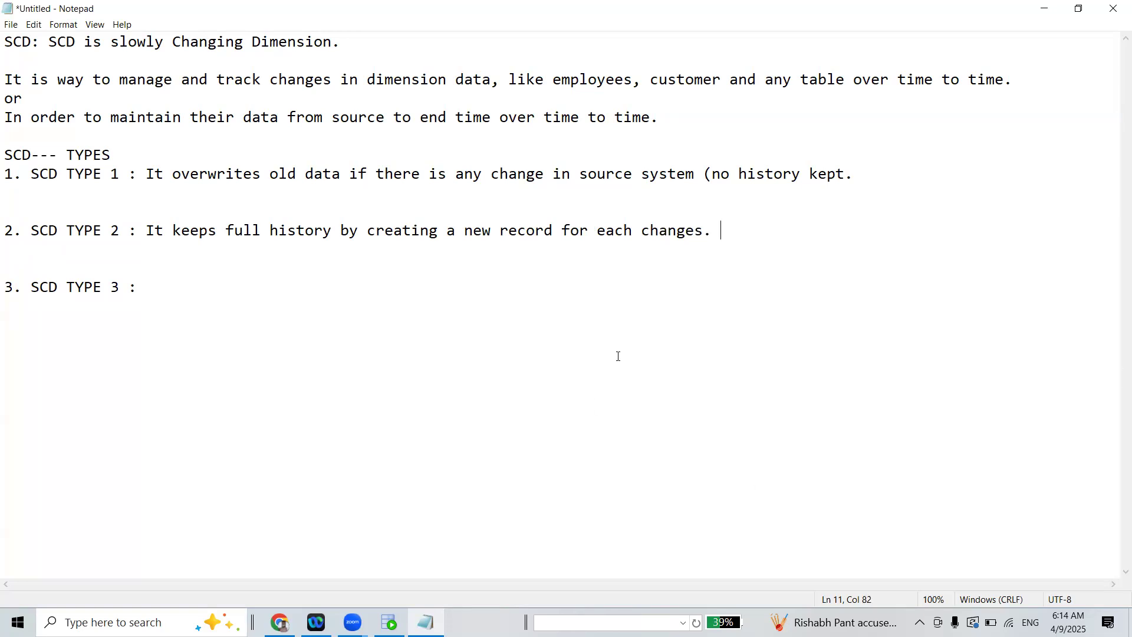
Append "it maintain row wise." to the SCD TYPE 2 description
{"action": "left_click_drag", "start_coordinate": [138, 230], "coordinate": [340, 231]}
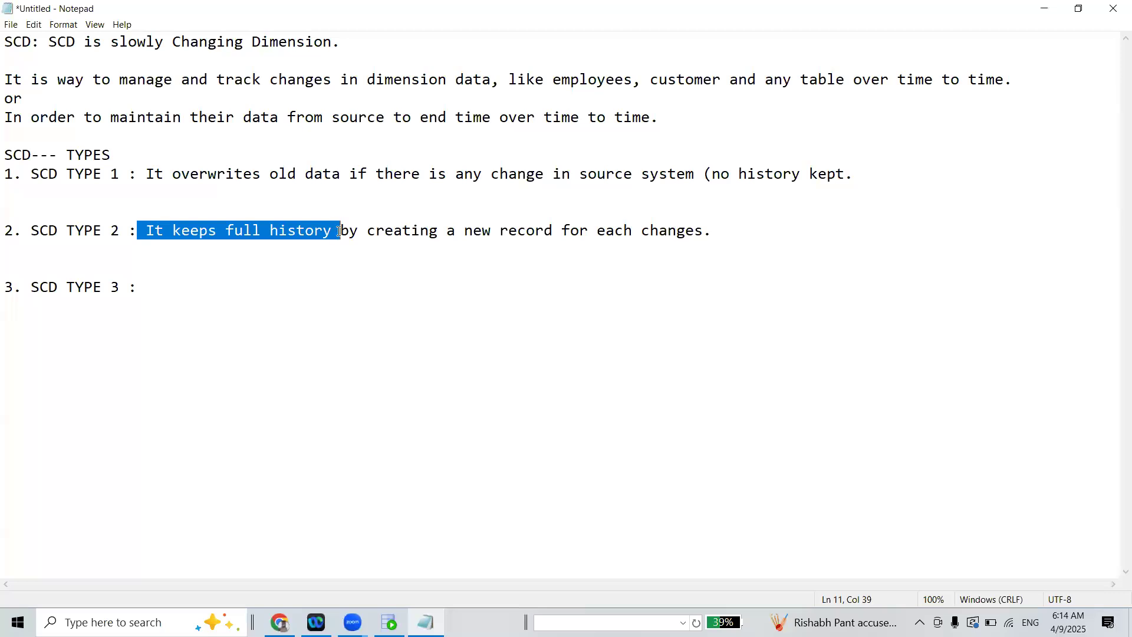
{"action": "left_click_drag", "start_coordinate": [411, 230], "coordinate": [145, 229]}
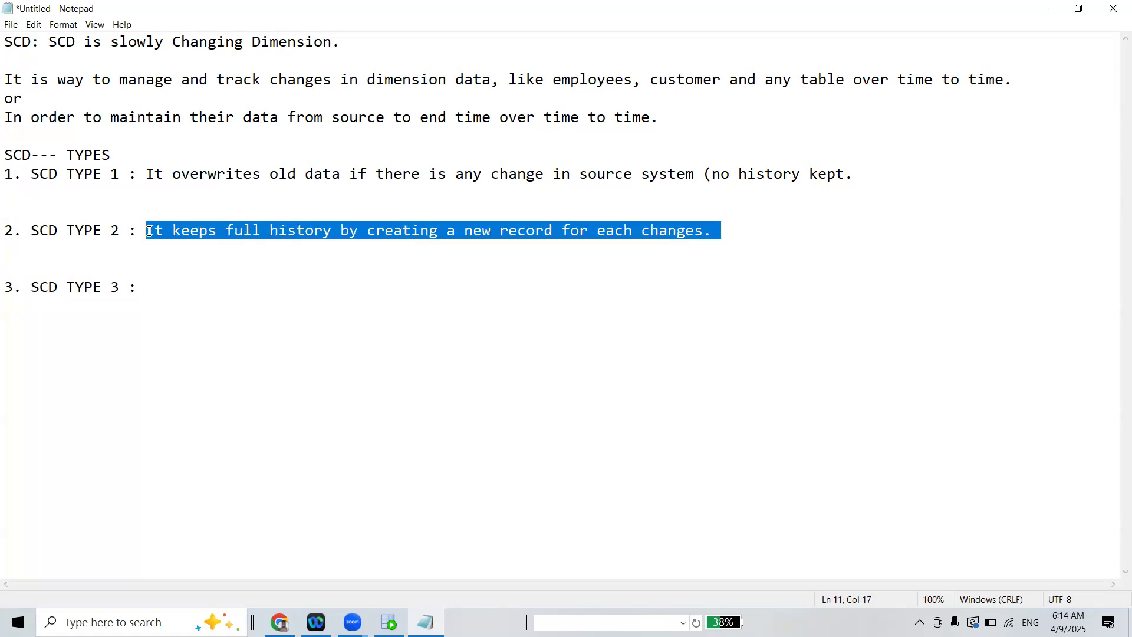
{"action": "left_click", "coordinate": [180, 230]}
{"action": "left_click_drag", "start_coordinate": [333, 234], "coordinate": [709, 231]}
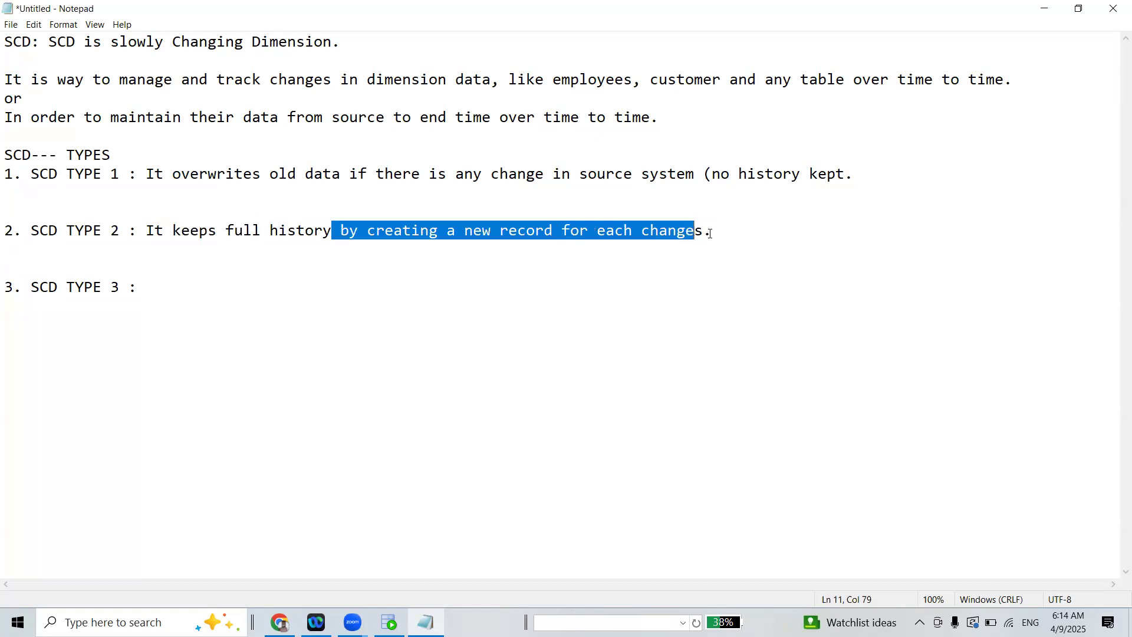
{"action": "left_click", "coordinate": [713, 232]}
{"action": "type", "text": "it "}
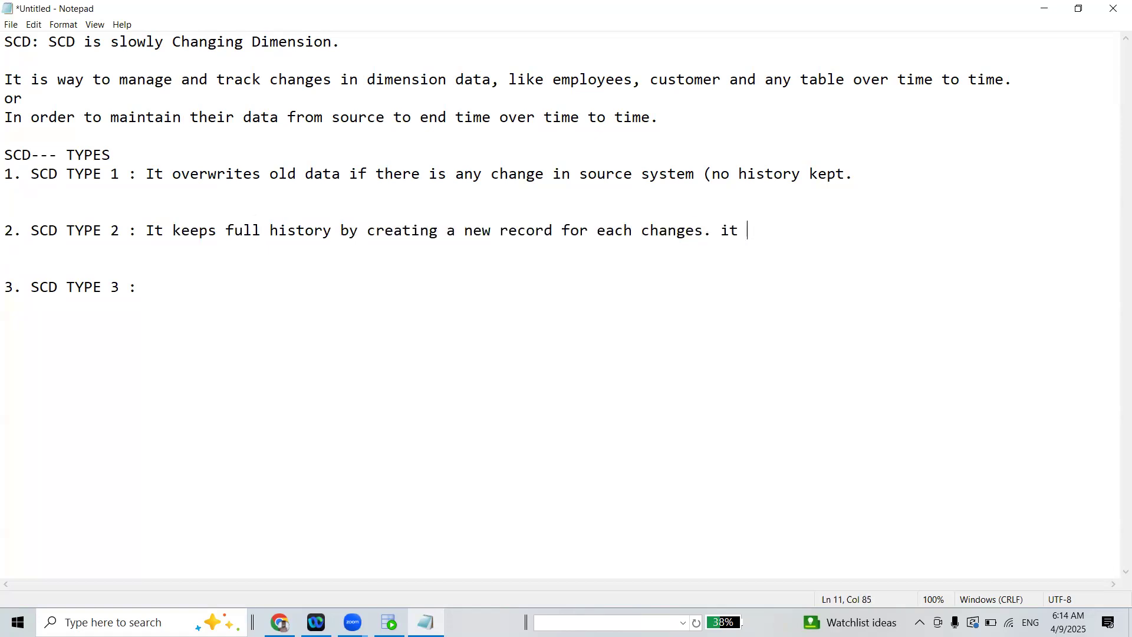
{"action": "type", "text": "maintain row wise."}
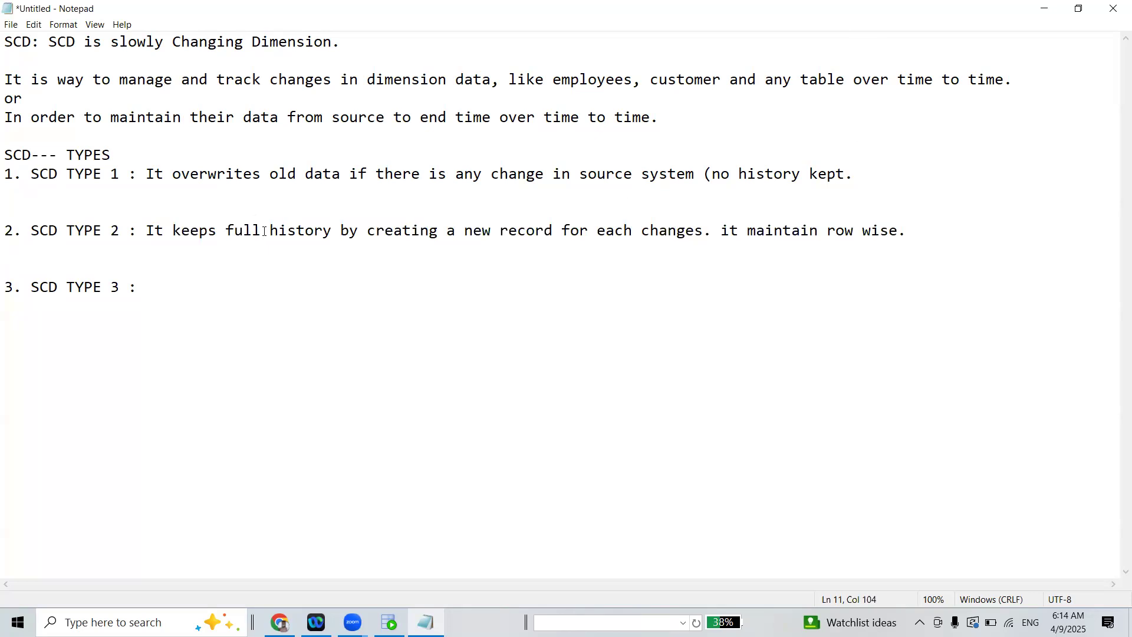
Add the remark "(keep current and all historical data)" at the end of the SCD TYPE 2 description
{"action": "left_click_drag", "start_coordinate": [189, 236], "coordinate": [424, 208]}
{"action": "left_click_drag", "start_coordinate": [533, 234], "coordinate": [625, 231]}
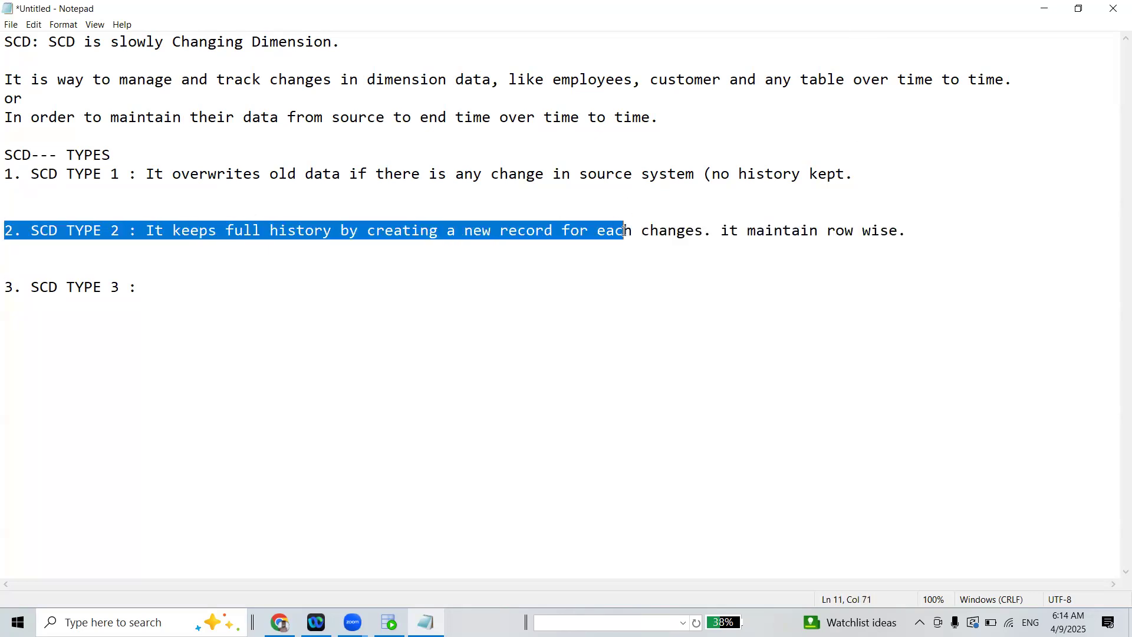
{"action": "left_click", "coordinate": [917, 233]}
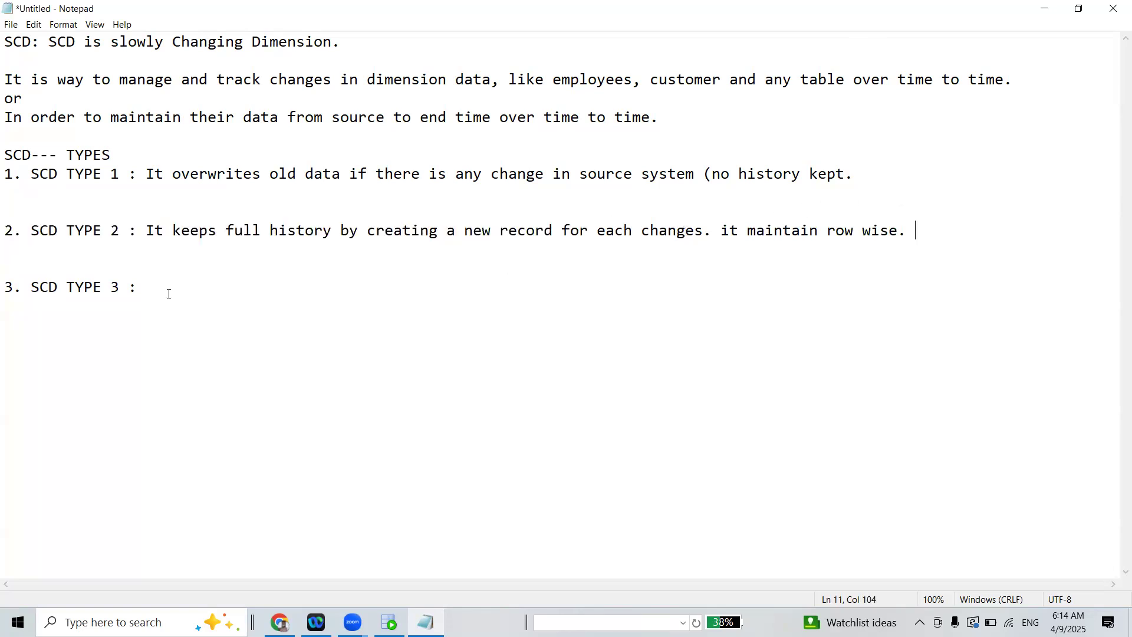
{"action": "type", "text": "()keep hist"}
{"action": "key", "text": "BackSpace"}
{"action": "key", "text": "BackSpace"}
{"action": "key", "text": "BackSpace"}
{"action": "key", "text": "BackSpace"}
{"action": "type", "text": "current a"}
{"action": "type", "text": "nd all hi"}
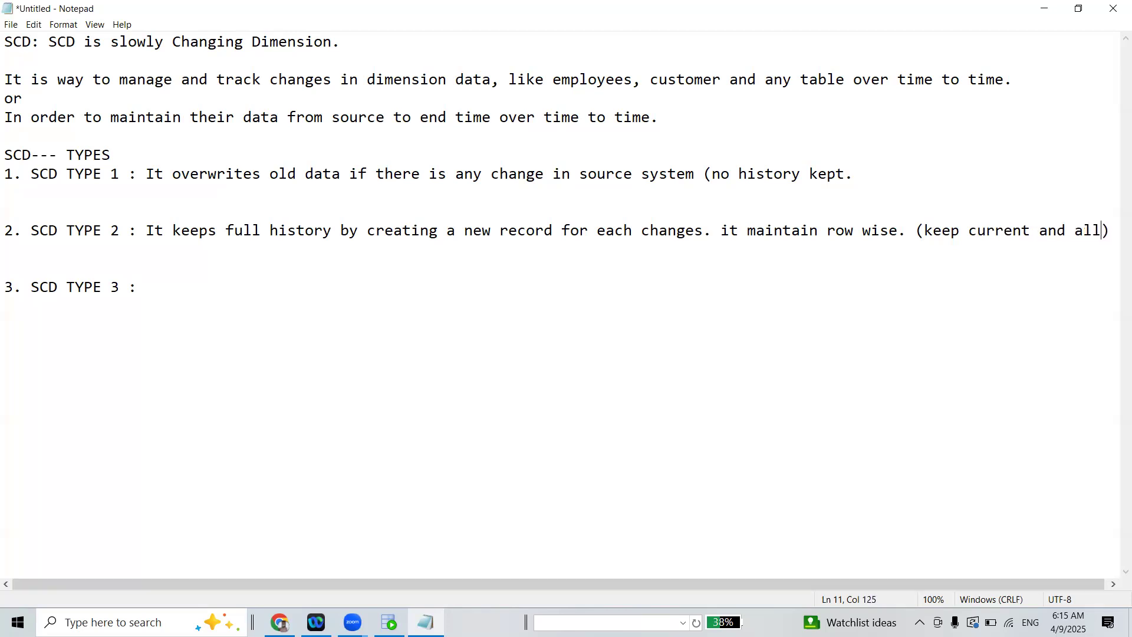
{"action": "type", "text": "storical data"}
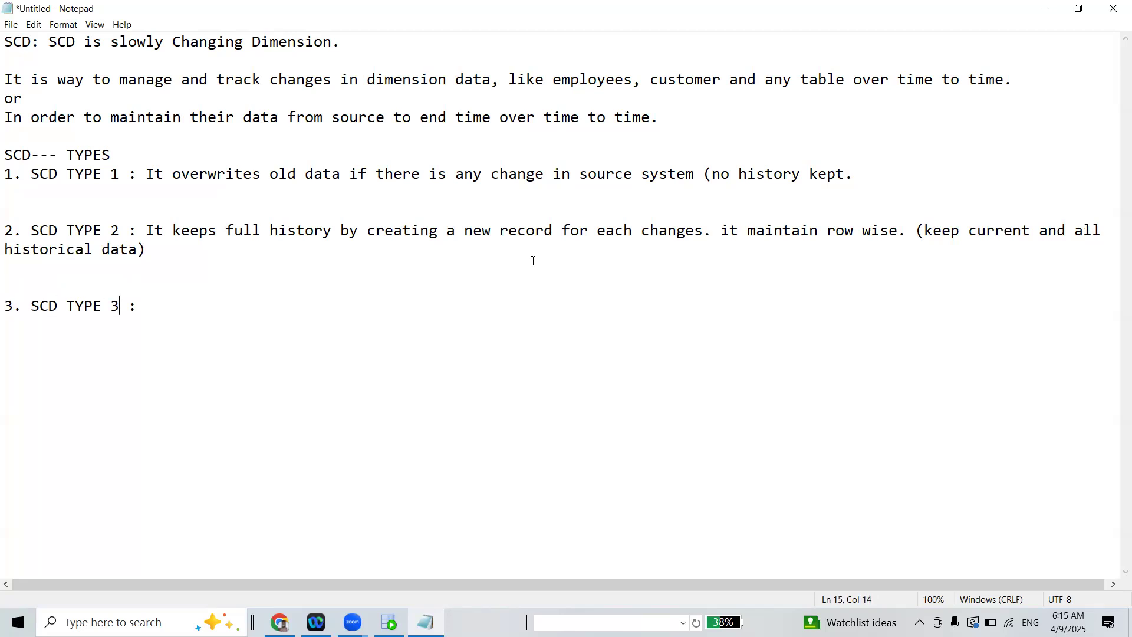
Describe SCD TYPE 3 with "It keeps current and on previous history data."
{"action": "type", "text": "It keeps current and on previous history data."}
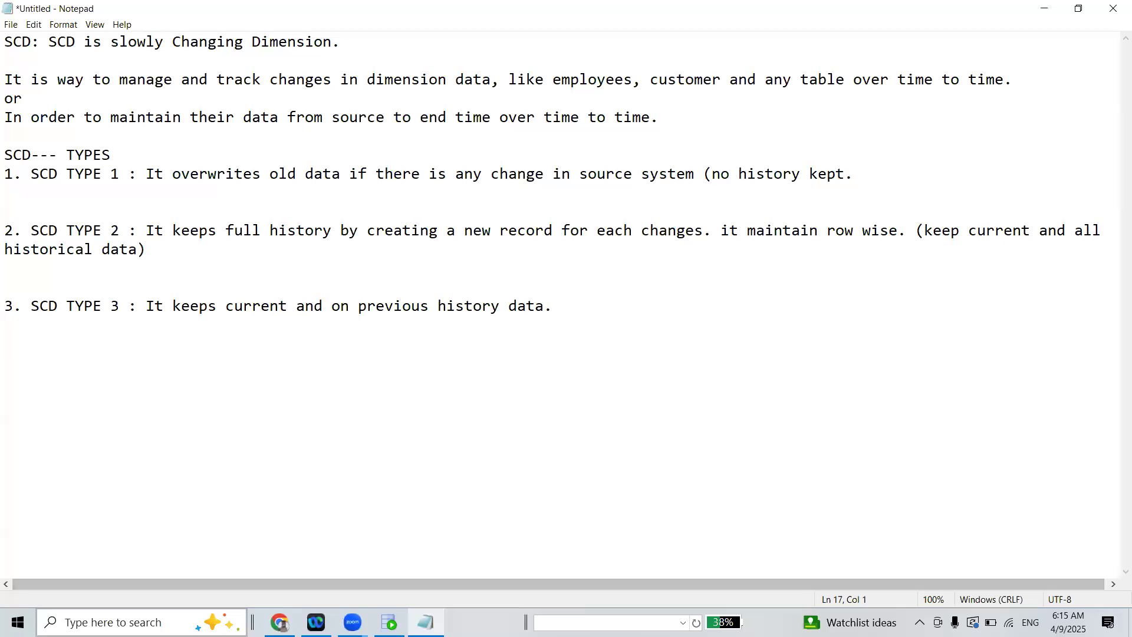
Launch Excel and create a blank workbook
{"action": "left_click", "coordinate": [141, 622]}
{"action": "type", "text": "excel"}
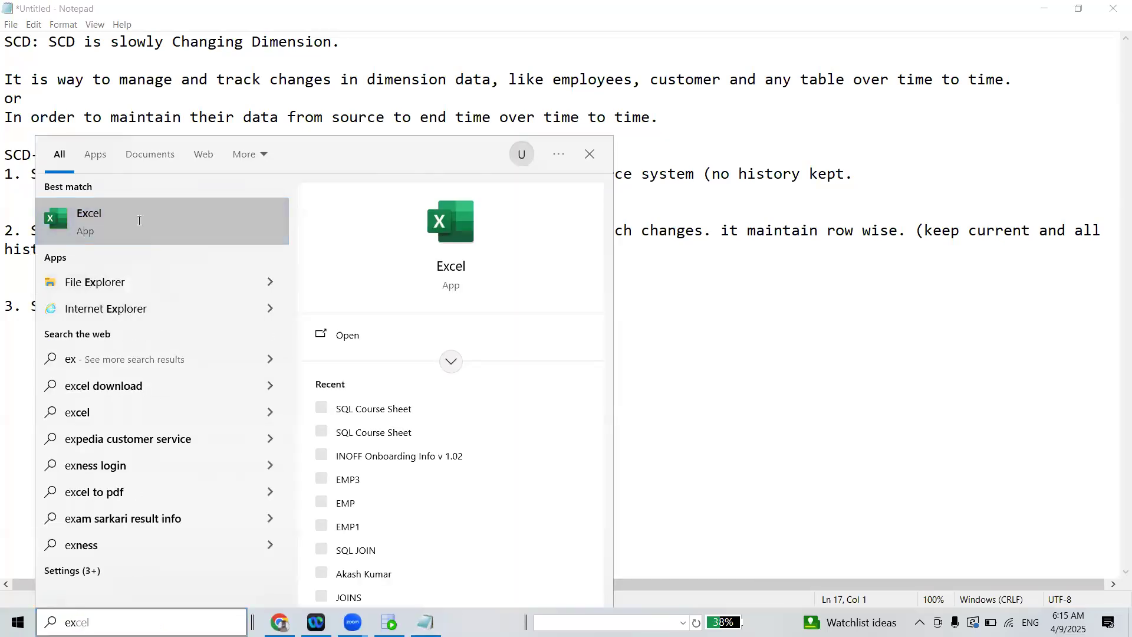
{"action": "left_click", "coordinate": [139, 220]}
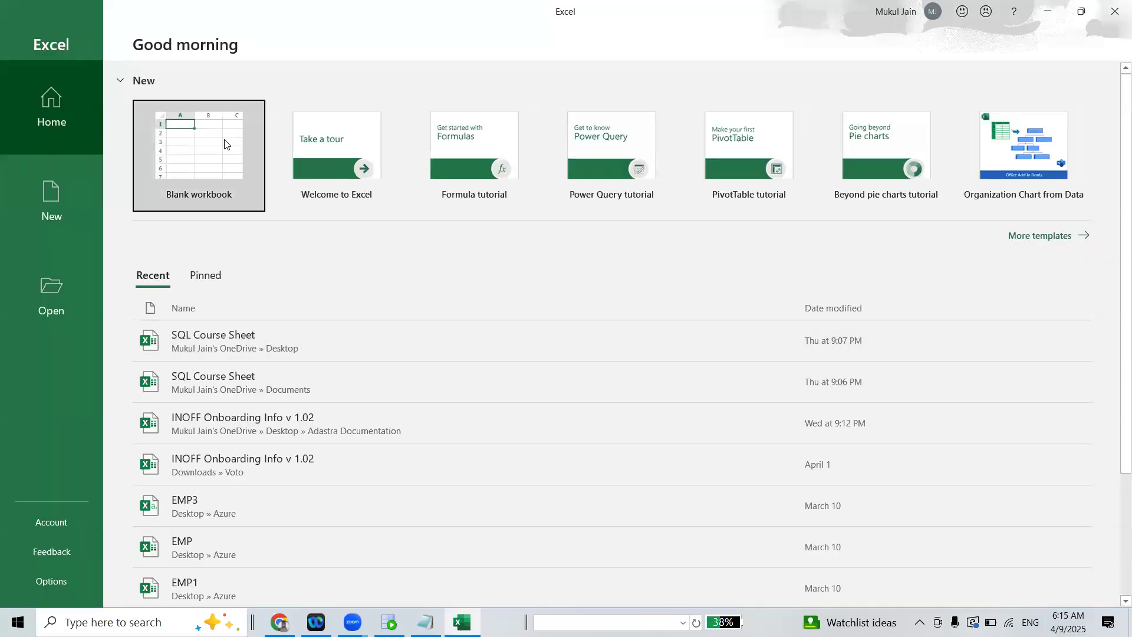
{"action": "left_click", "coordinate": [224, 139]}
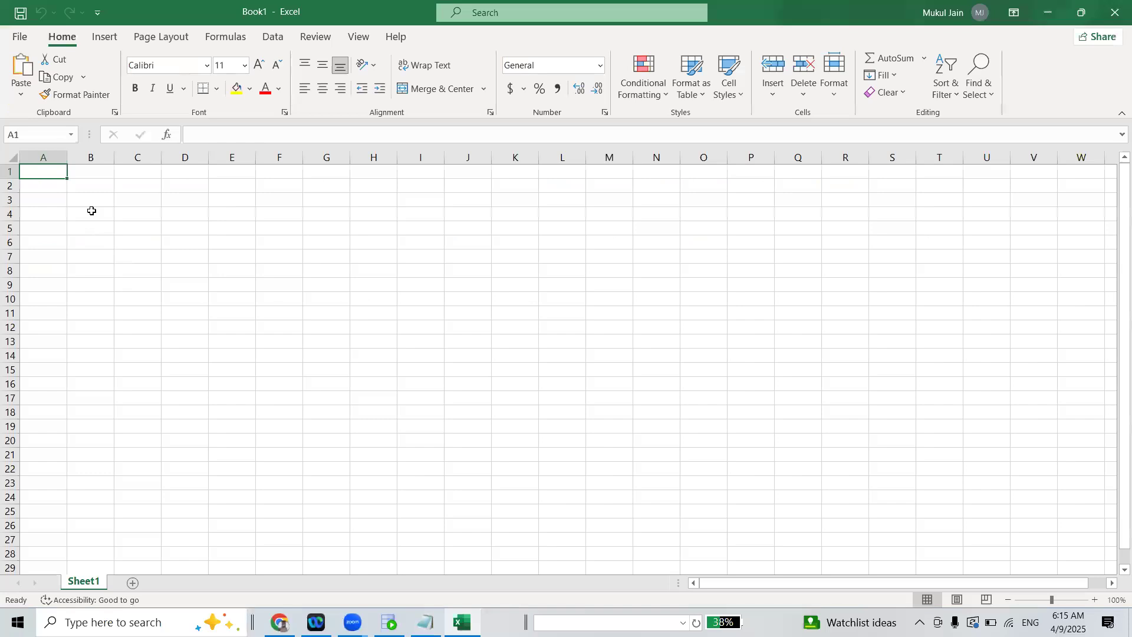
Enter the table title EMP_SRC in cell B4
{"action": "left_click", "coordinate": [91, 212]}
{"action": "type", "text": "EMP_SRC"}
{"action": "key", "text": "Return"}
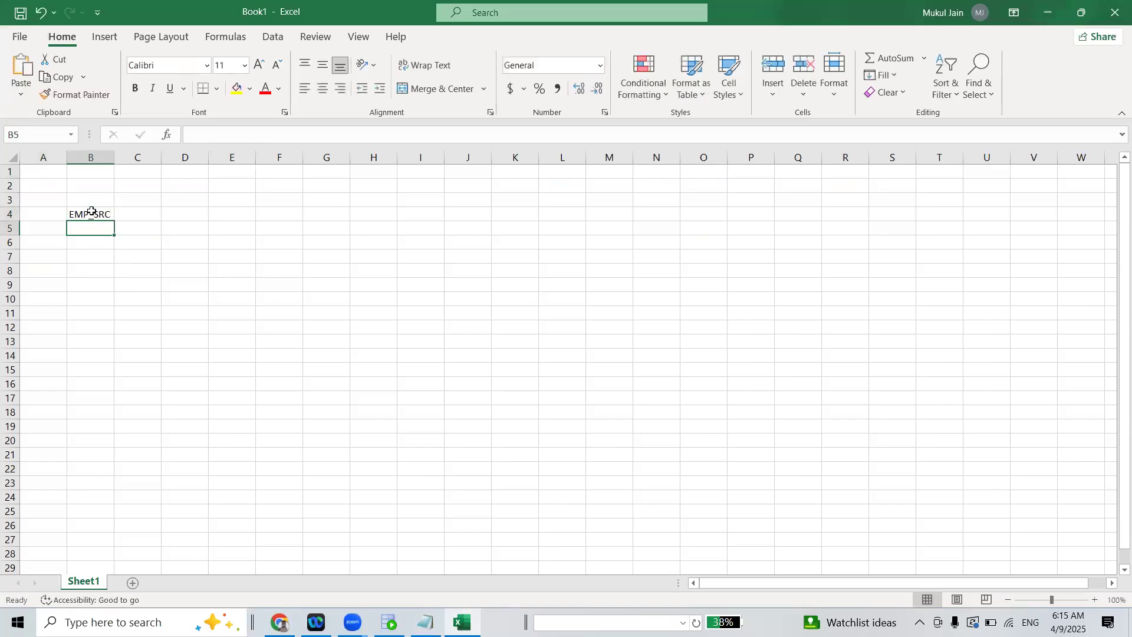
Enter the column headers EMP_ID, EMP_NAME, SAL and DID in cells B5 to E5
{"action": "type", "text": "EMP_I1"}
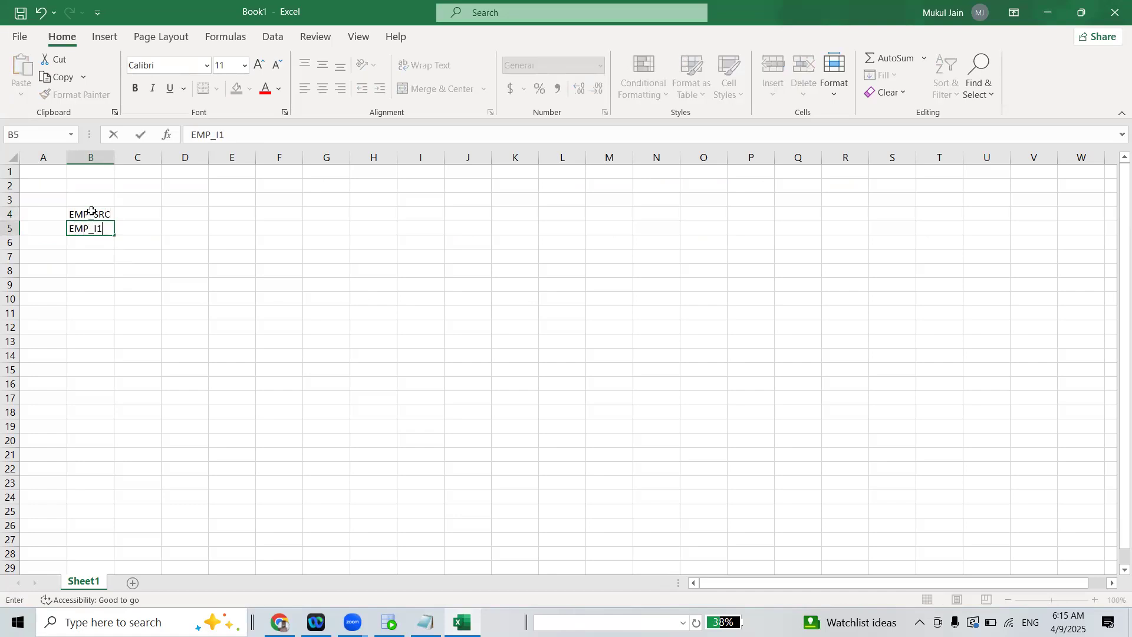
{"action": "key", "text": "BackSpace"}
{"action": "type", "text": "D"}
{"action": "key", "text": "Tab"}
{"action": "type", "text": "EMP_NAME"}
{"action": "key", "text": "Tab"}
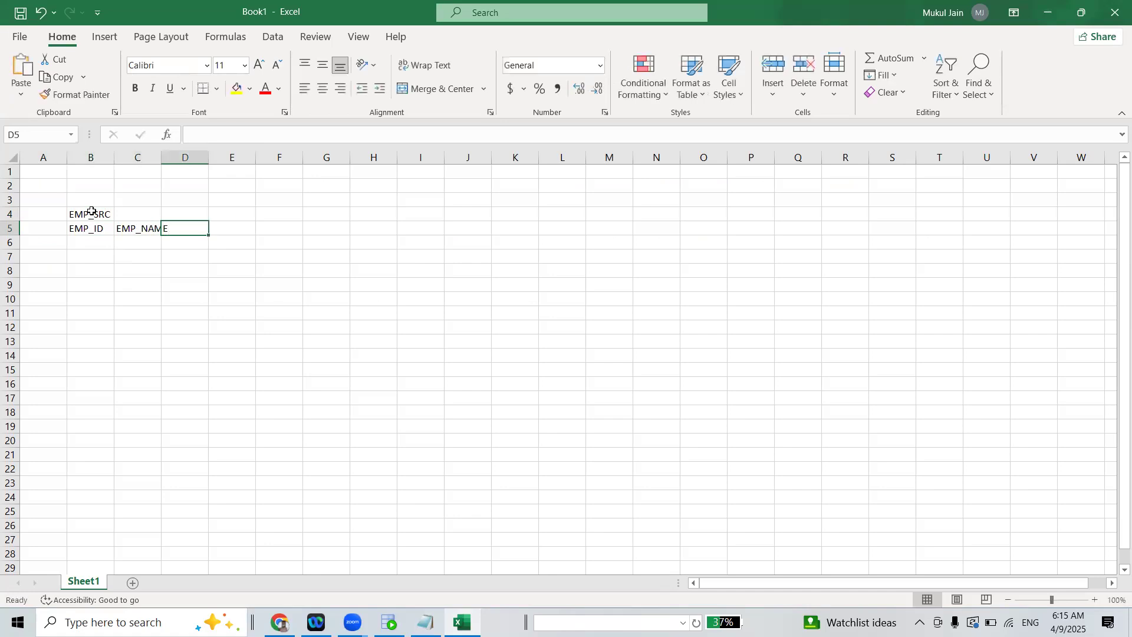
{"action": "type", "text": "SAL"}
{"action": "key", "text": "Tab"}
{"action": "type", "text": "DID"}
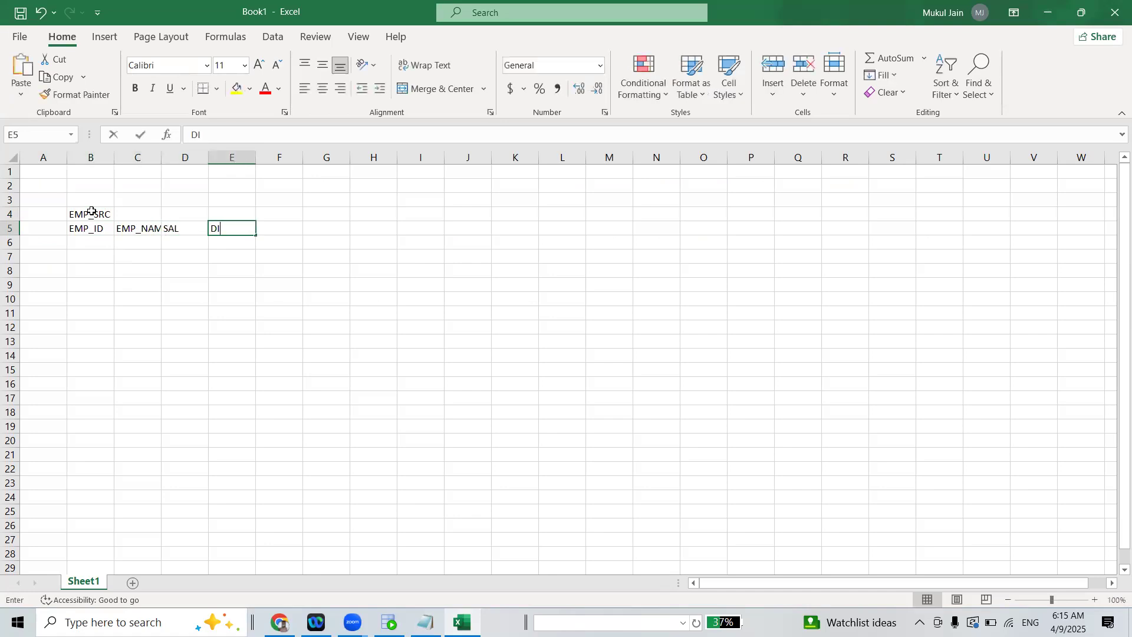
{"action": "left_click", "coordinate": [163, 299]}
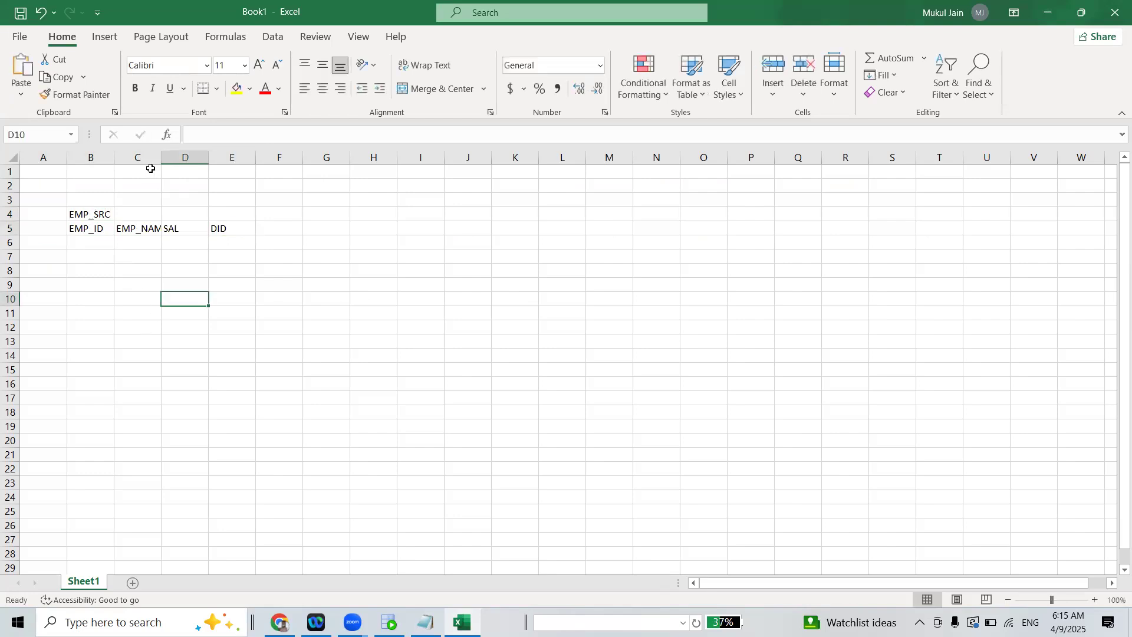
Fit column C to the EMP_NAME header and fill the header cells B5:E5 with light gold
{"action": "double_click", "coordinate": [161, 154]}
{"action": "left_click_drag", "start_coordinate": [76, 230], "coordinate": [234, 230]}
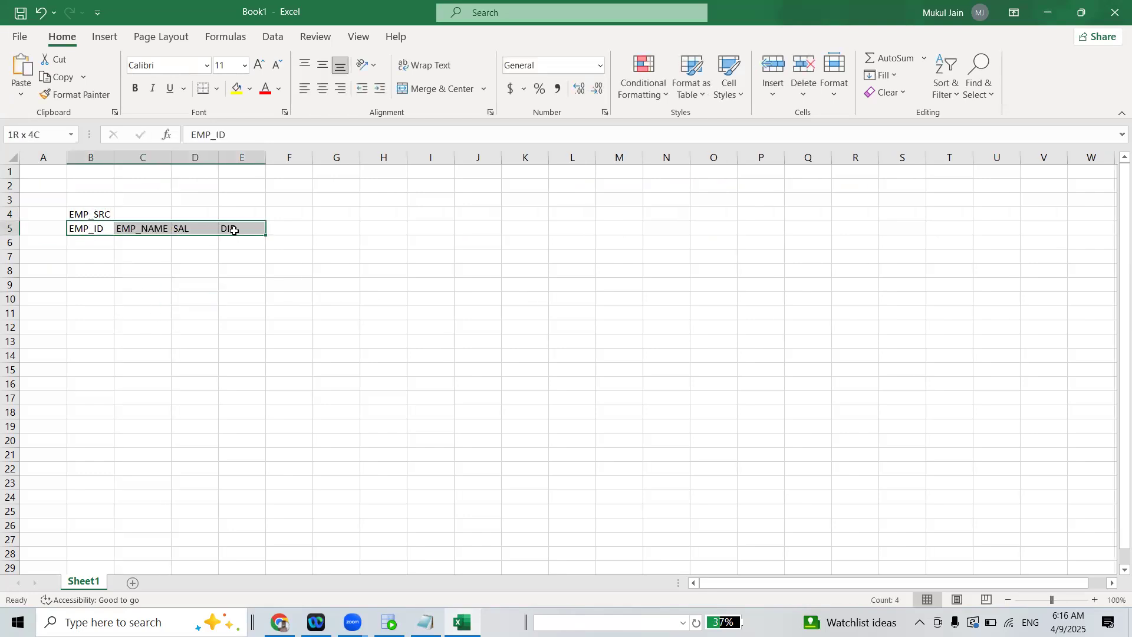
{"action": "left_click", "coordinate": [250, 89]}
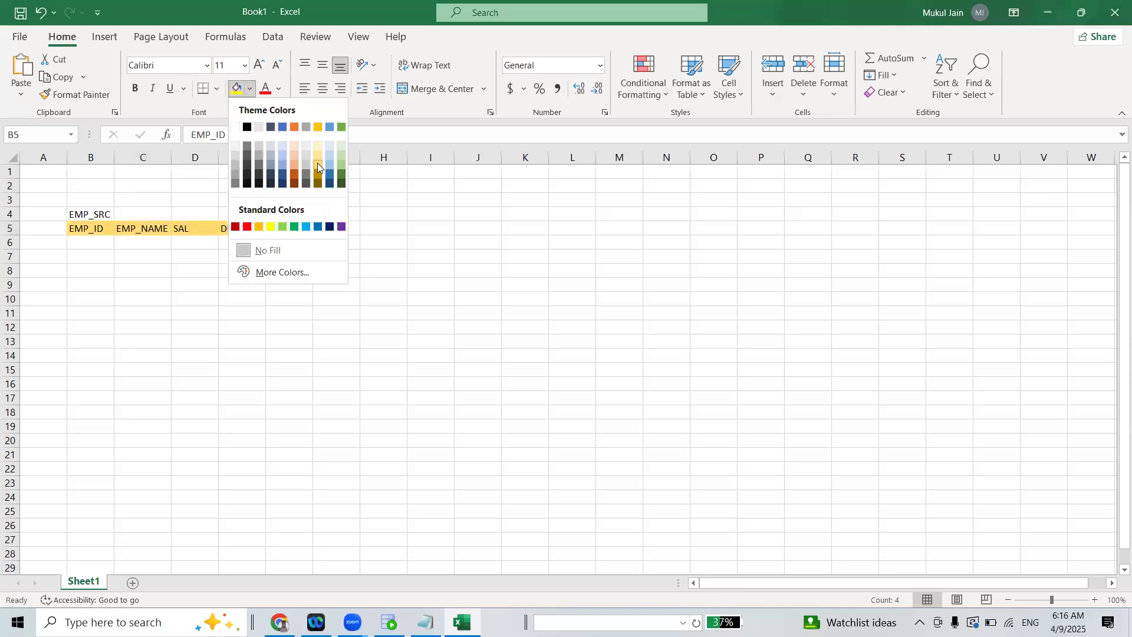
{"action": "left_click", "coordinate": [317, 163]}
Enter the first employee record in row 6: EMP_ID 101, EMP_NAME A, SAL 10000, DID 10
{"action": "left_click", "coordinate": [91, 248]}
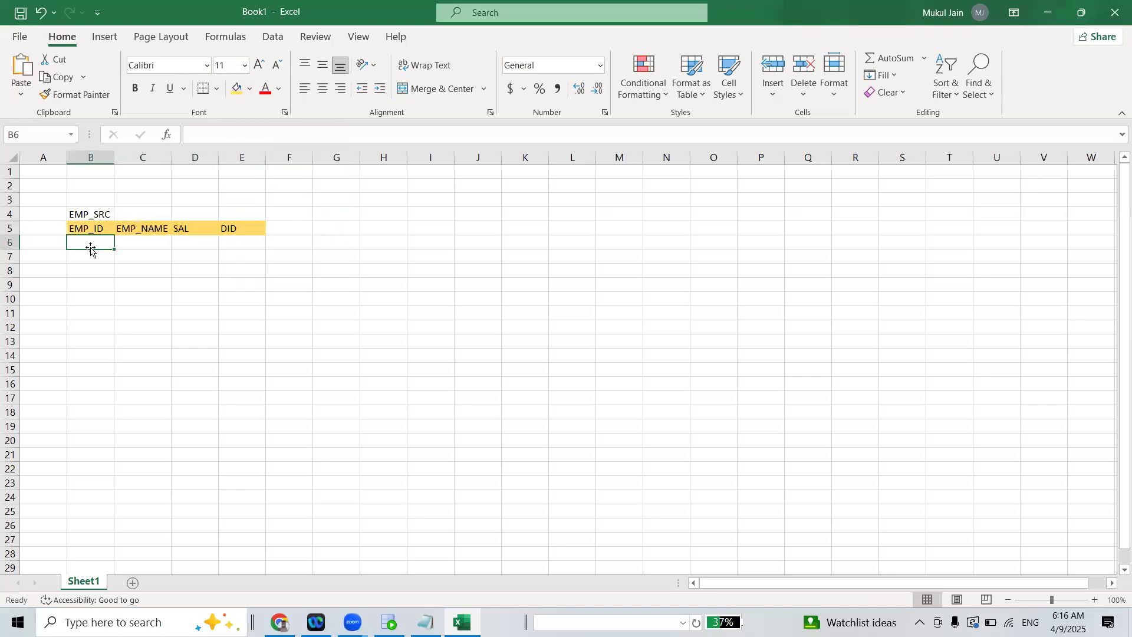
{"action": "type", "text": "101"}
{"action": "key", "text": "Tab"}
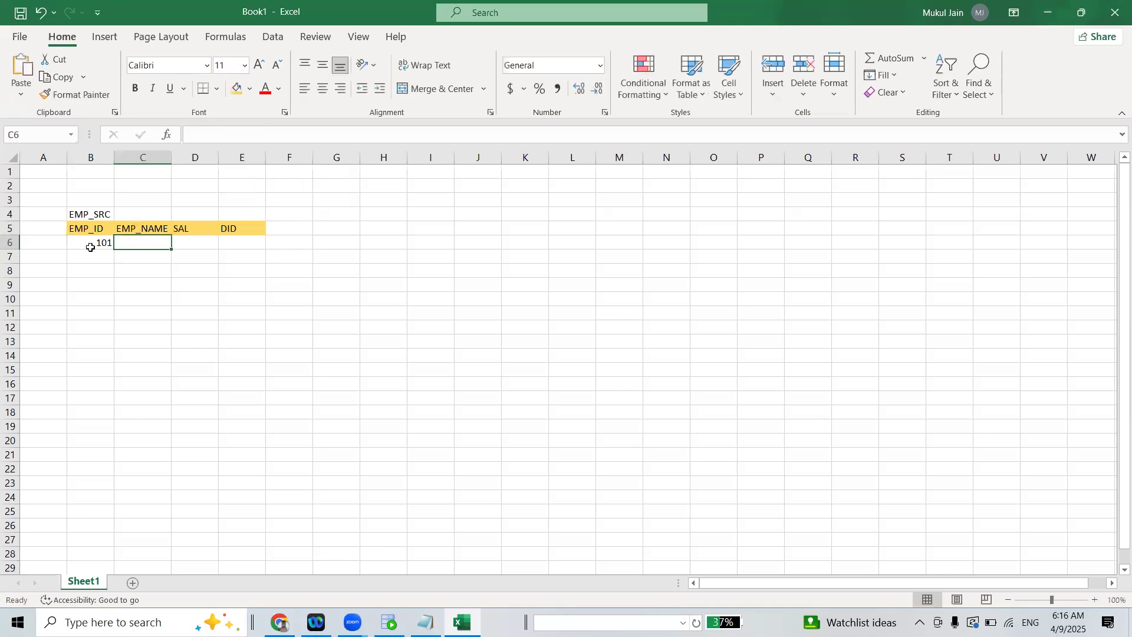
{"action": "key", "text": "Tab"}
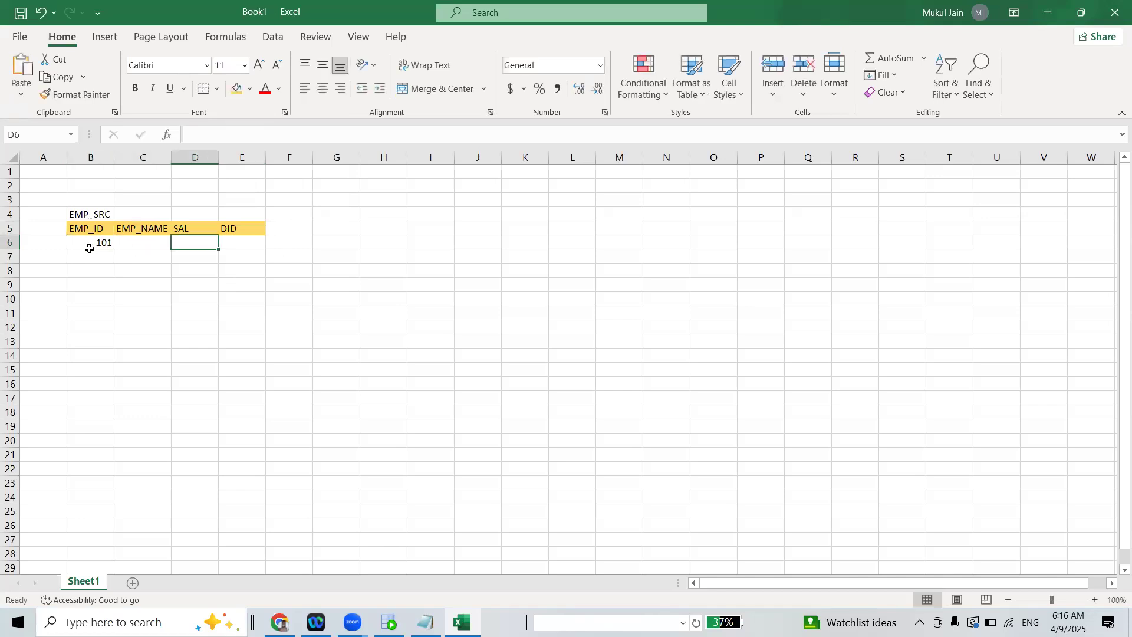
{"action": "left_click", "coordinate": [131, 242]}
{"action": "type", "text": "A"}
{"action": "key", "text": "Tab"}
{"action": "type", "text": "10000"}
{"action": "key", "text": "Tab"}
{"action": "type", "text": "10"}
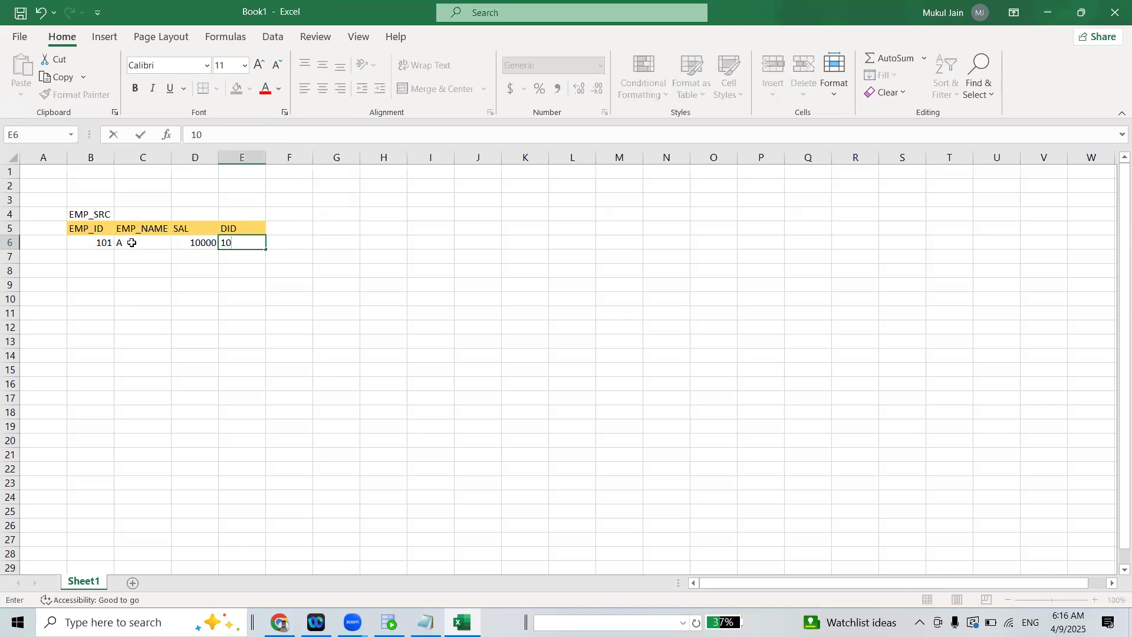
{"action": "key", "text": "Return"}
Enter the second employee record in row 7: EMP_ID 102, EMP_NAME B, SAL 12000, DID 10
{"action": "key", "text": "Left"}
{"action": "key", "text": "Left"}
{"action": "type", "text": "102"}
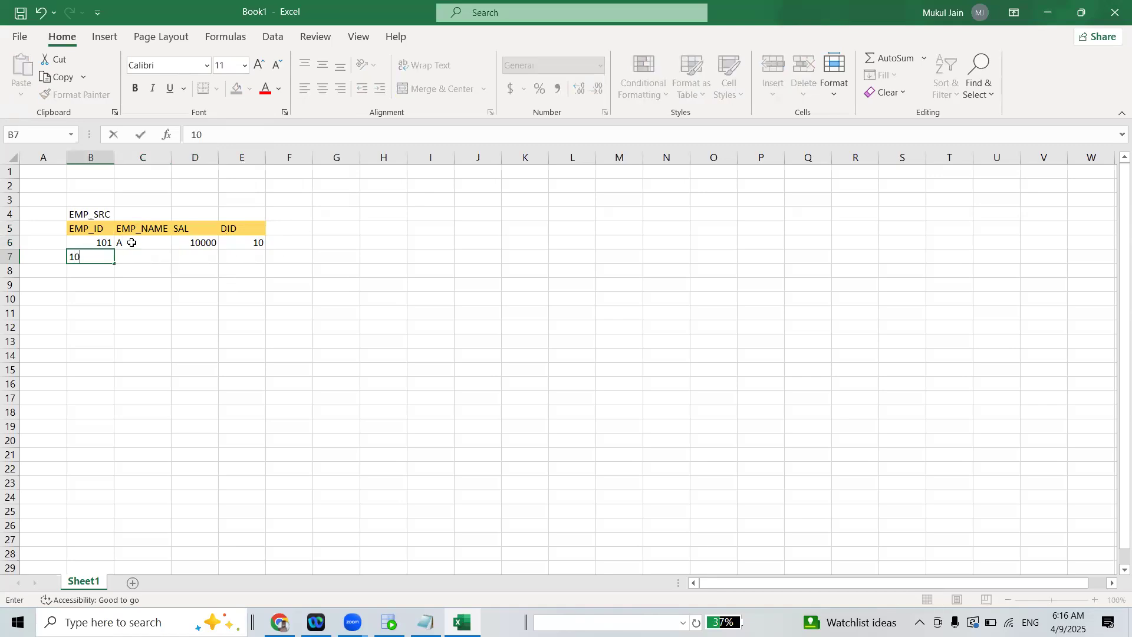
{"action": "key", "text": "Tab"}
{"action": "type", "text": "B"}
{"action": "key", "text": "Tab"}
{"action": "type", "text": "1"}
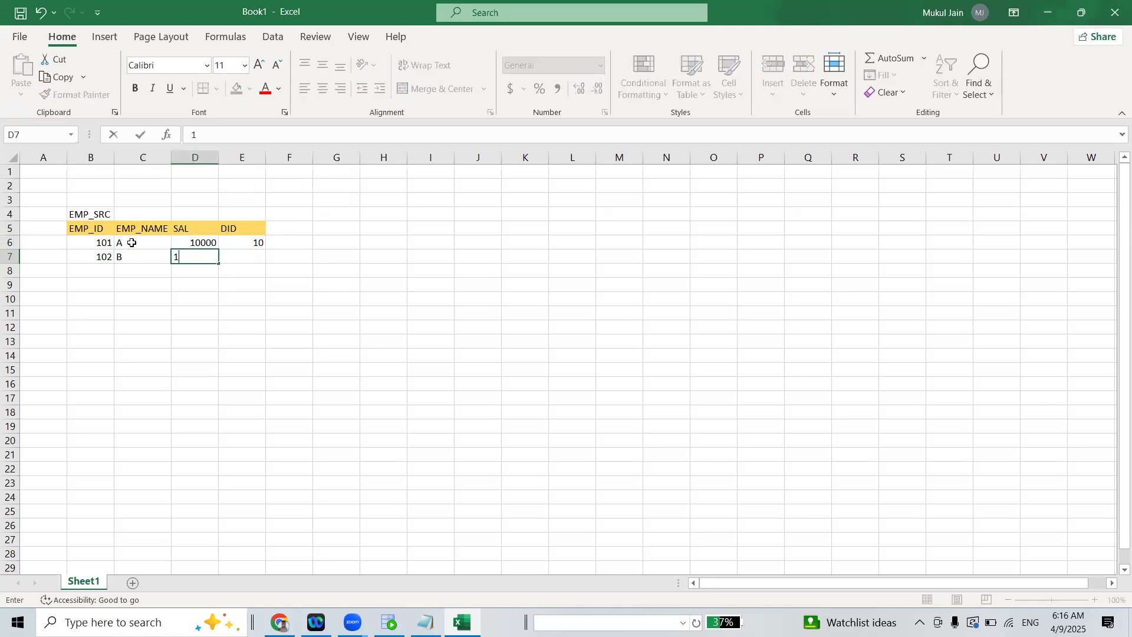
{"action": "key", "text": "Tab"}
{"action": "type", "text": "10"}
{"action": "key", "text": "Tab"}
Enter the third employee record in row 8: EMP_ID 103, EMP_NAME C, SAL 13000, DID 20
{"action": "key", "text": "Down"}
{"action": "key", "text": "Left"}
{"action": "key", "text": "Home"}
{"action": "key", "text": "Right"}
{"action": "type", "text": "103"}
{"action": "key", "text": "Tab"}
{"action": "type", "text": "C"}
{"action": "key", "text": "Tab"}
{"action": "type", "text": "13"}
{"action": "key", "text": "Tab"}
{"action": "type", "text": "32"}
{"action": "key", "text": "Left"}
{"action": "key", "text": "Left"}
{"action": "key", "text": "Right"}
{"action": "key", "text": "Right"}
{"action": "type", "text": "20"}
{"action": "key", "text": "Tab"}
Enter the fourth employee record in row 9: EMP_ID 104, EMP_NAME D, SAL 14000, DID 30
{"action": "key", "text": "Down"}
{"action": "key", "text": "Left"}
{"action": "key", "text": "Left"}
{"action": "key", "text": "Left"}
{"action": "key", "text": "Left"}
{"action": "type", "text": "104"}
{"action": "key", "text": "Tab"}
{"action": "type", "text": "D"}
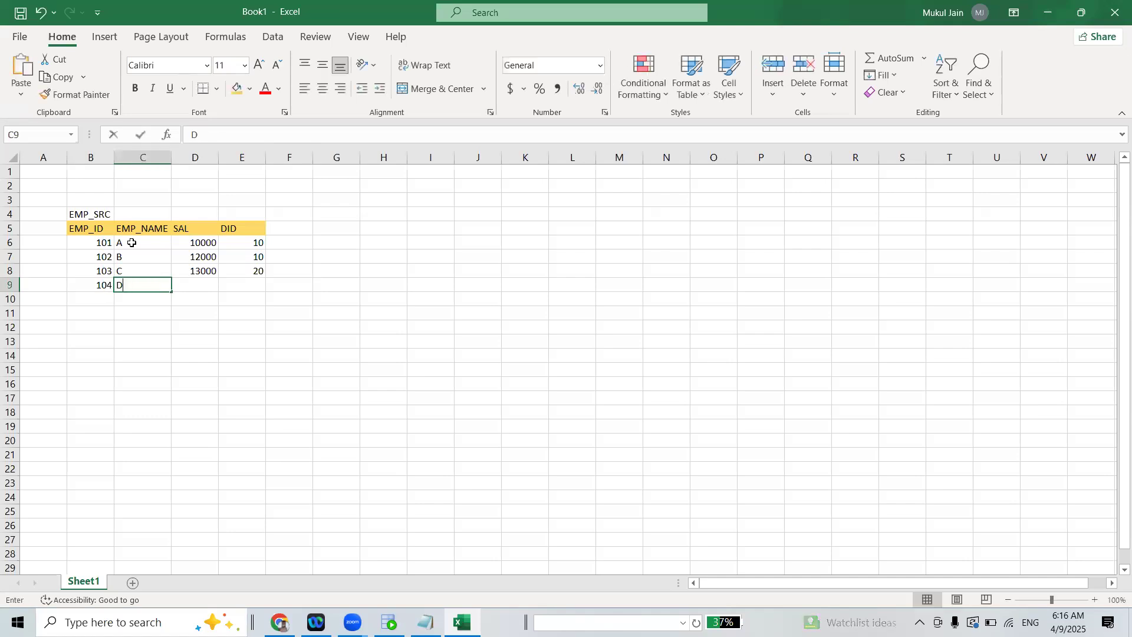
{"action": "key", "text": "Tab"}
{"action": "type", "text": "14000"}
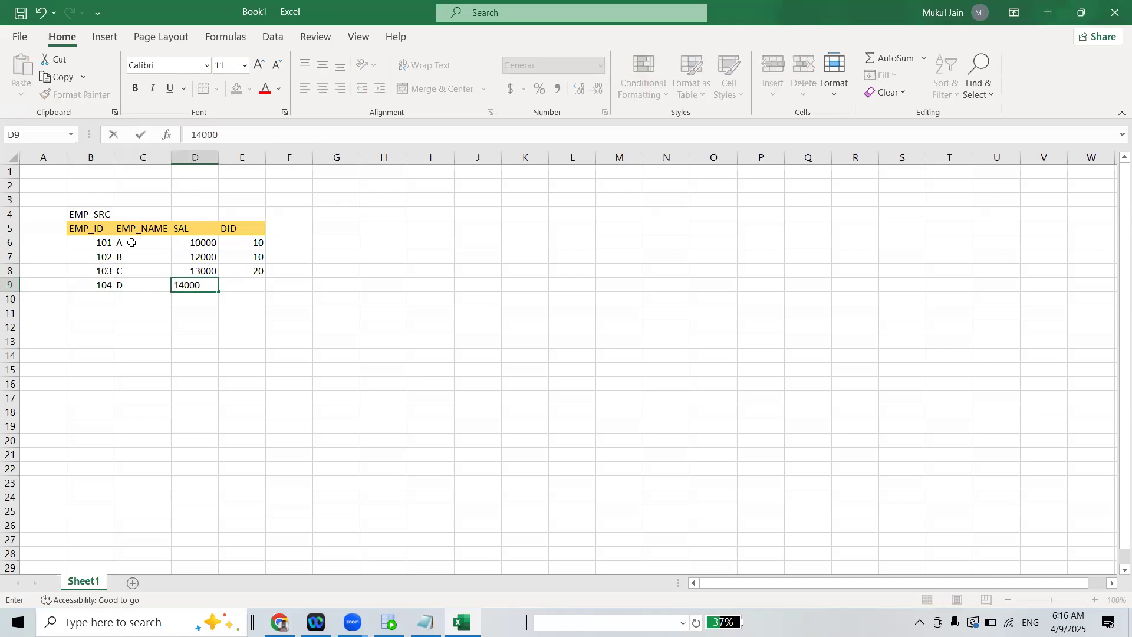
{"action": "key", "text": "Tab"}
{"action": "type", "text": "30"}
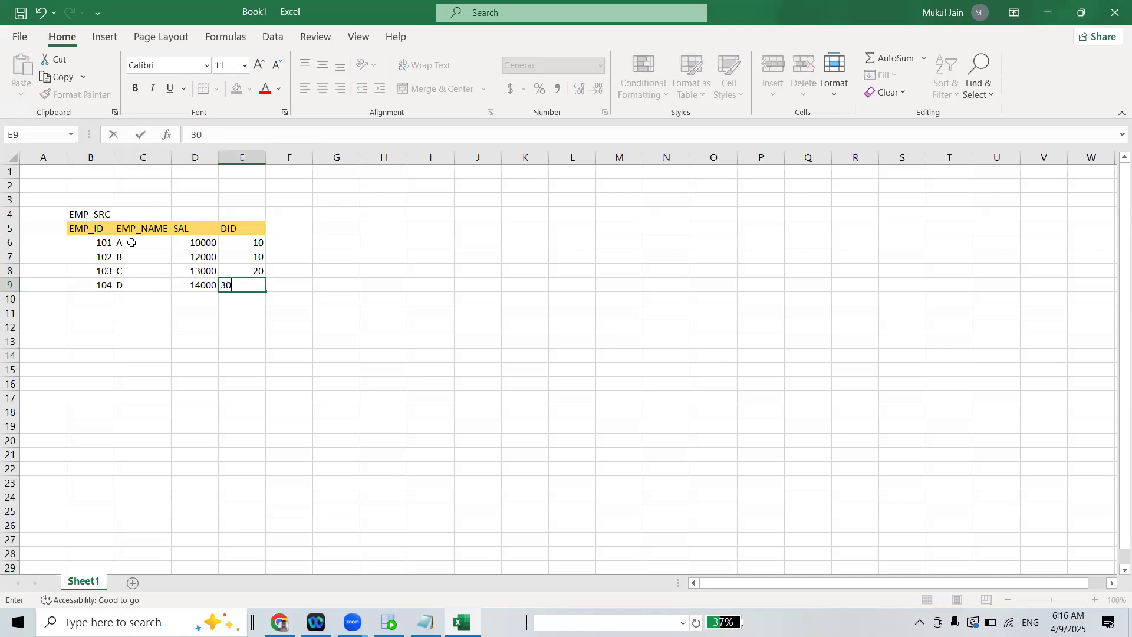
{"action": "left_click", "coordinate": [477, 344]}
{"action": "left_click", "coordinate": [81, 216]}
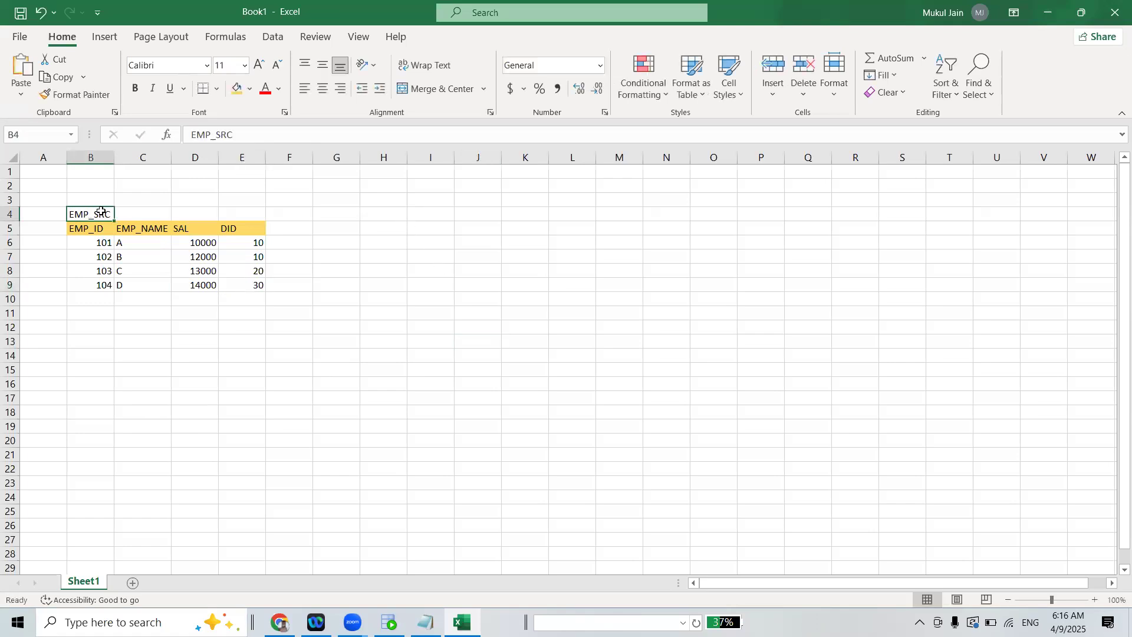
{"action": "key", "text": "ctrl+c"}
{"action": "left_click", "coordinate": [557, 349]}
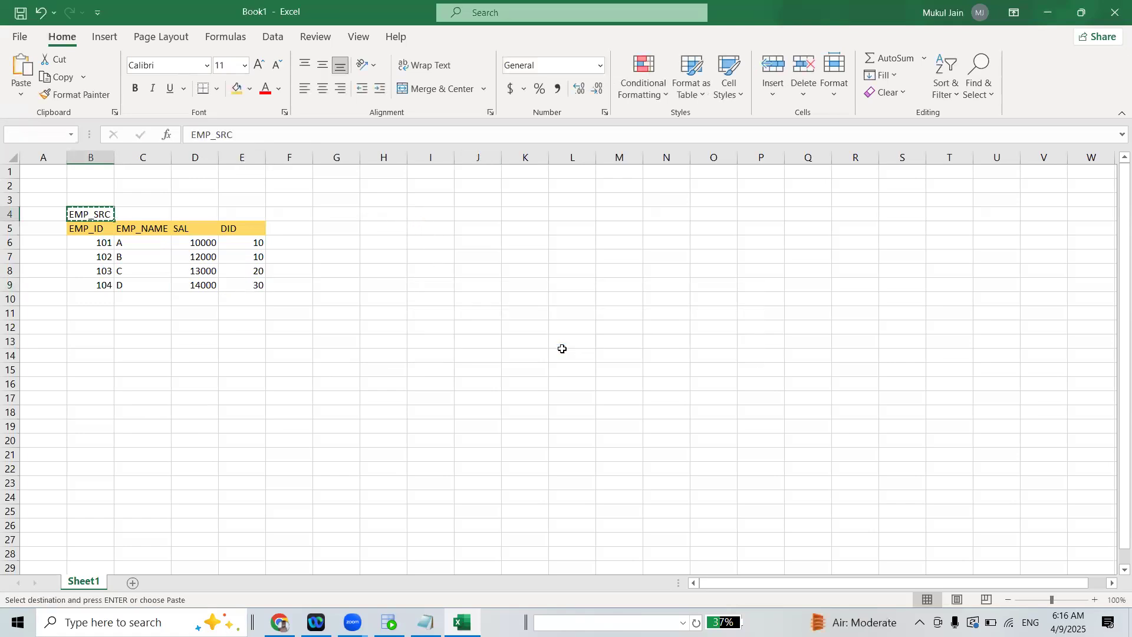
{"action": "left_click", "coordinate": [381, 211]}
{"action": "double_click", "coordinate": [378, 214]}
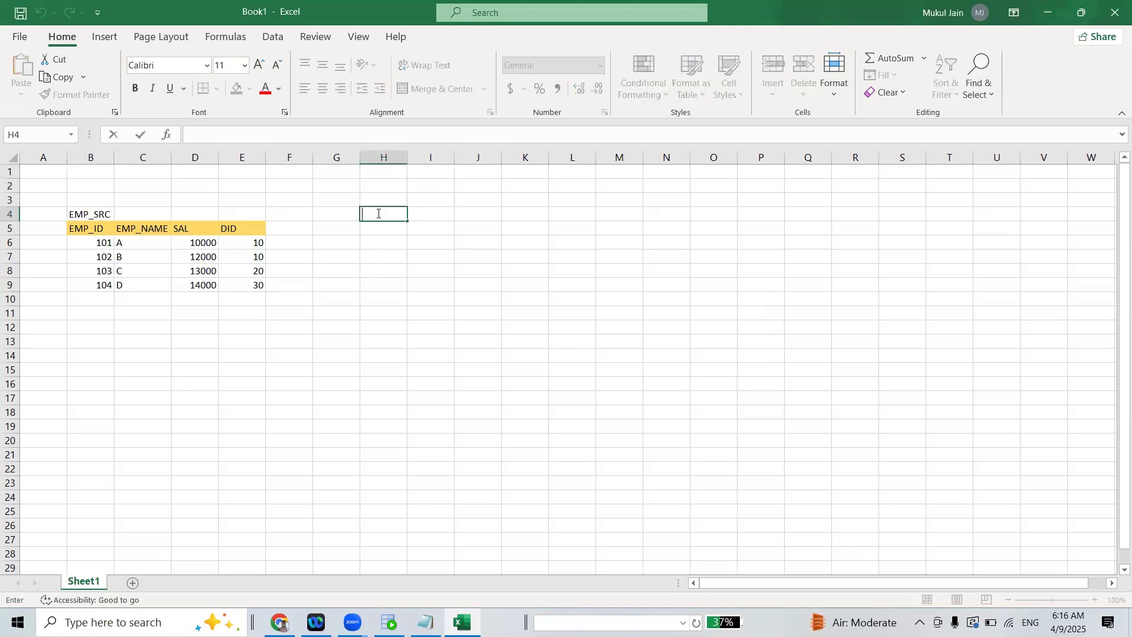
{"action": "left_click", "coordinate": [413, 269]}
{"action": "left_click", "coordinate": [381, 211]}
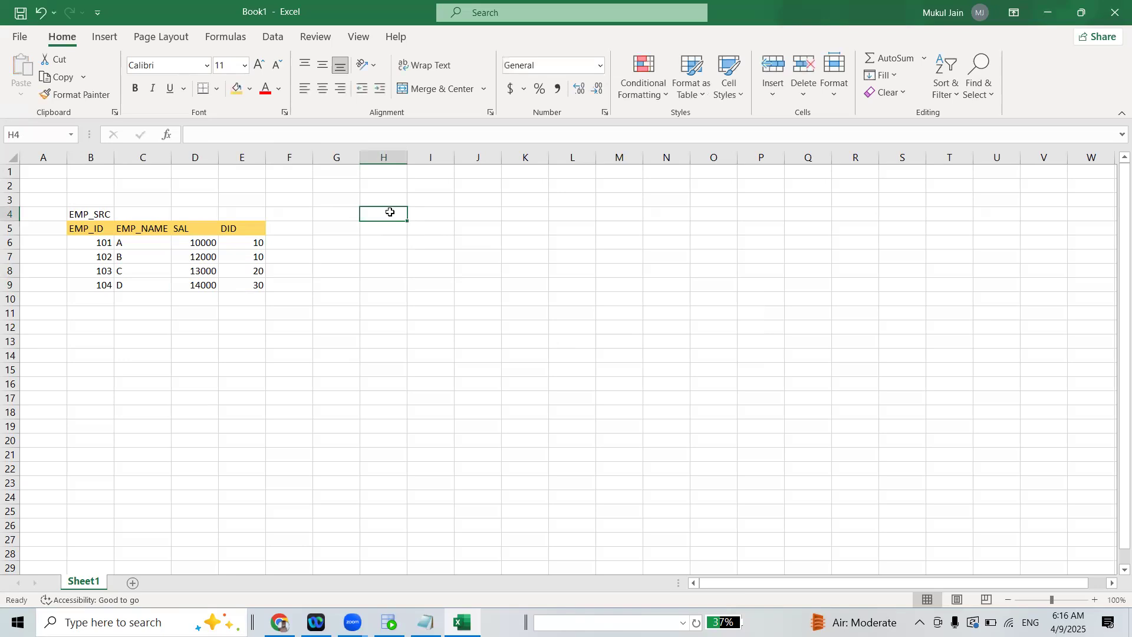
Copy the EMP_SRC title to cell H4 and change the copy to EMP_TGT
{"action": "left_click", "coordinate": [101, 214]}
{"action": "key", "text": "ctrl+c"}
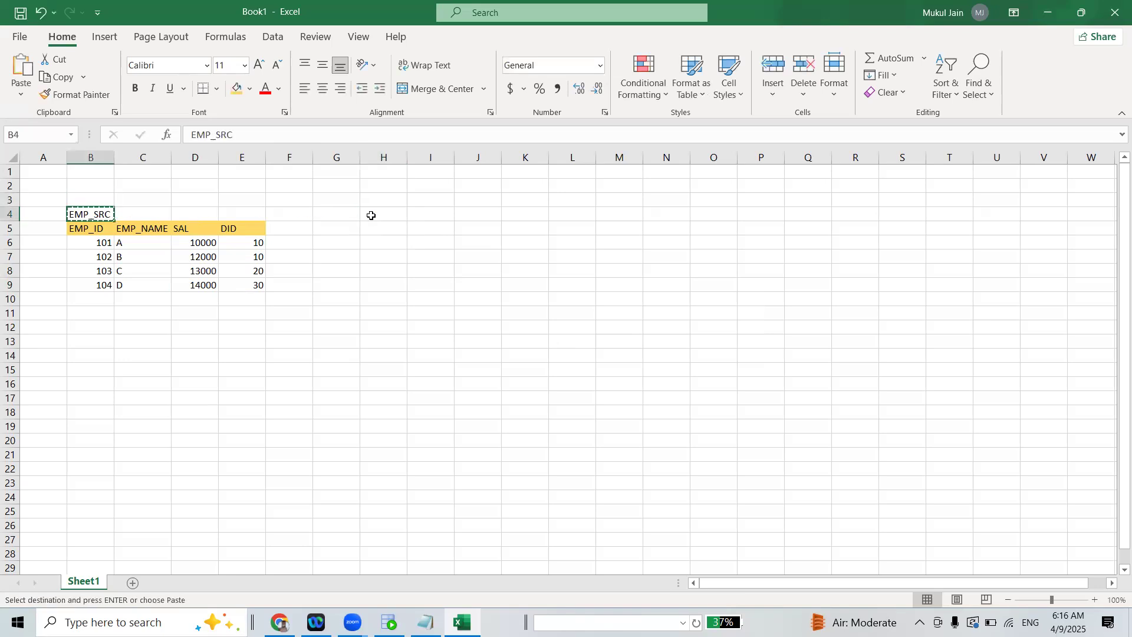
{"action": "left_click", "coordinate": [380, 216]}
{"action": "key", "text": "ctrl+v"}
{"action": "double_click", "coordinate": [386, 215]}
{"action": "left_click_drag", "start_coordinate": [386, 216], "coordinate": [403, 214]}
{"action": "type", "text": "tg"}
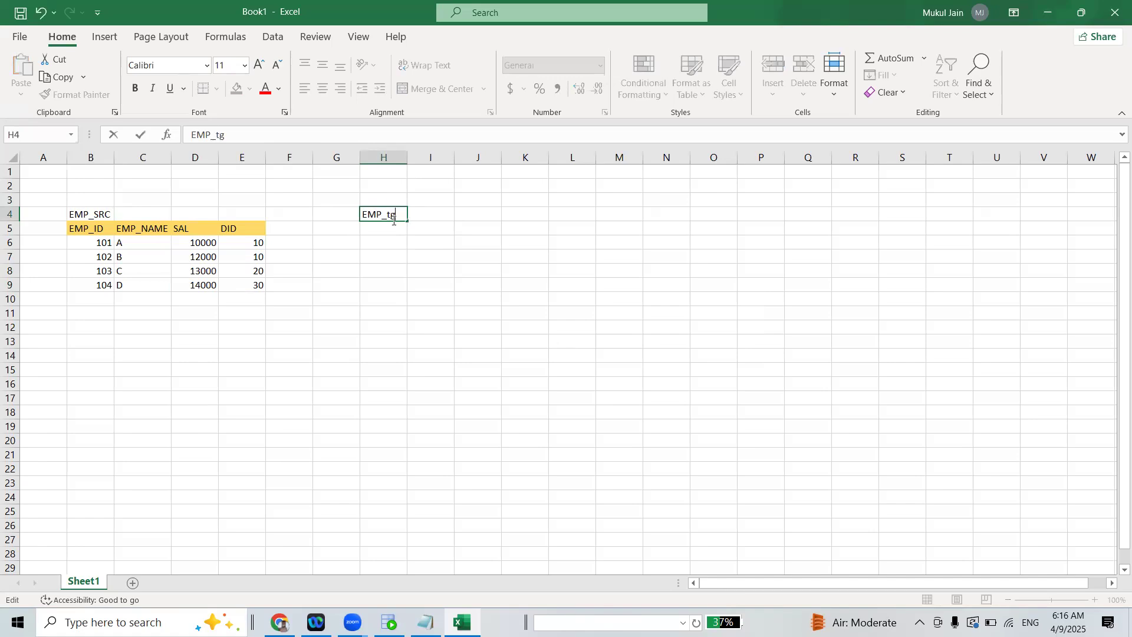
{"action": "left_click", "coordinate": [393, 260]}
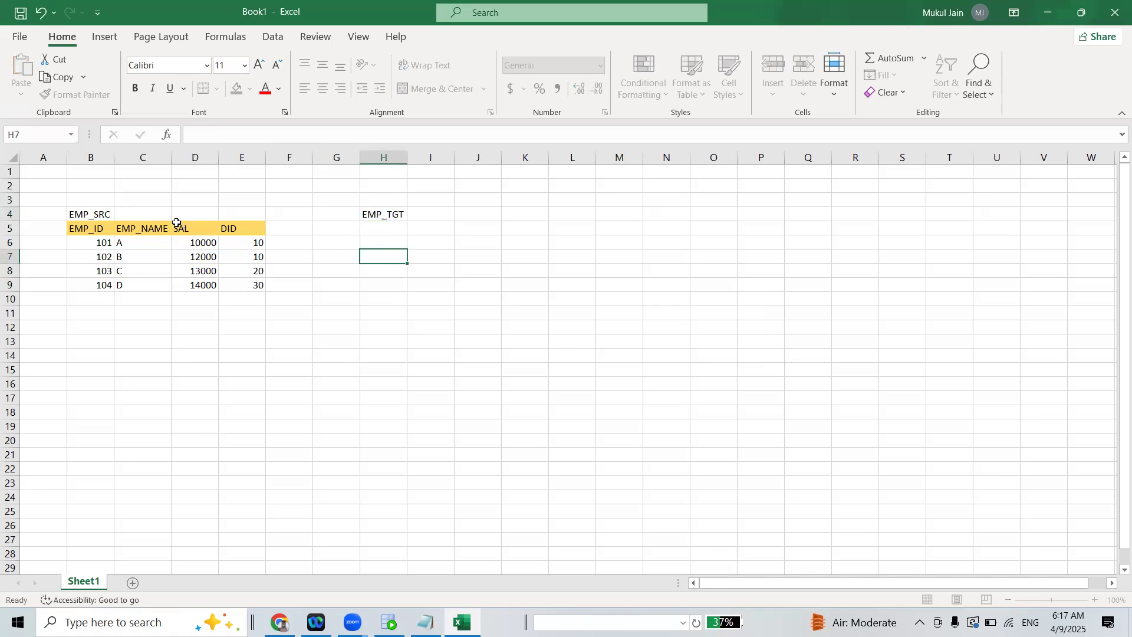
Copy the EMP_SRC header row with its fill to H5:K5 beneath the EMP_TGT title
{"action": "left_click_drag", "start_coordinate": [94, 227], "coordinate": [252, 225]}
{"action": "key", "text": "ctrl+c"}
{"action": "left_click_drag", "start_coordinate": [401, 228], "coordinate": [570, 224]}
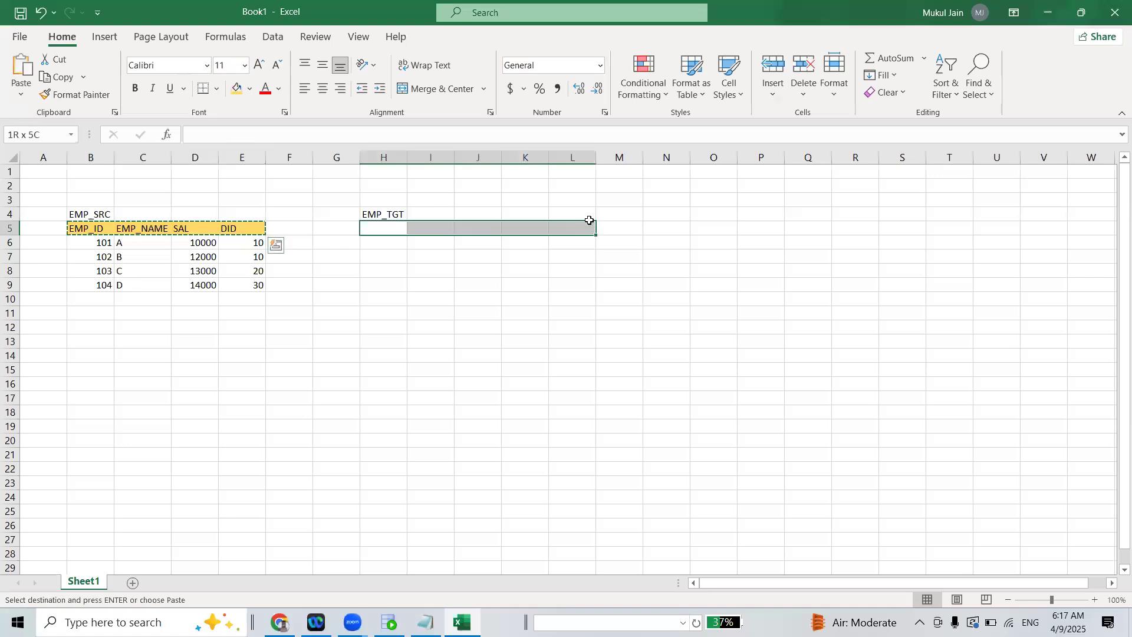
{"action": "key", "text": "ctrl+v"}
Enter the label scd1 in cell G2 above the two tables
{"action": "left_click", "coordinate": [320, 181]}
{"action": "type", "text": "s"}
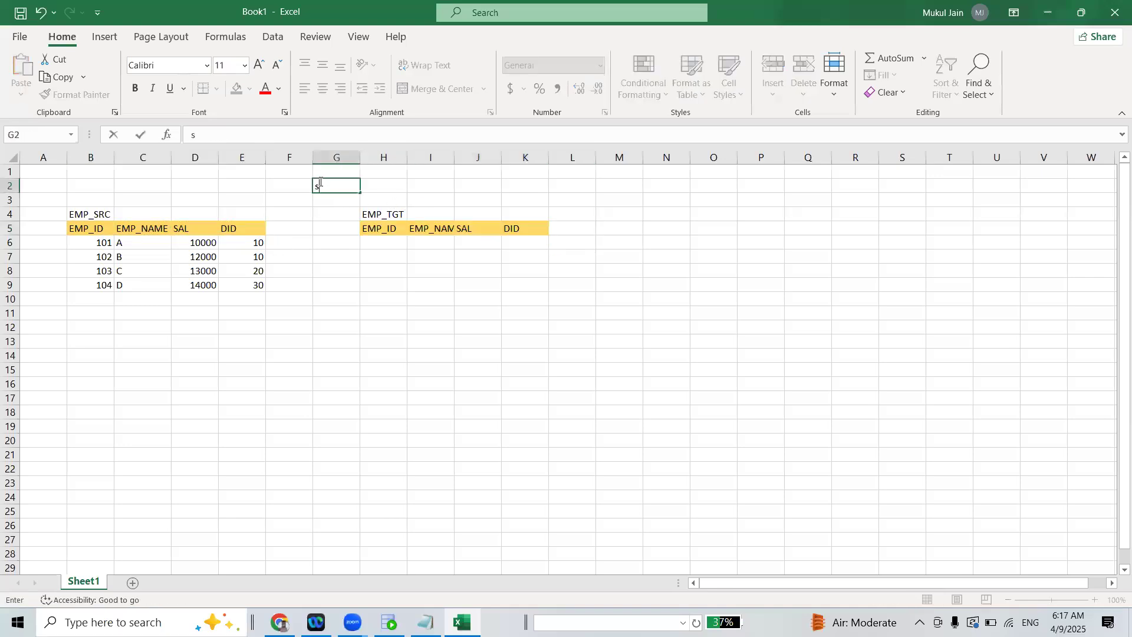
{"action": "type", "text": "cd1"}
{"action": "left_click", "coordinate": [450, 297]}
Try to paste the four EMP_SRC records into the range H6:K12 under the EMP_TGT headers
{"action": "left_click", "coordinate": [370, 248]}
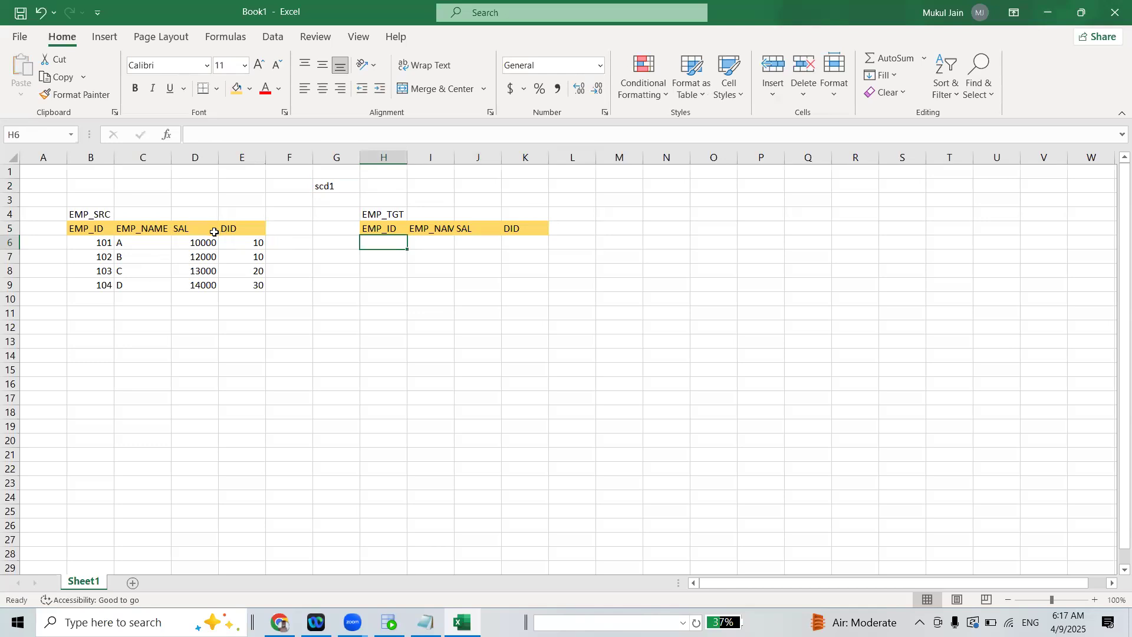
{"action": "left_click_drag", "start_coordinate": [75, 242], "coordinate": [250, 278]}
{"action": "key", "text": "ctrl+c"}
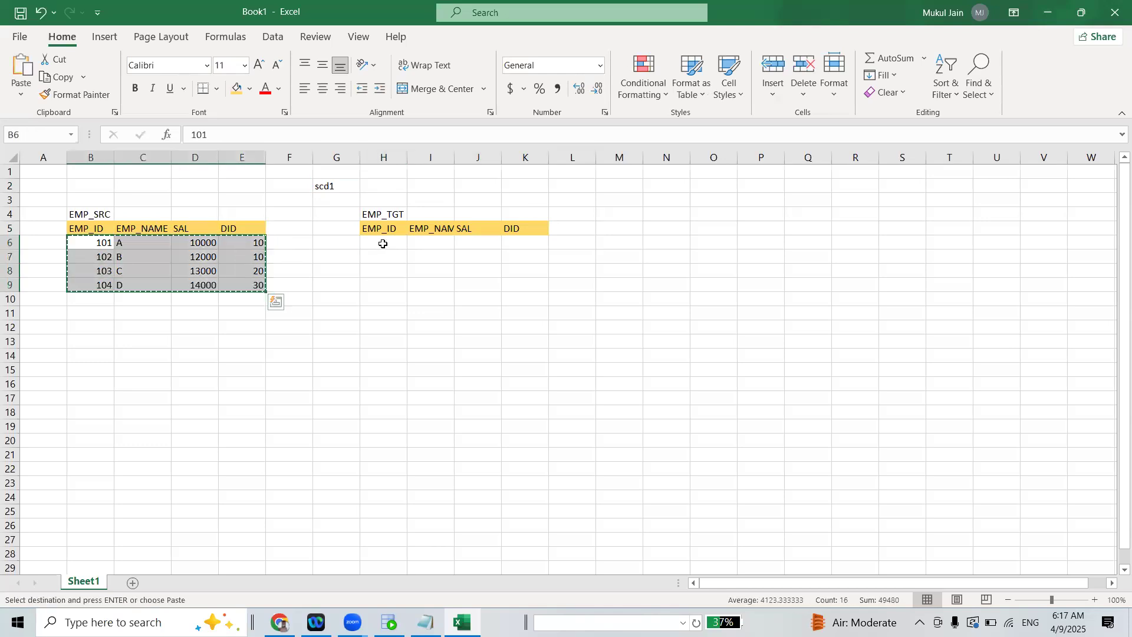
{"action": "left_click_drag", "start_coordinate": [374, 242], "coordinate": [539, 326]}
{"action": "key", "text": "ctrl+v"}
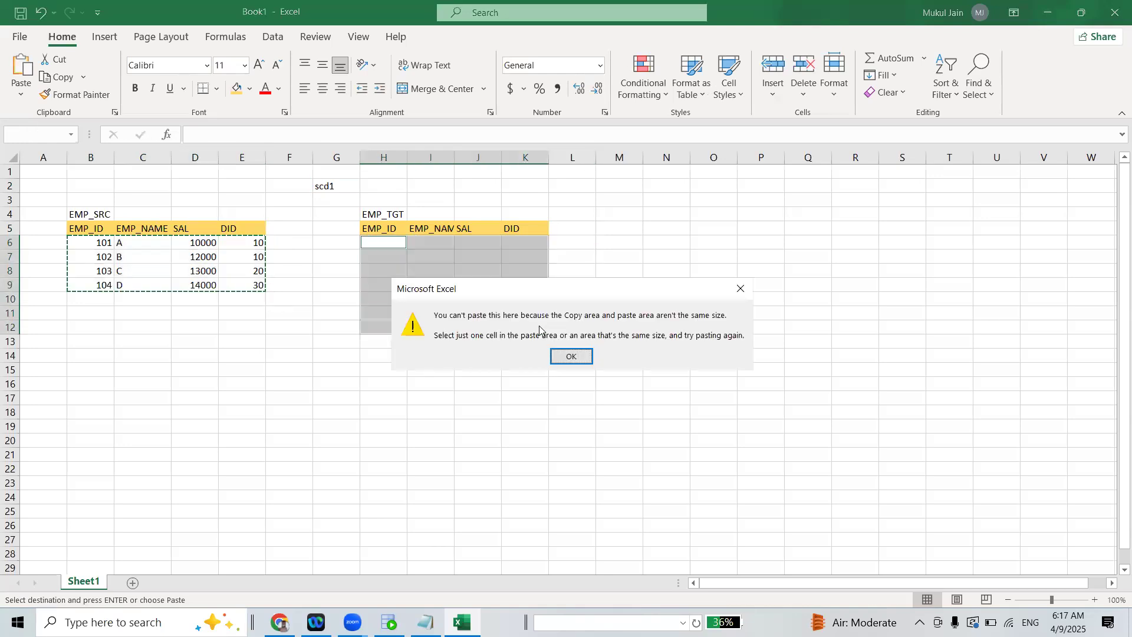
{"action": "left_click", "coordinate": [561, 353]}
Copy the four employee records from B6:E9 of EMP_SRC into EMP_TGT, starting at cell H6
{"action": "left_click_drag", "start_coordinate": [88, 242], "coordinate": [241, 286]}
{"action": "key", "text": "ctrl+v"}
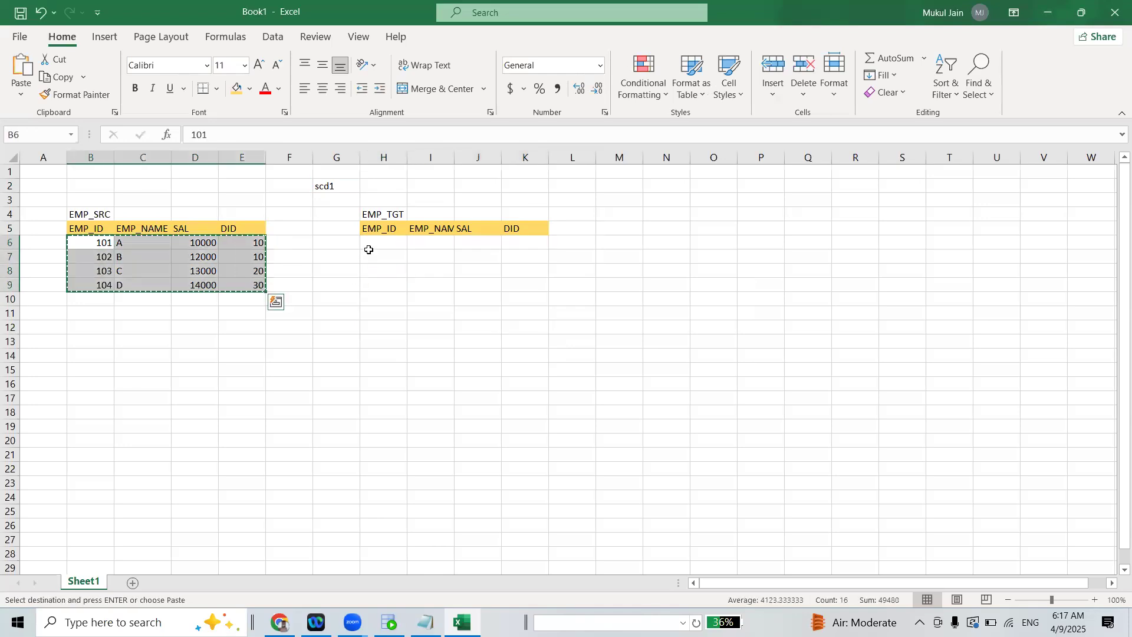
{"action": "left_click_drag", "start_coordinate": [370, 242], "coordinate": [533, 315]}
{"action": "key", "text": "ctrl+v"}
{"action": "left_click", "coordinate": [660, 238]}
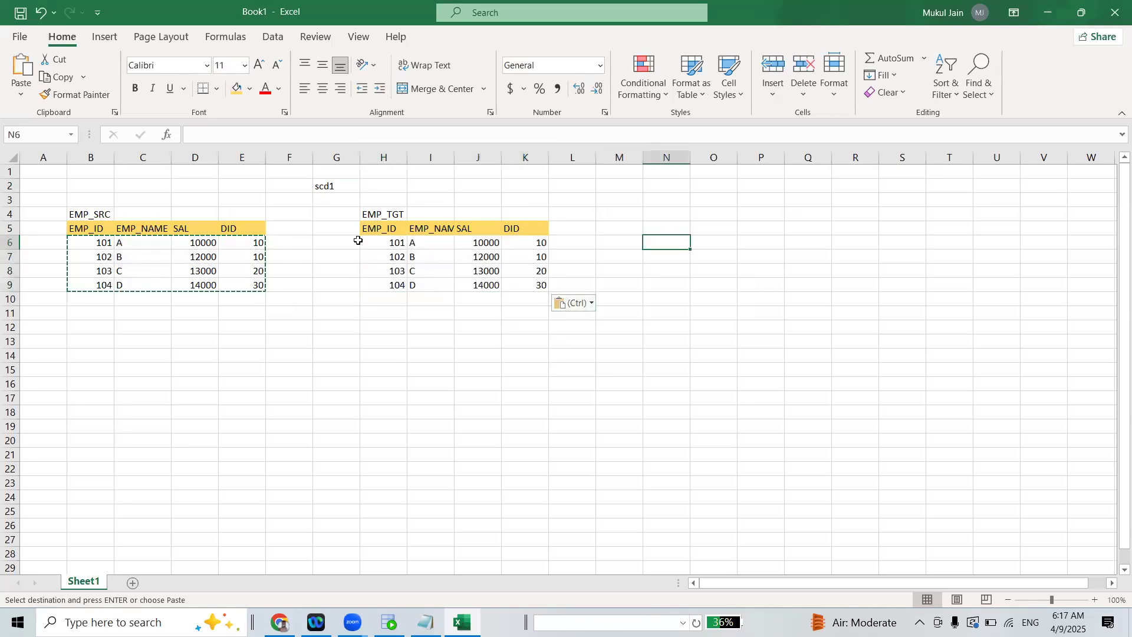
{"action": "left_click_drag", "start_coordinate": [366, 242], "coordinate": [524, 287]}
{"action": "left_click", "coordinate": [516, 321]}
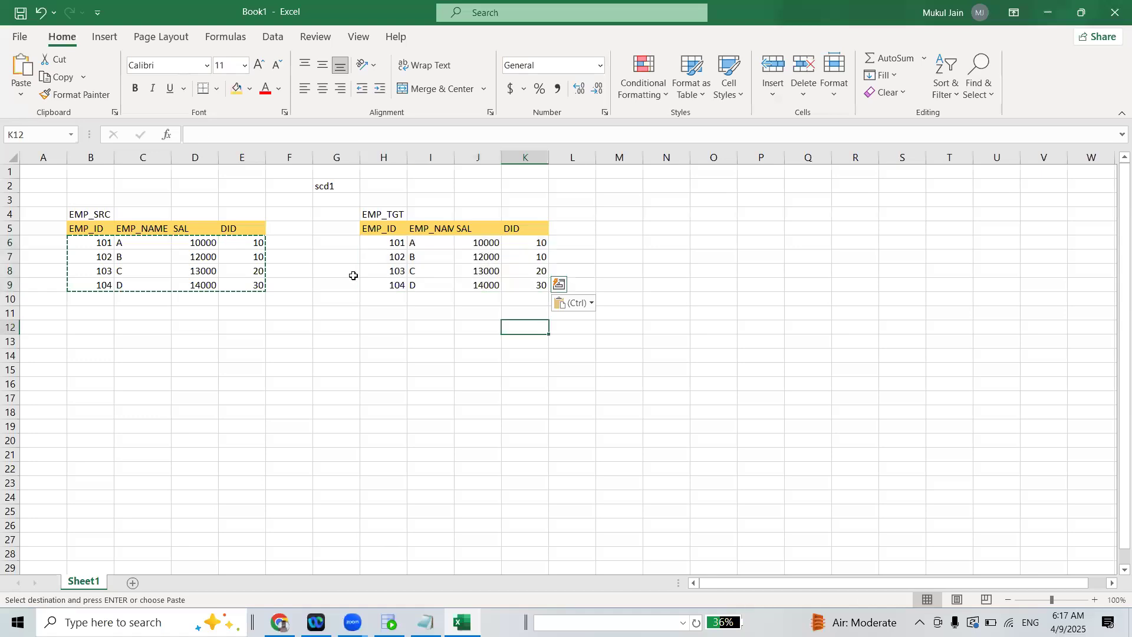
{"action": "left_click_drag", "start_coordinate": [371, 241], "coordinate": [538, 281]}
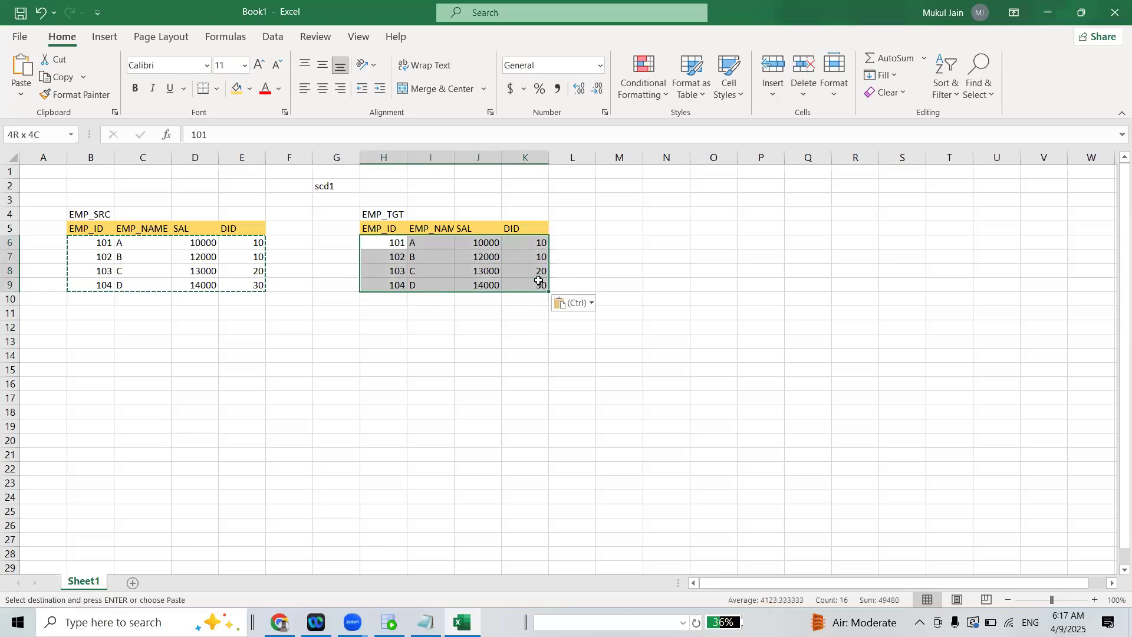
{"action": "left_click", "coordinate": [472, 337]}
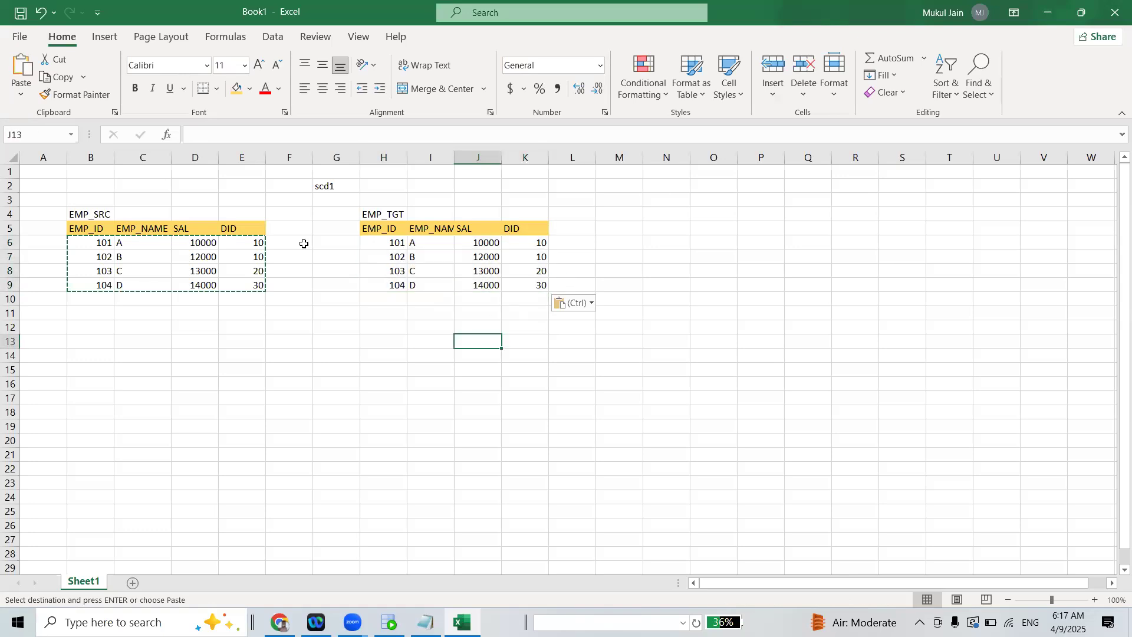
{"action": "left_click", "coordinate": [248, 414]}
Set the SAL of employee 101 in the EMP_SRC table to 11000
{"action": "left_click", "coordinate": [198, 243]}
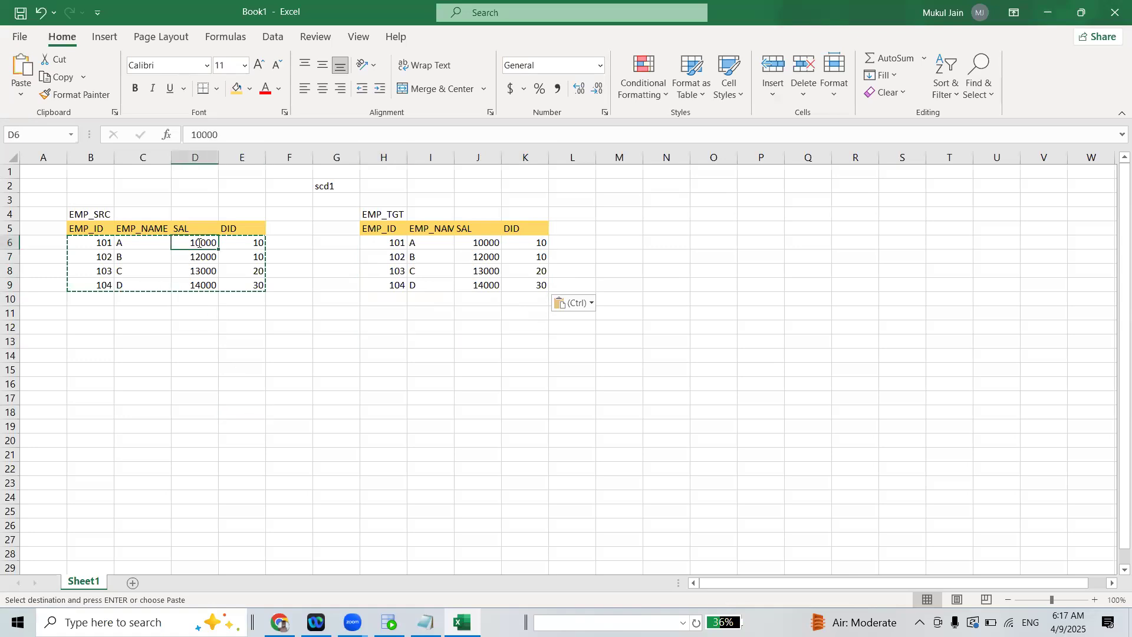
{"action": "double_click", "coordinate": [198, 242]}
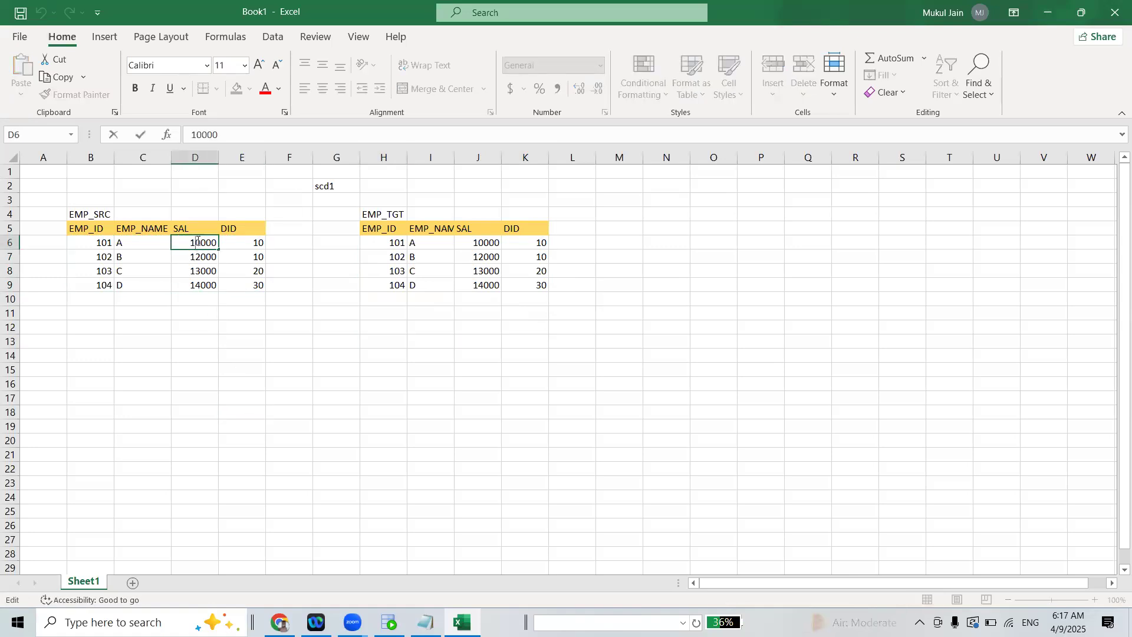
{"action": "type", "text": "1"}
{"action": "key", "text": "Delete"}
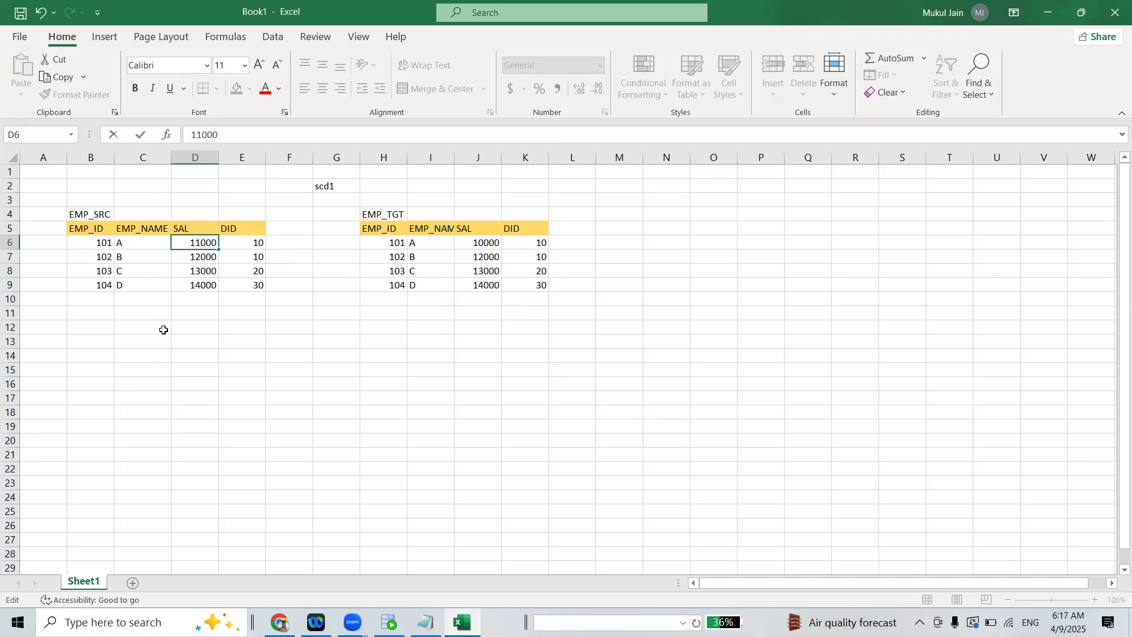
{"action": "left_click", "coordinate": [163, 329]}
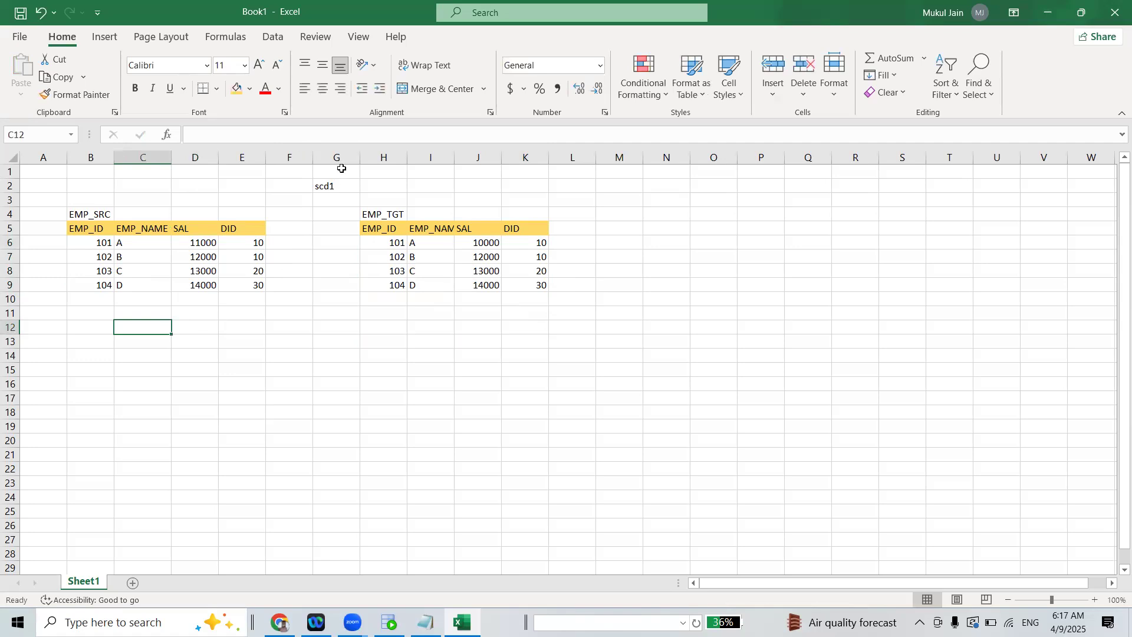
Set the SAL of employee 101 in the EMP_TGT table to 11000
{"action": "double_click", "coordinate": [479, 242]}
{"action": "key", "text": "BackSpace"}
{"action": "type", "text": "1"}
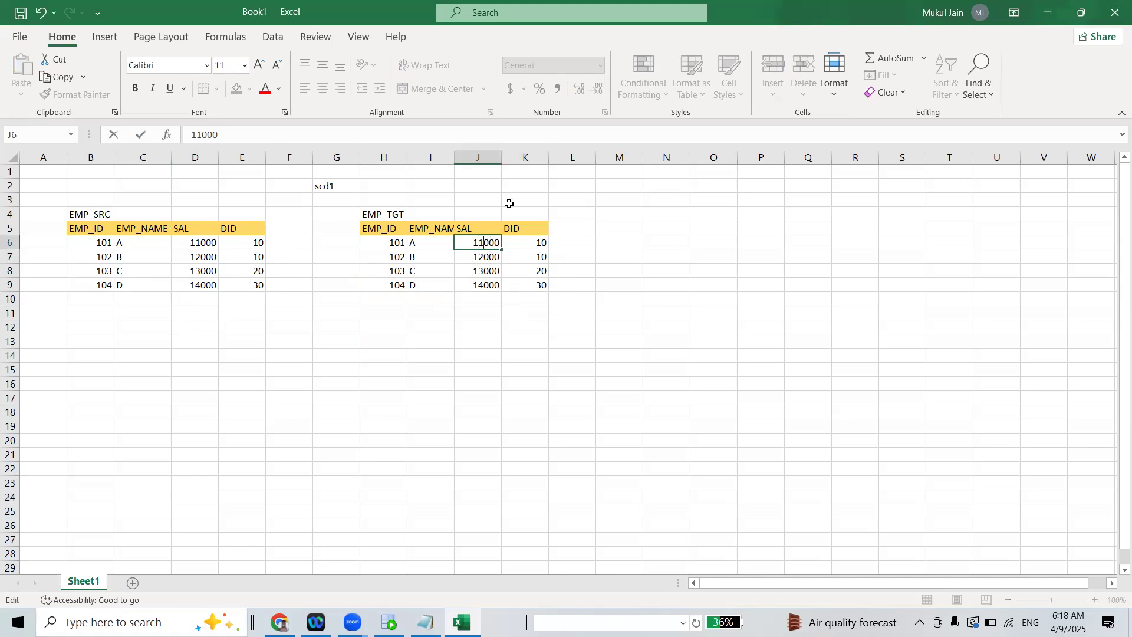
{"action": "left_click", "coordinate": [654, 251]}
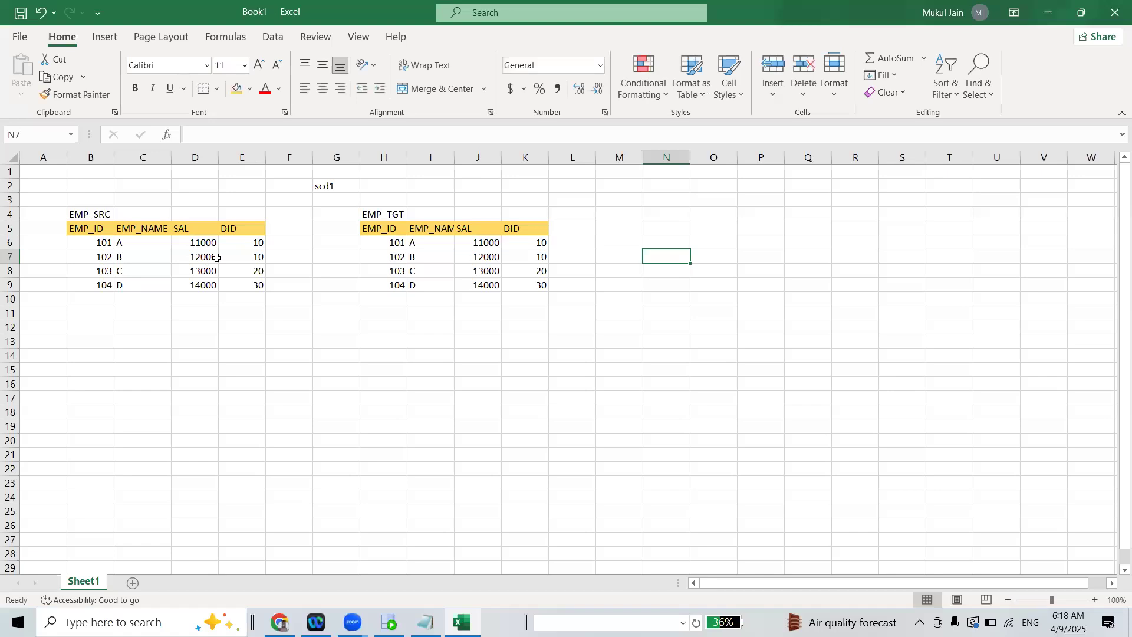
Set the DID of employee 102 to 20 in both the EMP_SRC and EMP_TGT tables
{"action": "double_click", "coordinate": [252, 255]}
{"action": "key", "text": "Delete"}
{"action": "type", "text": "2"}
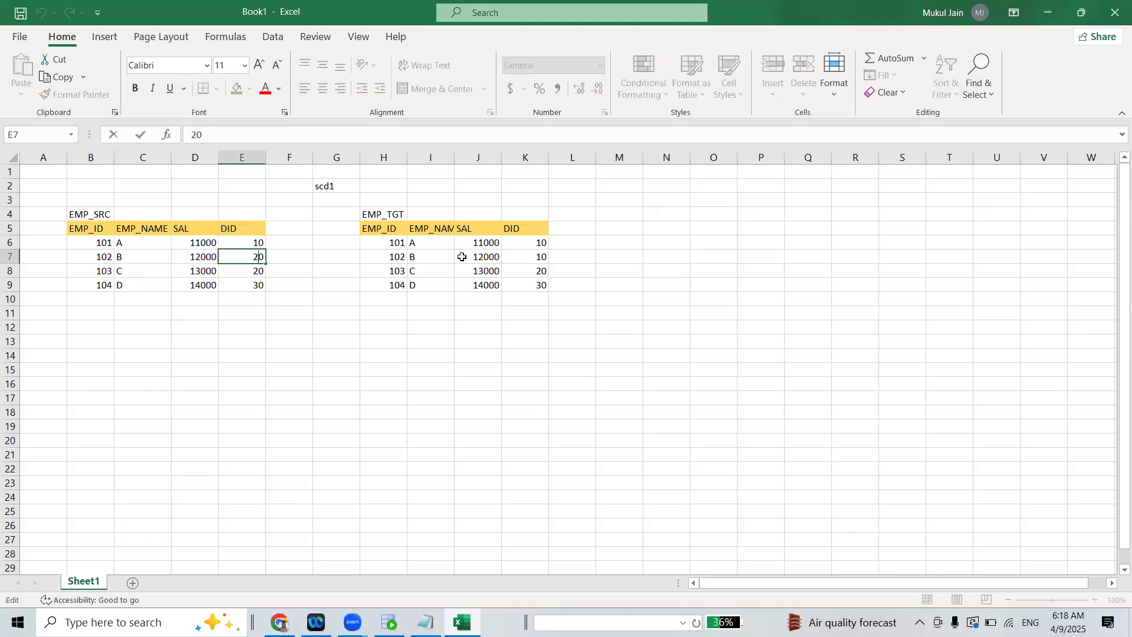
{"action": "double_click", "coordinate": [540, 256]}
{"action": "key", "text": "Delete"}
{"action": "type", "text": "2"}
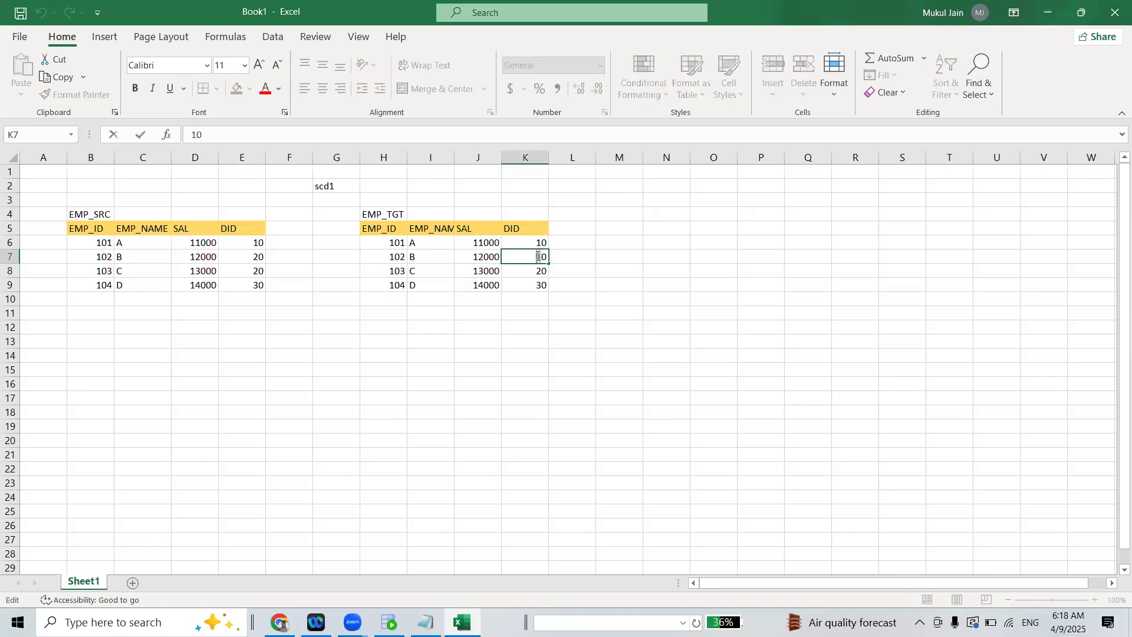
{"action": "left_click", "coordinate": [562, 387]}
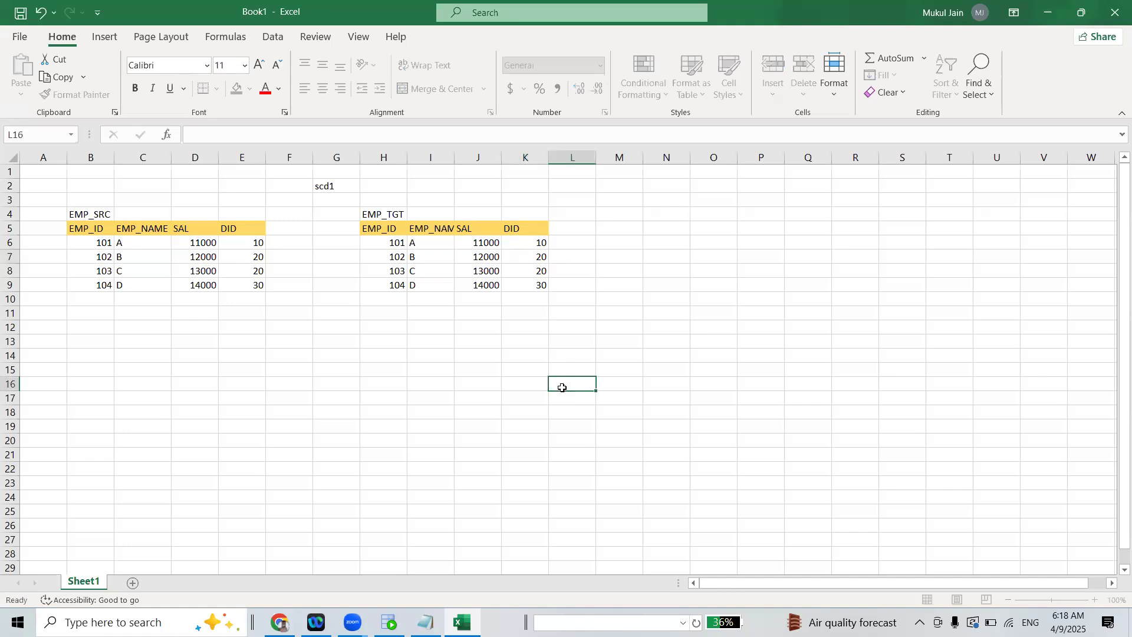
Copy the scd1 label to cell G12 and change the copy to scd3
{"action": "left_click", "coordinate": [330, 187]}
{"action": "key", "text": "ctrl+c"}
{"action": "left_click", "coordinate": [331, 326]}
{"action": "key", "text": "ctrl+v"}
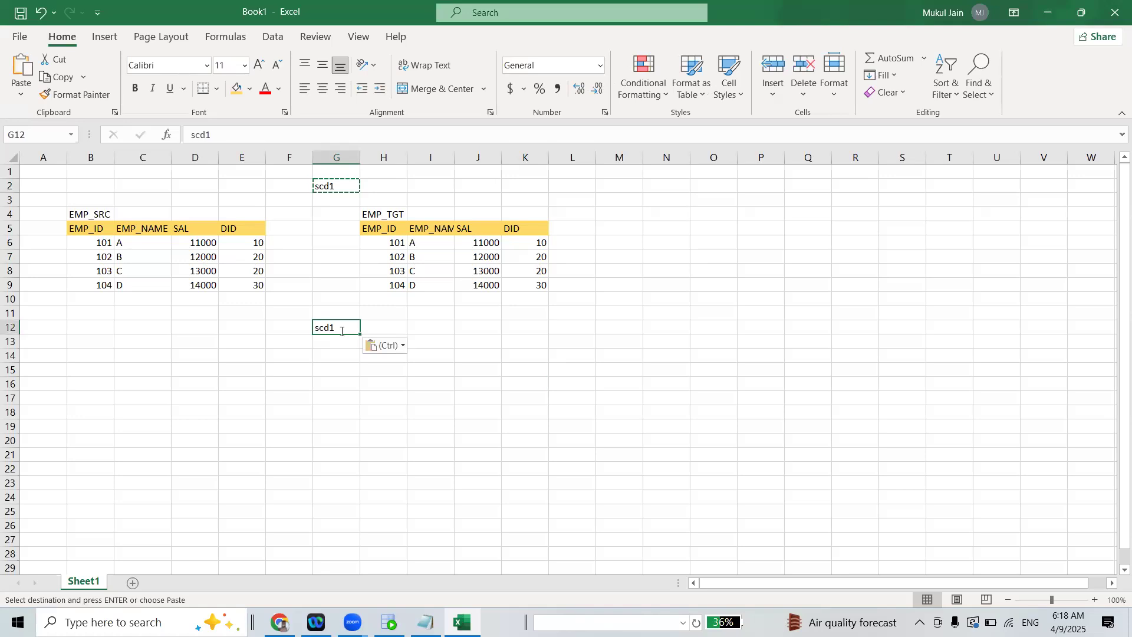
{"action": "double_click", "coordinate": [336, 329]}
{"action": "left_click_drag", "start_coordinate": [331, 327], "coordinate": [369, 333]}
{"action": "type", "text": "3"}
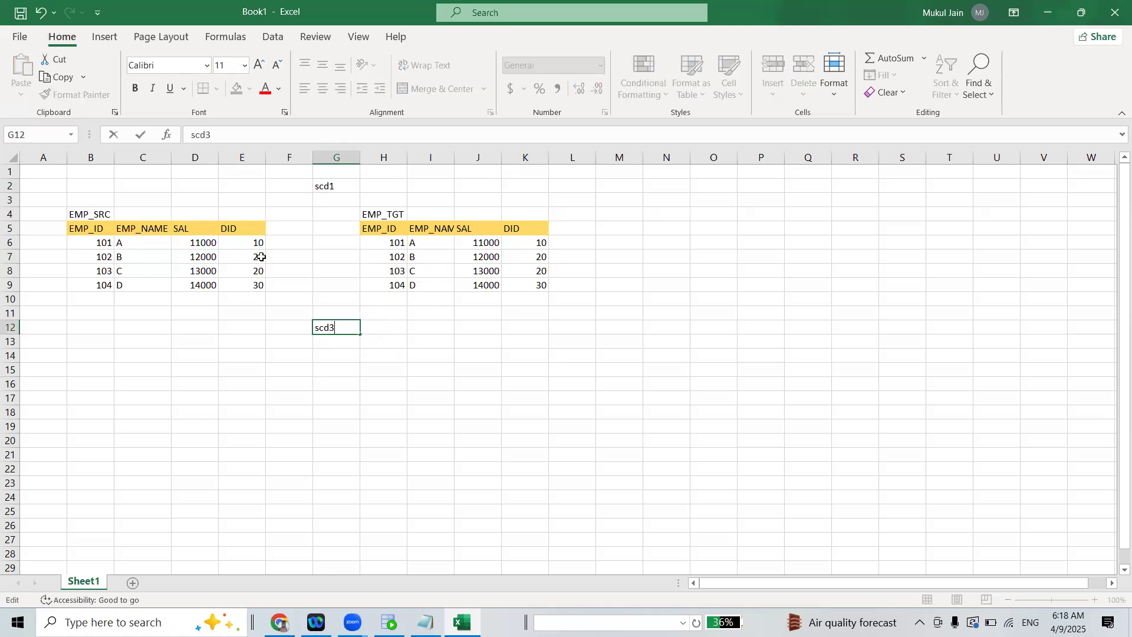
{"action": "left_click", "coordinate": [526, 251]}
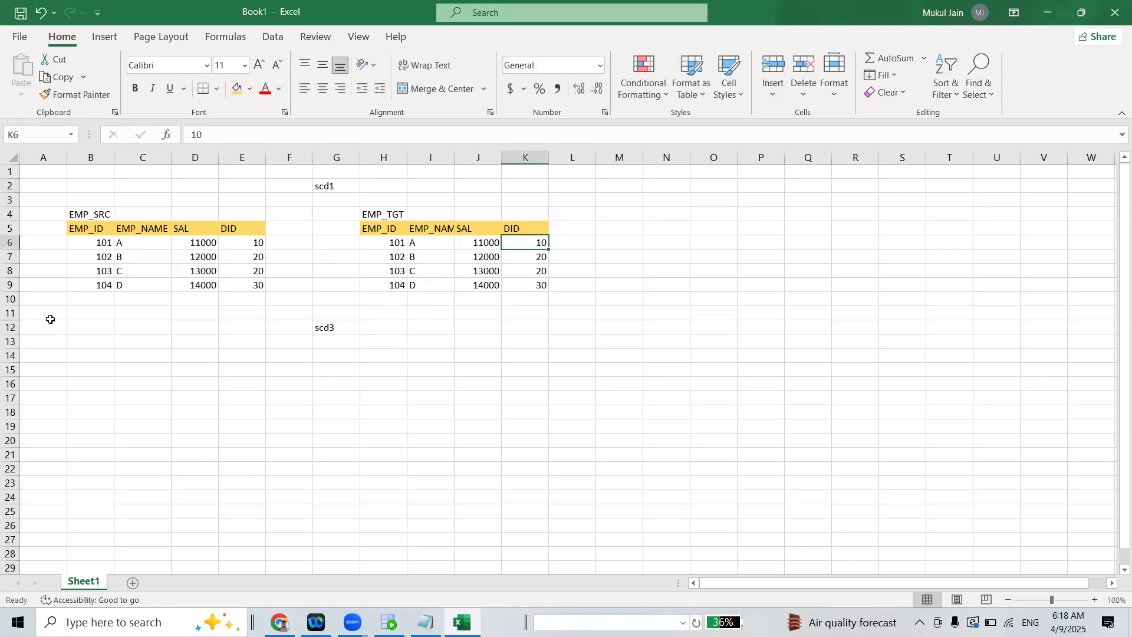
Add a fifth employee to EMP_SRC in row 10 with EMP_ID 105, EMP_NAME E and SAL 15000
{"action": "left_click", "coordinate": [97, 299]}
{"action": "type", "text": "1"}
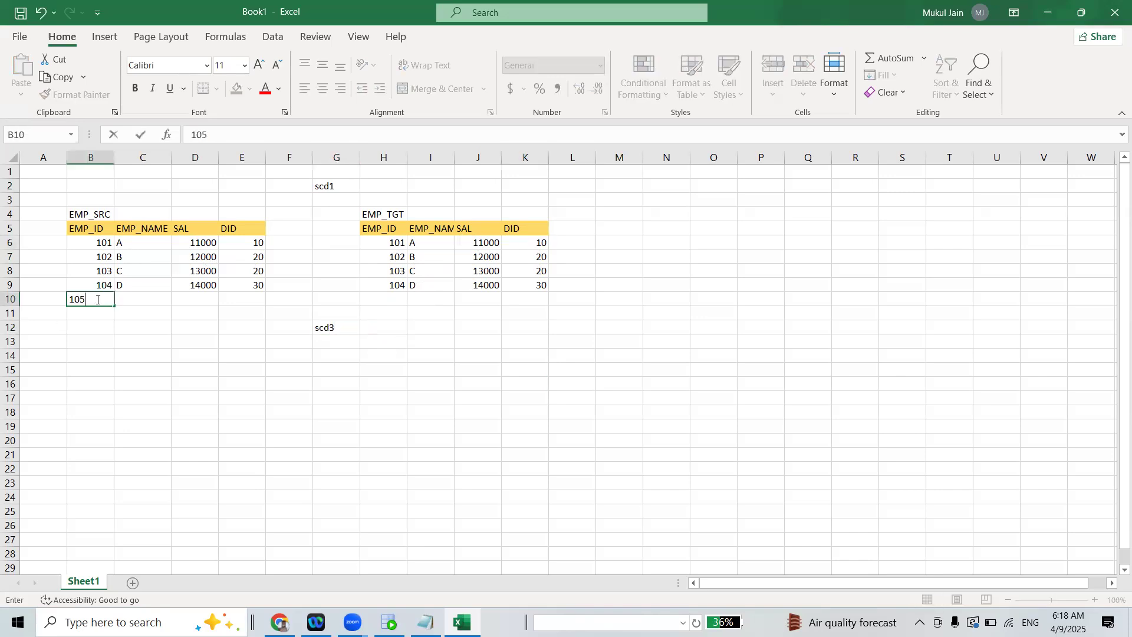
{"action": "type", "text": "05"}
{"action": "key", "text": "Tab"}
{"action": "type", "text": "EMP_NAME"}
{"action": "key", "text": "Tab"}
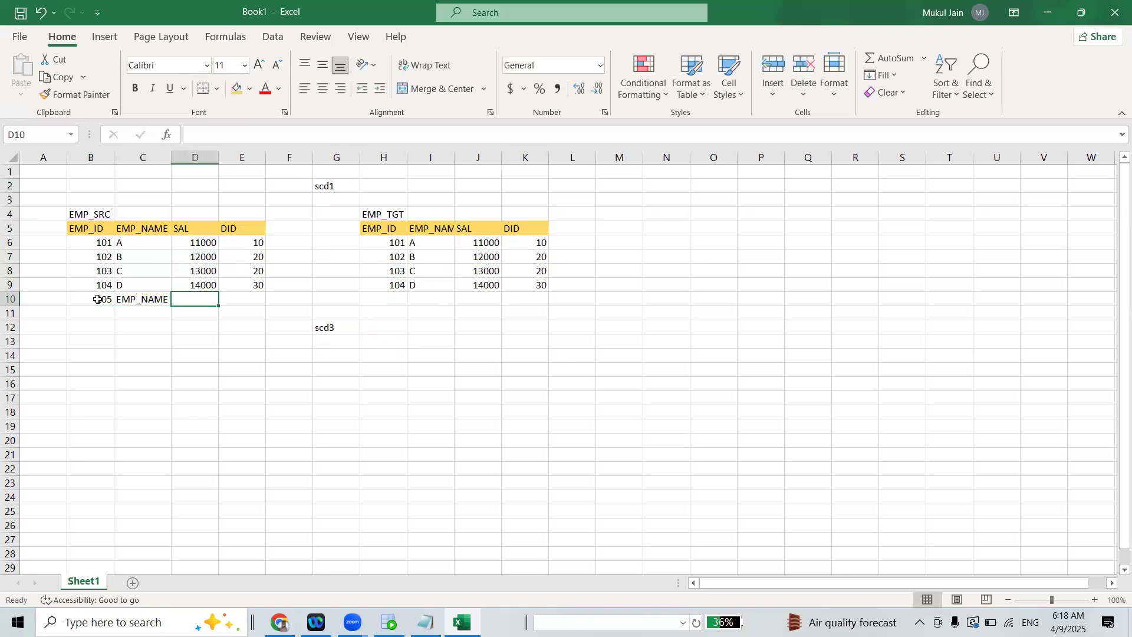
{"action": "type", "text": "15000"}
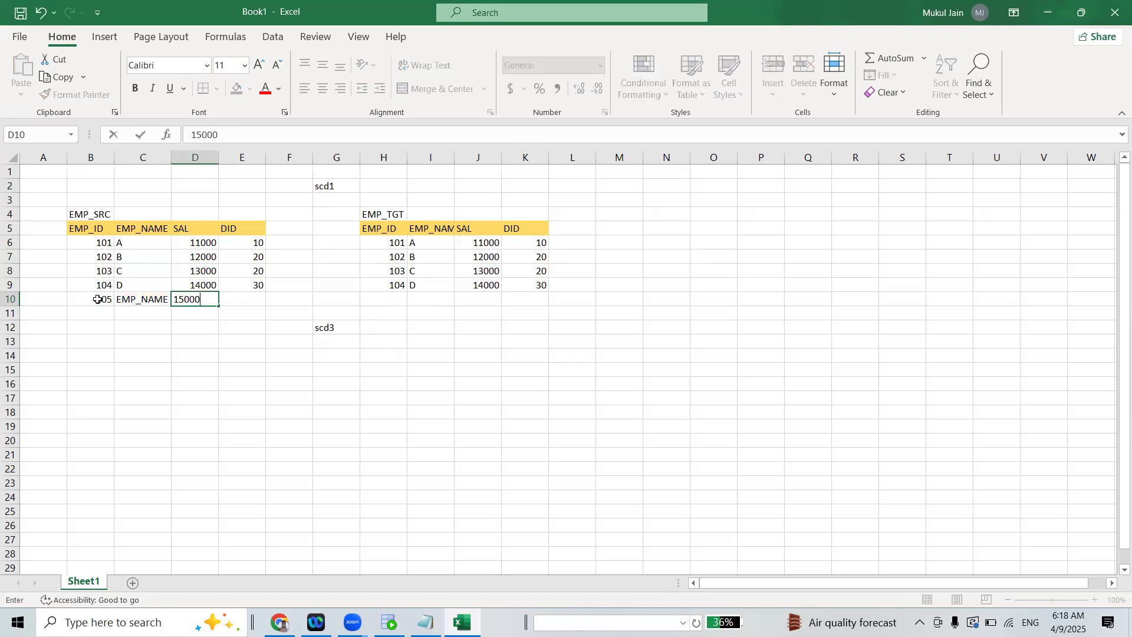
{"action": "left_click", "coordinate": [133, 305]}
{"action": "type", "text": "e"}
{"action": "triple_click", "coordinate": [156, 298]}
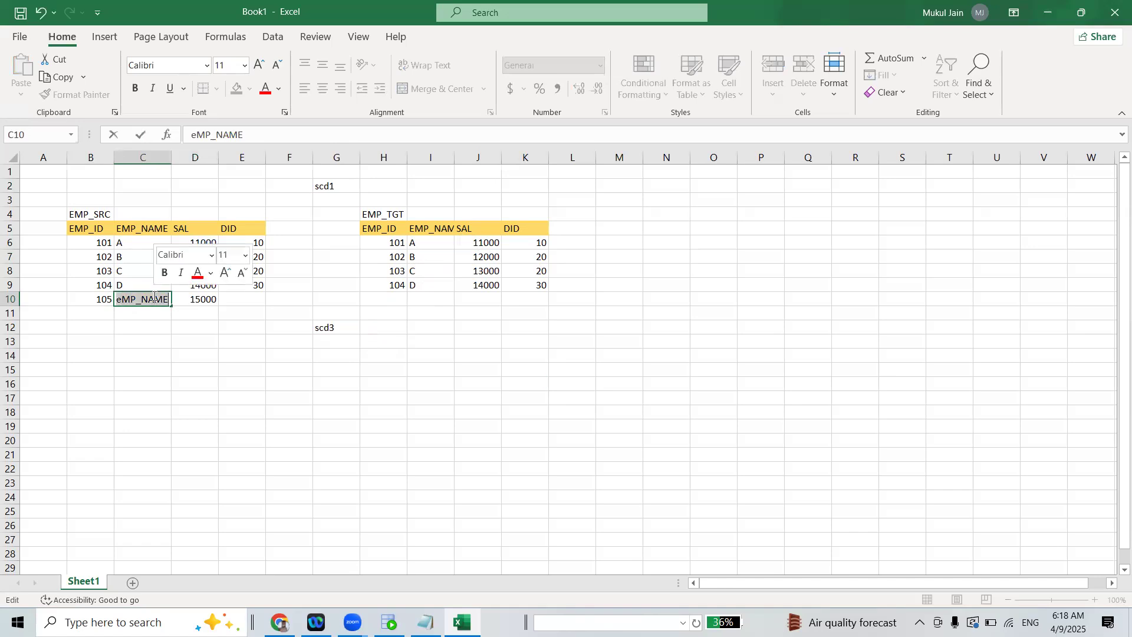
{"action": "type", "text": "E"}
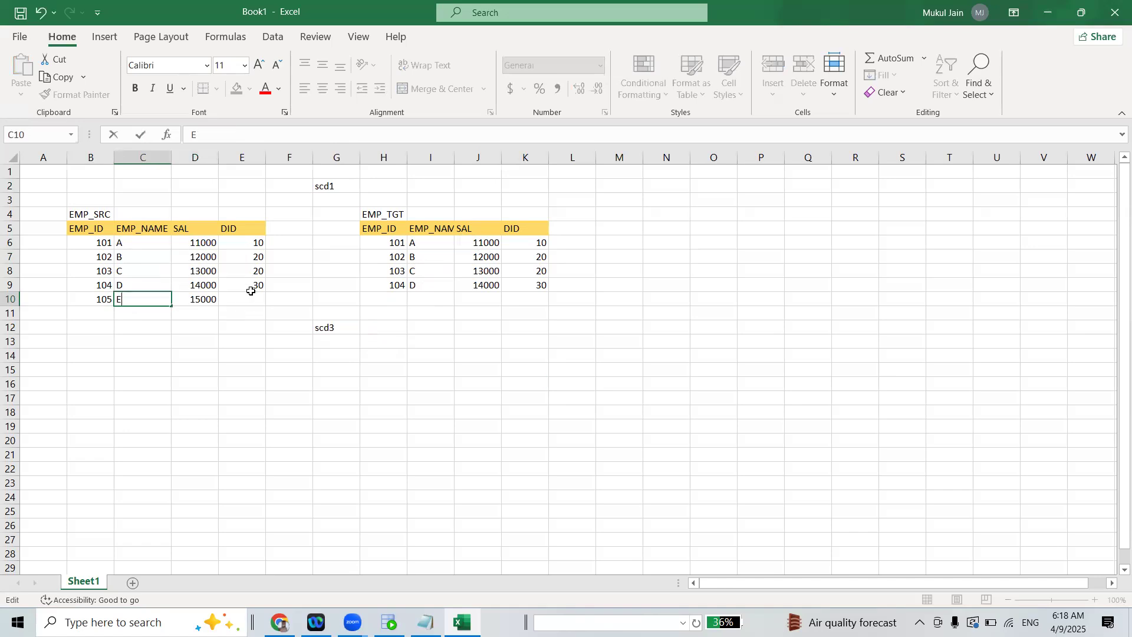
Enter DID 40 for employee 105 in EMP_SRC and clear the stray value in cell E11
{"action": "left_click", "coordinate": [251, 291]}
{"action": "left_click", "coordinate": [255, 308]}
{"action": "type", "text": "40"}
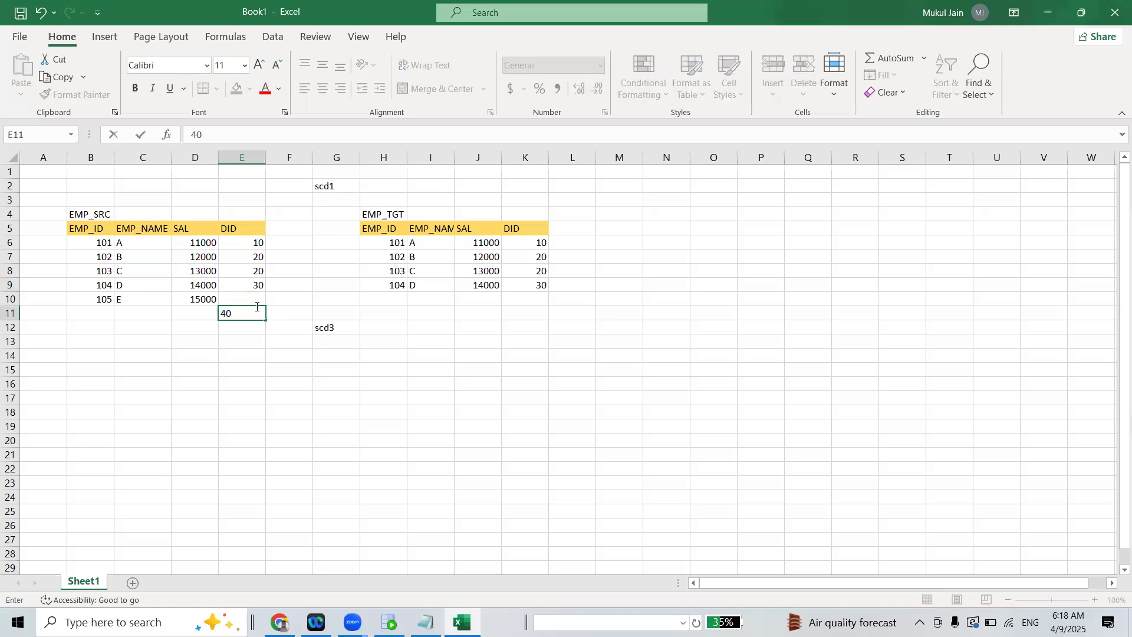
{"action": "left_click", "coordinate": [254, 295]}
{"action": "type", "text": "4"}
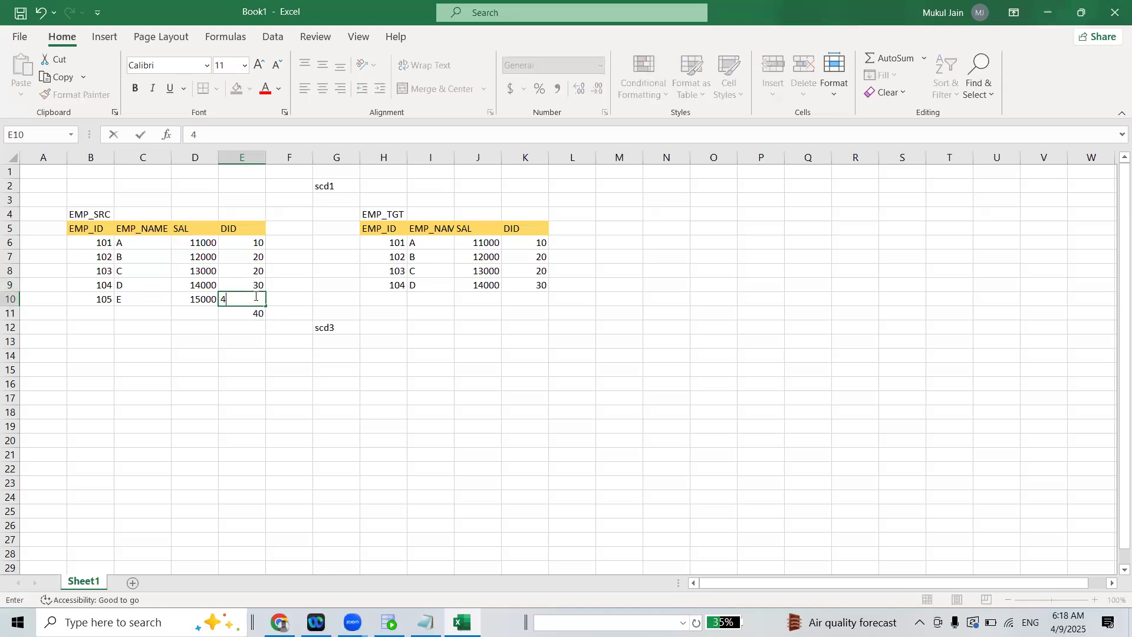
{"action": "left_click", "coordinate": [251, 317]}
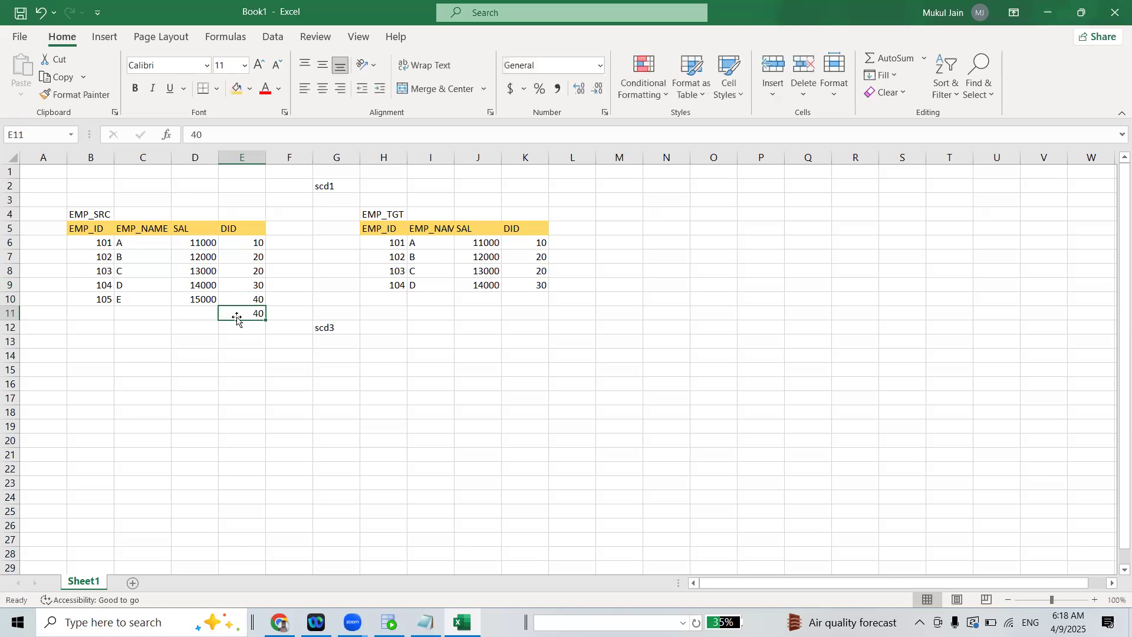
{"action": "key", "text": "BackSpace"}
Copy the employee 105 row from EMP_SRC into row 10 of EMP_TGT
{"action": "left_click_drag", "start_coordinate": [88, 299], "coordinate": [252, 298]}
{"action": "key", "text": "ctrl+c"}
{"action": "left_click_drag", "start_coordinate": [395, 300], "coordinate": [546, 298]}
{"action": "key", "text": "ctrl+v"}
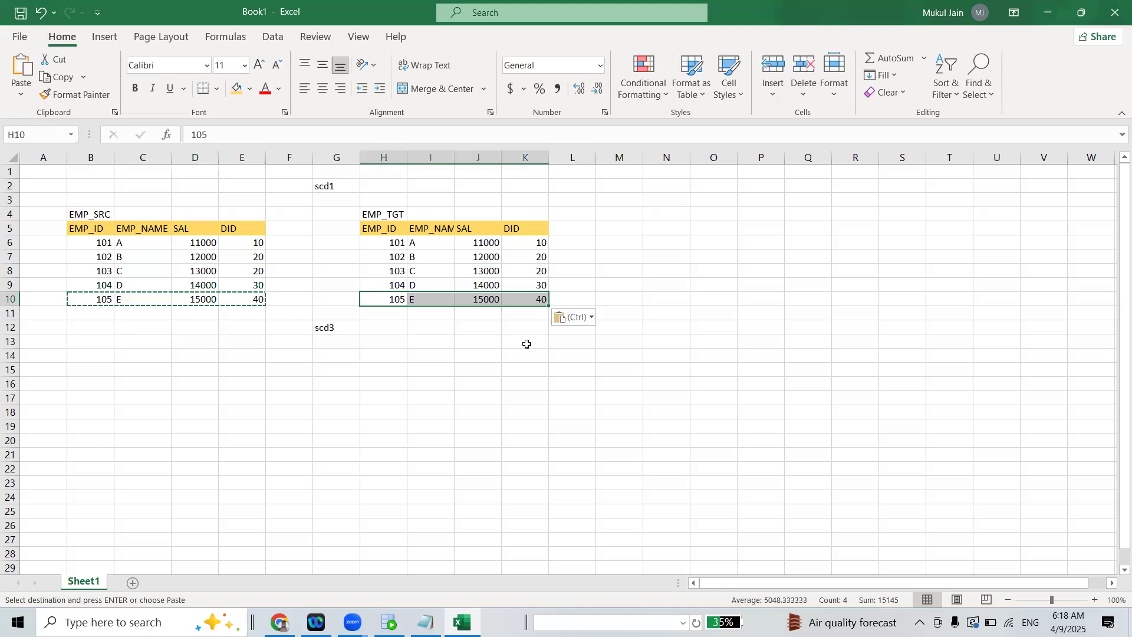
{"action": "left_click", "coordinate": [525, 341]}
Change the scd3 label in cell G12 to scd2
{"action": "double_click", "coordinate": [336, 330]}
{"action": "left_click_drag", "start_coordinate": [336, 328], "coordinate": [329, 328]}
{"action": "type", "text": "2"}
{"action": "left_click", "coordinate": [409, 360]}
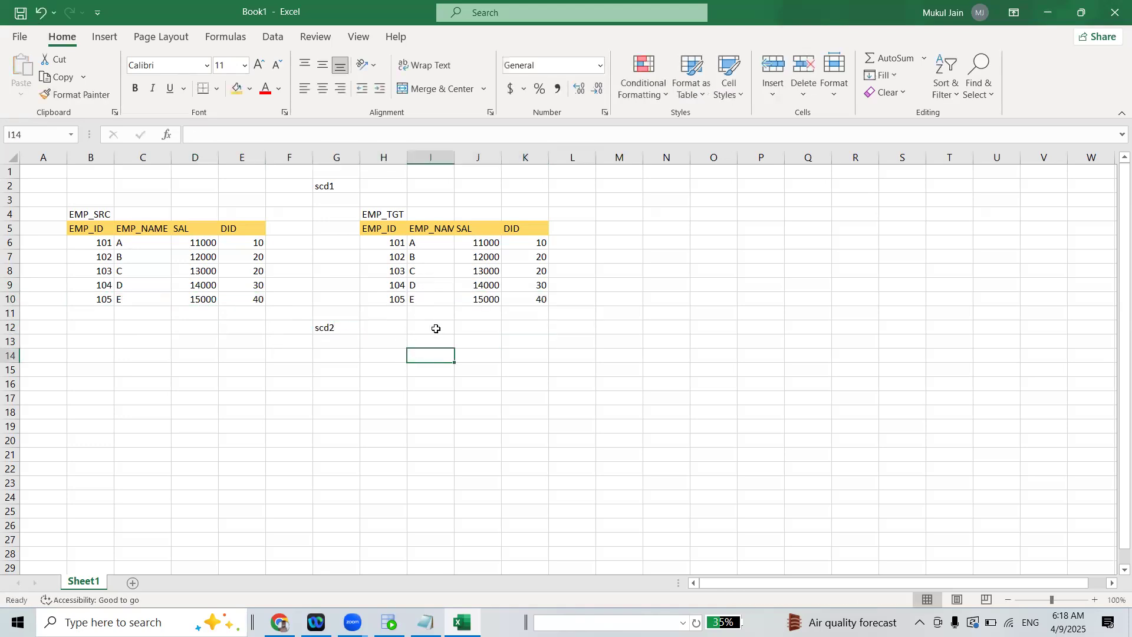
Copy the EMP_SRC headers and all five employee rows to a new table starting at cell B14
{"action": "left_click_drag", "start_coordinate": [94, 231], "coordinate": [242, 305]}
{"action": "key", "text": "ctrl+c"}
{"action": "left_click_drag", "start_coordinate": [80, 355], "coordinate": [263, 504]}
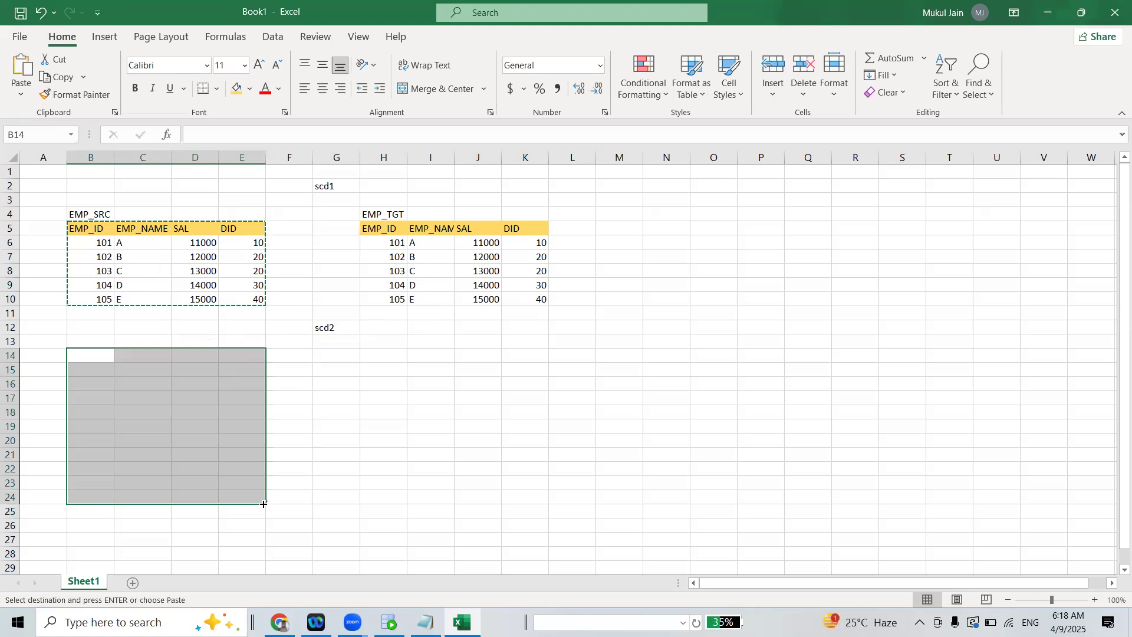
{"action": "key", "text": "ctrl+v"}
{"action": "left_click", "coordinate": [461, 428]}
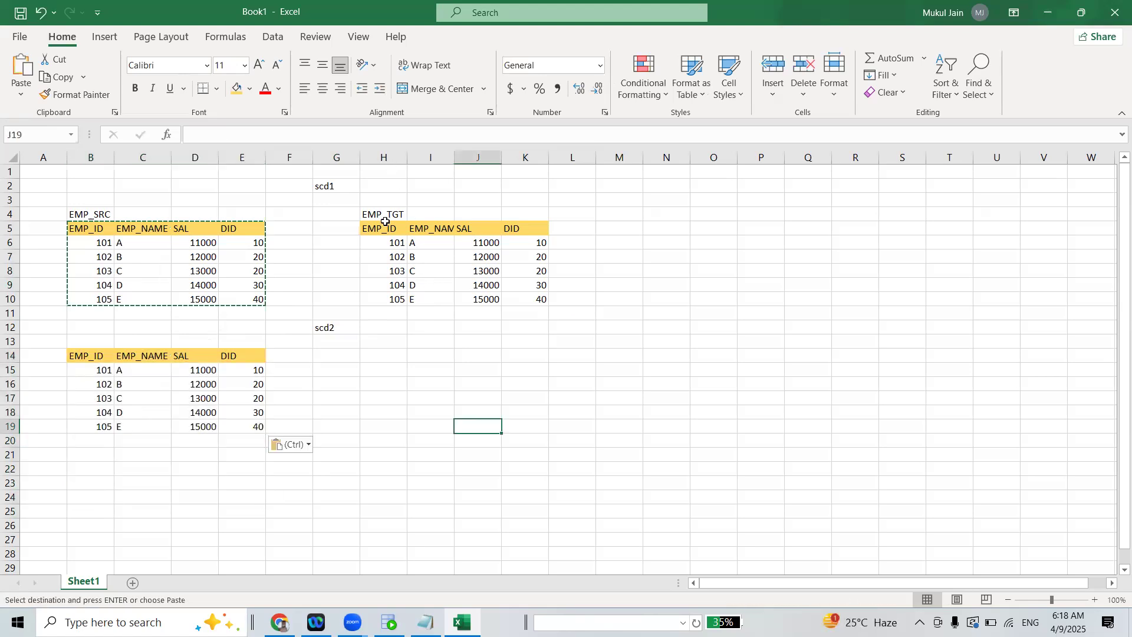
Copy the EMP_TGT title and header row, without the data, to cell H14 in the scd2 section
{"action": "left_click_drag", "start_coordinate": [370, 212], "coordinate": [547, 232]}
{"action": "left_click_drag", "start_coordinate": [571, 287], "coordinate": [537, 300]}
{"action": "key", "text": "ctrl+c"}
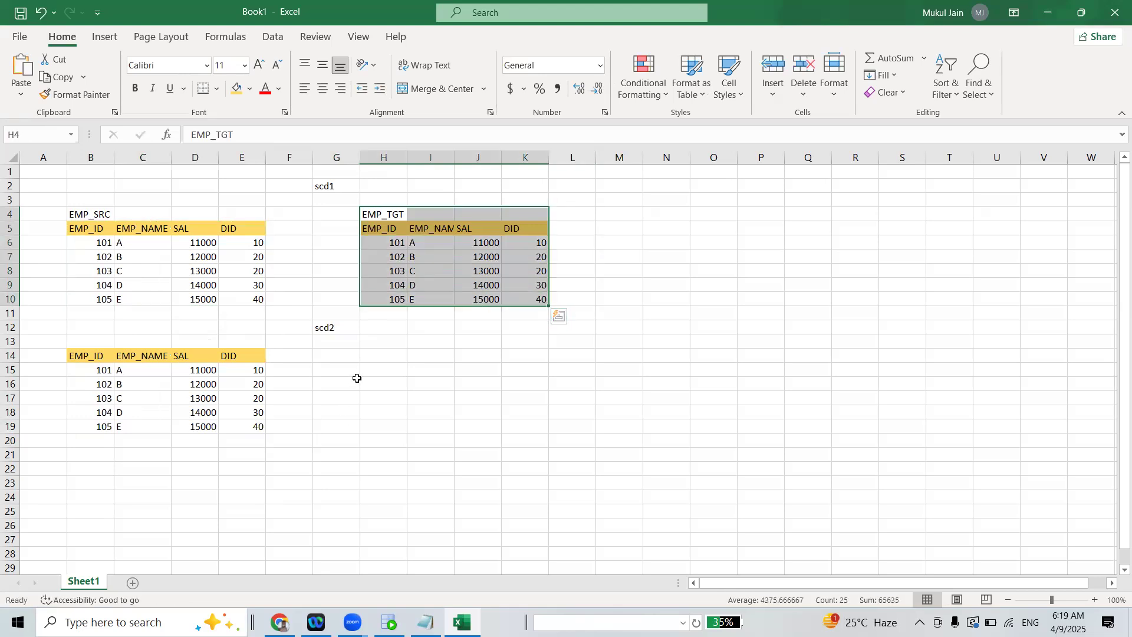
{"action": "left_click", "coordinate": [372, 354]}
{"action": "left_click_drag", "start_coordinate": [371, 214], "coordinate": [539, 231]}
{"action": "key", "text": "ctrl+c"}
{"action": "left_click_drag", "start_coordinate": [371, 351], "coordinate": [558, 381]}
{"action": "key", "text": "ctrl+v"}
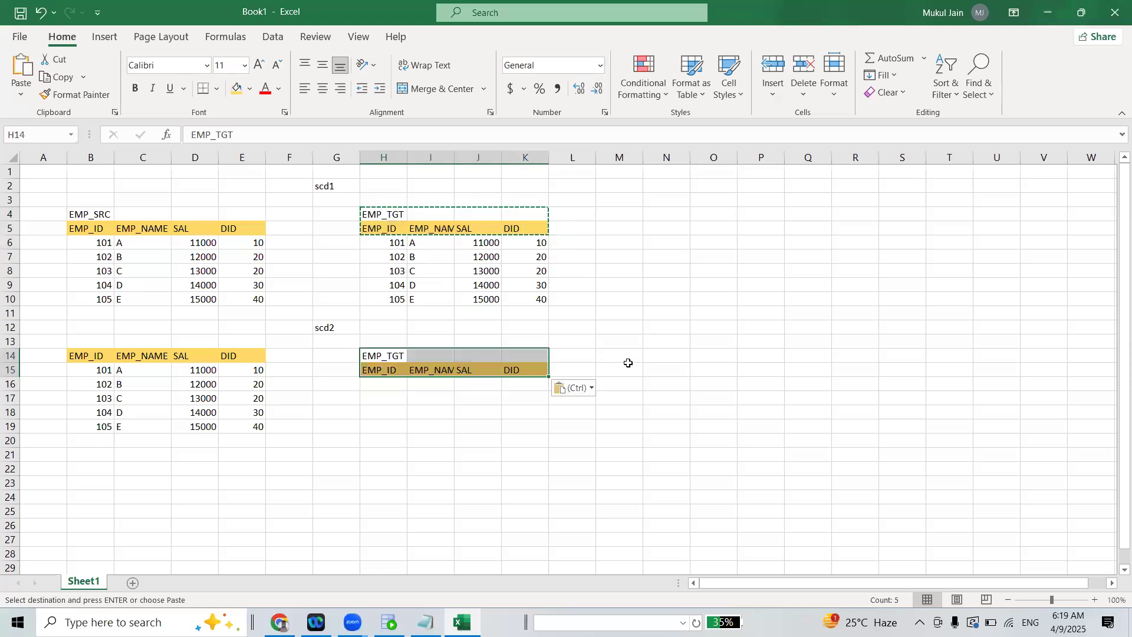
Extend the scd2 EMP_TGT header row by copying the DID header into cells L15 and M15
{"action": "left_click", "coordinate": [626, 355]}
{"action": "left_click", "coordinate": [582, 372]}
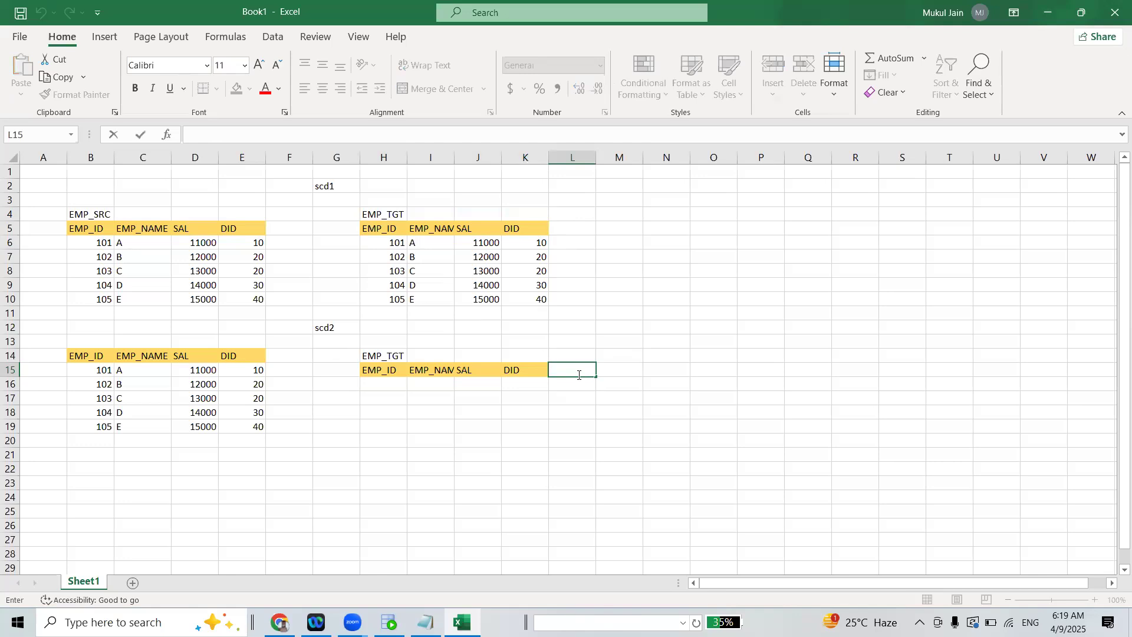
{"action": "left_click", "coordinate": [651, 364]}
{"action": "left_click", "coordinate": [528, 369]}
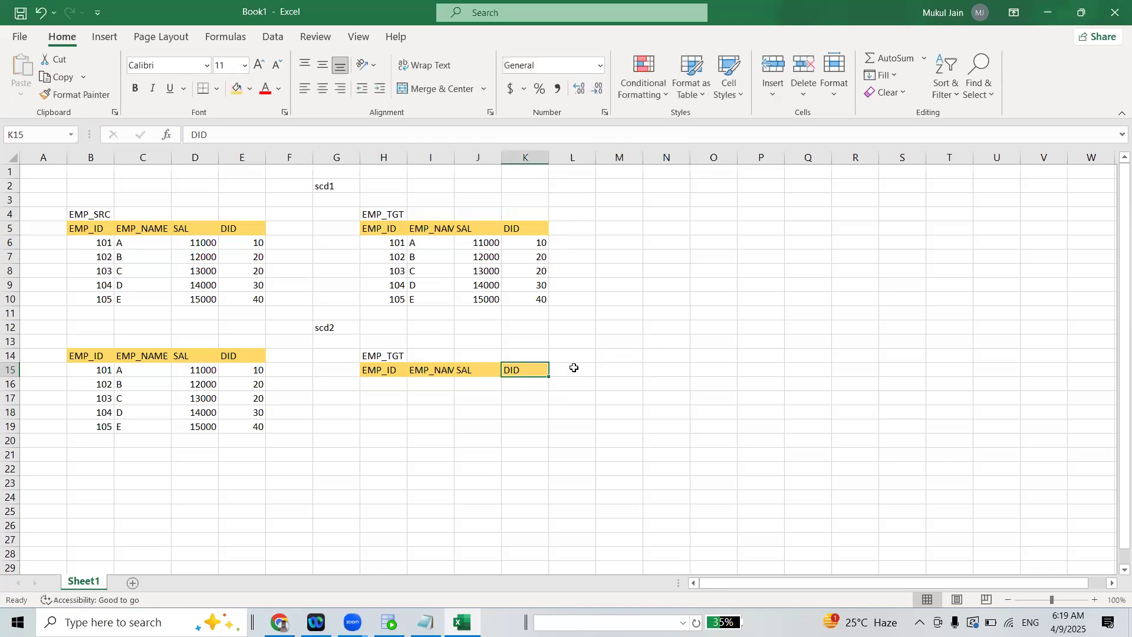
{"action": "key", "text": "ctrl+c"}
{"action": "left_click", "coordinate": [580, 369]}
{"action": "key", "text": "ctrl+v"}
{"action": "left_click", "coordinate": [619, 370]}
{"action": "key", "text": "ctrl+v"}
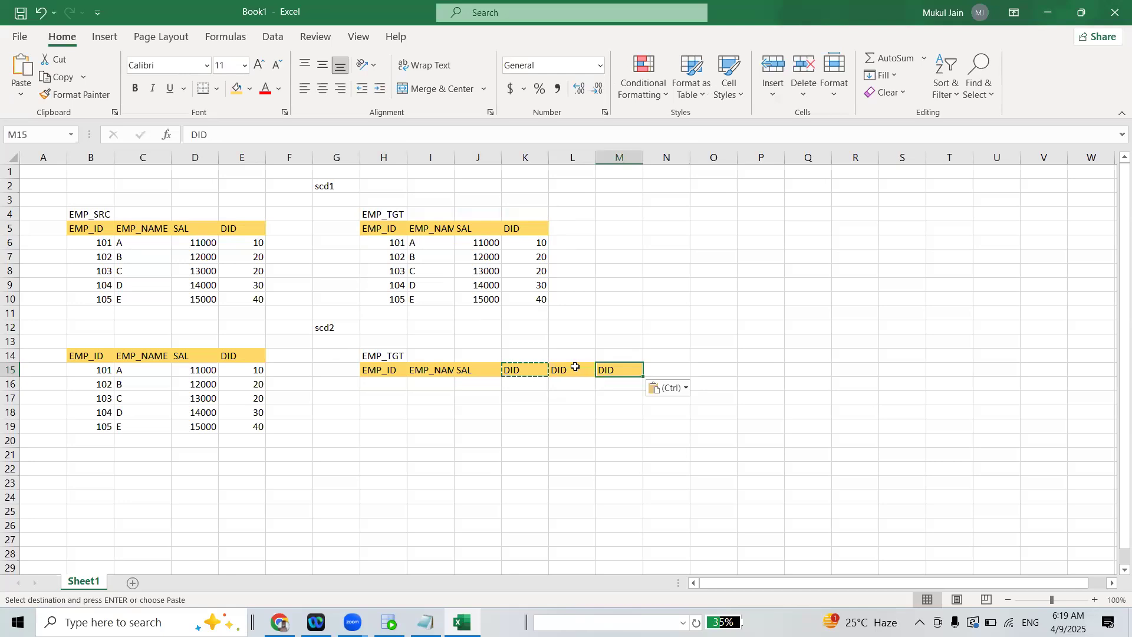
Rename the copied header in cell L15 to EFF_DATE
{"action": "double_click", "coordinate": [574, 368]}
{"action": "left_click_drag", "start_coordinate": [574, 368], "coordinate": [530, 374]}
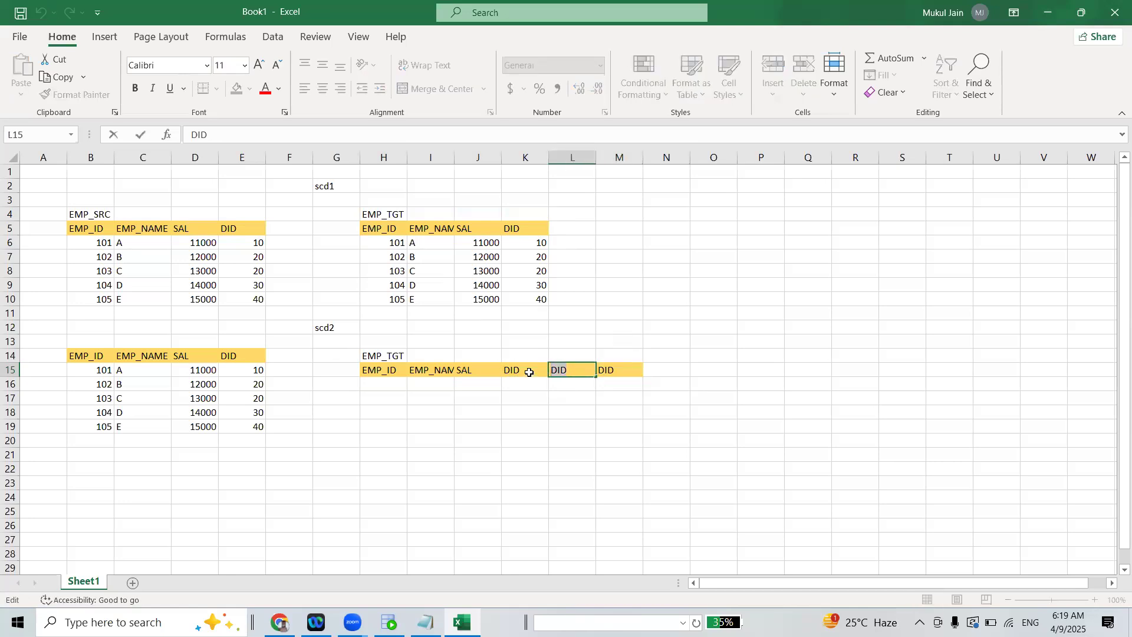
{"action": "type", "text": "EFF_DATE"}
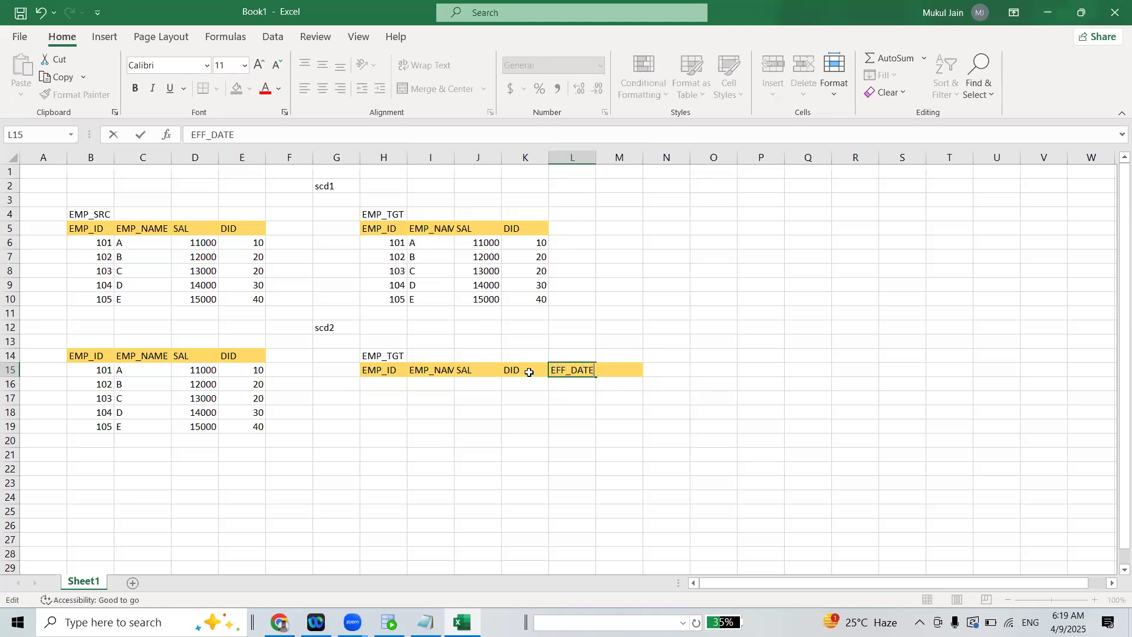
{"action": "left_click", "coordinate": [708, 314]}
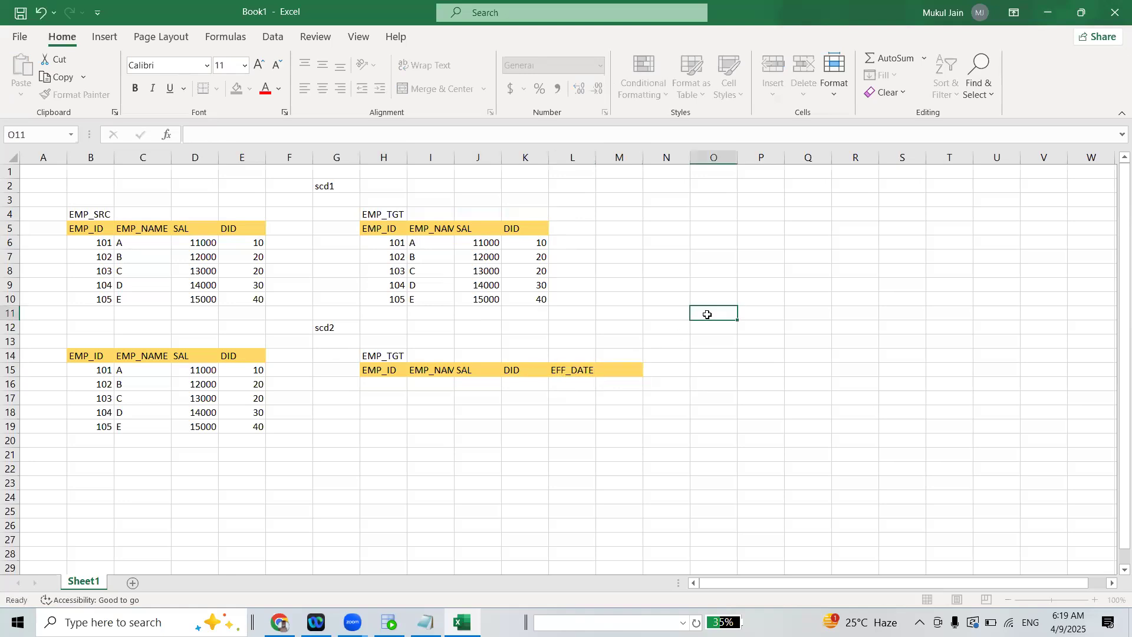
Rename the copied header in cell M15 to END_DATE and fit column L's width to its contents
{"action": "left_click", "coordinate": [619, 368]}
{"action": "type", "text": "DID"}
{"action": "key", "text": "BackSpace"}
{"action": "key", "text": "BackSpace"}
{"action": "key", "text": "BackSpace"}
{"action": "type", "text": "EN"}
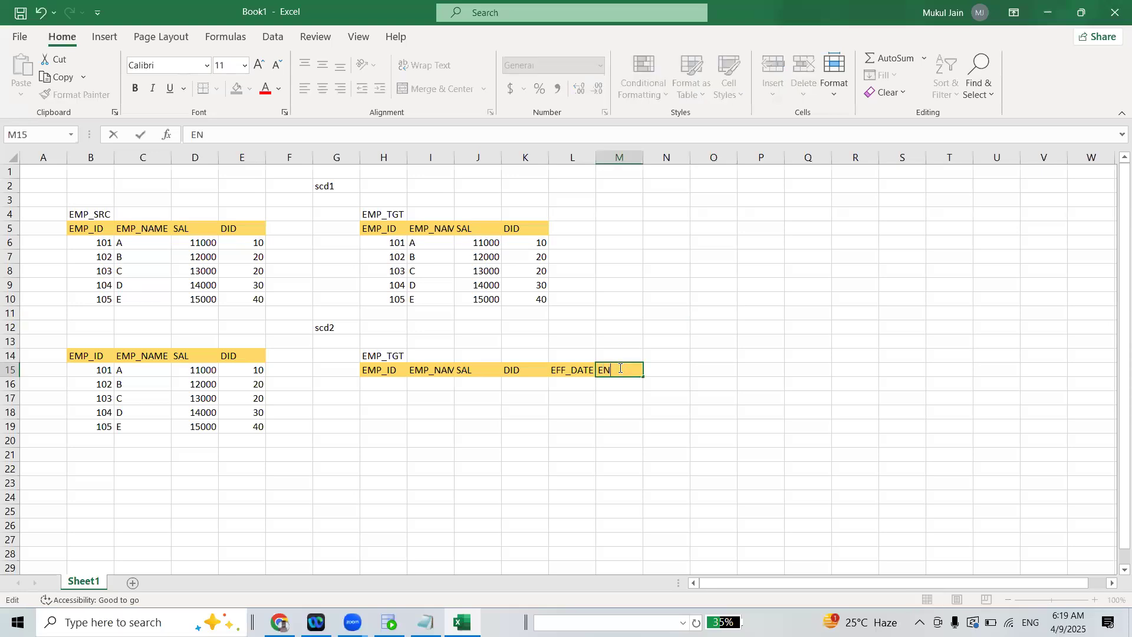
{"action": "type", "text": "D_DATE"}
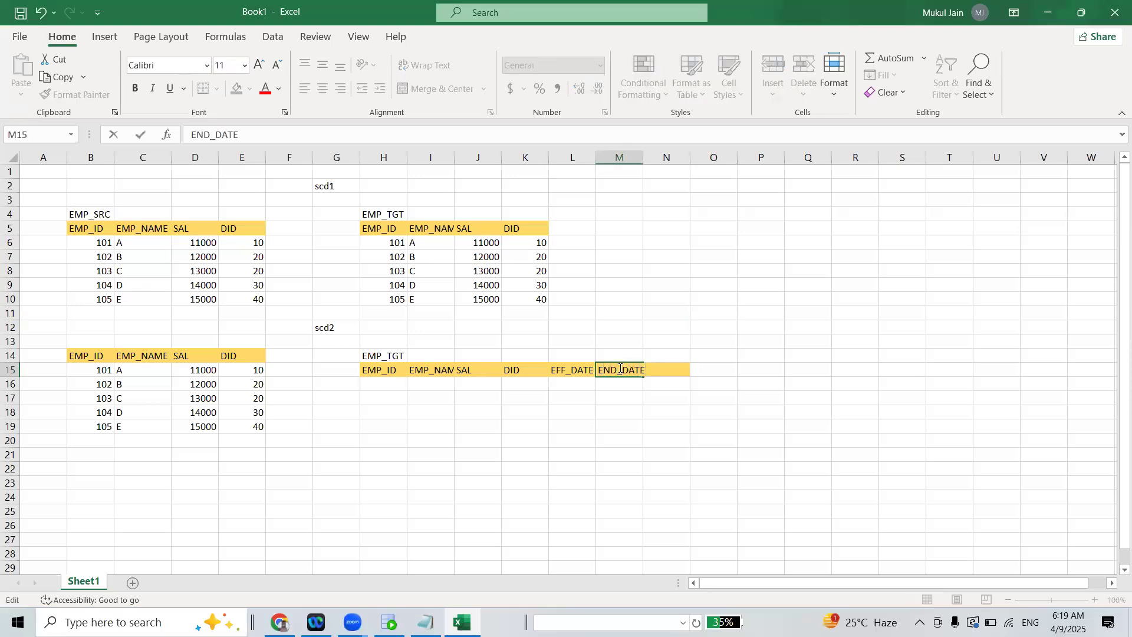
{"action": "left_click", "coordinate": [576, 228]}
{"action": "double_click", "coordinate": [596, 157]}
{"action": "left_click", "coordinate": [649, 279]}
Copy the five employee rows of the scd2 source table into EMP_TGT starting at cell H16
{"action": "left_click", "coordinate": [91, 369]}
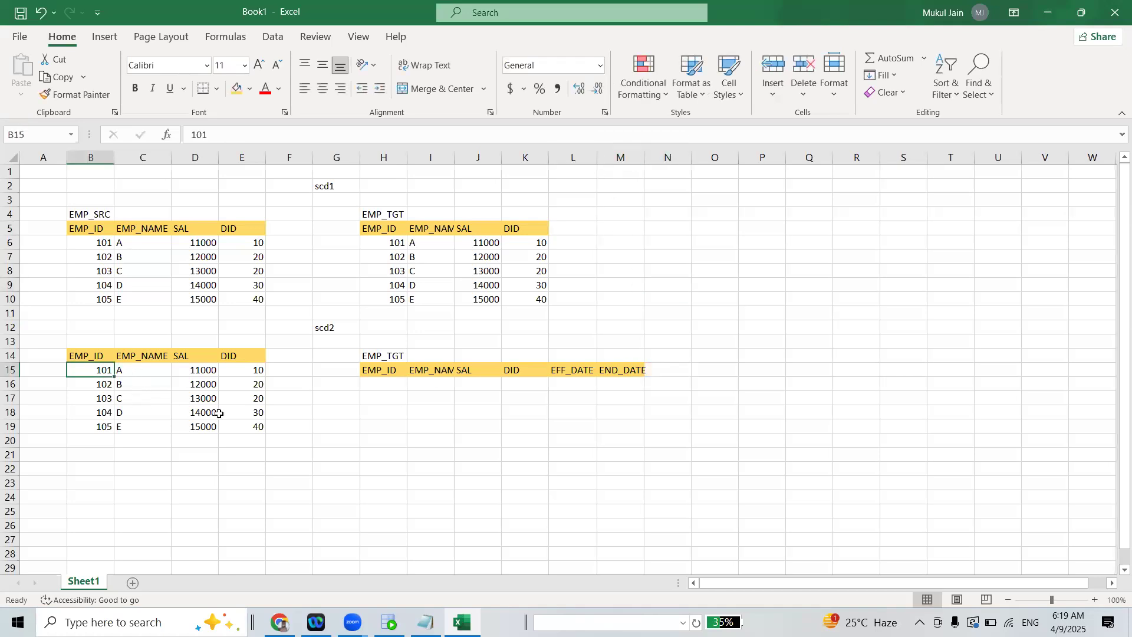
{"action": "left_click_drag", "start_coordinate": [219, 413], "coordinate": [234, 425]}
{"action": "key", "text": "ctrl+c"}
{"action": "left_click_drag", "start_coordinate": [372, 382], "coordinate": [572, 441]}
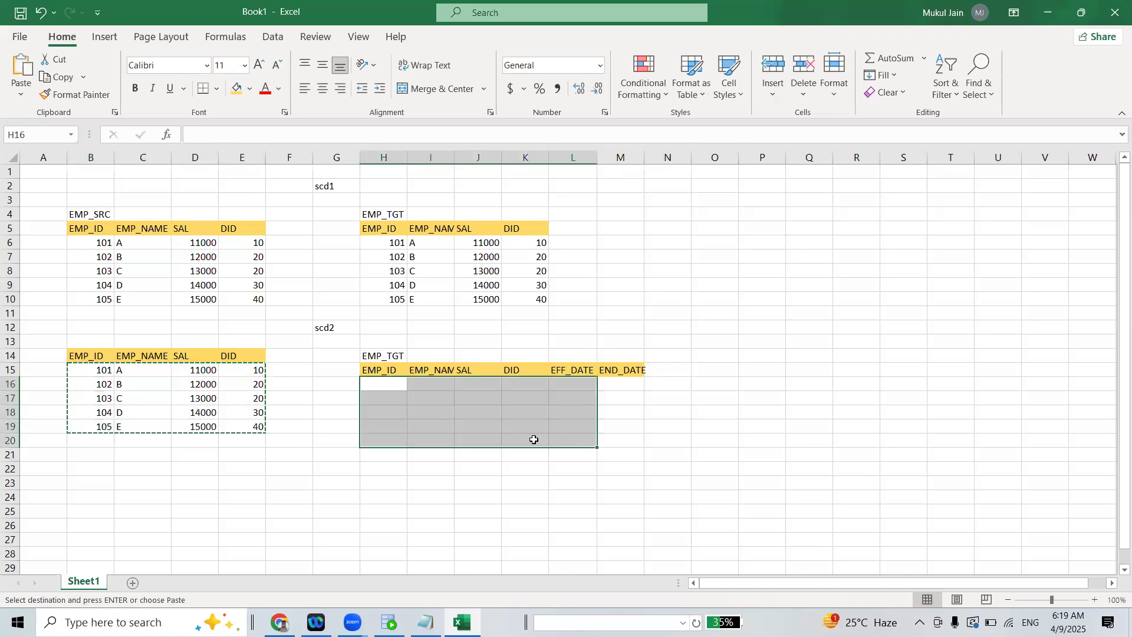
{"action": "left_click", "coordinate": [437, 420]}
{"action": "left_click_drag", "start_coordinate": [371, 382], "coordinate": [529, 440]}
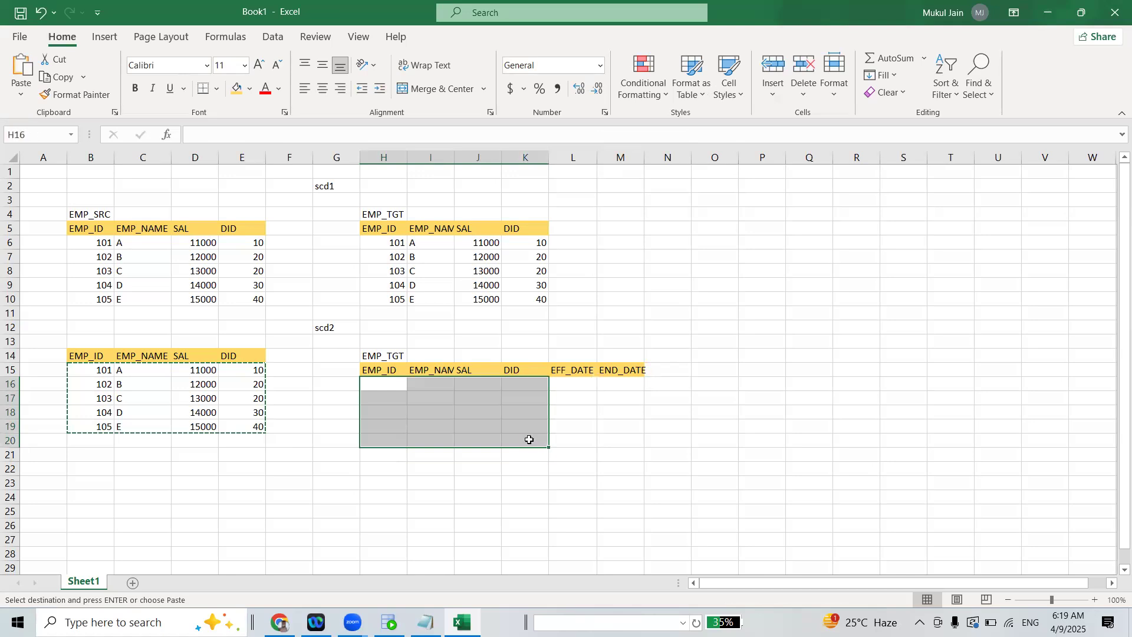
{"action": "key", "text": "ctrl+v"}
{"action": "left_click", "coordinate": [737, 411]}
Enter 09/04/2025: 11:12:6 as the EFF_DATE of employee 101 and fit the column width to it
{"action": "left_click", "coordinate": [587, 384]}
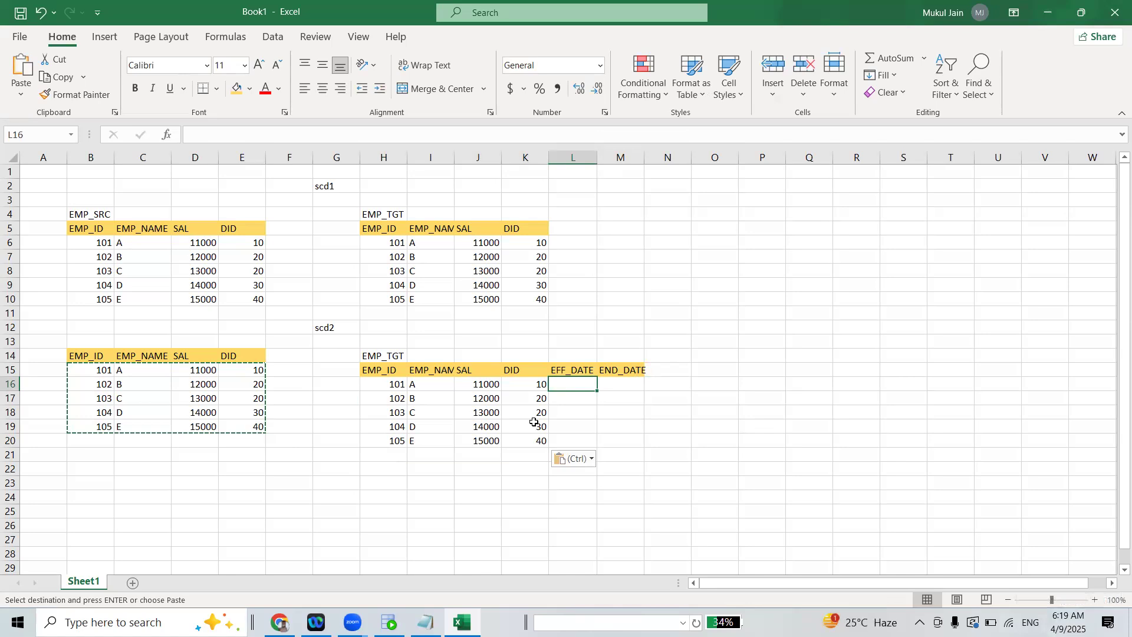
{"action": "type", "text": "09/0"}
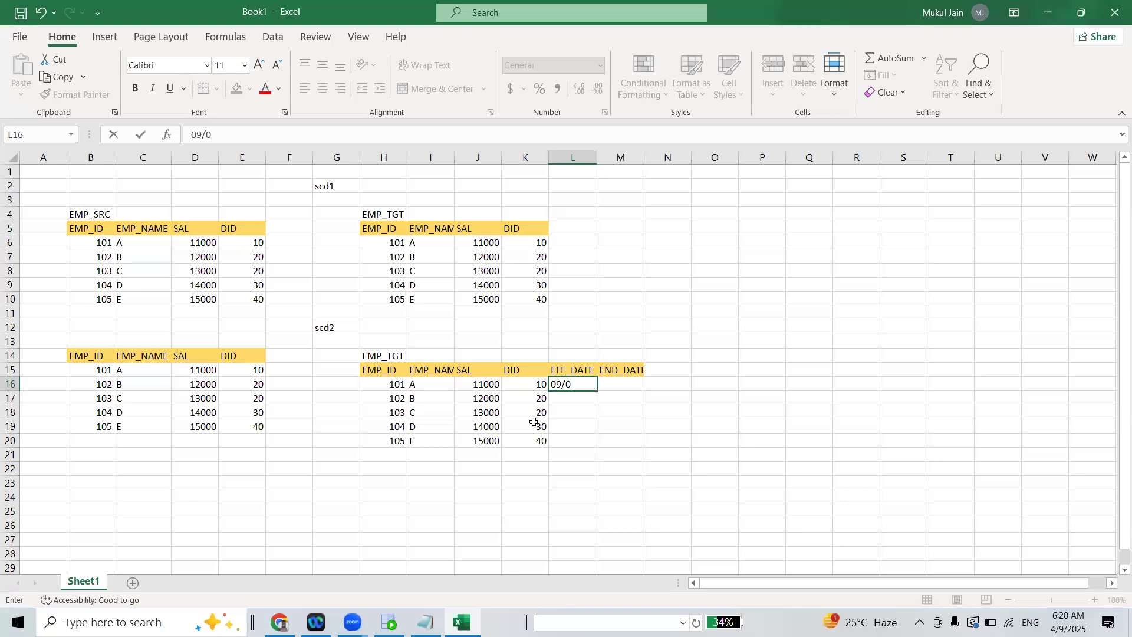
{"action": "type", "text": "4/2025: 11:12:"}
{"action": "type", "text": "6"}
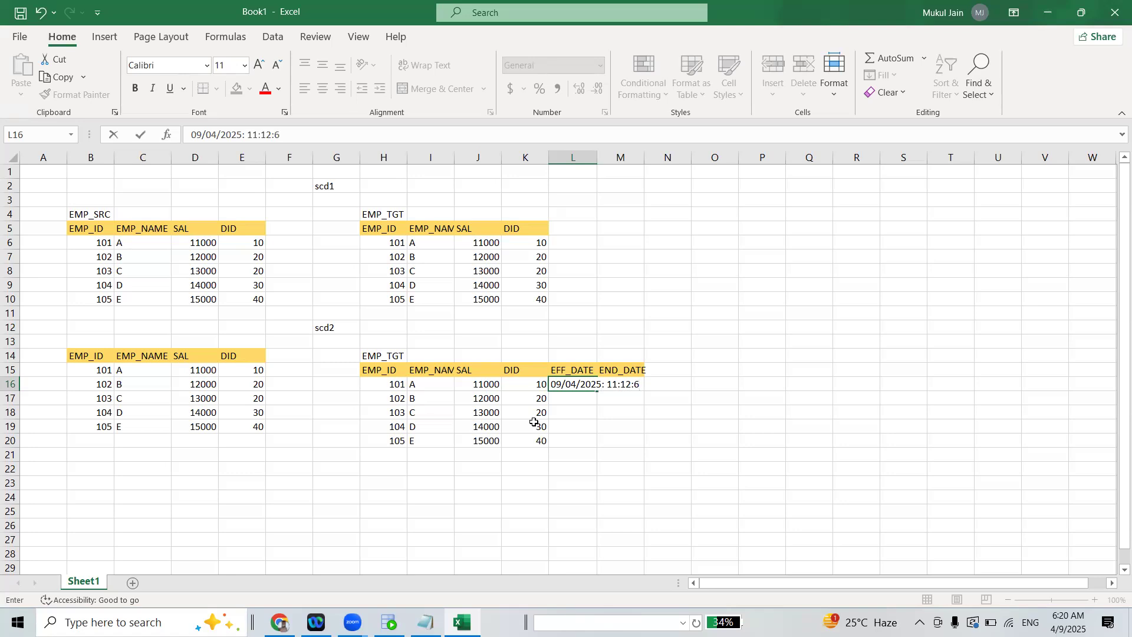
{"action": "key", "text": "Return"}
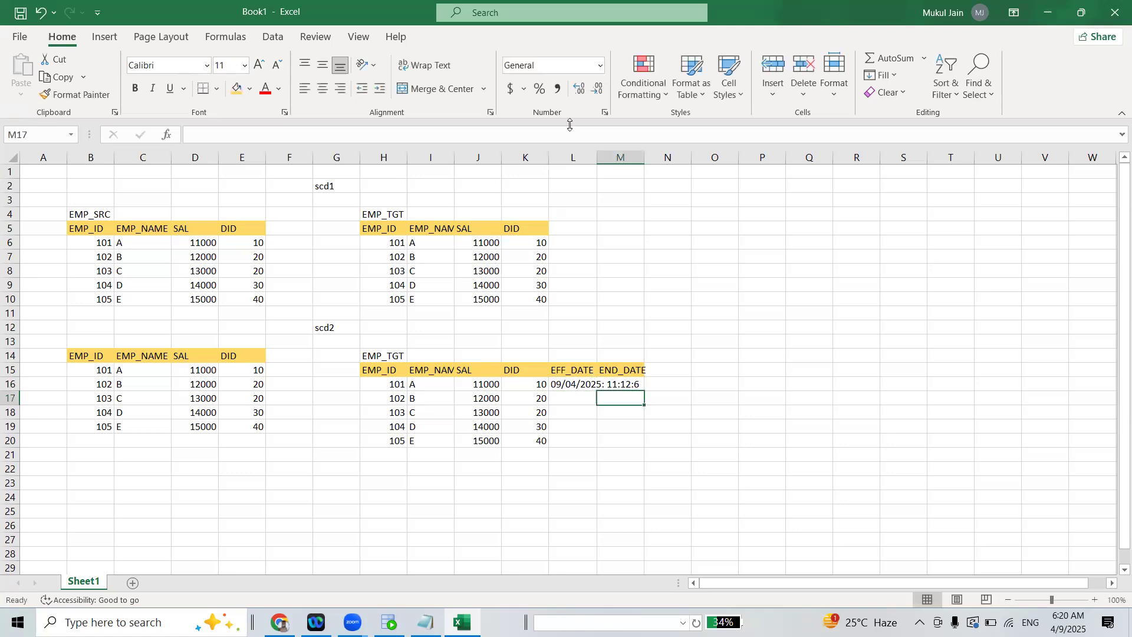
{"action": "double_click", "coordinate": [596, 154]}
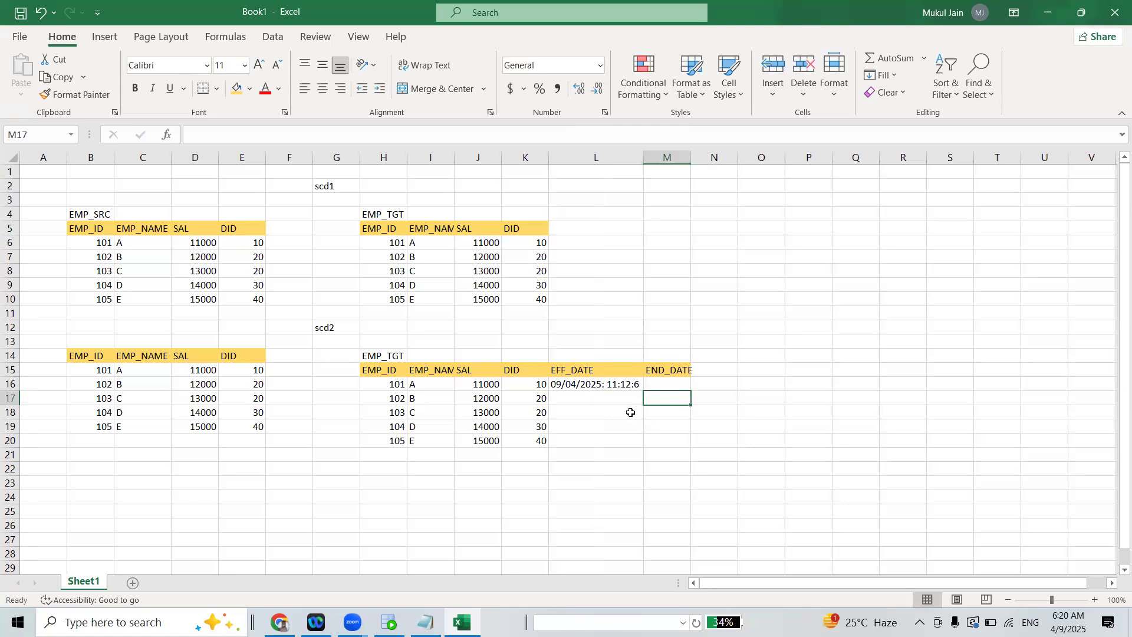
Copy employee 101's EFF_DATE to employees 102 through 105 in cells L17 to L20
{"action": "left_click", "coordinate": [600, 385]}
{"action": "key", "text": "ctrl+c"}
{"action": "left_click", "coordinate": [599, 397]}
{"action": "key", "text": "ctrl+v"}
{"action": "left_click", "coordinate": [601, 412]}
{"action": "key", "text": "ctrl+v"}
{"action": "left_click", "coordinate": [601, 426]}
{"action": "key", "text": "ctrl+v"}
{"action": "left_click", "coordinate": [600, 441]}
{"action": "key", "text": "ctrl+v"}
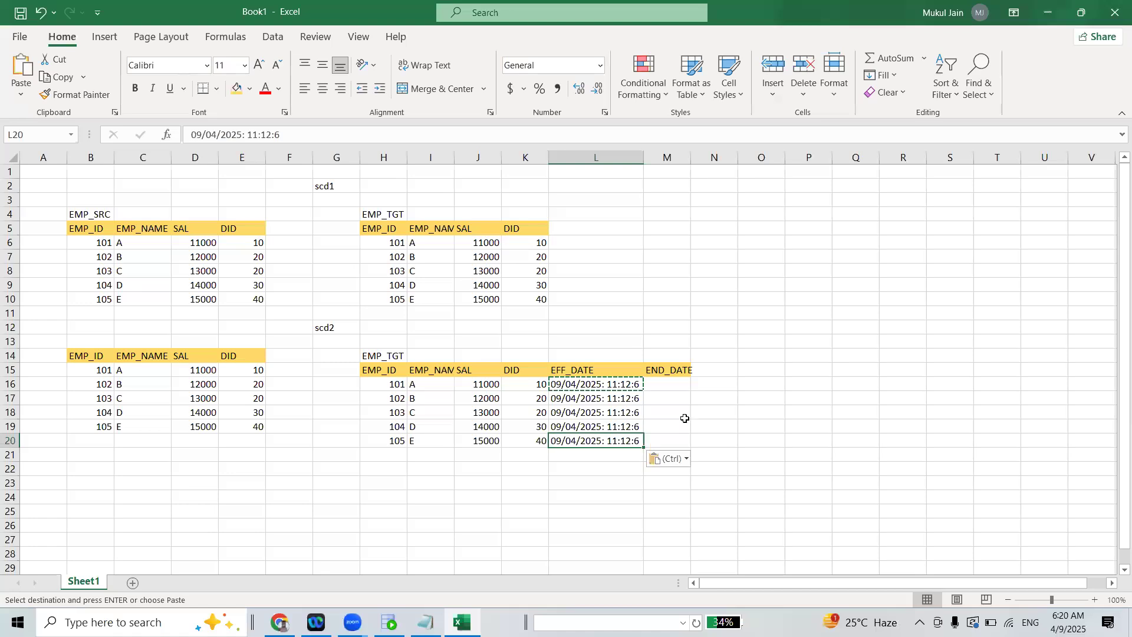
Fit the END_DATE column's width to its header
{"action": "left_click_drag", "start_coordinate": [682, 393], "coordinate": [681, 382]}
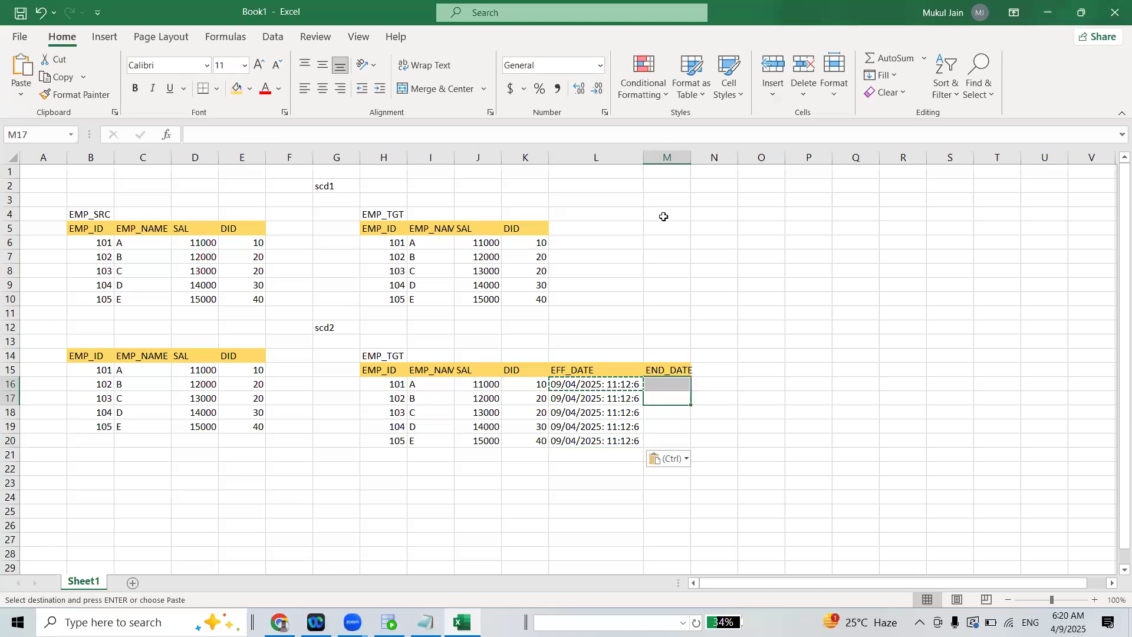
{"action": "double_click", "coordinate": [689, 162]}
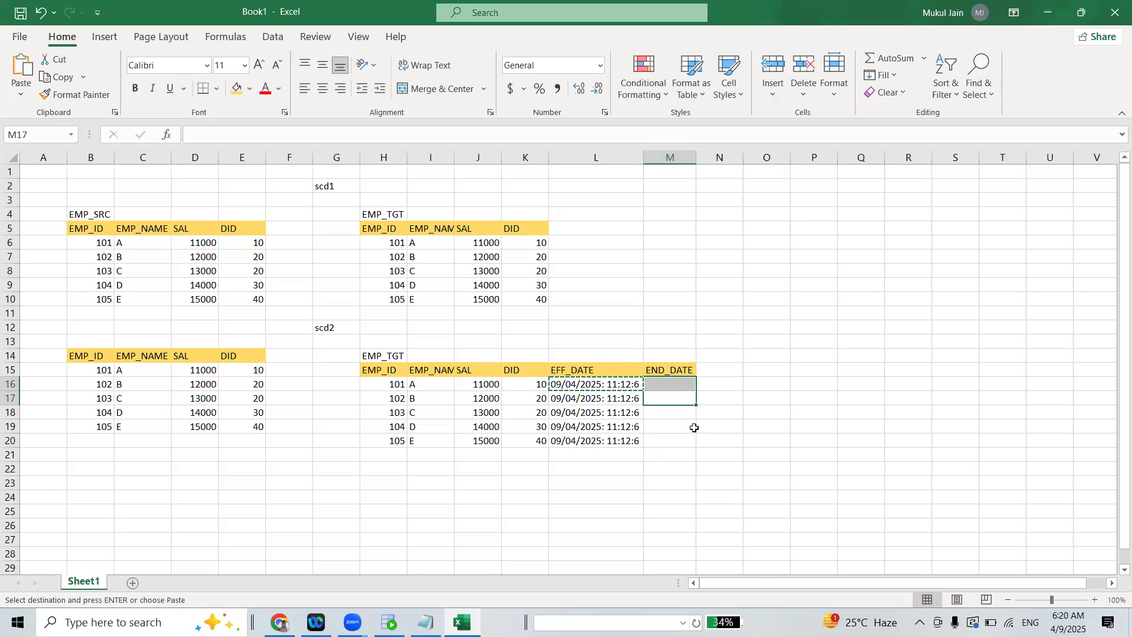
{"action": "left_click", "coordinate": [674, 389]}
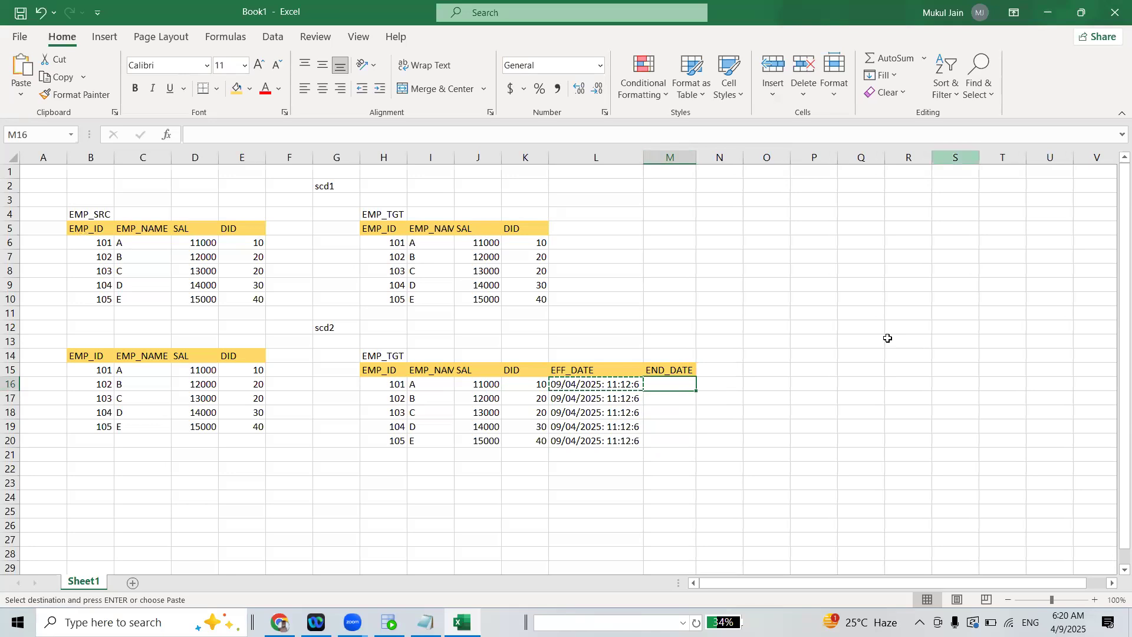
{"action": "left_click", "coordinate": [703, 399]}
{"action": "left_click", "coordinate": [684, 382]}
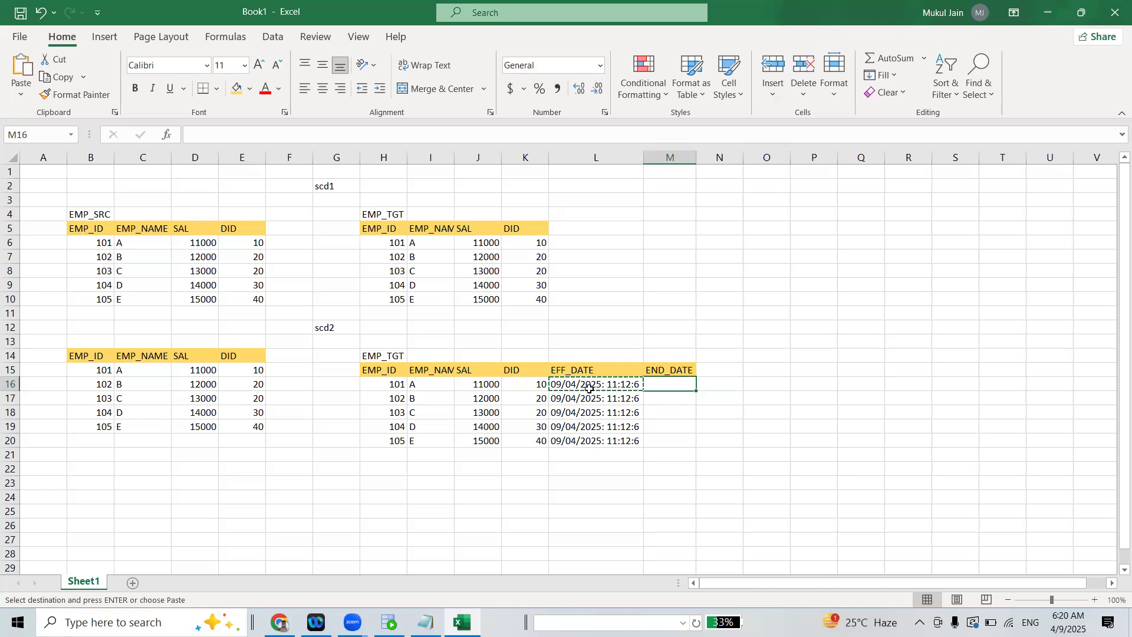
{"action": "left_click_drag", "start_coordinate": [390, 386], "coordinate": [613, 443]}
{"action": "left_click_drag", "start_coordinate": [586, 386], "coordinate": [595, 439]}
{"action": "left_click", "coordinate": [663, 383]}
Set the SAL of employee 101 in the scd2 source table to 12000
{"action": "double_click", "coordinate": [201, 372]}
{"action": "left_click_drag", "start_coordinate": [196, 375], "coordinate": [201, 374]}
{"action": "type", "text": "2"}
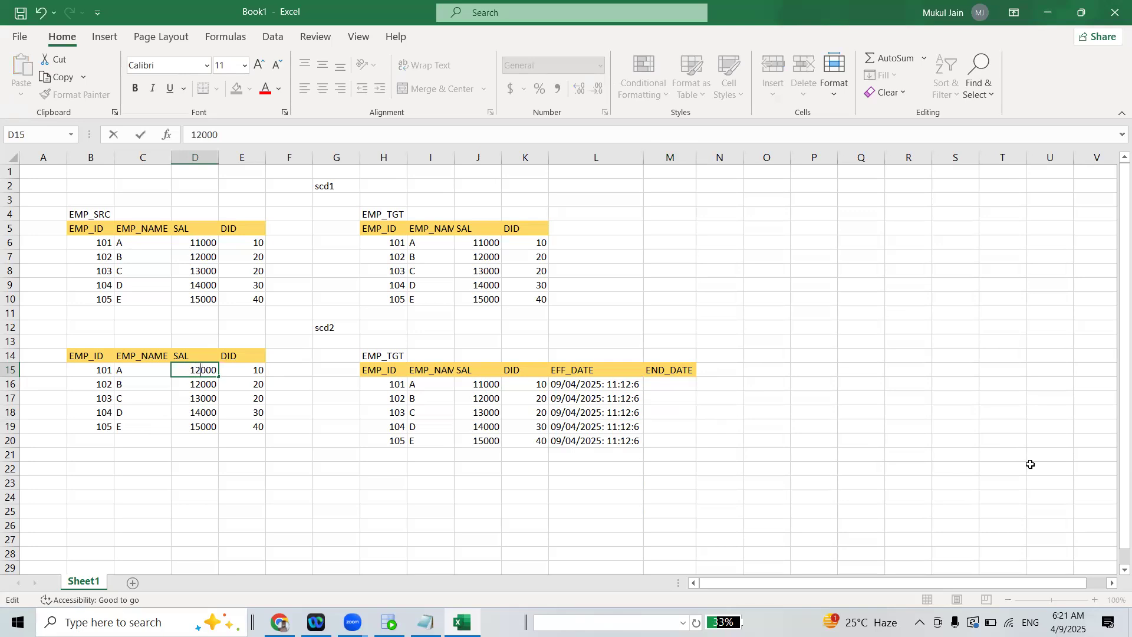
{"action": "left_click", "coordinate": [693, 563]}
Copy employee 101's scd2 EMP_TGT row, including its EFF_DATE, into row 21 as a new record
{"action": "left_click_drag", "start_coordinate": [383, 387], "coordinate": [614, 385]}
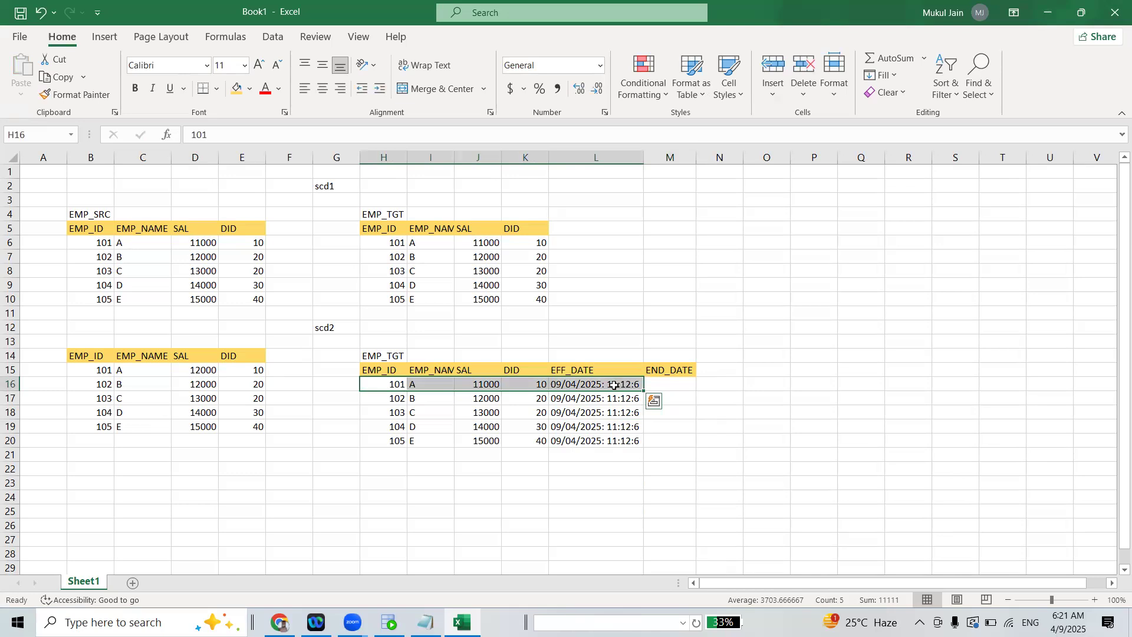
{"action": "key", "text": "ctrl+c"}
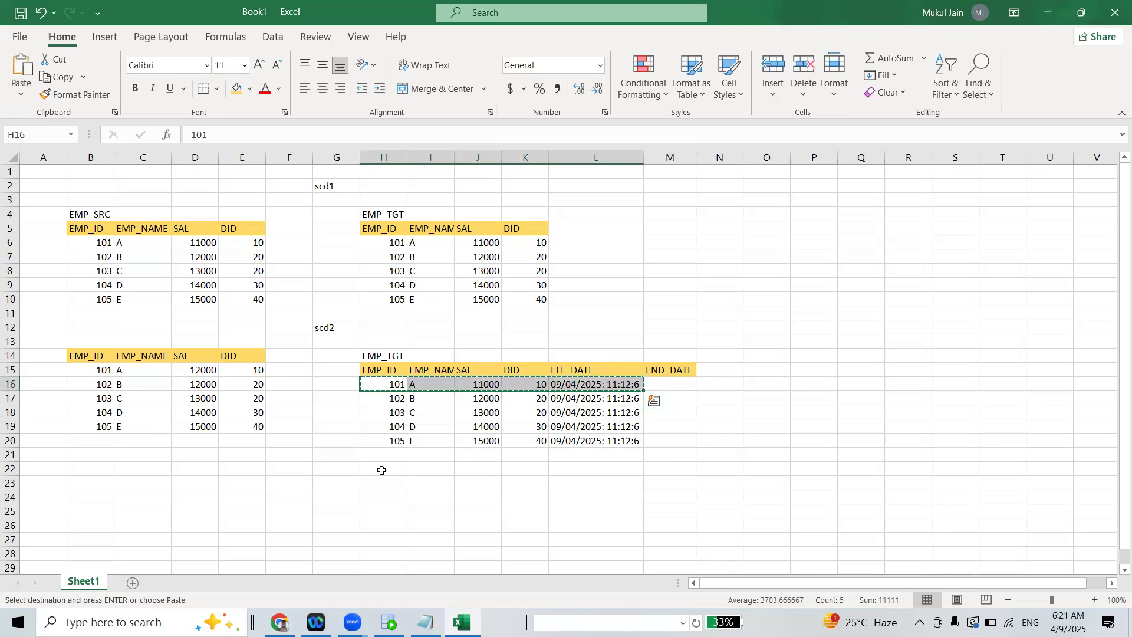
{"action": "left_click_drag", "start_coordinate": [387, 455], "coordinate": [609, 453]}
{"action": "key", "text": "ctrl+v"}
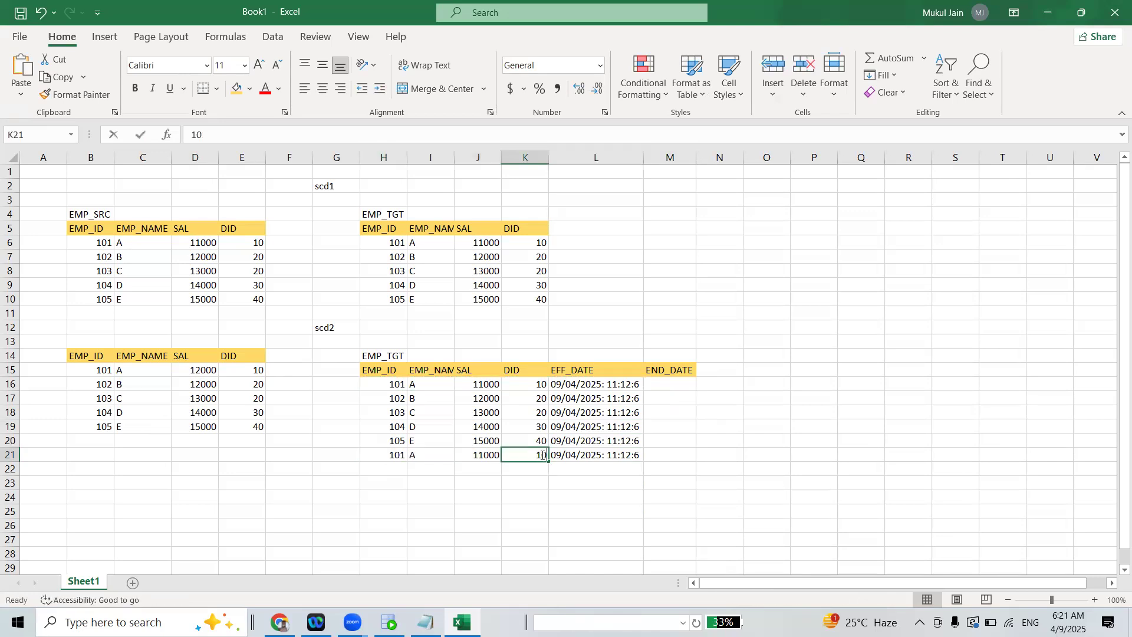
Set the SAL of the new employee 101 record in row 21 to 12000
{"action": "double_click", "coordinate": [525, 457]}
{"action": "double_click", "coordinate": [480, 456]}
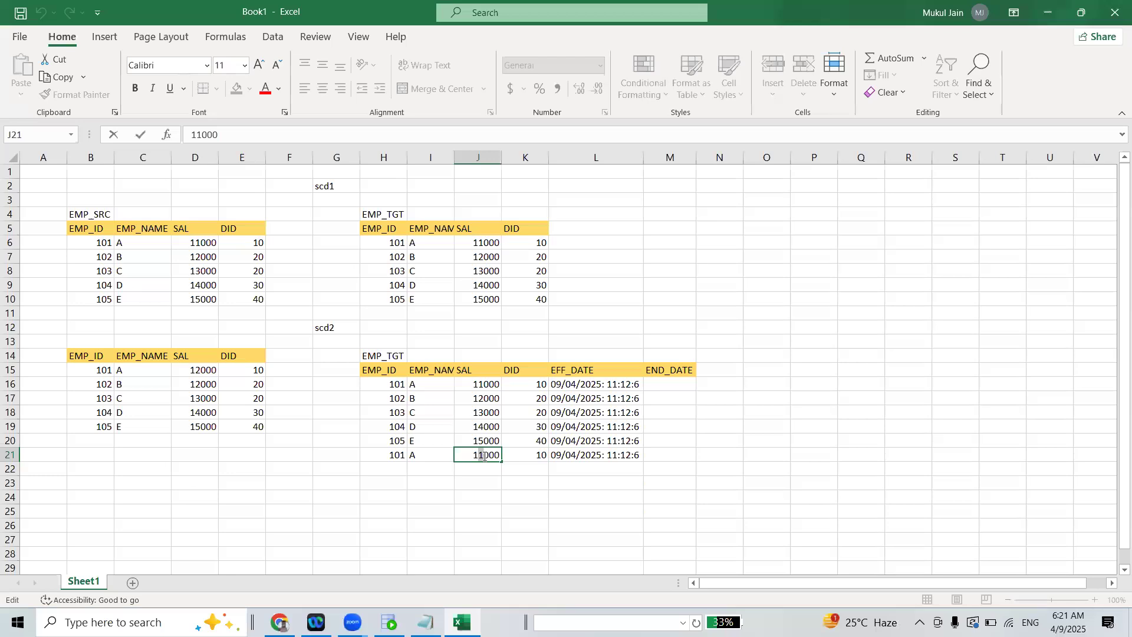
{"action": "key", "text": "BackSpace"}
{"action": "type", "text": "2"}
{"action": "left_click", "coordinate": [507, 481]}
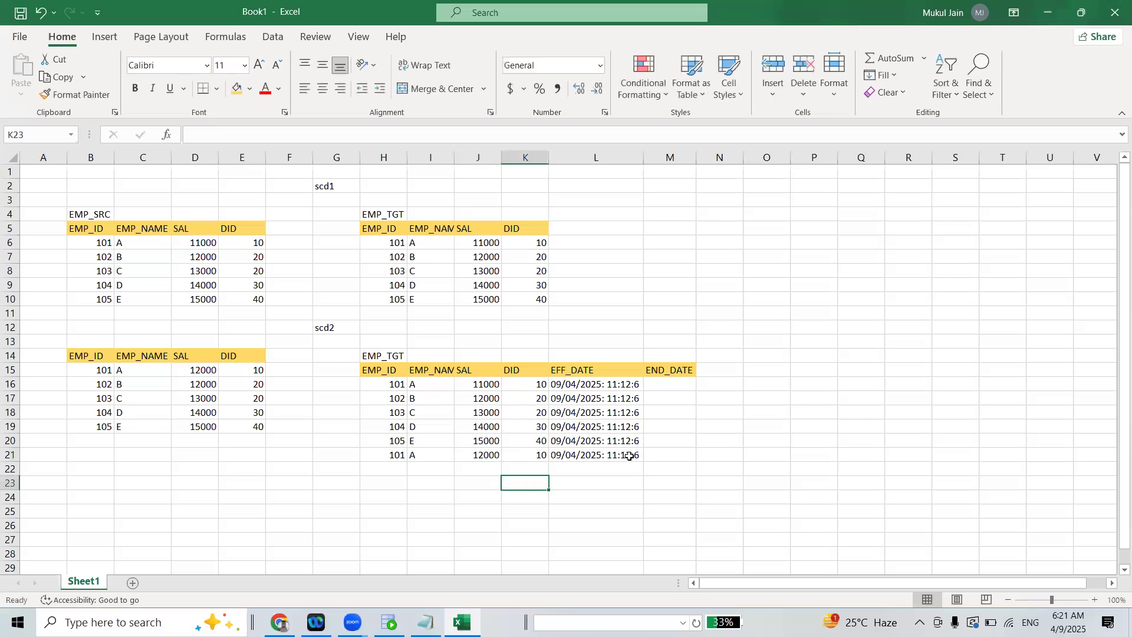
Set the EFF_DATE of the new employee 101 record in row 21 to 09/04/2025: 12:30:08
{"action": "double_click", "coordinate": [629, 456]}
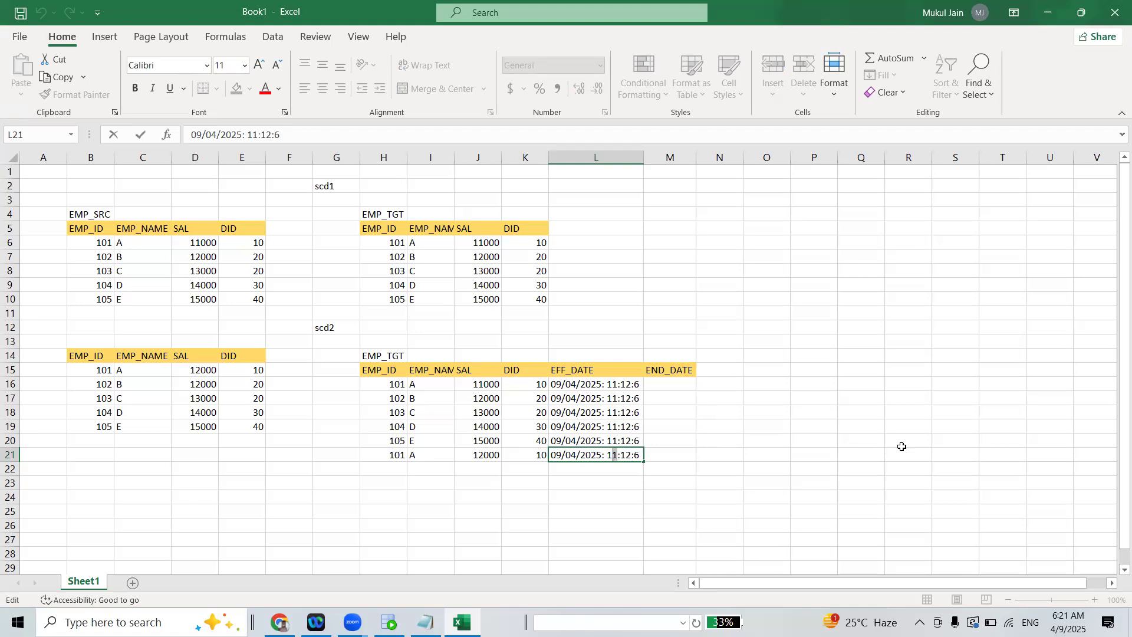
{"action": "key", "text": "Right"}
{"action": "key", "text": "shift+Left"}
{"action": "type", "text": "2"}
{"action": "key", "text": "shift+Left"}
{"action": "key", "text": "shift+Left"}
{"action": "type", "text": "30"}
{"action": "key", "text": "Right"}
{"action": "key", "text": "shift+Right"}
{"action": "type", "text": "8"}
{"action": "type", "text": "0"}
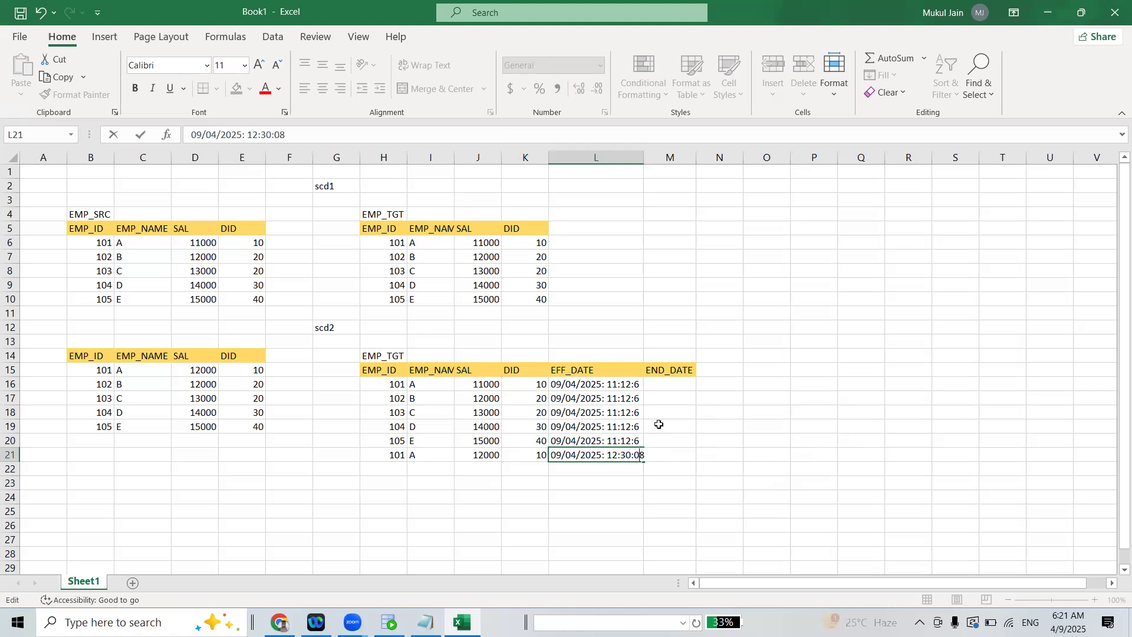
Set employee 105's EFF_DATE in L20 to 09/04/2025: 11:12:06
{"action": "left_click", "coordinate": [637, 439]}
{"action": "double_click", "coordinate": [637, 439]}
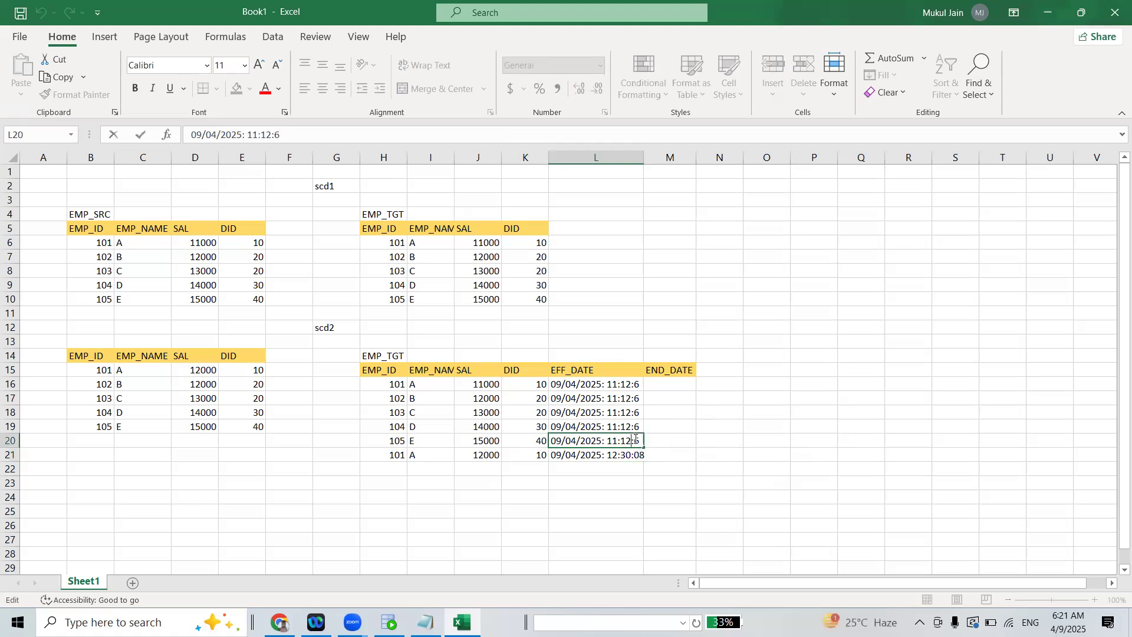
{"action": "type", "text": "0"}
{"action": "left_click", "coordinate": [719, 425]}
Copy employee 105's EFF_DATE over the EFF_DATE cells L16 to L19 and fit the column's width to its contents
{"action": "left_click", "coordinate": [637, 440]}
{"action": "key", "text": "ctrl+c"}
{"action": "left_click", "coordinate": [613, 425]}
{"action": "key", "text": "ctrl+c"}
{"action": "key", "text": "ctrl+v"}
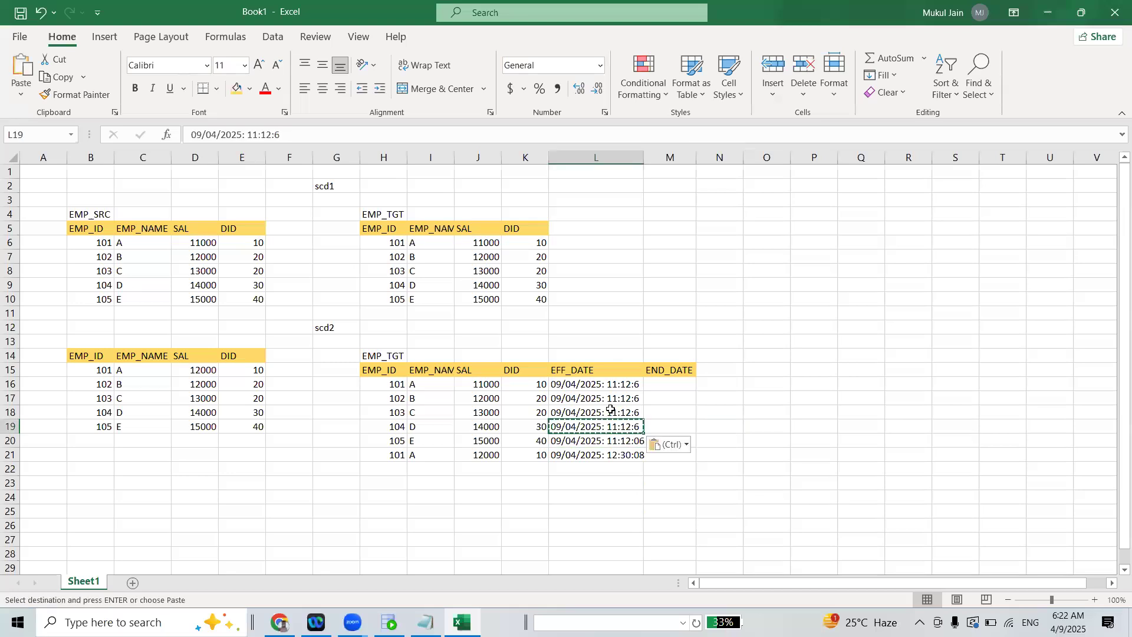
{"action": "left_click", "coordinate": [613, 439]}
{"action": "key", "text": "ctrl+c"}
{"action": "left_click", "coordinate": [616, 424]}
{"action": "key", "text": "ctrl+v"}
{"action": "left_click", "coordinate": [613, 413]}
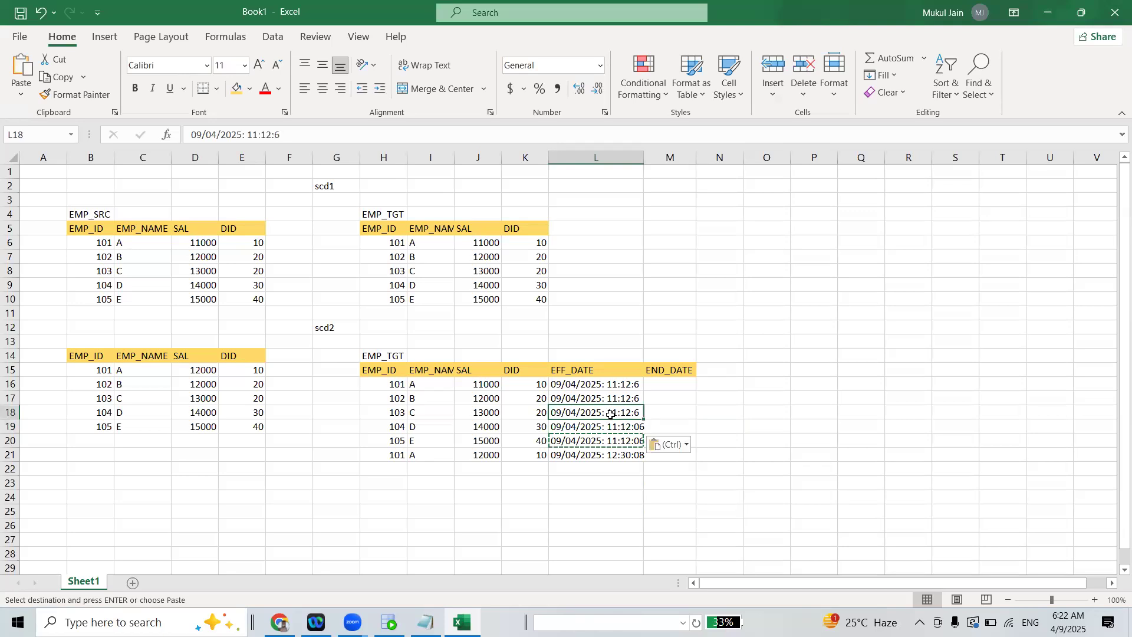
{"action": "key", "text": "ctrl+v"}
{"action": "left_click", "coordinate": [614, 397]}
{"action": "key", "text": "ctrl+v"}
{"action": "left_click", "coordinate": [619, 384]}
{"action": "key", "text": "ctrl+v"}
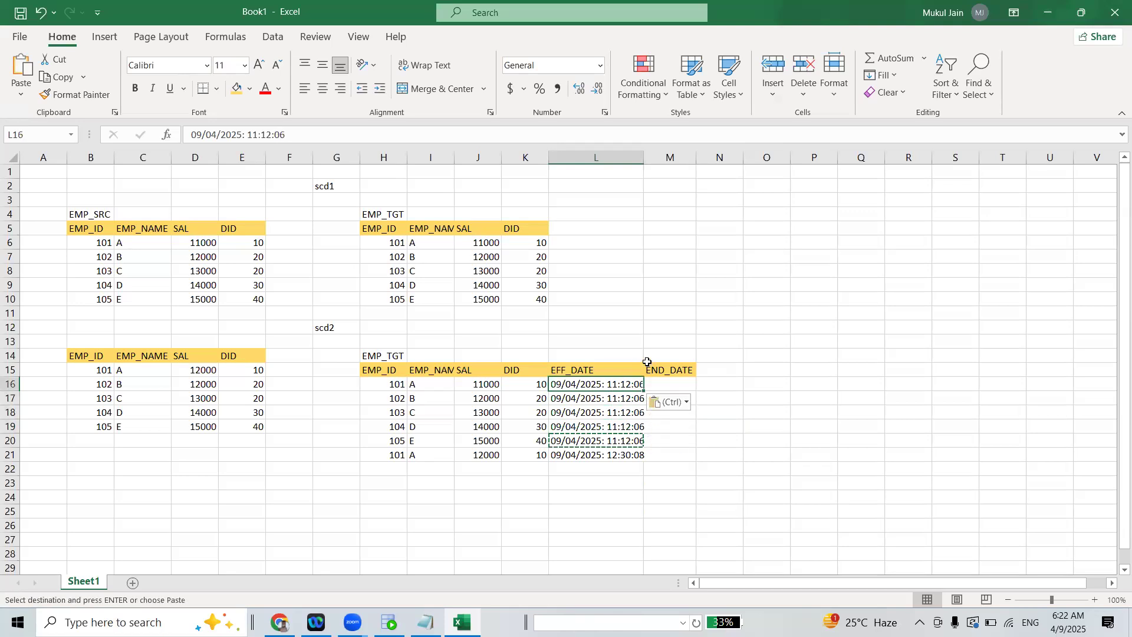
{"action": "double_click", "coordinate": [646, 155]}
Copy the EFF_DATE of row 21 into the original employee 101 record's END_DATE in M16 and fit the END_DATE column's width
{"action": "left_click", "coordinate": [675, 411]}
{"action": "left_click", "coordinate": [678, 452]}
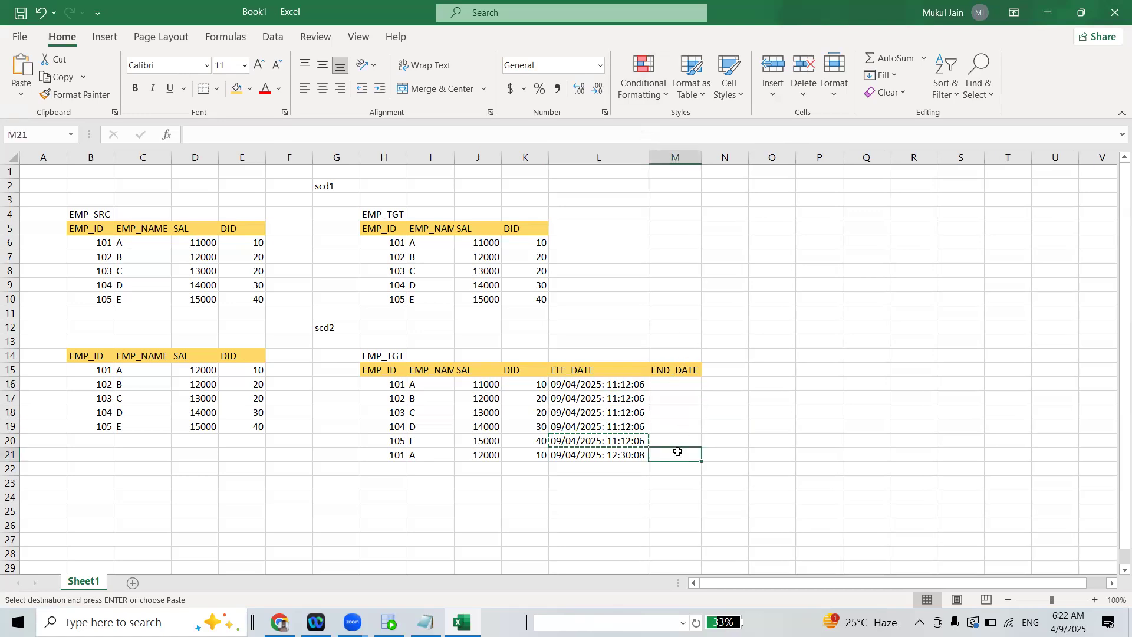
{"action": "left_click", "coordinate": [676, 389]}
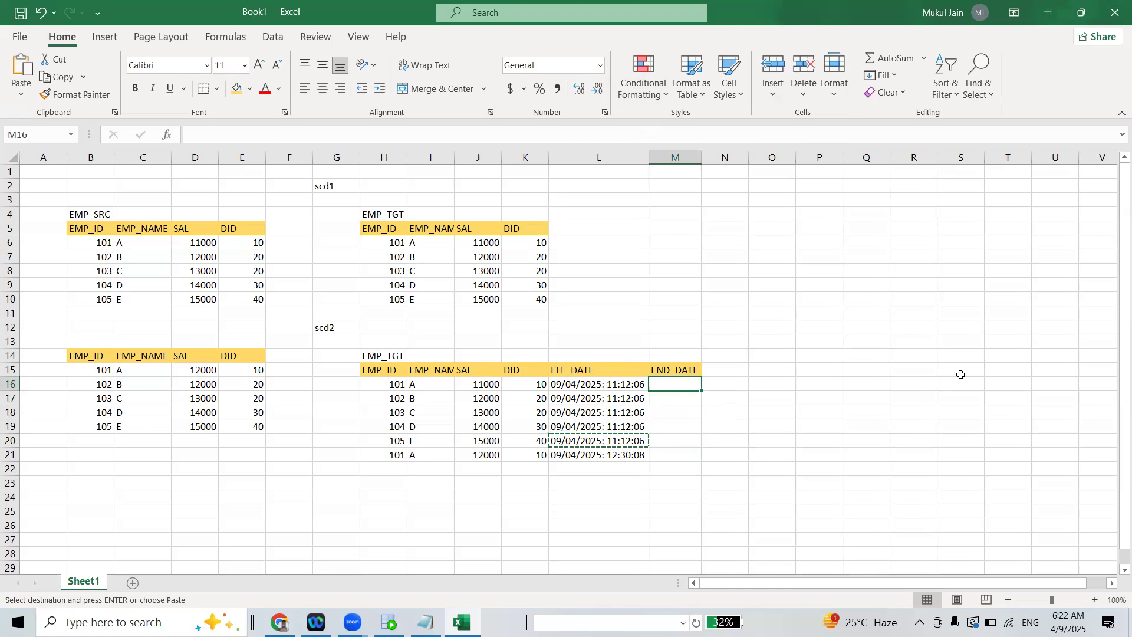
{"action": "left_click", "coordinate": [601, 456]}
{"action": "key", "text": "ctrl+c"}
{"action": "left_click", "coordinate": [679, 384]}
{"action": "key", "text": "ctrl+v"}
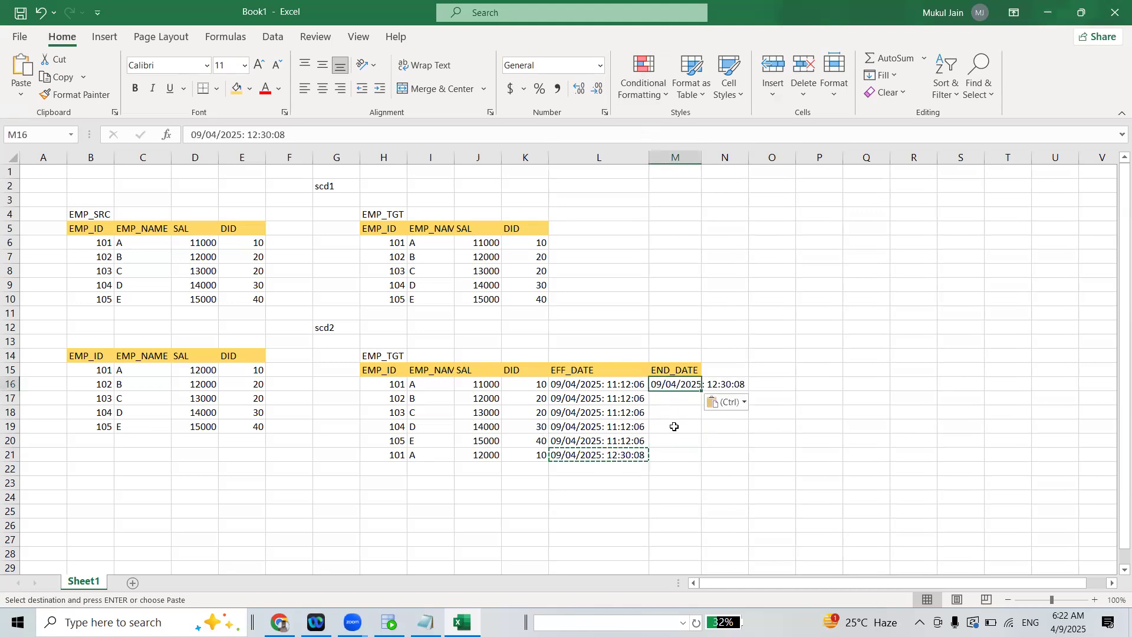
{"action": "left_click", "coordinate": [657, 498]}
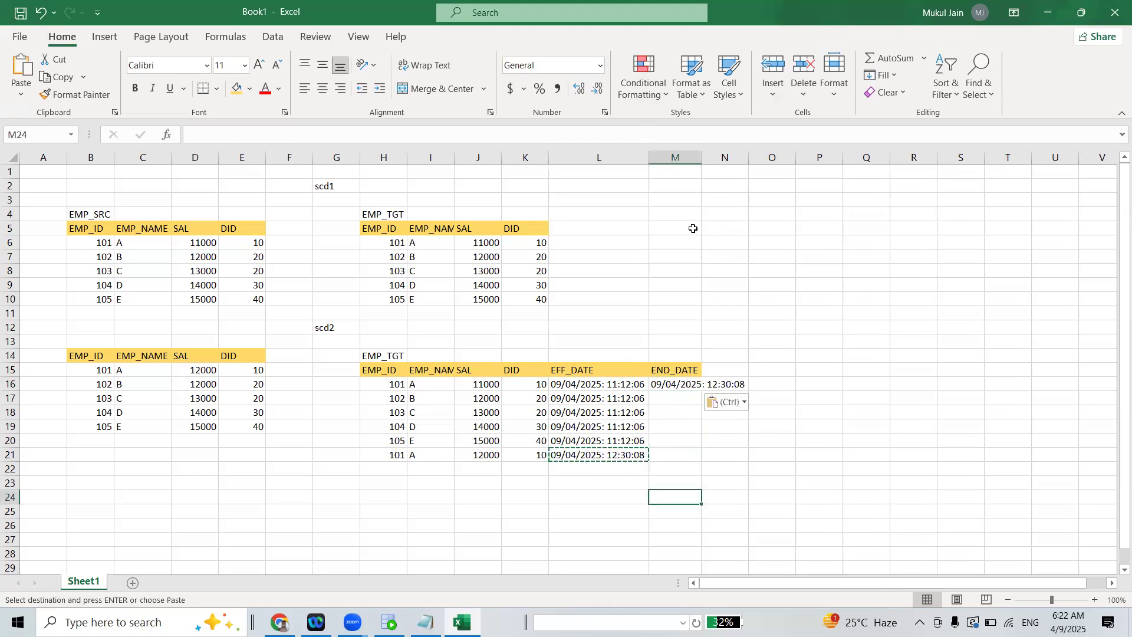
{"action": "double_click", "coordinate": [701, 158]}
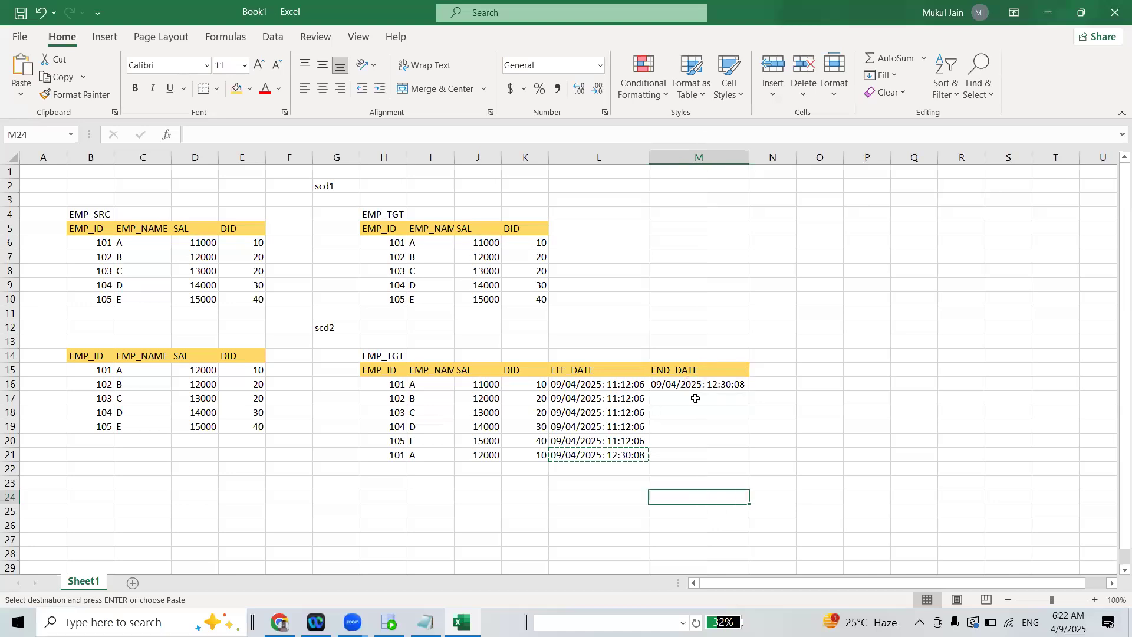
{"action": "left_click", "coordinate": [737, 385]}
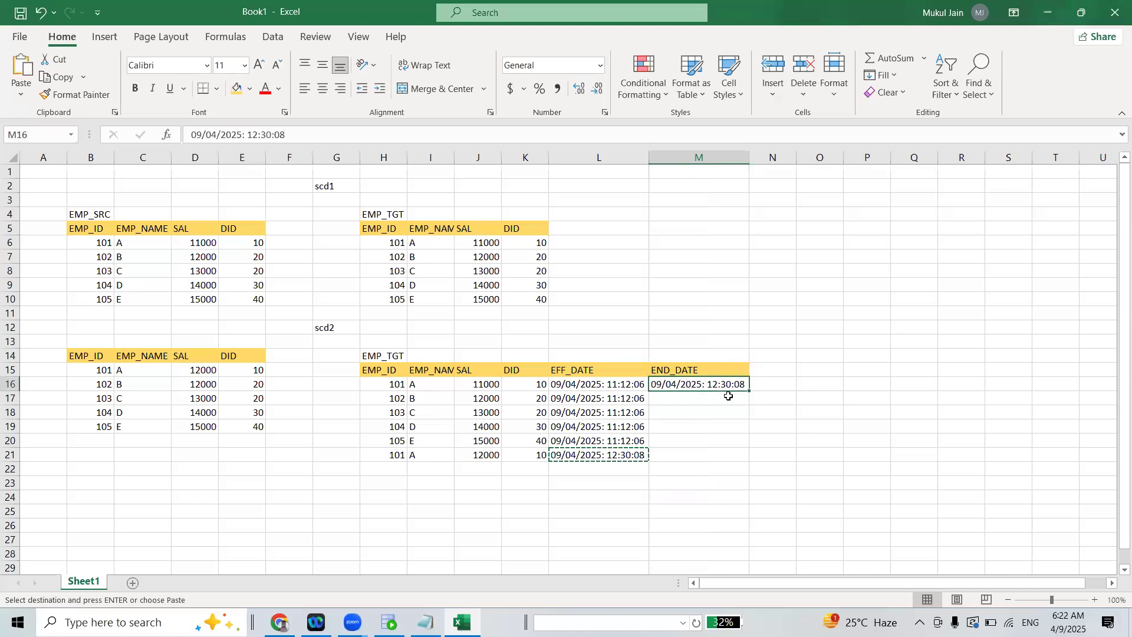
{"action": "left_click", "coordinate": [704, 457]}
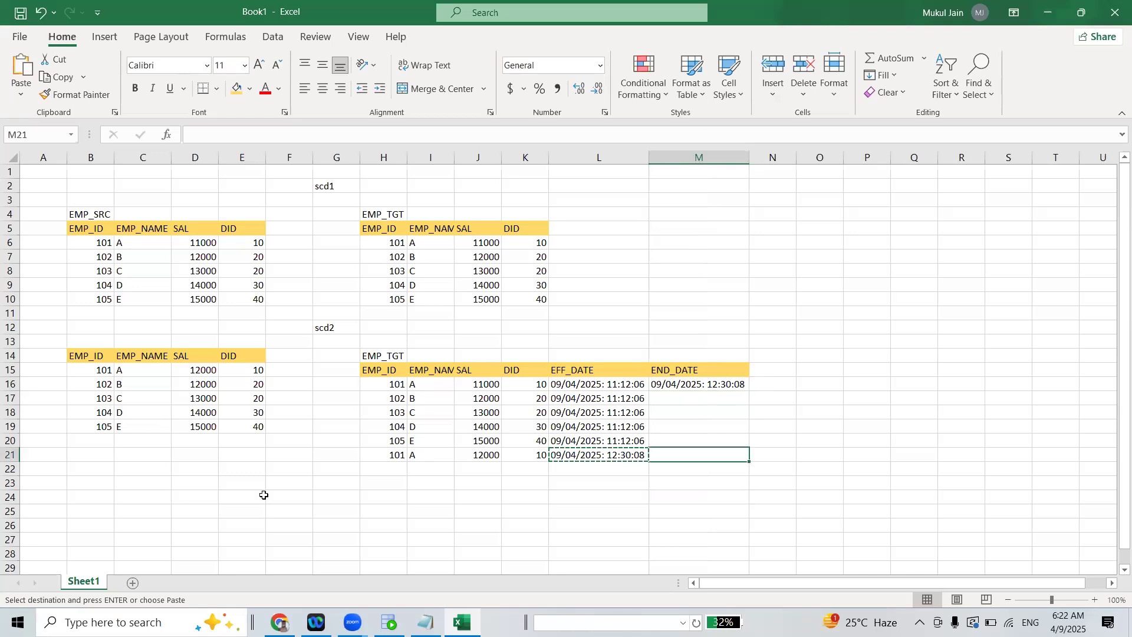
Copy the employee 101 record in row 21, including its EFF_DATE, into row 22 as another record
{"action": "left_click_drag", "start_coordinate": [389, 454], "coordinate": [628, 451]}
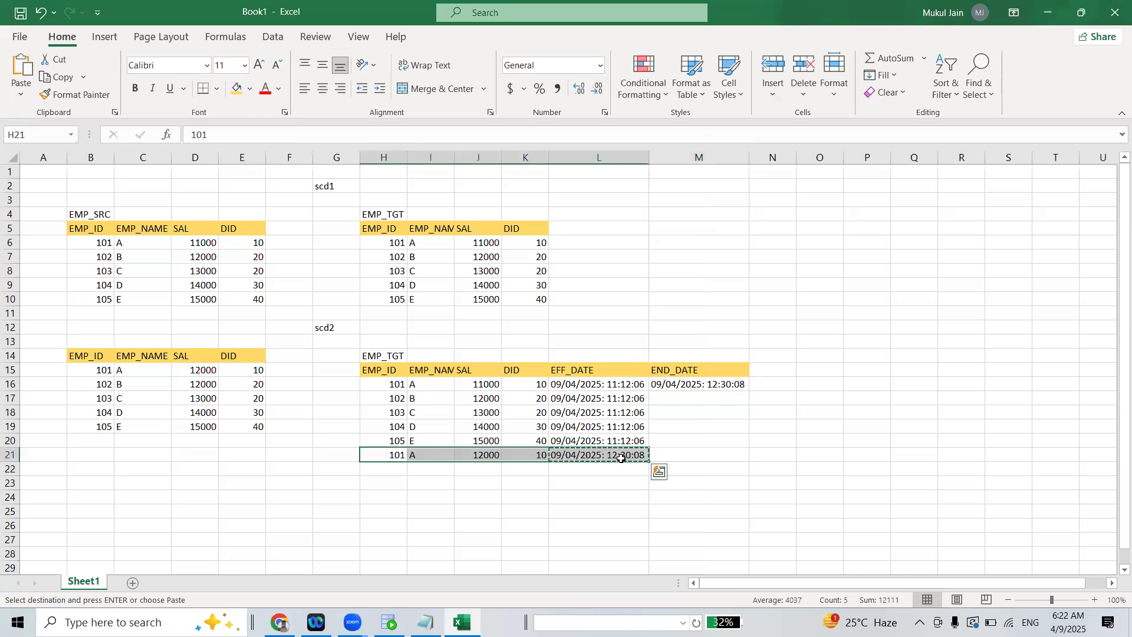
{"action": "key", "text": "ctrl+c"}
{"action": "left_click_drag", "start_coordinate": [384, 470], "coordinate": [636, 472]}
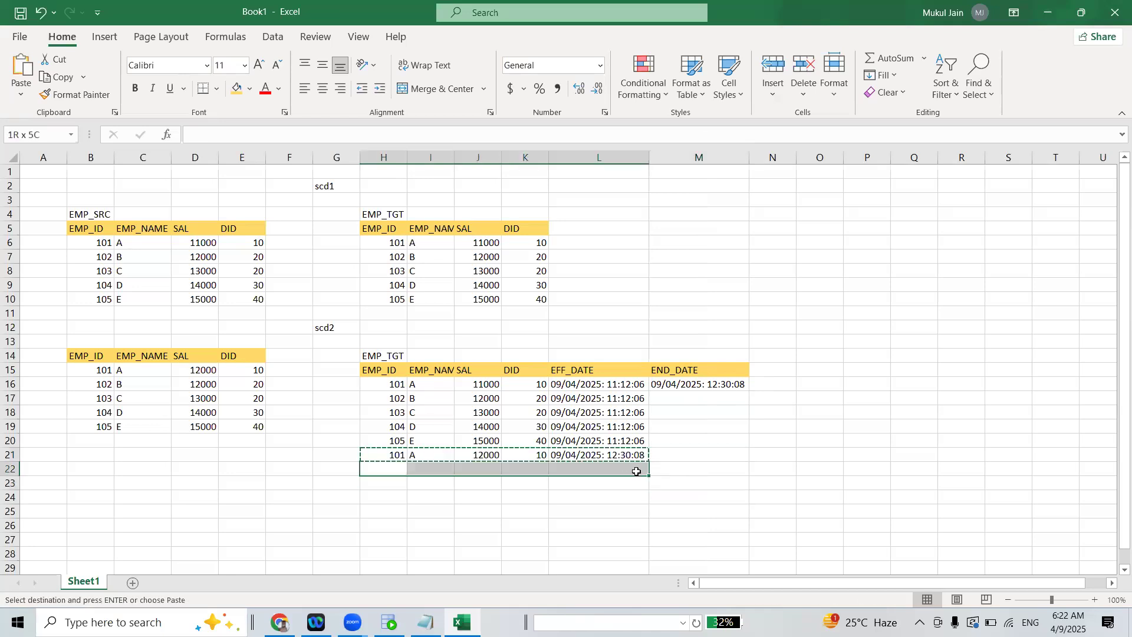
{"action": "key", "text": "ctrl+v"}
{"action": "left_click", "coordinate": [632, 498]}
Set the EFF_DATE of the employee 101 record in row 22 to 09/04/2025: 12:30:11
{"action": "double_click", "coordinate": [640, 469]}
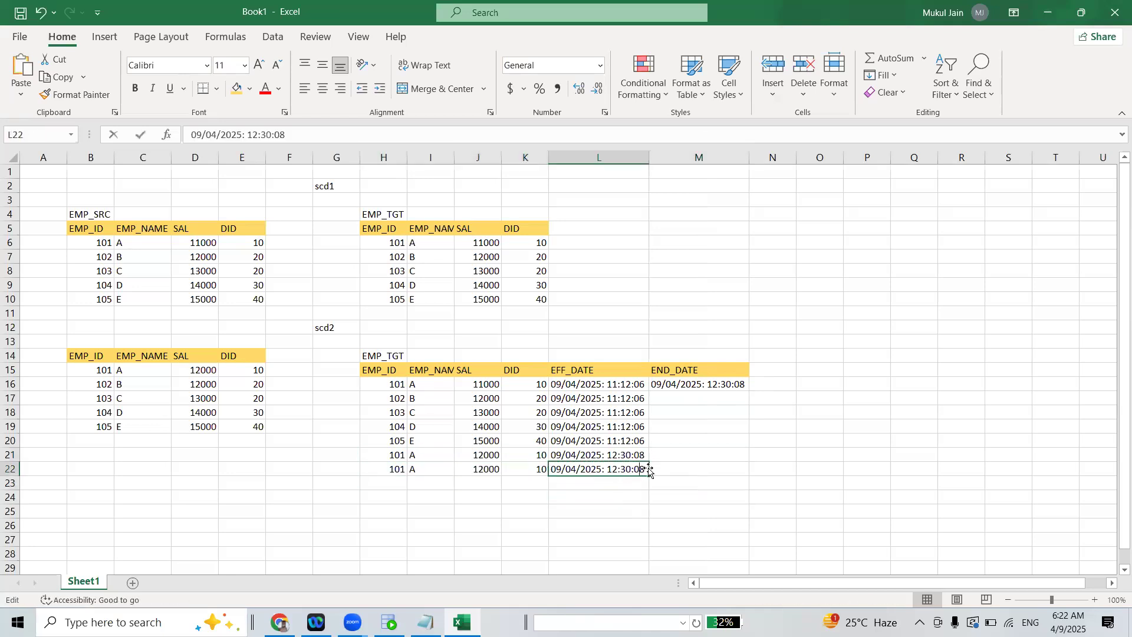
{"action": "type", "text": "1"}
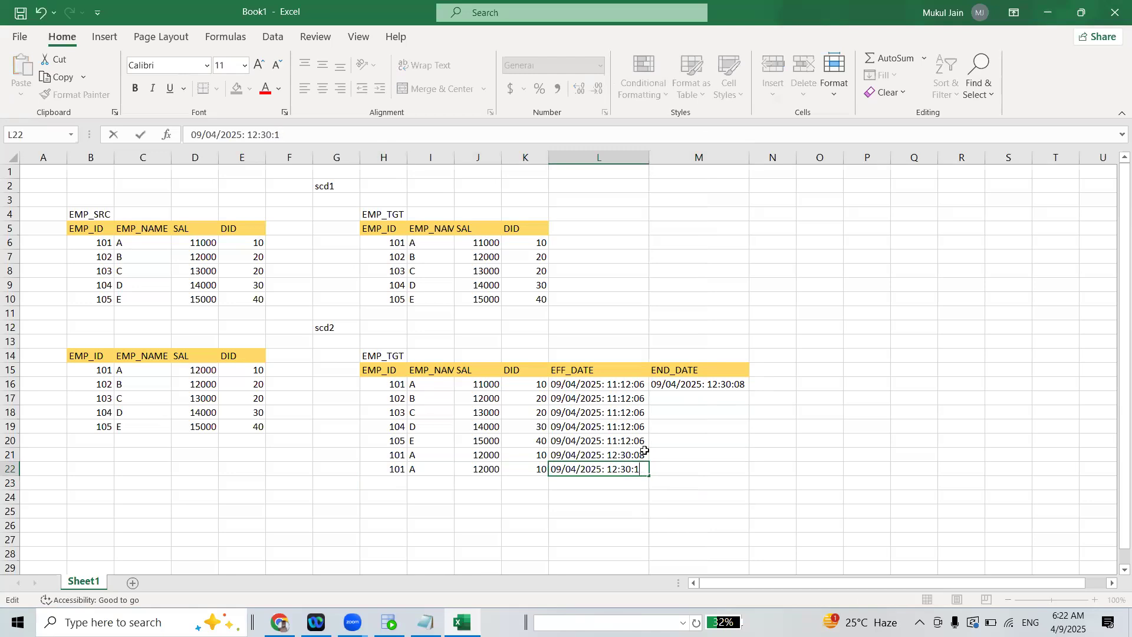
{"action": "type", "text": "1"}
{"action": "key", "text": "Tab"}
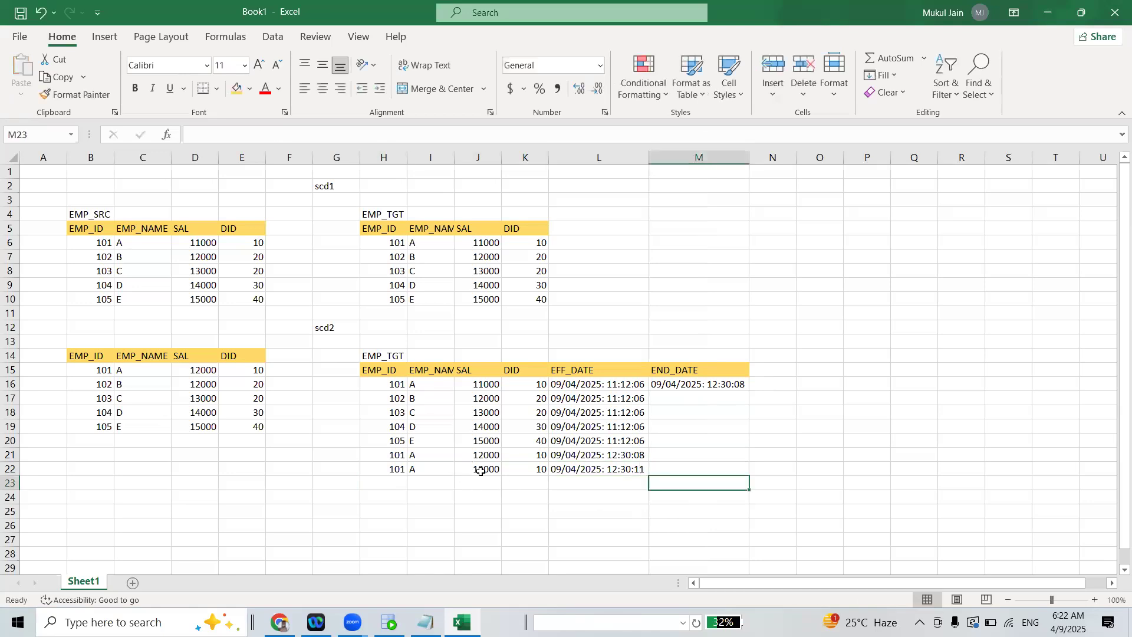
Set the SAL of the employee 101 record in row 22 to 13000
{"action": "double_click", "coordinate": [481, 470]}
{"action": "left_click_drag", "start_coordinate": [478, 470], "coordinate": [484, 470]}
{"action": "type", "text": "3"}
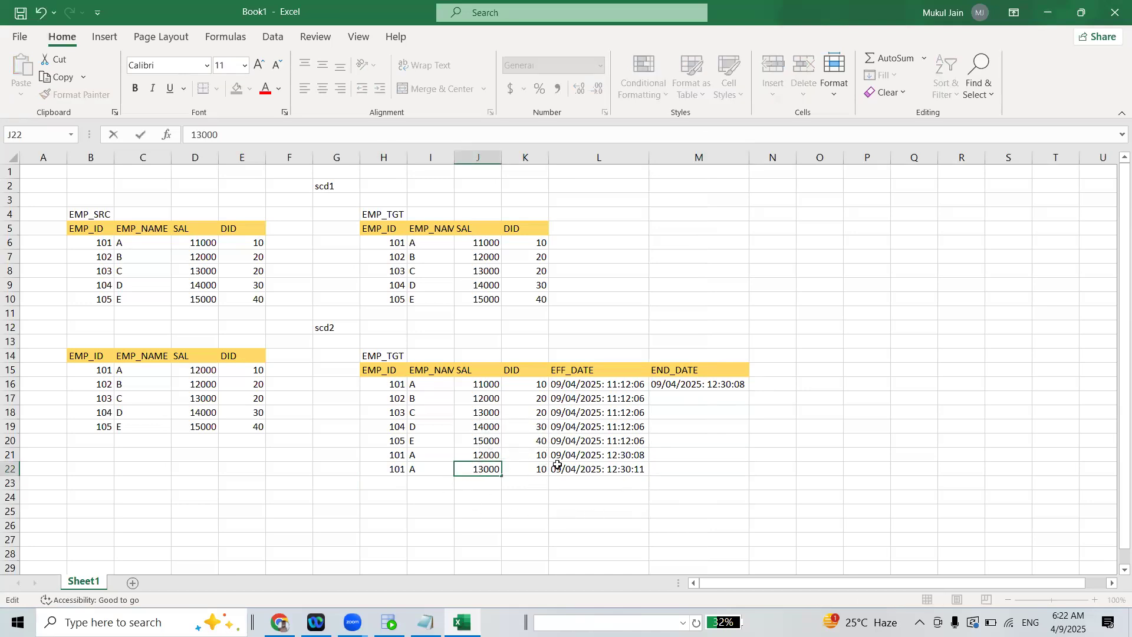
{"action": "left_click", "coordinate": [694, 475]}
Copy the EFF_DATE of row 22 into the END_DATE of the employee 101 record in row 21
{"action": "left_click", "coordinate": [690, 386]}
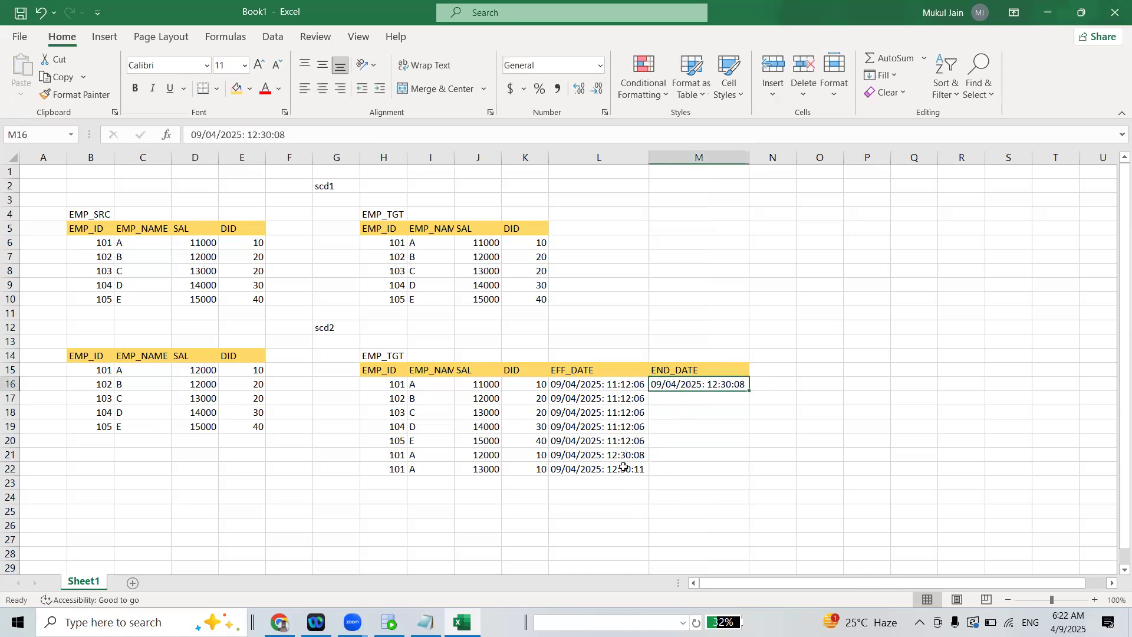
{"action": "left_click", "coordinate": [622, 467]}
{"action": "key", "text": "ctrl+c"}
{"action": "left_click", "coordinate": [686, 454]}
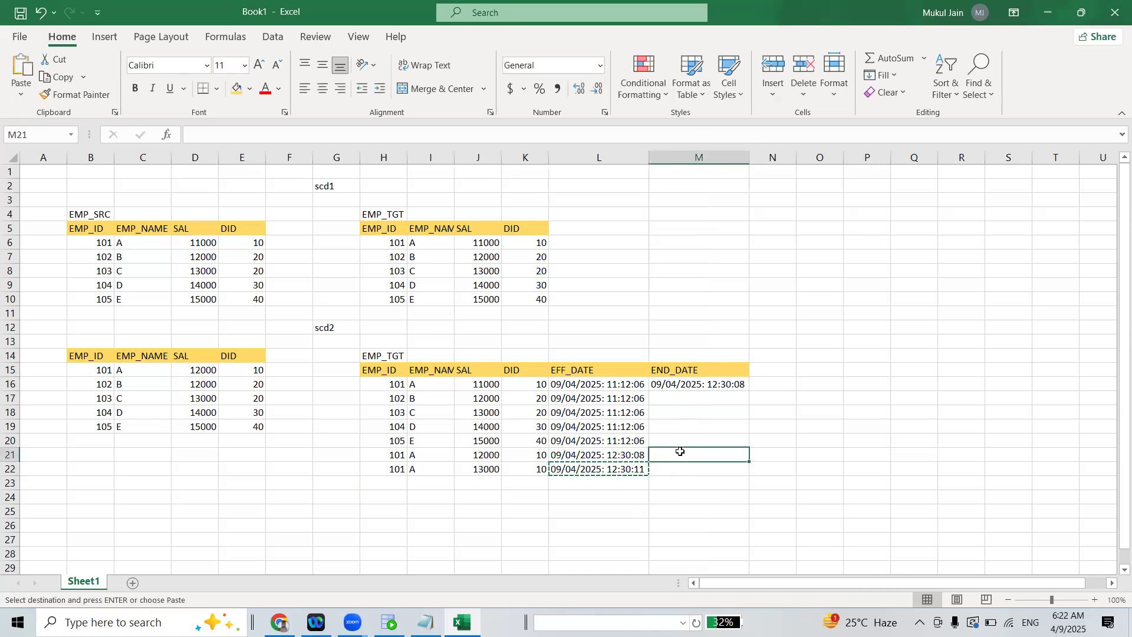
{"action": "key", "text": "ctrl+v"}
{"action": "key", "text": "Escape"}
{"action": "left_click", "coordinate": [687, 481]}
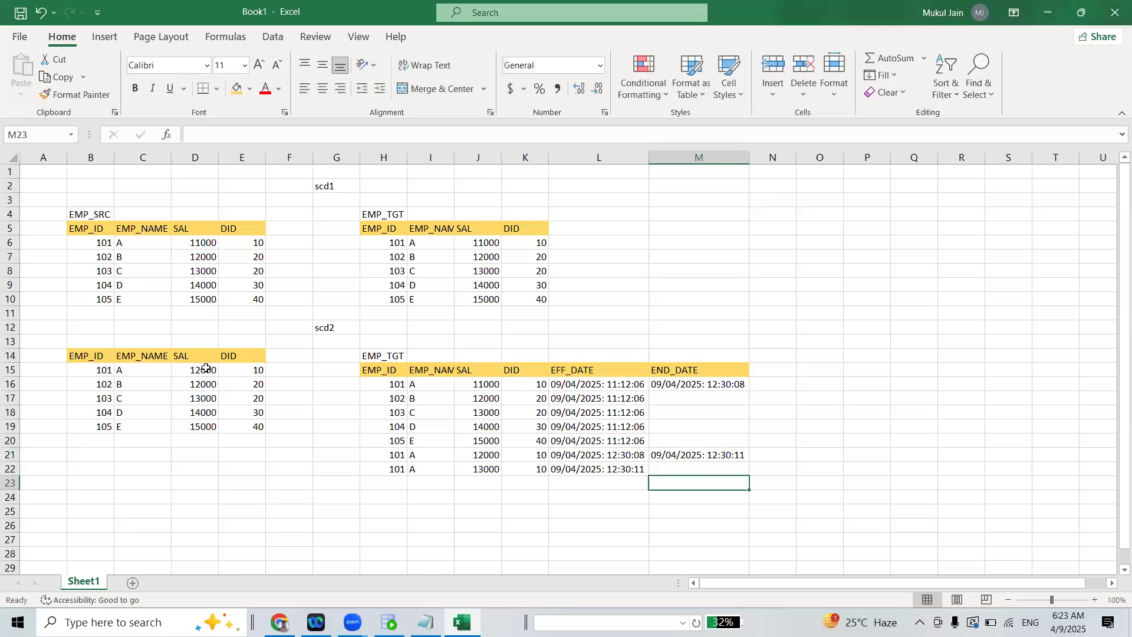
{"action": "left_click_drag", "start_coordinate": [88, 327], "coordinate": [737, 467]}
{"action": "left_click", "coordinate": [738, 467]}
{"action": "left_click", "coordinate": [696, 409]}
{"action": "left_click_drag", "start_coordinate": [77, 322], "coordinate": [714, 477]}
{"action": "left_click_drag", "start_coordinate": [771, 408], "coordinate": [770, 403]}
Copy employee 102's EFF_DATE into the END_DATE cell M17 of the same record
{"action": "left_click", "coordinate": [690, 402]}
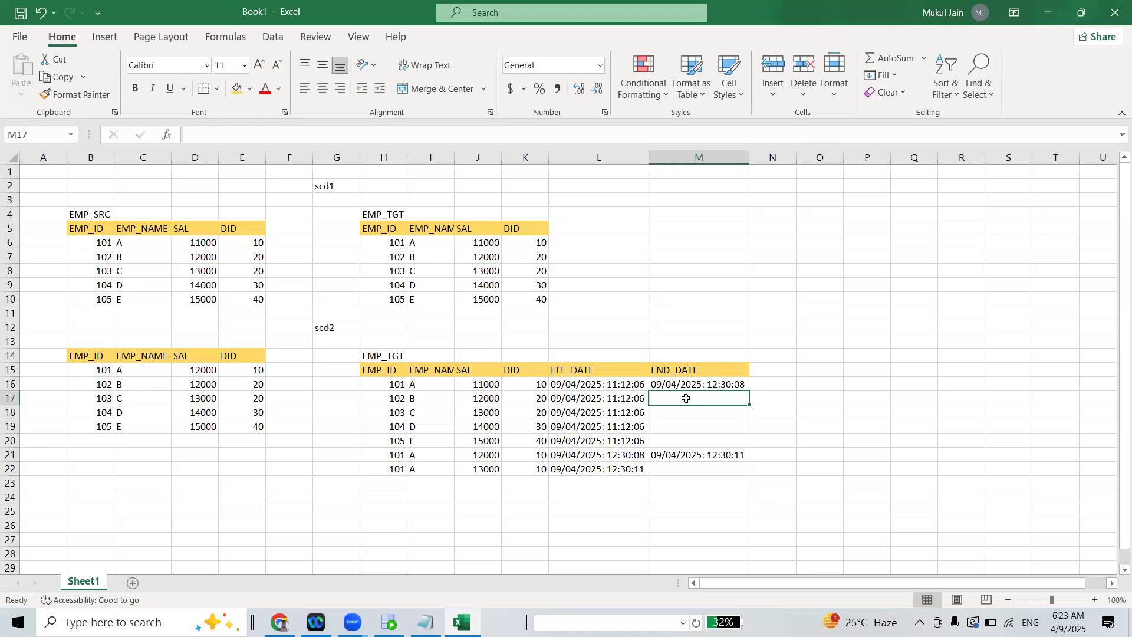
{"action": "left_click", "coordinate": [577, 400]}
{"action": "key", "text": "ctrl+c"}
{"action": "left_click", "coordinate": [672, 400]}
{"action": "key", "text": "ctrl+v"}
Set employee 102's END_DATE in M17 to 09/01/2025: 11:12:06
{"action": "double_click", "coordinate": [673, 398]}
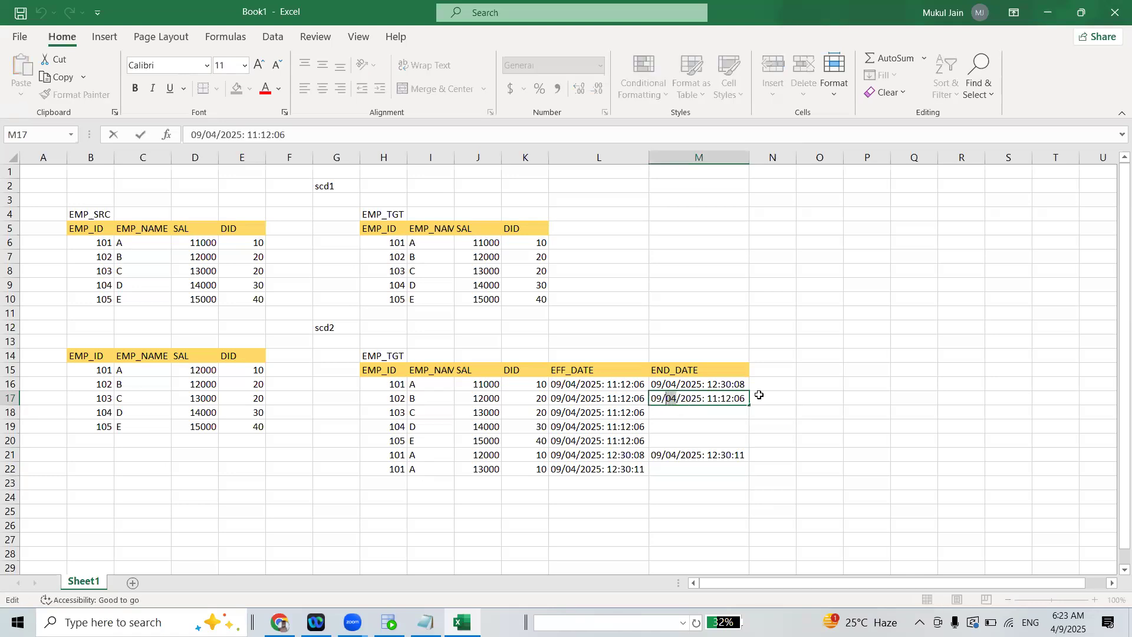
{"action": "type", "text": "01"}
{"action": "left_click", "coordinate": [769, 425]}
Set employee 102's END_DATE in M17 to 01/04/2025: 11:12:06
{"action": "left_click", "coordinate": [671, 398]}
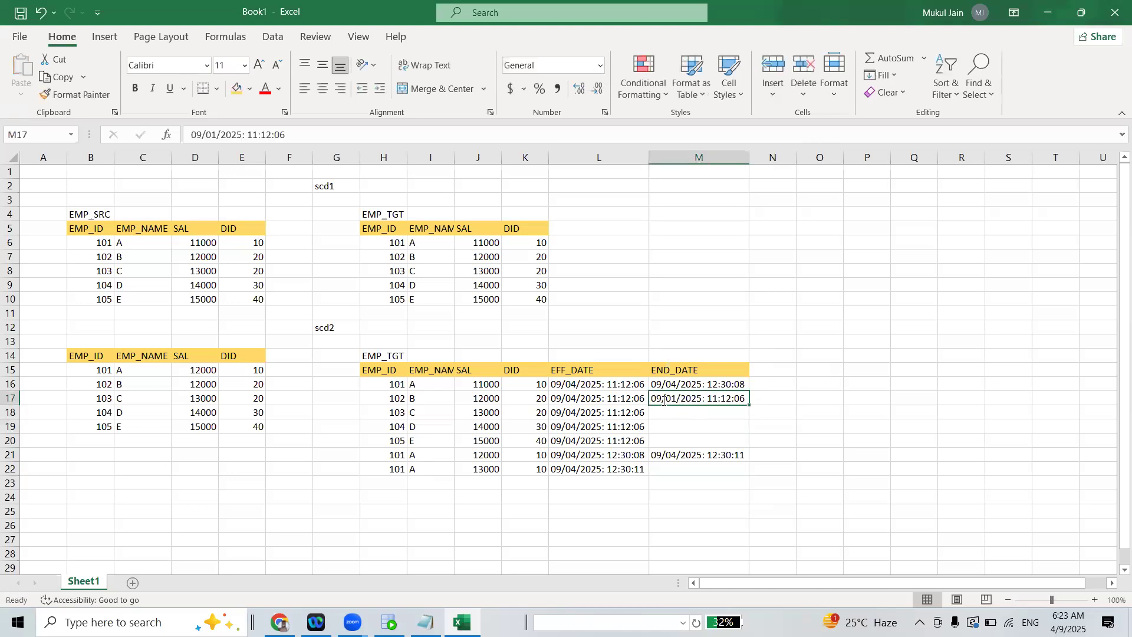
{"action": "double_click", "coordinate": [663, 400]}
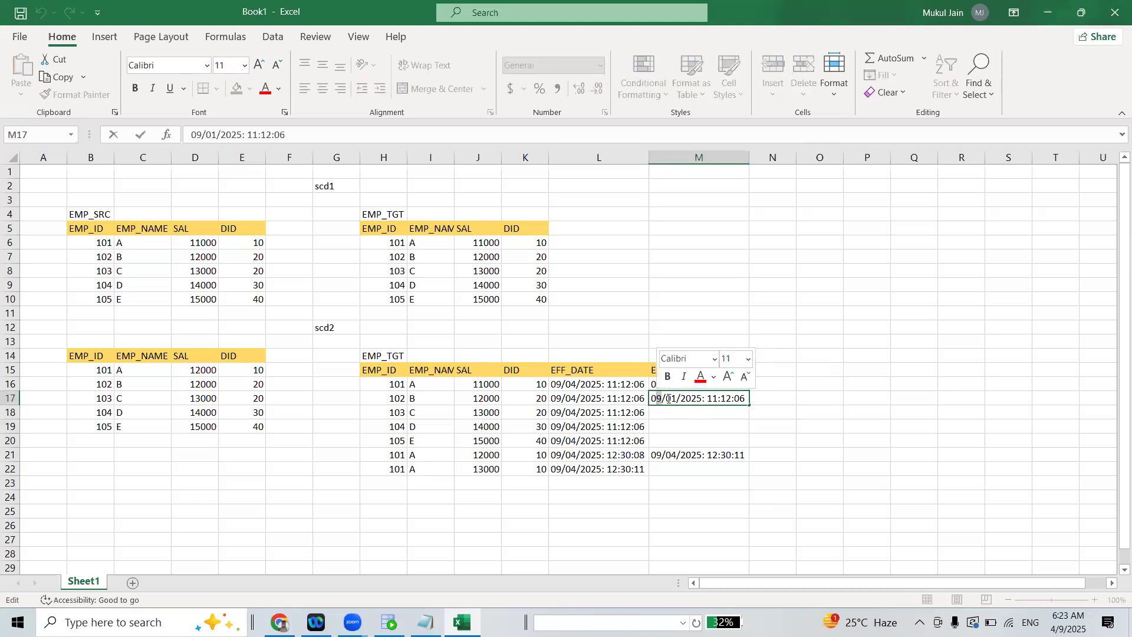
{"action": "left_click", "coordinate": [676, 398]}
{"action": "left_click_drag", "start_coordinate": [658, 400], "coordinate": [661, 398]}
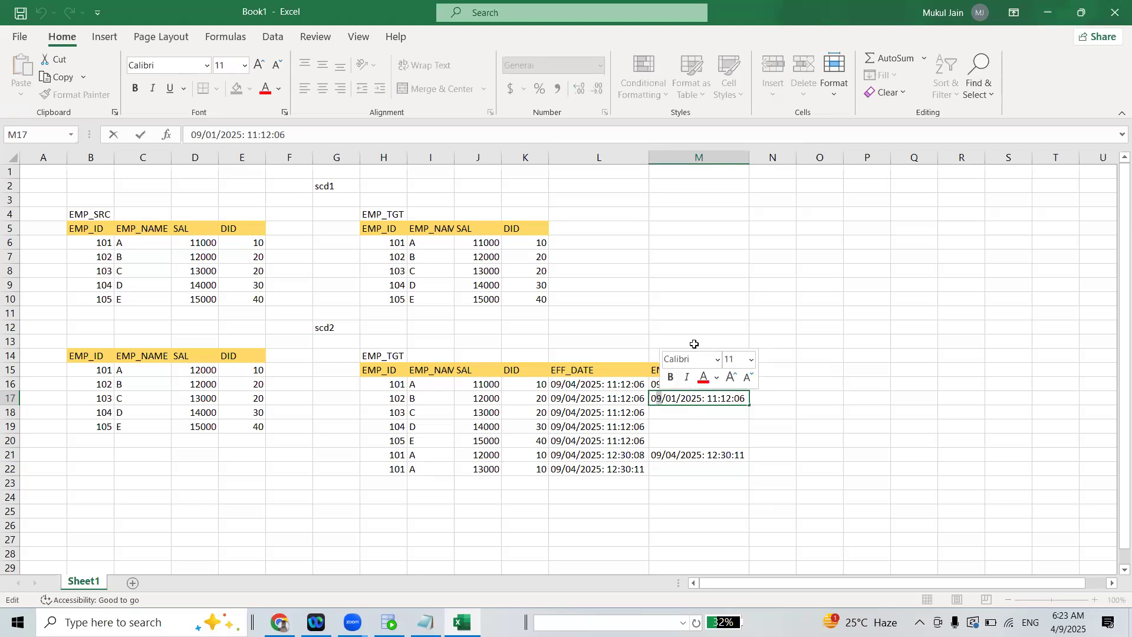
{"action": "type", "text": "1"}
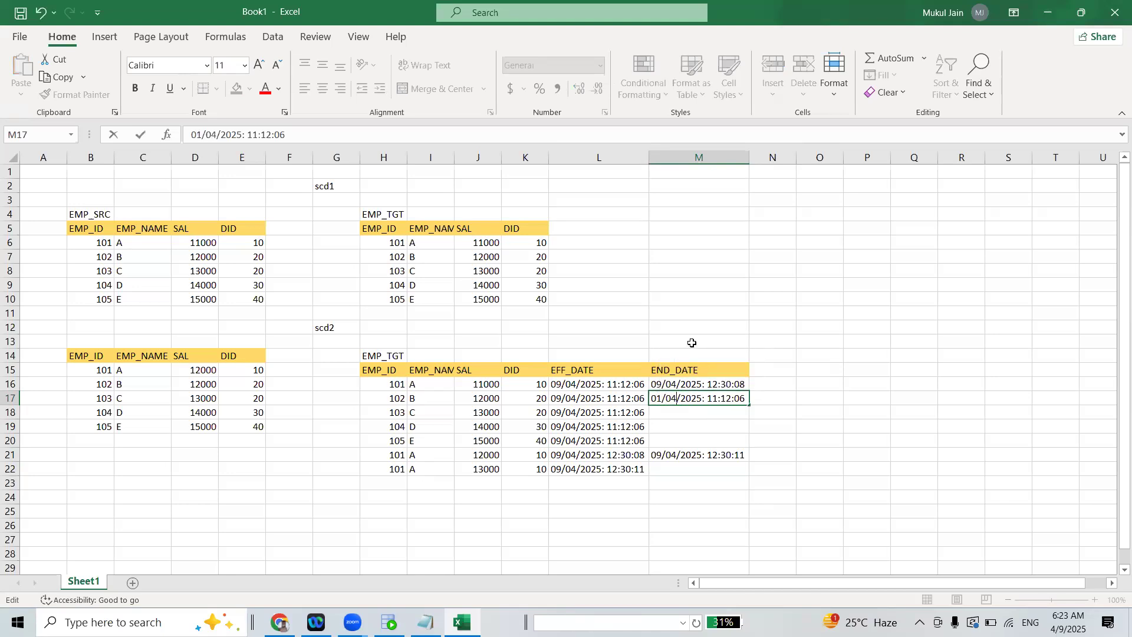
{"action": "left_click", "coordinate": [702, 458]}
Fill employee 102's END_DATE down through M20 for employees 103 to 105 as a series
{"action": "left_click", "coordinate": [697, 399]}
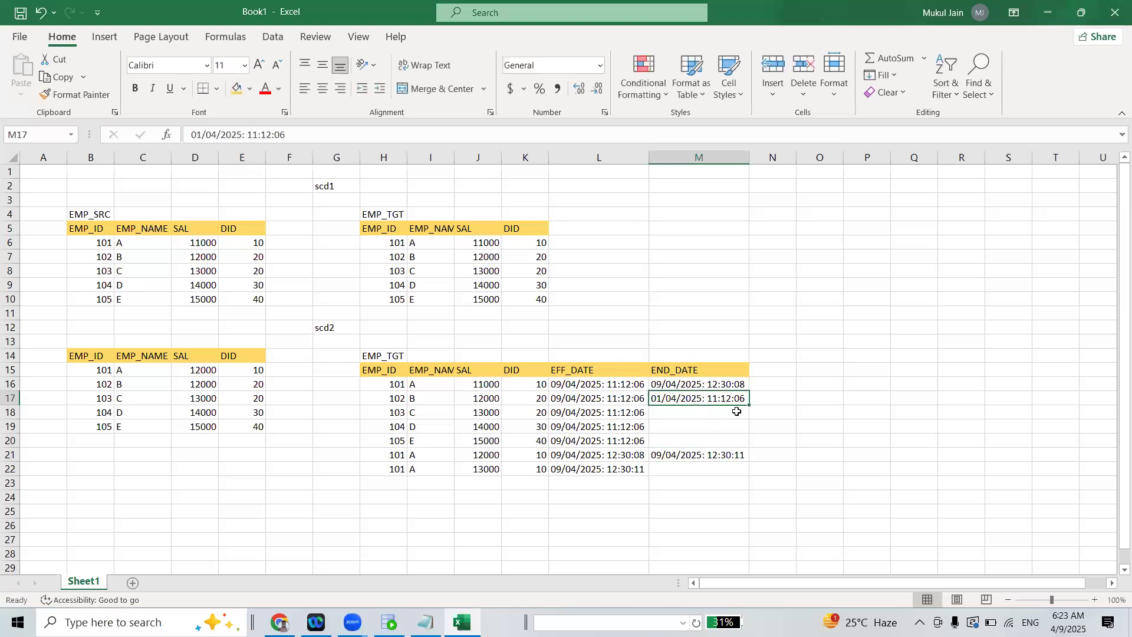
{"action": "left_click_drag", "start_coordinate": [748, 401], "coordinate": [754, 444]}
{"action": "left_click", "coordinate": [768, 425]}
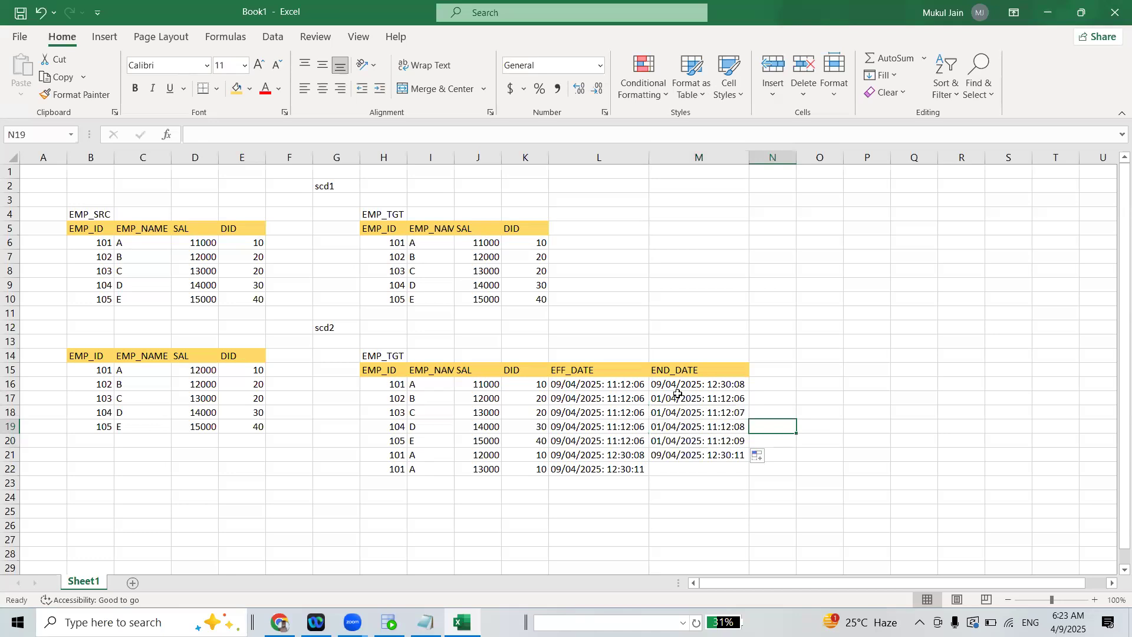
{"action": "left_click", "coordinate": [678, 394]}
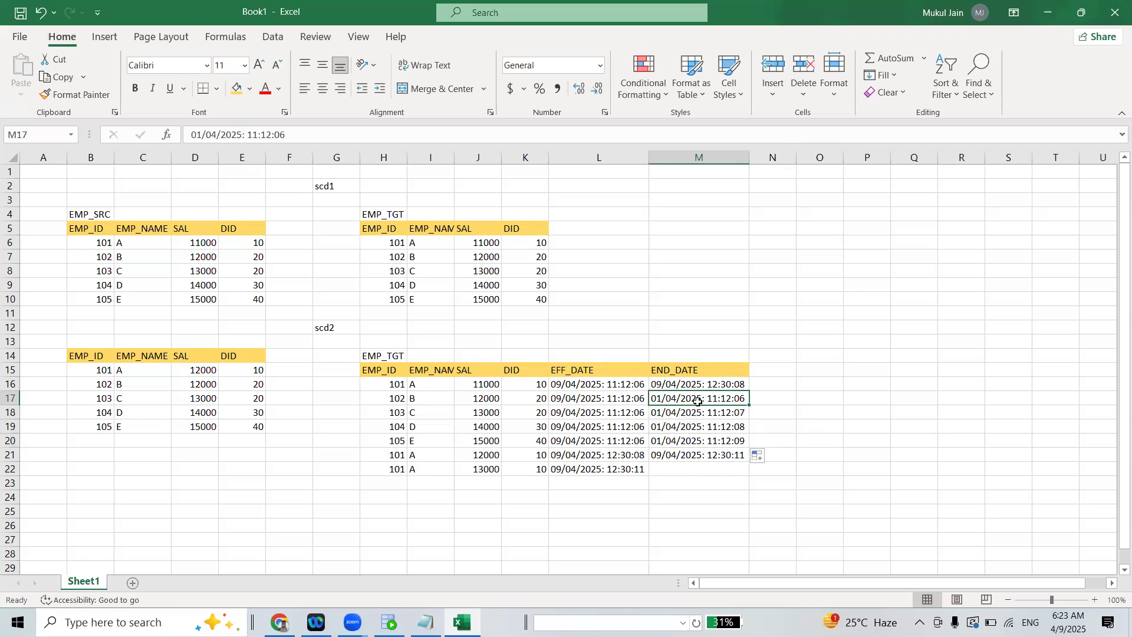
{"action": "left_click", "coordinate": [803, 423]}
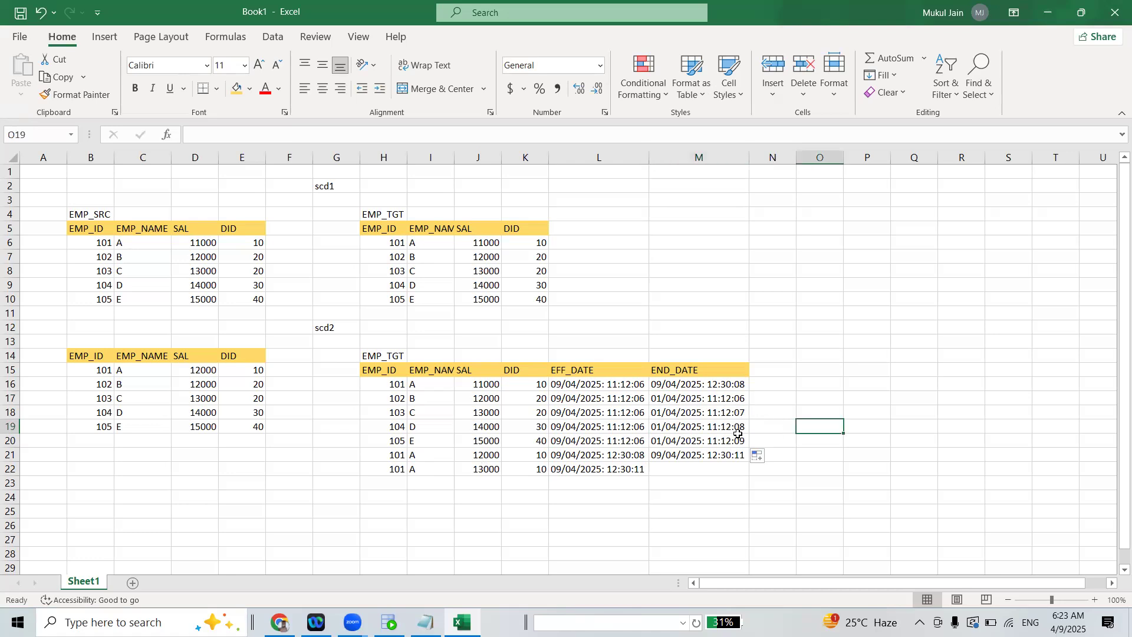
{"action": "left_click", "coordinate": [875, 312]}
{"action": "left_click", "coordinate": [924, 381]}
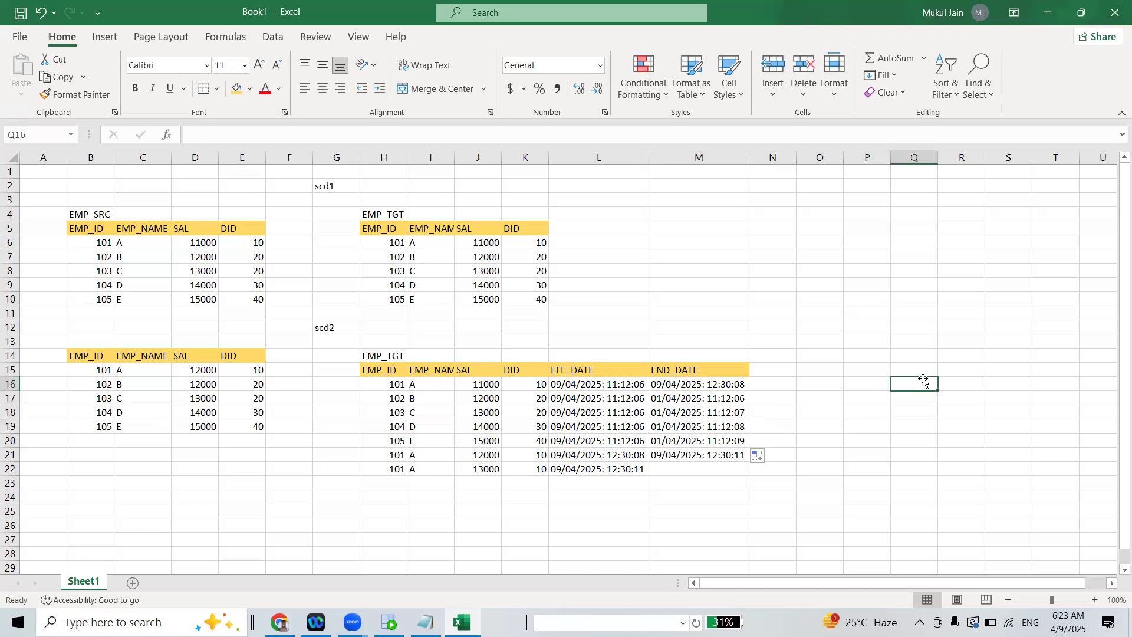
Copy employee 105's END_DATE from M20 into the empty END_DATE cell M22 of employee 101's latest record
{"action": "left_click", "coordinate": [701, 405]}
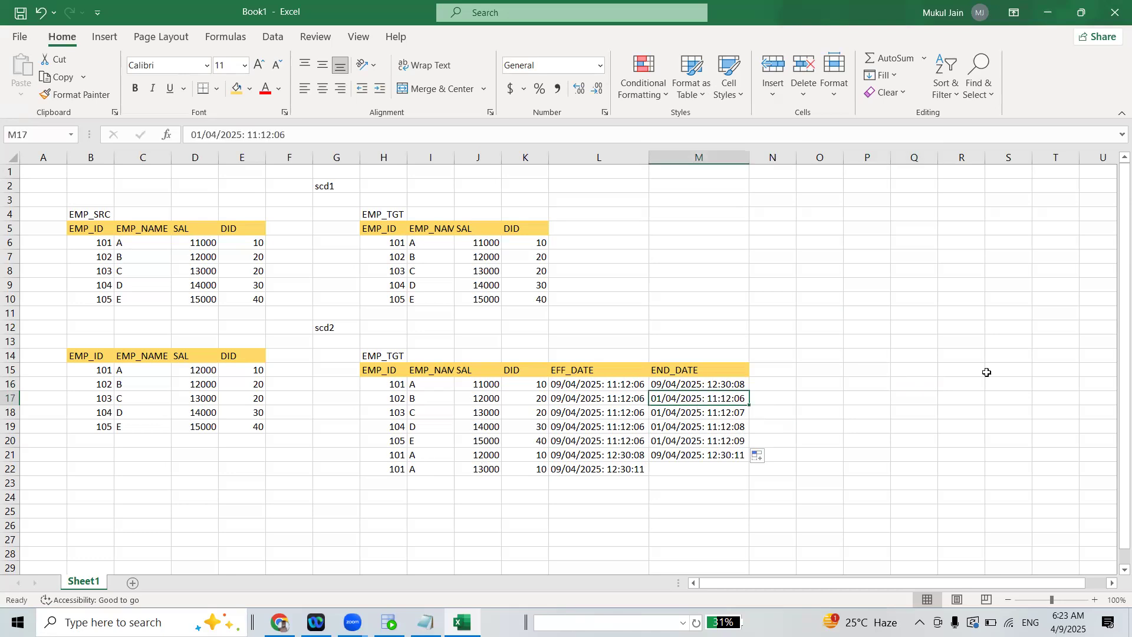
{"action": "left_click", "coordinate": [704, 456]}
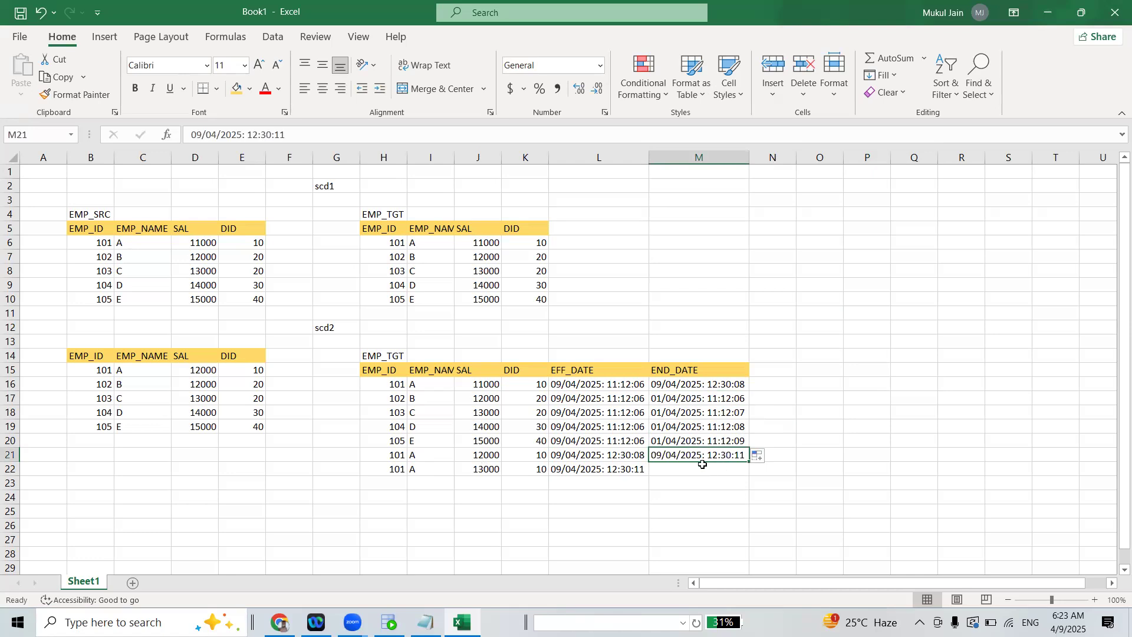
{"action": "left_click", "coordinate": [693, 442]}
{"action": "key", "text": "ctrl+c"}
{"action": "left_click", "coordinate": [693, 467]}
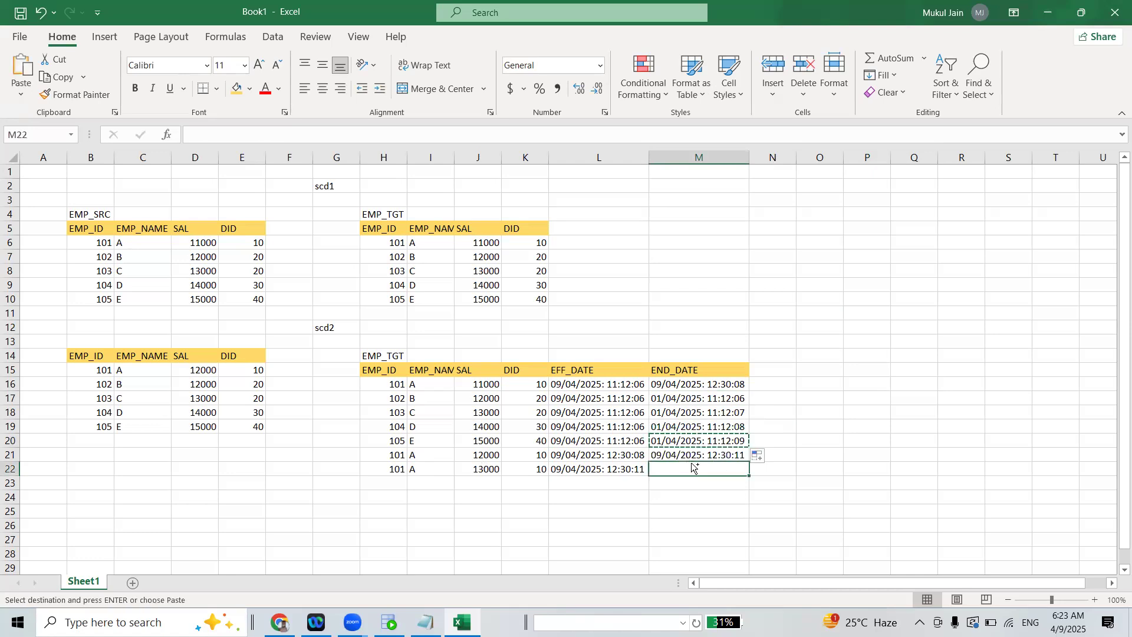
{"action": "key", "text": "ctrl+v"}
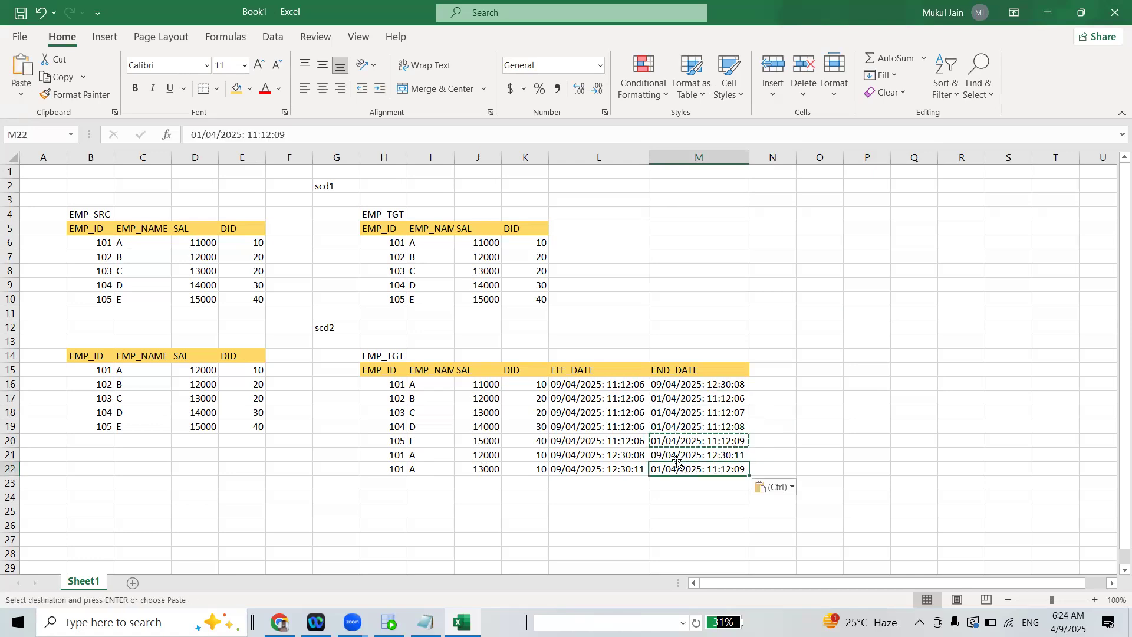
{"action": "left_click", "coordinate": [675, 457]}
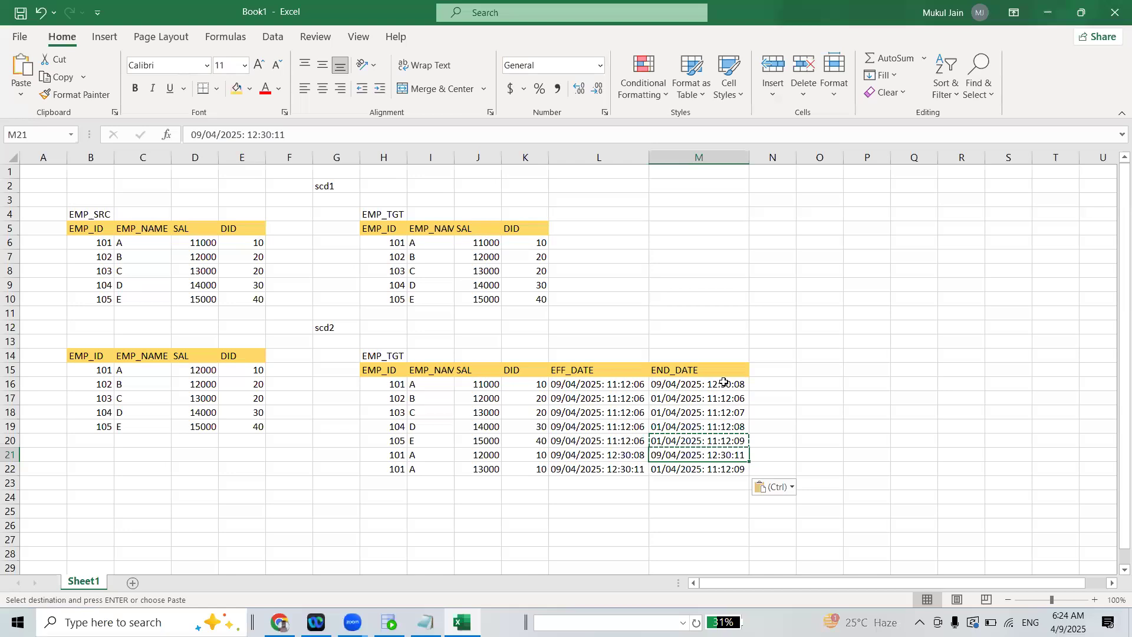
Copy the scd2 label from G12 to G23 below the SCD2 tables and change it to scd3
{"action": "left_click", "coordinate": [868, 367]}
{"action": "scroll", "coordinate": [1114, 239], "scroll_direction": "down", "scroll_amount": 1}
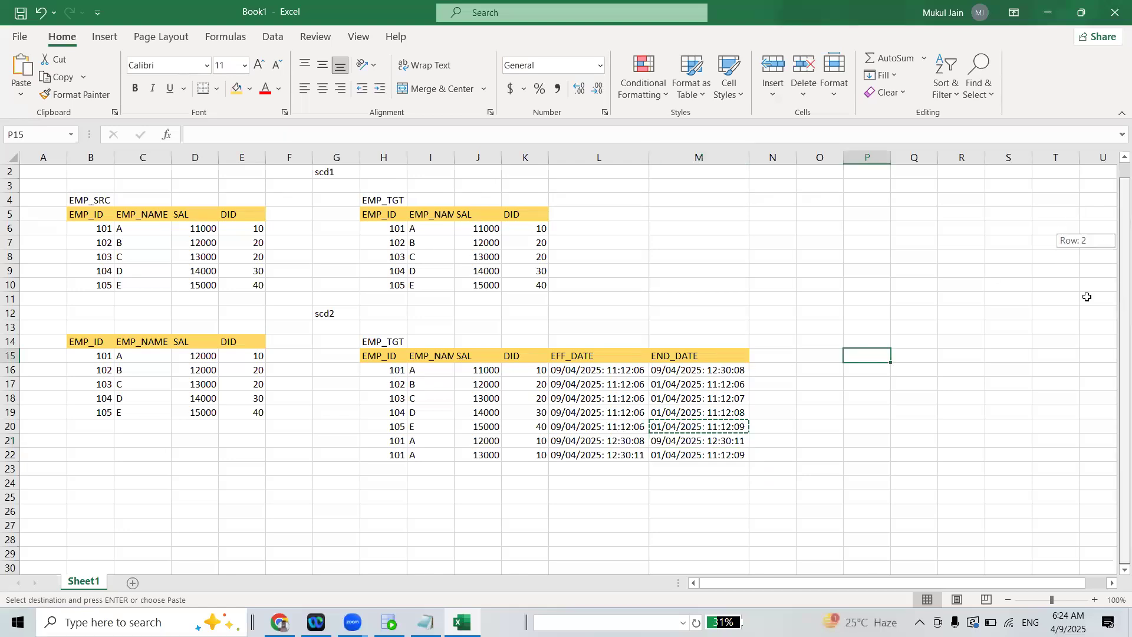
{"action": "left_click", "coordinate": [329, 314]}
{"action": "key", "text": "ctrl+c"}
{"action": "left_click", "coordinate": [325, 472]}
{"action": "key", "text": "ctrl+v"}
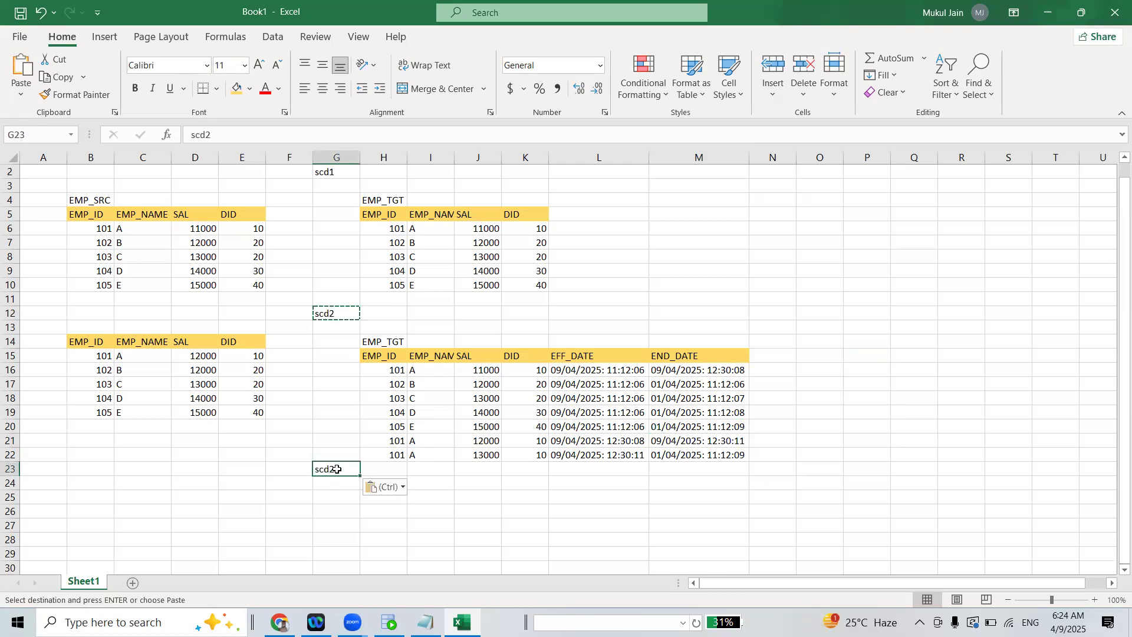
{"action": "double_click", "coordinate": [338, 469]}
{"action": "key", "text": "BackSpace"}
{"action": "type", "text": "3"}
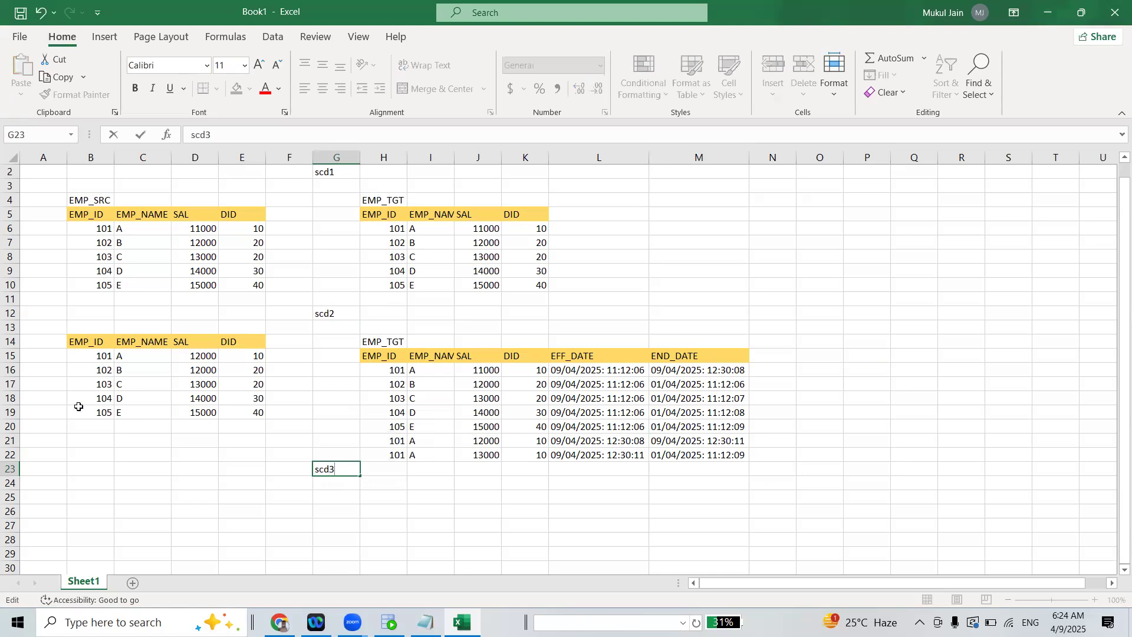
{"action": "key", "text": "Return"}
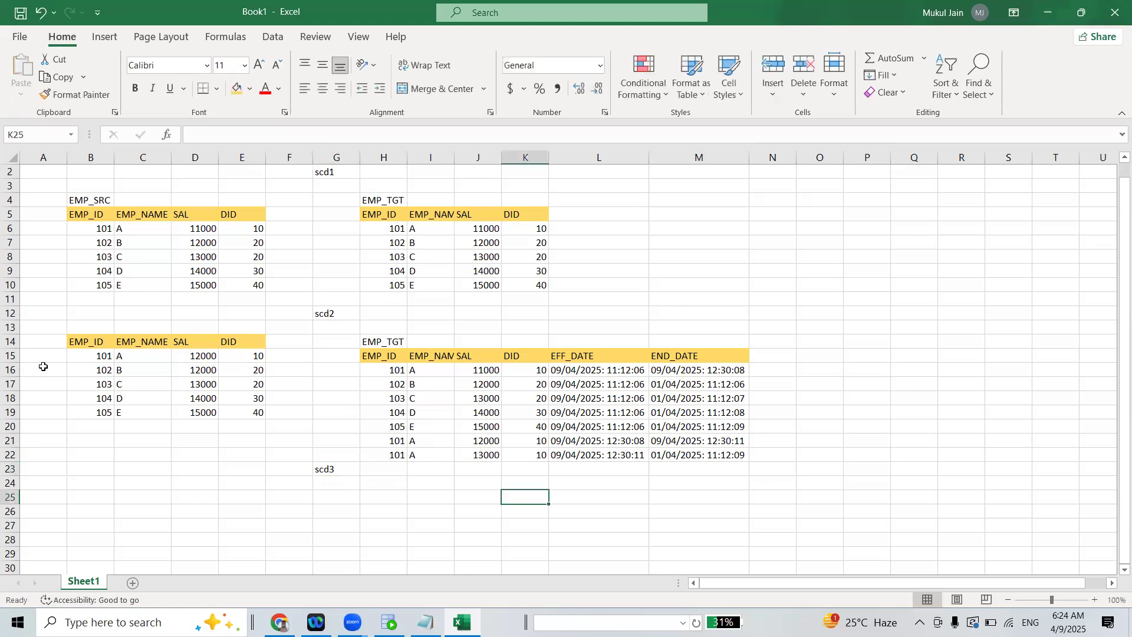
Copy the SCD2 source table B14:E19, including its header, to B26 under the scd3 label
{"action": "left_click_drag", "start_coordinate": [74, 344], "coordinate": [245, 412]}
{"action": "key", "text": "ctrl+c"}
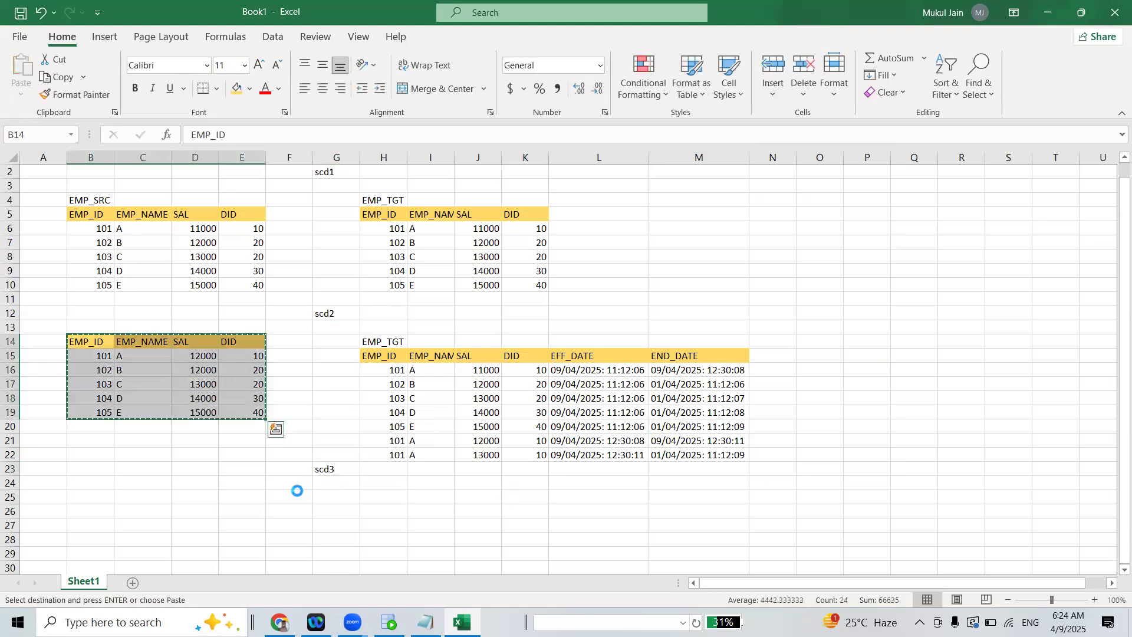
{"action": "left_click_drag", "start_coordinate": [96, 515], "coordinate": [196, 557]}
{"action": "left_click_drag", "start_coordinate": [279, 605], "coordinate": [298, 525]}
{"action": "key", "text": "ctrl+v"}
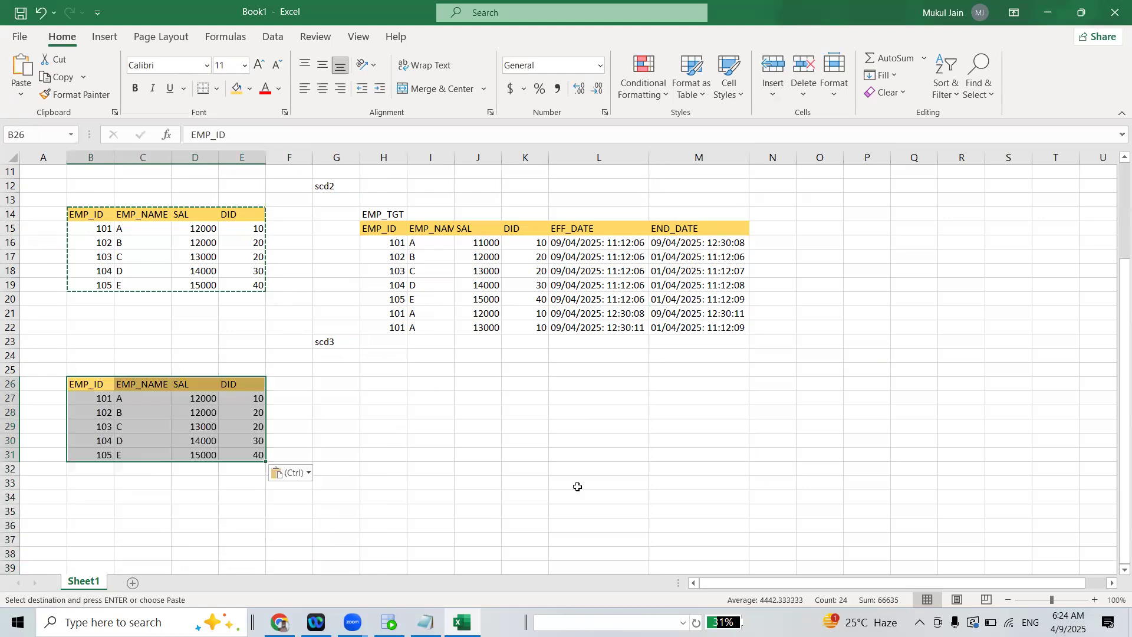
{"action": "left_click", "coordinate": [425, 622]}
{"action": "left_click_drag", "start_coordinate": [147, 230], "coordinate": [576, 236]}
{"action": "left_click", "coordinate": [1044, 9]}
{"action": "left_click_drag", "start_coordinate": [378, 314], "coordinate": [697, 316]}
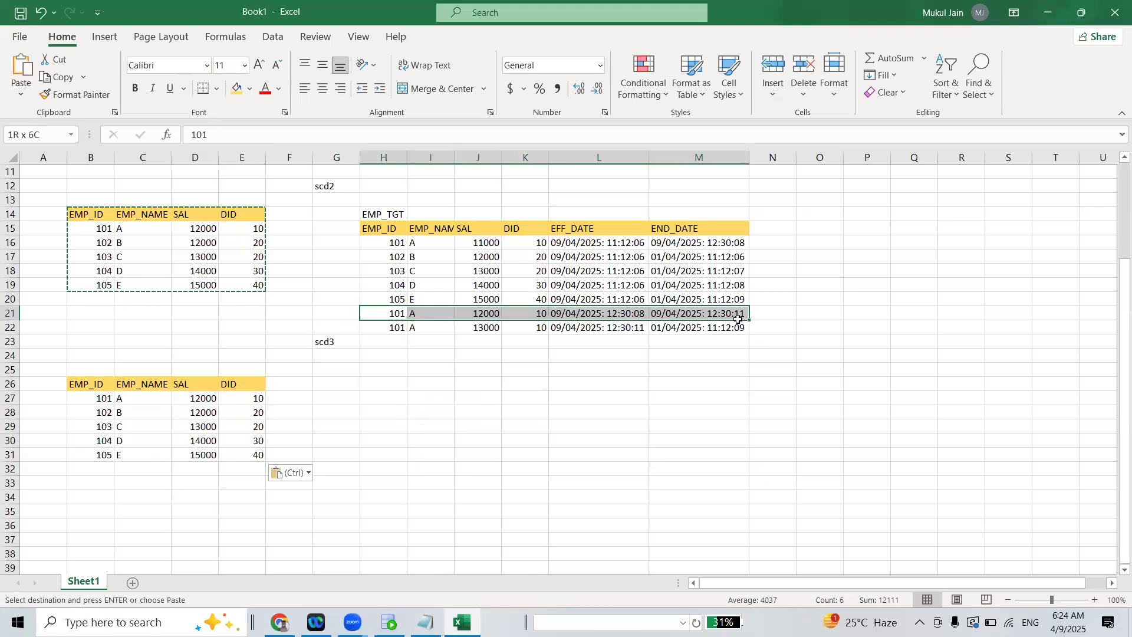
{"action": "left_click", "coordinate": [477, 451]}
Paste the copied employee table at H26 as the scd3 target and autofit column I to its EMP_NAME header
{"action": "left_click_drag", "start_coordinate": [377, 380], "coordinate": [610, 493]}
{"action": "key", "text": "ctrl+v"}
{"action": "left_click", "coordinate": [687, 410]}
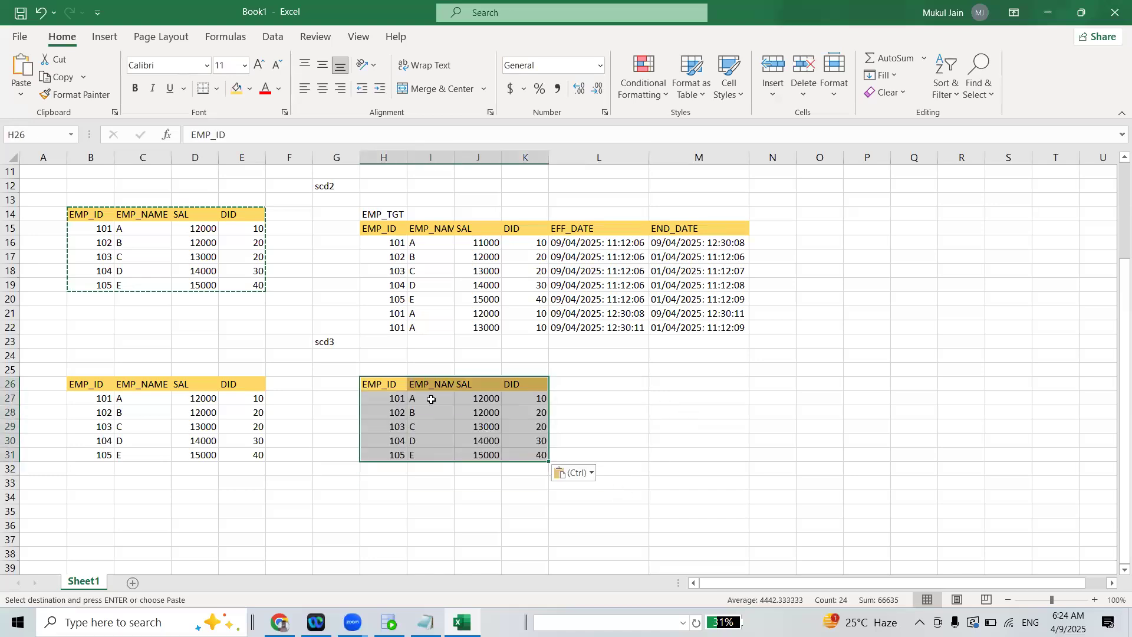
{"action": "double_click", "coordinate": [454, 157]}
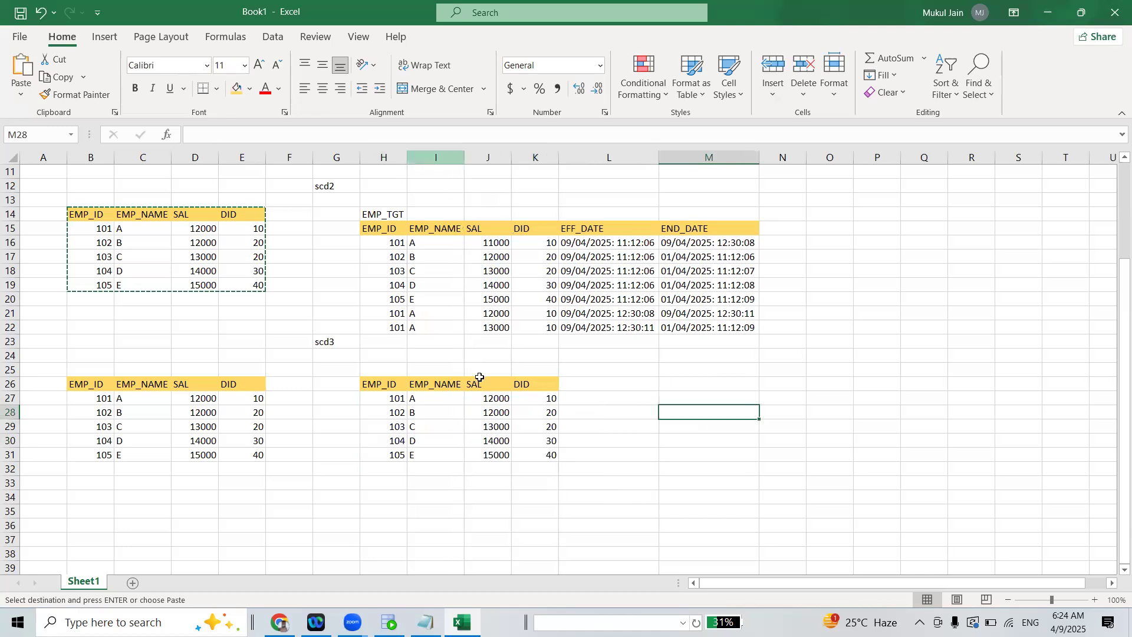
{"action": "double_click", "coordinate": [147, 384]}
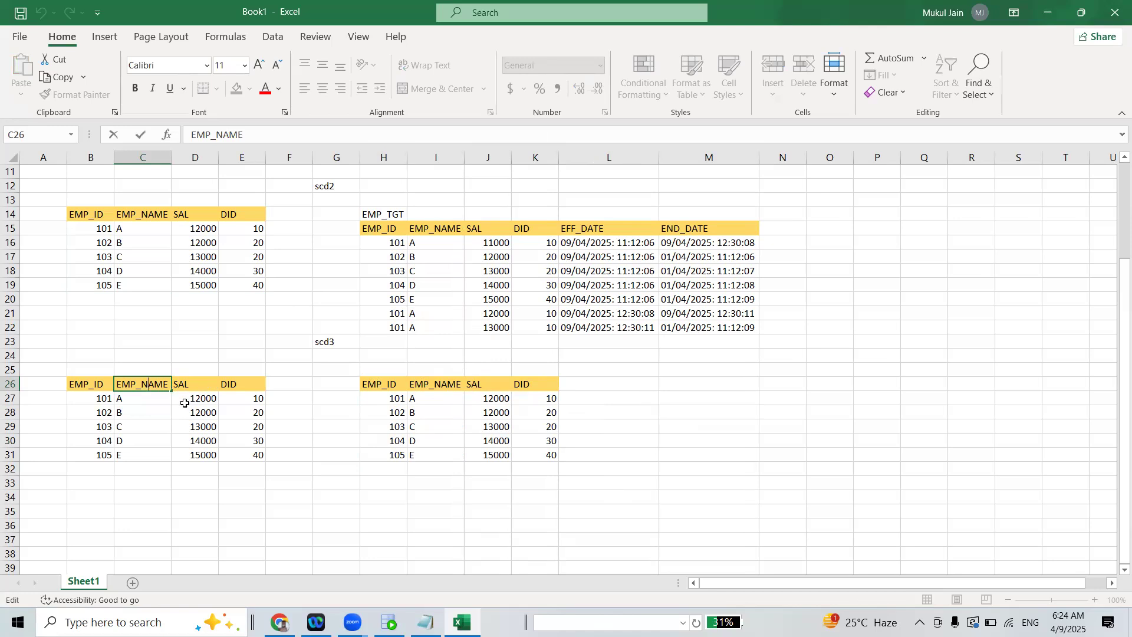
{"action": "left_click_drag", "start_coordinate": [88, 395], "coordinate": [97, 454]}
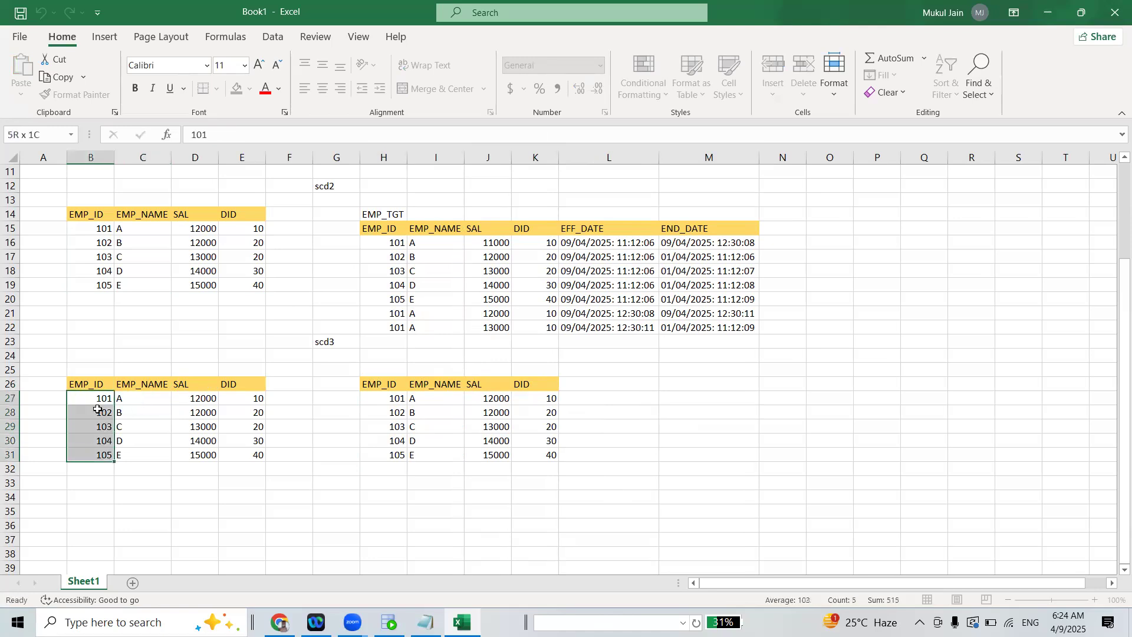
{"action": "left_click_drag", "start_coordinate": [81, 371], "coordinate": [106, 447]}
{"action": "left_click_drag", "start_coordinate": [127, 372], "coordinate": [147, 452]}
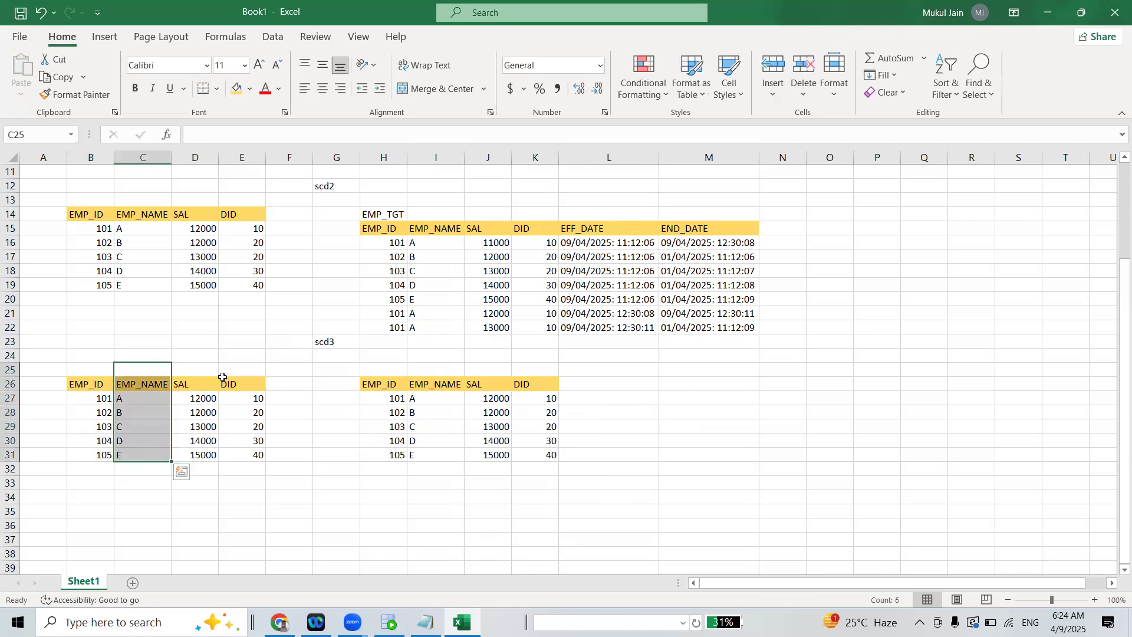
{"action": "left_click_drag", "start_coordinate": [204, 370], "coordinate": [257, 460]}
Insert an entire column before the SAL column of the scd3 target table
{"action": "left_click", "coordinate": [488, 383]}
{"action": "right_click", "coordinate": [502, 384]}
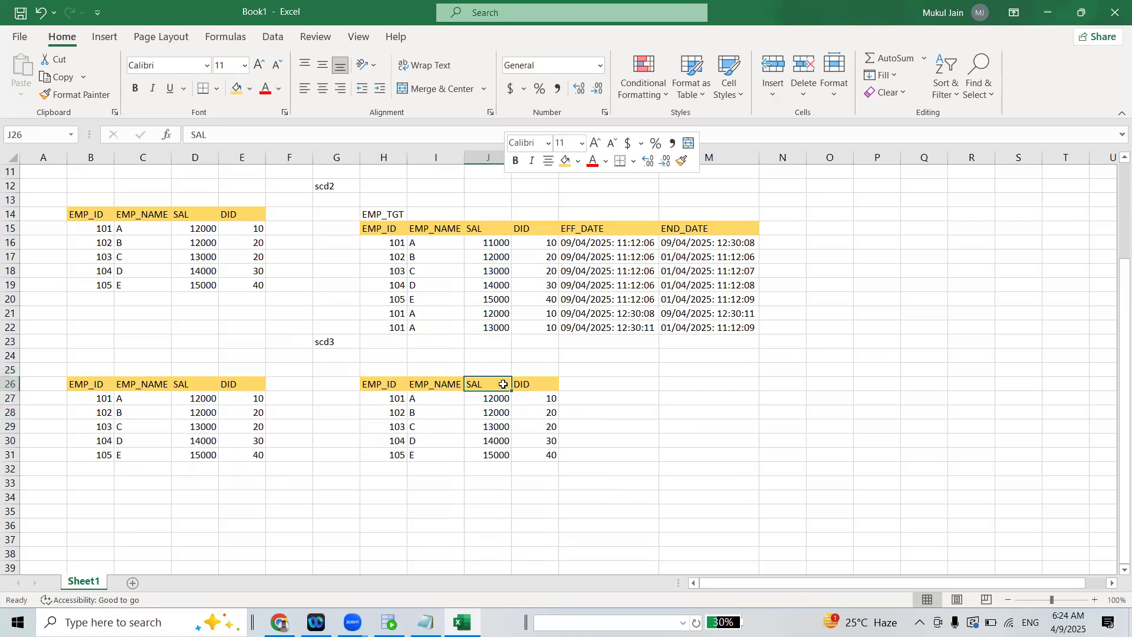
{"action": "left_click", "coordinate": [589, 342]}
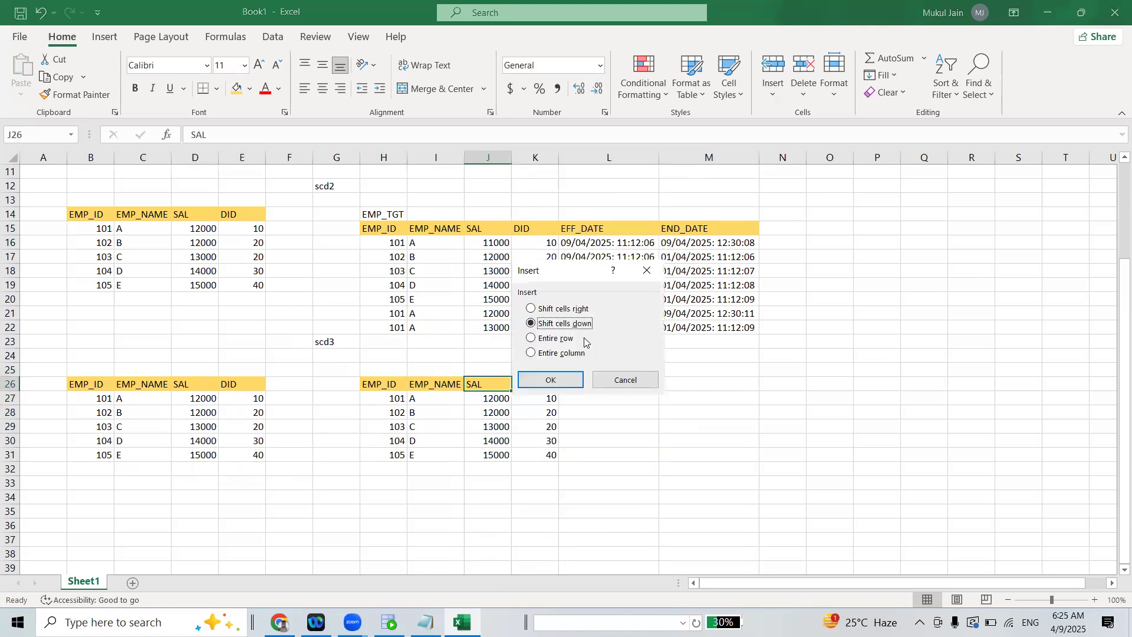
{"action": "left_click", "coordinate": [550, 353]}
{"action": "left_click", "coordinate": [550, 379]}
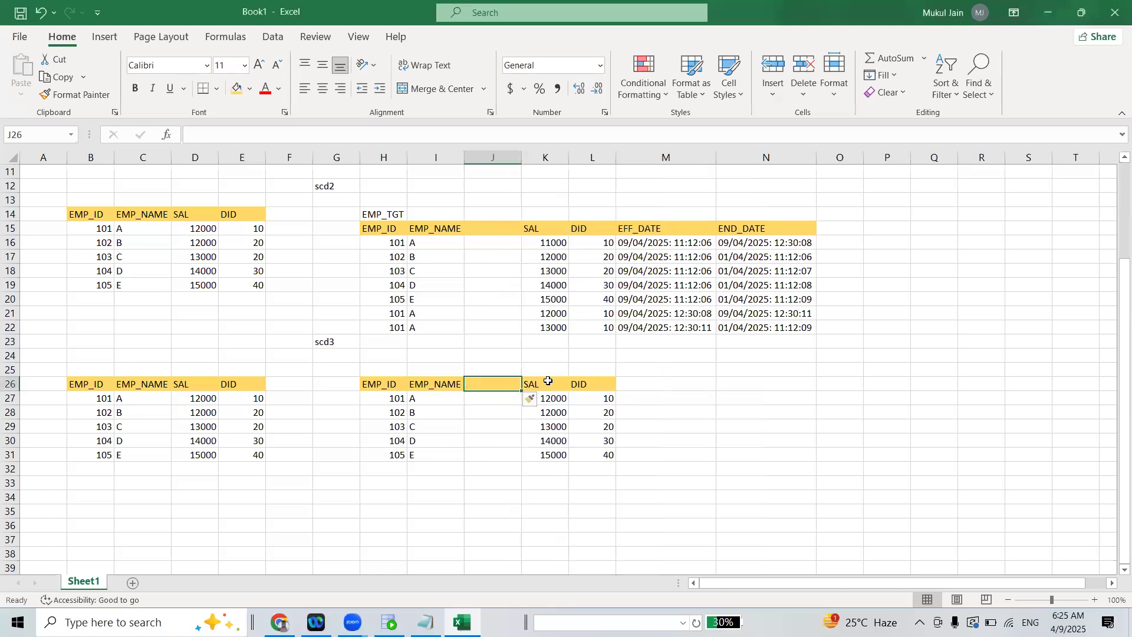
Copy the scd3 target's SAL header and values from K26:K31 into the blank column J26:J31
{"action": "left_click_drag", "start_coordinate": [551, 390], "coordinate": [495, 460]}
{"action": "key", "text": "ctrl+c"}
{"action": "left_click", "coordinate": [482, 384]}
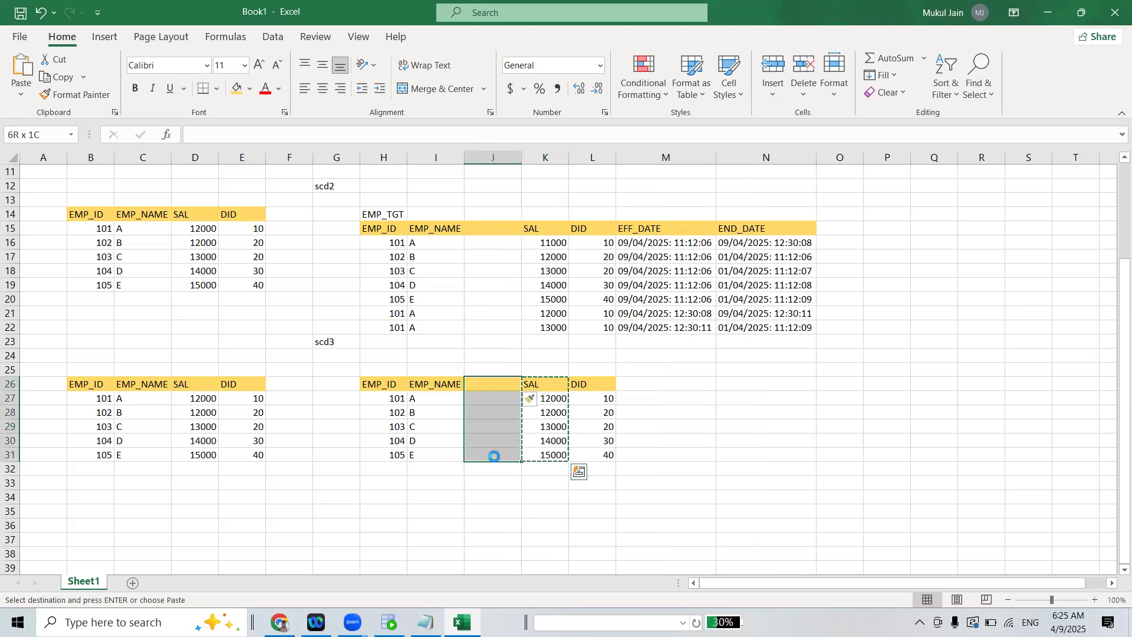
{"action": "key", "text": "ctrl+v"}
Rename the second SAL header in K26 of the scd3 target table as PREV_SAL
{"action": "double_click", "coordinate": [542, 389]}
{"action": "double_click", "coordinate": [531, 386]}
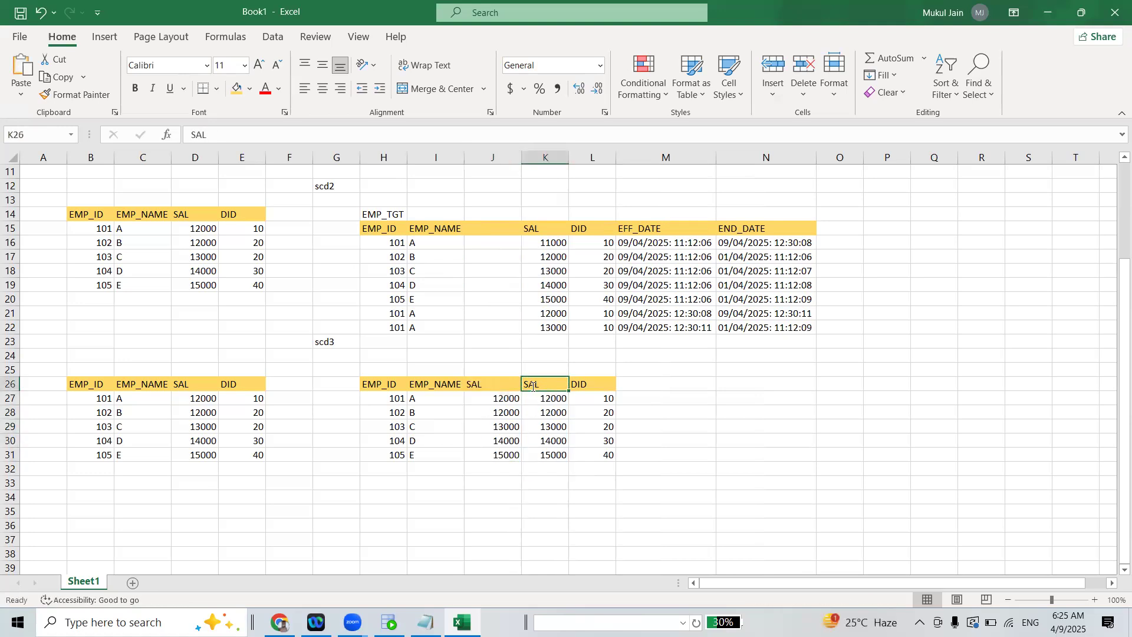
{"action": "key", "text": "Home"}
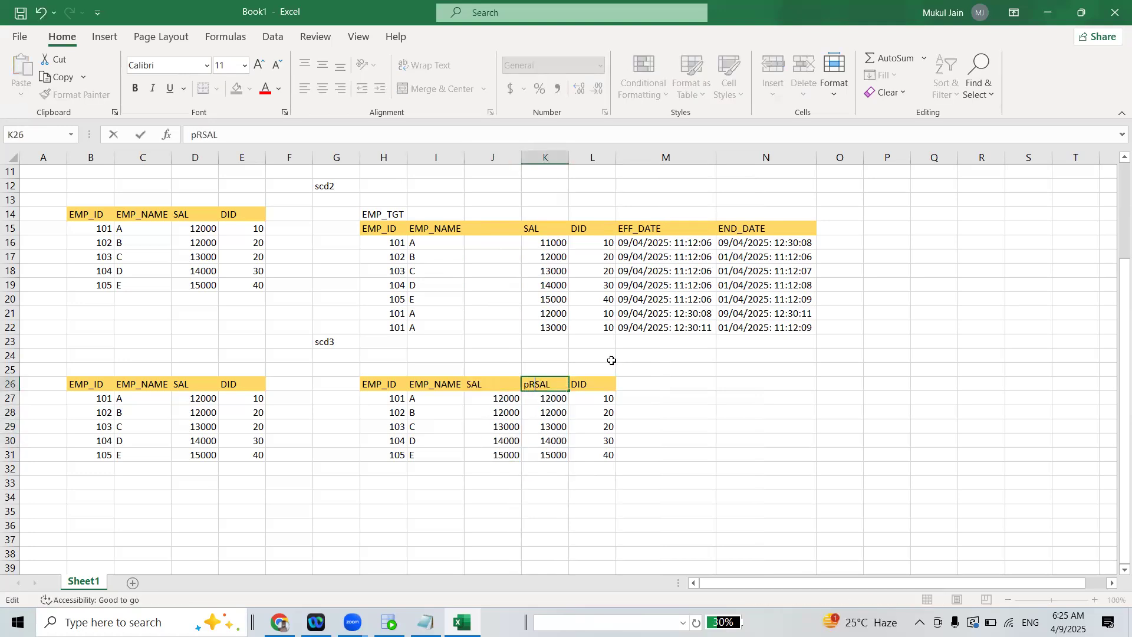
{"action": "type", "text": "Pre"}
{"action": "key", "text": "BackSpace"}
{"action": "key", "text": "BackSpace"}
{"action": "key", "text": "BackSpace"}
{"action": "type", "text": "PREV_"}
Clear the salary values K27:K31 under the PREV_SAL header
{"action": "left_click_drag", "start_coordinate": [550, 400], "coordinate": [556, 457]}
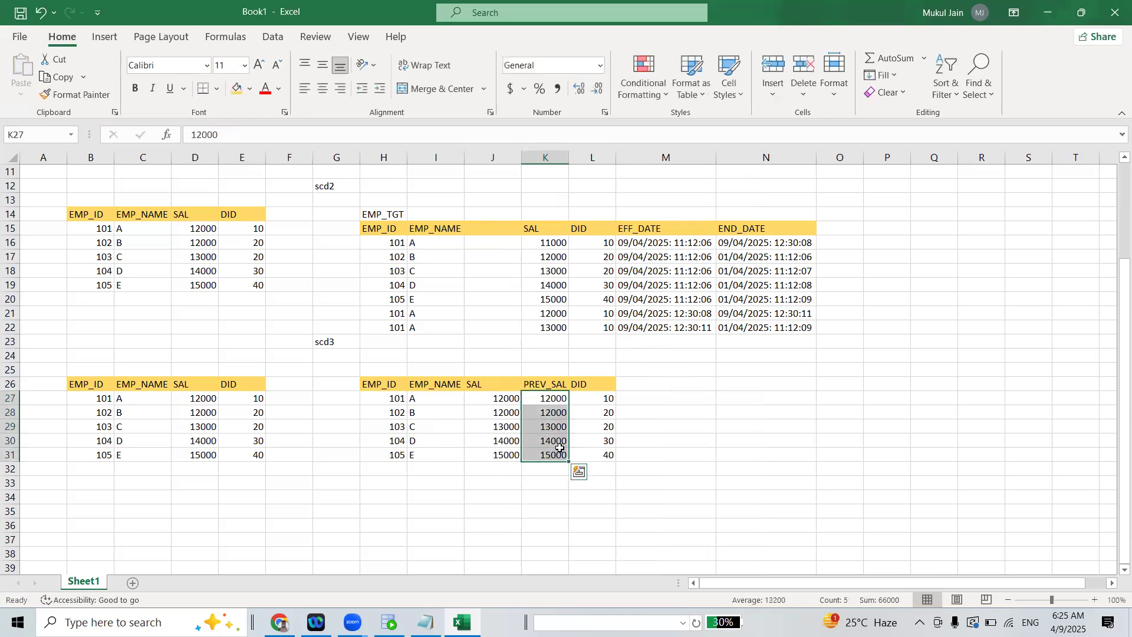
{"action": "key", "text": "Delete"}
{"action": "left_click", "coordinate": [643, 426]}
Copy the PREV_SAL header to M26 beside DID and change its text to PREV_DID
{"action": "left_click", "coordinate": [645, 382]}
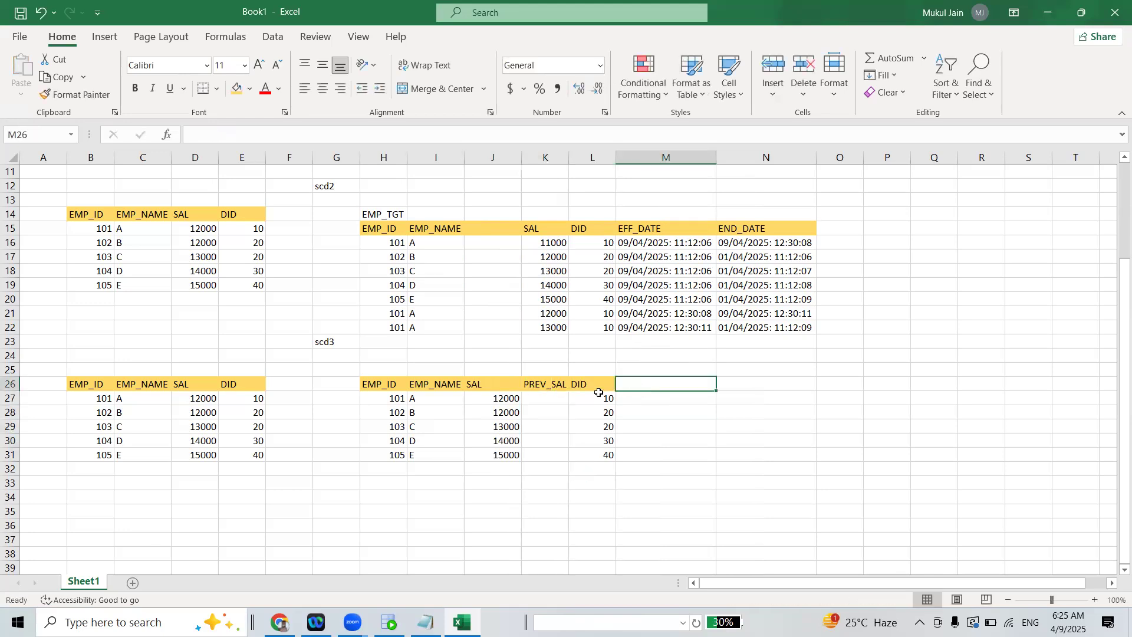
{"action": "left_click", "coordinate": [599, 396]}
{"action": "left_click", "coordinate": [558, 385]}
{"action": "key", "text": "ctrl+c"}
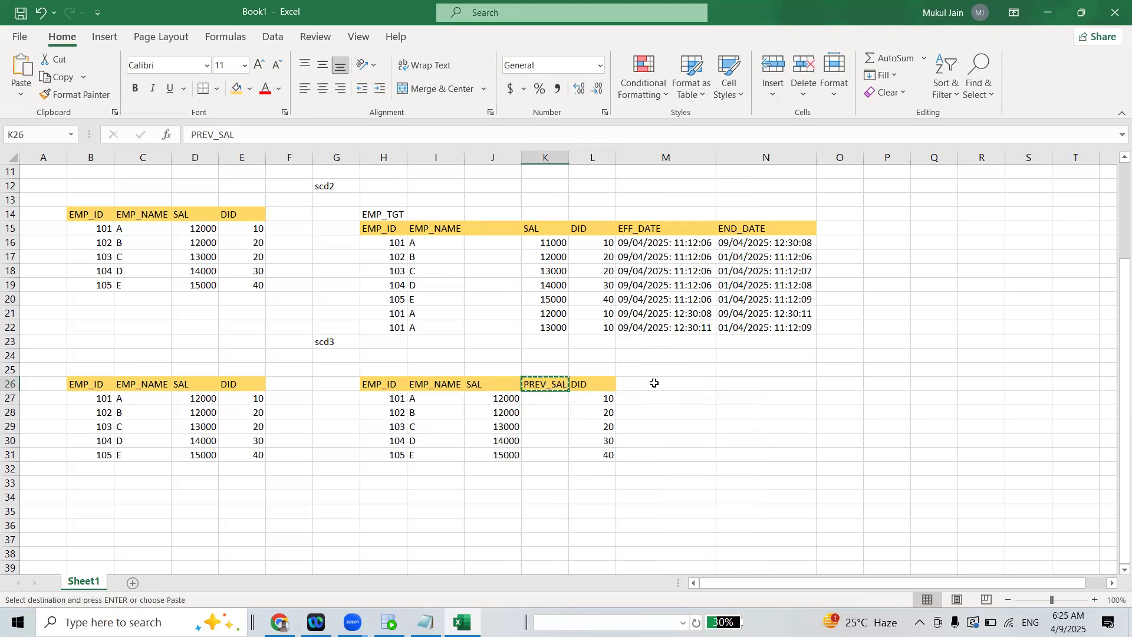
{"action": "left_click", "coordinate": [655, 384]}
{"action": "key", "text": "ctrl+v"}
{"action": "double_click", "coordinate": [659, 383]}
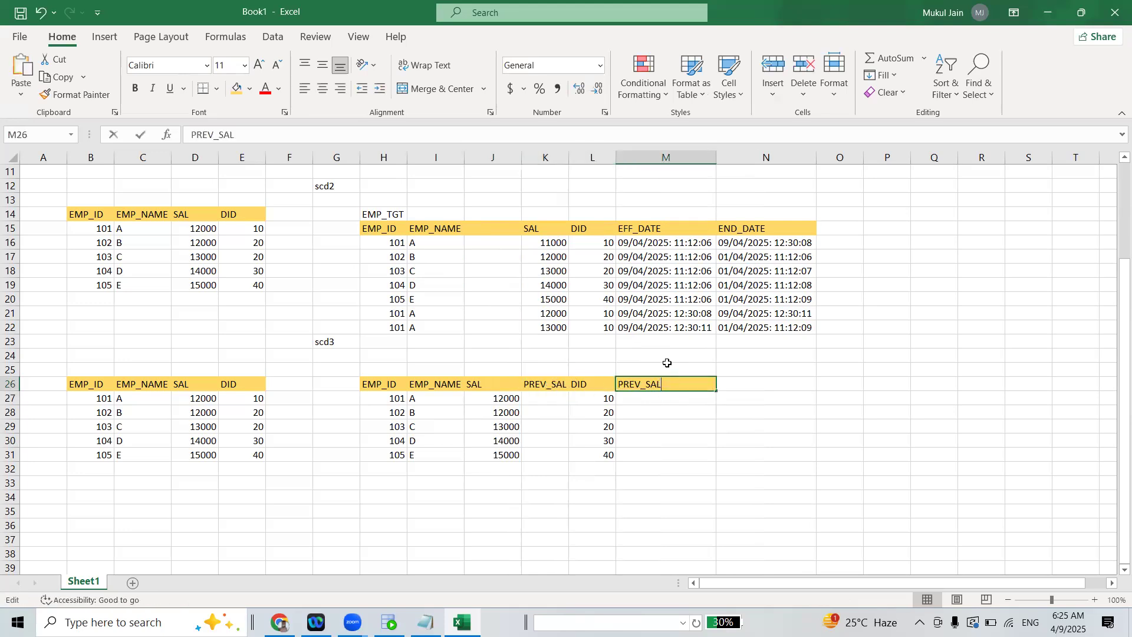
{"action": "type", "text": "DID"}
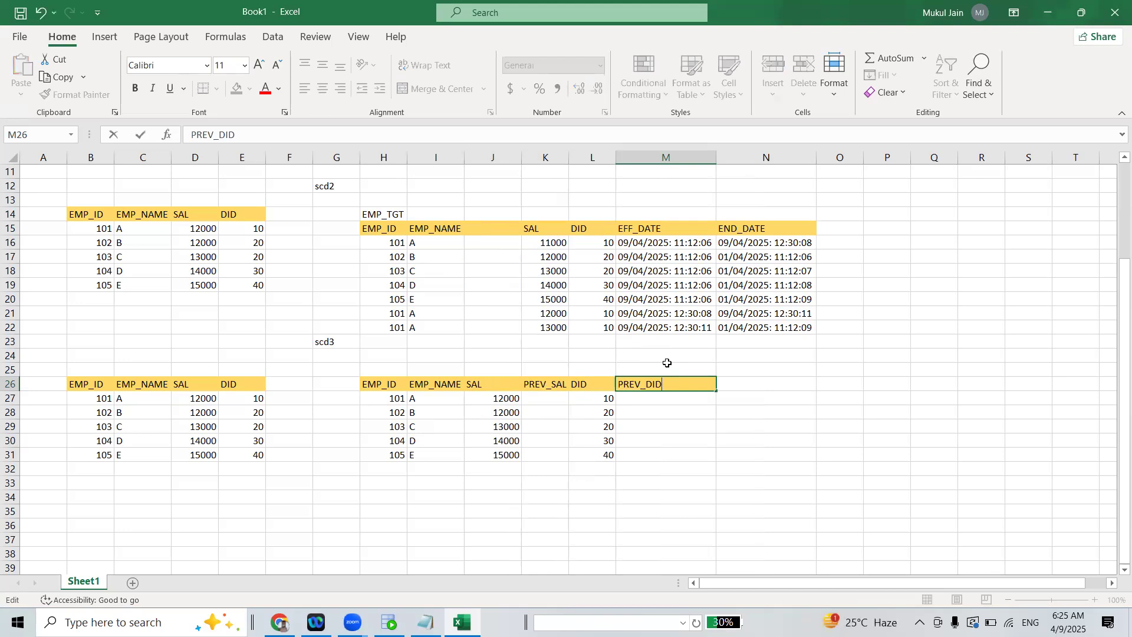
{"action": "left_click", "coordinate": [649, 454]}
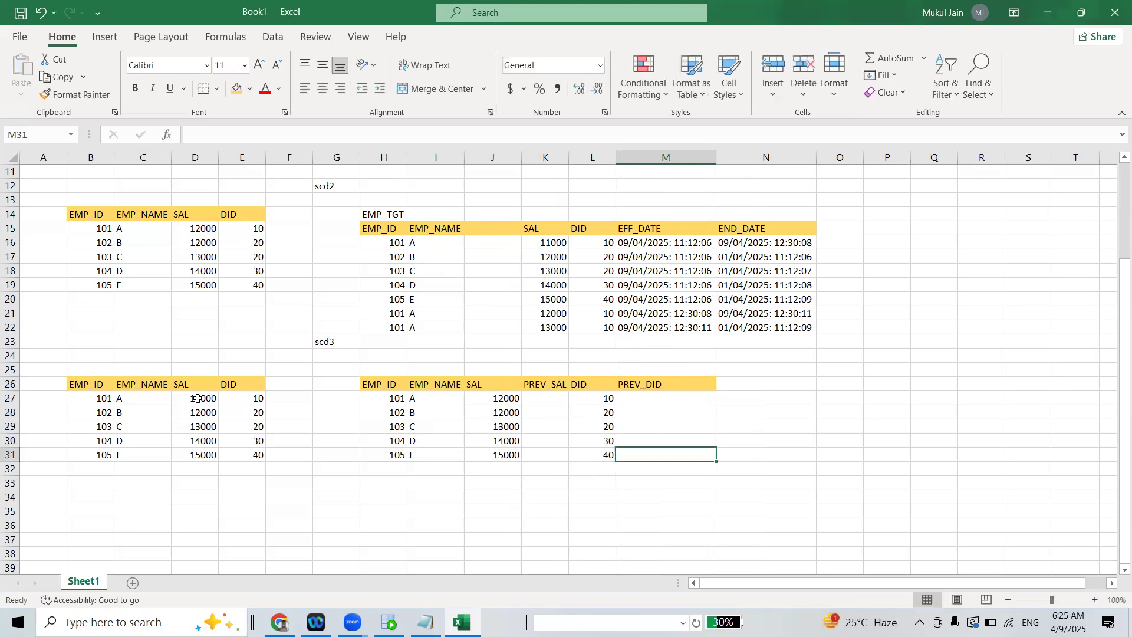
Set employee 101's scd3 source SAL in D27 to 13000 and copy the target SAL from J27 into PREV_SAL cell K27
{"action": "double_click", "coordinate": [198, 399]}
{"action": "key", "text": "BackSpace"}
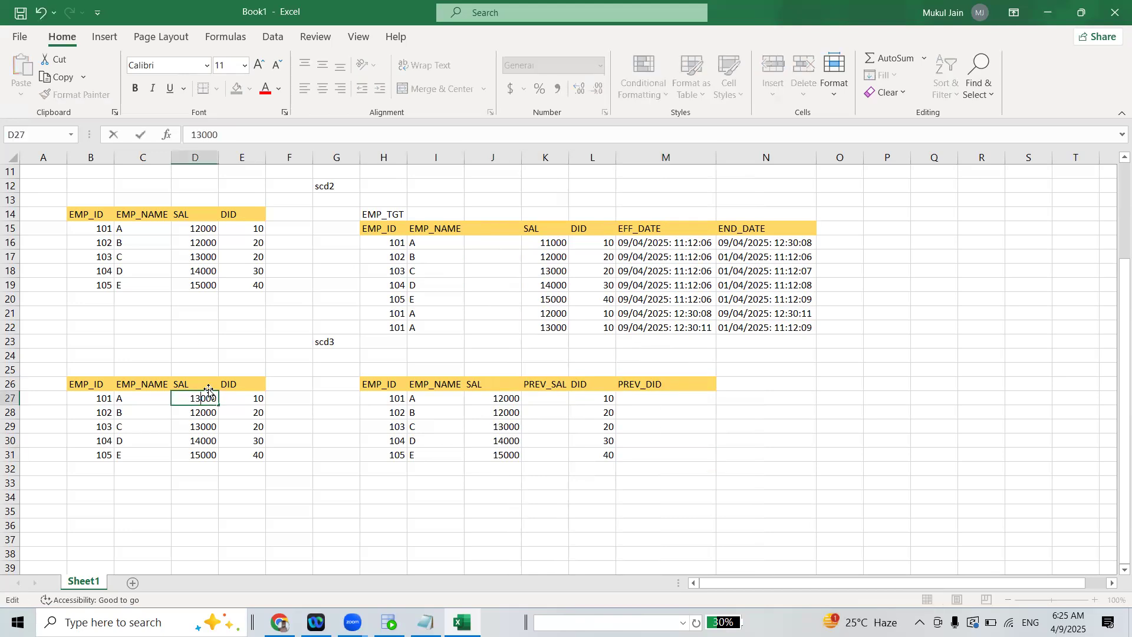
{"action": "left_click", "coordinate": [531, 409]}
{"action": "key", "text": "Up"}
{"action": "key", "text": "Left"}
{"action": "key", "text": "ctrl+c"}
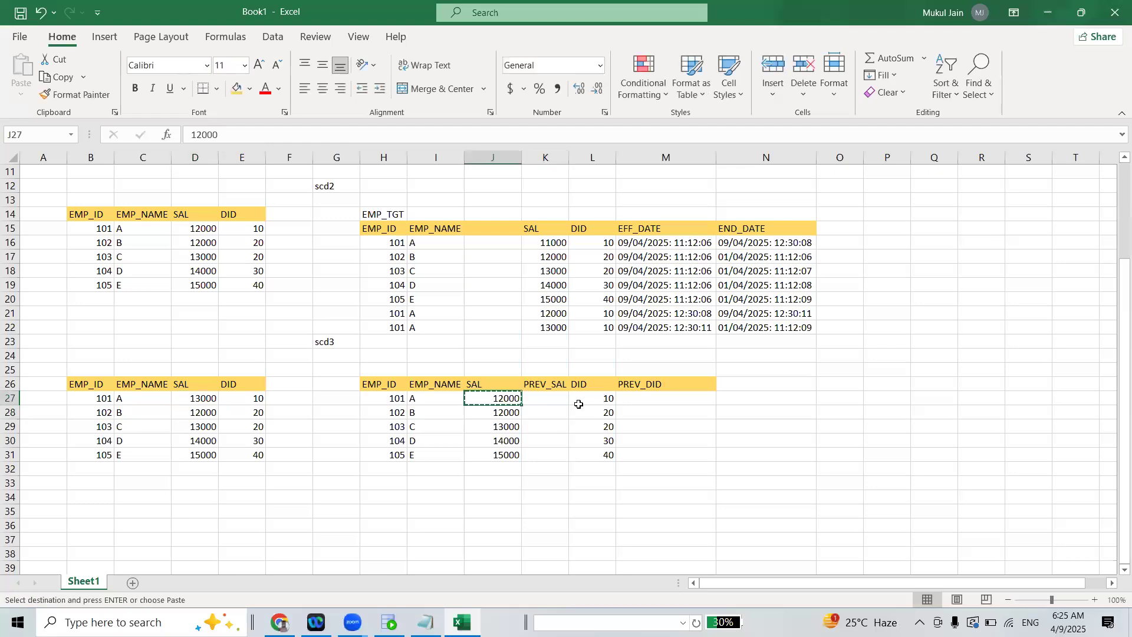
{"action": "key", "text": "Right"}
{"action": "key", "text": "ctrl+v"}
Set employee 101's SAL in J27 of the scd3 target table to 13000
{"action": "double_click", "coordinate": [503, 398]}
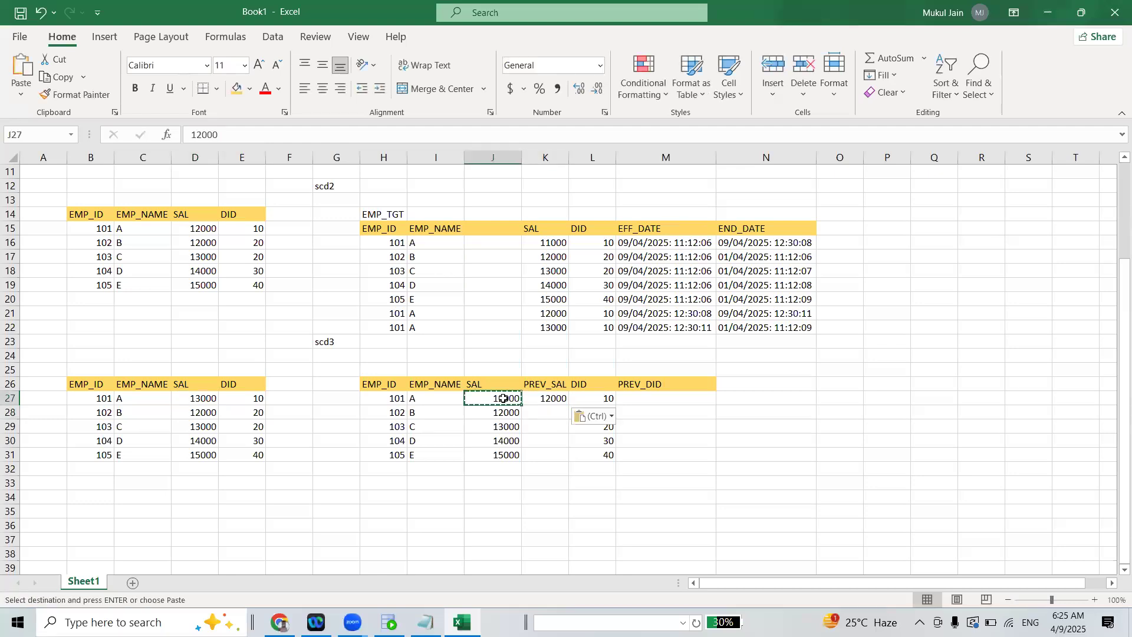
{"action": "key", "text": "BackSpace"}
{"action": "type", "text": "3"}
{"action": "left_click", "coordinate": [575, 467]}
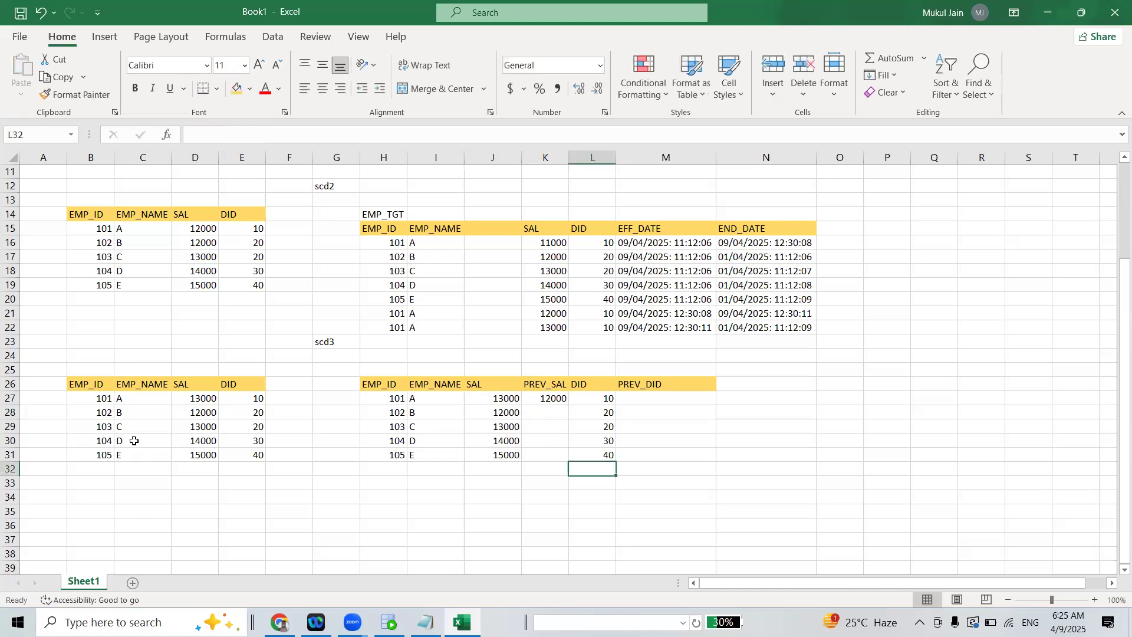
Set employee 101's SAL in D27 of the scd3 source table to 14000
{"action": "double_click", "coordinate": [201, 398]}
{"action": "key", "text": "Delete"}
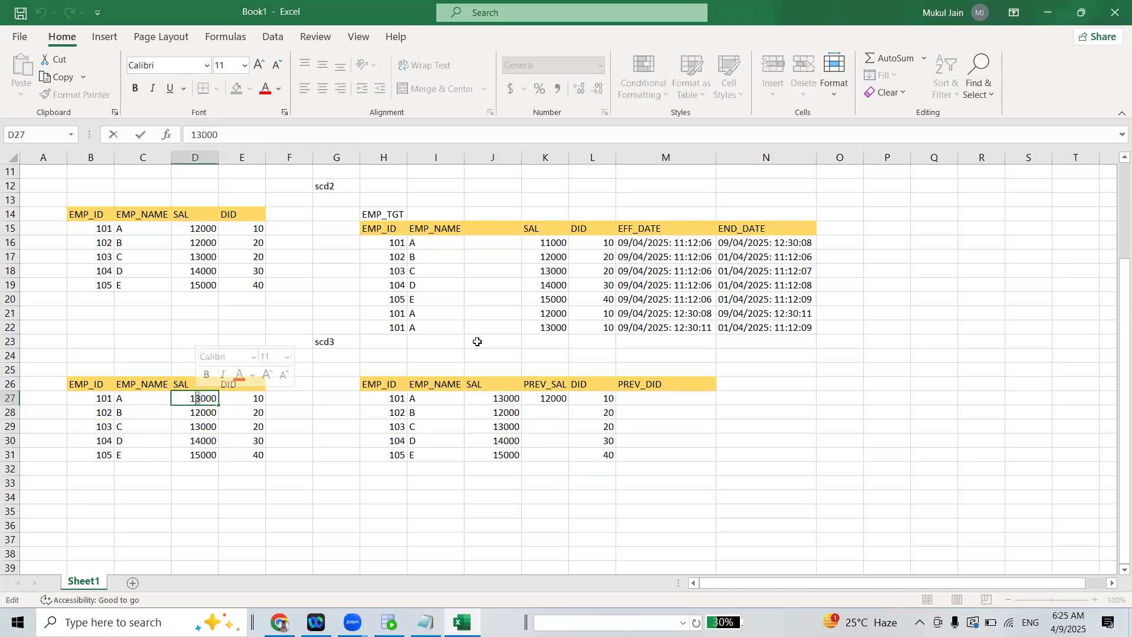
{"action": "type", "text": "4"}
{"action": "left_click", "coordinate": [478, 341]}
Set employee 101's PREV_SAL in K27 of the scd3 target table to 13000
{"action": "left_click", "coordinate": [557, 399]}
{"action": "double_click", "coordinate": [547, 397]}
{"action": "type", "text": "13000"}
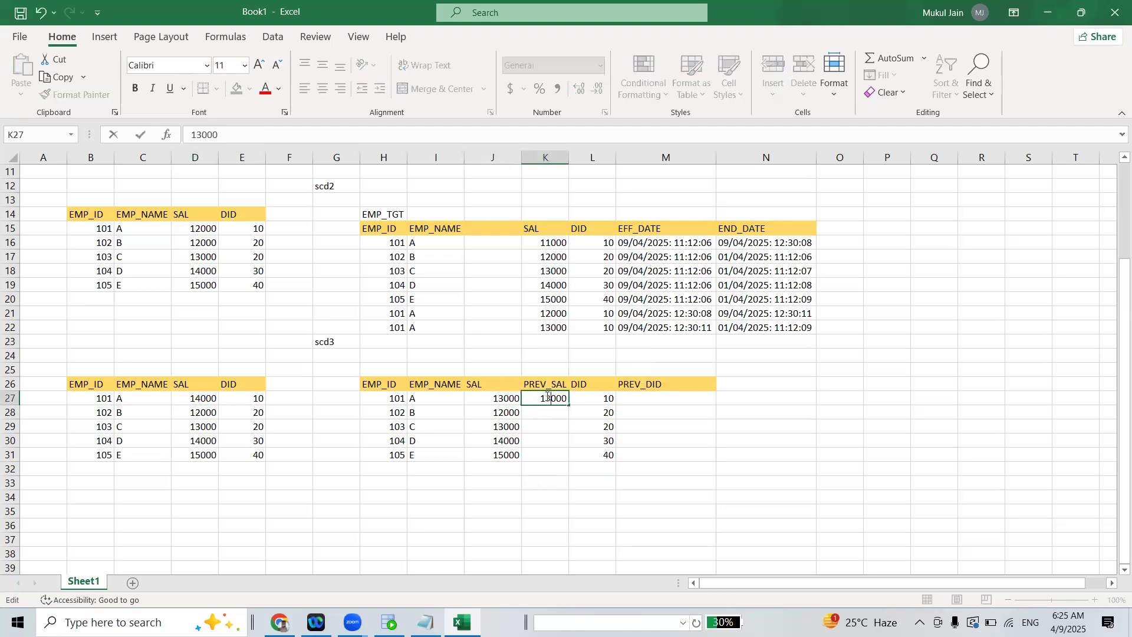
Set employee 101's SAL in J27 of the scd3 target table to 14000
{"action": "left_click", "coordinate": [506, 397]}
{"action": "double_click", "coordinate": [507, 396]}
{"action": "key", "text": "BackSpace"}
{"action": "type", "text": "4"}
{"action": "left_click", "coordinate": [662, 439]}
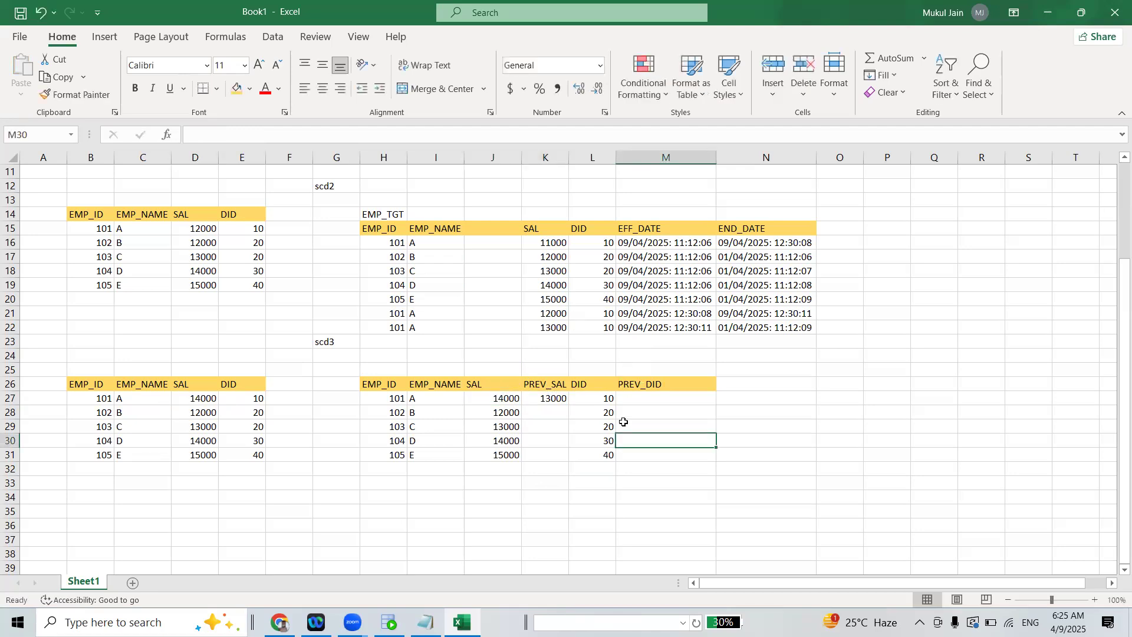
Review the scd1, scd2 and scd3 source and target tables, comparing the structure of each SCD type
{"action": "left_click_drag", "start_coordinate": [1116, 294], "coordinate": [1114, 218]}
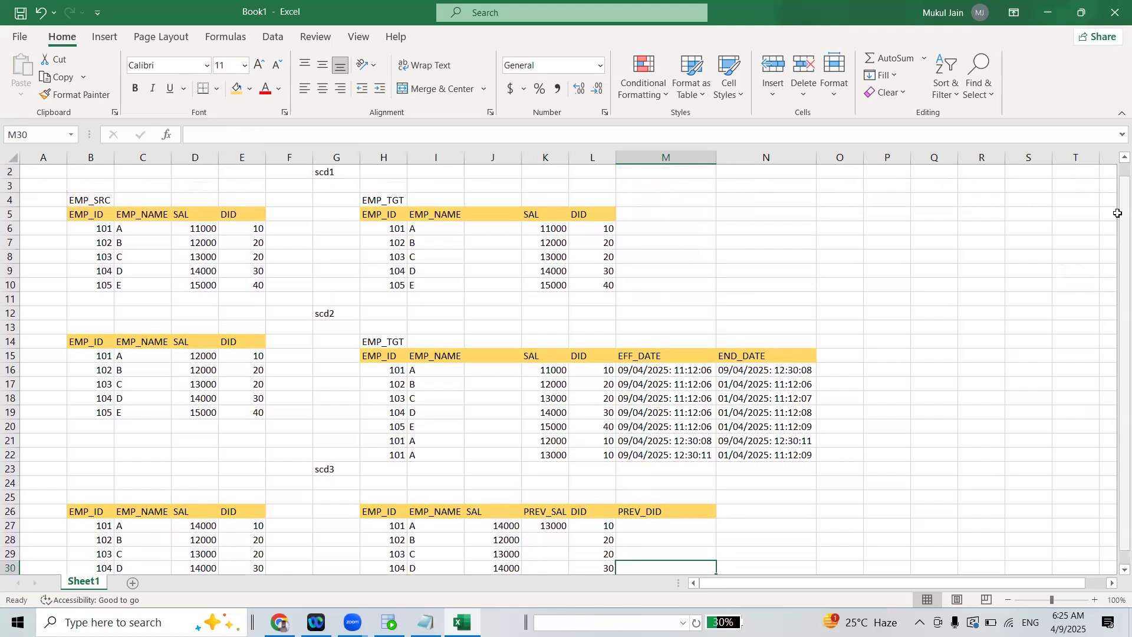
{"action": "left_click", "coordinate": [825, 290]}
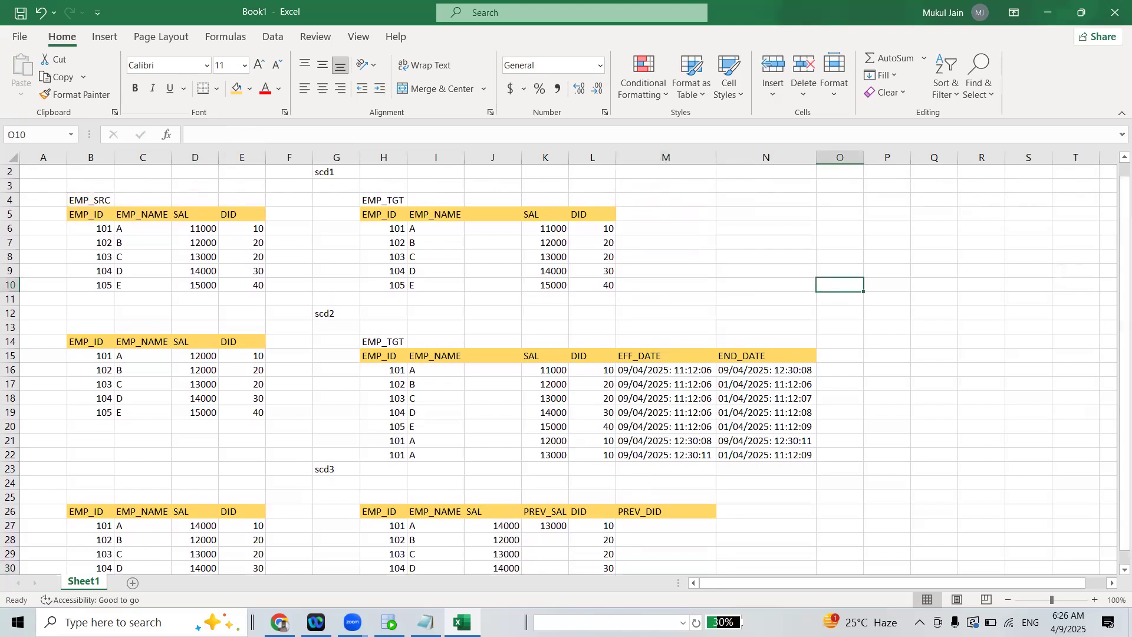
{"action": "left_click", "coordinate": [351, 618]}
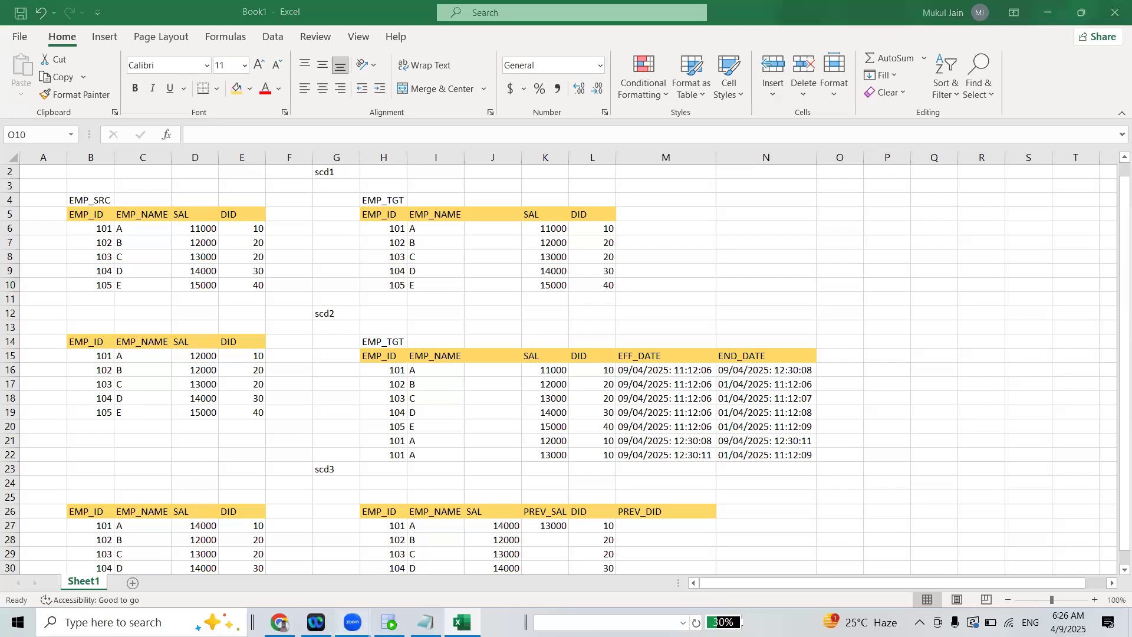
{"action": "left_click", "coordinate": [400, 546]}
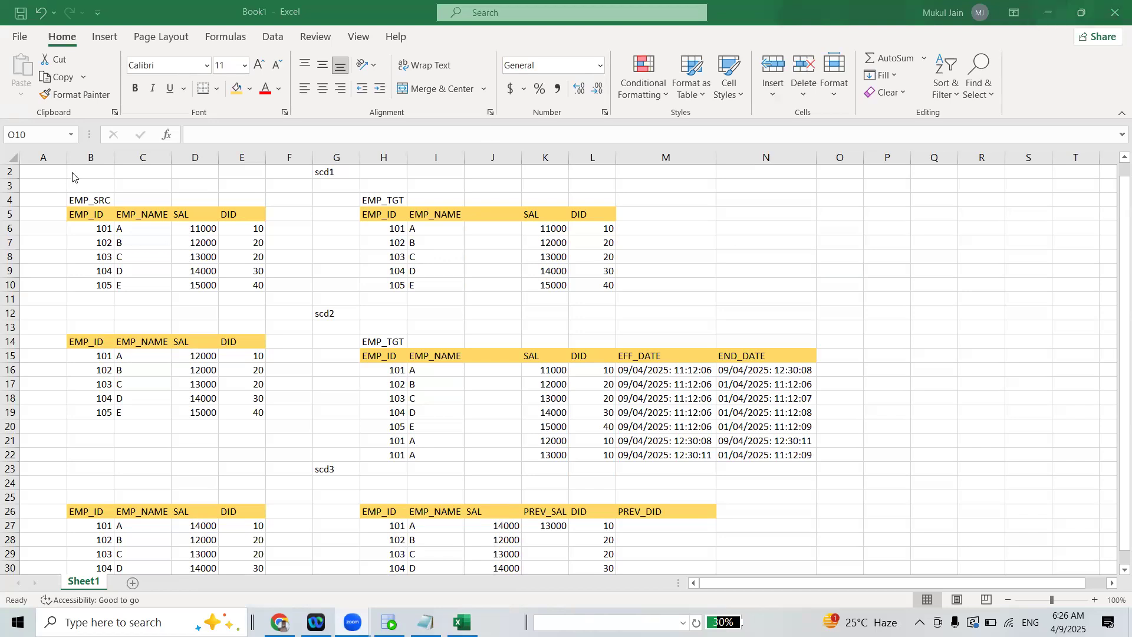
{"action": "left_click", "coordinate": [601, 284]}
{"action": "left_click_drag", "start_coordinate": [379, 235], "coordinate": [83, 188]}
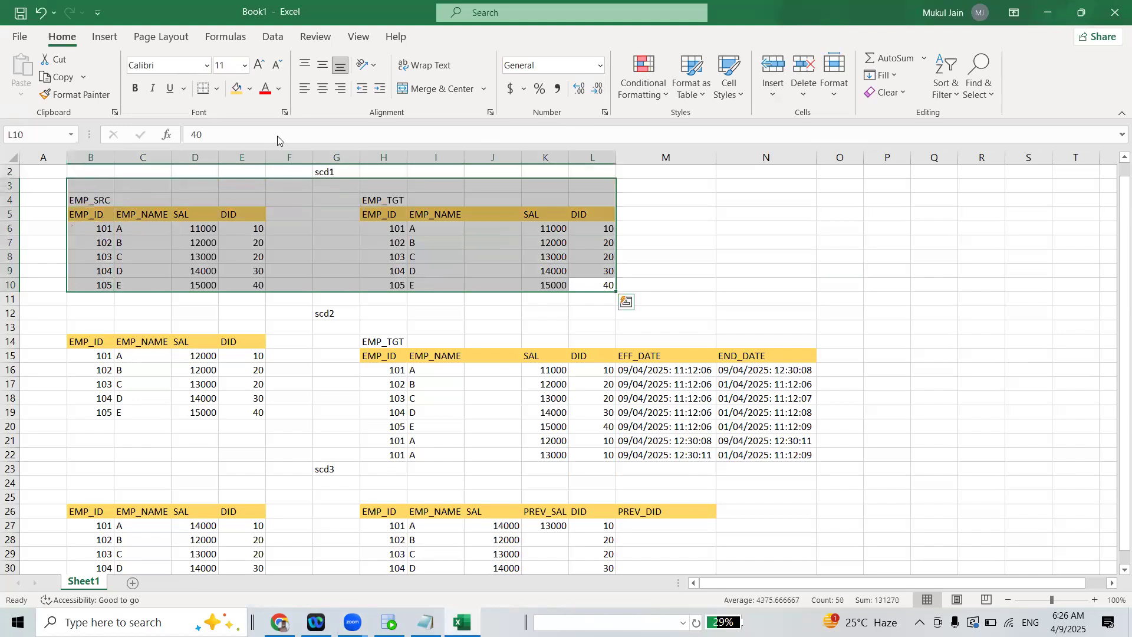
{"action": "left_click_drag", "start_coordinate": [74, 309], "coordinate": [744, 555]}
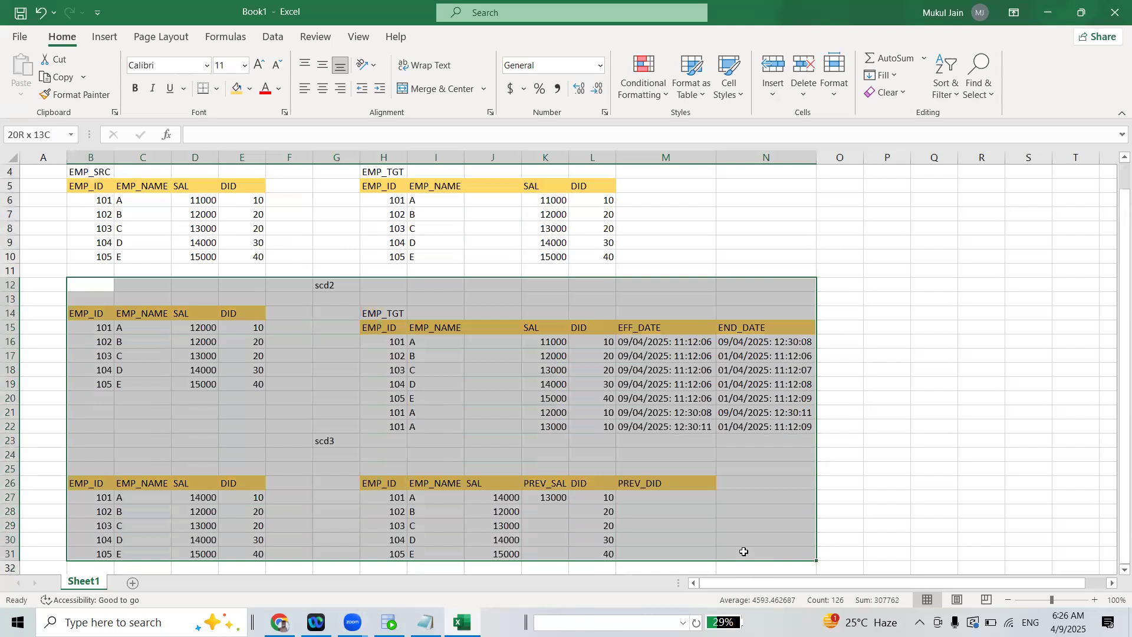
{"action": "left_click", "coordinate": [875, 341]}
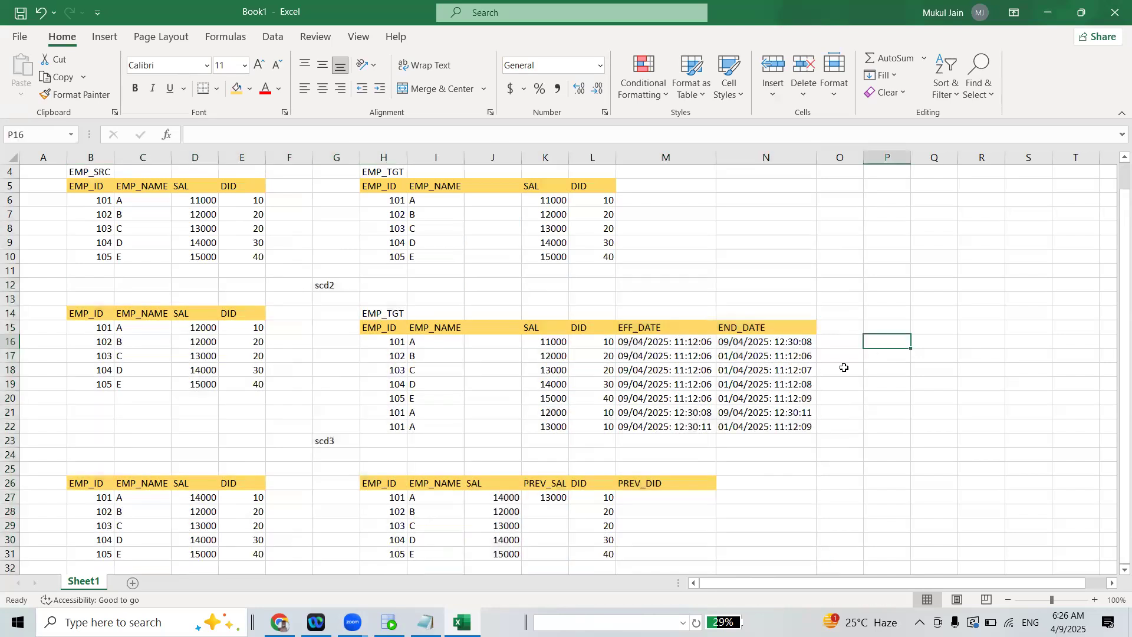
{"action": "left_click_drag", "start_coordinate": [70, 439], "coordinate": [710, 528]}
{"action": "left_click_drag", "start_coordinate": [840, 240], "coordinate": [101, 400]}
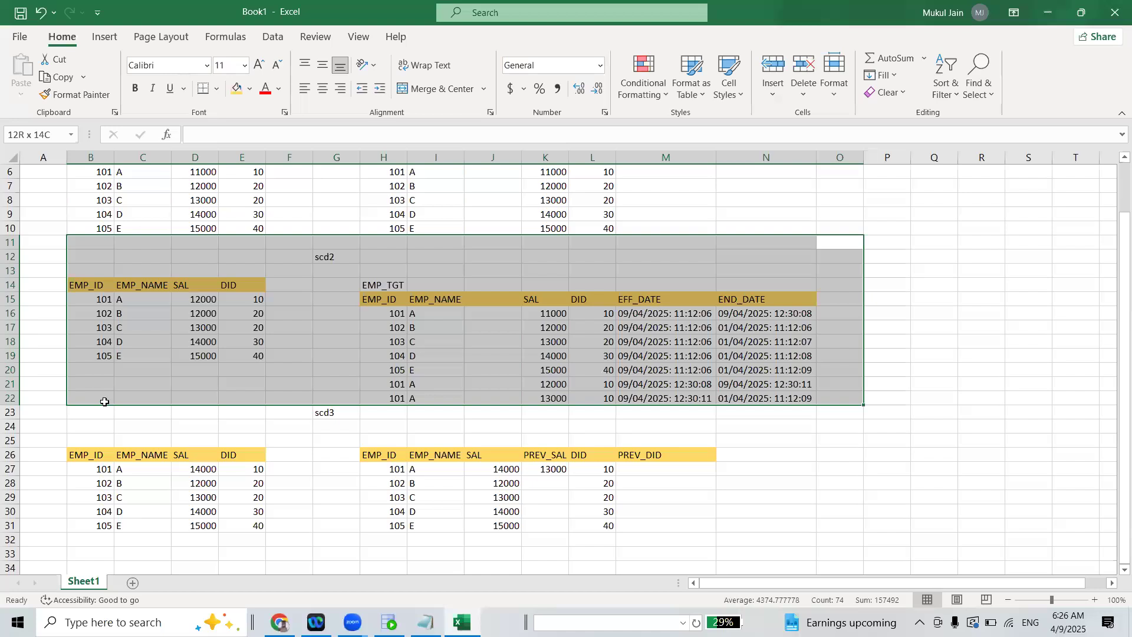
{"action": "left_click", "coordinate": [736, 270]}
{"action": "left_click_drag", "start_coordinate": [799, 244], "coordinate": [105, 405]}
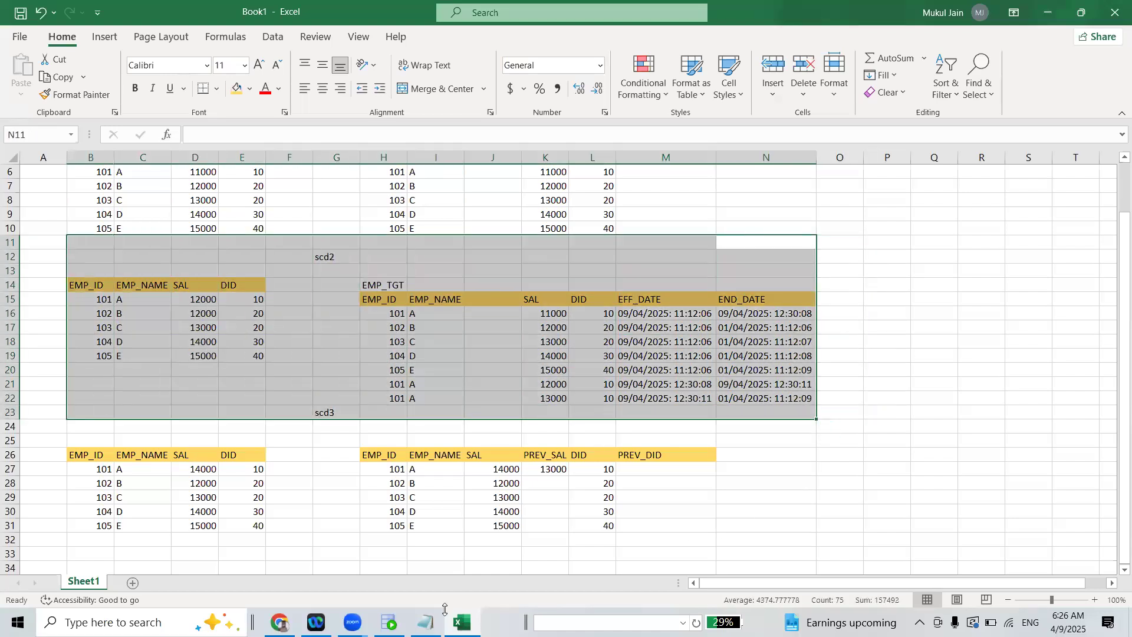
Switch to the Notepad notes and add FLAG, VERSION and DATE on separate lines below the SCD TYPE 3 definition
{"action": "left_click", "coordinate": [426, 622]}
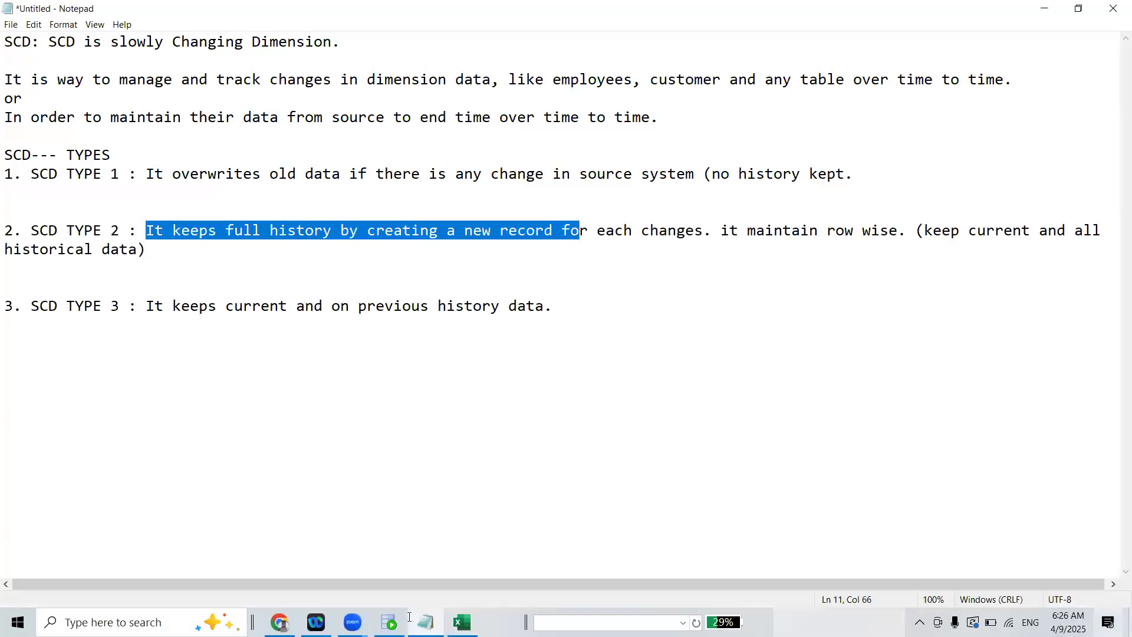
{"action": "left_click", "coordinate": [521, 331]}
{"action": "key", "text": "Return"}
{"action": "key", "text": "Return"}
{"action": "type", "text": "fa"}
{"action": "key", "text": "BackSpace"}
{"action": "key", "text": "BackSpace"}
{"action": "type", "text": "FLAG VERSION"}
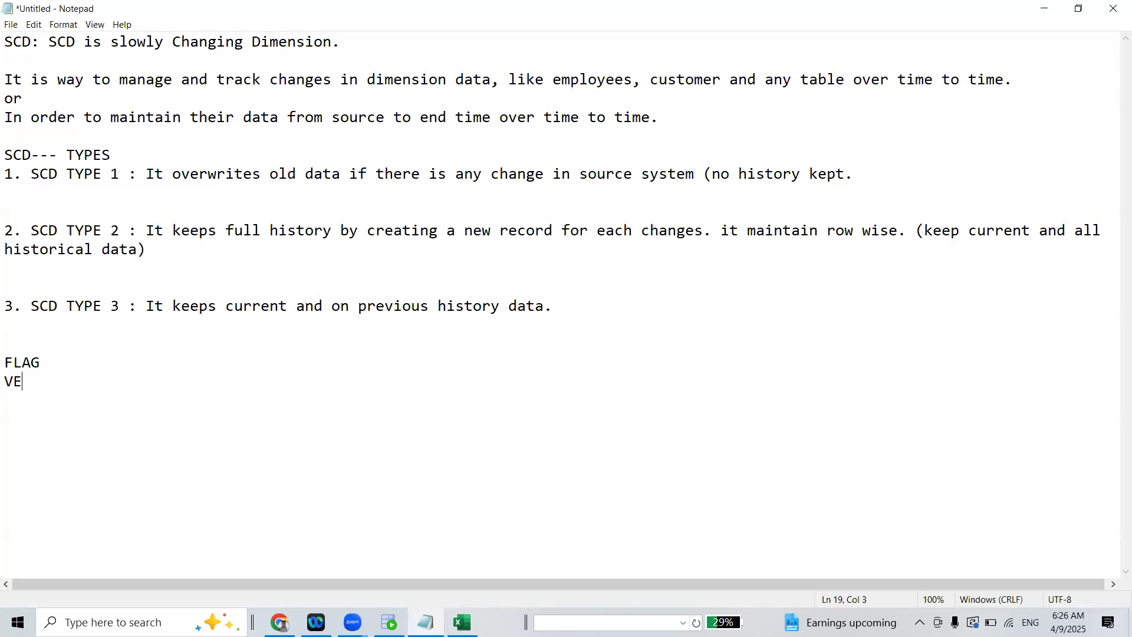
{"action": "key", "text": "Return"}
{"action": "type", "text": "DATE"}
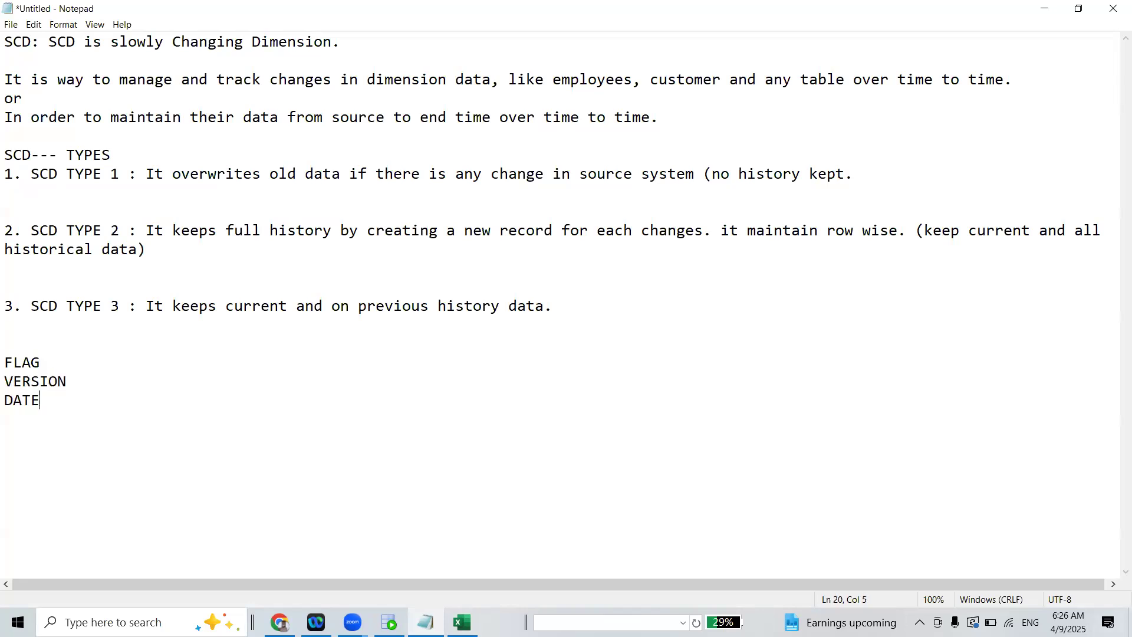
{"action": "type", "text": " ------> 99.9% COMAP"}
Append "------> 99.9% COMPANY" to the DATE line in the notes
{"action": "key", "text": "BackSpace"}
{"action": "key", "text": "BackSpace"}
{"action": "type", "text": "PANY"}
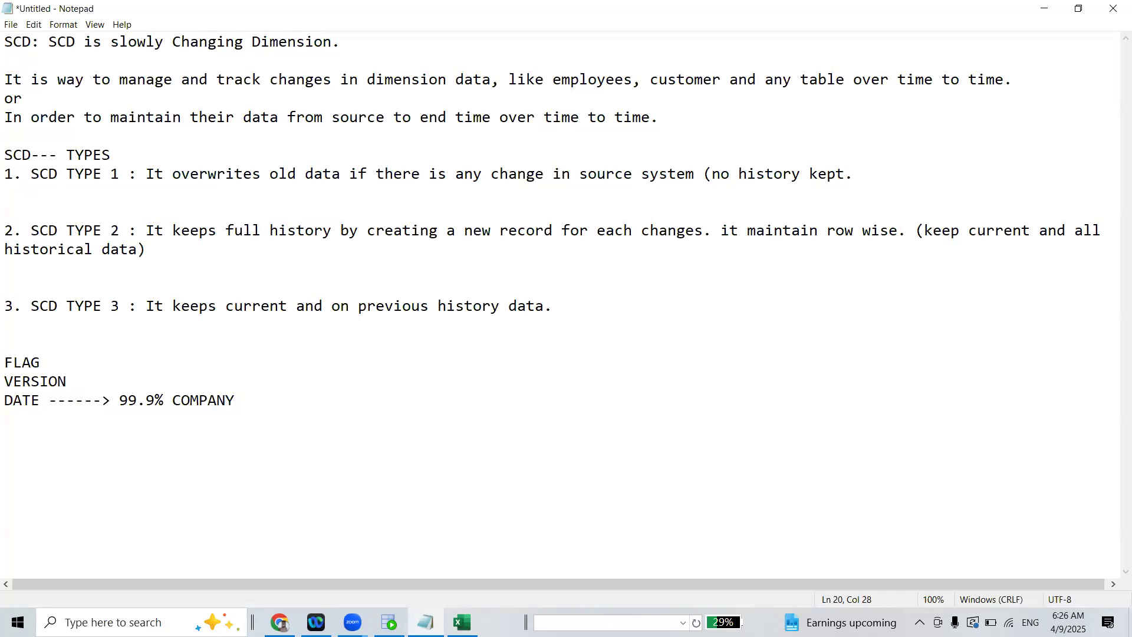
{"action": "key", "text": "Left"}
{"action": "key", "text": "Left"}
{"action": "key", "text": "Left"}
{"action": "key", "text": "Left"}
{"action": "key", "text": "Left"}
{"action": "key", "text": "Left"}
{"action": "key", "text": "Left"}
{"action": "key", "text": "Left"}
{"action": "key", "text": "Left"}
{"action": "key", "text": "Left"}
{"action": "key", "text": "Left"}
{"action": "key", "text": "Left"}
{"action": "key", "text": "Left"}
{"action": "key", "text": "Left"}
{"action": "key", "text": "Left"}
{"action": "key", "text": "Left"}
{"action": "key", "text": "Left"}
Switch to the Excel workbook and inspect the EFF_DATE value in M22 of the scd2 target table
{"action": "key", "text": "alt+Tab"}
{"action": "left_click", "coordinate": [691, 400]}
{"action": "double_click", "coordinate": [691, 400]}
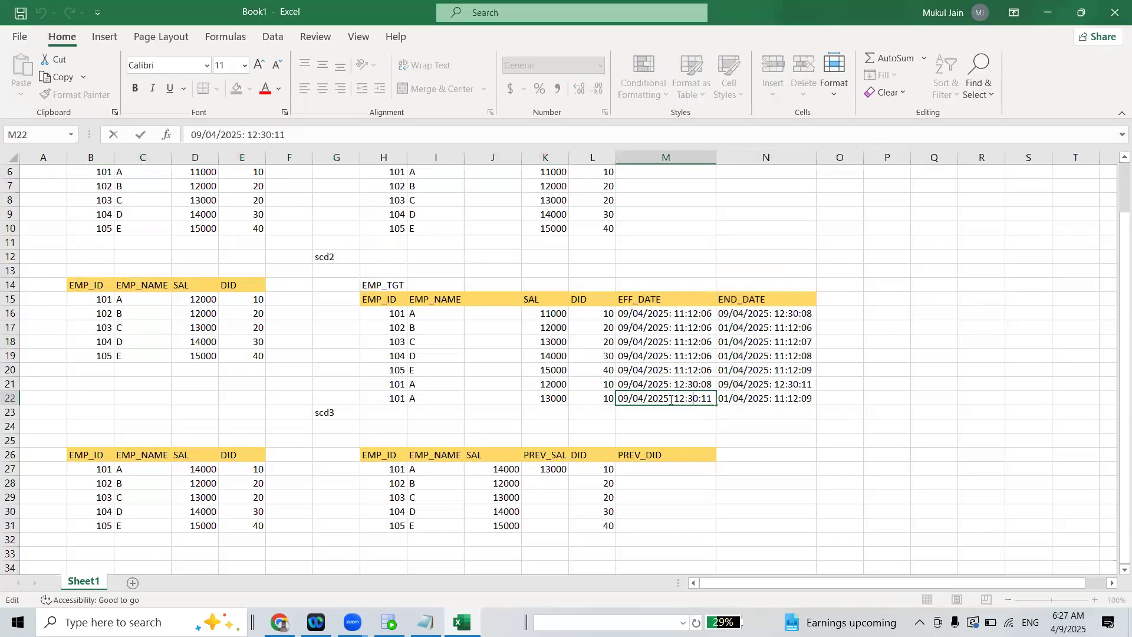
{"action": "left_click", "coordinate": [720, 426]}
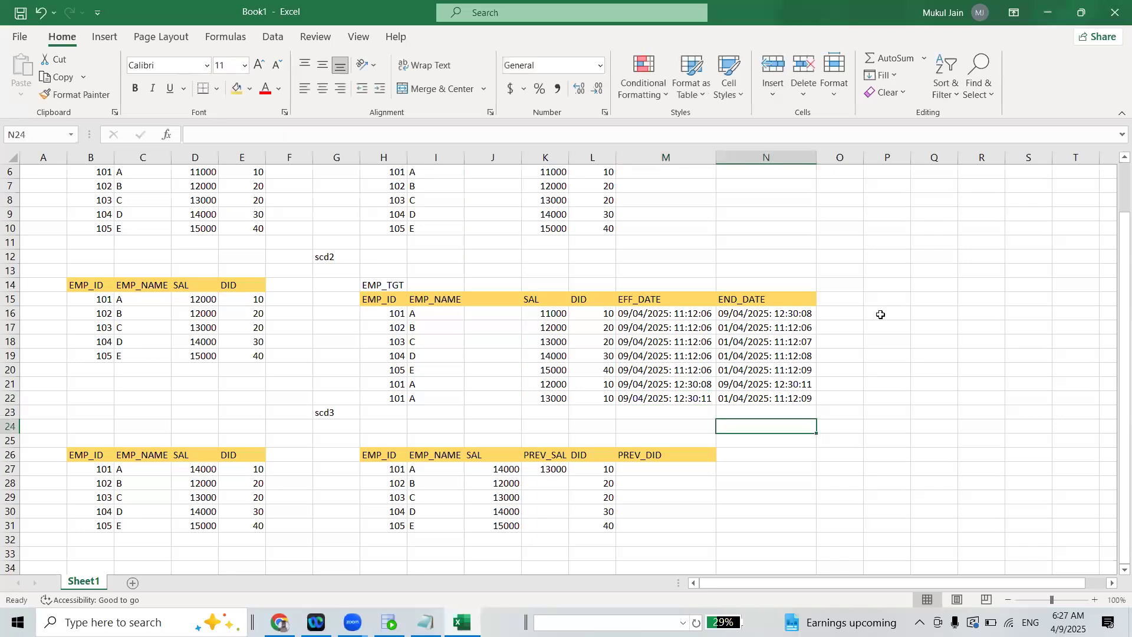
Add a "flag" column heading in O15 of the scd2 target table, with 0 in O16 and 1 in O17
{"action": "left_click", "coordinate": [860, 297]}
{"action": "type", "text": "flag"}
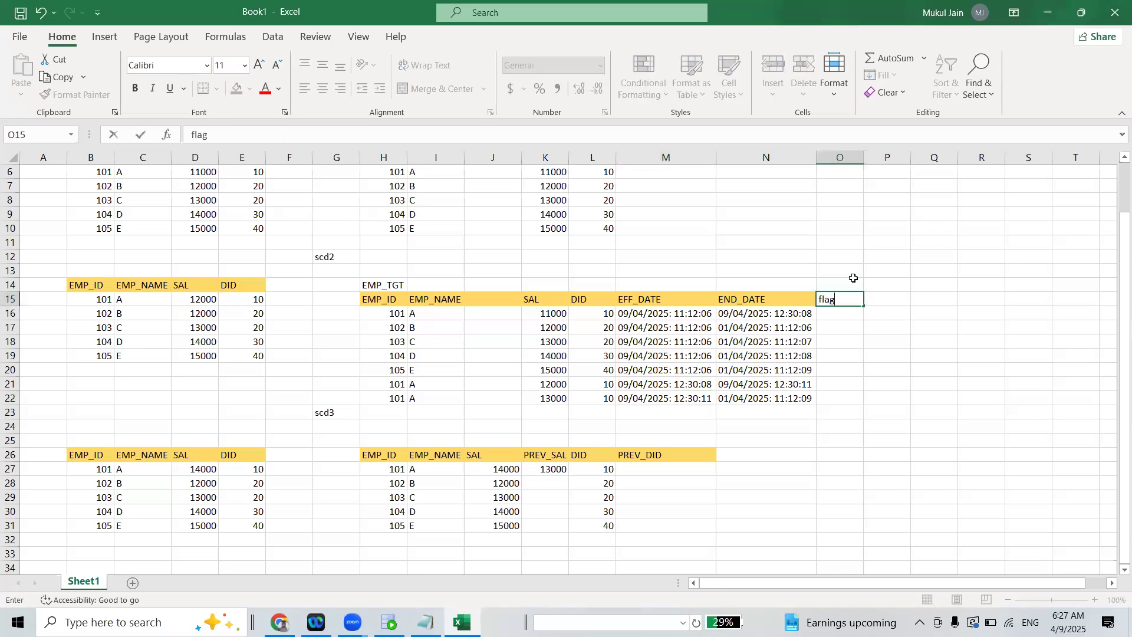
{"action": "key", "text": "Return"}
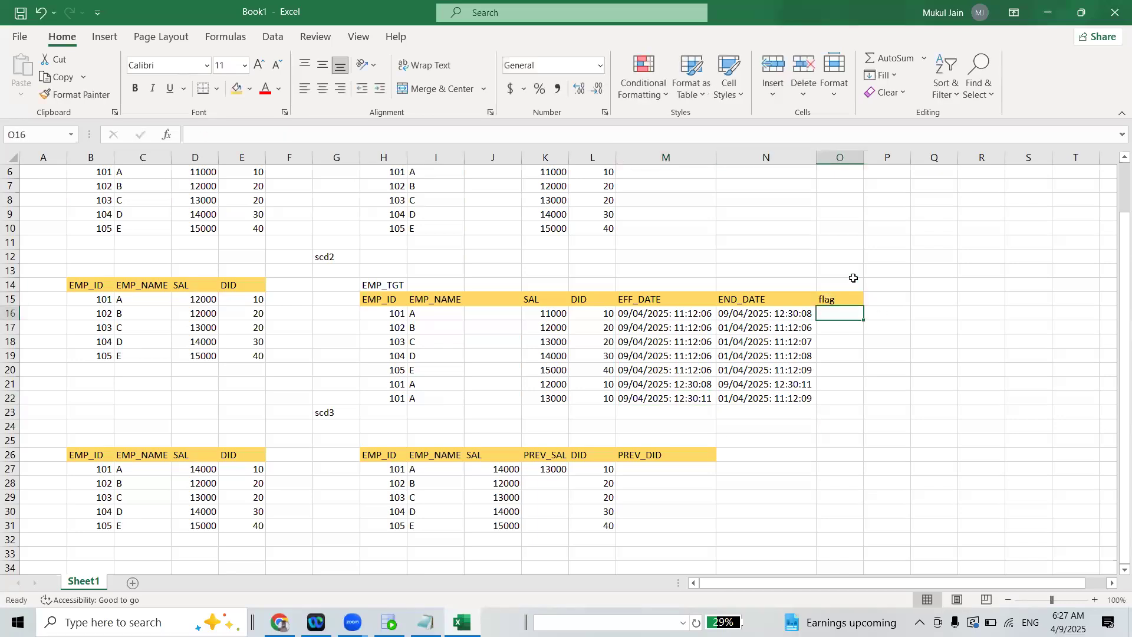
{"action": "type", "text": "0"}
{"action": "key", "text": "Return"}
{"action": "type", "text": "1"}
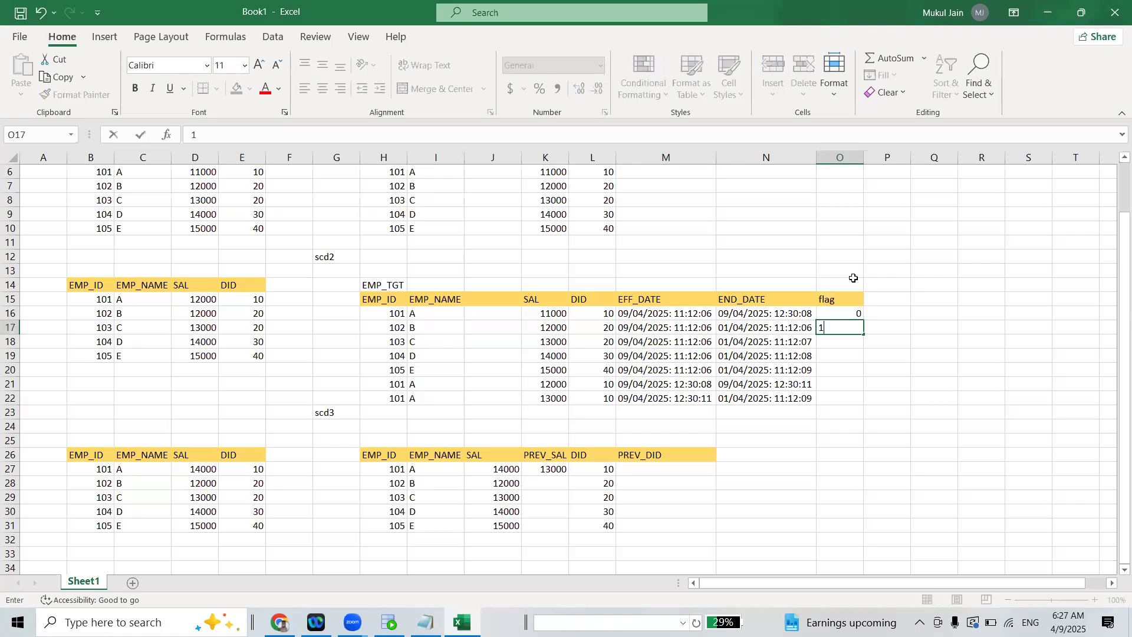
{"action": "left_click", "coordinate": [838, 398]}
Delete the flag heading and its two values from O15 to O17
{"action": "left_click_drag", "start_coordinate": [833, 300], "coordinate": [851, 334]}
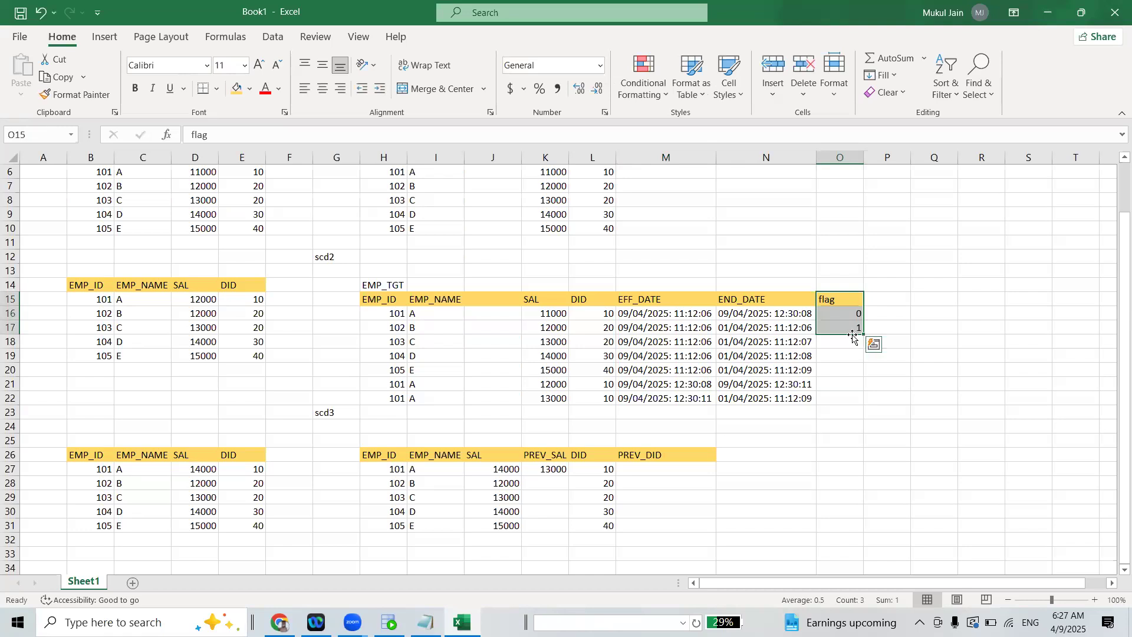
{"action": "key", "text": "BackSpace"}
{"action": "left_click", "coordinate": [854, 312]}
{"action": "key", "text": "Delete"}
{"action": "left_click", "coordinate": [850, 324]}
{"action": "key", "text": "Delete"}
Examine the EFF_DATE and END_DATE columns of the scd2 target table, especially employee 101's last record in row 22
{"action": "left_click_drag", "start_coordinate": [767, 314], "coordinate": [767, 399]}
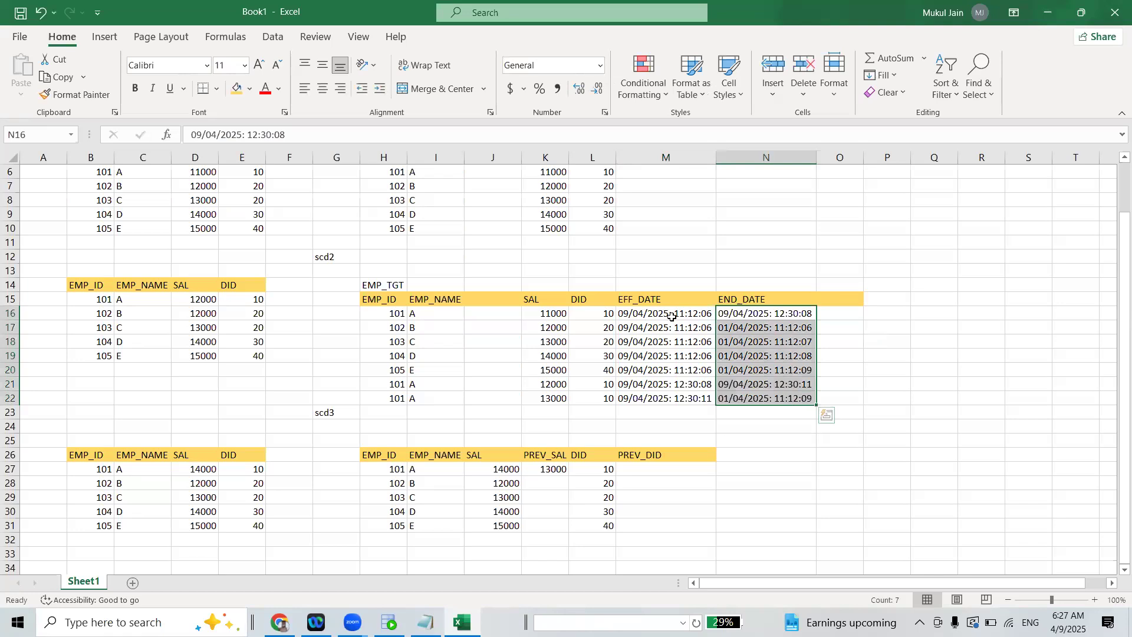
{"action": "left_click_drag", "start_coordinate": [667, 317], "coordinate": [712, 398]}
{"action": "left_click", "coordinate": [885, 371]}
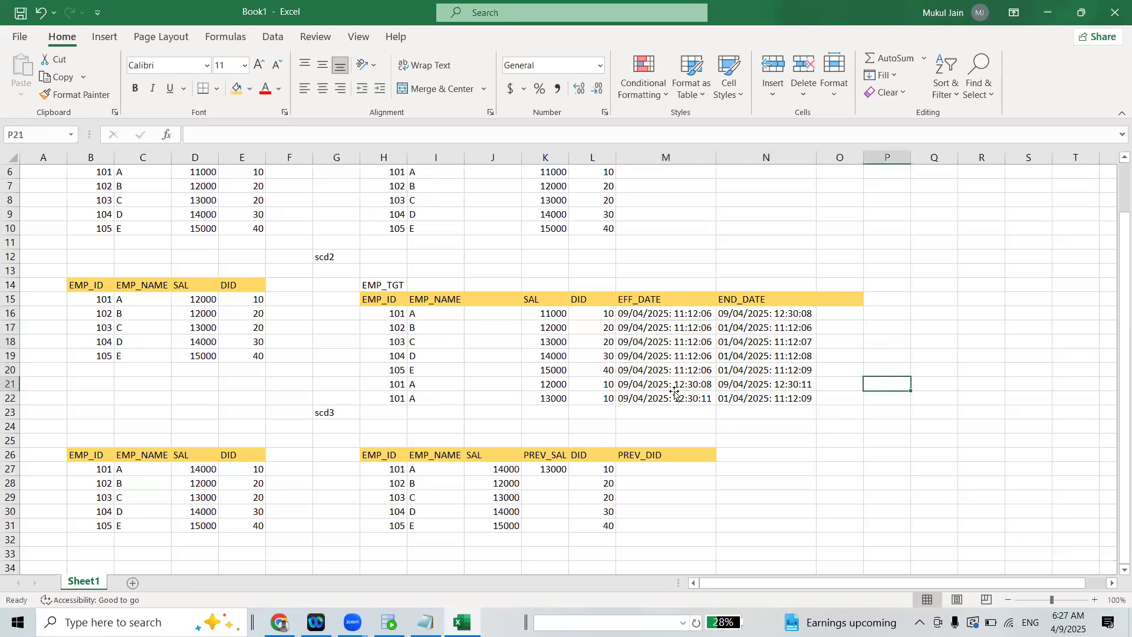
{"action": "left_click", "coordinate": [655, 392]}
{"action": "double_click", "coordinate": [655, 392]}
{"action": "double_click", "coordinate": [663, 398]}
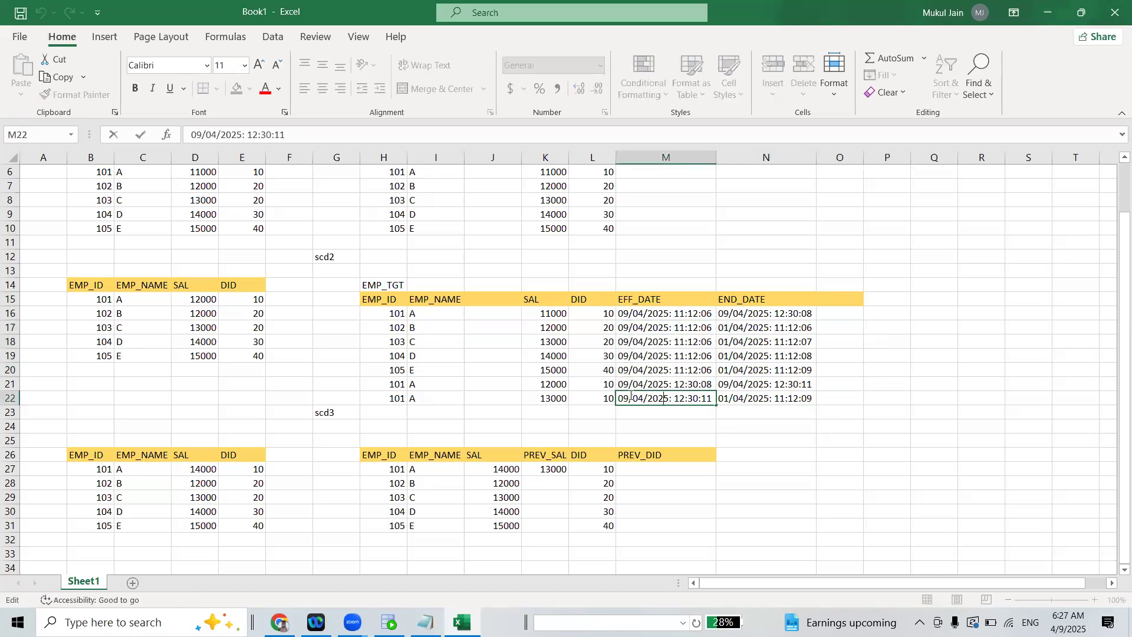
{"action": "left_click_drag", "start_coordinate": [619, 398], "coordinate": [720, 410]}
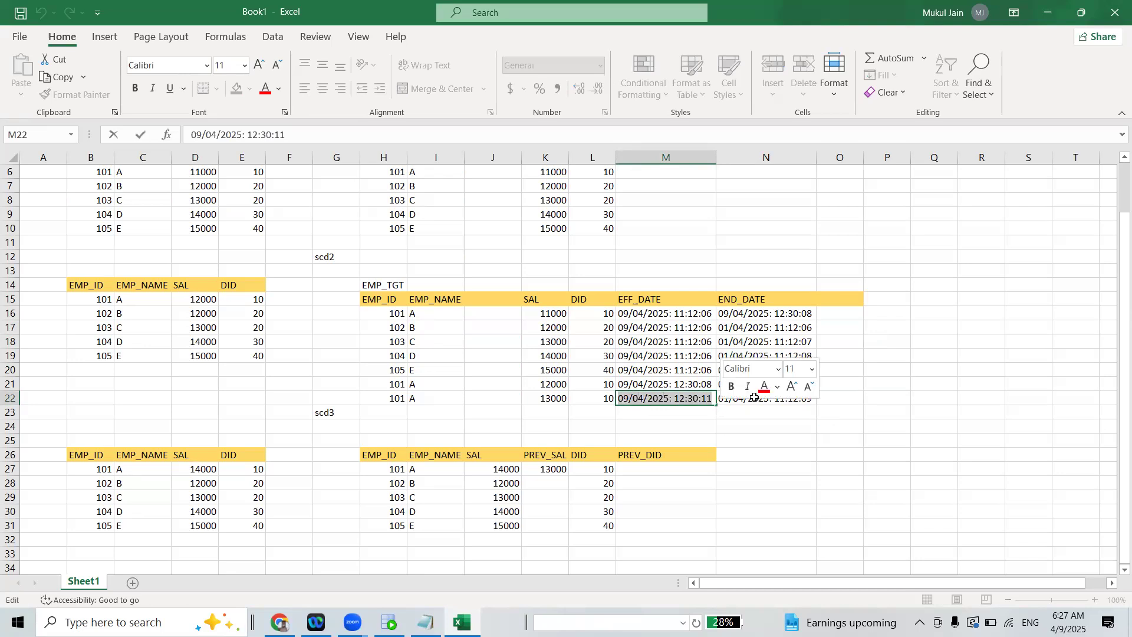
{"action": "left_click", "coordinate": [867, 427]}
{"action": "left_click", "coordinate": [769, 397]}
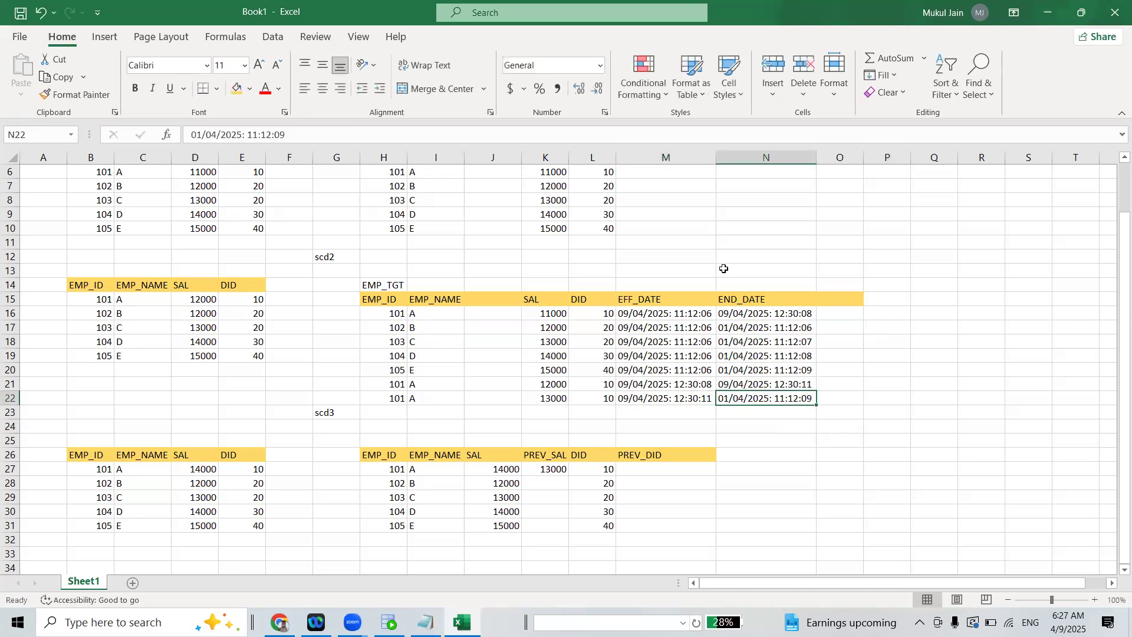
Open the Data Integration service in Informatica Cloud and switch to the Oracle SQL Developer sandbox worksheet
{"action": "left_click", "coordinate": [1052, 18]}
{"action": "key", "text": "alt+Tab"}
{"action": "left_click", "coordinate": [405, 280]}
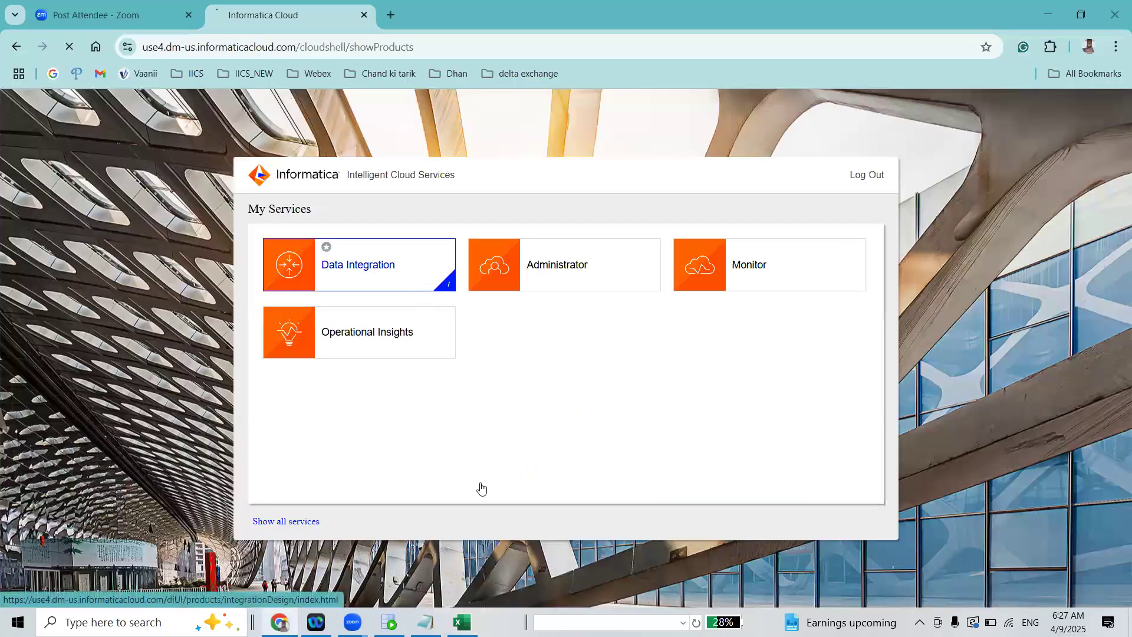
{"action": "left_click", "coordinate": [389, 622]}
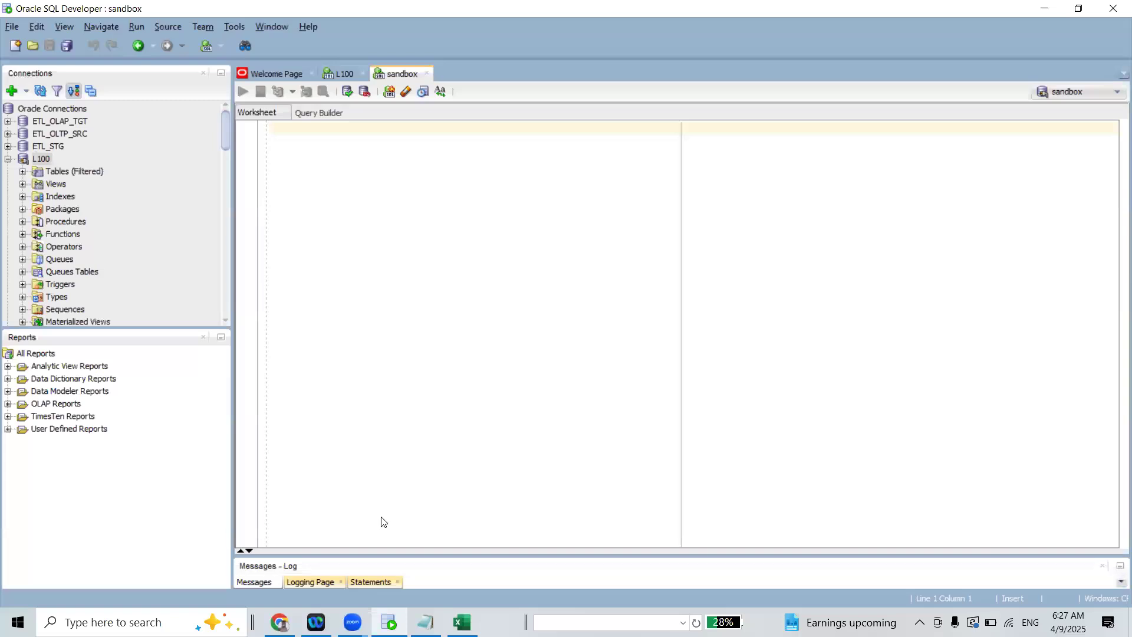
Return to the Excel workbook and review the scd3 tables and the scd2 source and target tables
{"action": "left_click", "coordinate": [462, 622]}
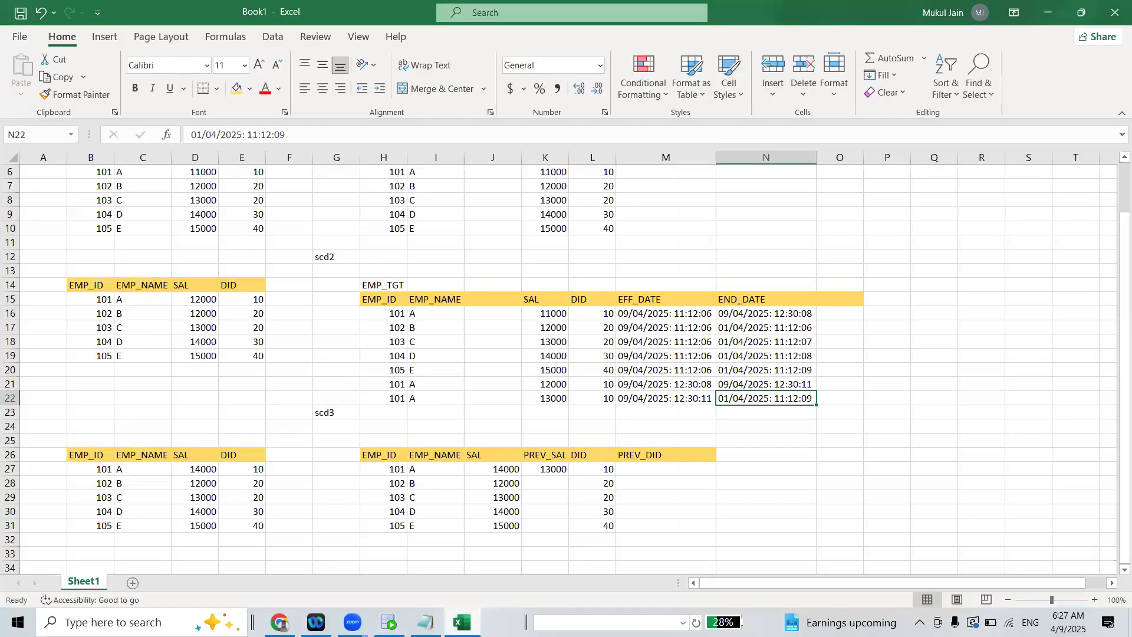
{"action": "left_click_drag", "start_coordinate": [65, 455], "coordinate": [702, 536]}
{"action": "left_click", "coordinate": [766, 511]}
{"action": "left_click_drag", "start_coordinate": [62, 285], "coordinate": [808, 398]}
{"action": "left_click", "coordinate": [865, 366]}
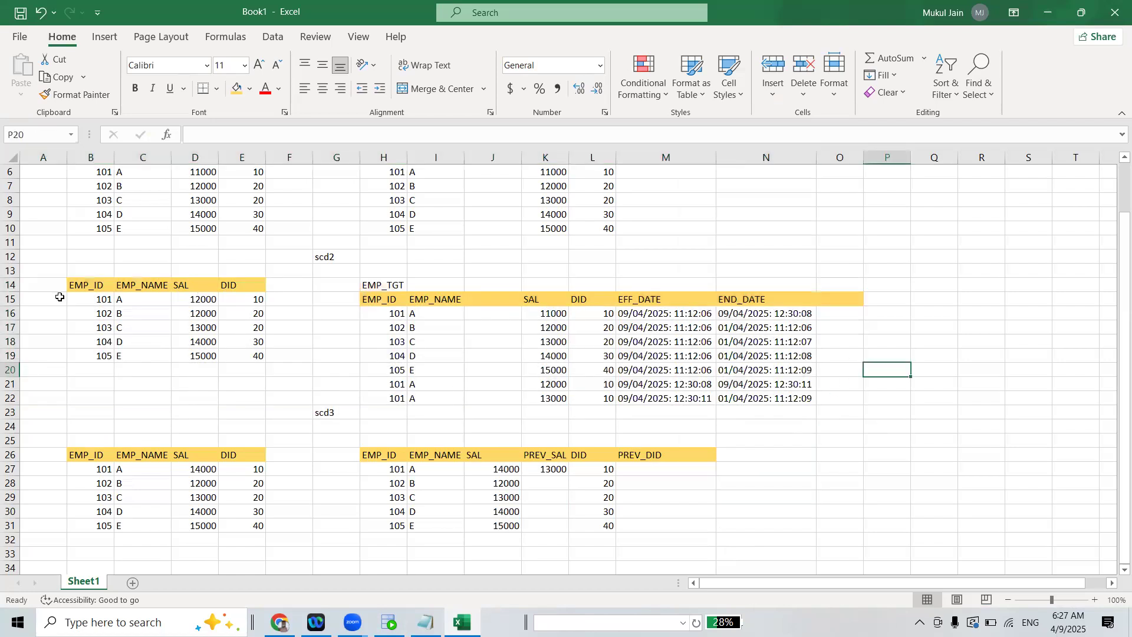
{"action": "left_click_drag", "start_coordinate": [59, 286], "coordinate": [811, 401]}
{"action": "left_click", "coordinate": [896, 329]}
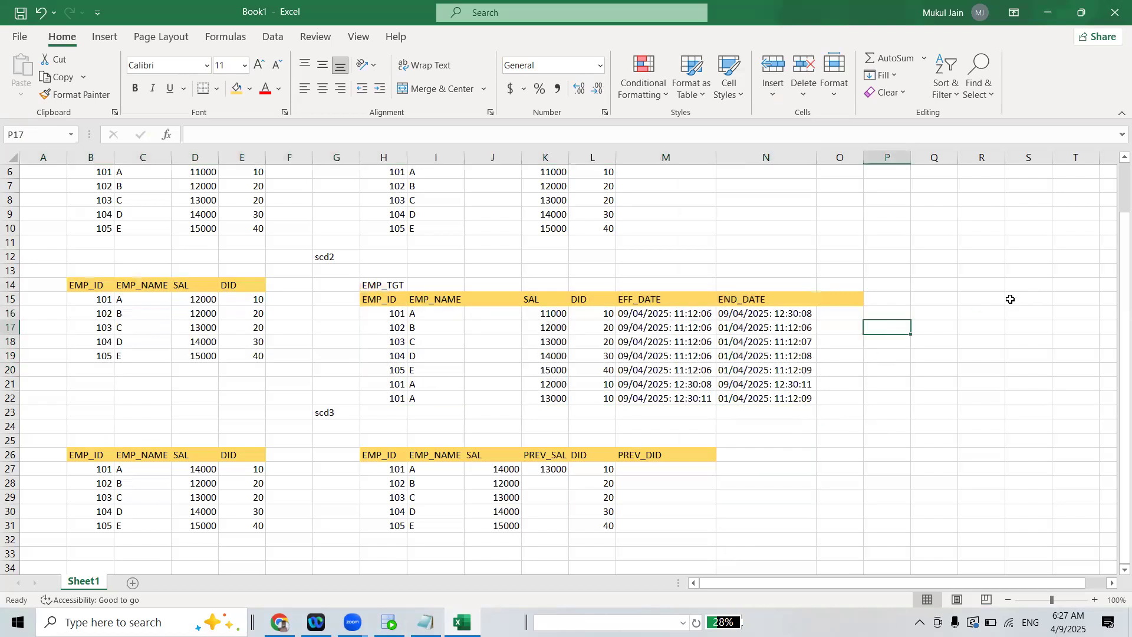
Enter the date 20-Oct in cell Q15, beside the scd2 target table
{"action": "double_click", "coordinate": [923, 300]}
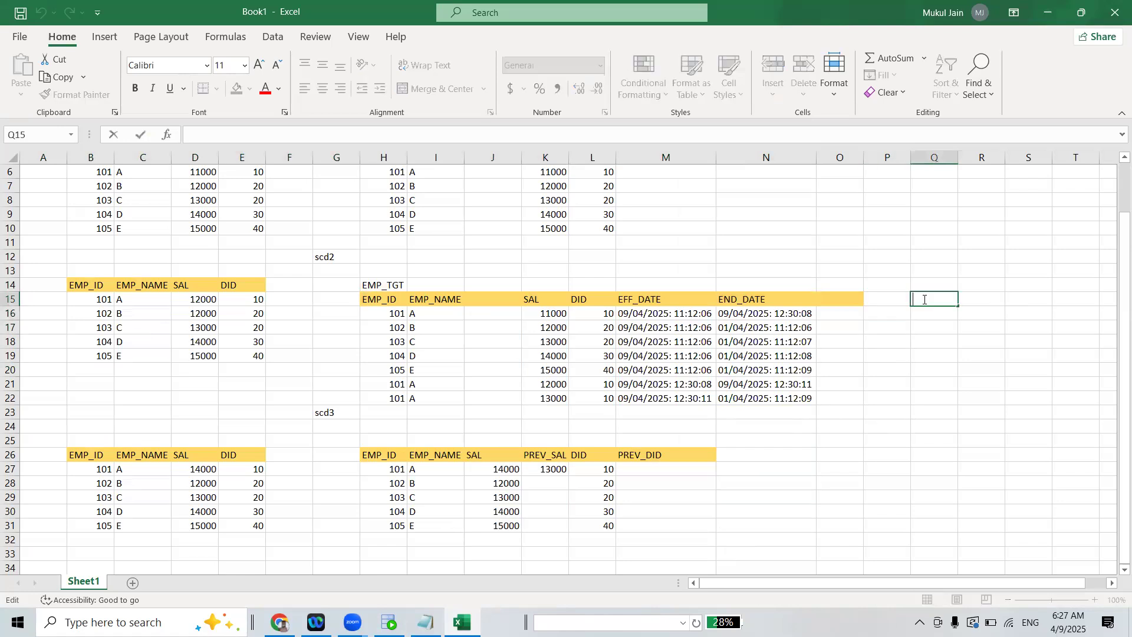
{"action": "type", "text": "1"}
{"action": "left_click", "coordinate": [1012, 356]}
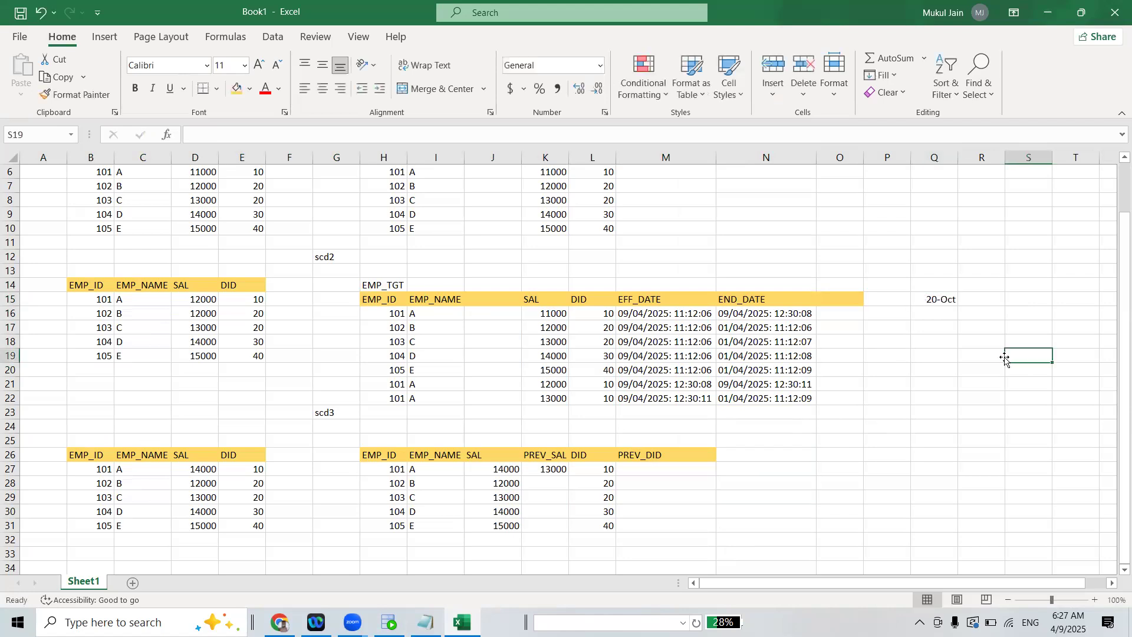
{"action": "left_click", "coordinate": [932, 294]}
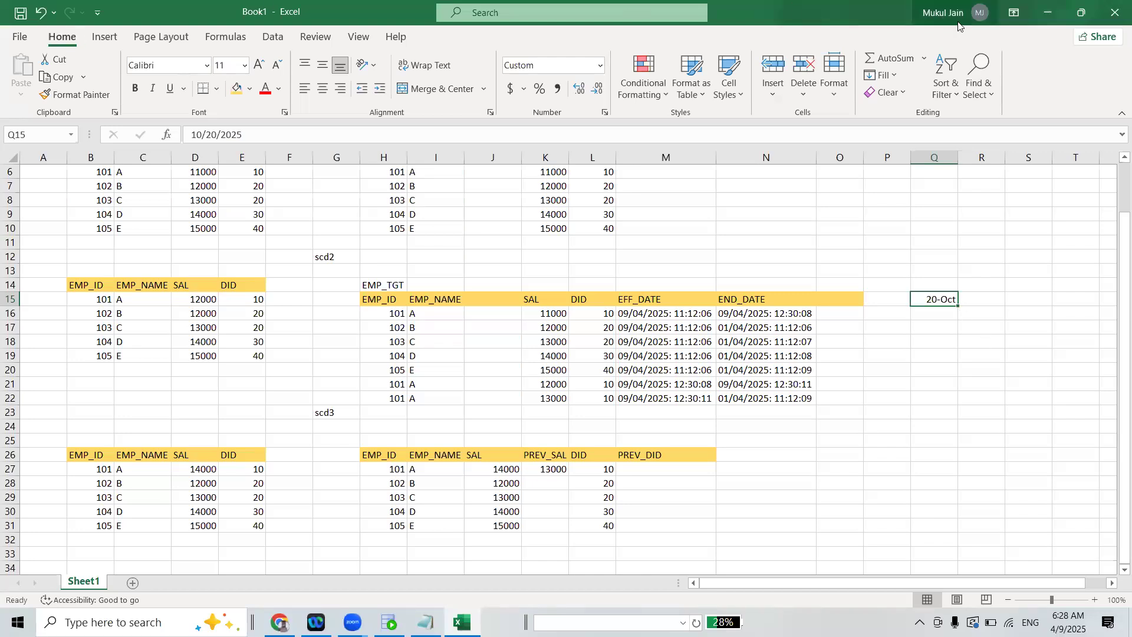
Look over SQL Developer and the Informatica Data Integration home page, and examine the scd1 EMP_SRC table in Excel
{"action": "left_click", "coordinate": [1052, 13]}
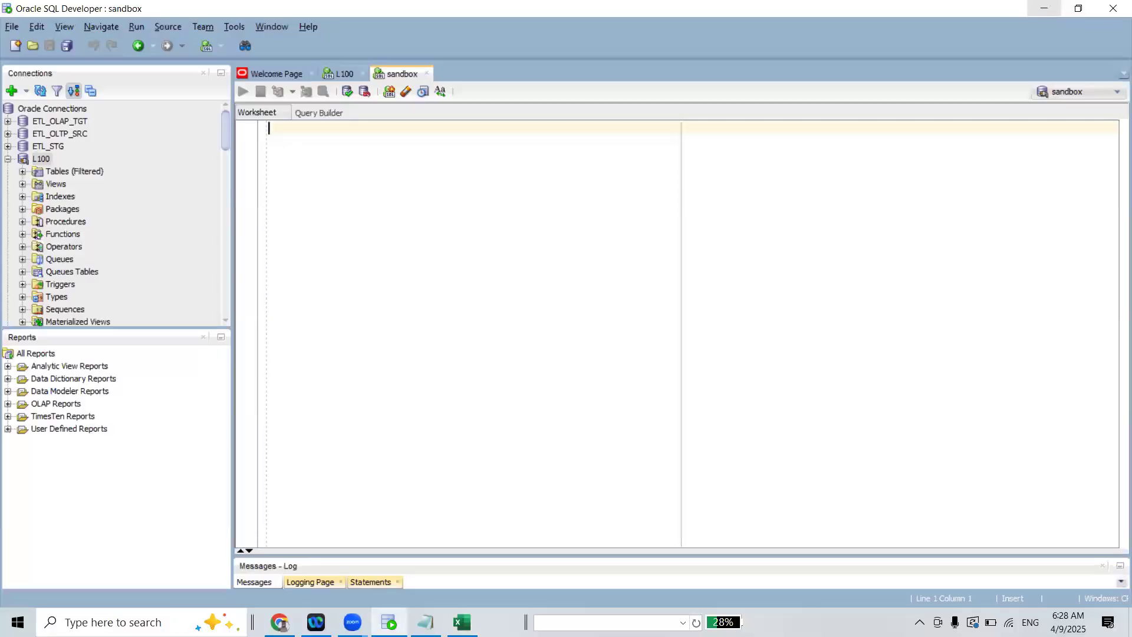
{"action": "left_click", "coordinate": [1026, 12]}
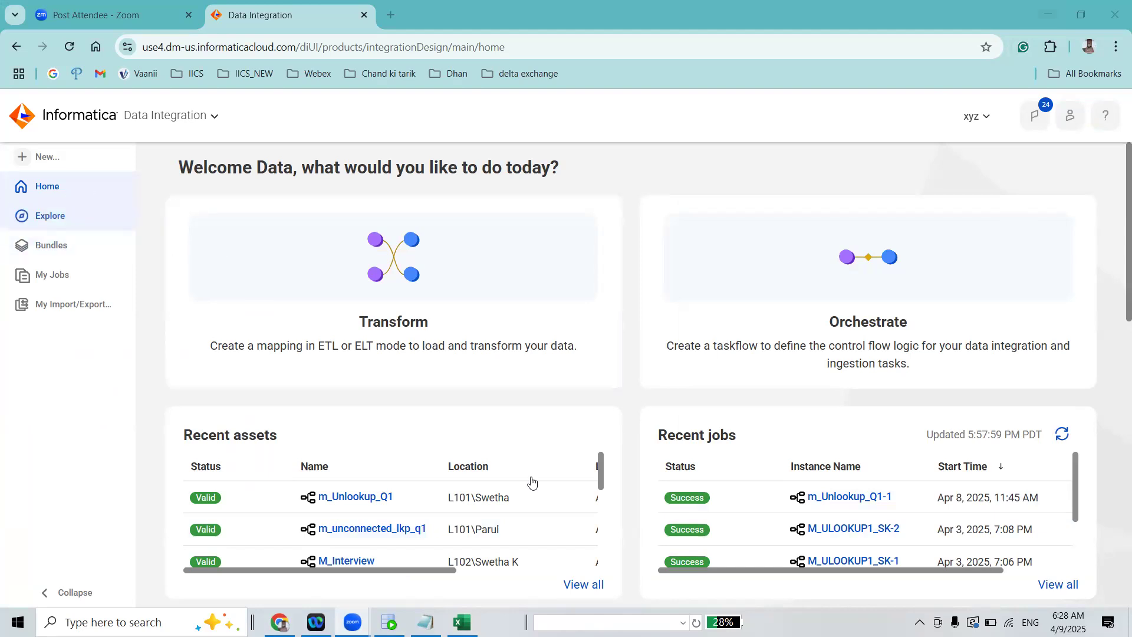
{"action": "left_click", "coordinate": [461, 622]}
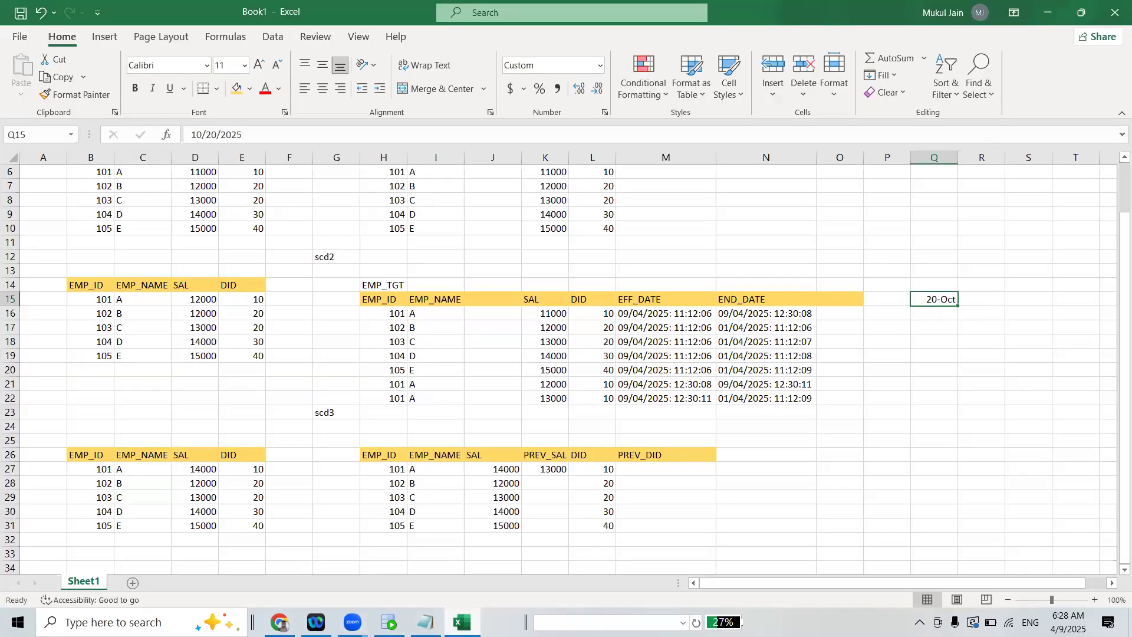
{"action": "left_click_drag", "start_coordinate": [1123, 356], "coordinate": [1108, 166]}
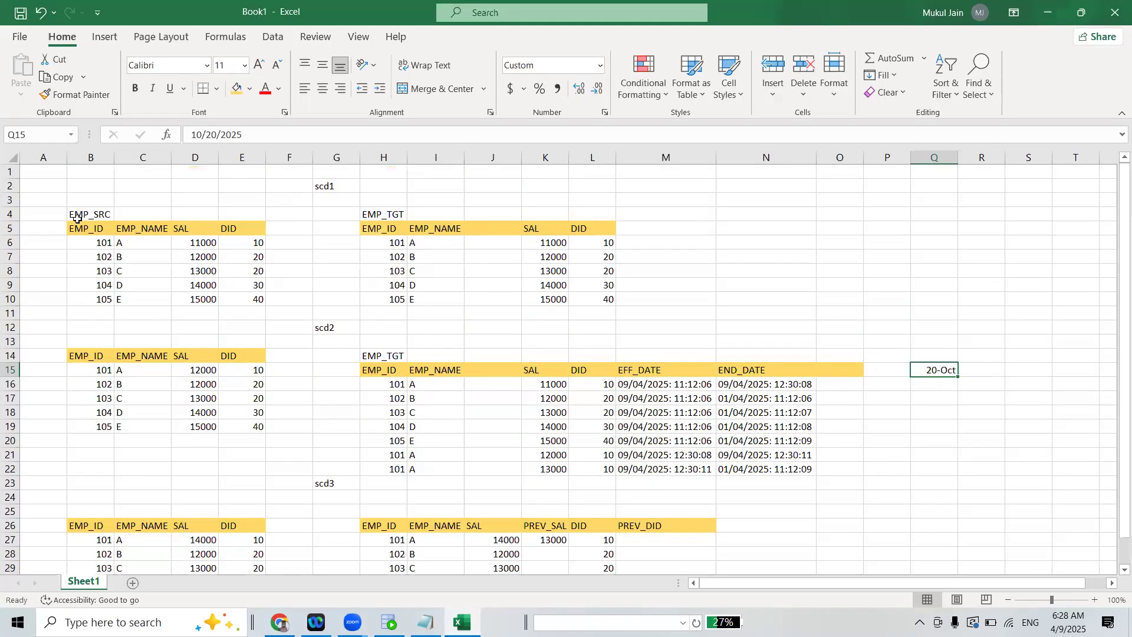
{"action": "left_click", "coordinate": [77, 217]}
{"action": "left_click_drag", "start_coordinate": [178, 312], "coordinate": [252, 303]}
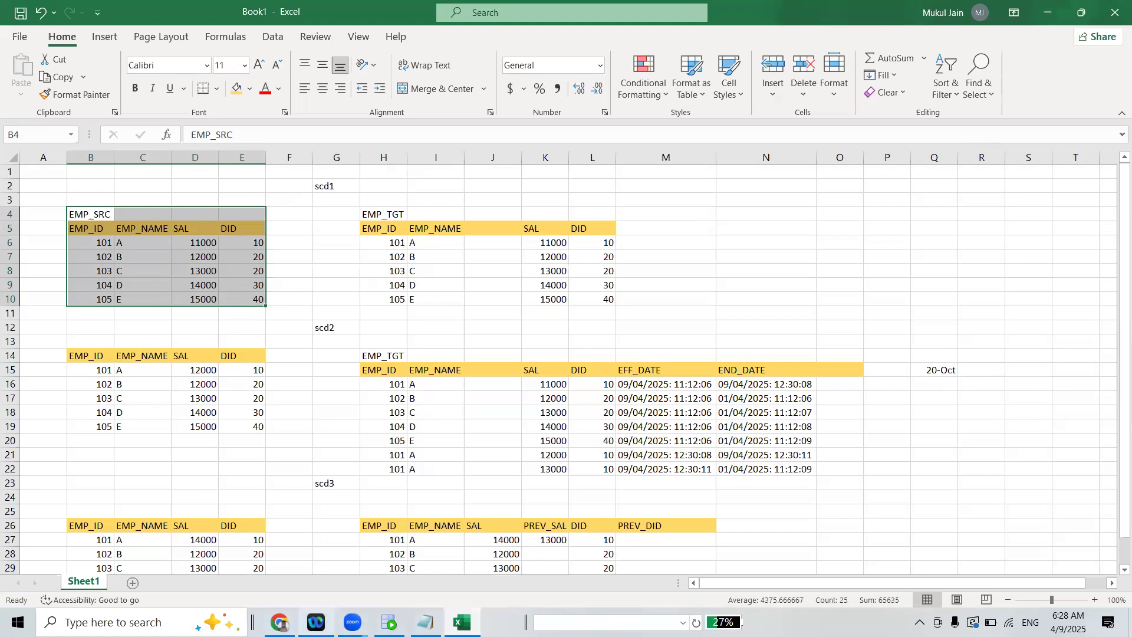
{"action": "left_click", "coordinate": [1048, 13]}
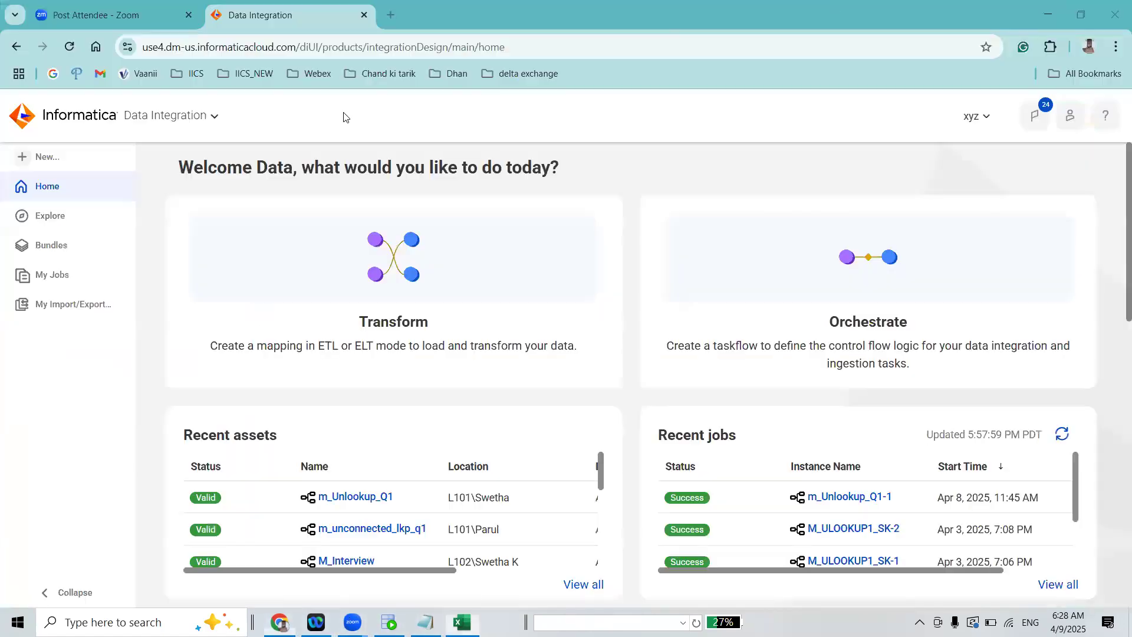
{"action": "left_click", "coordinate": [1054, 12]}
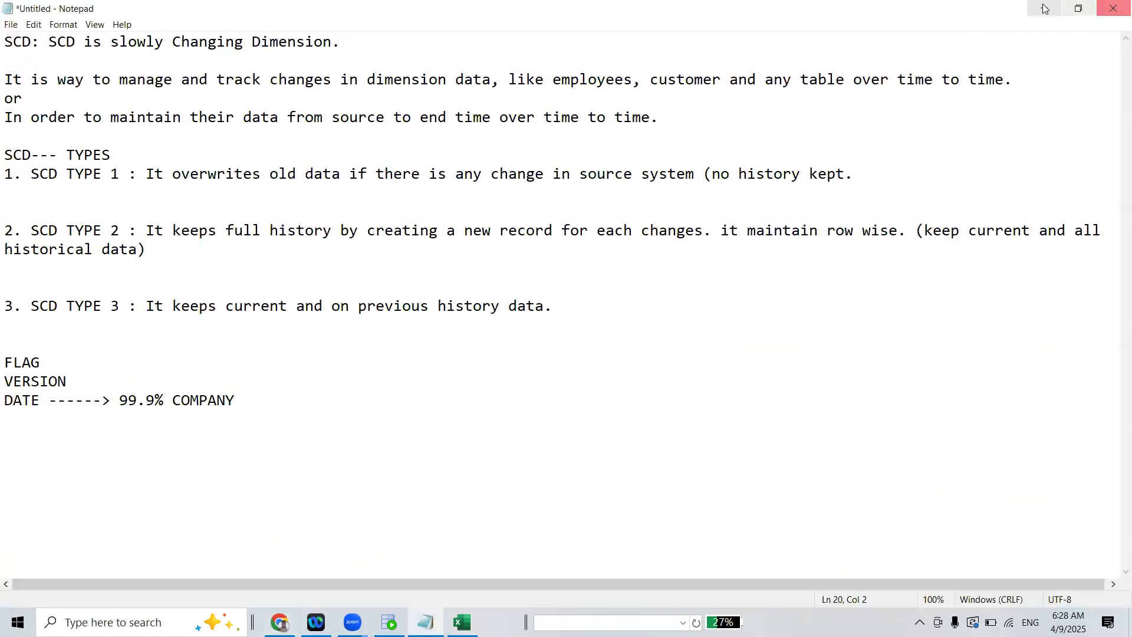
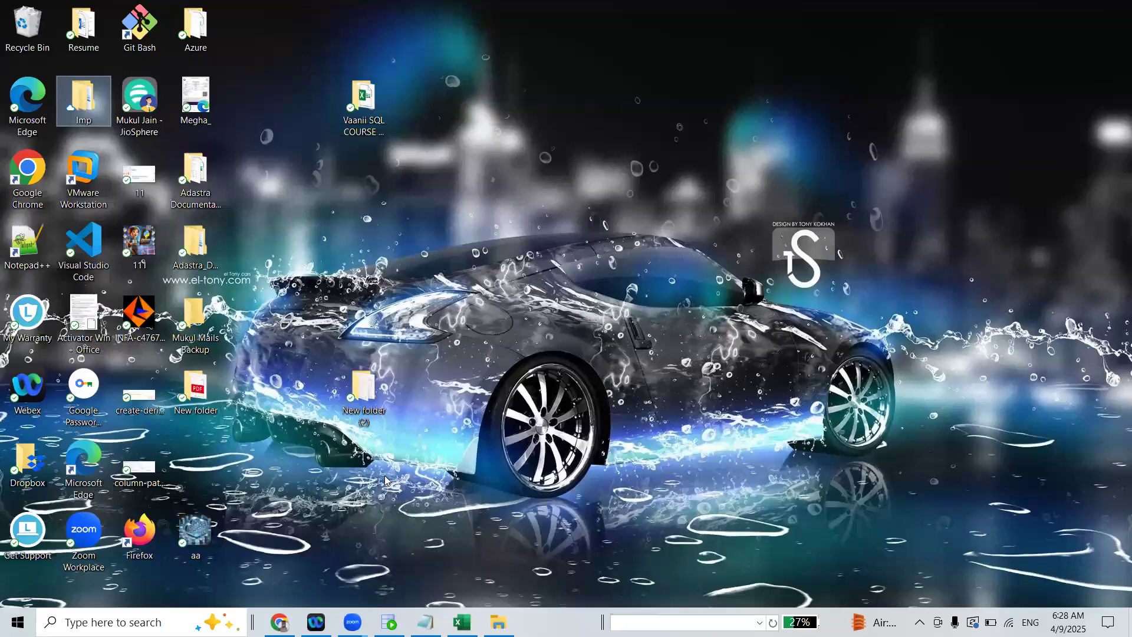
List the tables in the sandbox connection by running select * from tabs;, accepting the connection reset and enlarging the results area
{"action": "left_click", "coordinate": [333, 510]}
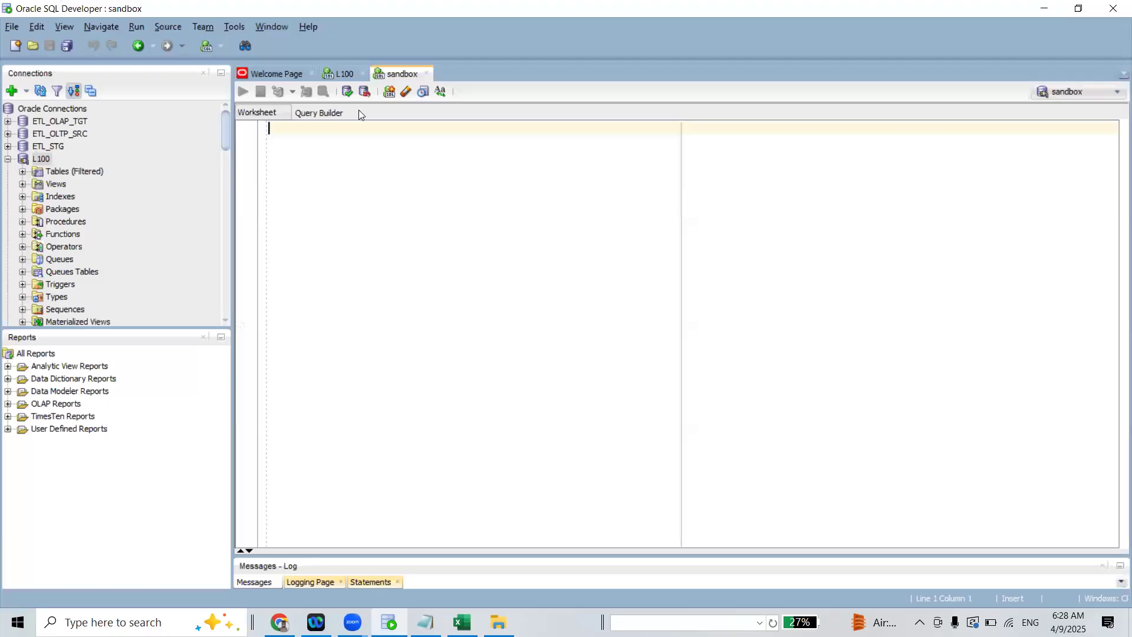
{"action": "type", "text": "ct "}
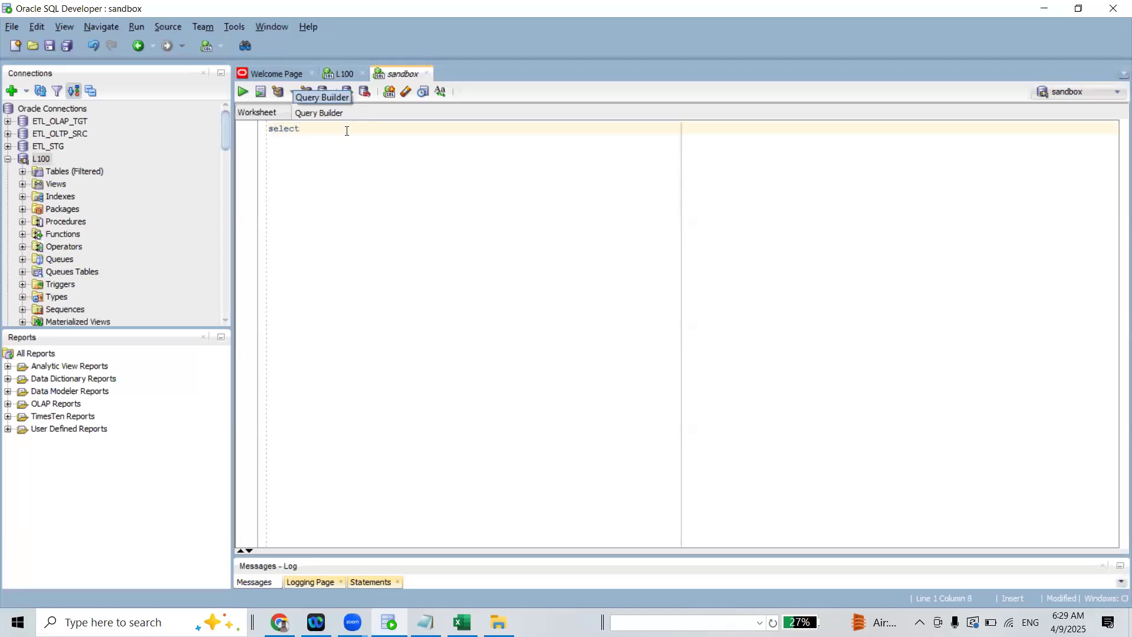
{"action": "type", "text": "* from tabs;"}
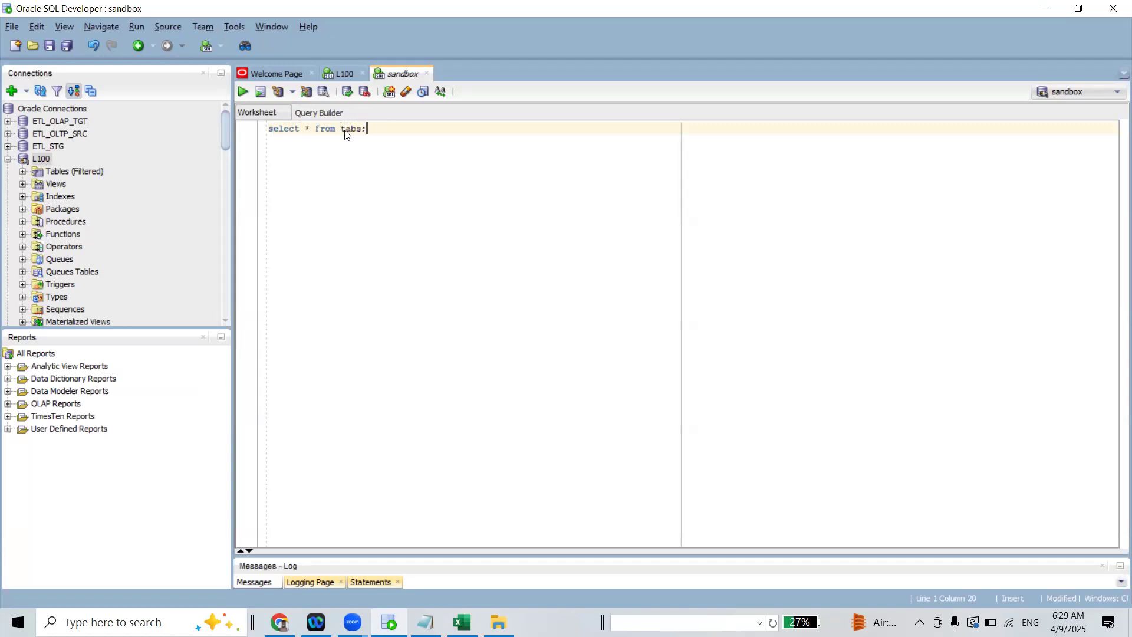
{"action": "key", "text": "ctrl+Return"}
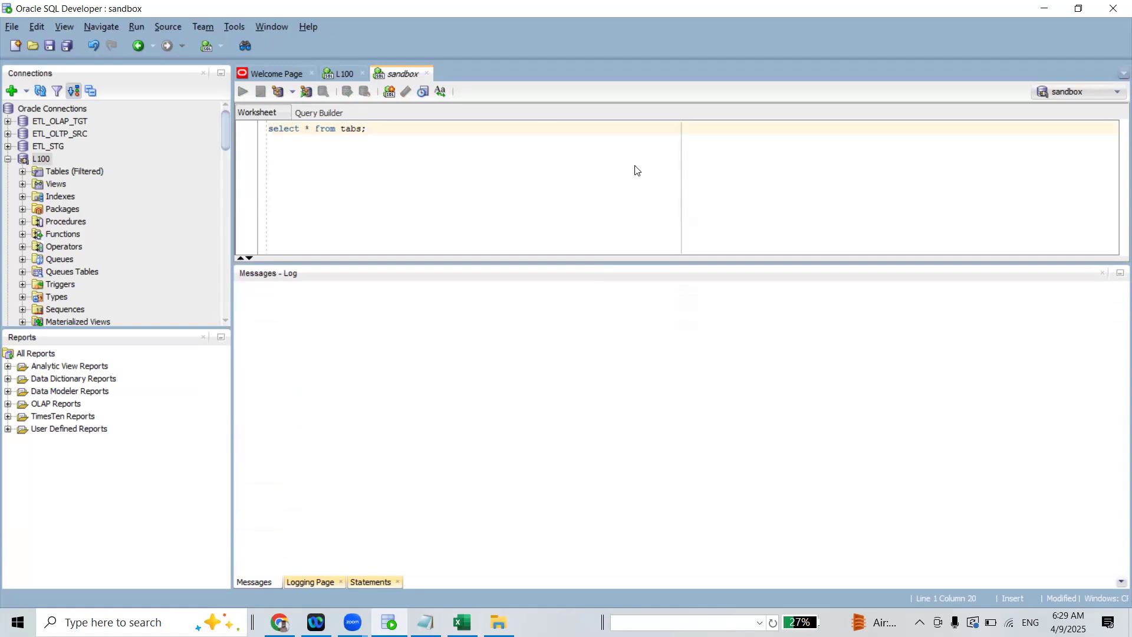
{"action": "left_click", "coordinate": [818, 241]}
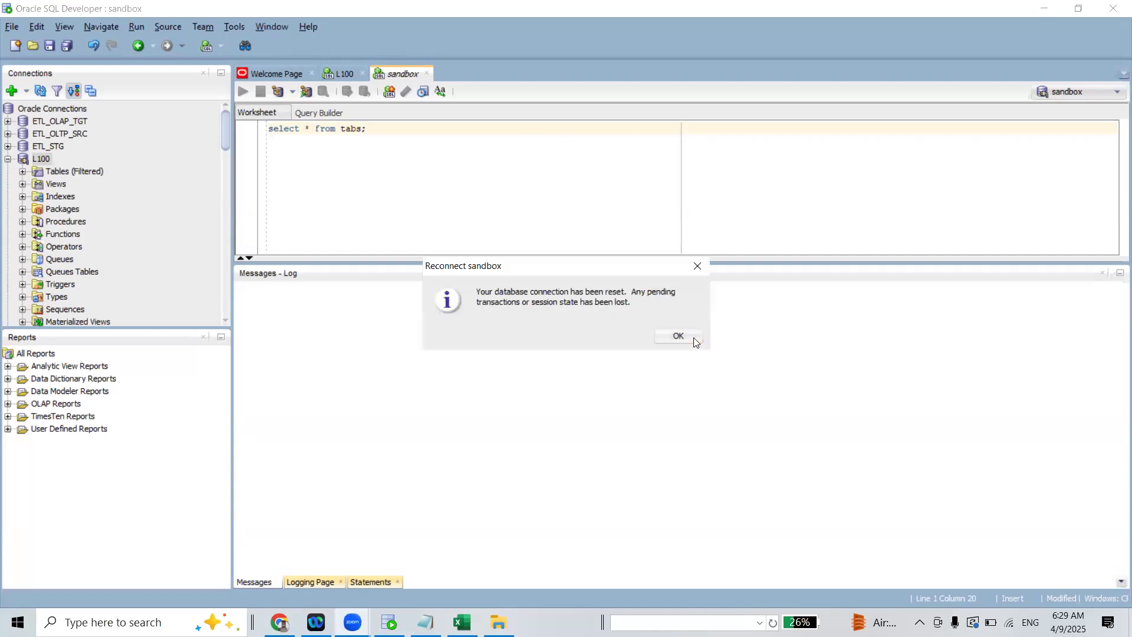
{"action": "left_click", "coordinate": [679, 337]}
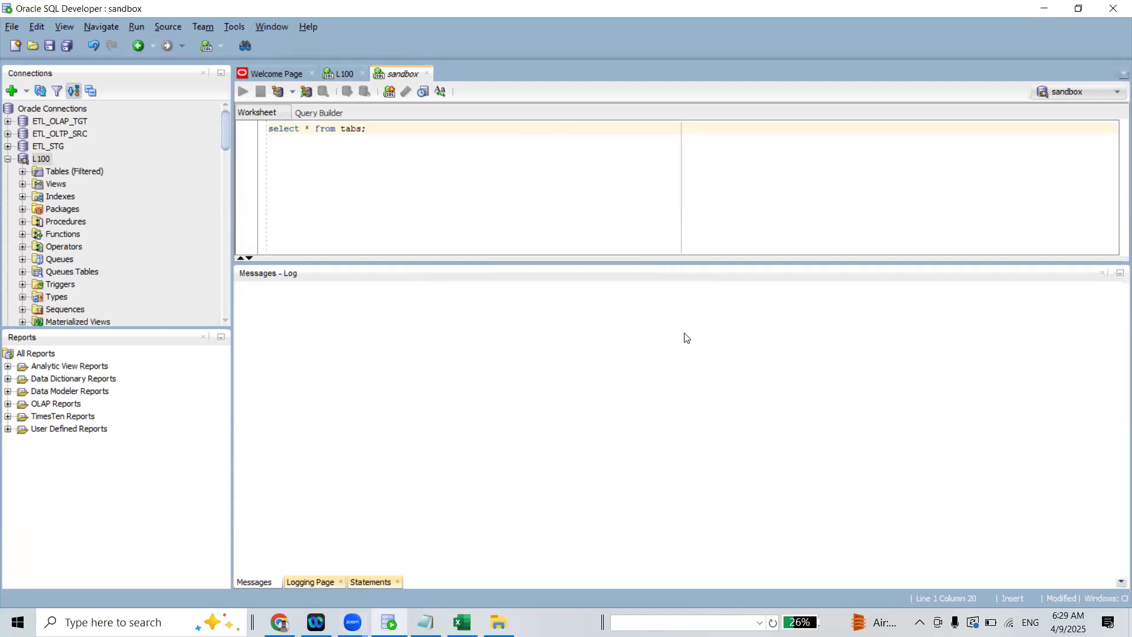
{"action": "key", "text": "ctrl+Return"}
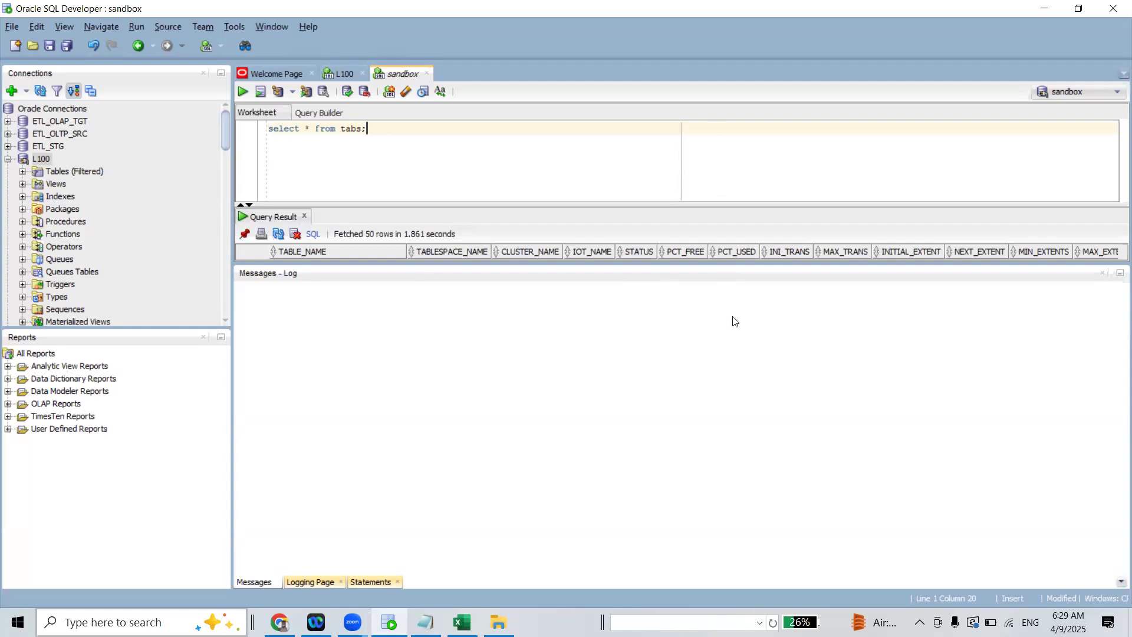
{"action": "left_click_drag", "start_coordinate": [697, 265], "coordinate": [700, 539]}
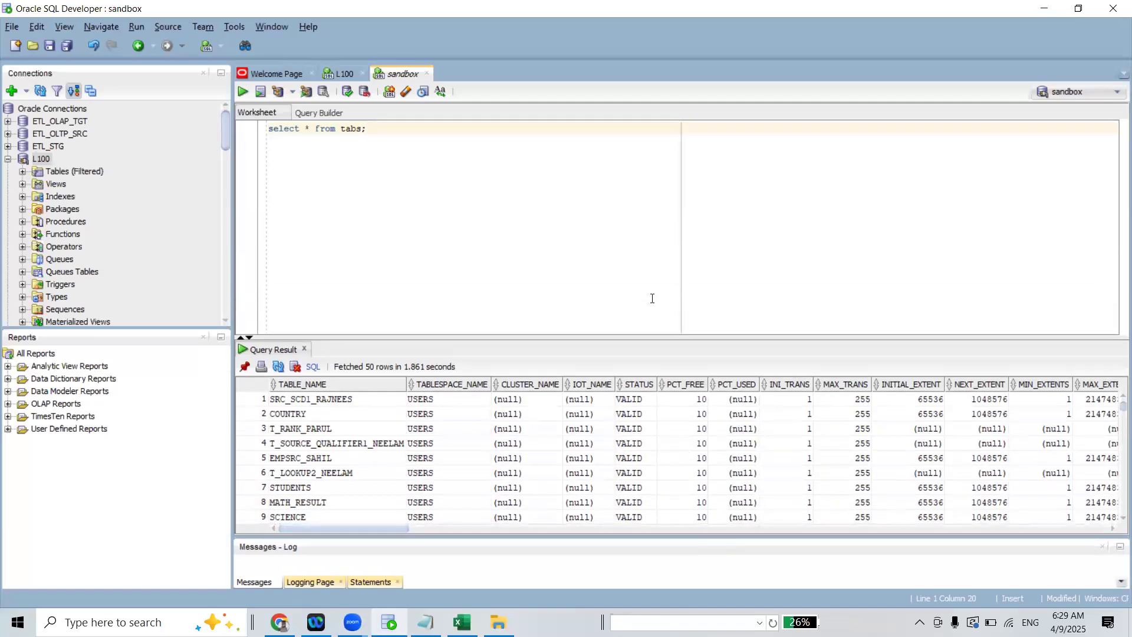
{"action": "left_click_drag", "start_coordinate": [644, 336], "coordinate": [661, 211]}
Add and run the query select * From SRC_SCD1_RAJNEES; in the sandbox worksheet, and select all the returned rows
{"action": "left_click", "coordinate": [362, 276]}
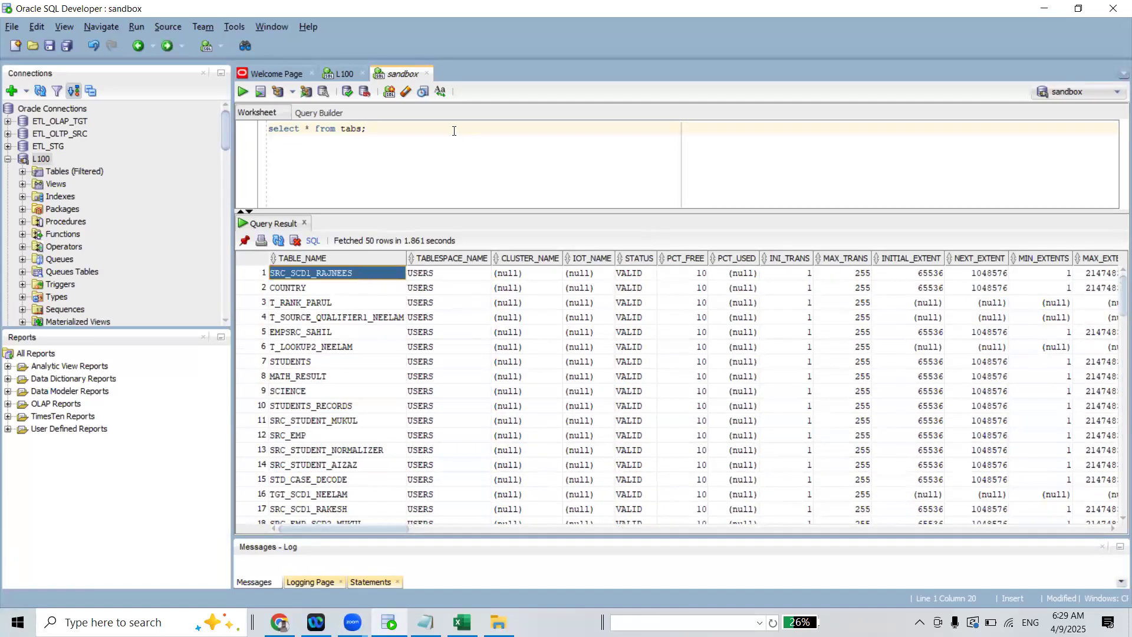
{"action": "left_click", "coordinate": [386, 137]}
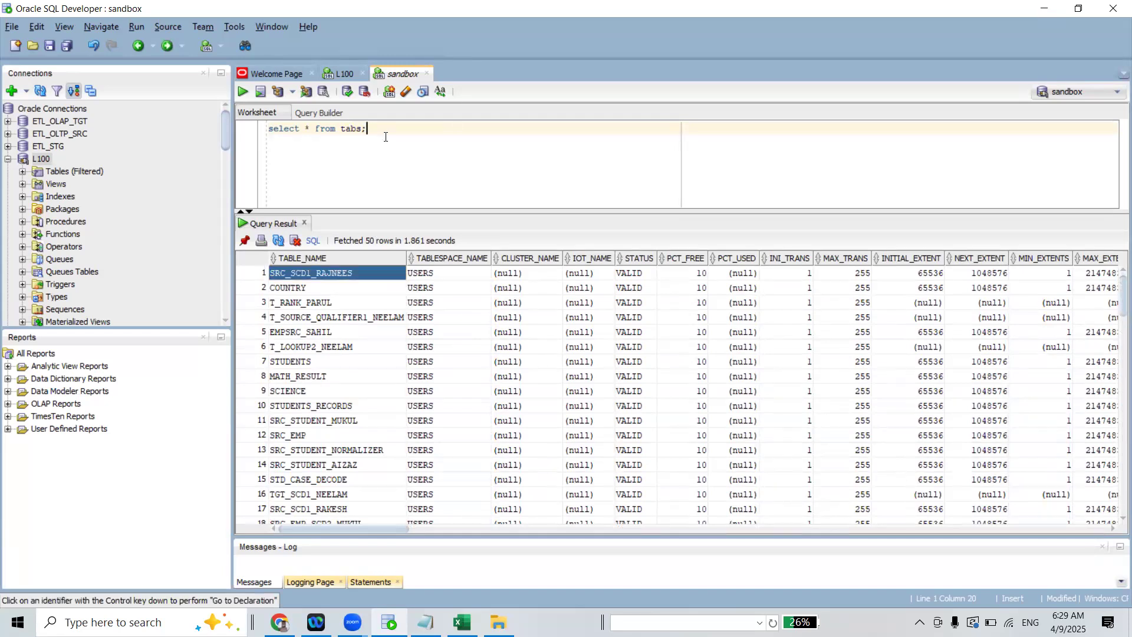
{"action": "key", "text": "Return"}
{"action": "key", "text": "Return"}
{"action": "key", "text": "Return"}
{"action": "type", "text": "sele"}
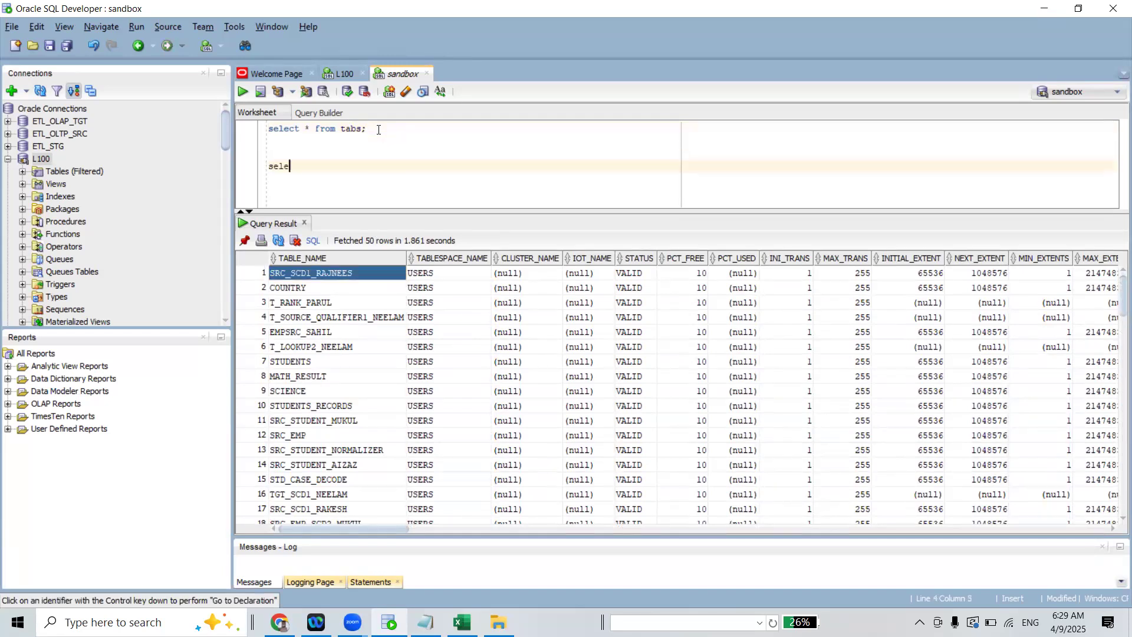
{"action": "type", "text": "ct * From"}
{"action": "type", "text": "SRC_SCD1_RAJNEES"}
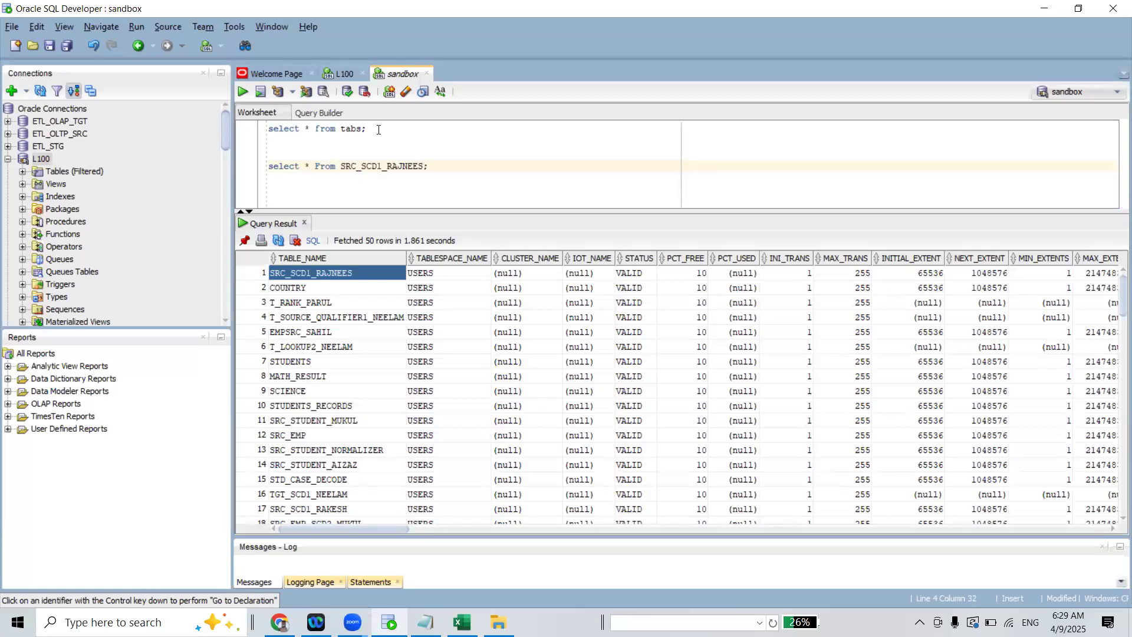
{"action": "key", "text": "ctrl+Return"}
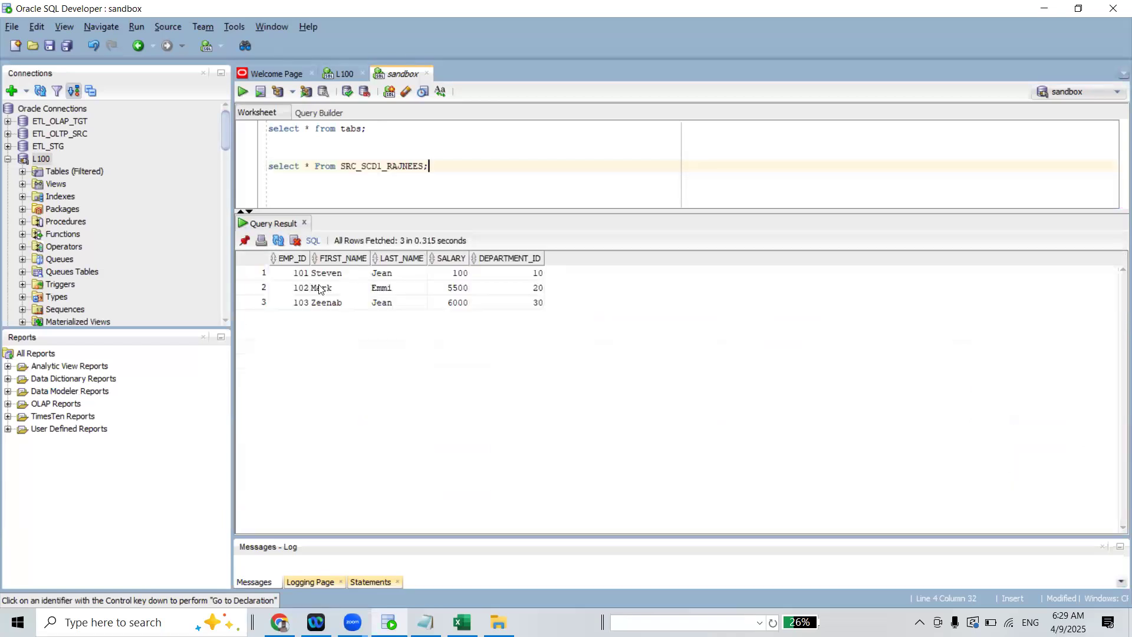
{"action": "left_click_drag", "start_coordinate": [287, 278], "coordinate": [539, 303]}
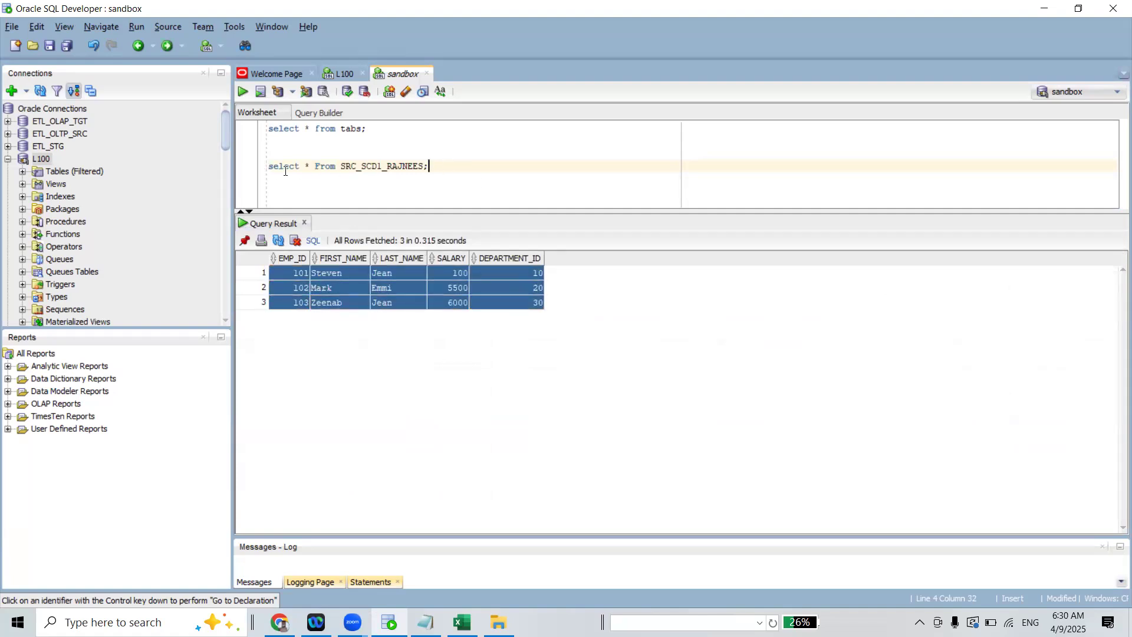
Copy the source query into the L100 worksheet, change its table name to TGT_SCD1_RAJNEES and run it
{"action": "left_click", "coordinate": [253, 174], "text": "shift"}
{"action": "key", "text": "ctrl+c"}
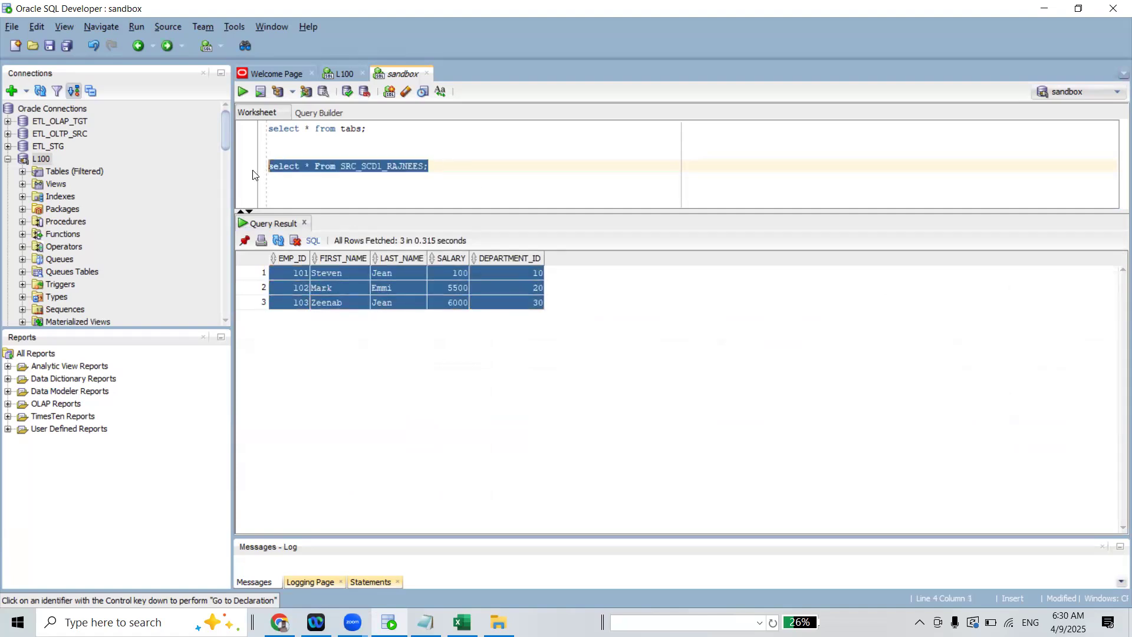
{"action": "left_click", "coordinate": [347, 77]}
{"action": "key", "text": "ctrl+v"}
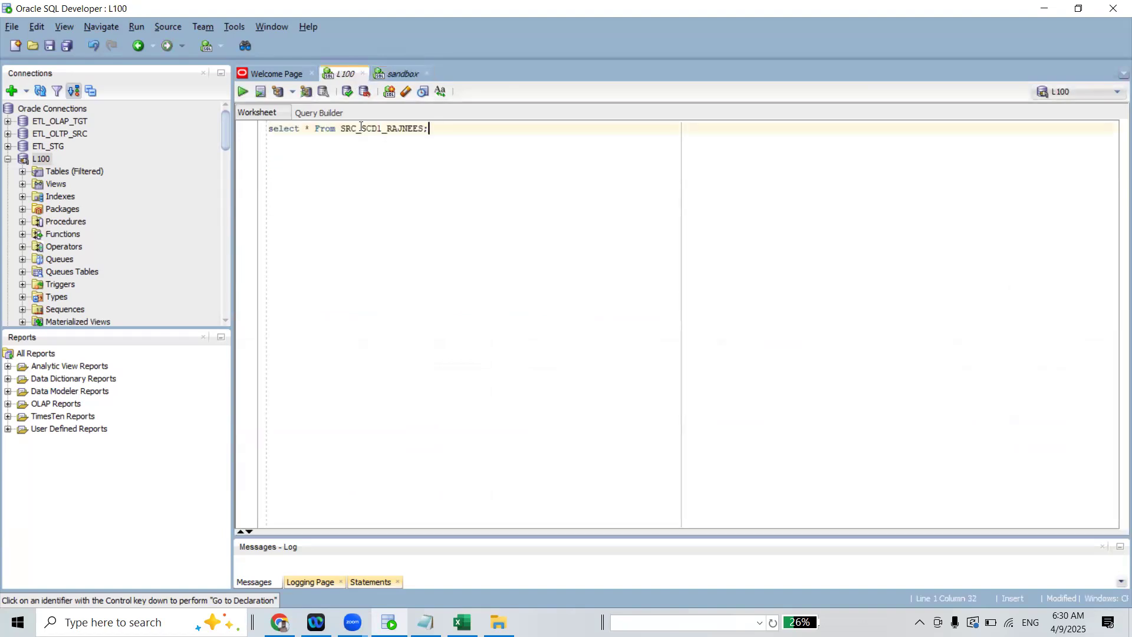
{"action": "left_click_drag", "start_coordinate": [360, 128], "coordinate": [341, 129]}
{"action": "type", "text": "TGT"}
{"action": "left_click", "coordinate": [242, 92]}
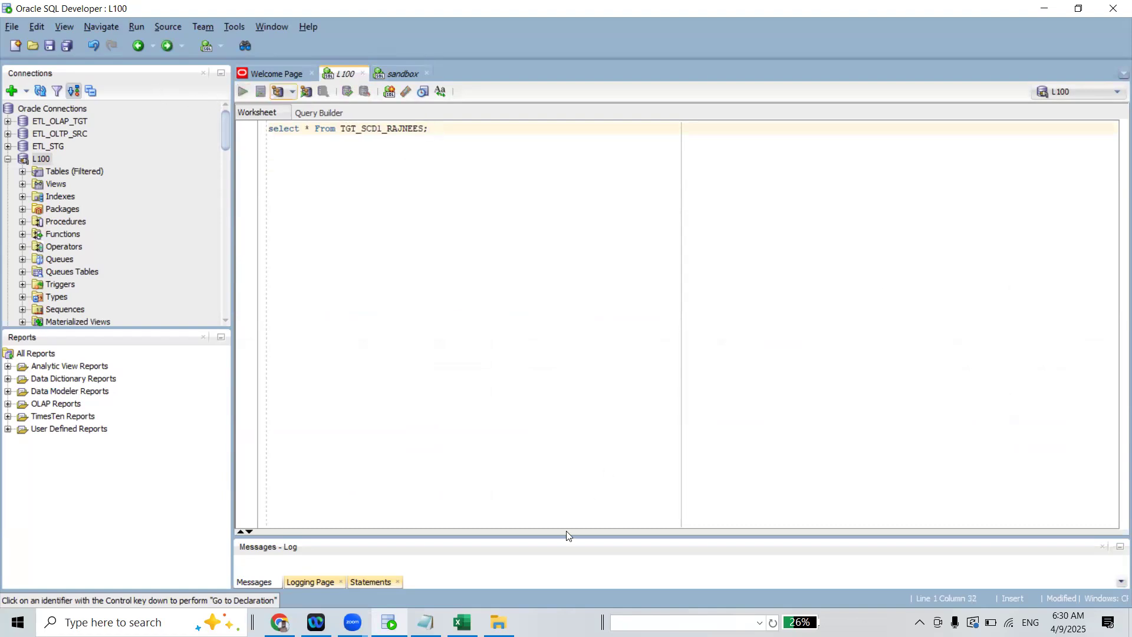
{"action": "left_click_drag", "start_coordinate": [567, 535], "coordinate": [523, 342]}
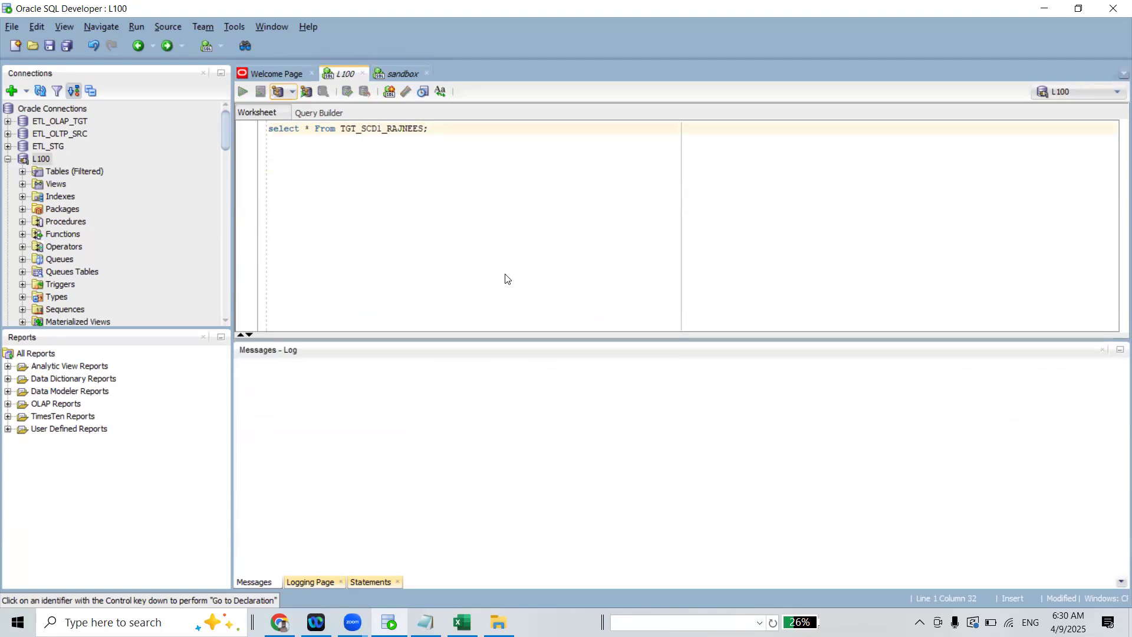
{"action": "left_click", "coordinate": [450, 134]}
In the sandbox worksheet, try to describe the source table by running DESC in front of the pasted select * From SRC_SCD1_RAJNEES; query
{"action": "left_click", "coordinate": [406, 75]}
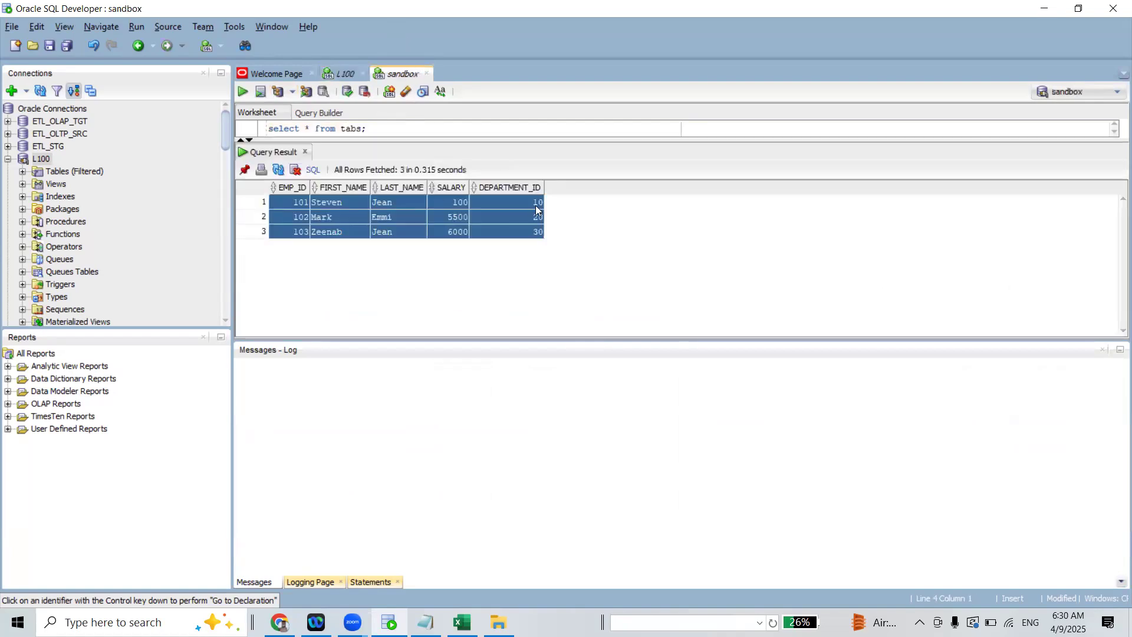
{"action": "left_click_drag", "start_coordinate": [504, 142], "coordinate": [490, 210]}
{"action": "left_click", "coordinate": [450, 169]}
{"action": "key", "text": "Return"}
{"action": "key", "text": "Return"}
{"action": "type", "text": "DES"}
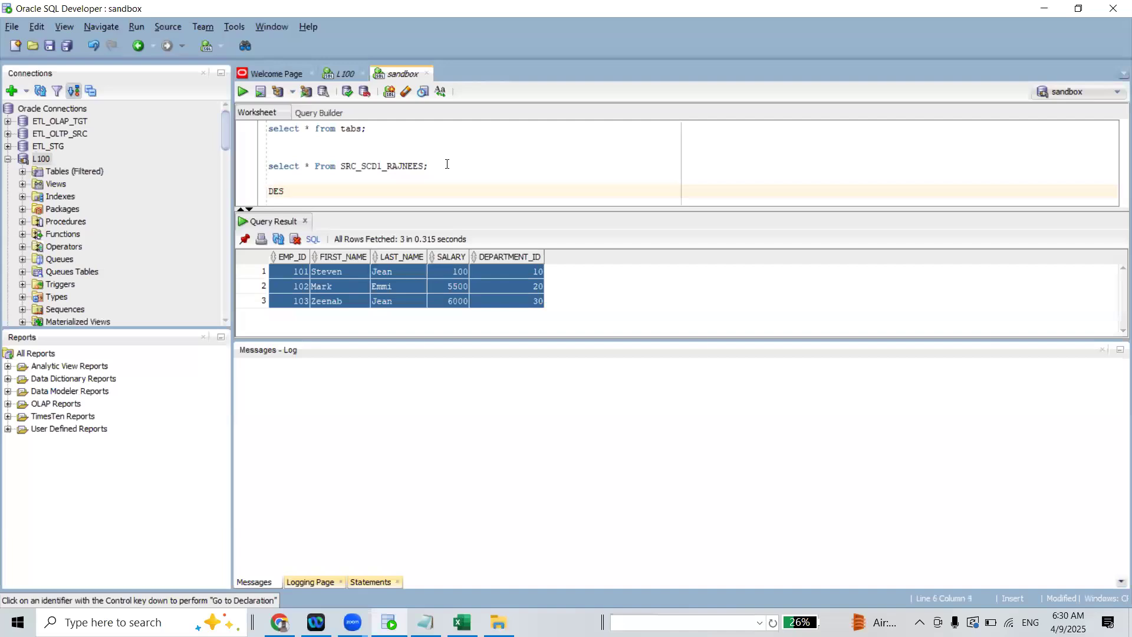
{"action": "type", "text": "C SCR"}
{"action": "key", "text": "BackSpace"}
{"action": "key", "text": "BackSpace"}
{"action": "key", "text": "BackSpace"}
{"action": "key", "text": "ctrl+v"}
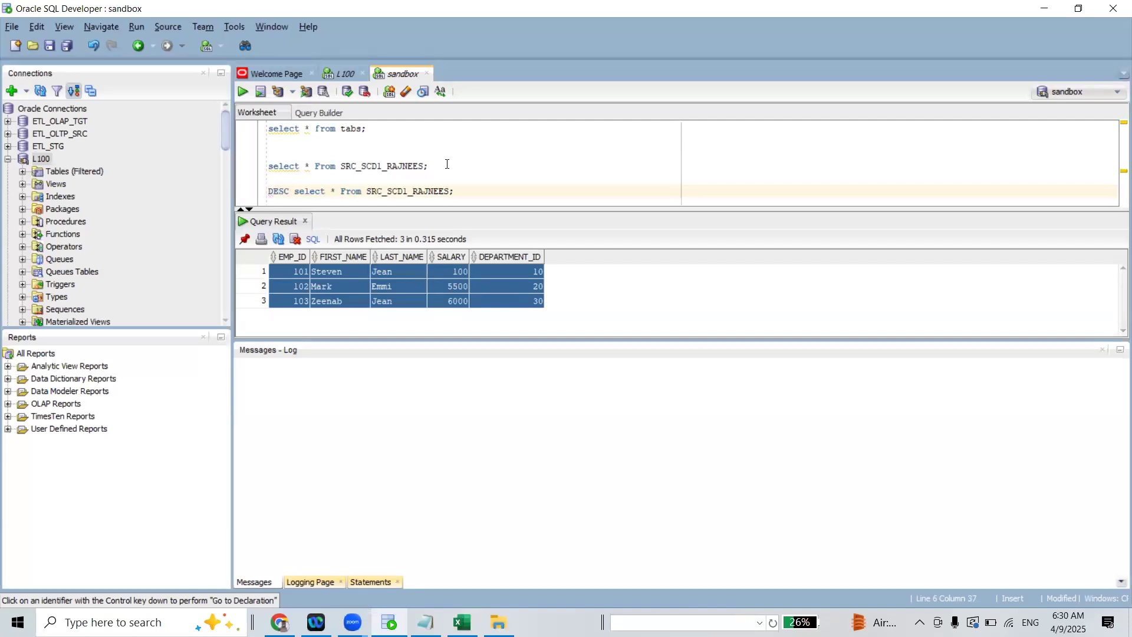
{"action": "type", "text": ";."}
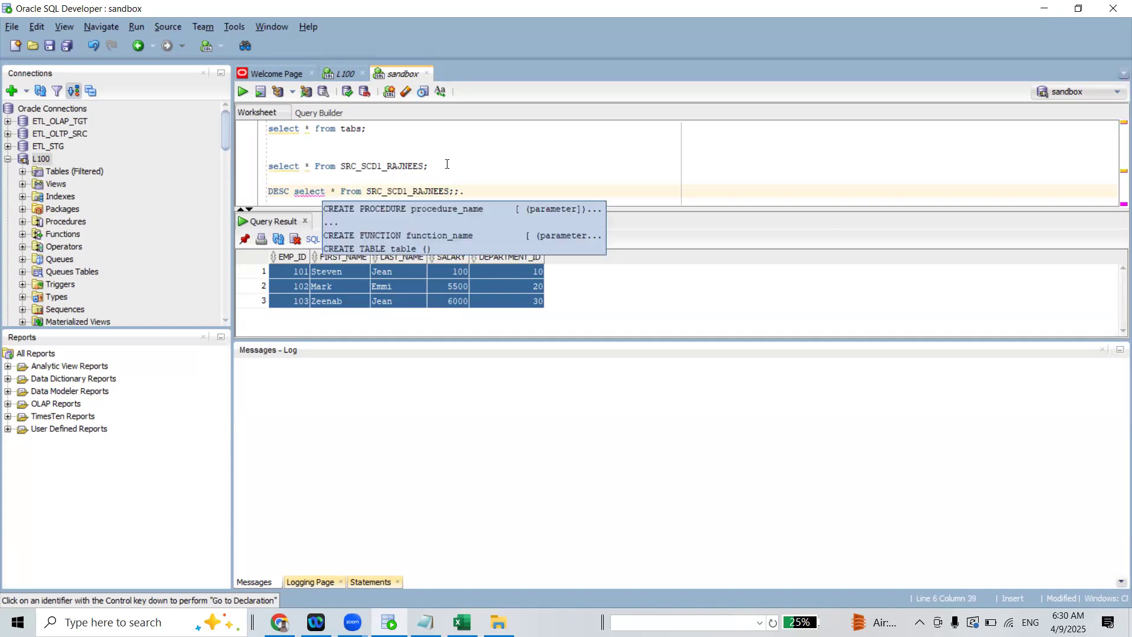
{"action": "key", "text": "BackSpace"}
{"action": "key", "text": "BackSpace"}
{"action": "key", "text": "ctrl+Return"}
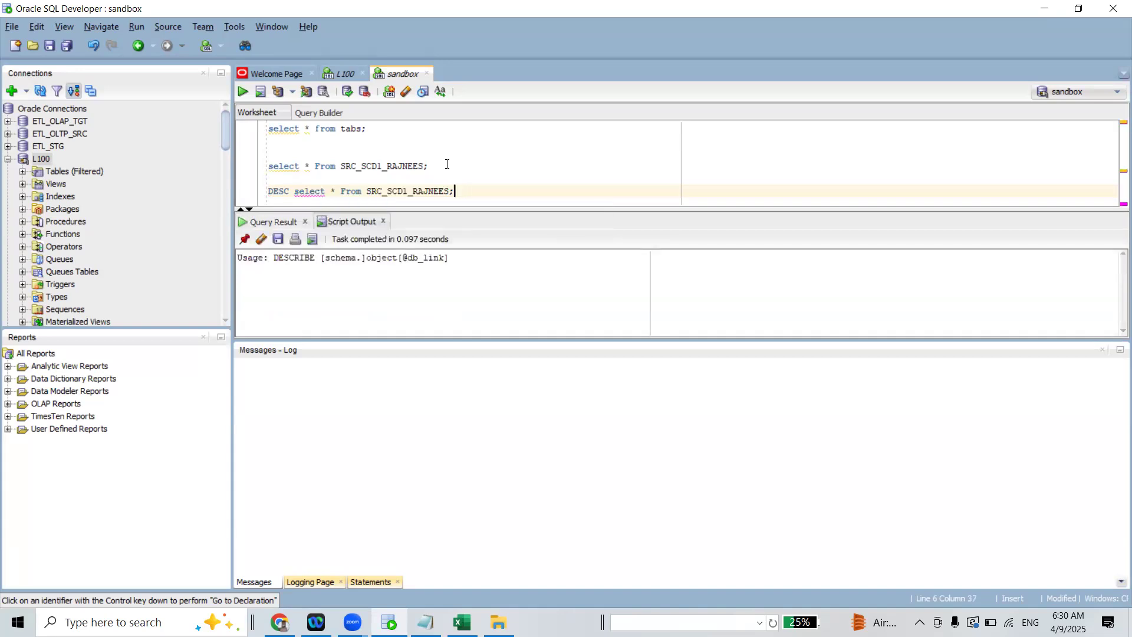
Correct the statement to DESC SRC_SCD1_RAJNEES; and run it to show the source table's structure
{"action": "left_click_drag", "start_coordinate": [478, 337], "coordinate": [488, 508]}
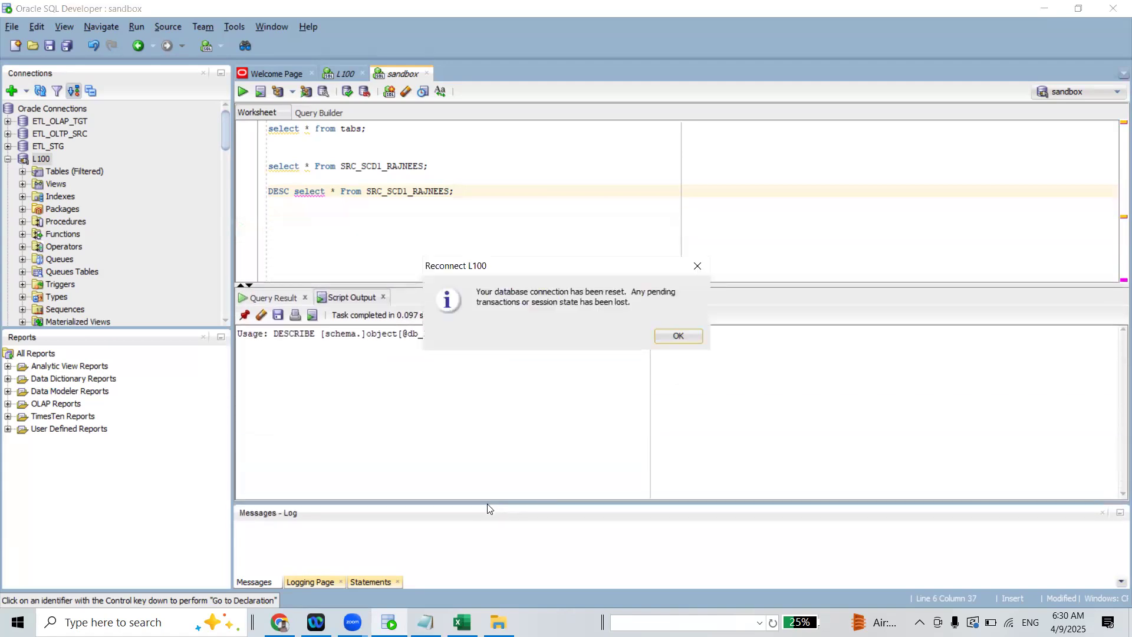
{"action": "left_click", "coordinate": [674, 334]}
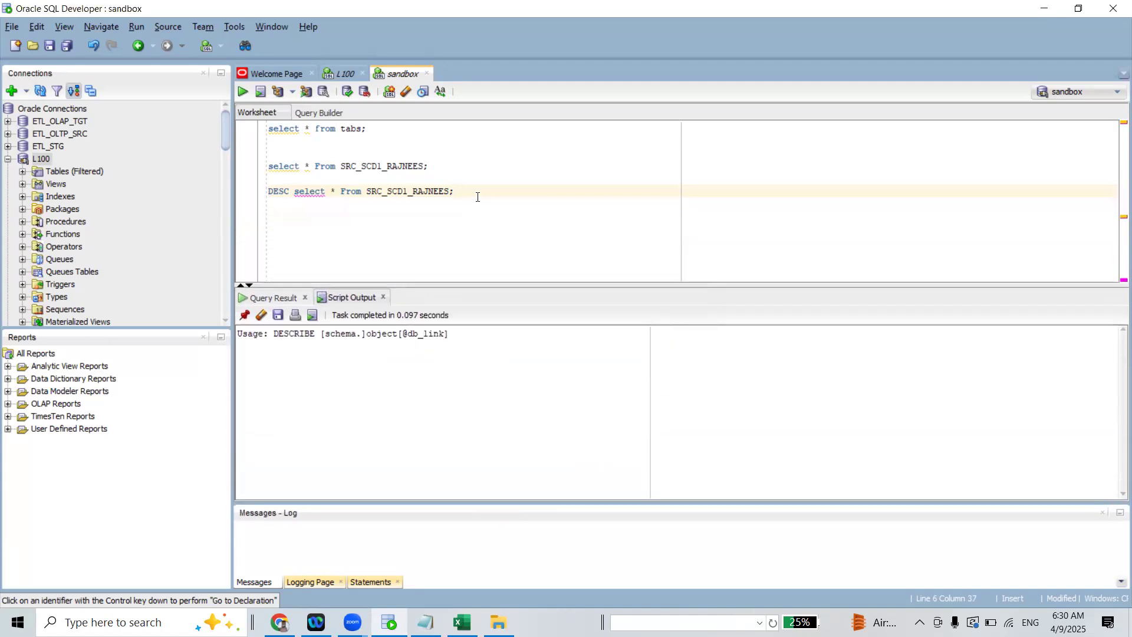
{"action": "double_click", "coordinate": [316, 193]}
{"action": "key", "text": "Delete"}
{"action": "key", "text": "Delete"}
{"action": "key", "text": "Delete"}
{"action": "key", "text": "Delete"}
{"action": "key", "text": "Delete"}
{"action": "key", "text": "Delete"}
{"action": "key", "text": "Delete"}
{"action": "key", "text": "Delete"}
{"action": "key", "text": "Delete"}
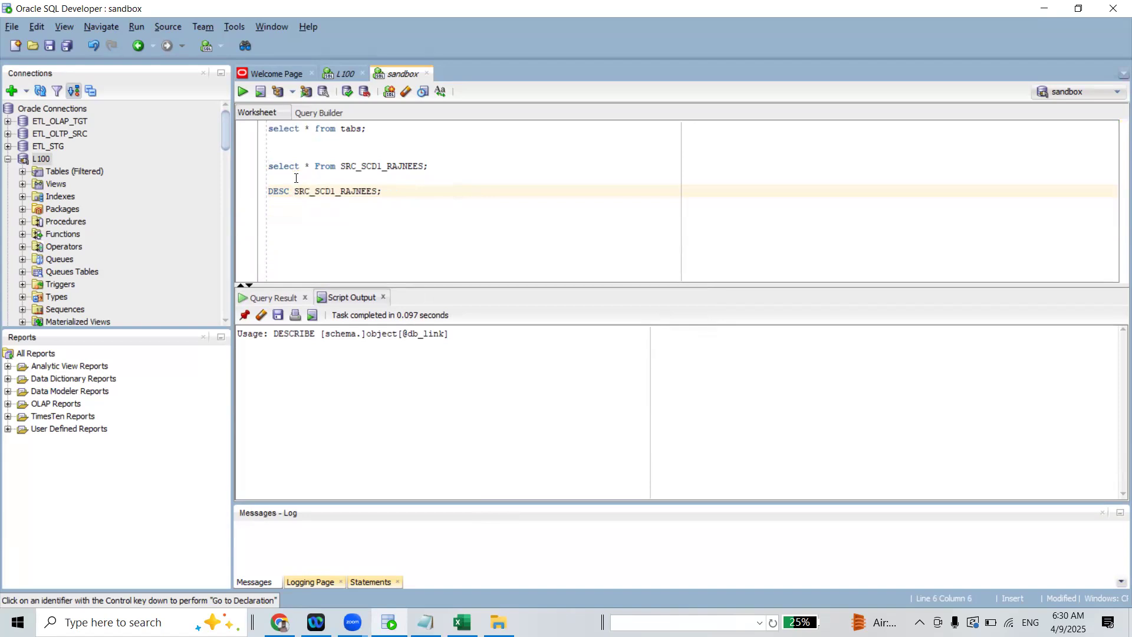
{"action": "key", "text": "ctrl+Return"}
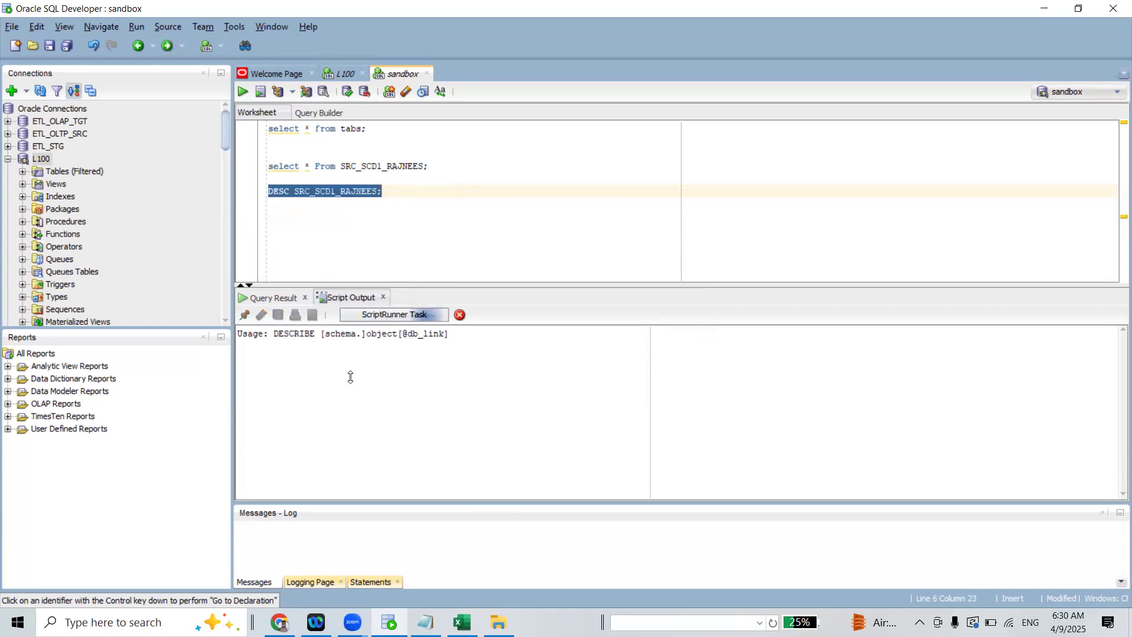
Copy the five column definitions from EMP_ID to DEPARTMENT_ID into the L100 worksheet below the TGT_SCD1_RAJNEES query
{"action": "left_click_drag", "start_coordinate": [238, 370], "coordinate": [385, 422]}
{"action": "key", "text": "ctrl+c"}
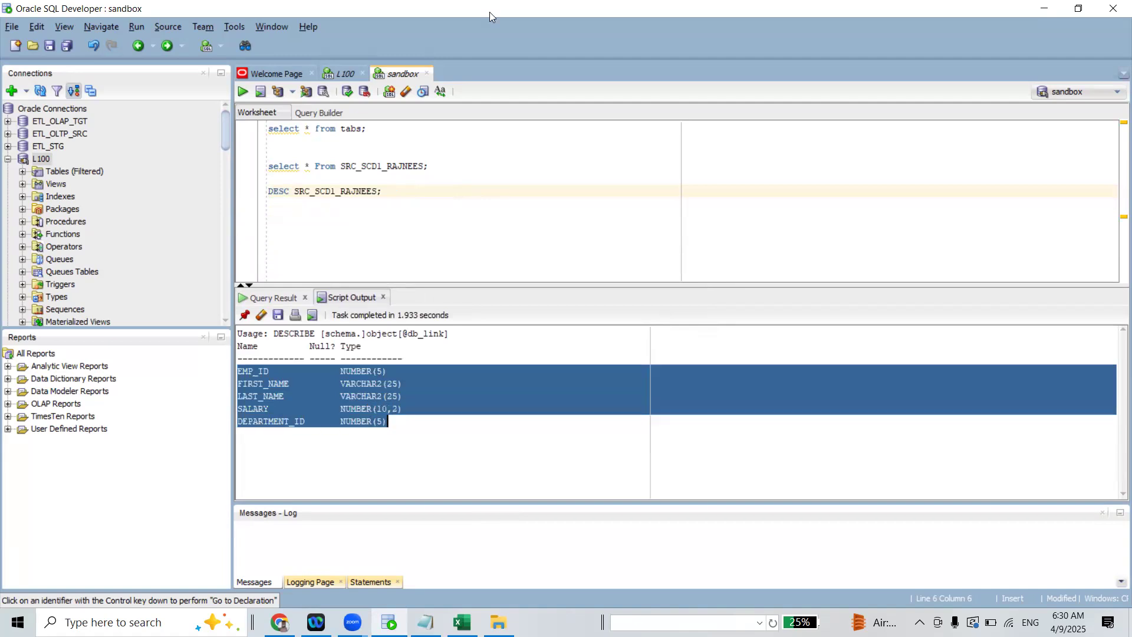
{"action": "left_click", "coordinate": [344, 73]}
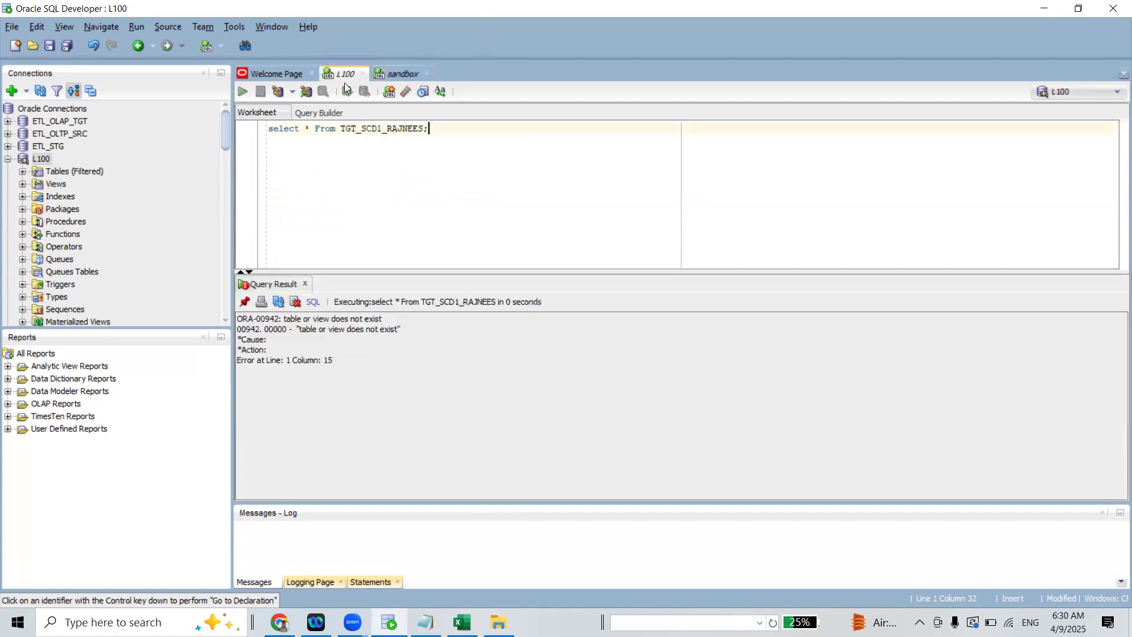
{"action": "key", "text": "ctrl+a"}
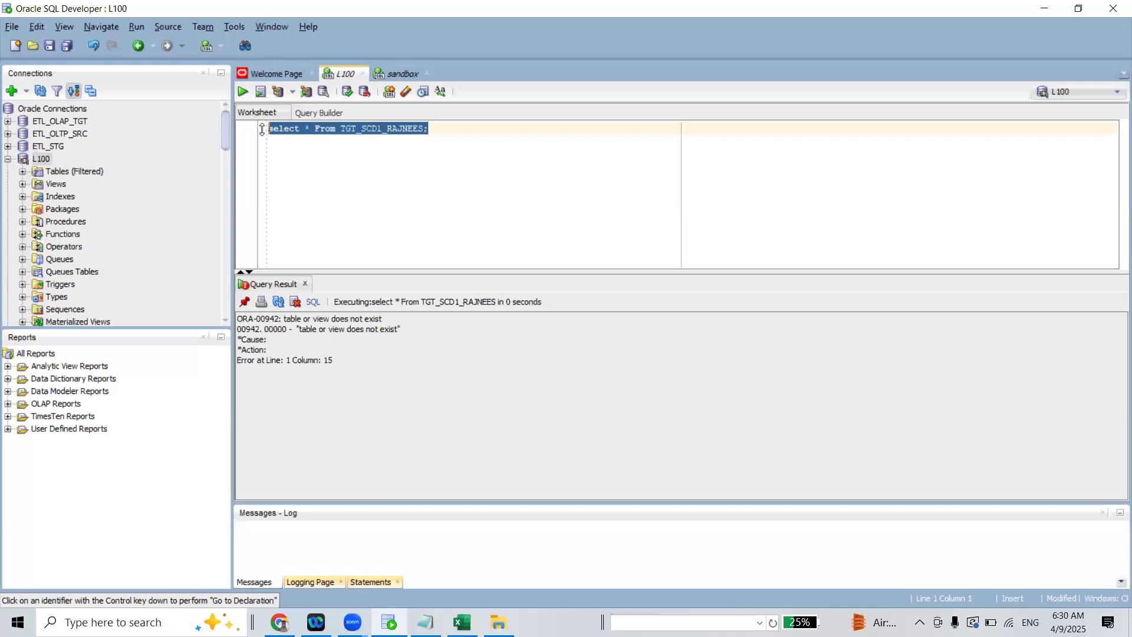
{"action": "key", "text": "ctrl+v"}
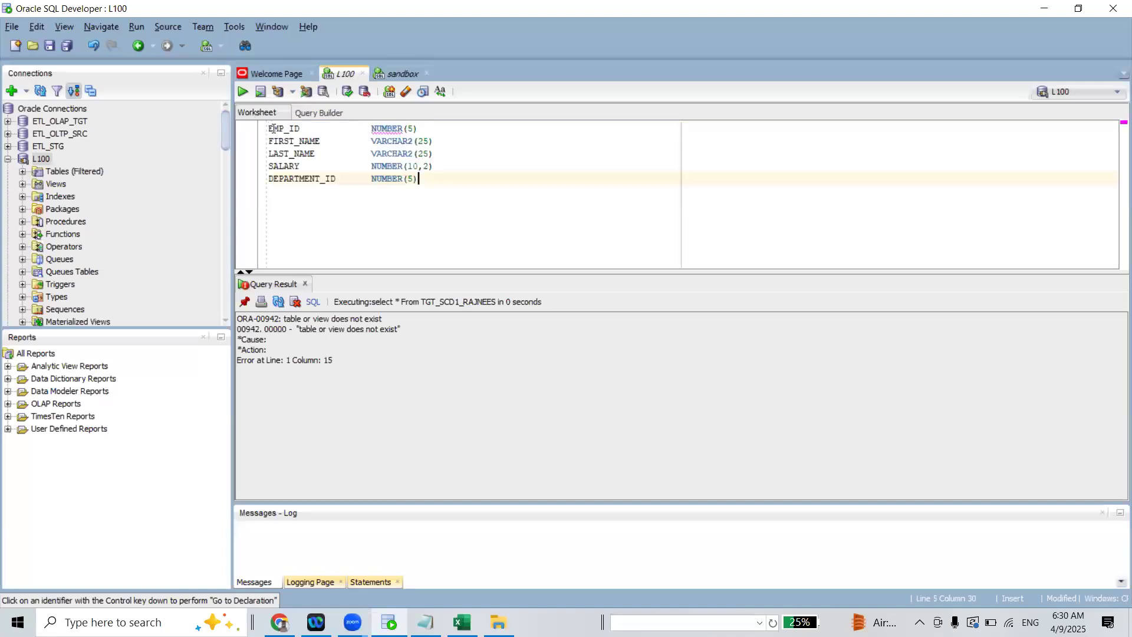
{"action": "key", "text": "ctrl+z"}
{"action": "left_click", "coordinate": [438, 136]}
{"action": "key", "text": "Return"}
{"action": "key", "text": "ctrl+v"}
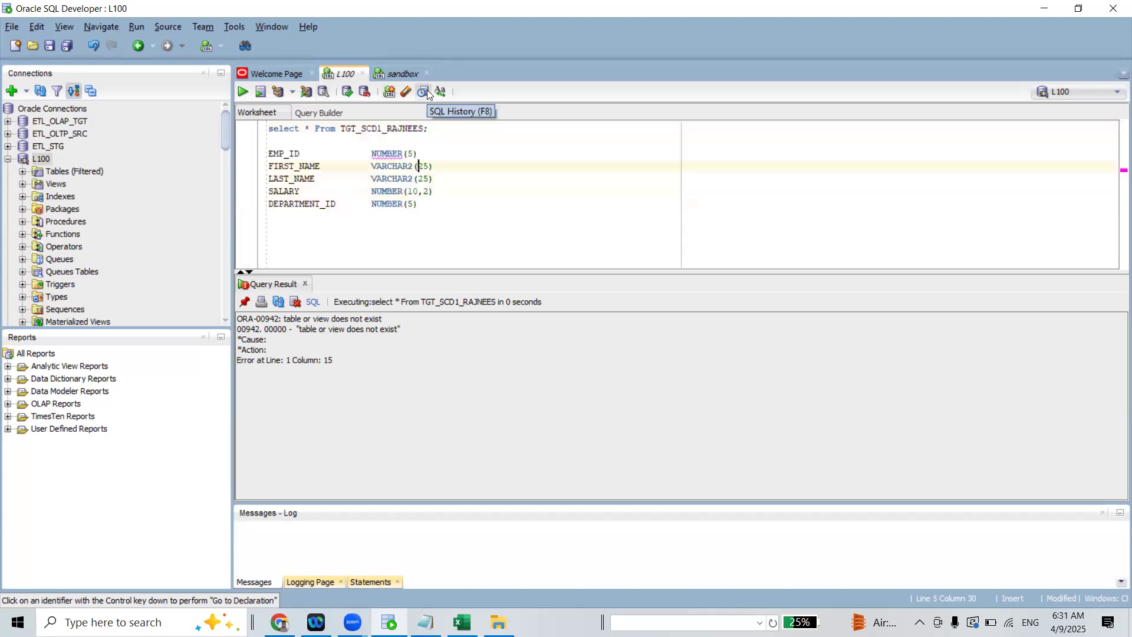
Turn the select line into CREATE TABLE TGT_SCD1_RAJNEES( and remove the blank line above the column definitions
{"action": "key", "text": "Left"}
{"action": "key", "text": "shift+Left"}
{"action": "key", "text": "shift+Left"}
{"action": "key", "text": "shift+Left"}
{"action": "key", "text": "shift+Left"}
{"action": "key", "text": "shift+Left"}
{"action": "key", "text": "shift+Left"}
{"action": "key", "text": "shift+Left"}
{"action": "key", "text": "shift+Left"}
{"action": "key", "text": "shift+Left"}
{"action": "key", "text": "shift+Left"}
{"action": "key", "text": "shift+Left"}
{"action": "key", "text": "shift+Left"}
{"action": "key", "text": "shift+Left"}
{"action": "type", "text": "CREATE TABLE"}
{"action": "key", "text": "Right"}
{"action": "key", "text": "Right"}
{"action": "key", "text": "Right"}
{"action": "key", "text": "Right"}
{"action": "key", "text": "Right"}
{"action": "key", "text": "Right"}
{"action": "key", "text": "Right"}
{"action": "key", "text": "Right"}
{"action": "key", "text": "Right"}
{"action": "key", "text": "Right"}
{"action": "key", "text": "Right"}
{"action": "key", "text": "Right"}
{"action": "key", "text": "Right"}
{"action": "key", "text": "Right"}
{"action": "key", "text": "Right"}
{"action": "key", "text": "Right"}
{"action": "key", "text": "Right"}
{"action": "key", "text": "Right"}
{"action": "key", "text": "Right"}
{"action": "key", "text": "Right"}
{"action": "key", "text": "Left"}
{"action": "key", "text": "Left"}
{"action": "key", "text": "BackSpace"}
{"action": "type", "text": "("}
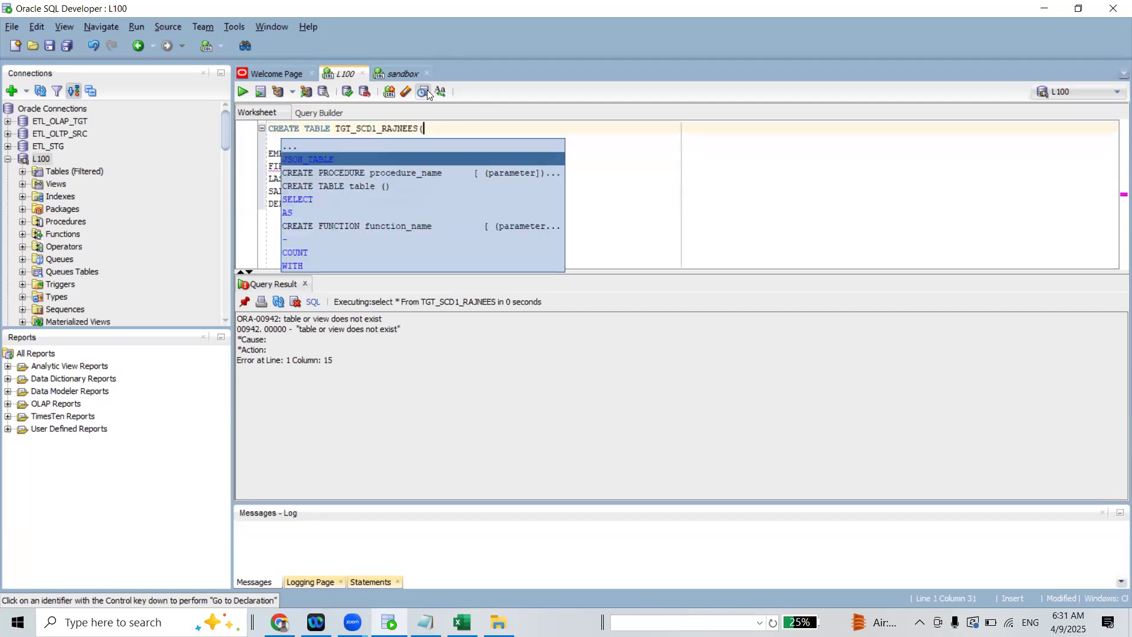
{"action": "key", "text": "Escape"}
{"action": "key", "text": "Right"}
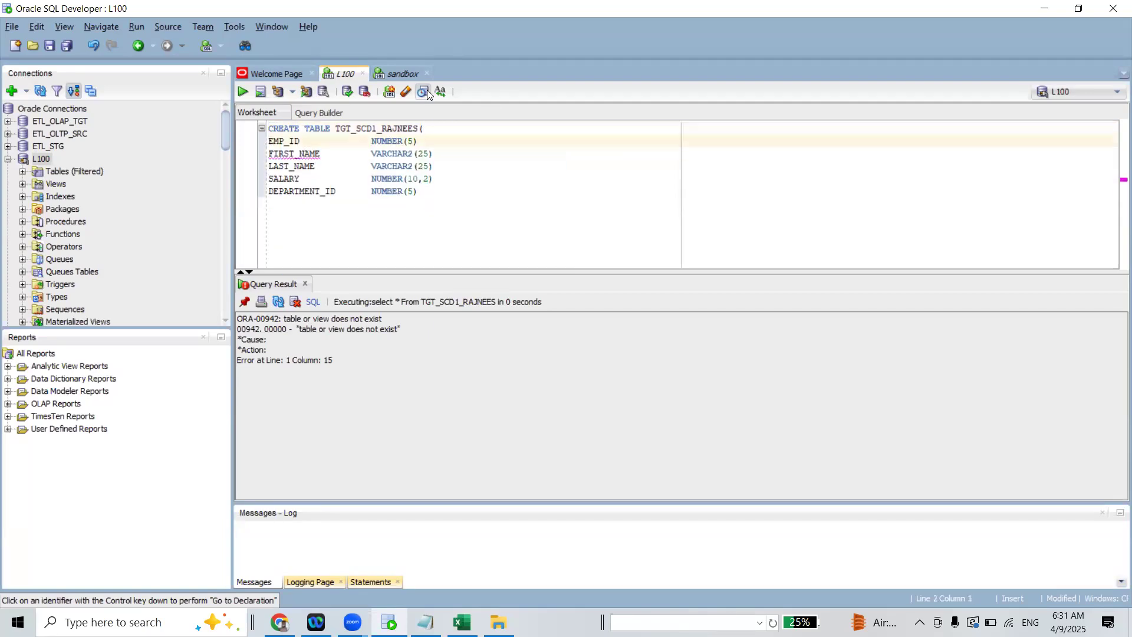
Add a comma after the EMP_ID, FIRST_NAME, LAST_NAME and SALARY column definitions in the CREATE TABLE statement
{"action": "key", "text": "Right"}
{"action": "key", "text": "Right"}
{"action": "key", "text": "Right"}
{"action": "key", "text": "Right"}
{"action": "key", "text": "Right"}
{"action": "key", "text": "Right"}
{"action": "key", "text": "Right"}
{"action": "key", "text": "Right"}
{"action": "type", "text": ","}
{"action": "key", "text": "Down"}
{"action": "key", "text": "End"}
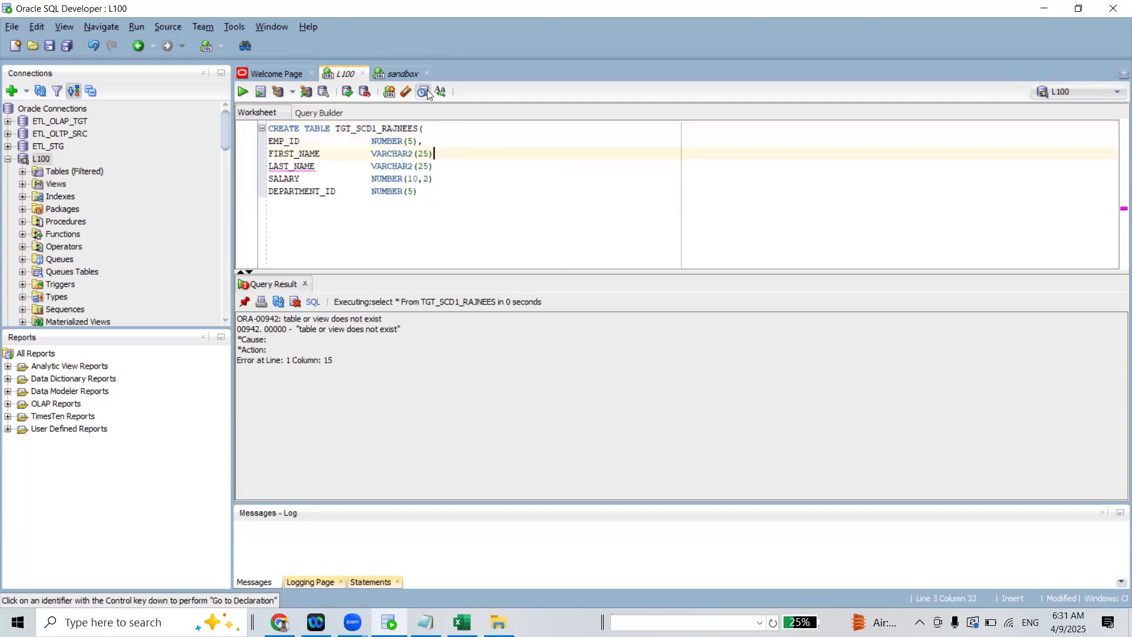
{"action": "type", "text": ","}
{"action": "key", "text": "Down"}
{"action": "key", "text": "End"}
{"action": "type", "text": ","}
{"action": "key", "text": "BackSpace"}
{"action": "key", "text": "BackSpace"}
{"action": "key", "text": "BackSpace"}
{"action": "type", "text": "),"}
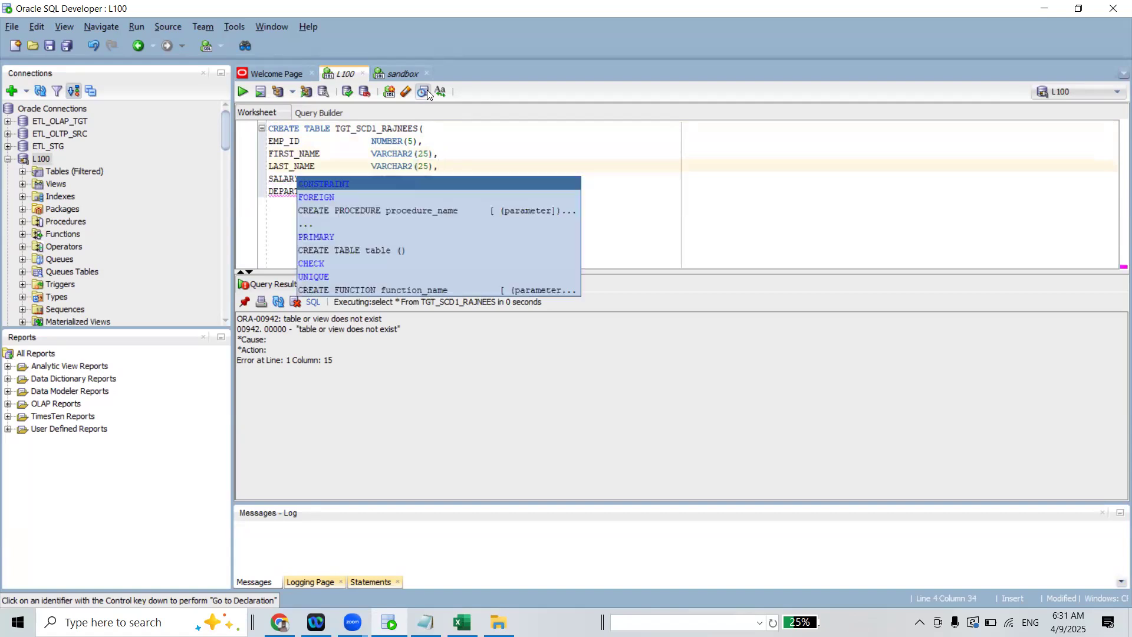
{"action": "key", "text": "Escape"}
{"action": "key", "text": "Down"}
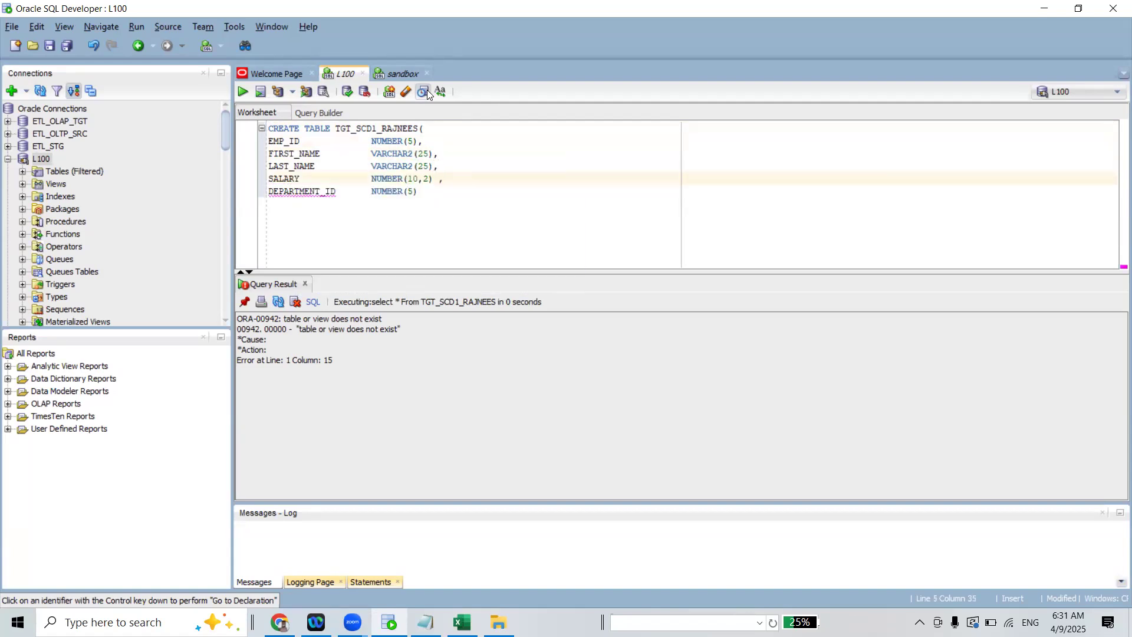
{"action": "key", "text": "Escape"}
{"action": "key", "text": "Down"}
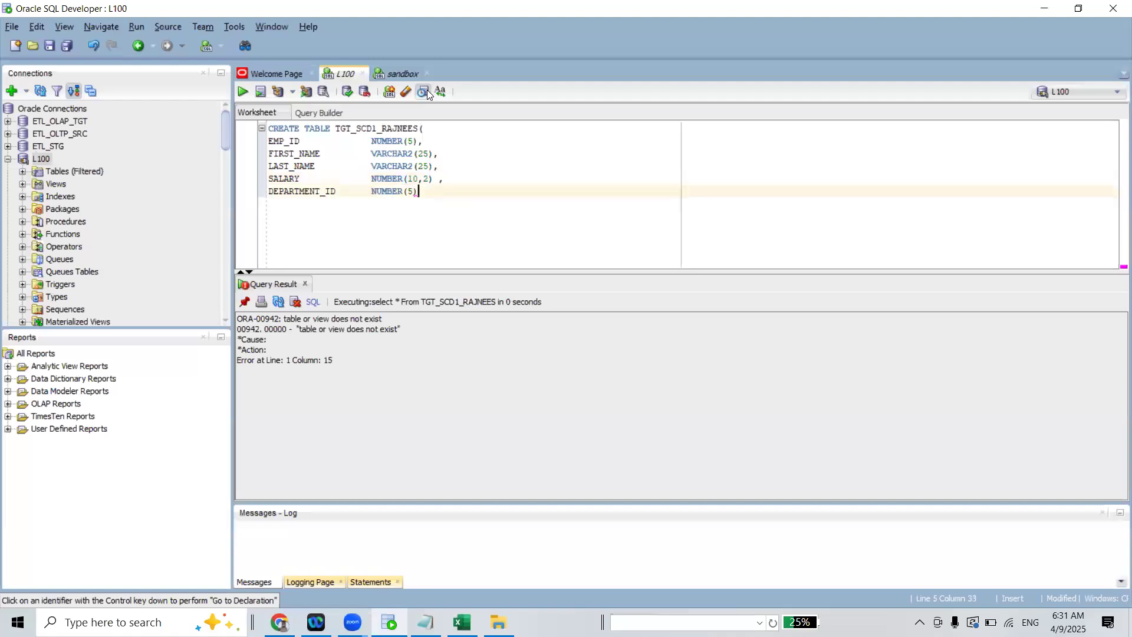
Close the statement with ); after DEPARTMENT_ID, run it to create TGT_SCD1_RAJNEES, and commit
{"action": "type", "text": ");"}
{"action": "left_click", "coordinate": [242, 94]}
{"action": "left_click", "coordinate": [242, 93]}
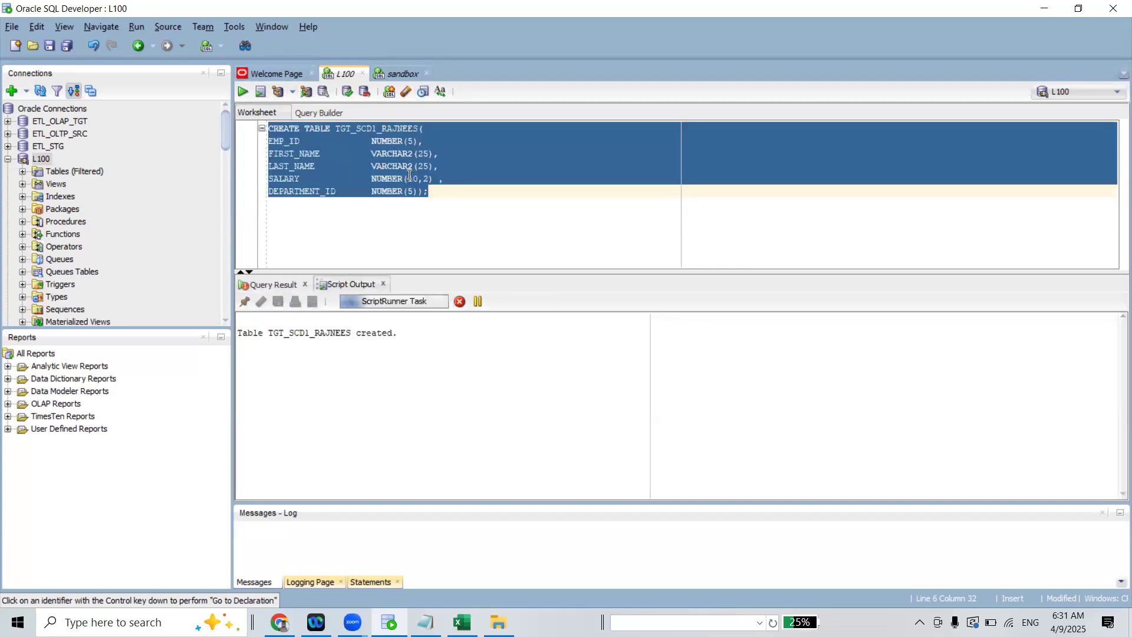
{"action": "left_click", "coordinate": [346, 91]}
Below the CREATE TABLE statement, add SELECT * FROM TGT_SCD1_RAJNEES; and run it to check the new table
{"action": "double_click", "coordinate": [354, 128]}
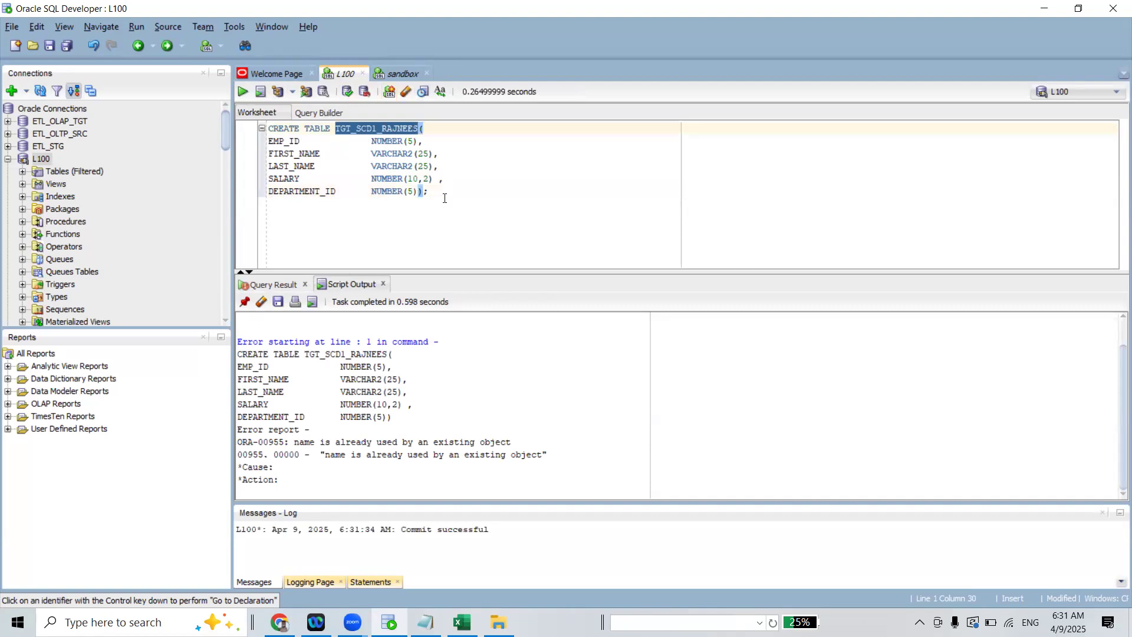
{"action": "left_click", "coordinate": [443, 192]}
{"action": "key", "text": "Return"}
{"action": "key", "text": "Return"}
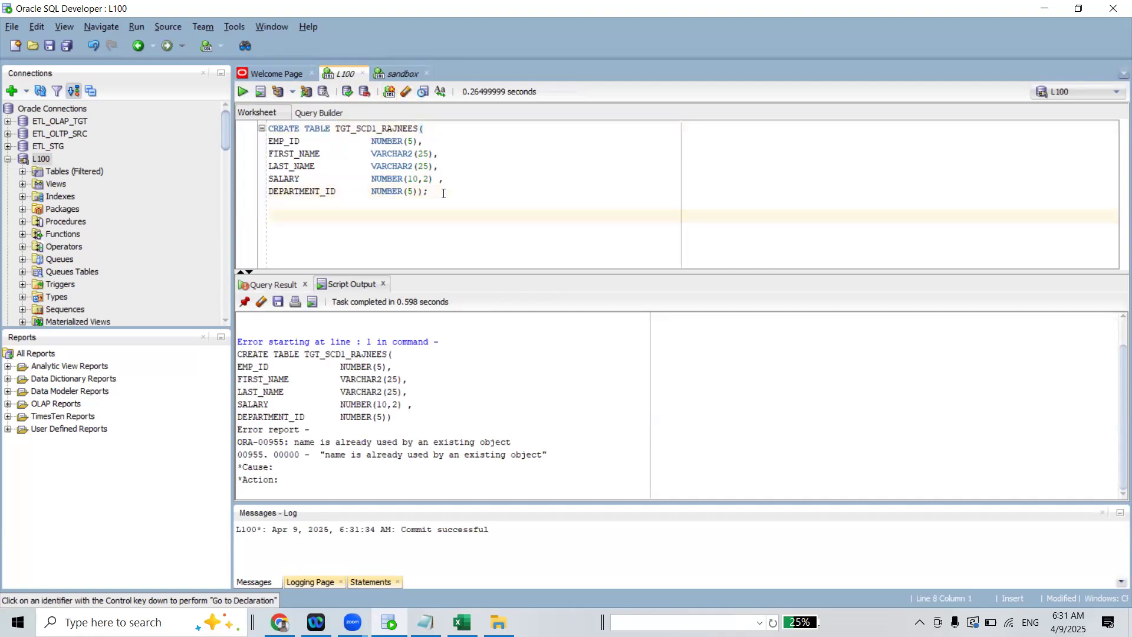
{"action": "type", "text": "SELECT * FROM TGT_SCD1_RAJNEES;"}
{"action": "left_click", "coordinate": [242, 92]}
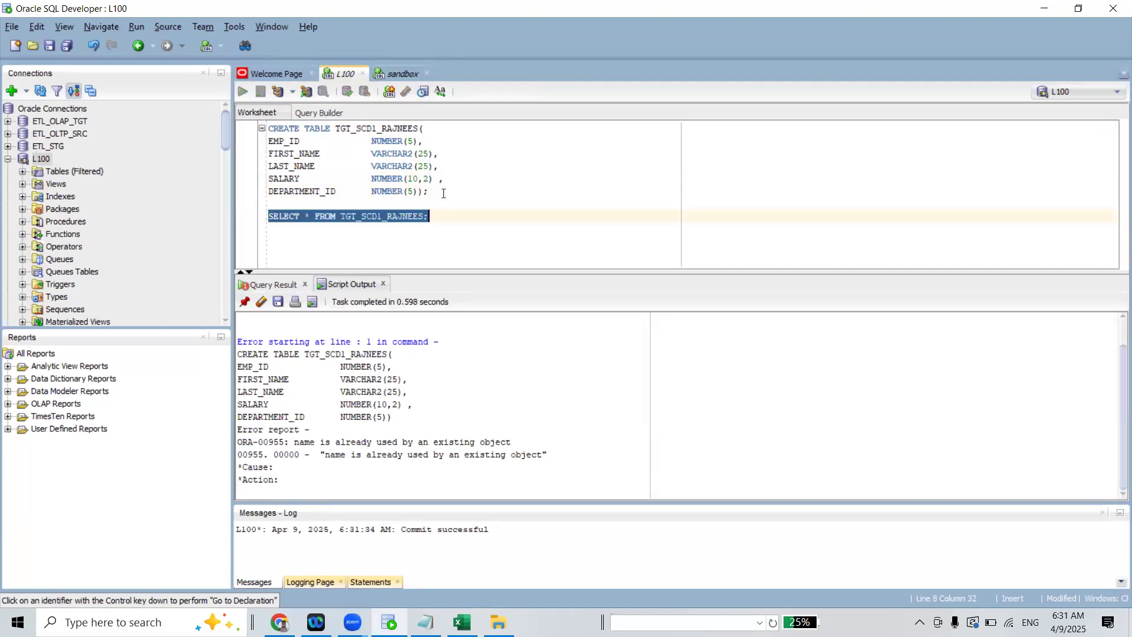
Delete the CREATE TABLE statement and the blank line so only the SELECT query remains in the L100 worksheet
{"action": "key", "text": "ctrl+shift+Home"}
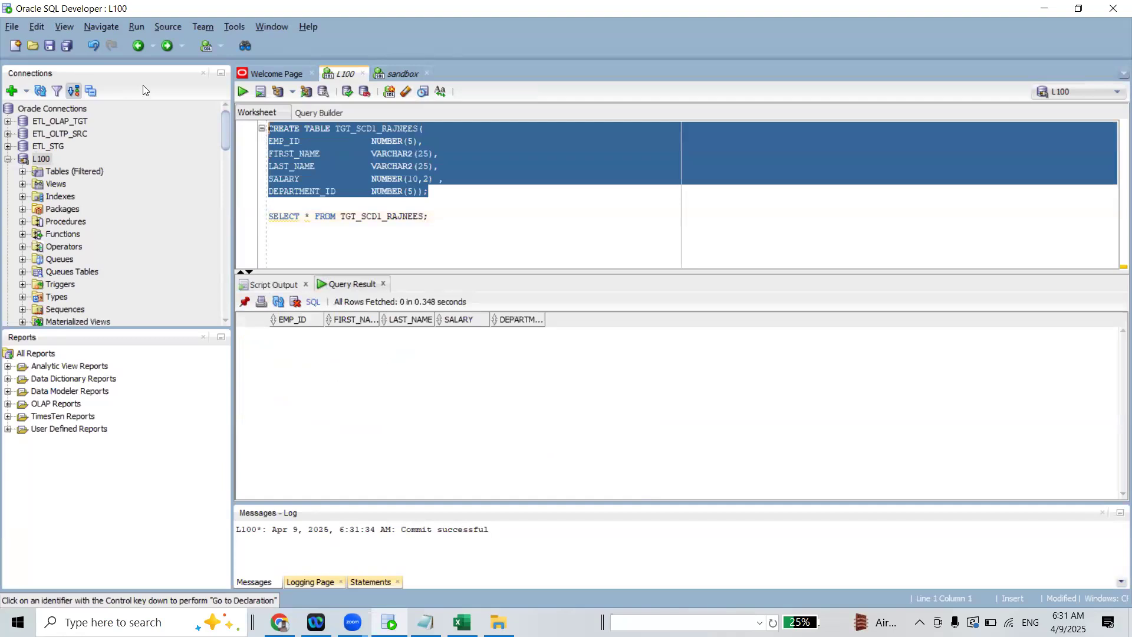
{"action": "key", "text": "Delete"}
{"action": "key", "text": "Delete"}
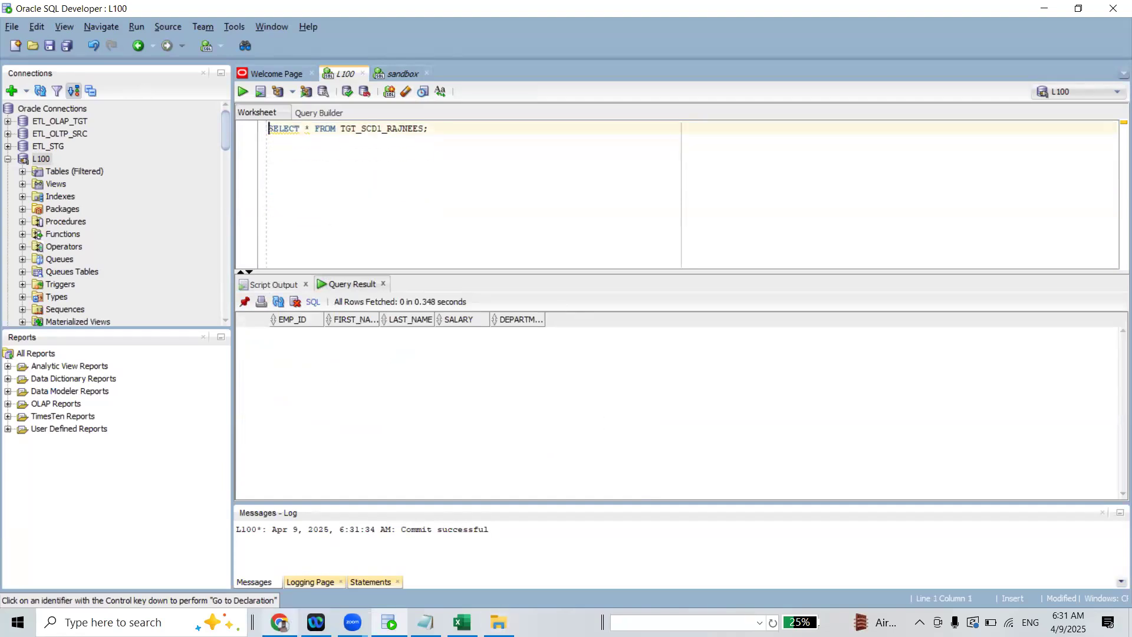
Switch to Informatica Data Integration in Chrome and browse the L102 project to the folder containing Mapping9
{"action": "left_click", "coordinate": [287, 620]}
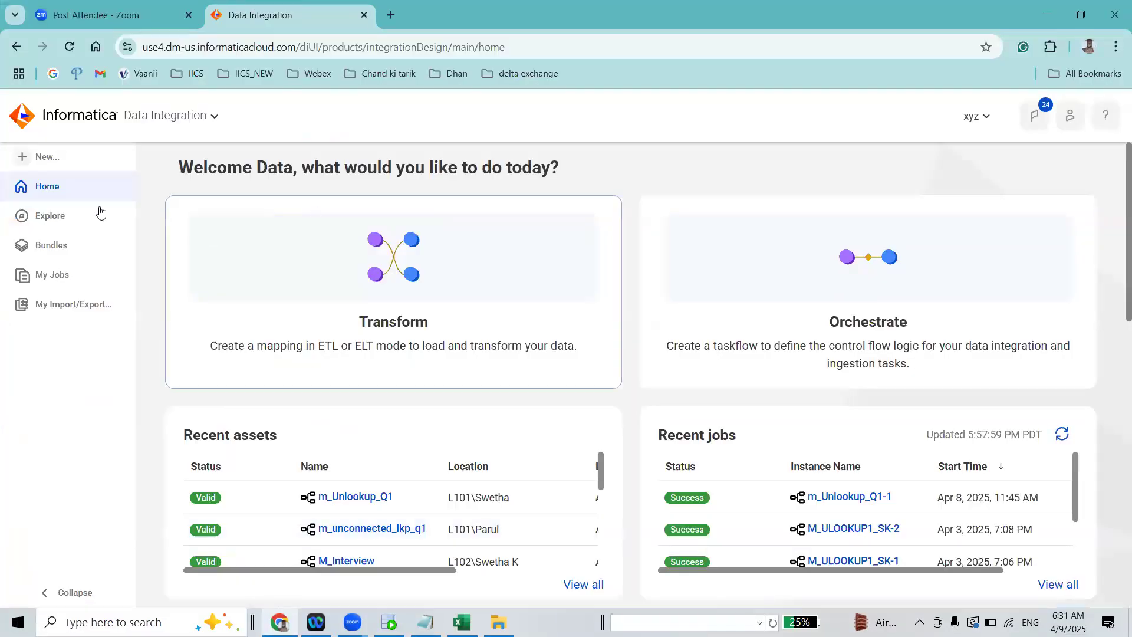
{"action": "left_click", "coordinate": [61, 161]}
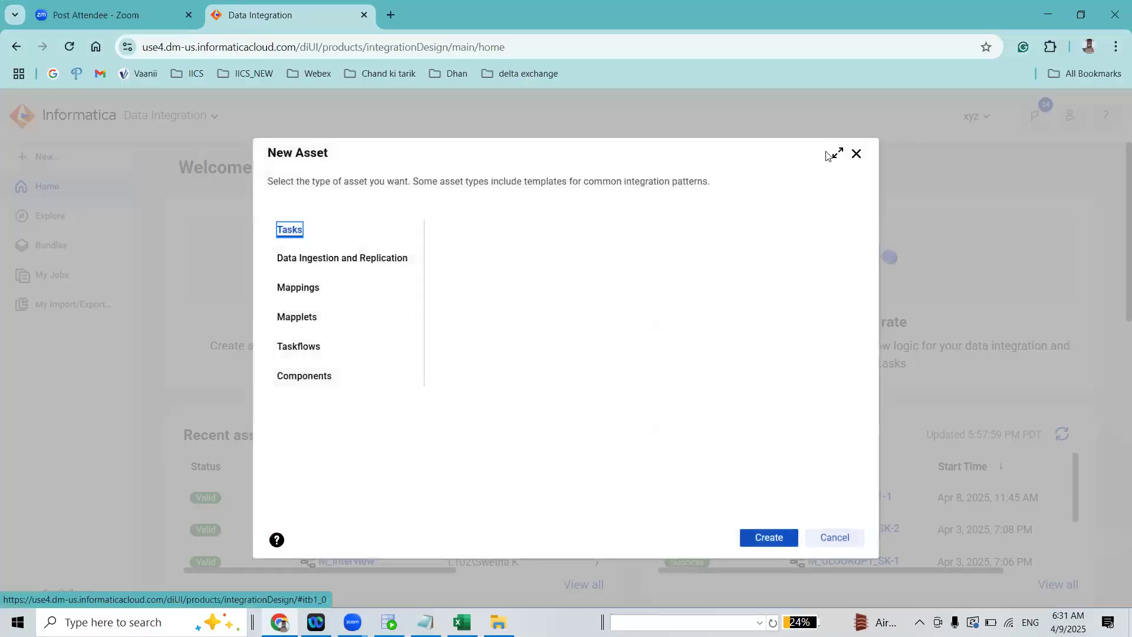
{"action": "left_click", "coordinate": [855, 156]}
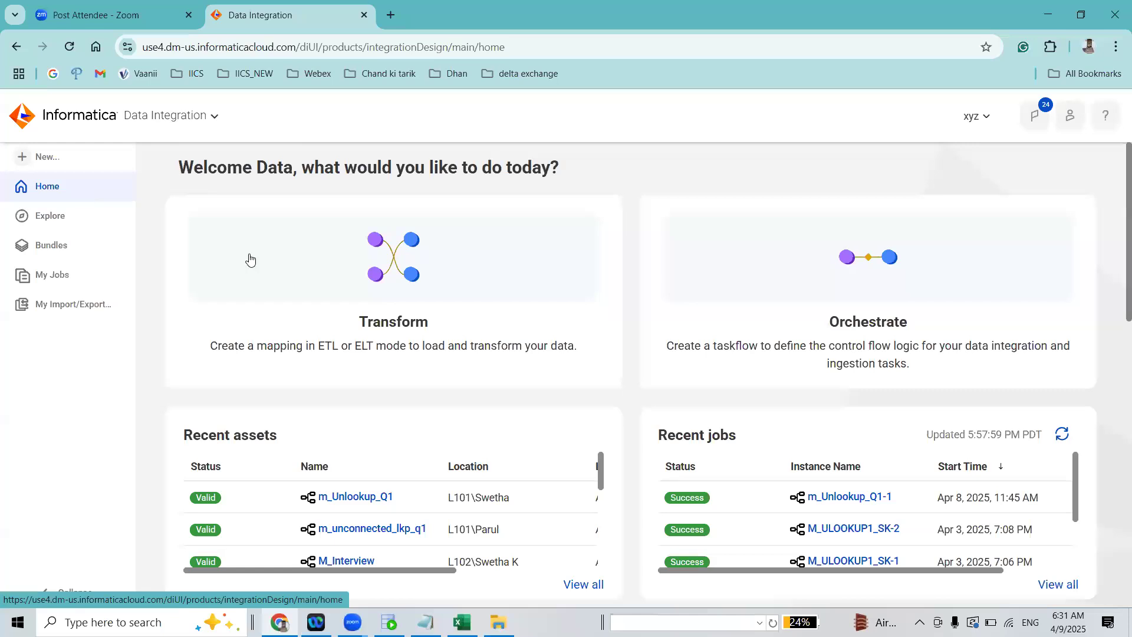
{"action": "left_click", "coordinate": [81, 224]}
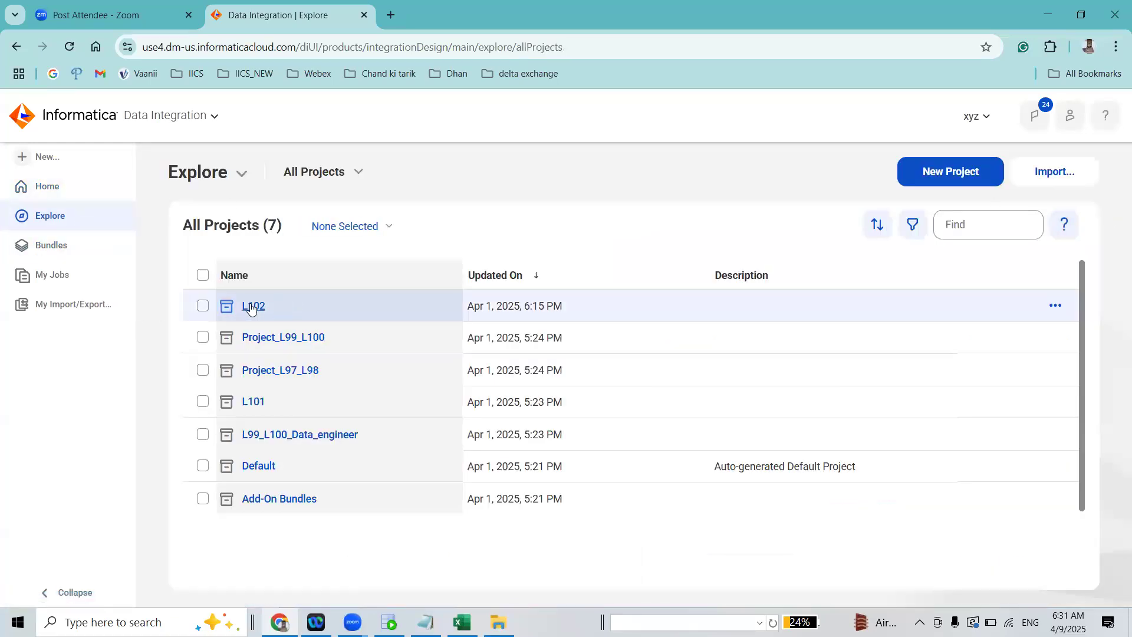
{"action": "left_click", "coordinate": [252, 306]}
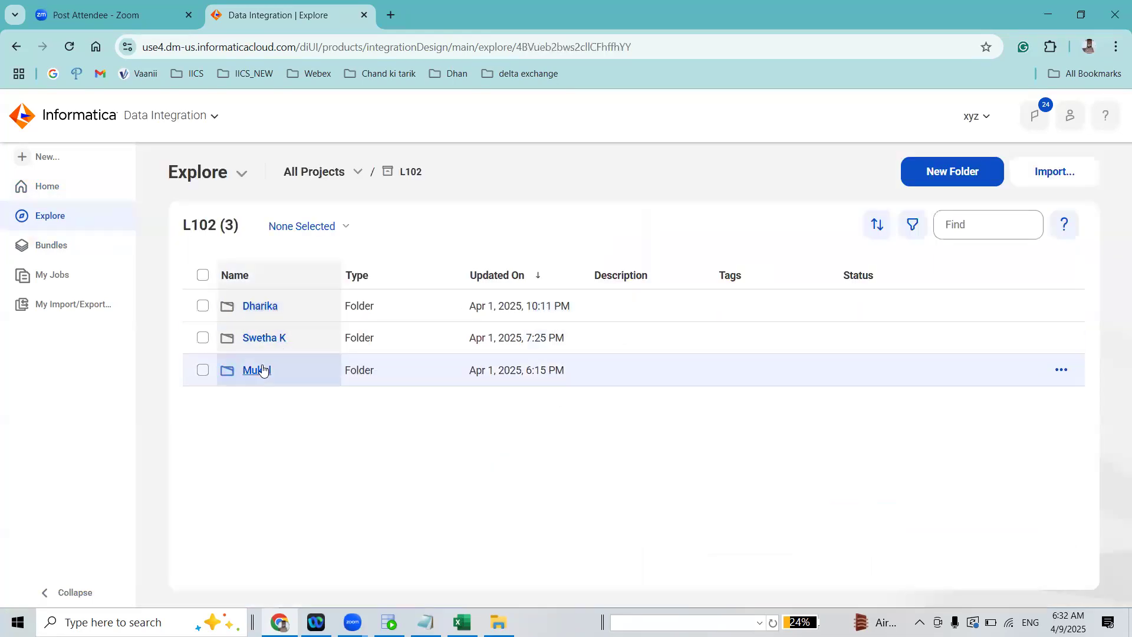
{"action": "left_click", "coordinate": [263, 370]}
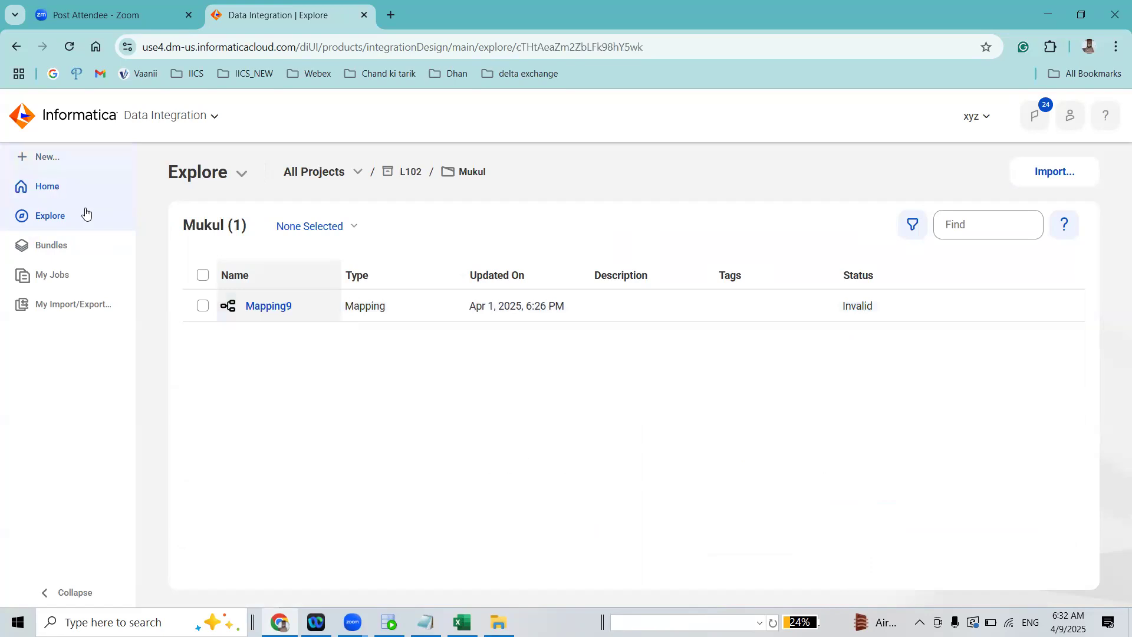
{"action": "left_click", "coordinate": [59, 157]}
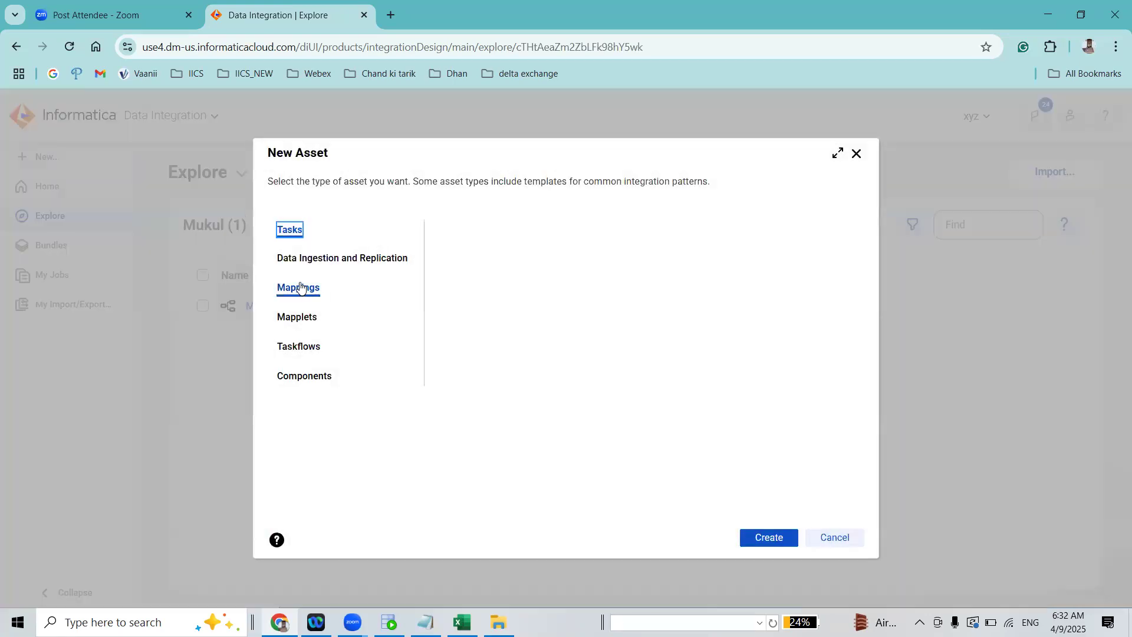
{"action": "left_click", "coordinate": [300, 287]}
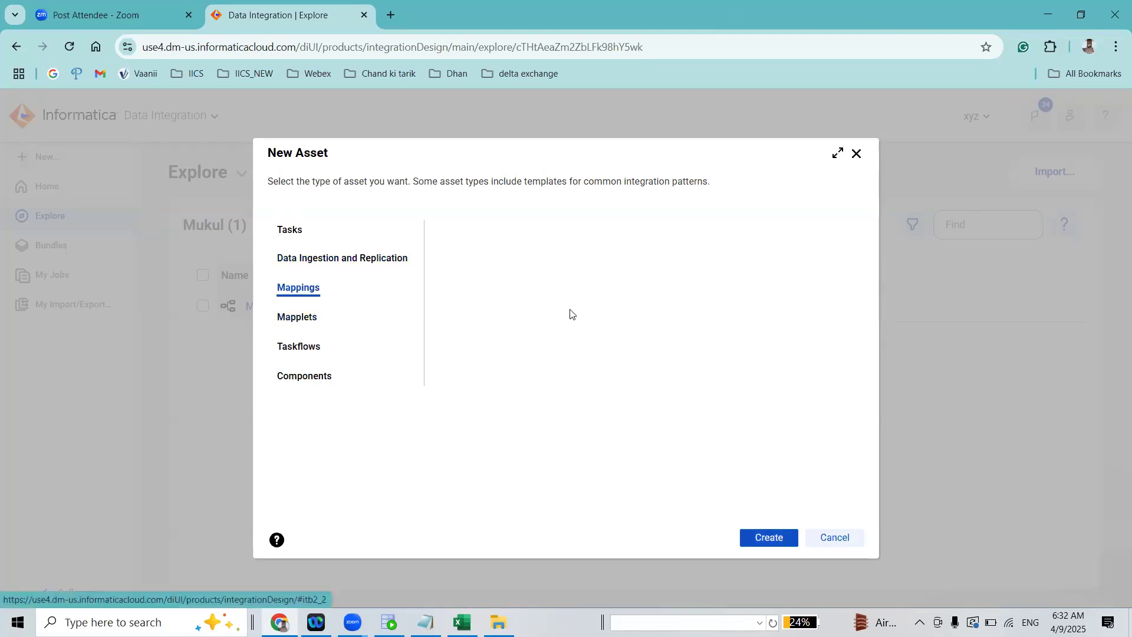
{"action": "left_click", "coordinate": [856, 153]}
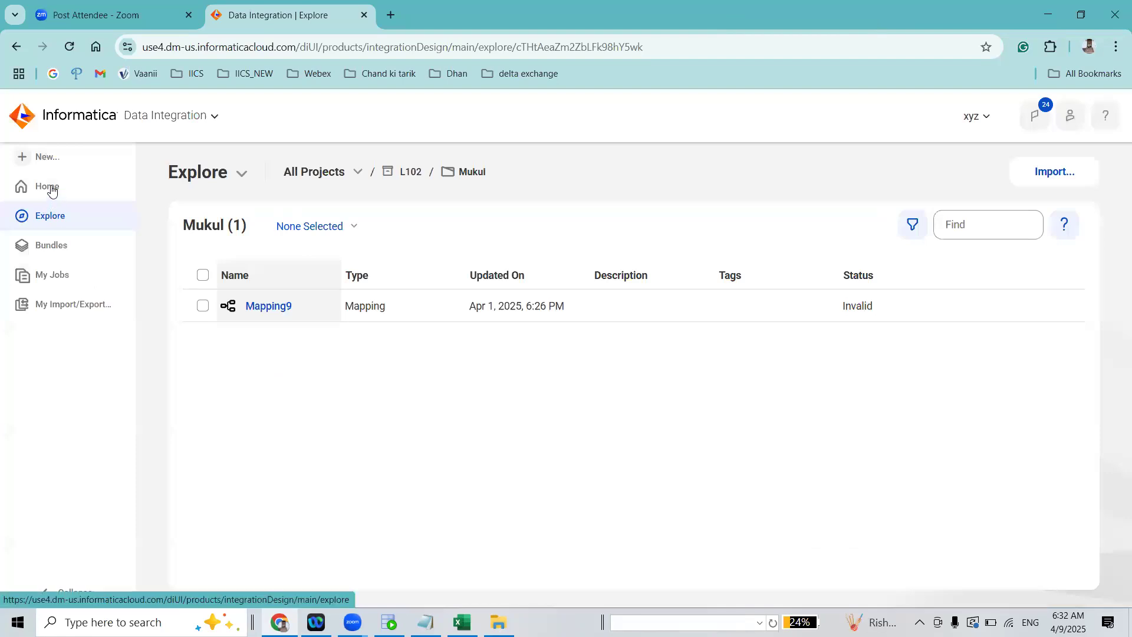
{"action": "left_click", "coordinate": [50, 160]}
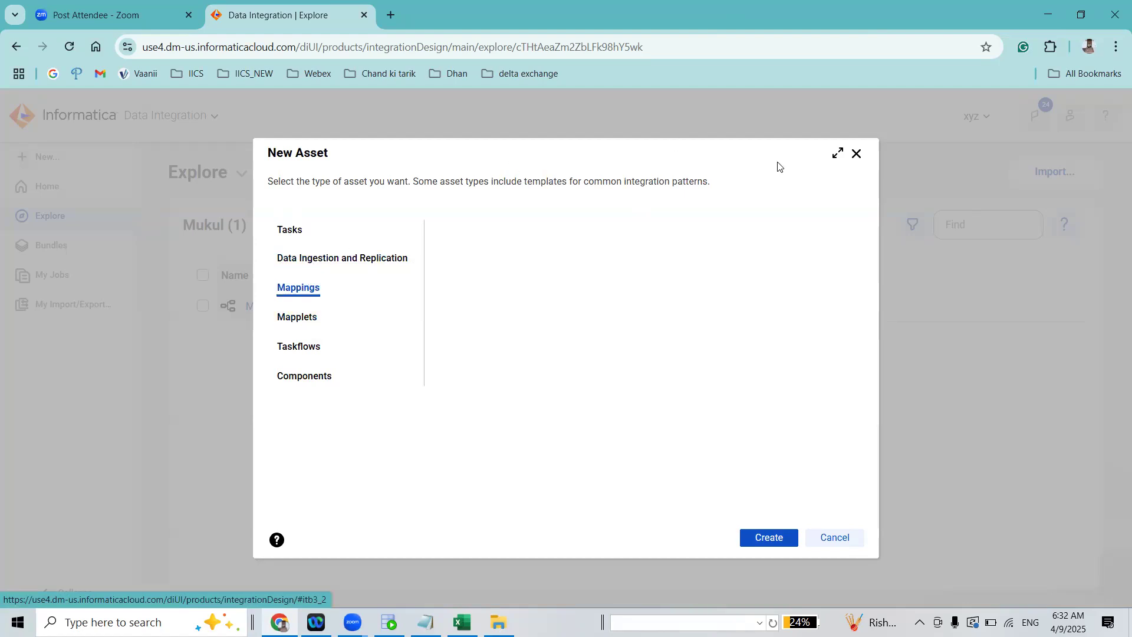
{"action": "left_click", "coordinate": [856, 154]}
Reload the Data Integration page and create a new blank mapping in the current L102 folder
{"action": "left_click", "coordinate": [68, 47]}
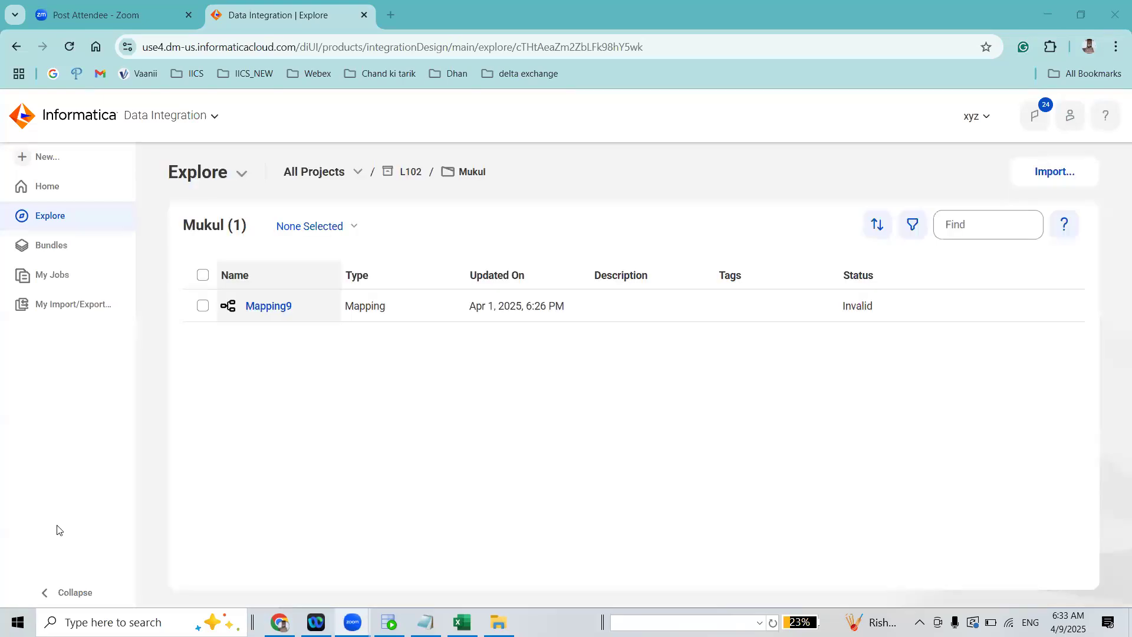
{"action": "left_click", "coordinate": [96, 156]}
{"action": "left_click", "coordinate": [312, 286]}
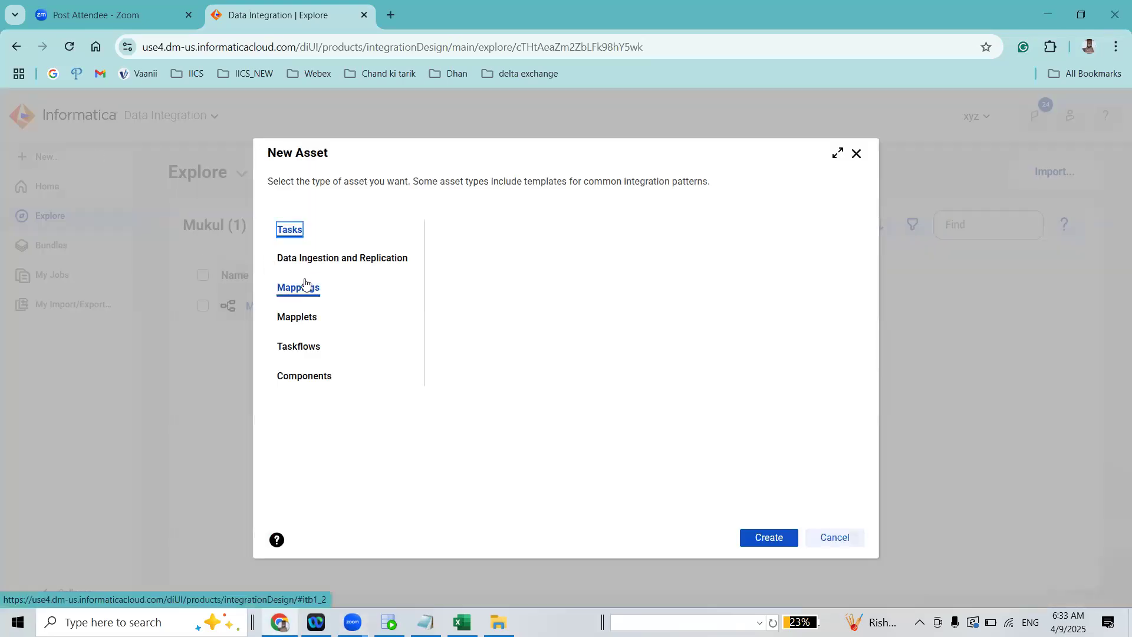
{"action": "left_click", "coordinate": [768, 538]}
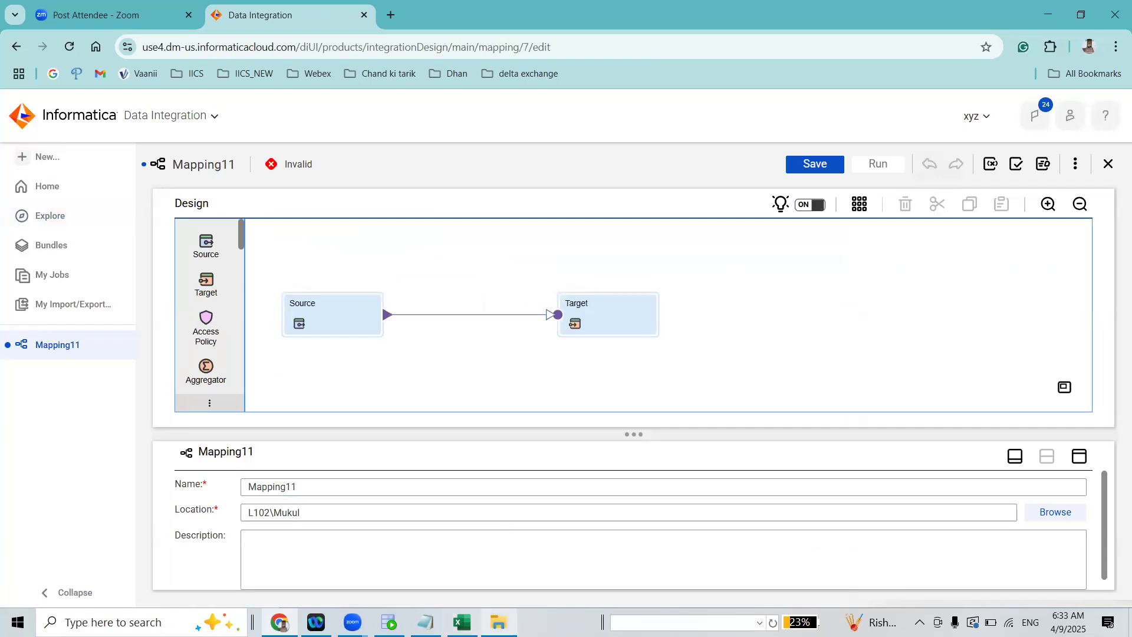
Name the new mapping m_SCD1 and save it
{"action": "key", "text": "Tab"}
{"action": "type", "text": "M"}
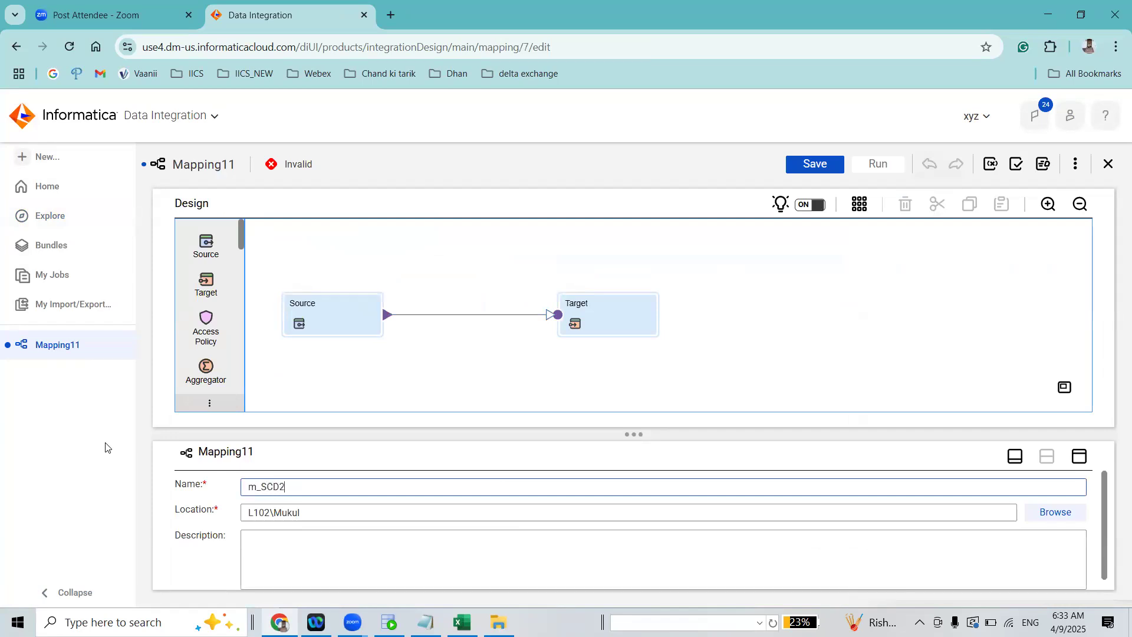
{"action": "left_click", "coordinate": [801, 165]}
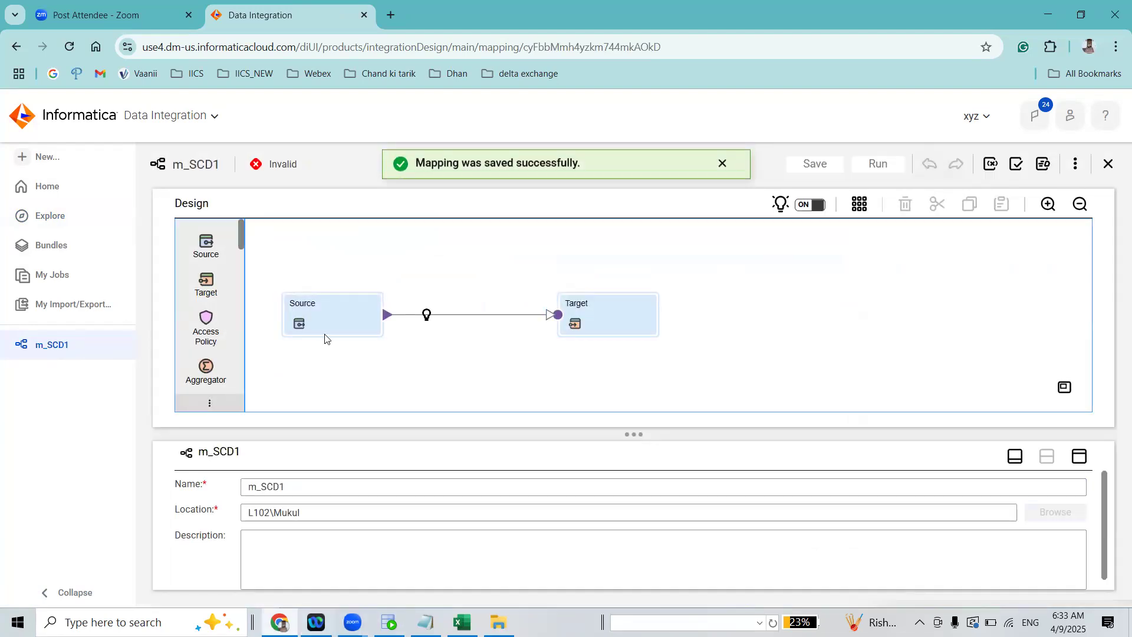
Copy the table name SRC_SCD1_RAJNEES from SQL Developer's sandbox worksheet and use it to rename the mapping's Source transformation
{"action": "key", "text": "alt+Tab"}
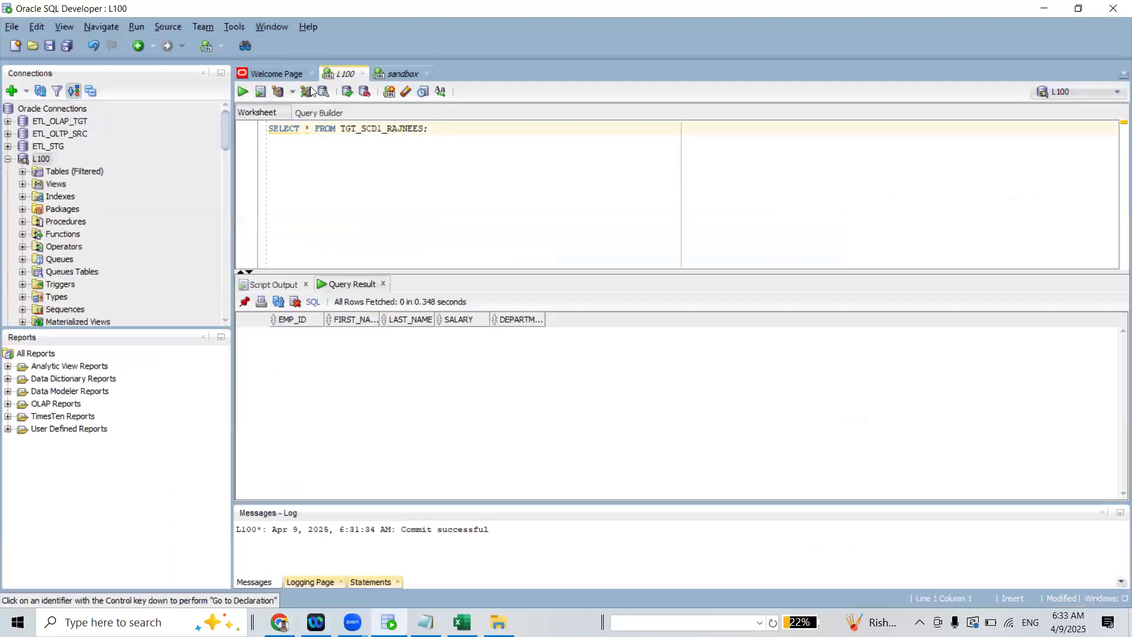
{"action": "left_click", "coordinate": [406, 74]}
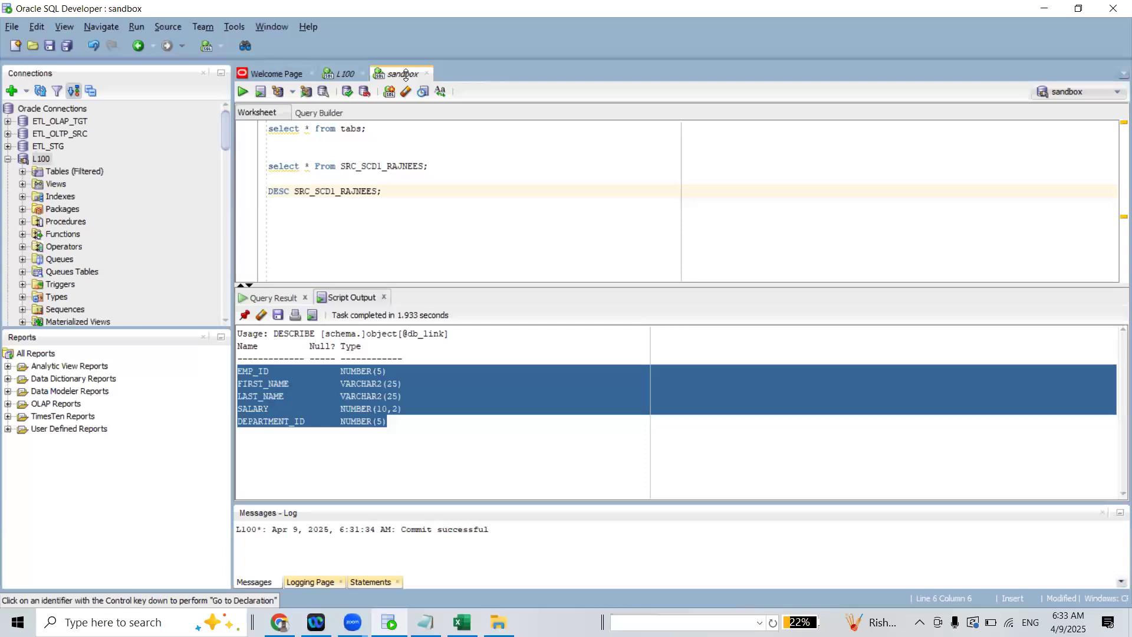
{"action": "double_click", "coordinate": [382, 166]}
{"action": "key", "text": "ctrl+c"}
{"action": "left_click", "coordinate": [1043, 9]}
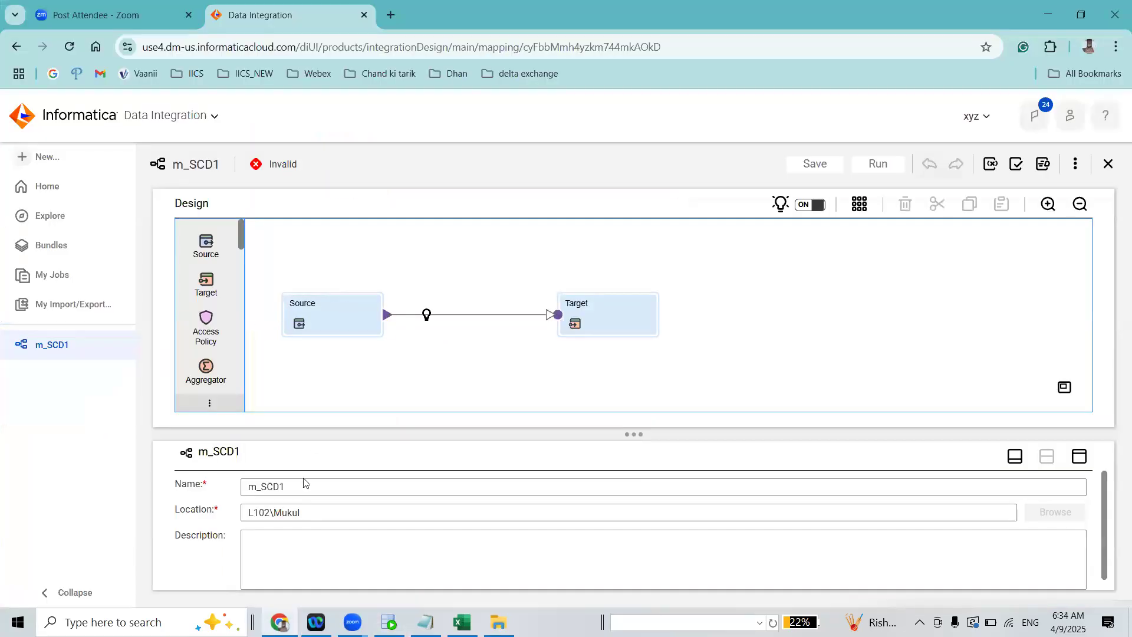
{"action": "left_click_drag", "start_coordinate": [377, 492], "coordinate": [279, 510]}
{"action": "key", "text": "ctrl+v"}
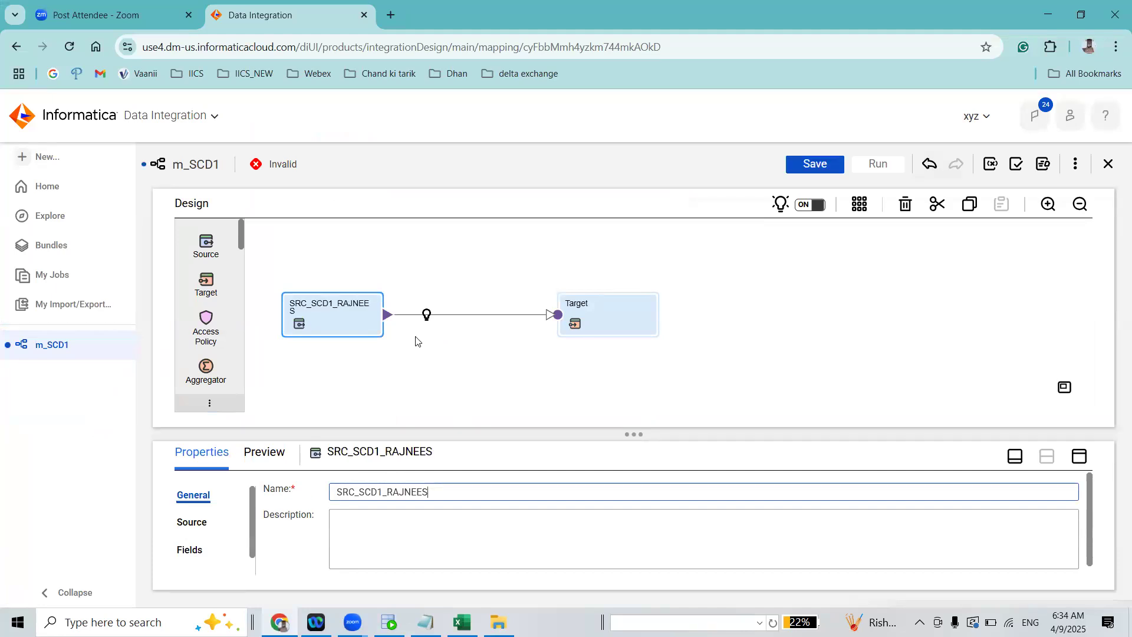
Set the connection of the SRC_SCD1_RAJNEES source transformation to sandbox (Oracle)
{"action": "left_click", "coordinate": [193, 522]}
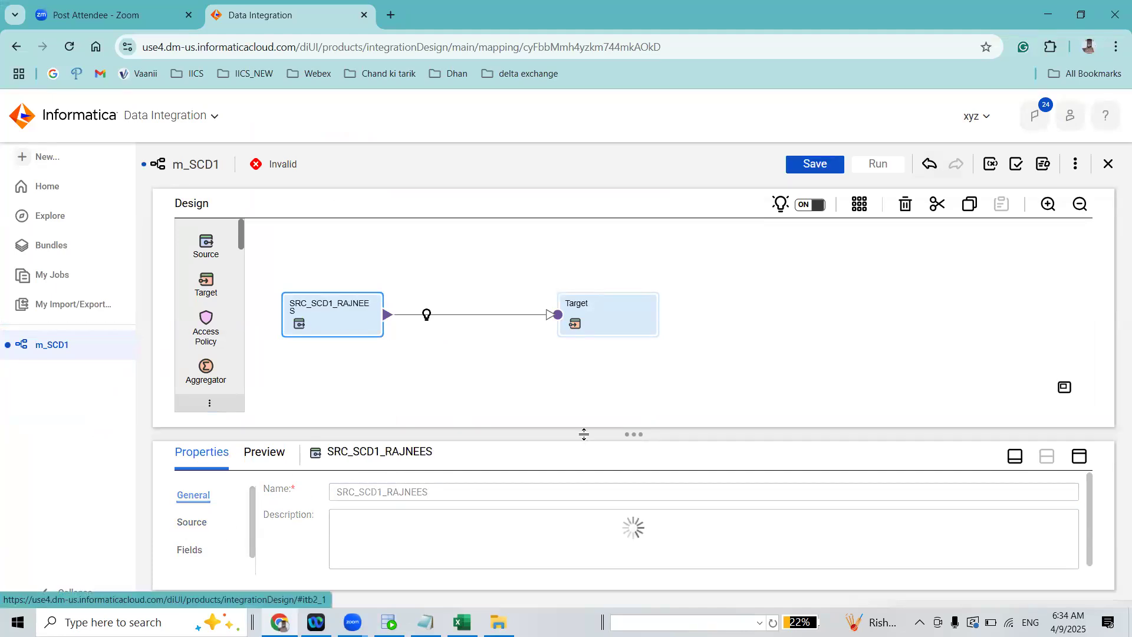
{"action": "left_click_drag", "start_coordinate": [606, 435], "coordinate": [609, 361]}
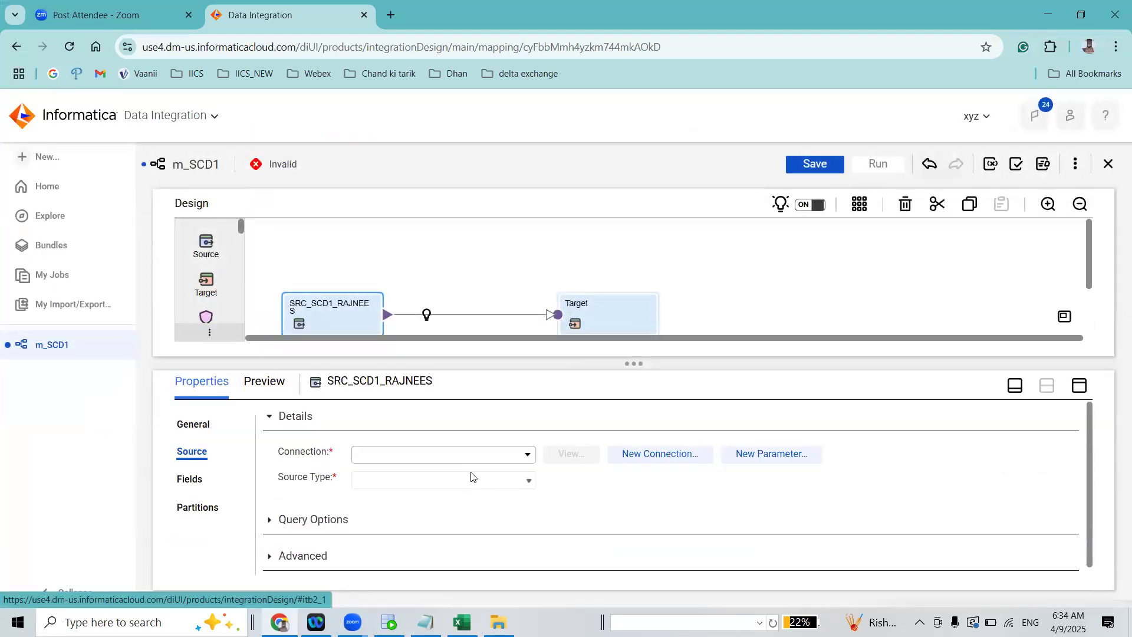
{"action": "left_click", "coordinate": [471, 460]}
{"action": "type", "text": "sa"}
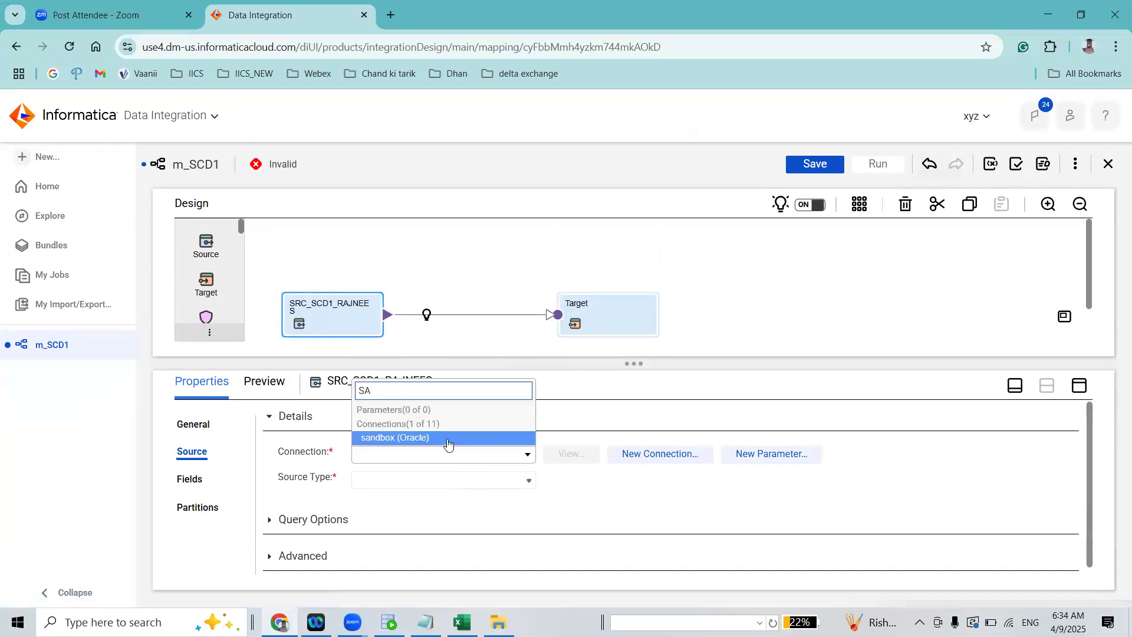
{"action": "left_click", "coordinate": [450, 443]}
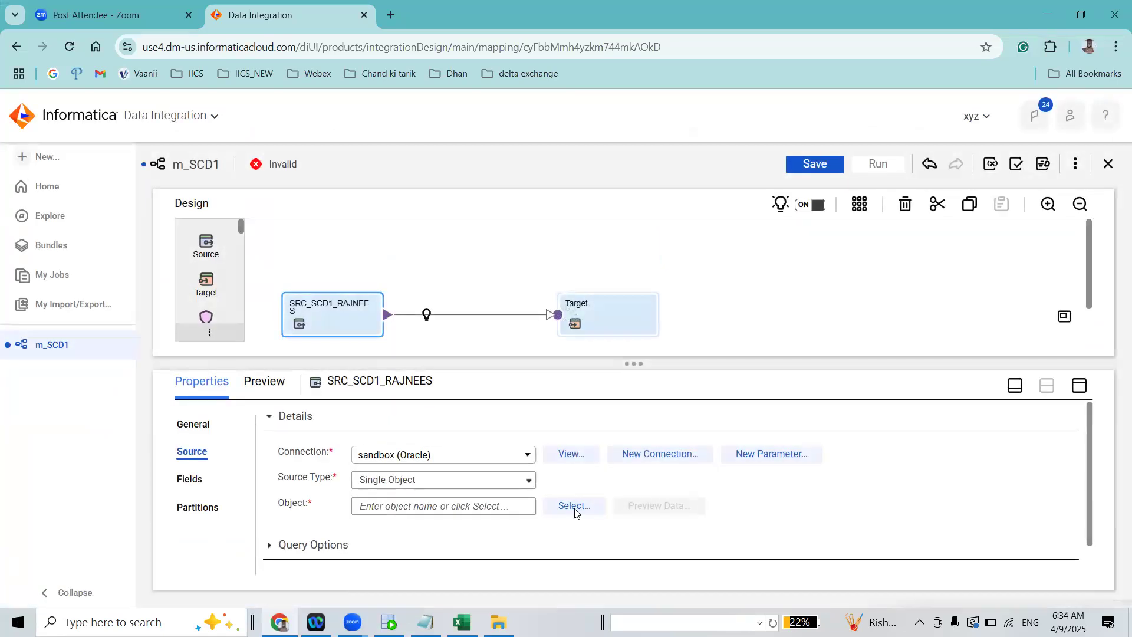
Search the sandbox source objects for SRC_SCD1_RAJNEES and choose that table as the source object
{"action": "left_click", "coordinate": [574, 506]}
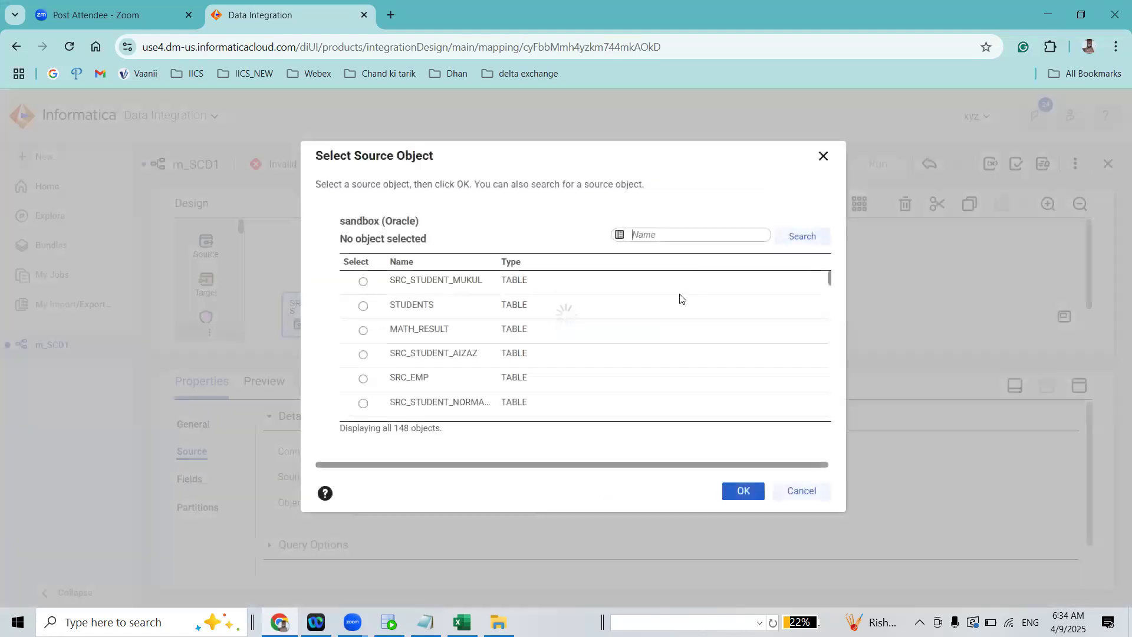
{"action": "key", "text": "ctrl+v"}
{"action": "left_click", "coordinate": [801, 236]}
{"action": "left_click", "coordinate": [362, 282]}
{"action": "left_click", "coordinate": [741, 490]}
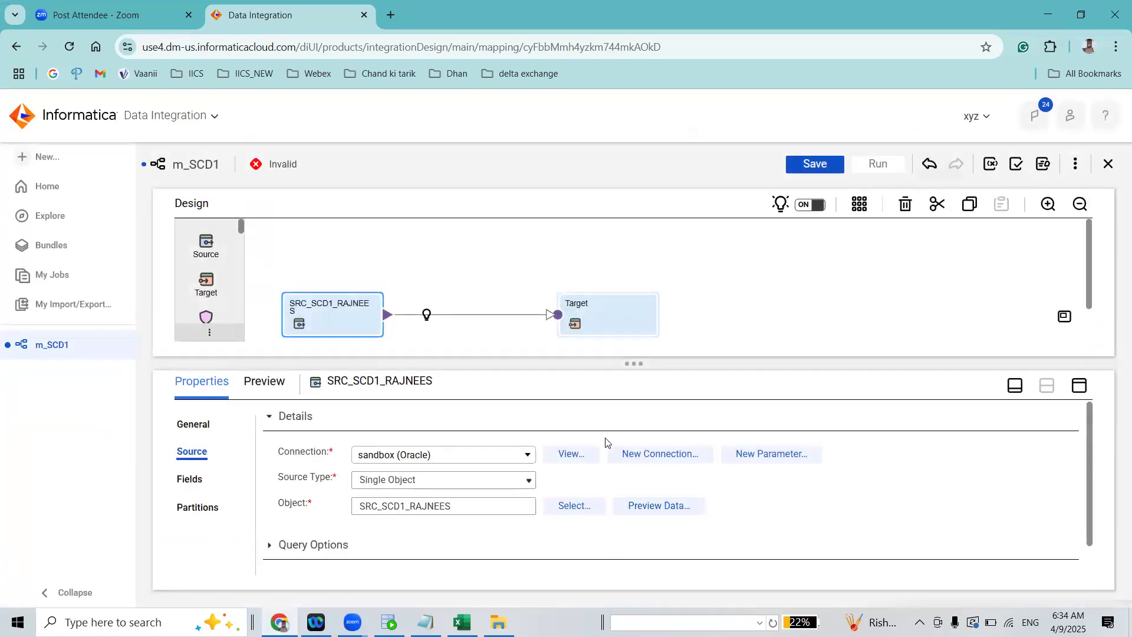
Switch to SQL Developer's L100 worksheet and undo its latest edits
{"action": "left_click", "coordinate": [390, 620]}
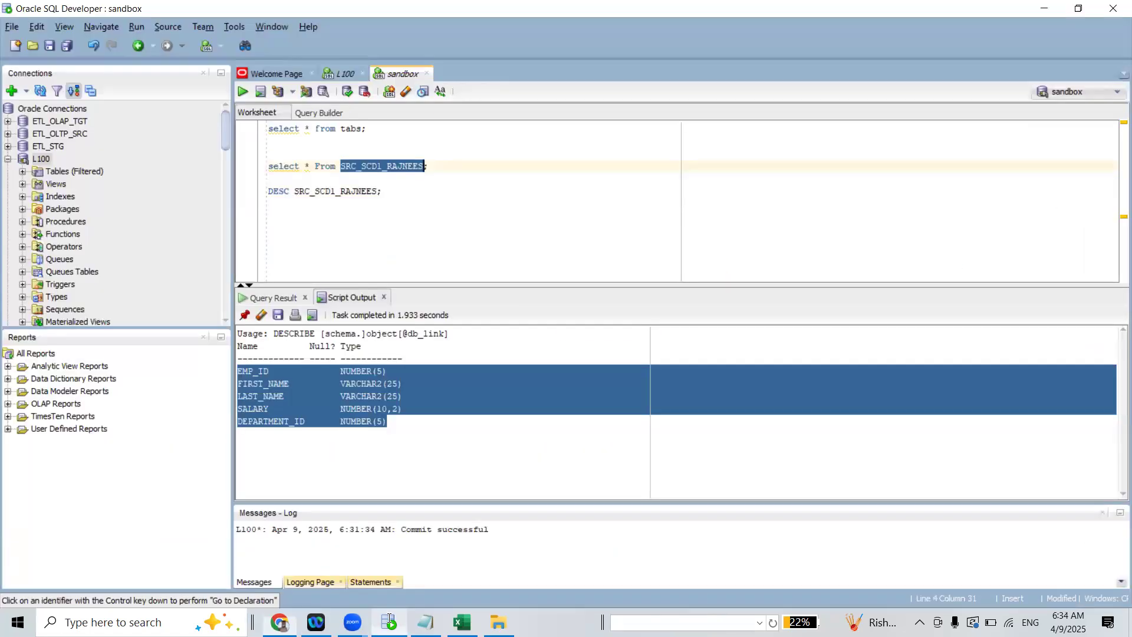
{"action": "key", "text": "Down"}
{"action": "key", "text": "Down"}
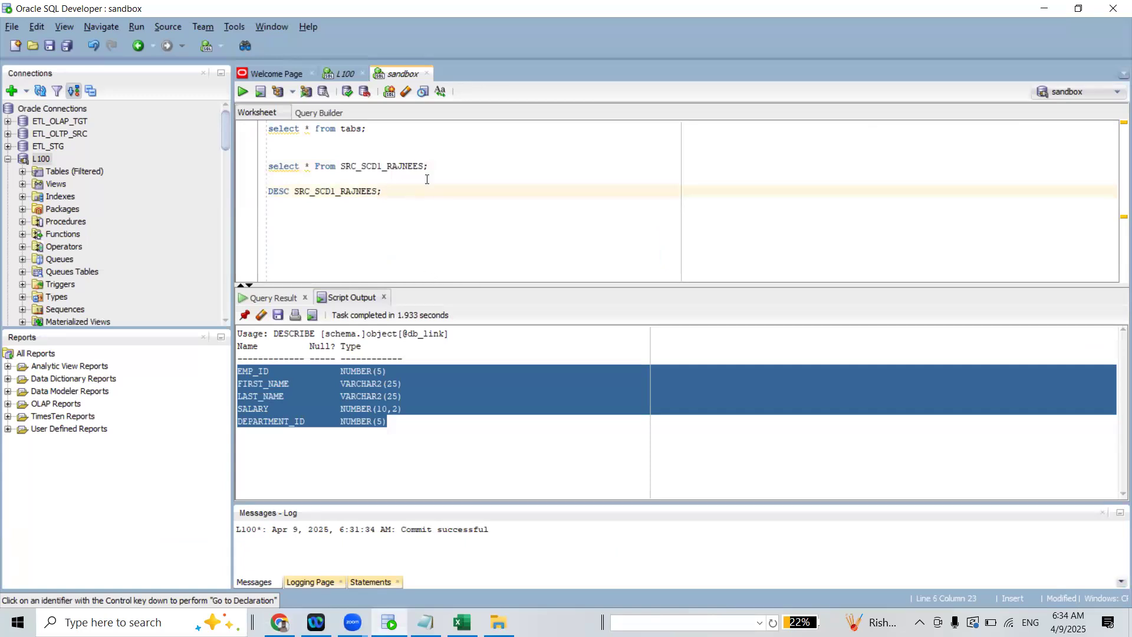
{"action": "left_click", "coordinate": [342, 73]}
{"action": "key", "text": "ctrl+z"}
{"action": "key", "text": "ctrl+z"}
Add the column MD5_CHECKSUM VARCHAR2(100) after DEPARTMENT_ID in the CREATE TABLE TGT_SCD1_RAJNEES statement
{"action": "left_click", "coordinate": [446, 203]}
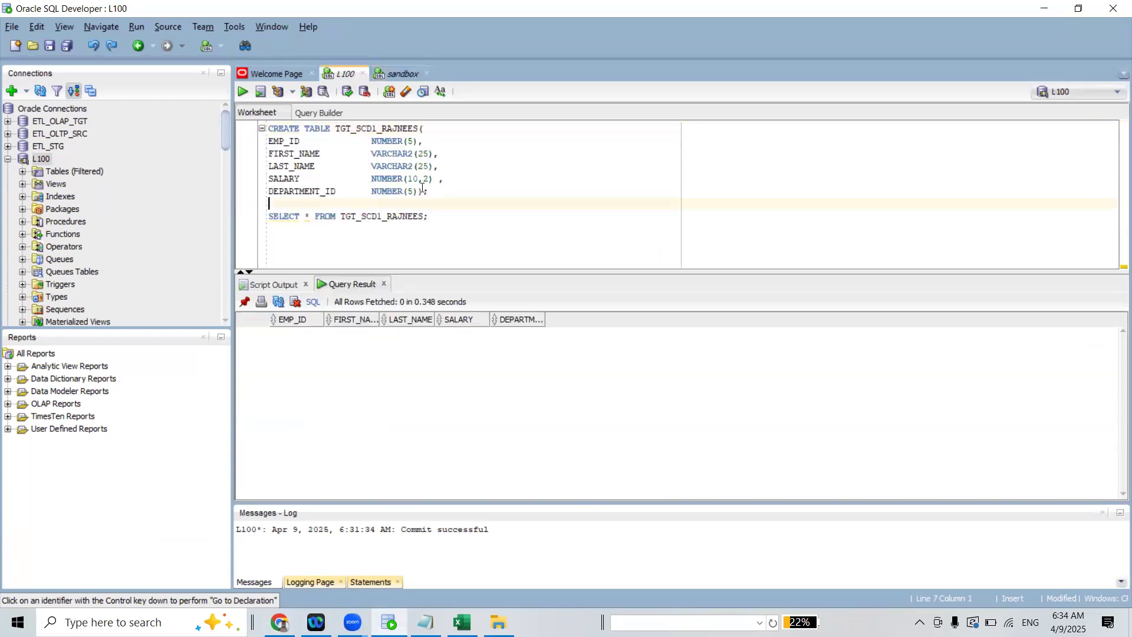
{"action": "left_click", "coordinate": [433, 194]}
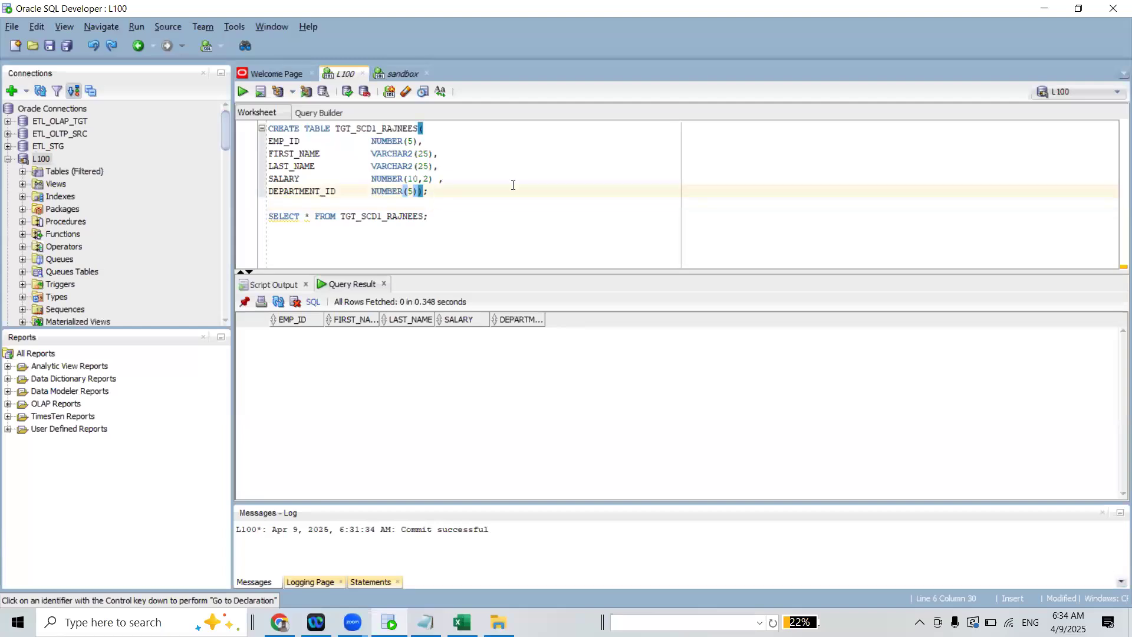
{"action": "type", "text": ","}
{"action": "key", "text": "Return"}
{"action": "type", "text": "md"}
{"action": "key", "text": "BackSpace"}
{"action": "key", "text": "BackSpace"}
{"action": "type", "text": "MD4"}
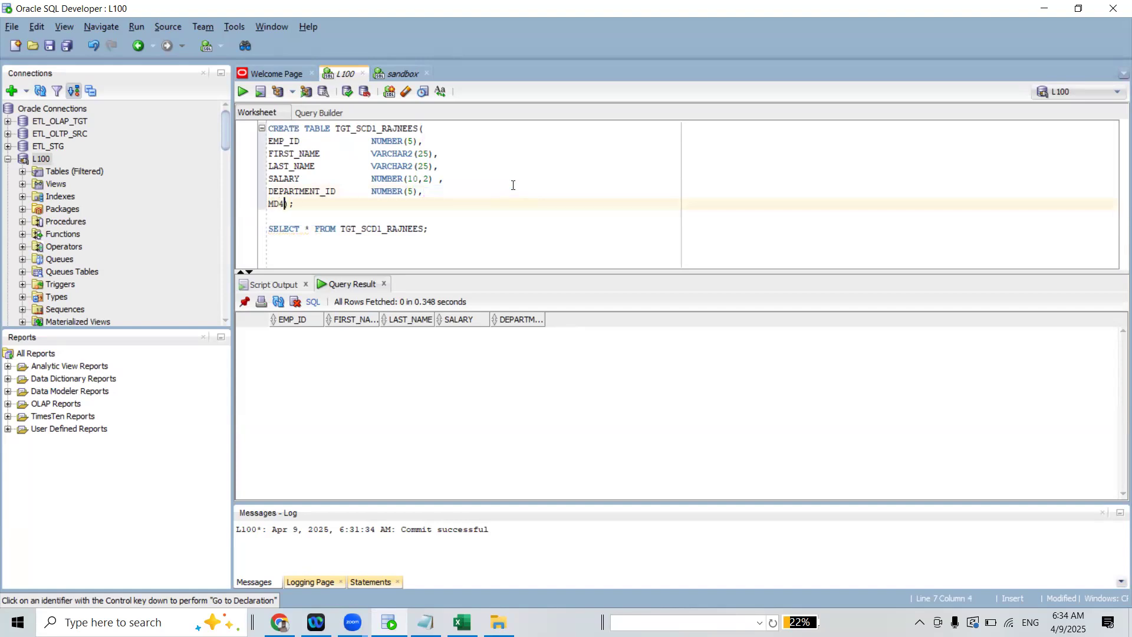
{"action": "type", "text": "5_CHECKSUM VARCHAR2()"}
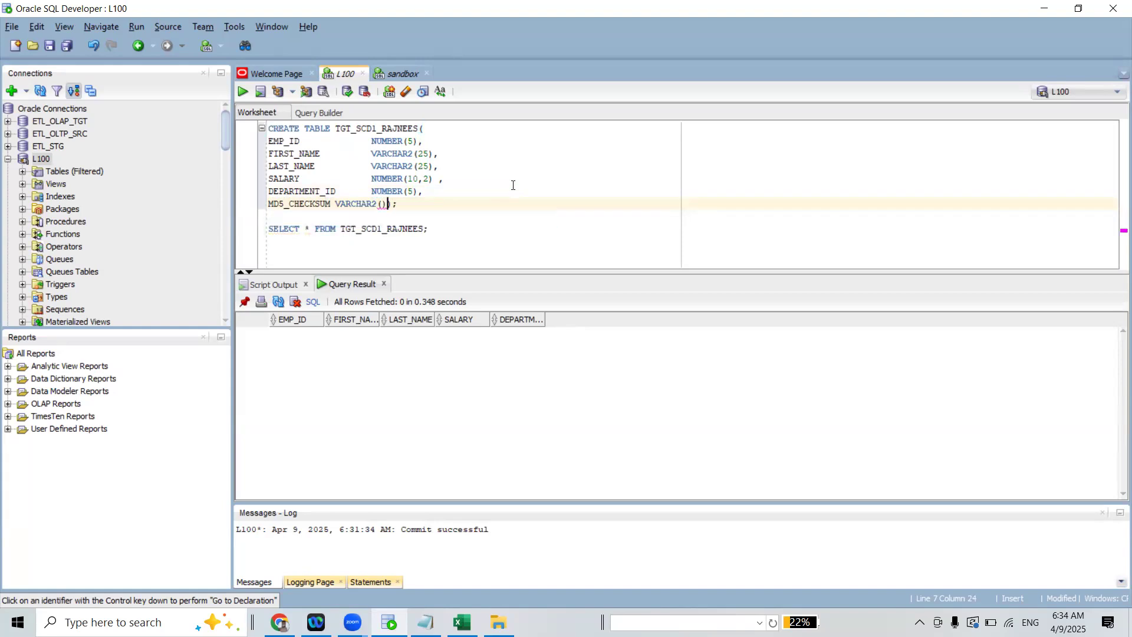
{"action": "key", "text": "Left"}
{"action": "type", "text": "100"}
{"action": "key", "text": "Right"}
{"action": "key", "text": "Right"}
{"action": "key", "text": "Right"}
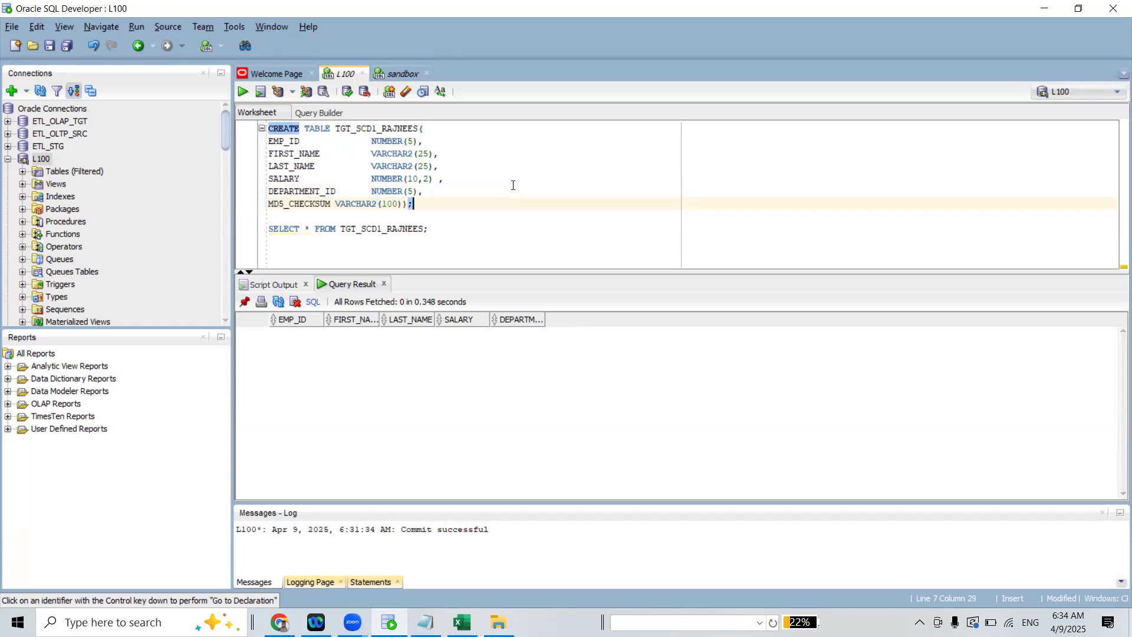
Write DROP TABLE TGT_SCD1_RAJNEES; below the CREATE TABLE statement in the L100 worksheet and run it
{"action": "key", "text": "Return"}
{"action": "key", "text": "Return"}
{"action": "type", "text": "DR"}
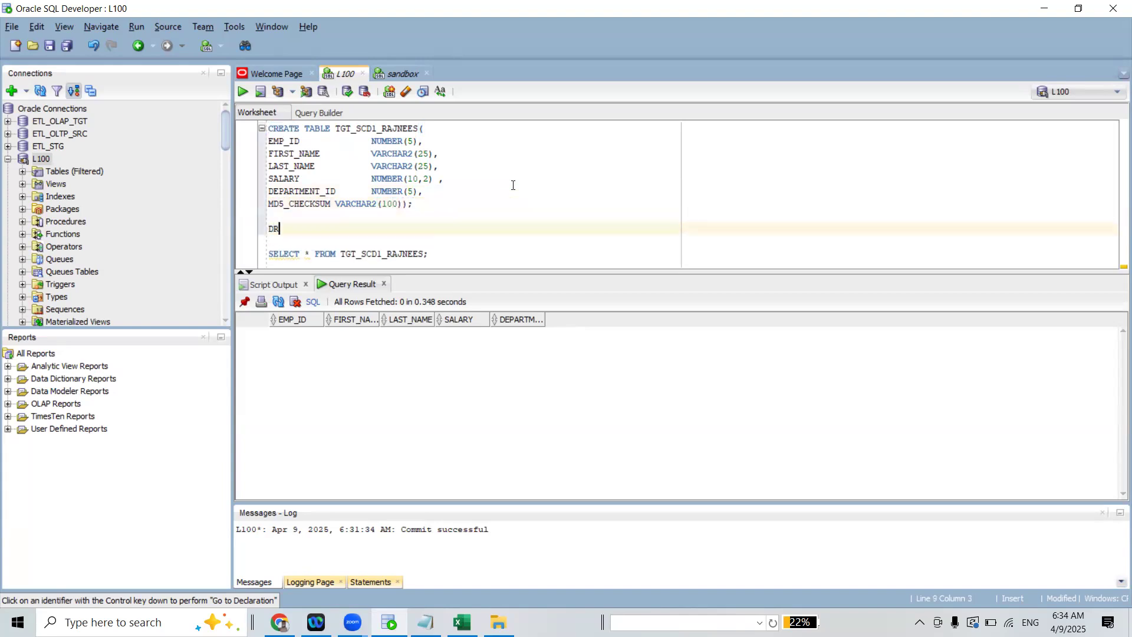
{"action": "type", "text": "OP TABLE"}
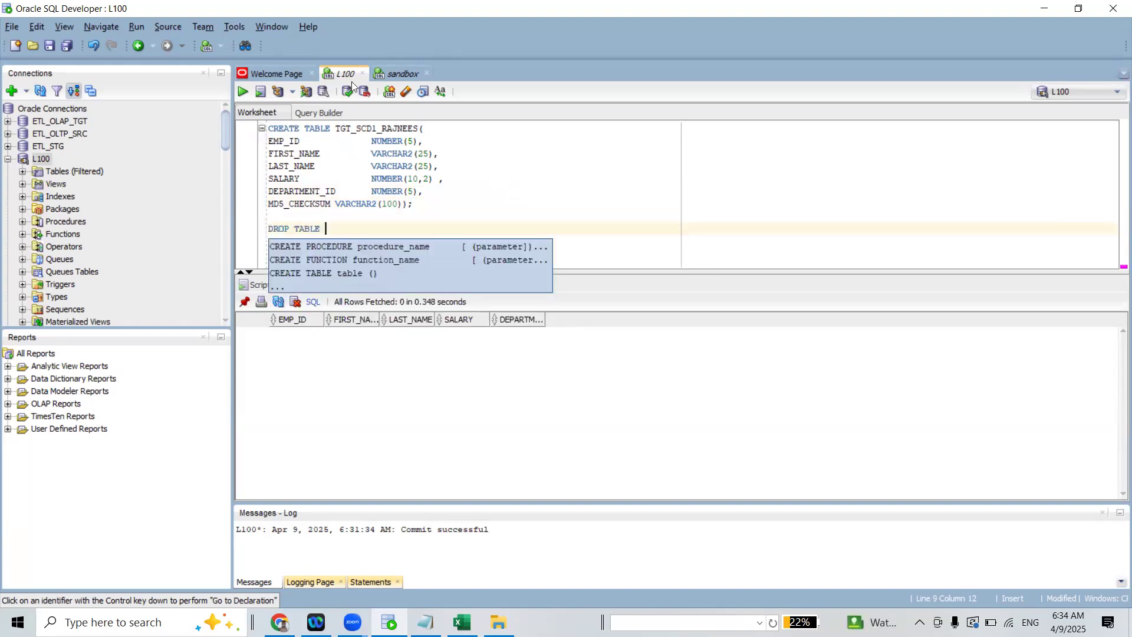
{"action": "double_click", "coordinate": [361, 128]}
{"action": "left_click", "coordinate": [335, 225]}
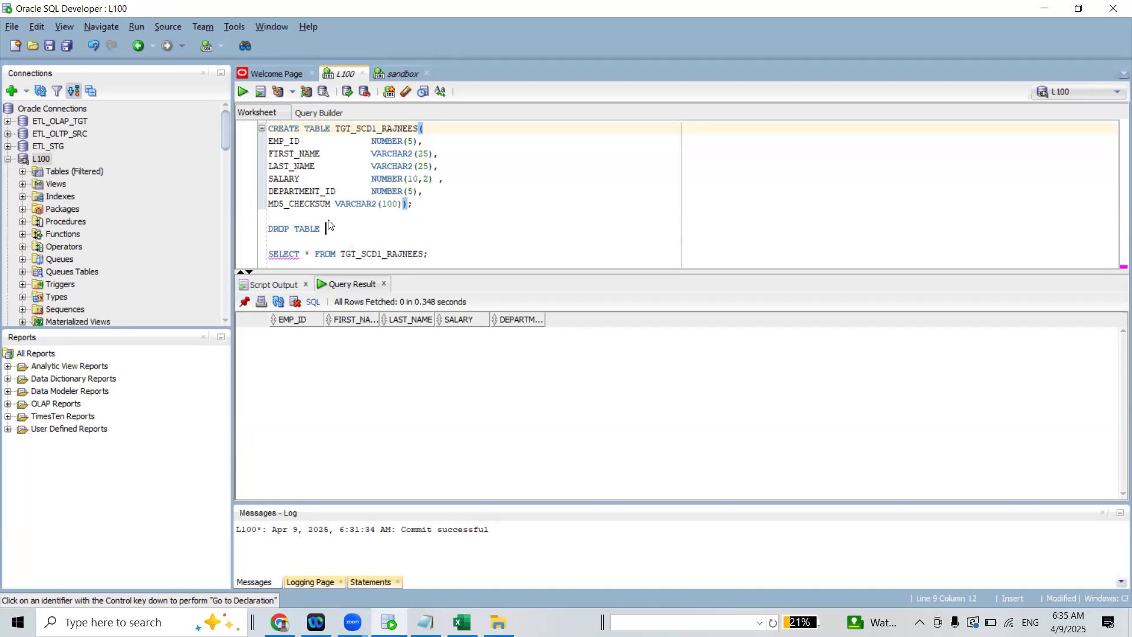
{"action": "left_click", "coordinate": [405, 75]}
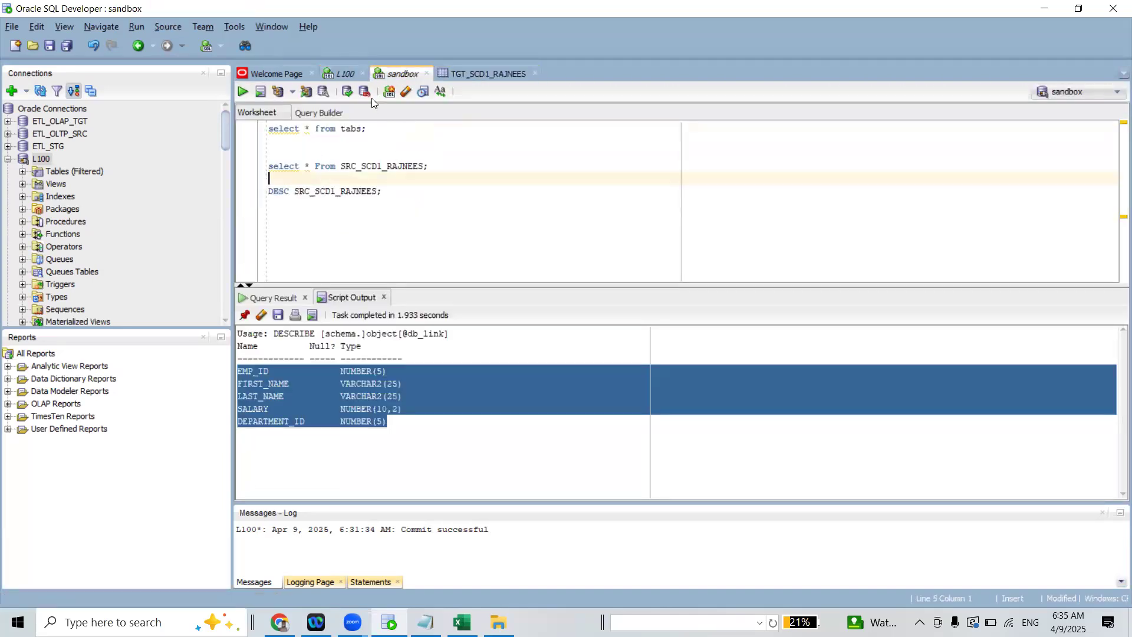
{"action": "left_click", "coordinate": [344, 74]}
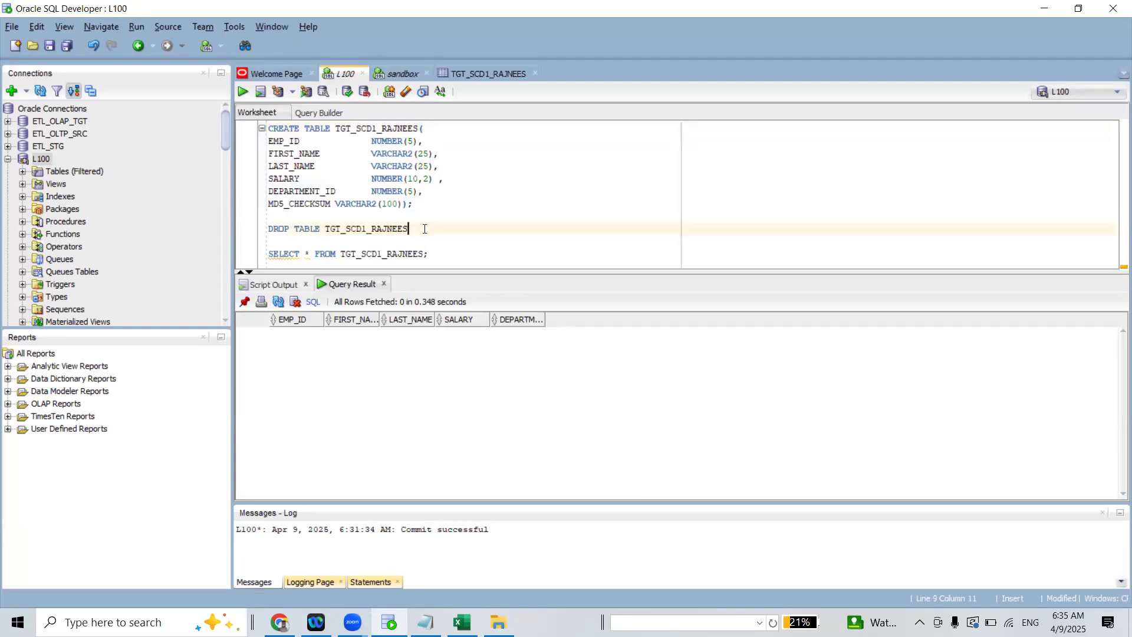
{"action": "type", "text": ";"}
{"action": "key", "text": "F5"}
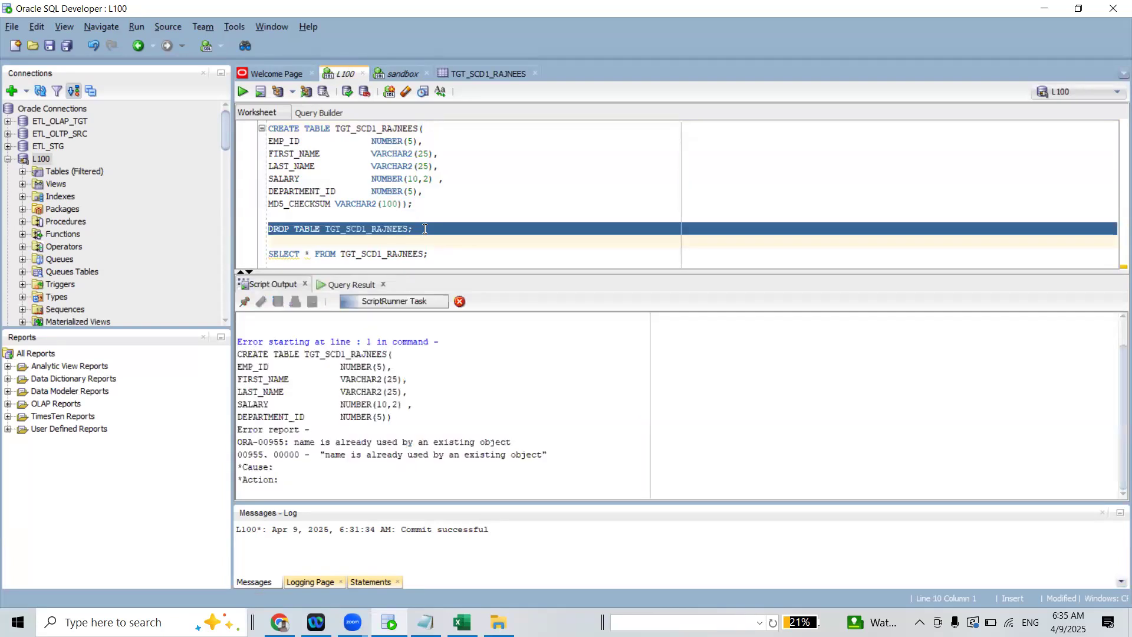
Run the CREATE TABLE TGT_SCD1_RAJNEES statement with the MD5_CHECKSUM column and commit
{"action": "left_click", "coordinate": [423, 196]}
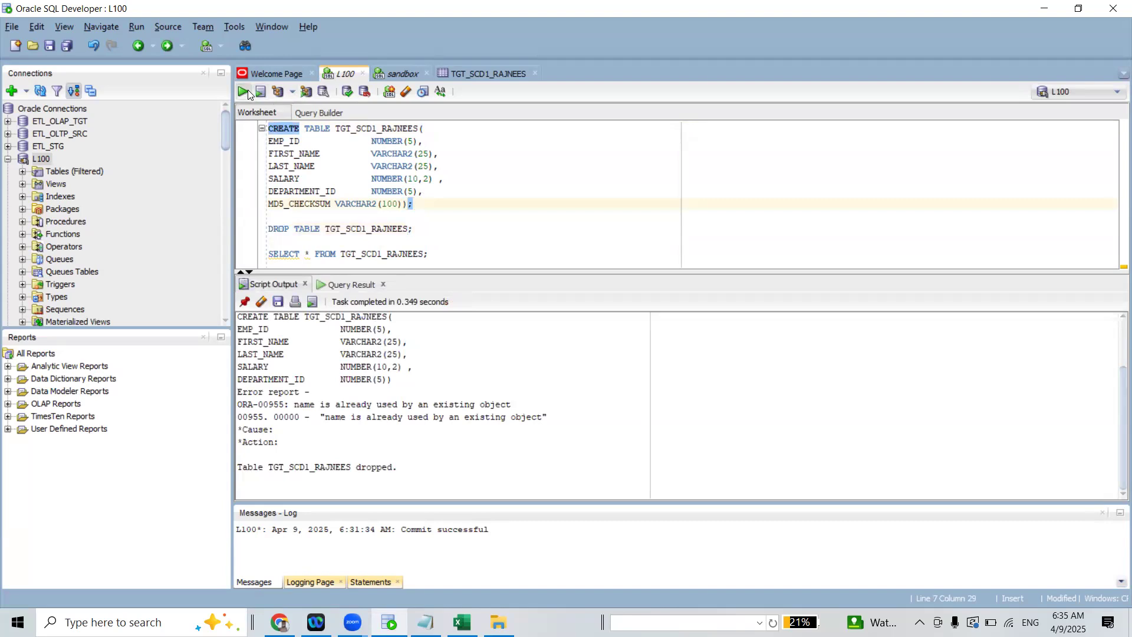
{"action": "left_click", "coordinate": [248, 89]}
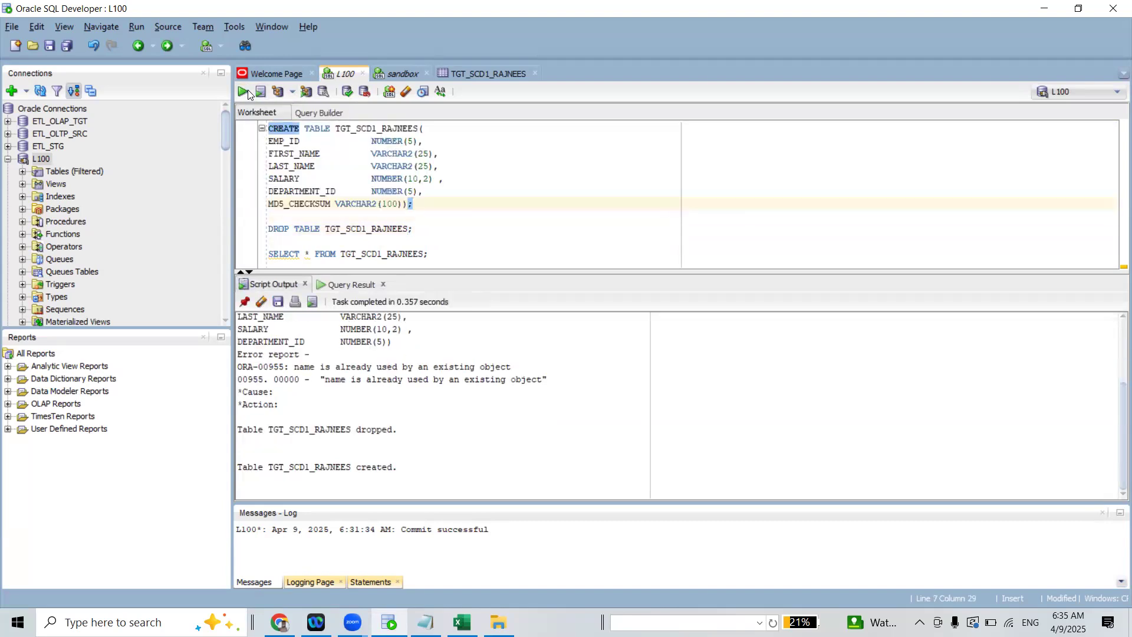
{"action": "left_click", "coordinate": [345, 93]}
Remove the DROP TABLE statement from the L100 worksheet and return to the m_SCD1 mapping in Chrome
{"action": "left_click_drag", "start_coordinate": [414, 228], "coordinate": [263, 229]}
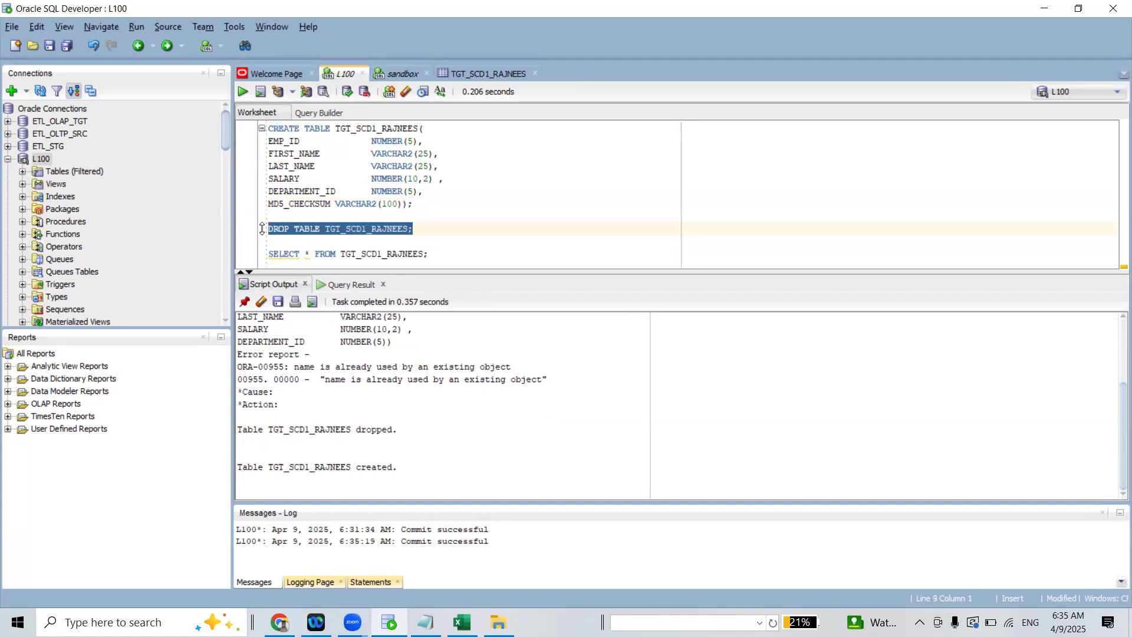
{"action": "key", "text": "Delete"}
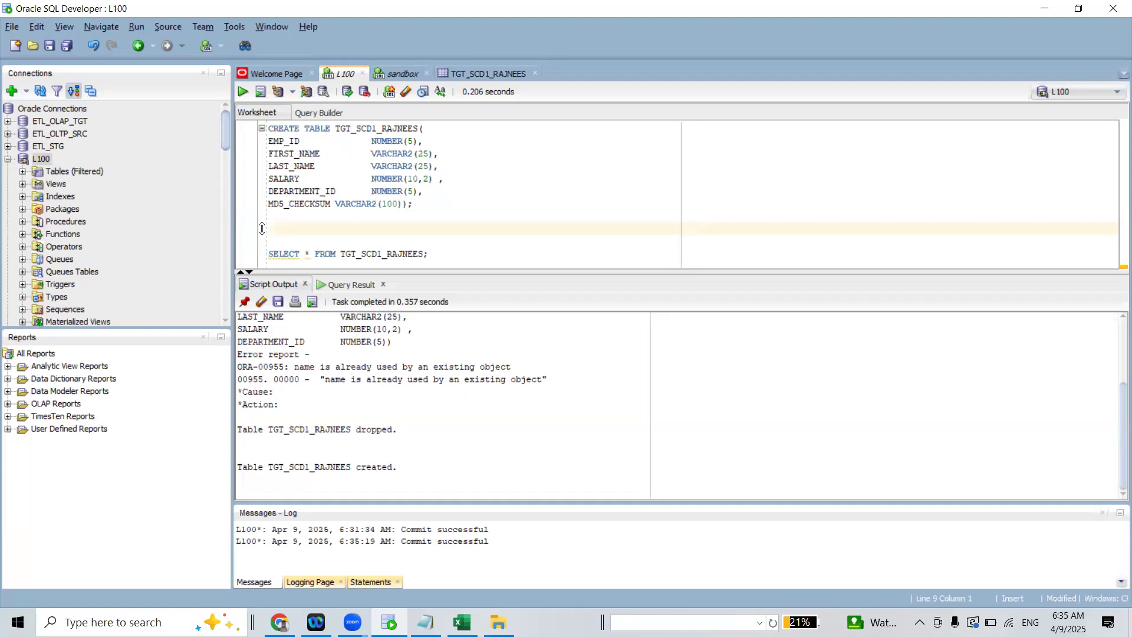
{"action": "left_click", "coordinate": [1044, 8]}
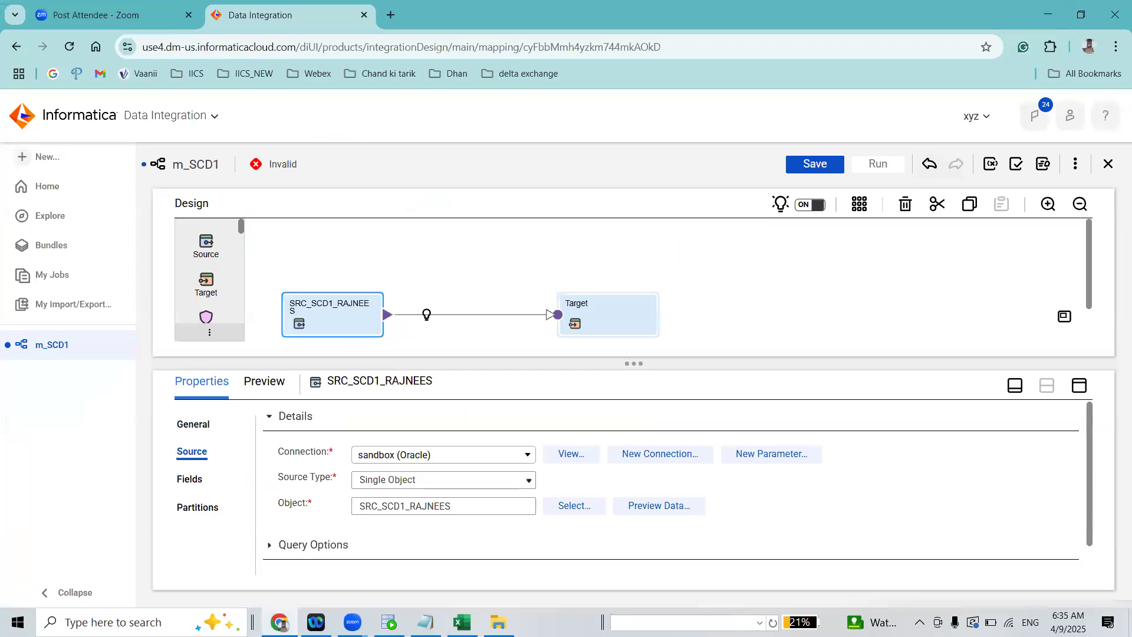
Switch to Notepad and start a note below the DATE line: "MD5:- iT IS USED TO CREATE A UNIQUE HASH VALUE OF A"
{"action": "left_click", "coordinate": [425, 621]}
{"action": "left_click", "coordinate": [298, 401]}
{"action": "key", "text": "Return"}
{"action": "type", "text": "MD5"}
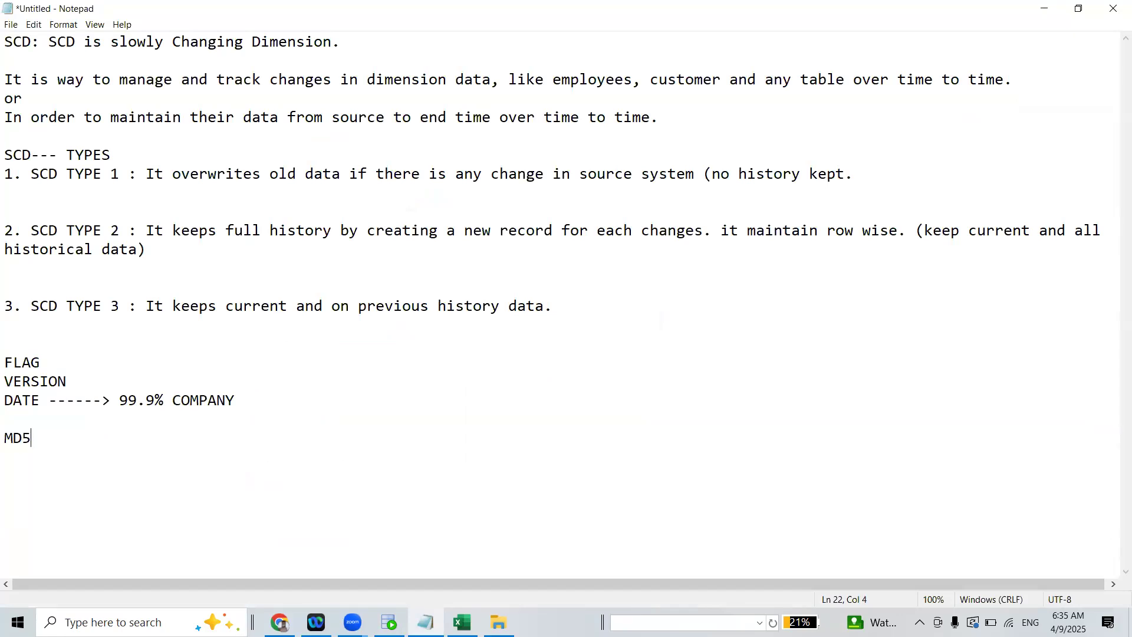
{"action": "type", "text": ":- iT IS USED TO CREATE A UNIQUE HAS"}
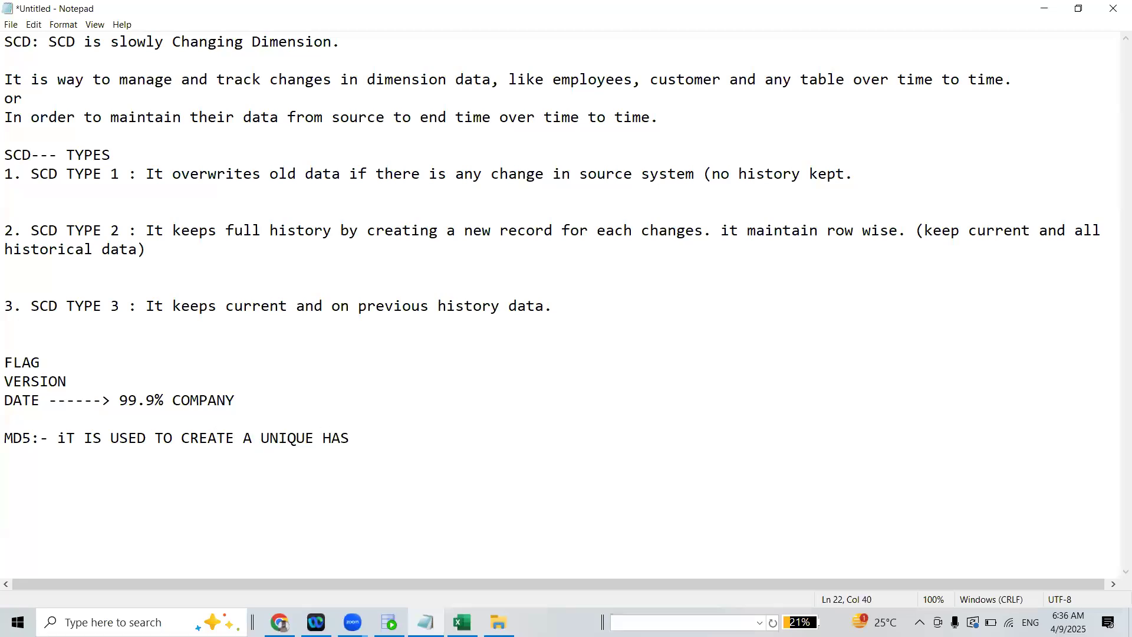
{"action": "type", "text": "H VALUE OF A "}
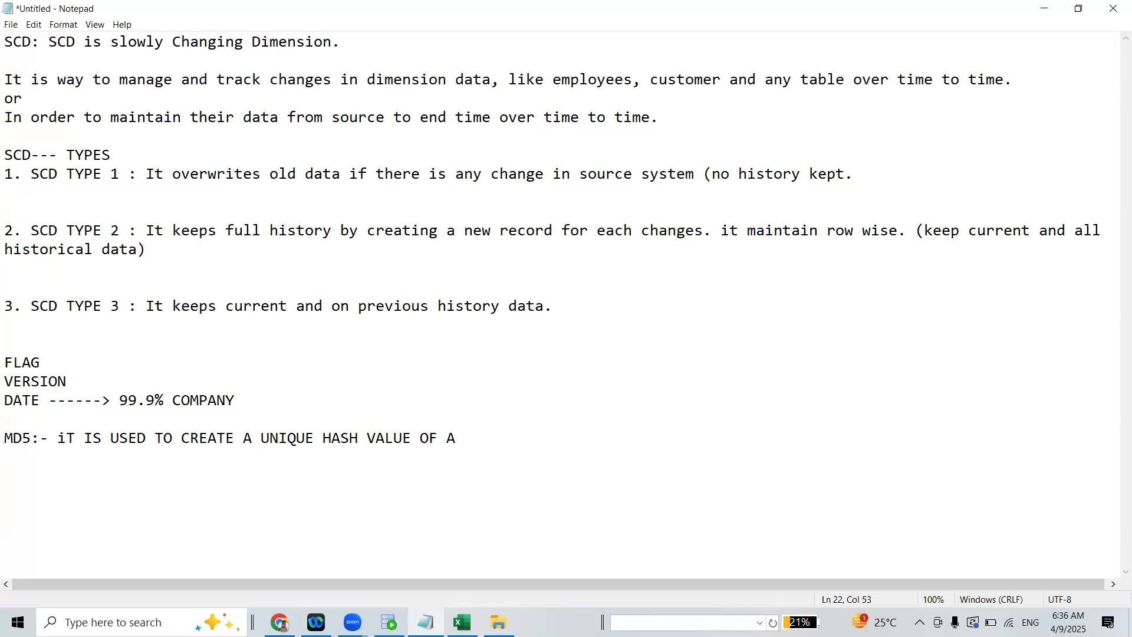
{"action": "type", "text": "ROW'S DATA TO EASIL"}
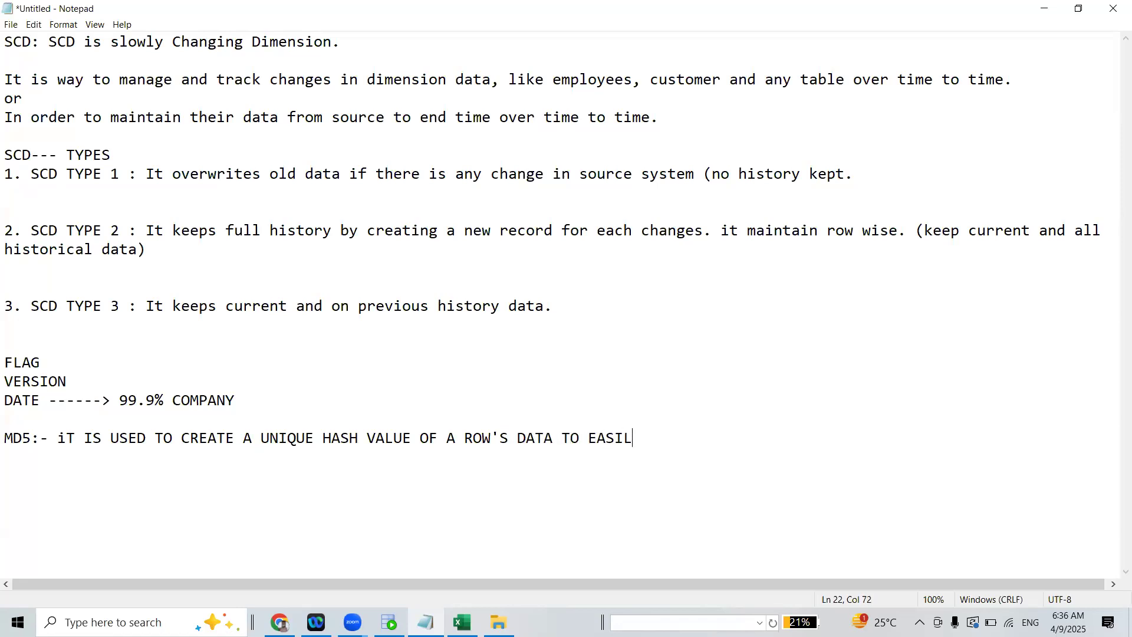
{"action": "type", "text": "Y DETECH IF ANY CO"}
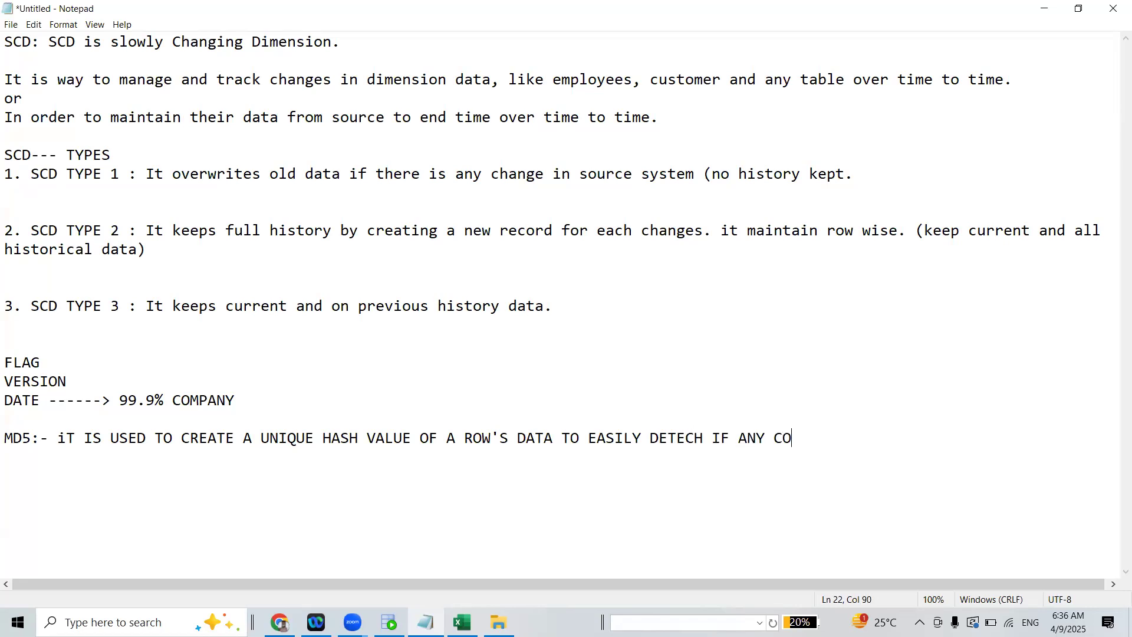
{"action": "type", "text": "LUMN VALUE IS CHANGE"}
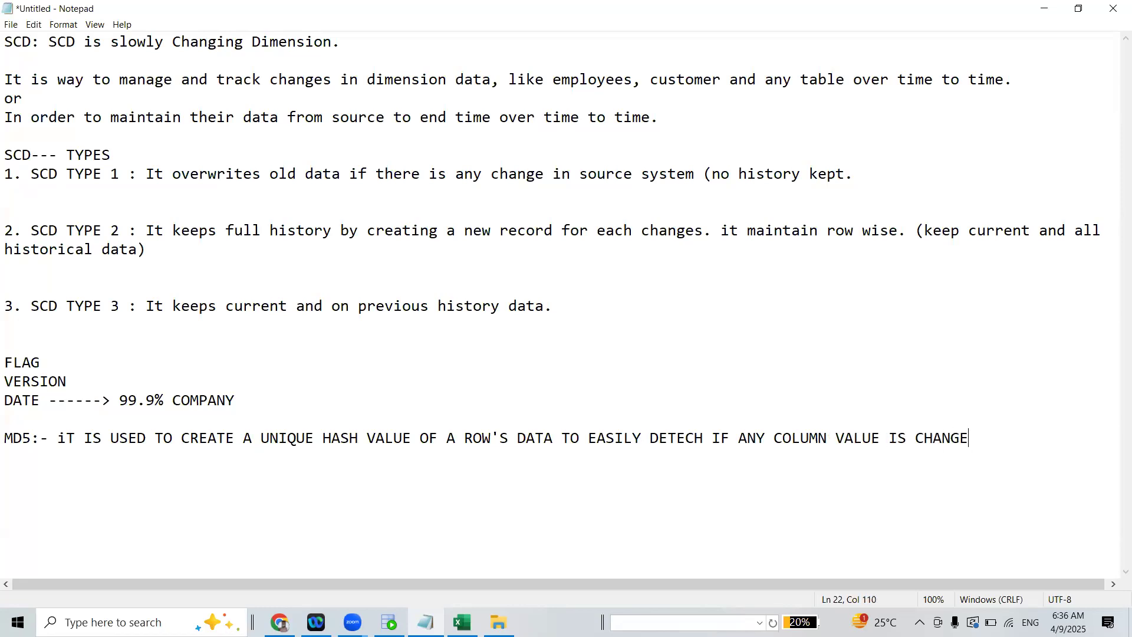
{"action": "type", "text": "D OR NOT?"}
Complete the MD5 note with "ROW'S DATA TO EASILY DETECH IF ANY COLUMN VALUE IS CHANGED OR NOT?" and highlight its MD5 label
{"action": "left_click_drag", "start_coordinate": [6, 437], "coordinate": [49, 439]}
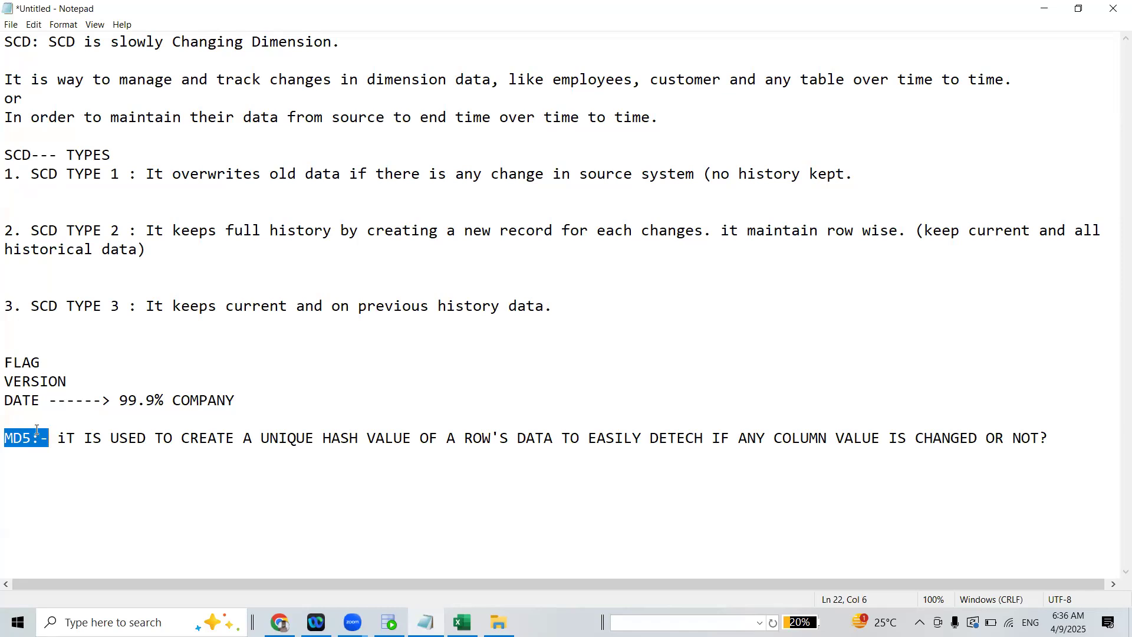
Add the expression "MD5(FIRST_NNMAE||LAST_NAME|SAL|DID)" on a new line below the MD5 note
{"action": "left_click", "coordinate": [1084, 438]}
{"action": "key", "text": "Return"}
{"action": "key", "text": "Return"}
{"action": "type", "text": "MD5"}
{"action": "type", "text": "()"}
{"action": "type", "text": "FIRST_NNA"}
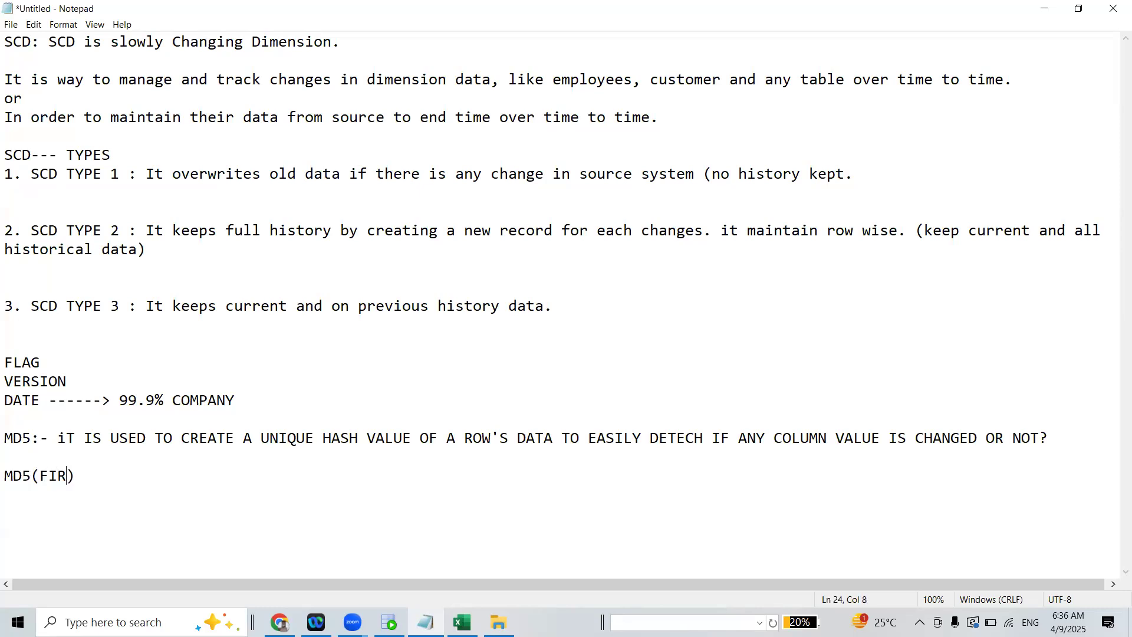
{"action": "key", "text": "BackSpace"}
{"action": "type", "text": "MAE"}
{"action": "type", "text": "||LAST"}
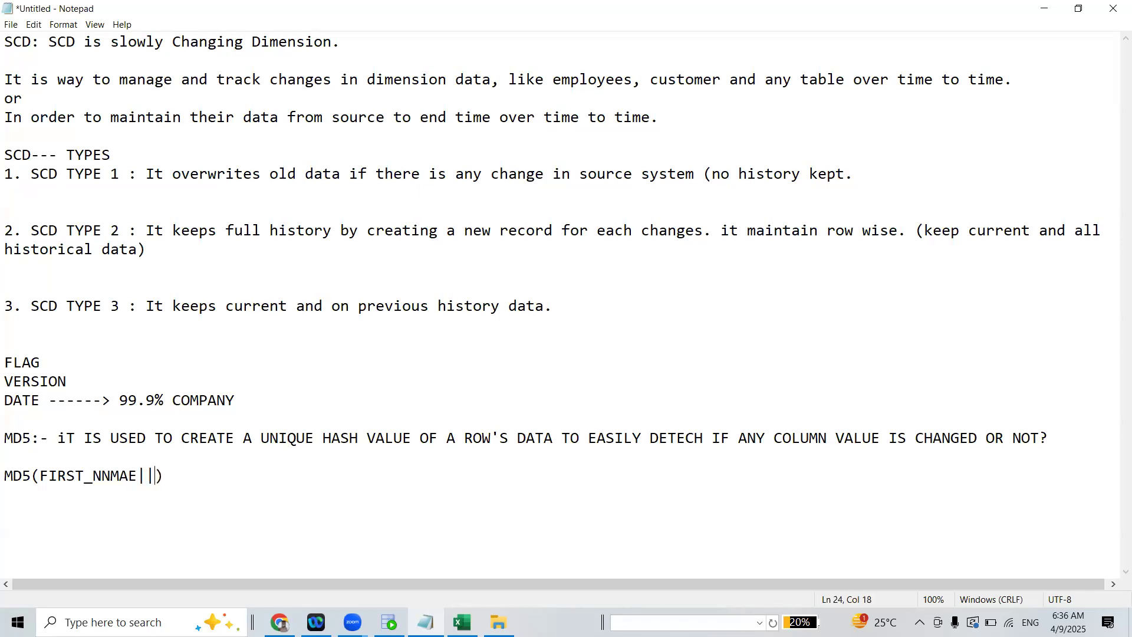
{"action": "type", "text": "_NAME|SAL"}
{"action": "type", "text": "|DID"}
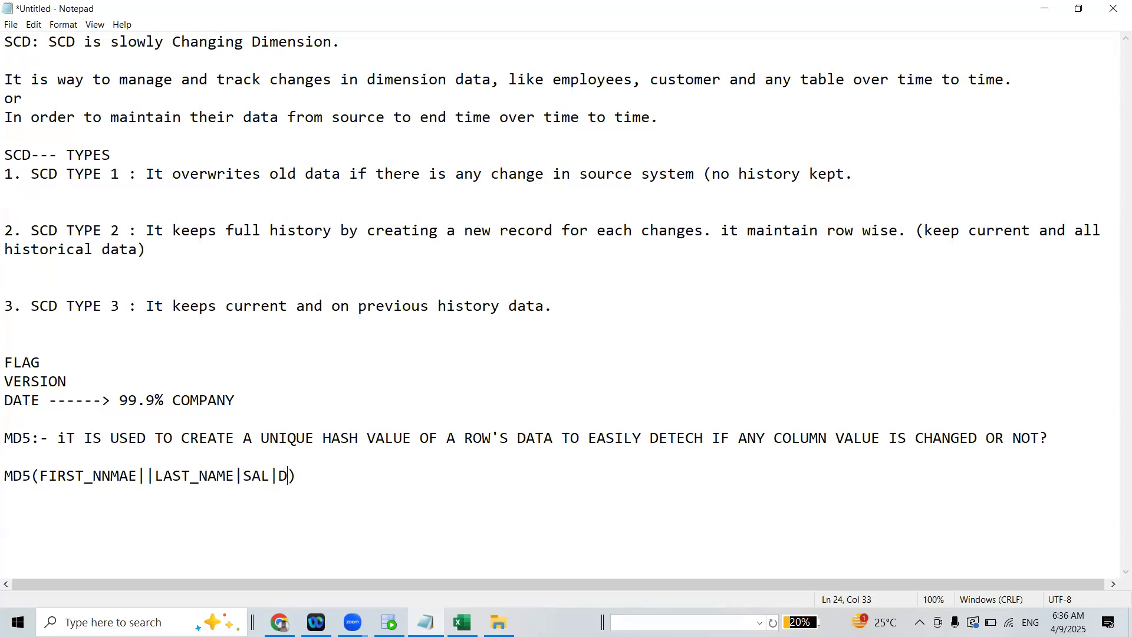
{"action": "type", "text": ") <> MD"}
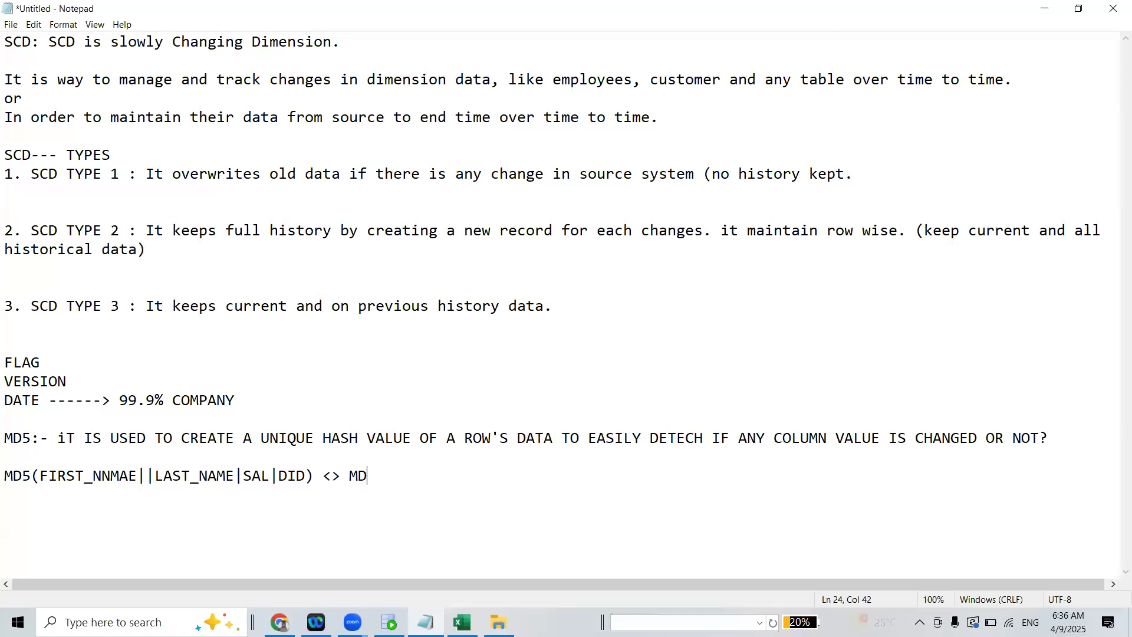
{"action": "type", "text": "5()"}
Extend the MD5 expression with the comparison "<> MD5(LOOKUP_COLUMNS)"
{"action": "key", "text": "Left"}
{"action": "type", "text": "LOKK"}
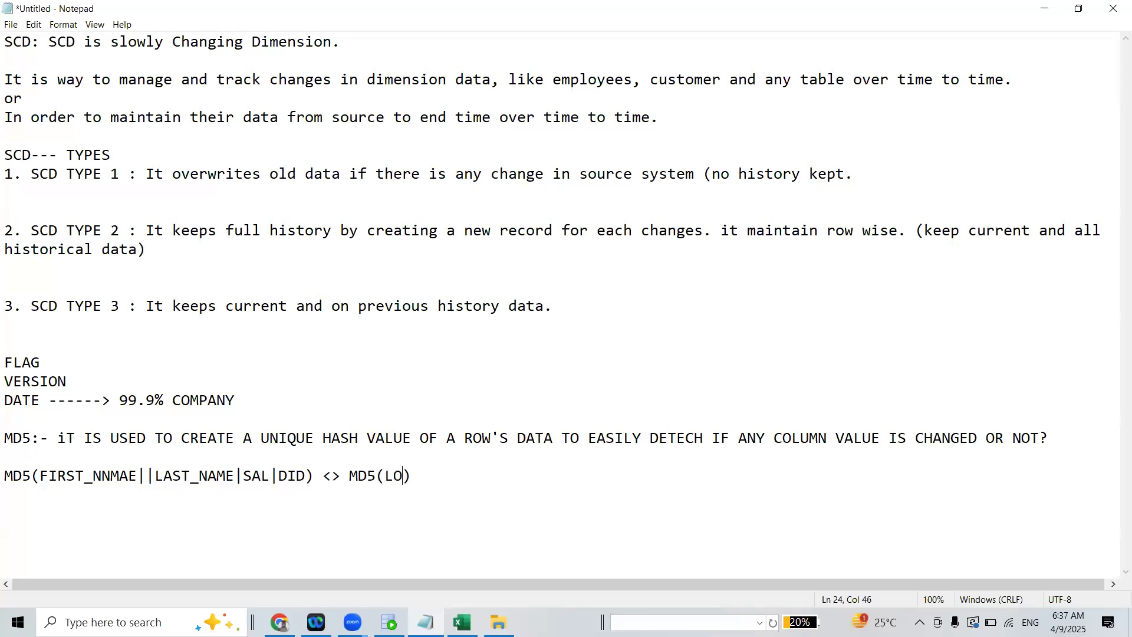
{"action": "key", "text": "BackSpace"}
{"action": "key", "text": "BackSpace"}
{"action": "type", "text": "OKUP"}
{"action": "key", "text": "BackSpace"}
{"action": "type", "text": "_+"}
{"action": "key", "text": "BackSpace"}
{"action": "type", "text": "COLUMNS"}
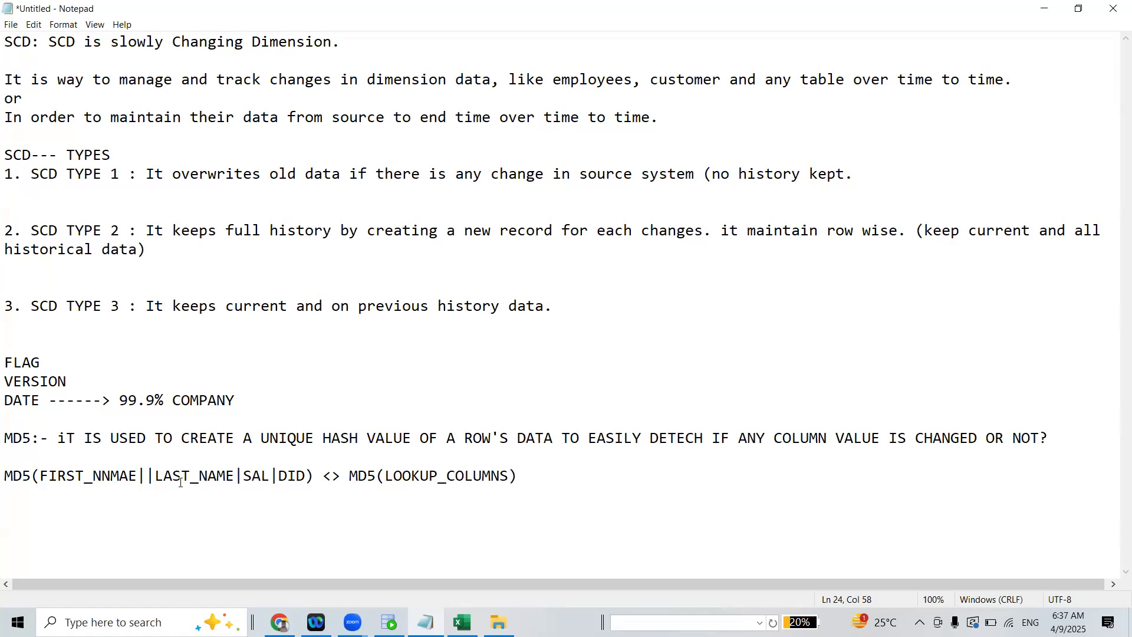
Highlight the source columns in the MD5 comparison, followed by the whole comparison line
{"action": "left_click_drag", "start_coordinate": [39, 475], "coordinate": [137, 476]}
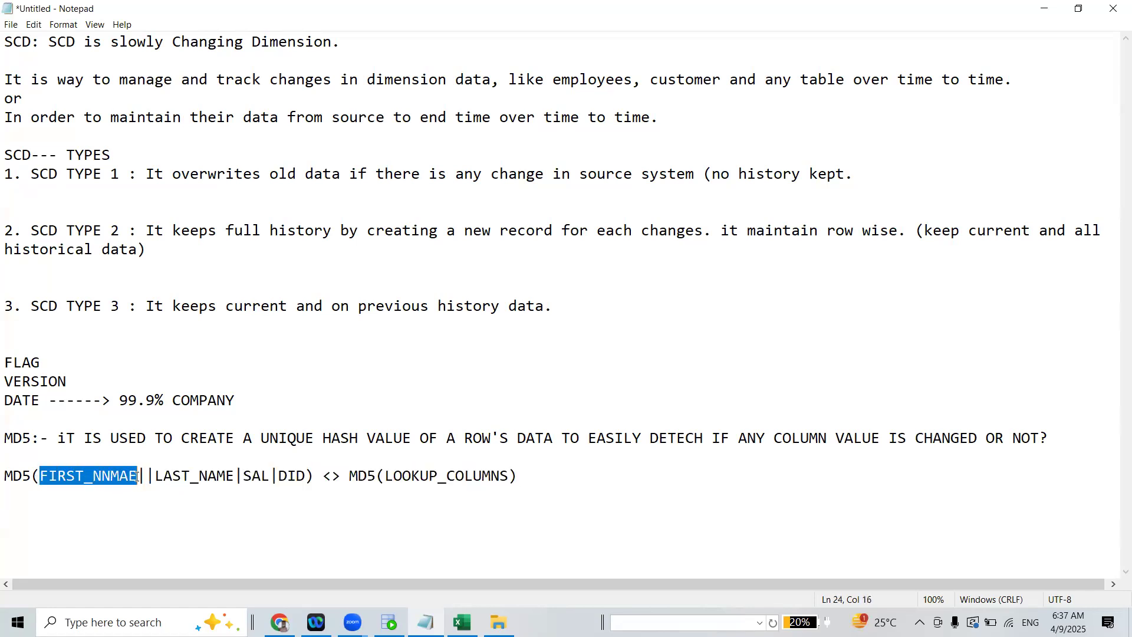
{"action": "left_click_drag", "start_coordinate": [31, 476], "coordinate": [154, 478]}
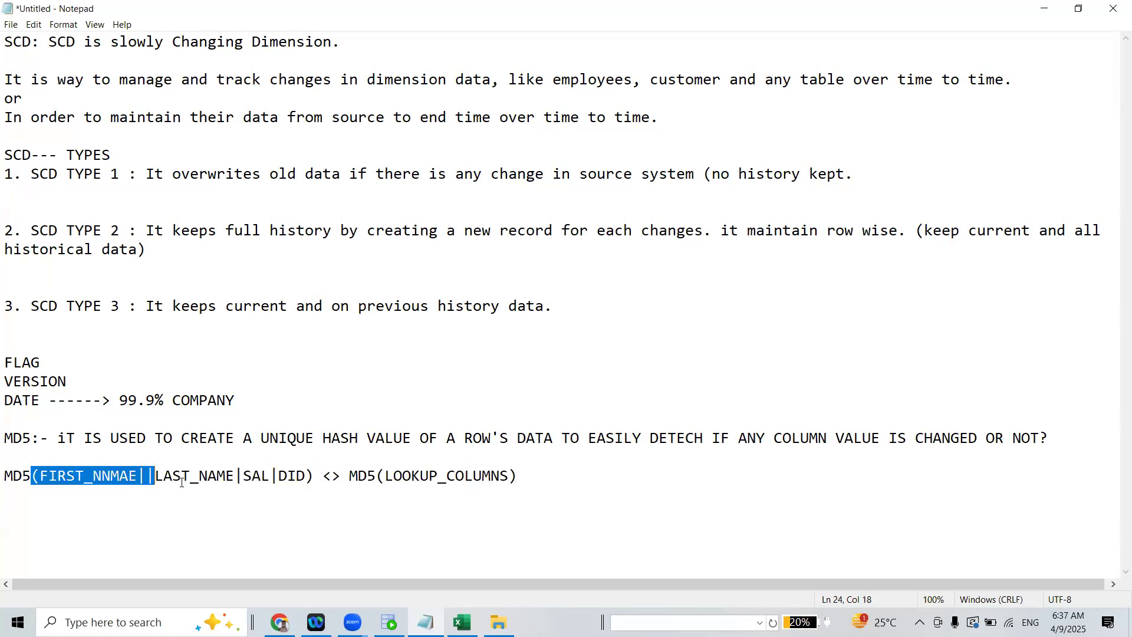
{"action": "left_click", "coordinate": [401, 475]}
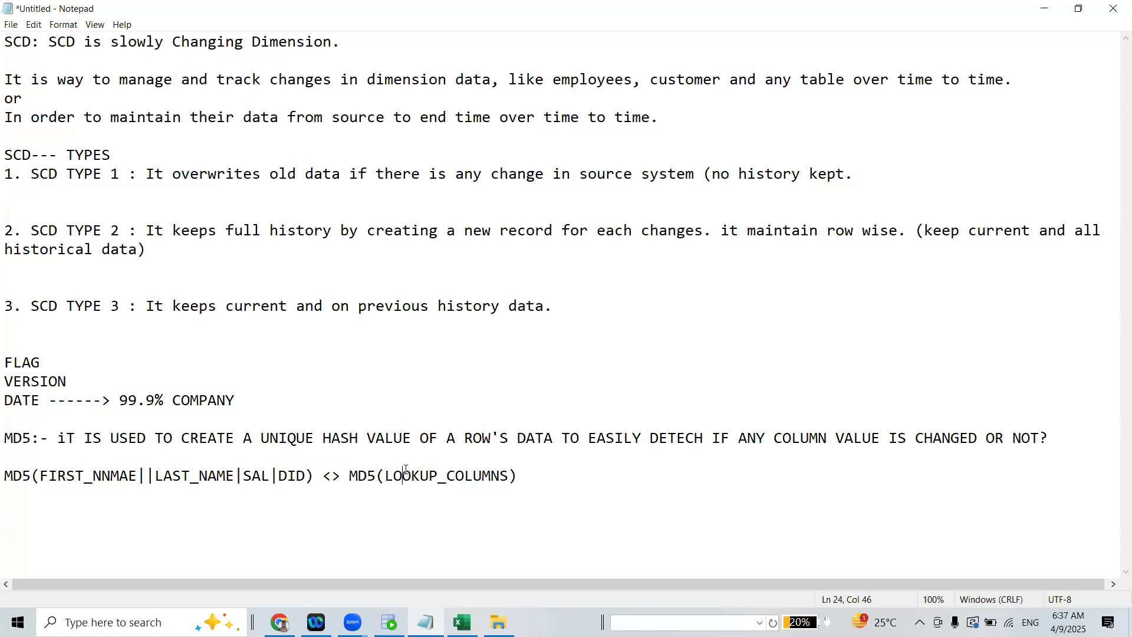
{"action": "left_click_drag", "start_coordinate": [540, 475], "coordinate": [6, 474]}
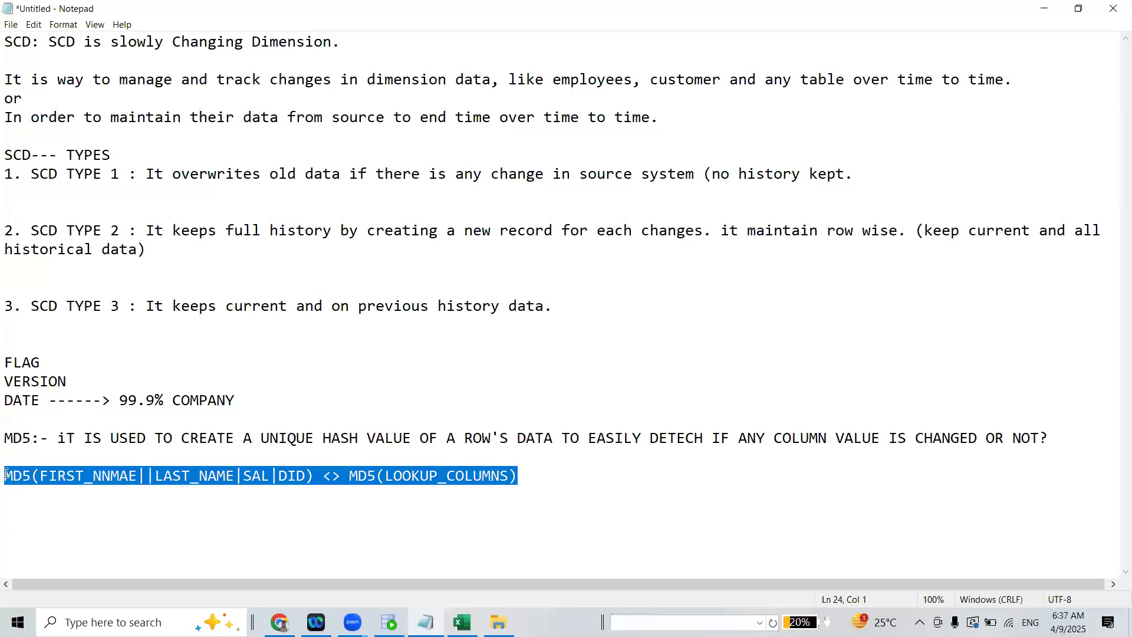
{"action": "left_click_drag", "start_coordinate": [6, 474], "coordinate": [559, 483]}
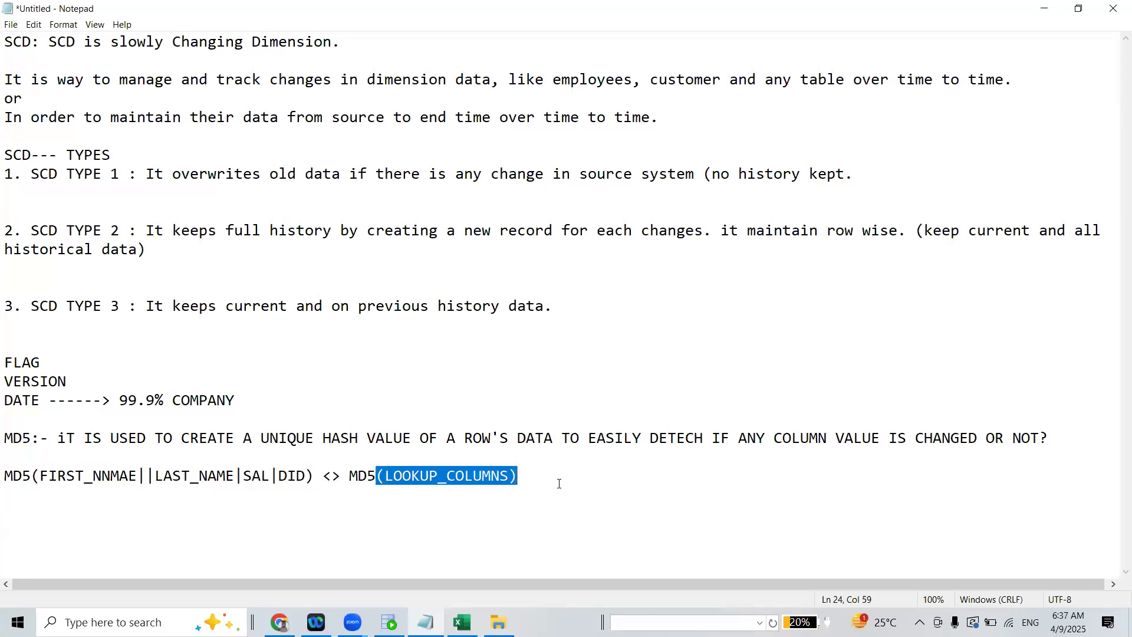
{"action": "left_click", "coordinate": [559, 484]}
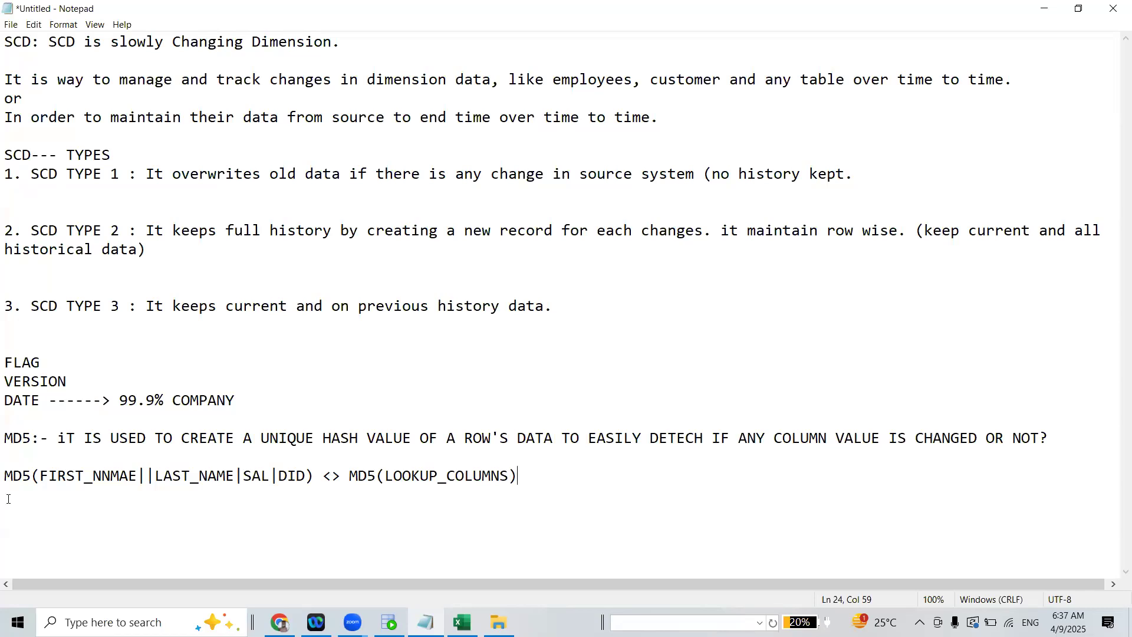
{"action": "left_click_drag", "start_coordinate": [6, 477], "coordinate": [6, 513]}
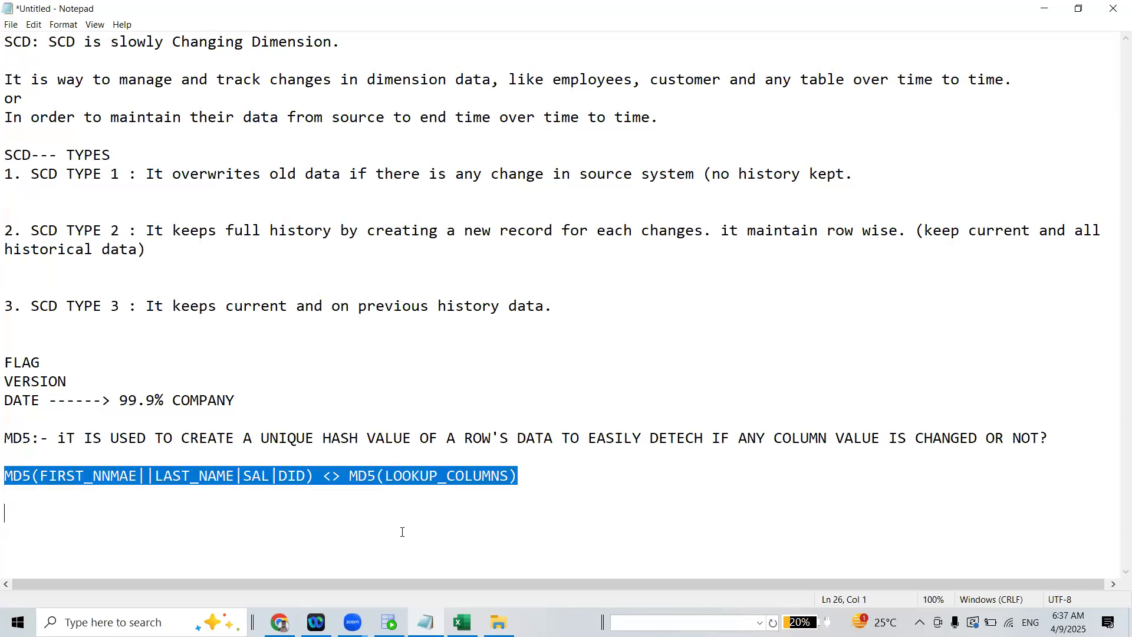
Commit the L100 session in SQL Developer and rename m_SCD1's Target transformation as TGT_SCD1_RAJNEES, using the table name from the CREATE TABLE statement
{"action": "left_click", "coordinate": [1046, 16]}
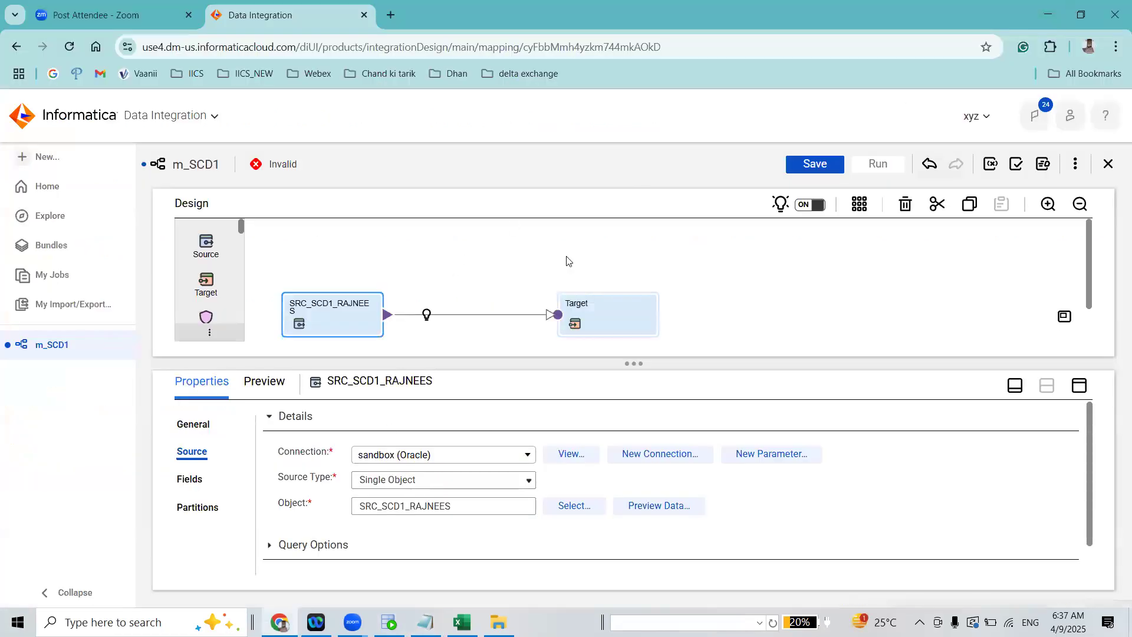
{"action": "left_click", "coordinate": [594, 324]}
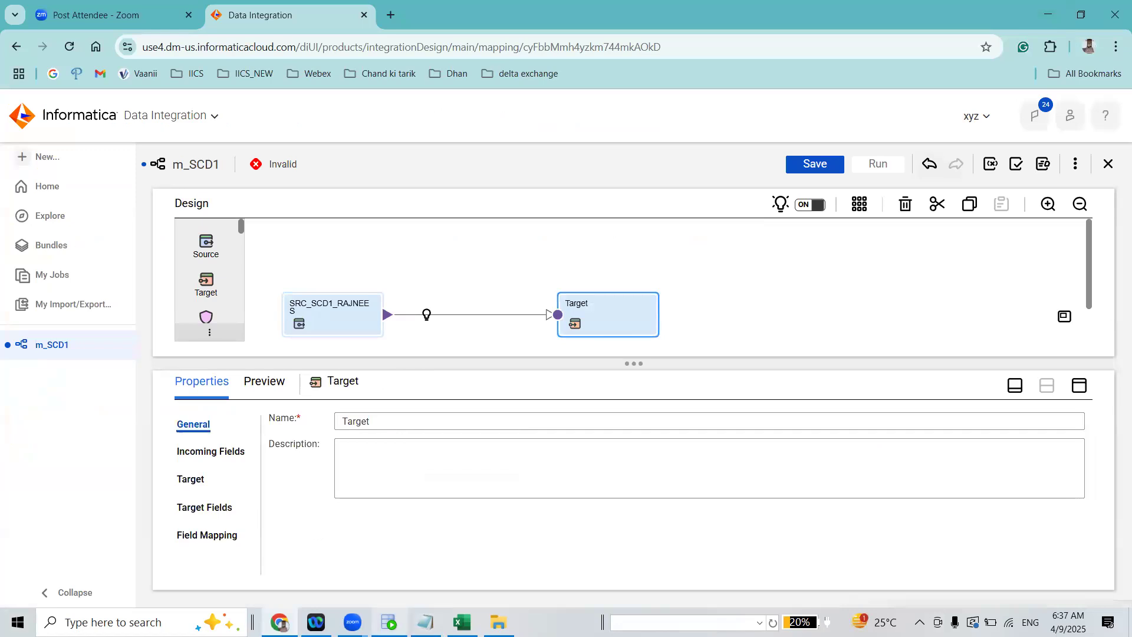
{"action": "left_click", "coordinate": [425, 622]}
{"action": "key", "text": "F11"}
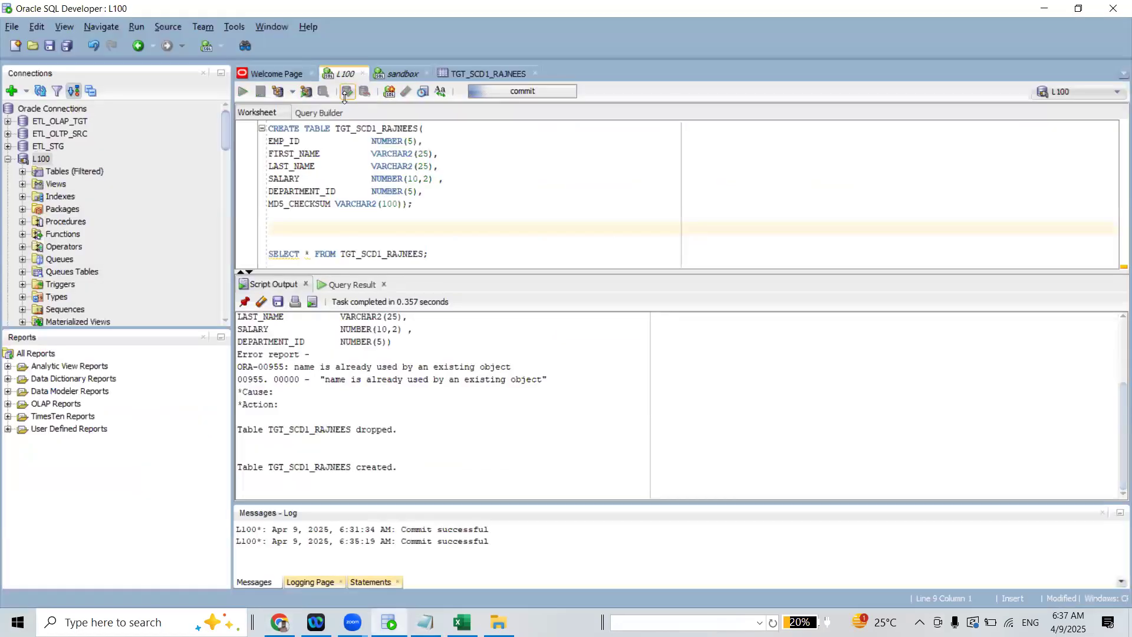
{"action": "double_click", "coordinate": [389, 130]}
{"action": "key", "text": "ctrl+c"}
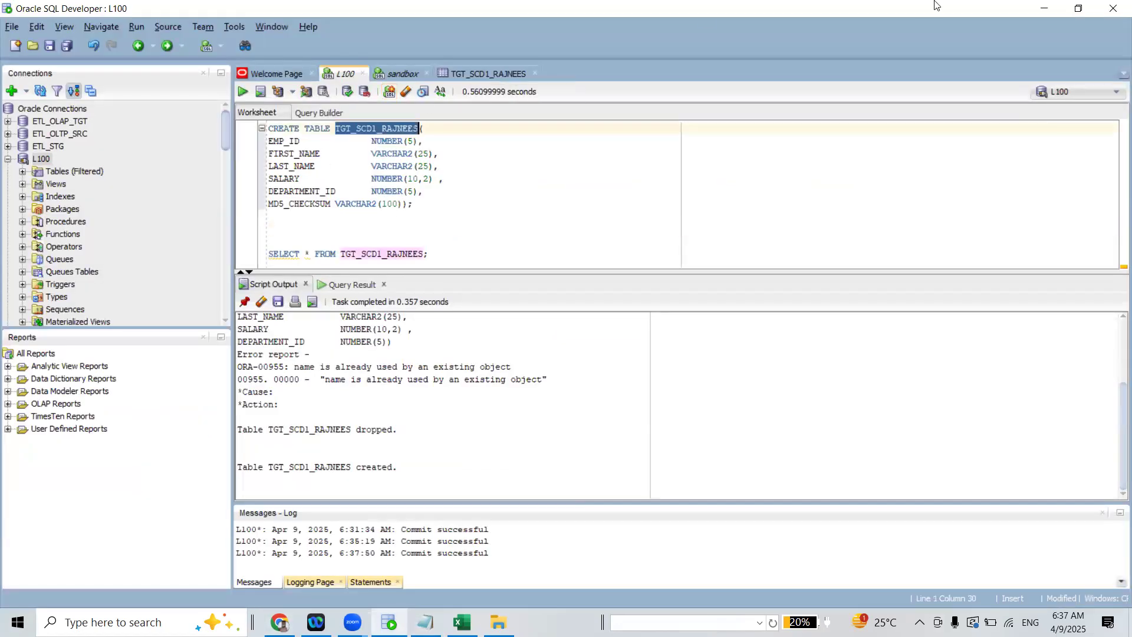
{"action": "left_click", "coordinate": [1043, 8]}
{"action": "left_click_drag", "start_coordinate": [394, 420], "coordinate": [278, 406]}
{"action": "key", "text": "ctrl+v"}
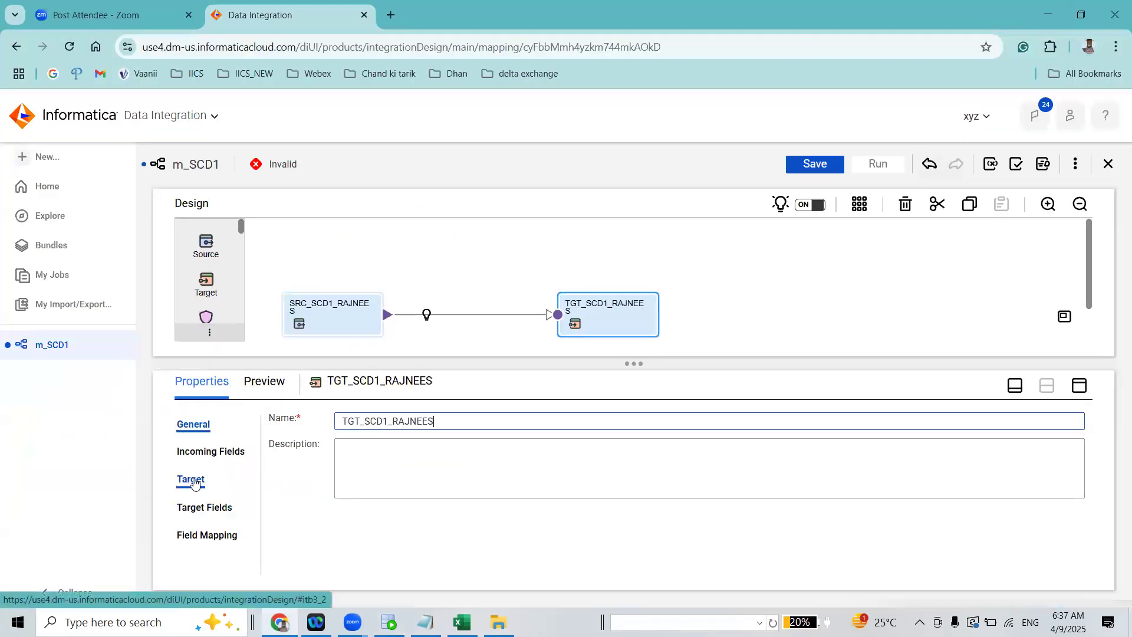
Set the connection of the TGT_SCD1_RAJNEES target transformation to L100 (Oracle)
{"action": "left_click", "coordinate": [192, 480]}
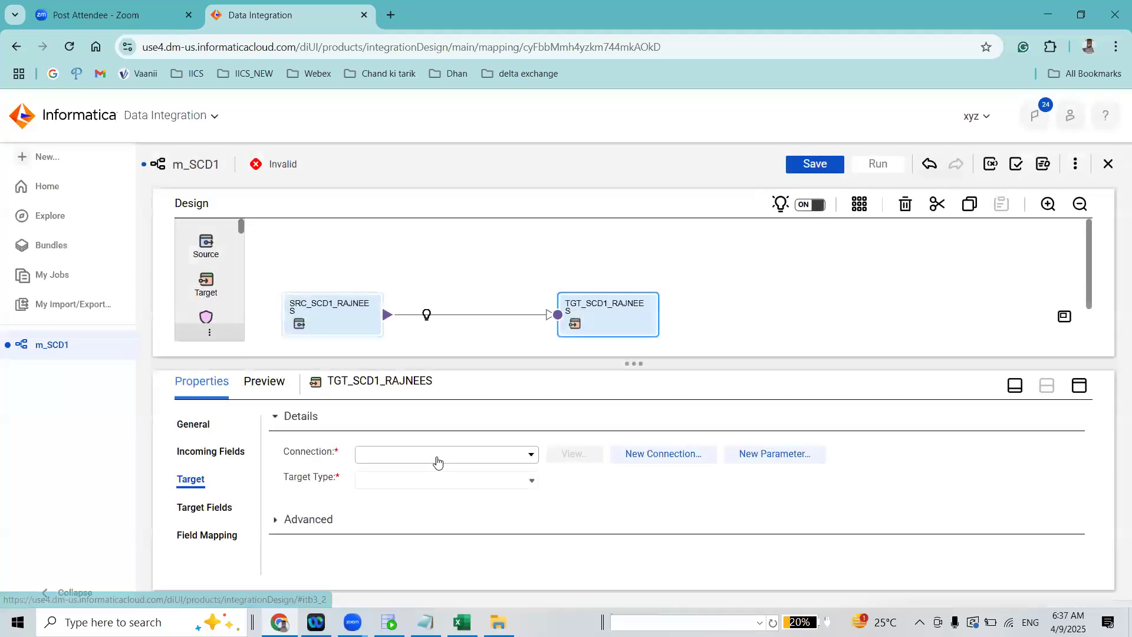
{"action": "left_click", "coordinate": [436, 462]}
{"action": "type", "text": "L100"}
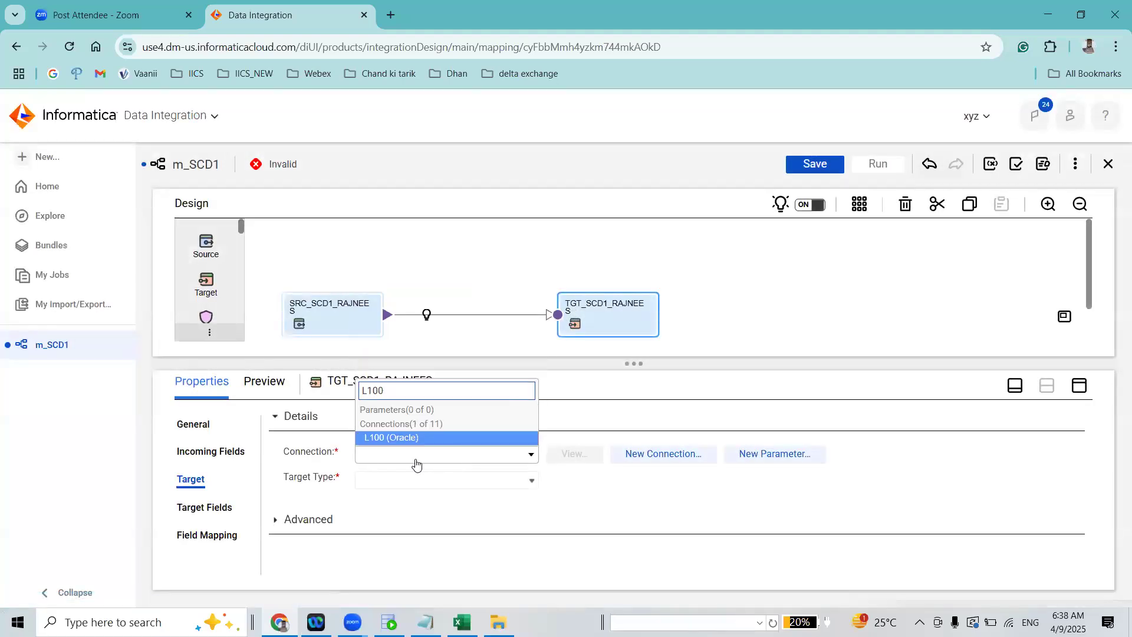
{"action": "left_click", "coordinate": [437, 437]}
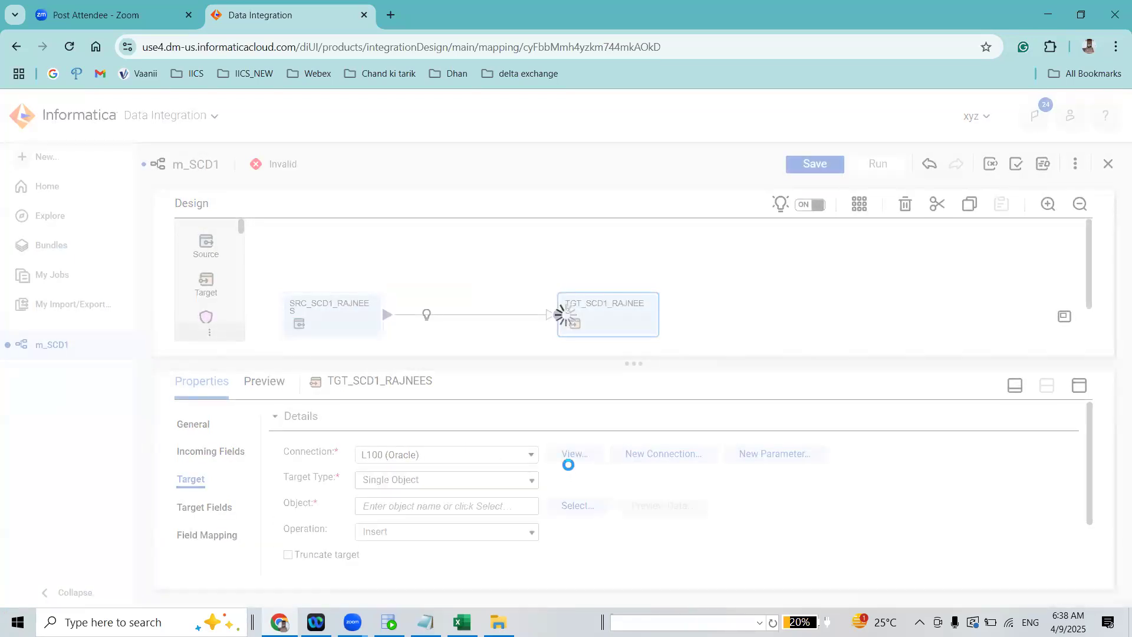
Choose the existing table TGT_SCD1_RAJNEES as the target object and save the mapping
{"action": "left_click", "coordinate": [577, 505]}
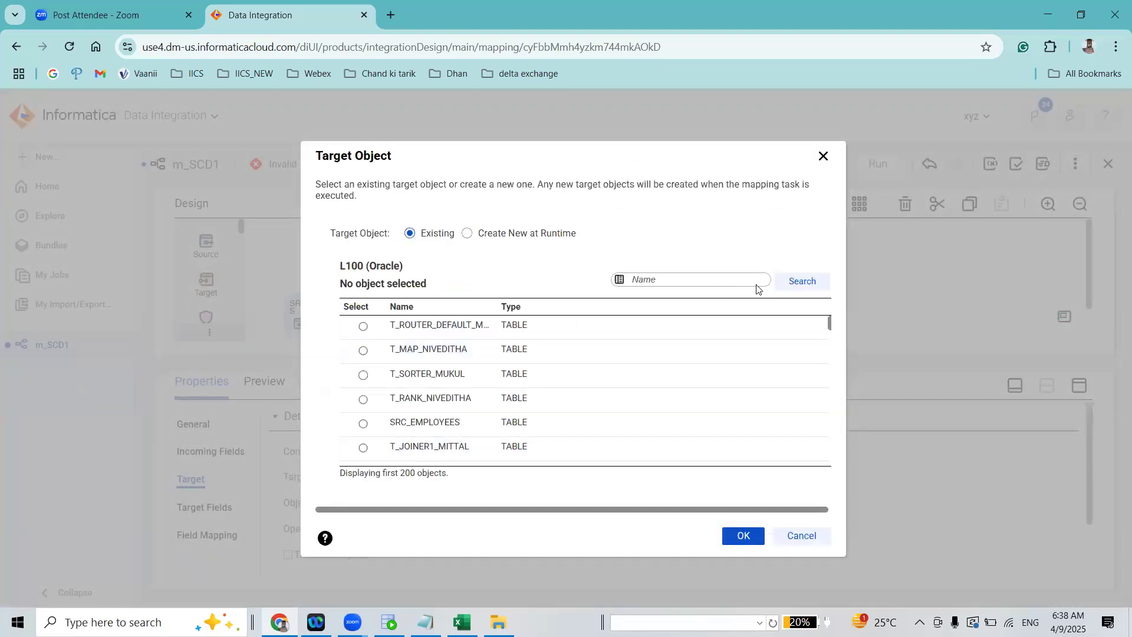
{"action": "key", "text": "ctrl+v"}
{"action": "left_click", "coordinate": [802, 282]}
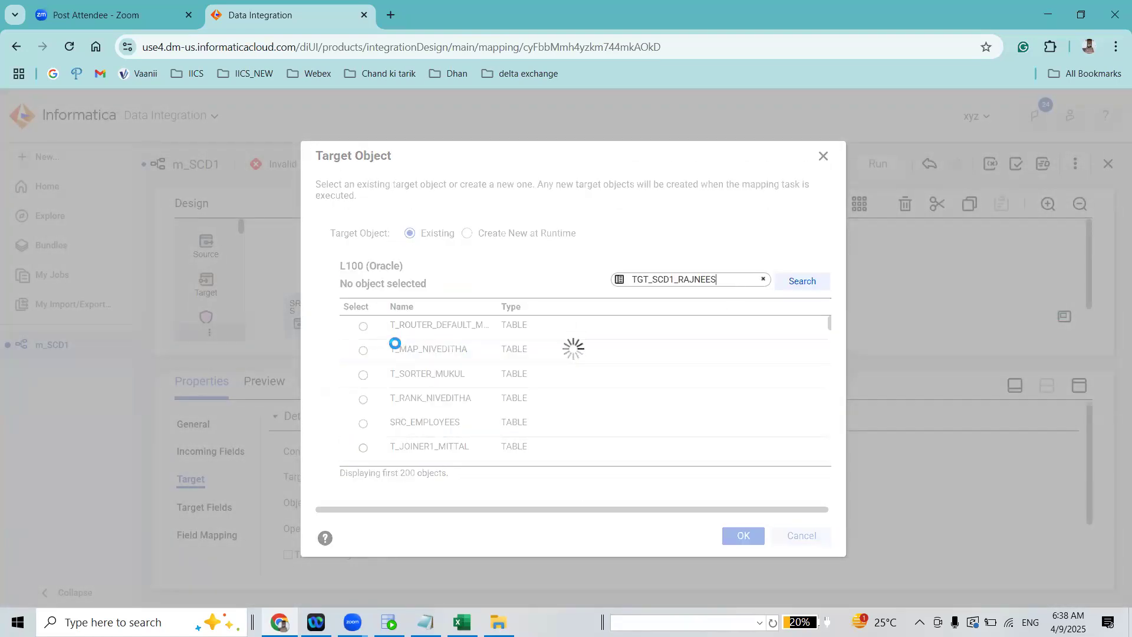
{"action": "left_click", "coordinate": [364, 331]}
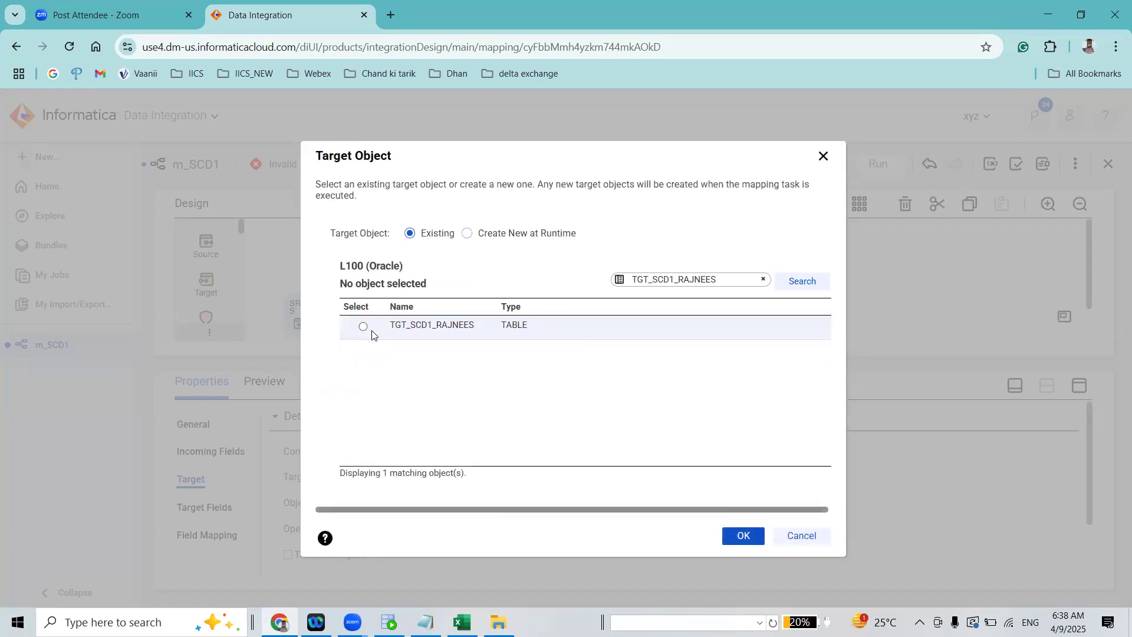
{"action": "left_click", "coordinate": [741, 534]}
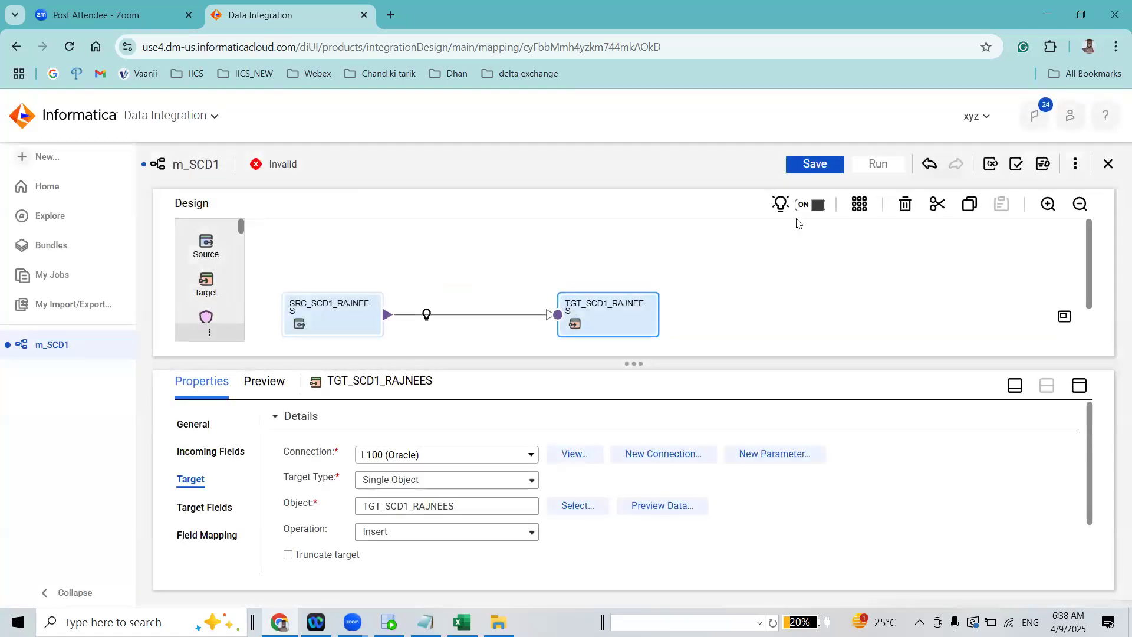
{"action": "left_click", "coordinate": [813, 161]}
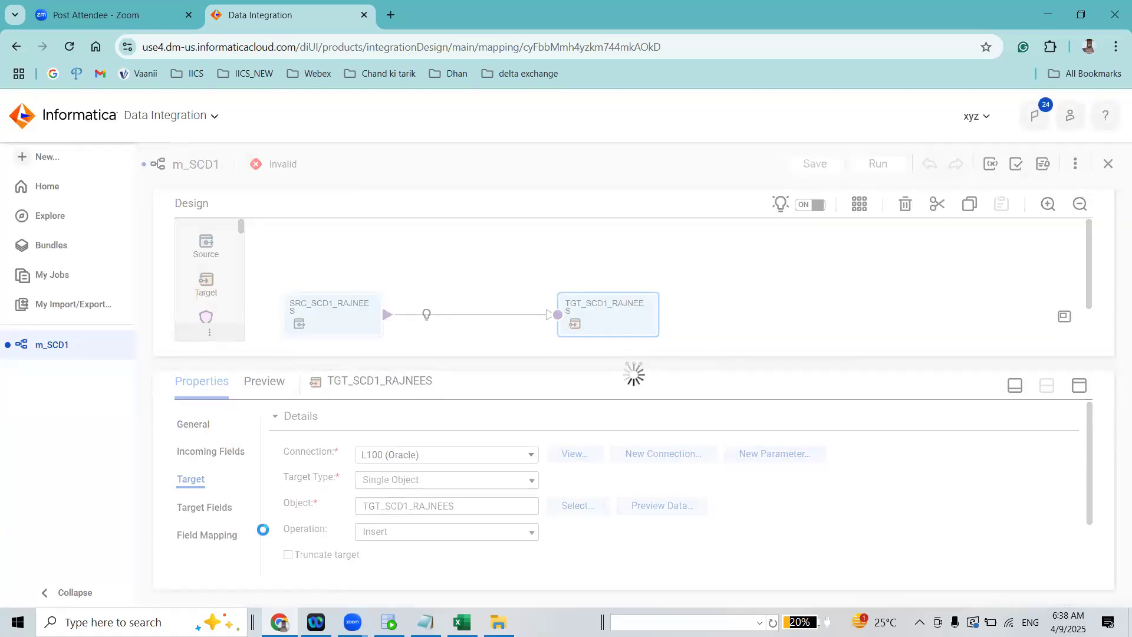
Move the target farther from the source and insert an Expression transformation into the link between them
{"action": "left_click_drag", "start_coordinate": [868, 292], "coordinate": [897, 294]}
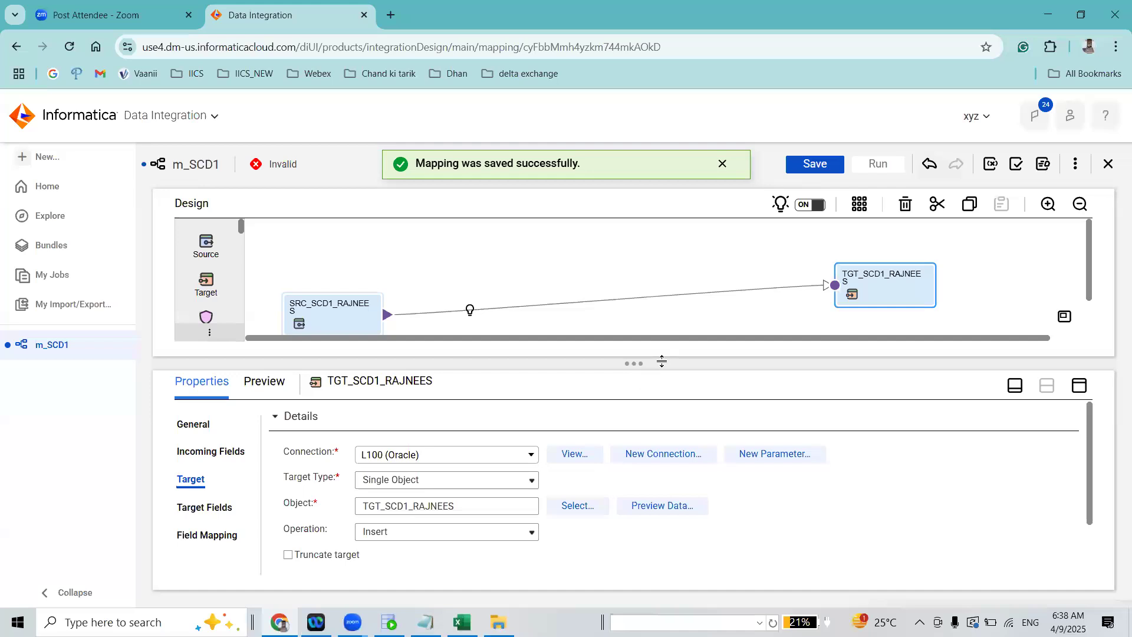
{"action": "left_click_drag", "start_coordinate": [655, 470], "coordinate": [654, 472]}
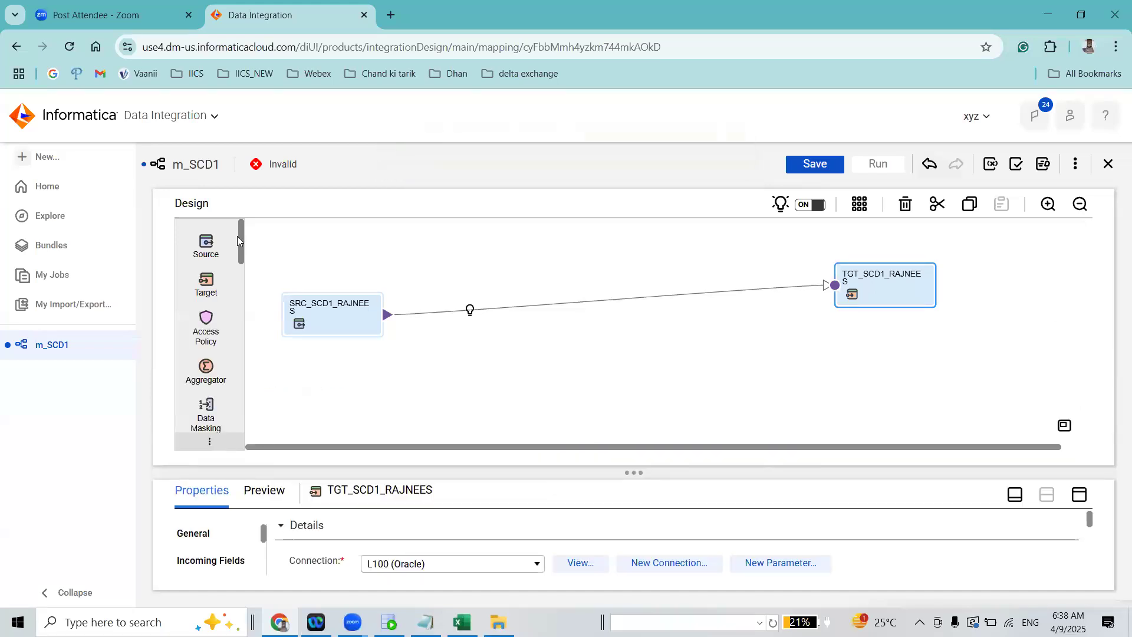
{"action": "scroll", "coordinate": [242, 276], "scroll_direction": "down", "scroll_amount": 3}
{"action": "left_click_drag", "start_coordinate": [206, 267], "coordinate": [436, 302]}
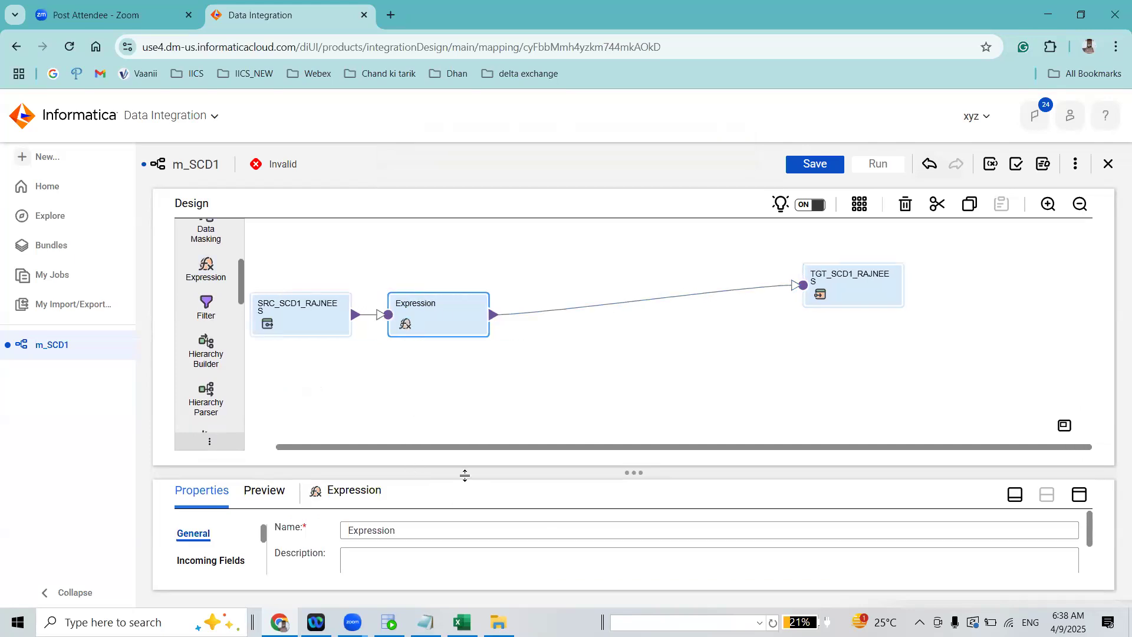
Add a string output field named MD5_CHECKSUM with precision 100 to the Expression transformation
{"action": "left_click_drag", "start_coordinate": [486, 400], "coordinate": [482, 393]}
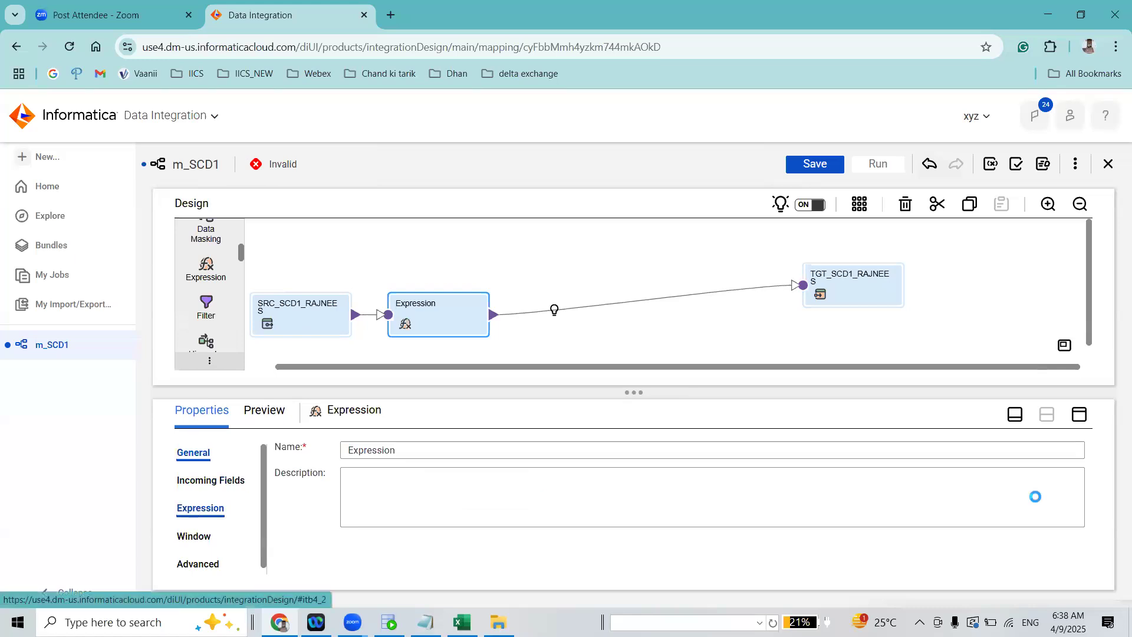
{"action": "left_click", "coordinate": [1079, 414]}
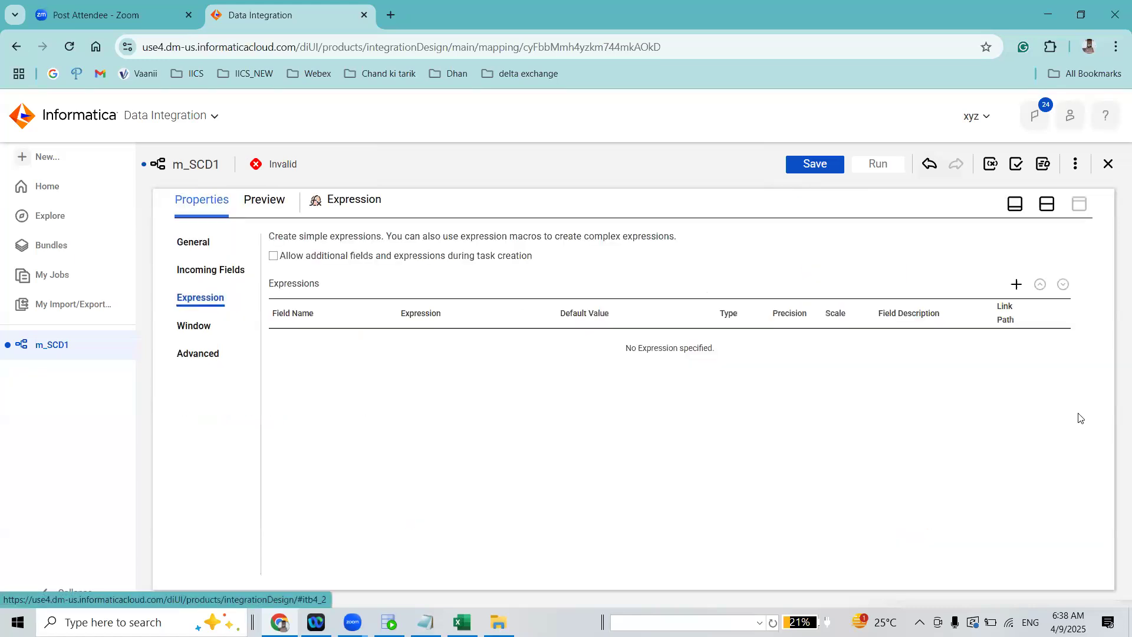
{"action": "left_click", "coordinate": [1016, 284]}
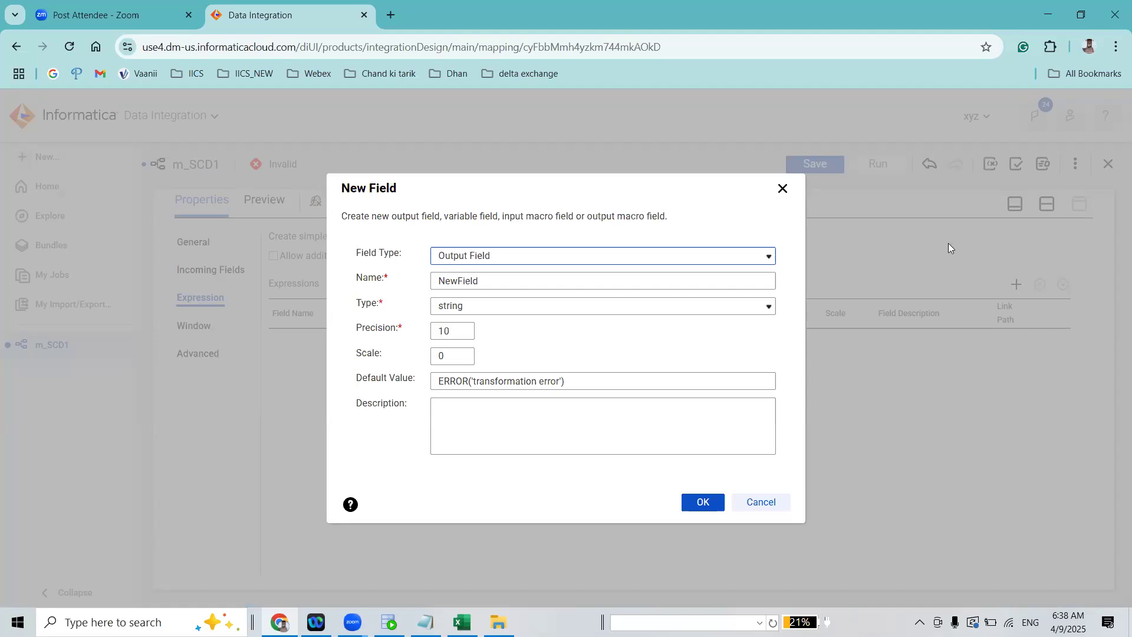
{"action": "left_click", "coordinate": [373, 280]}
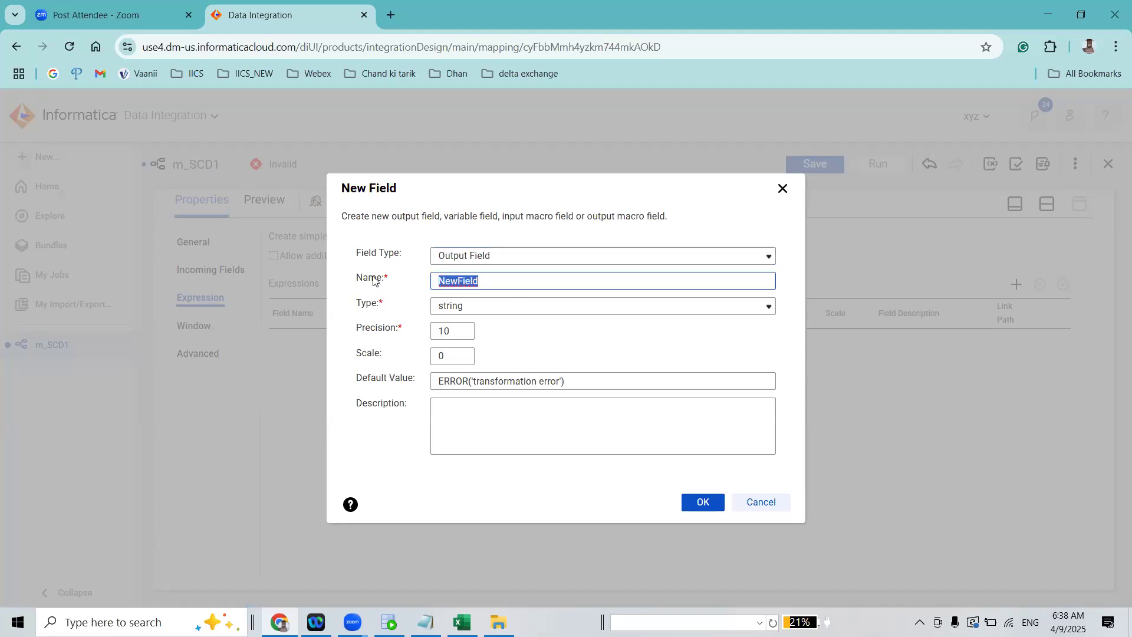
{"action": "type", "text": "MD5_CHECKSUM"}
{"action": "left_click", "coordinate": [461, 335]}
{"action": "type", "text": "0"}
{"action": "left_click", "coordinate": [701, 501]}
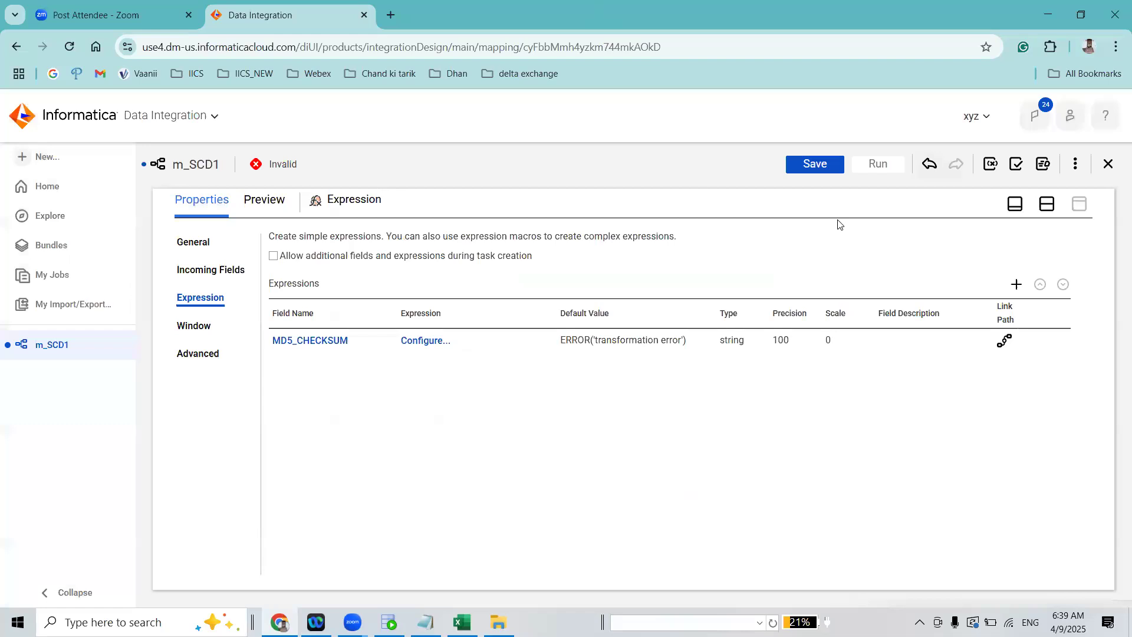
Start the MD5_CHECKSUM field expression with an MD5 function over EMP_ID||FIRST_NAME||LAST_NAME
{"action": "left_click", "coordinate": [436, 341]}
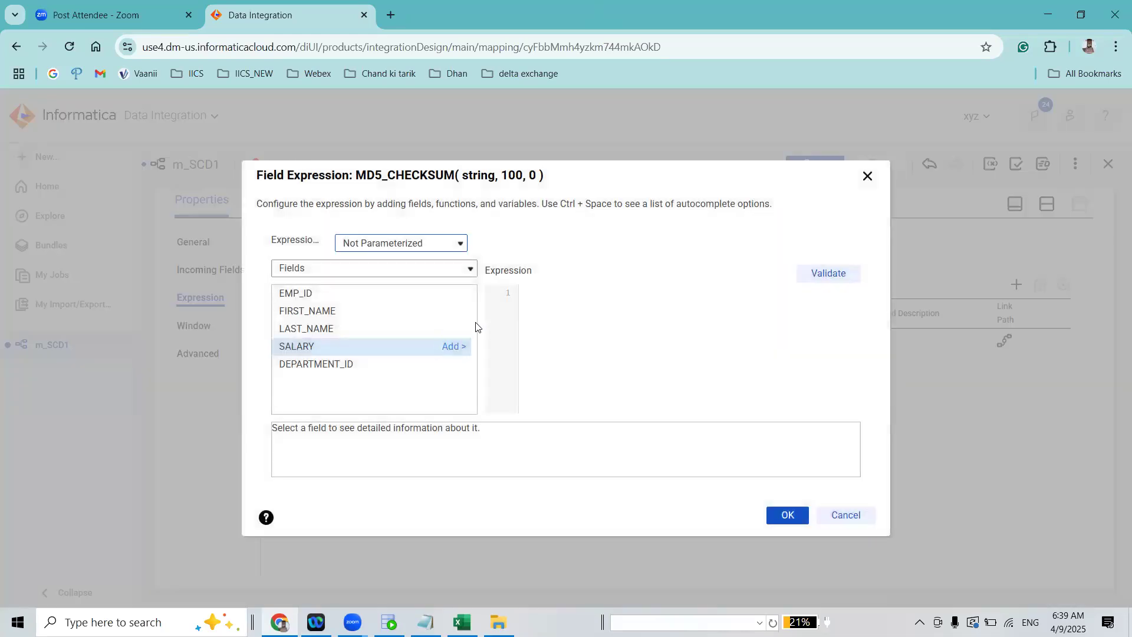
{"action": "left_click", "coordinate": [556, 284]}
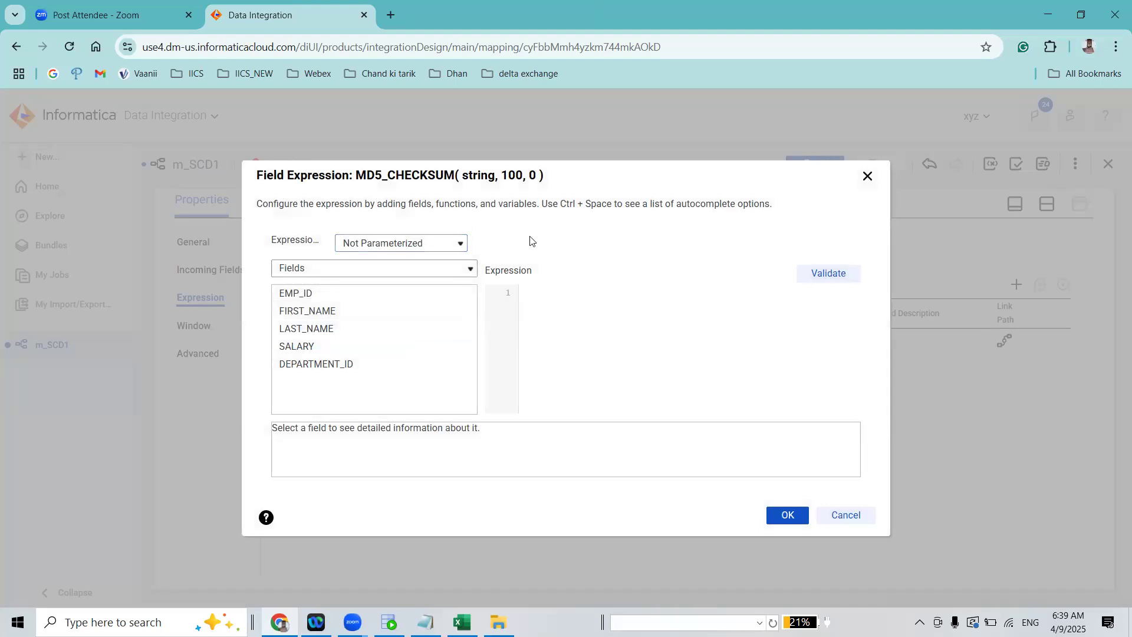
{"action": "type", "text": "MD5("}
{"action": "left_click", "coordinate": [455, 293]}
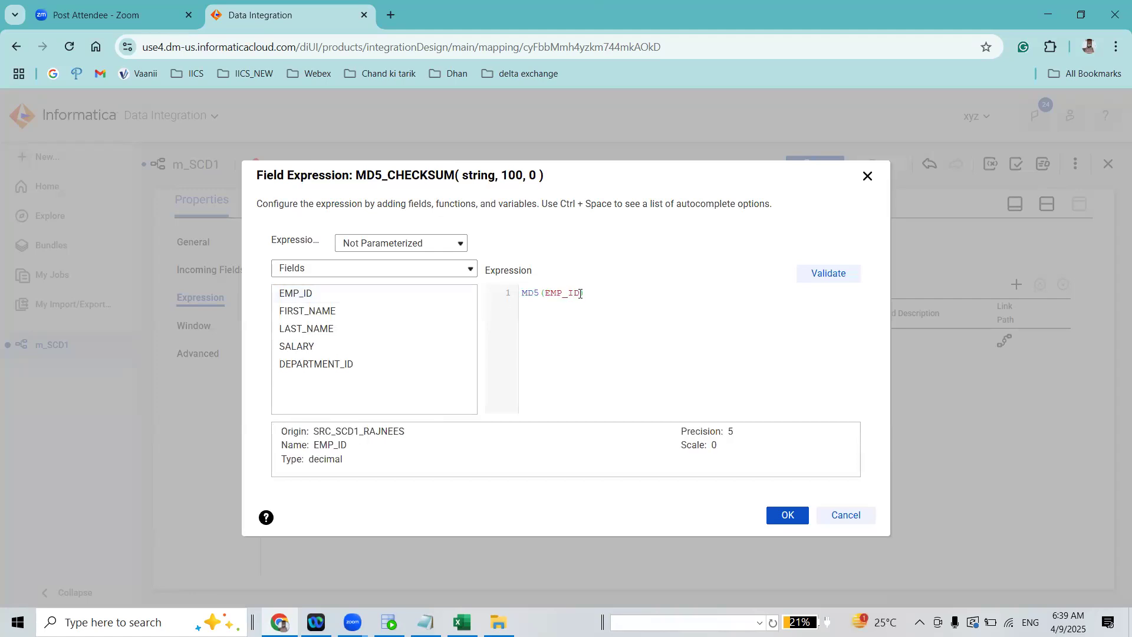
{"action": "type", "text": "||"}
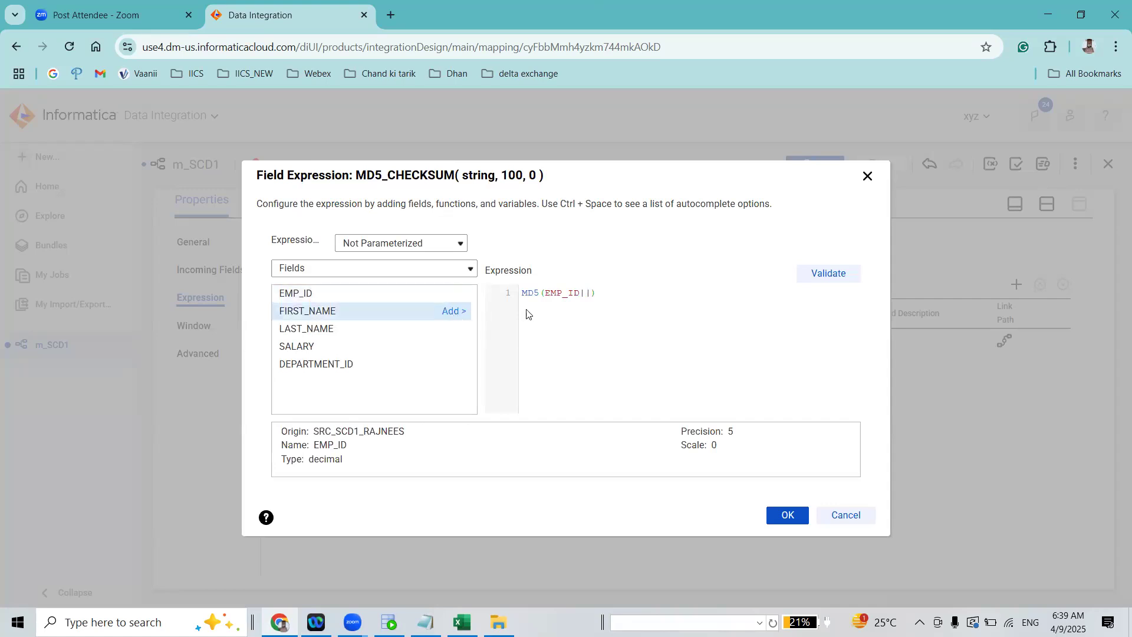
{"action": "left_click", "coordinate": [454, 312]}
{"action": "type", "text": "||"}
{"action": "left_click", "coordinate": [453, 328]}
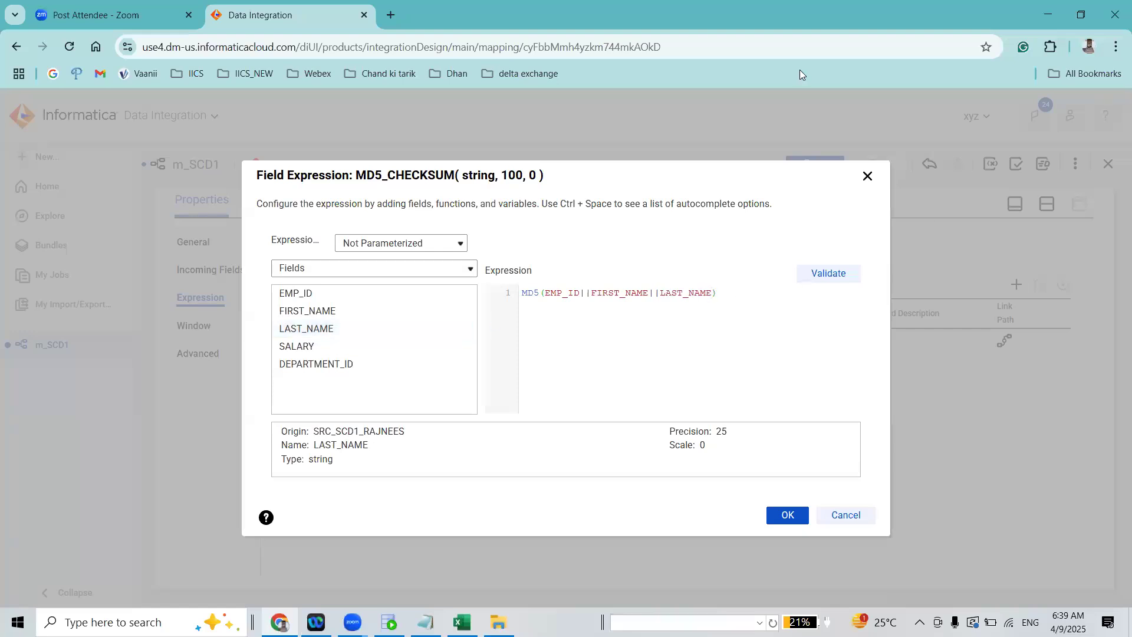
Append ||SALARY||DEPARTMENT_ID inside the MD5 function, then validate and accept the expression
{"action": "type", "text": "||"}
{"action": "left_click", "coordinate": [452, 347]}
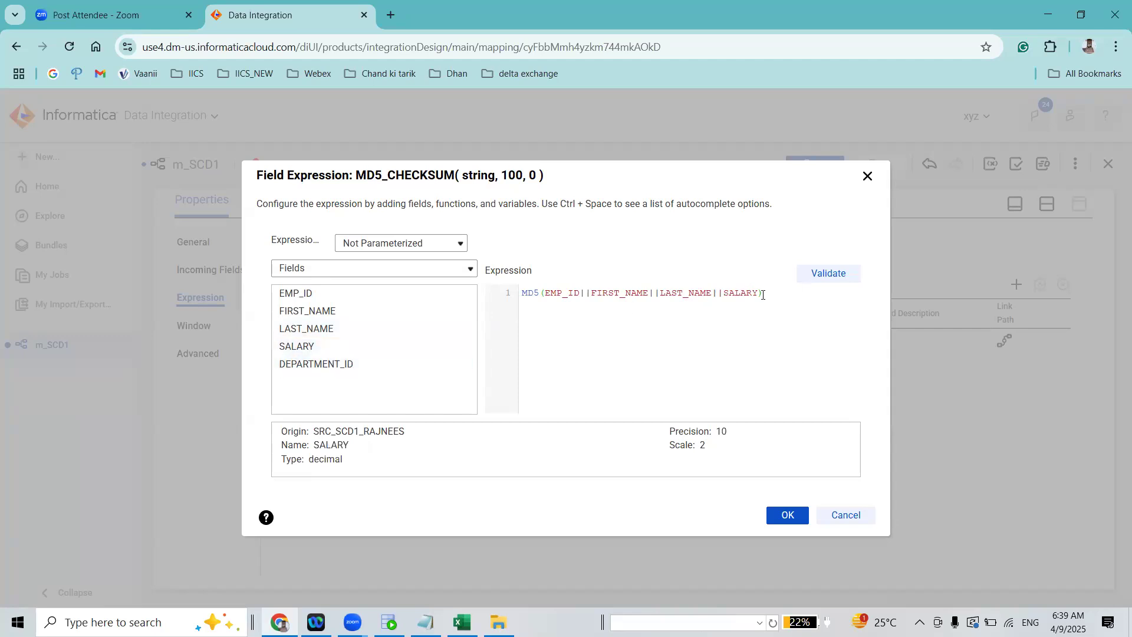
{"action": "type", "text": "||"}
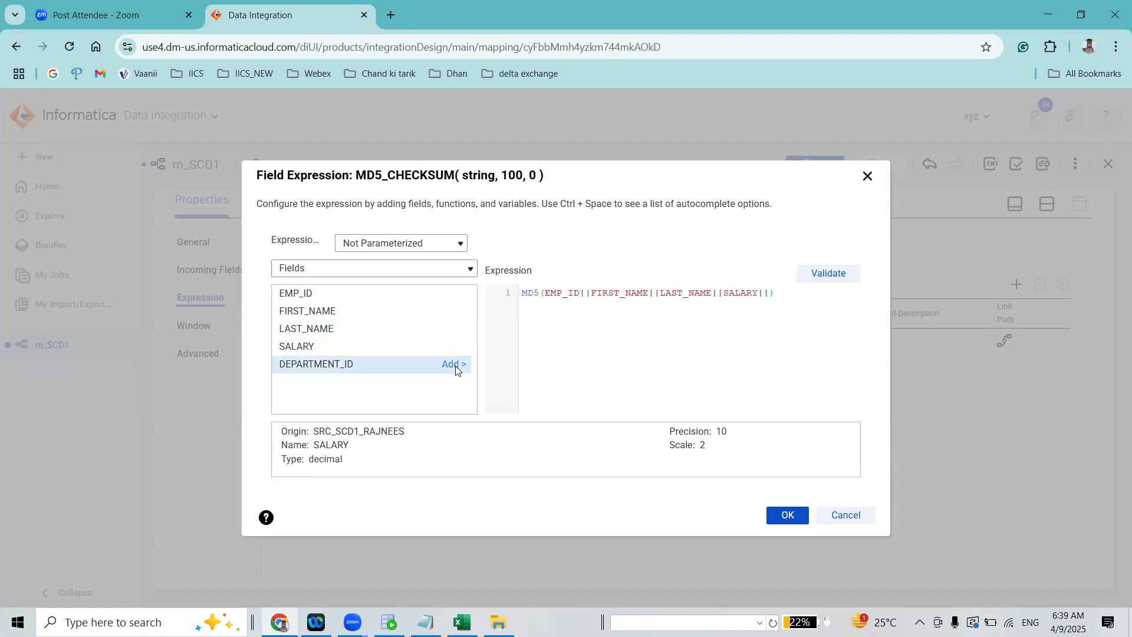
{"action": "left_click", "coordinate": [453, 365]}
{"action": "left_click", "coordinate": [828, 274]}
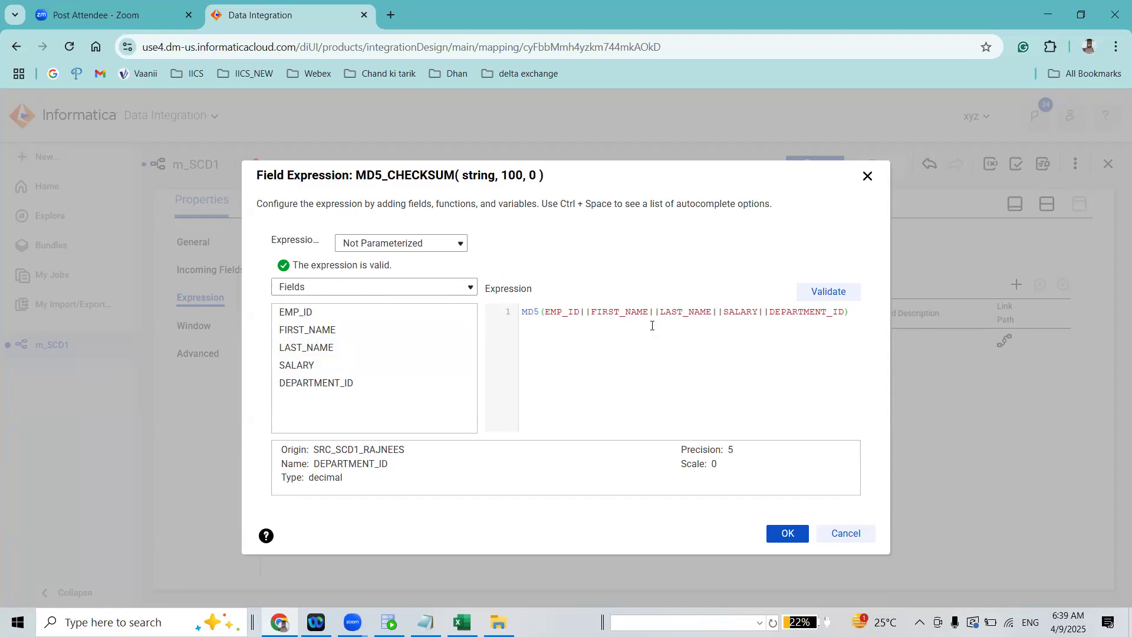
{"action": "double_click", "coordinate": [556, 312]}
{"action": "triple_click", "coordinate": [612, 311]}
{"action": "double_click", "coordinate": [611, 311]}
{"action": "left_click", "coordinate": [787, 533]}
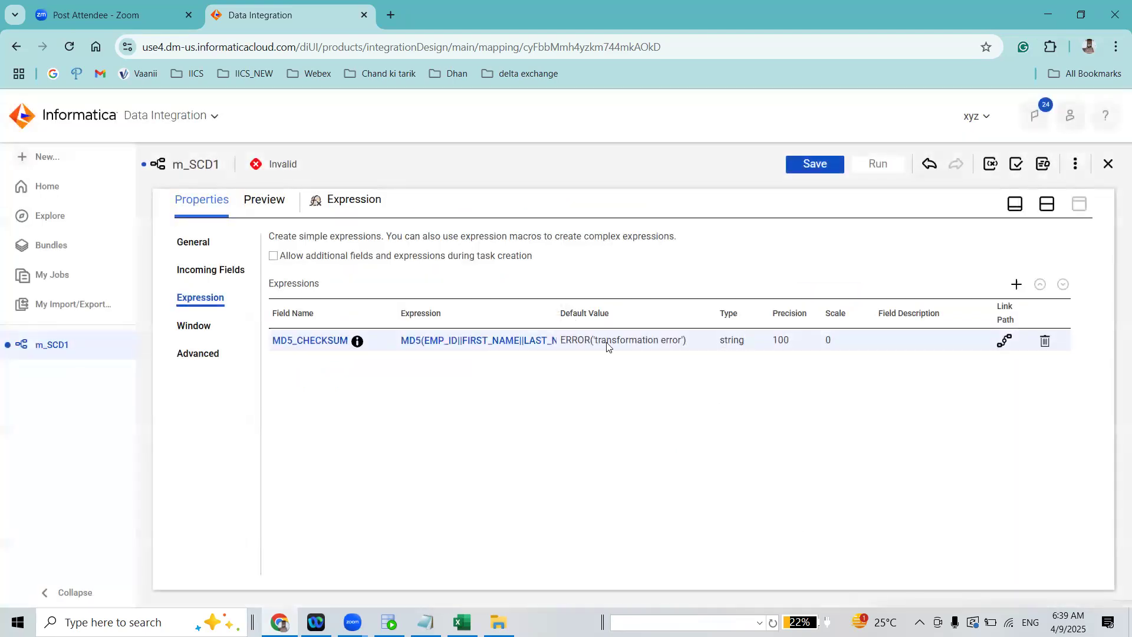
Reopen the MD5_CHECKSUM expression and wrap EMP_ID and SALARY each in TO_CHAR()
{"action": "left_click", "coordinate": [510, 343]}
{"action": "left_click_drag", "start_coordinate": [545, 294], "coordinate": [580, 295]}
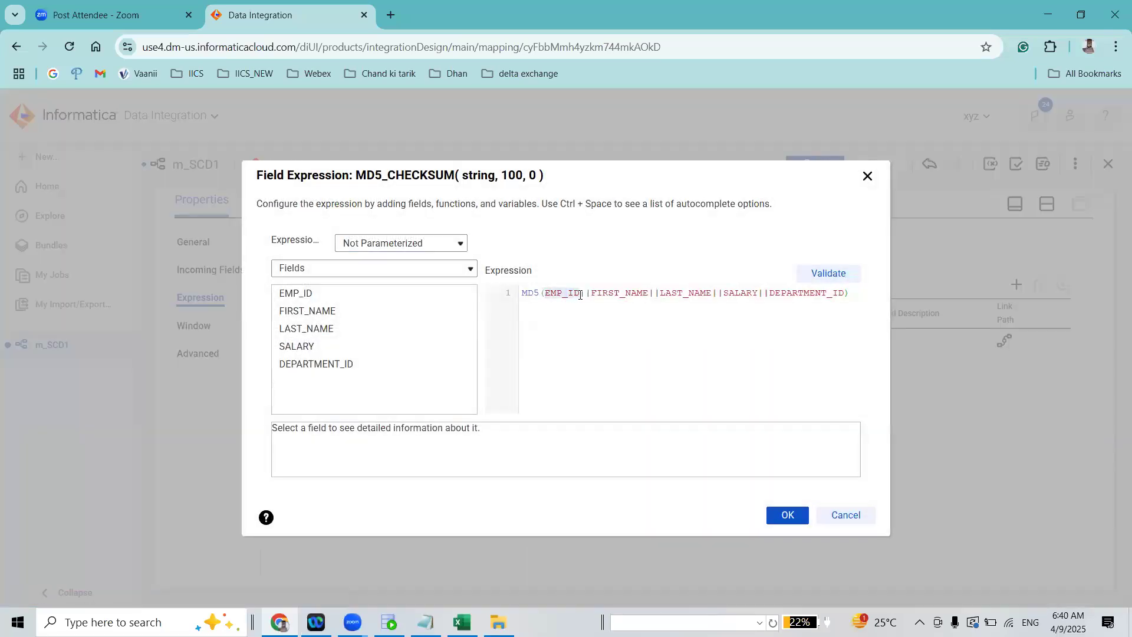
{"action": "left_click", "coordinate": [546, 289]}
{"action": "type", "text": "TO_CHAR("}
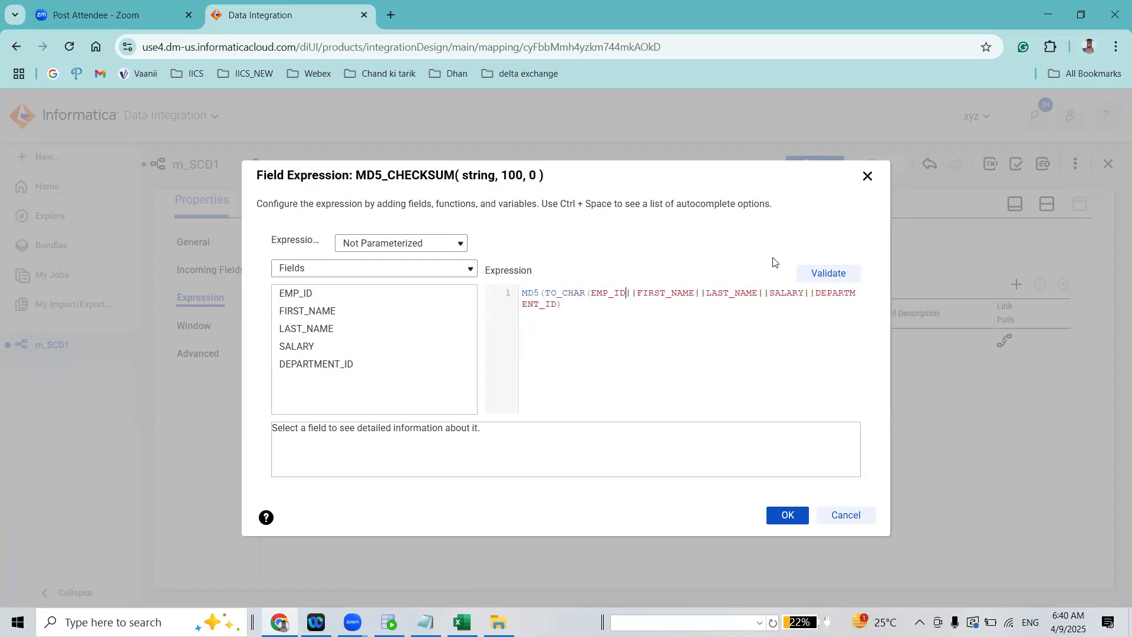
{"action": "type", "text": ")"}
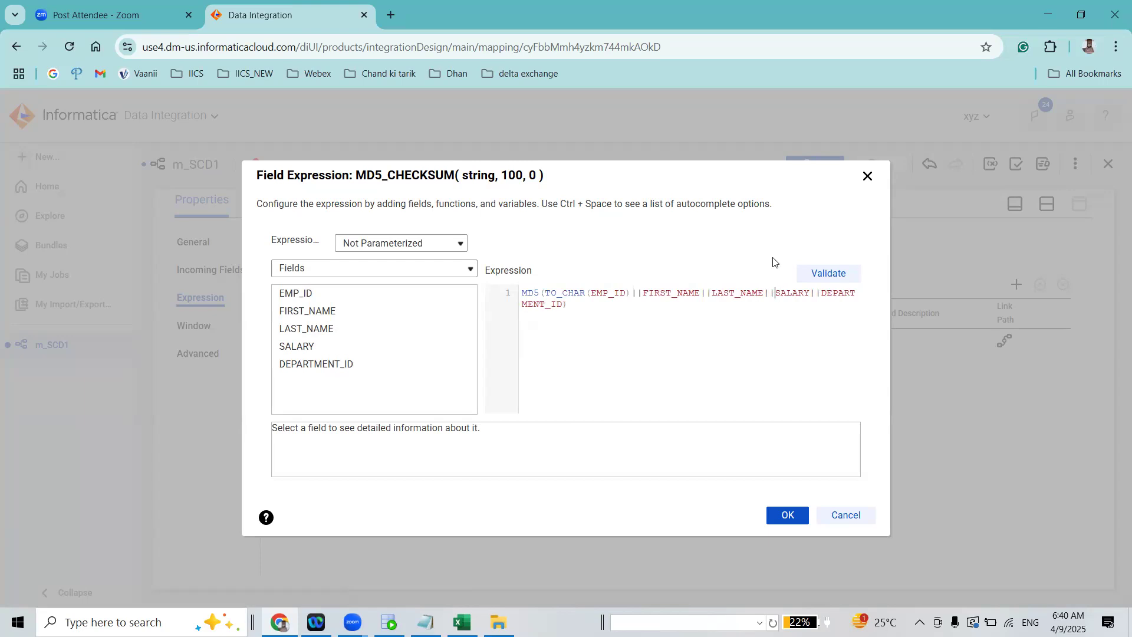
{"action": "type", "text": "TO_CHAR"}
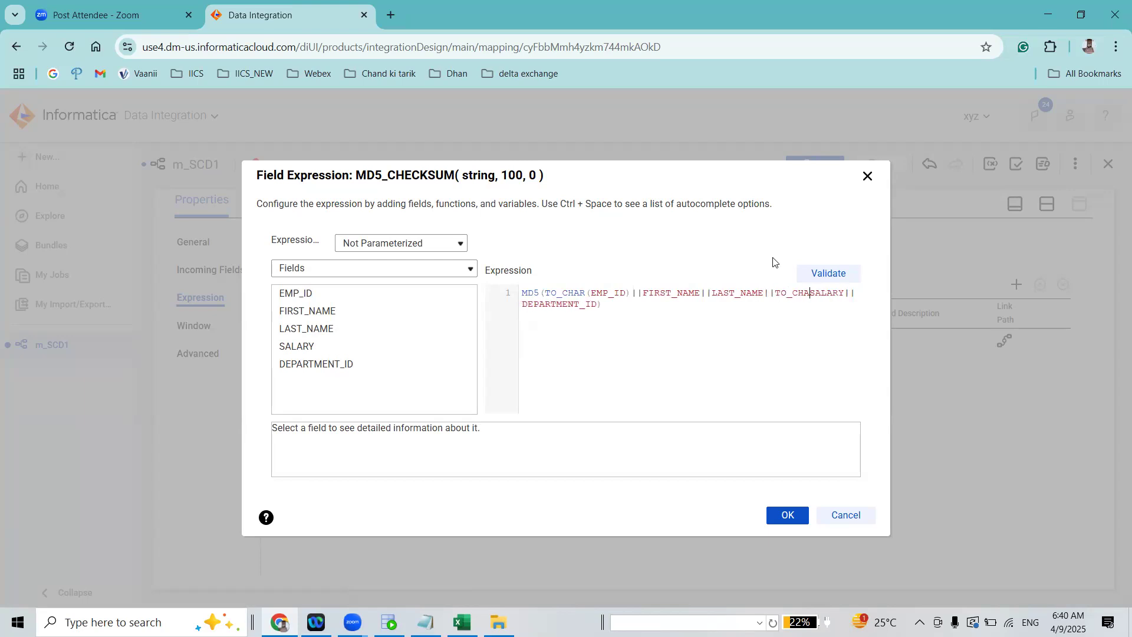
{"action": "type", "text": "("}
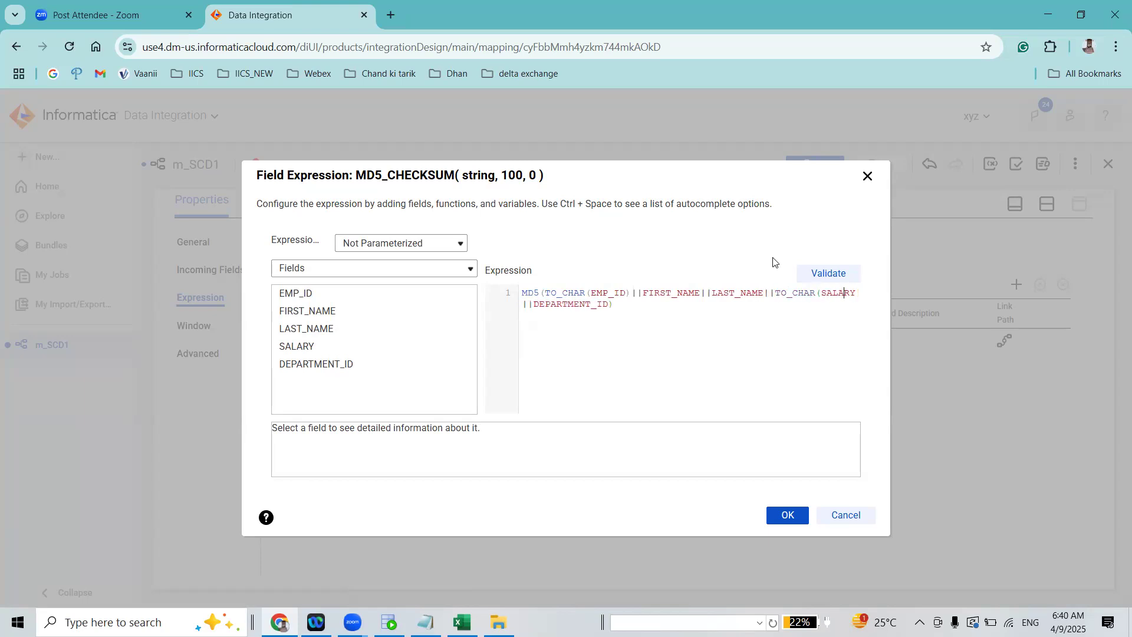
{"action": "type", "text": ")"}
{"action": "type", "text": "TO_CHAR("}
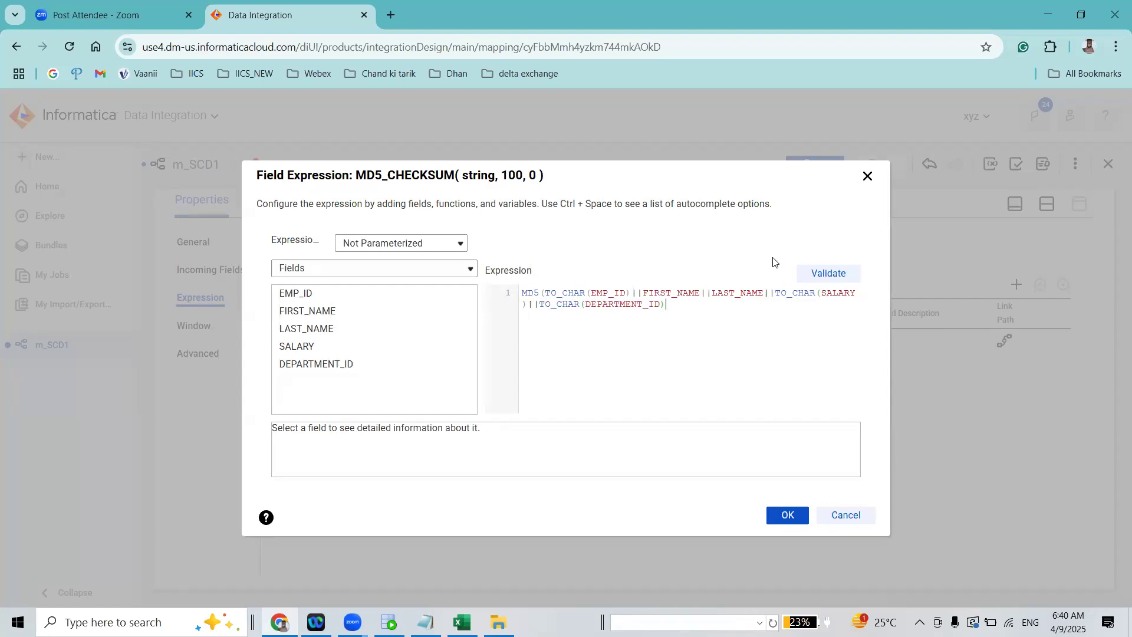
{"action": "type", "text": ")"}
Wrap DEPARTMENT_ID in TO_CHAR() inside the MD5 function and validate the expression
{"action": "key", "text": "BackSpace"}
{"action": "left_click", "coordinate": [824, 278]}
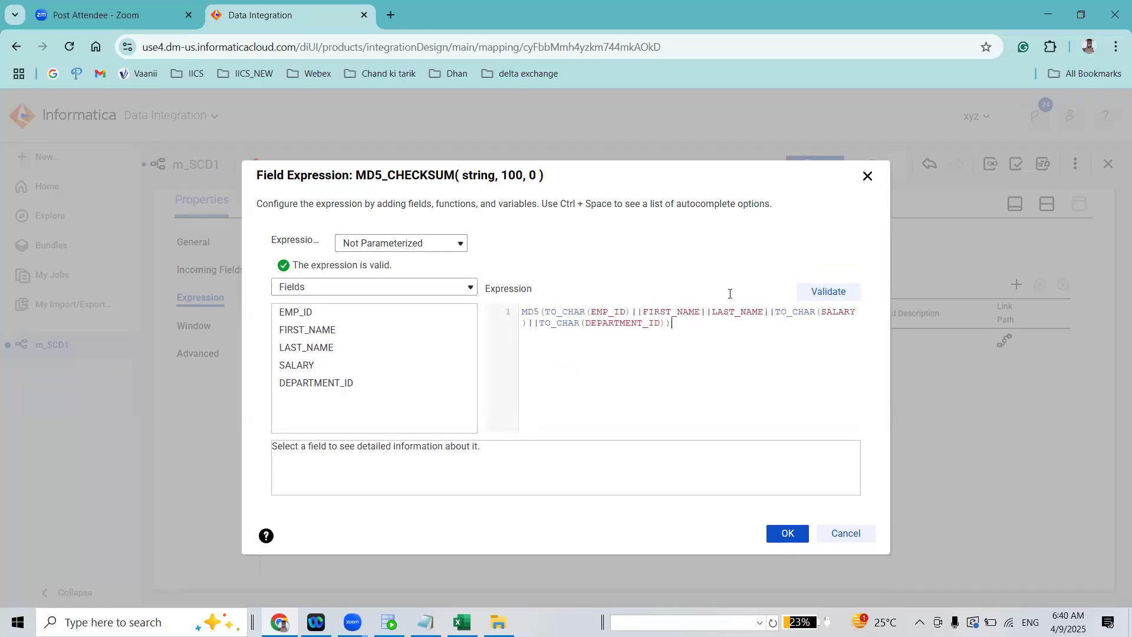
Try a TO_CHAR(HIRE_DATE, 'DDMMYYYY') term on a second line of the expression and remove it again
{"action": "key", "text": "Return"}
{"action": "type", "text": "TO_CHAR(HIRE"}
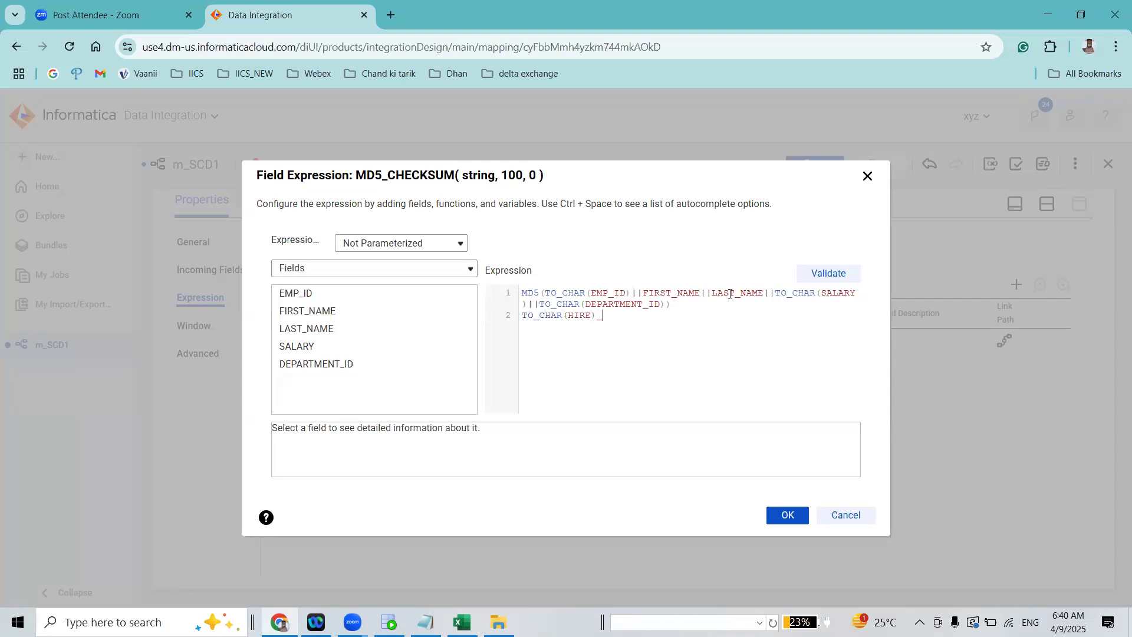
{"action": "type", "text": "_DATE, 'DDMMYYY'"}
{"action": "key", "text": "Left"}
{"action": "type", "text": "DDMMYYYY"}
{"action": "key", "text": "shift+Left"}
{"action": "key", "text": "shift+Left"}
{"action": "key", "text": "shift+Left"}
{"action": "key", "text": "shift+Left"}
{"action": "key", "text": "shift+Left"}
{"action": "key", "text": "shift+Left"}
{"action": "key", "text": "shift+Left"}
{"action": "key", "text": "shift+Left"}
{"action": "key", "text": "shift+Left"}
{"action": "key", "text": "shift+Left"}
{"action": "key", "text": "shift+Left"}
{"action": "key", "text": "shift+Left"}
{"action": "key", "text": "shift+Left"}
{"action": "key", "text": "shift+Left"}
{"action": "key", "text": "shift+Left"}
{"action": "key", "text": "shift+Left"}
{"action": "key", "text": "shift+Left"}
{"action": "key", "text": "shift+Left"}
{"action": "key", "text": "shift+Left"}
{"action": "key", "text": "shift+Left"}
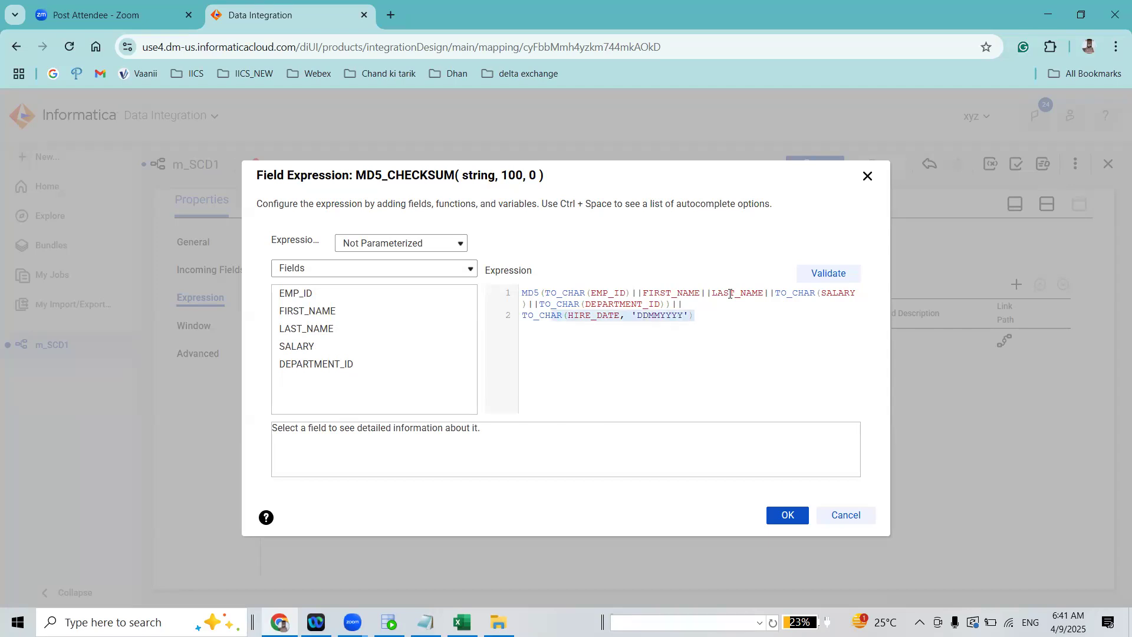
{"action": "key", "text": "shift+Left"}
{"action": "key", "text": "shift+Left"}
{"action": "key", "text": "BackSpace"}
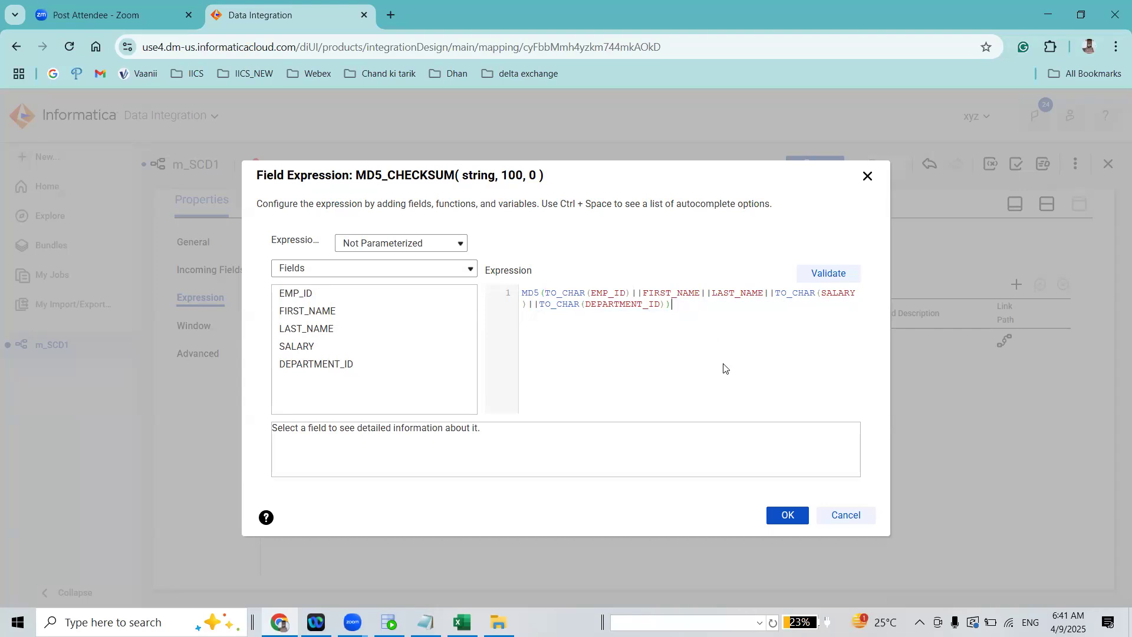
Validate and accept the MD5_CHECKSUM expression, bring back the mapping canvas and save the mapping
{"action": "left_click", "coordinate": [786, 516]}
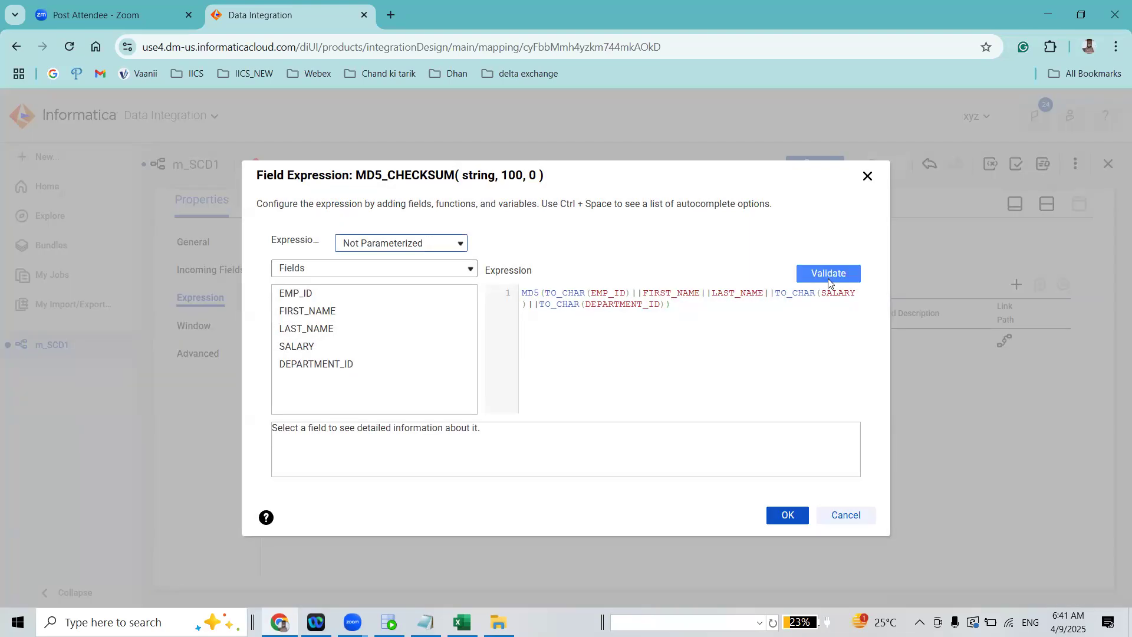
{"action": "left_click", "coordinate": [828, 275]}
{"action": "left_click", "coordinate": [786, 515]}
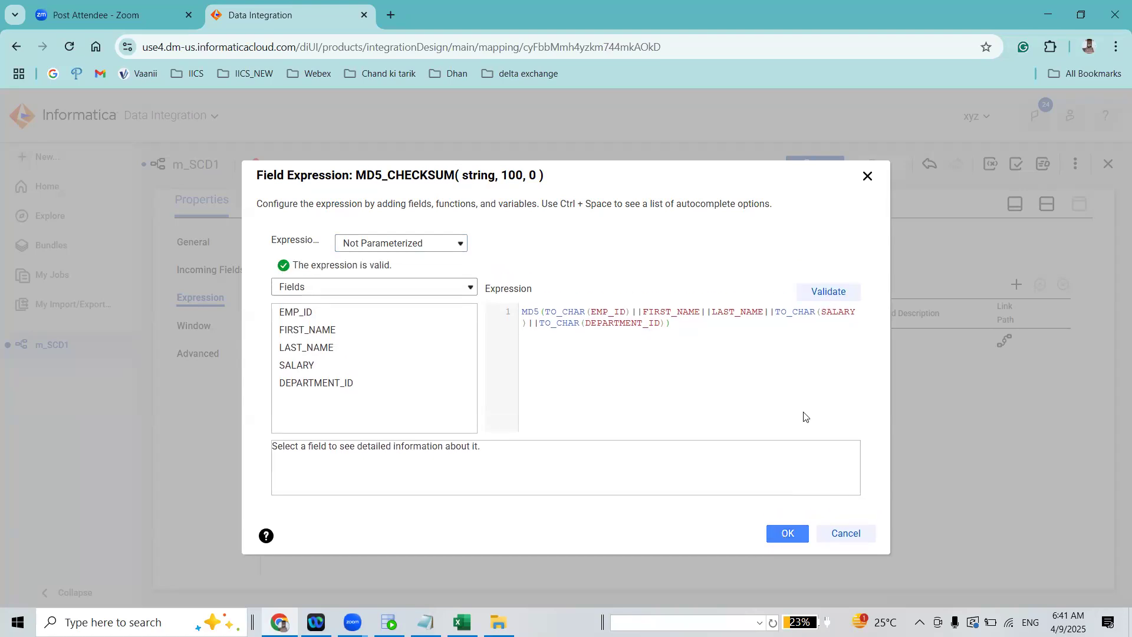
{"action": "left_click", "coordinate": [1046, 204]}
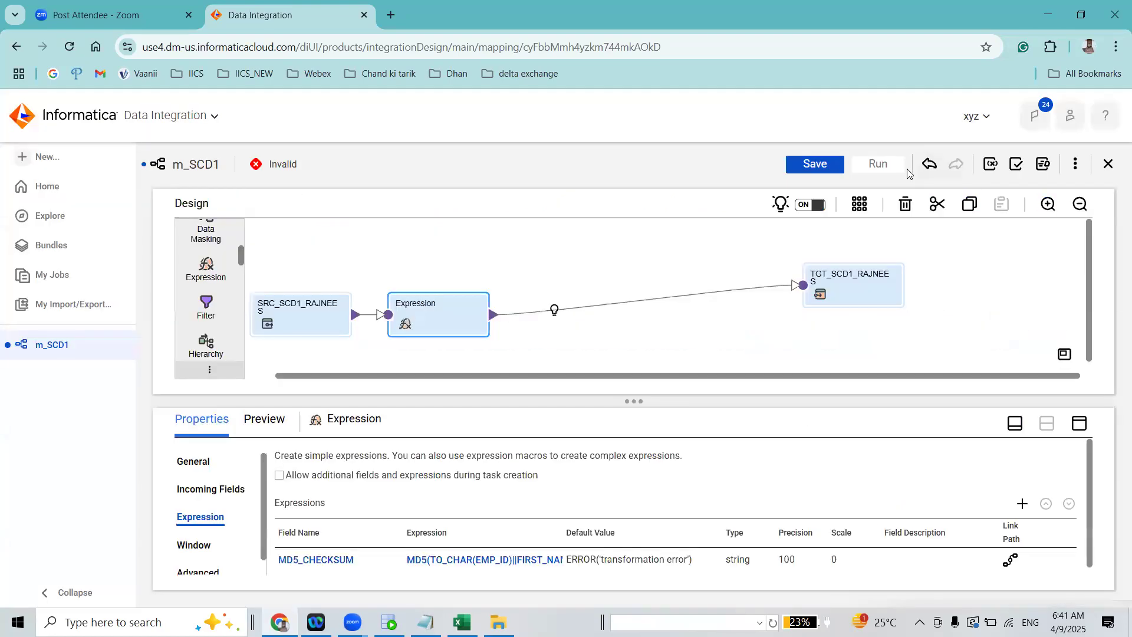
{"action": "left_click", "coordinate": [832, 163]}
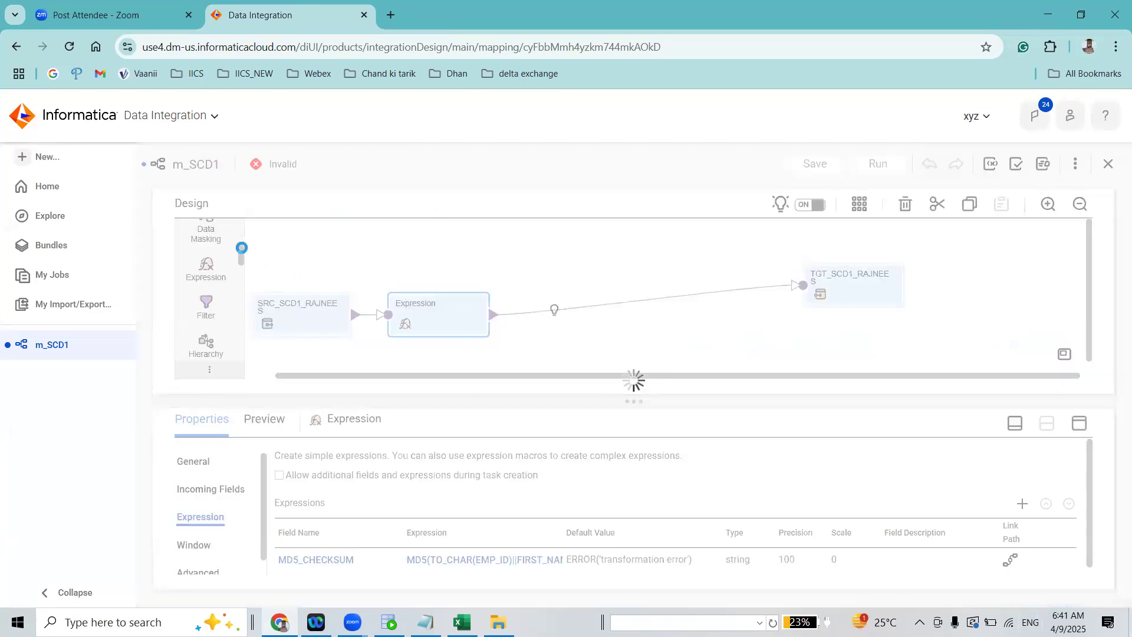
Insert a Lookup transformation into the link between the Expression and the TGT_SCD1_RAJNEES target, and save the mapping
{"action": "scroll", "coordinate": [241, 265], "scroll_direction": "down", "scroll_amount": 2}
{"action": "scroll", "coordinate": [240, 268], "scroll_direction": "down", "scroll_amount": 3}
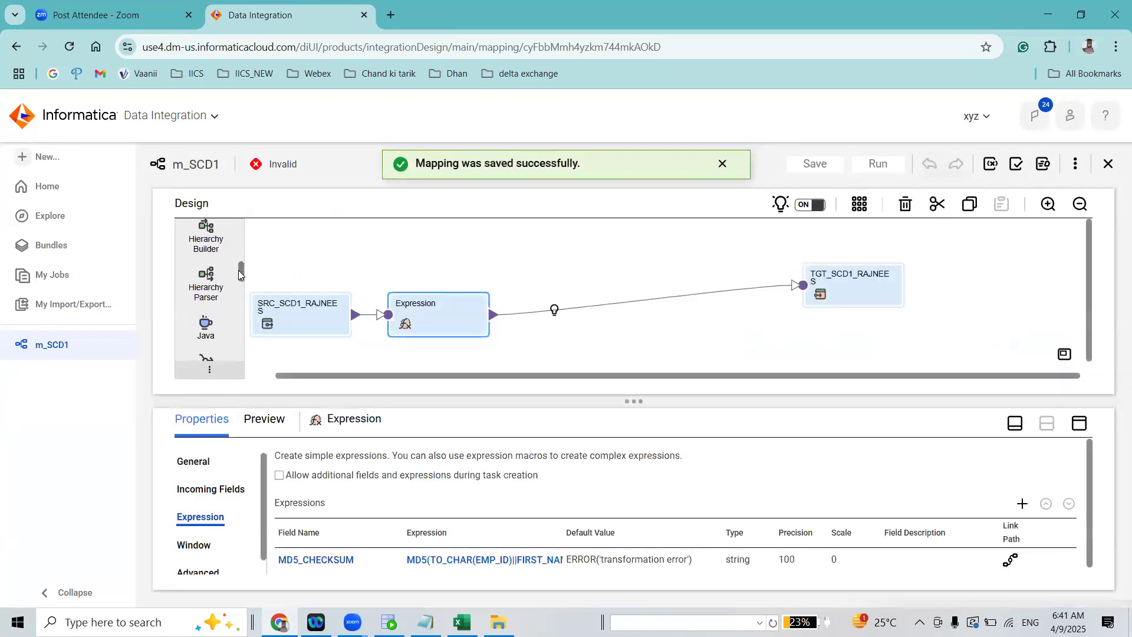
{"action": "left_click_drag", "start_coordinate": [206, 294], "coordinate": [537, 290]}
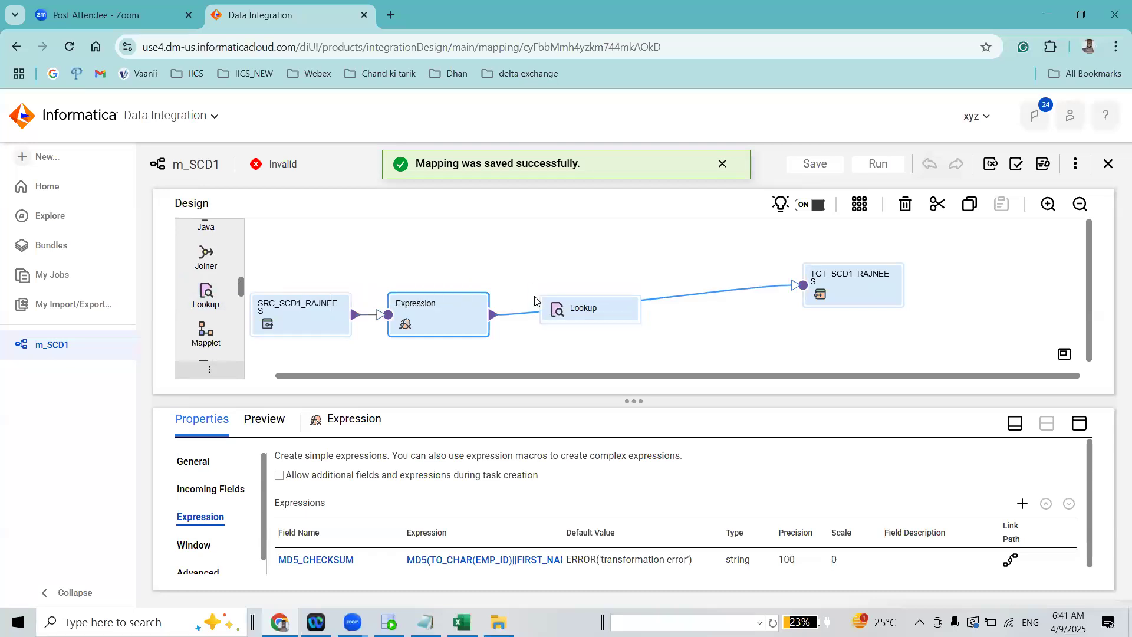
{"action": "left_click", "coordinate": [822, 172]}
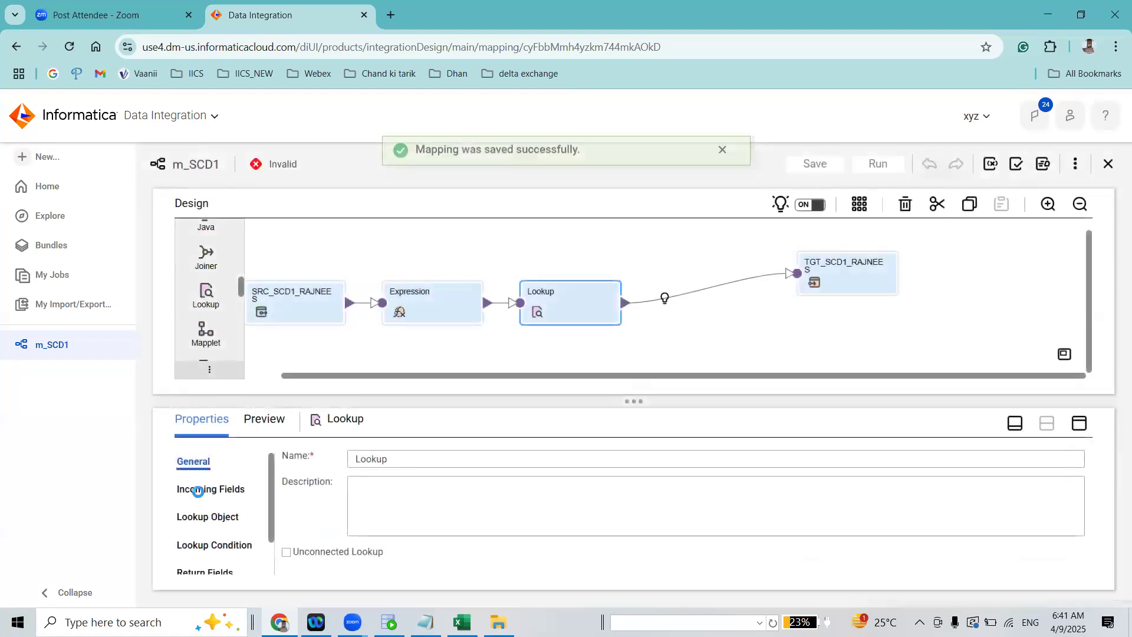
Enlarge the Lookup's properties area and set its lookup object connection to L100 (Oracle)
{"action": "left_click", "coordinate": [197, 492]}
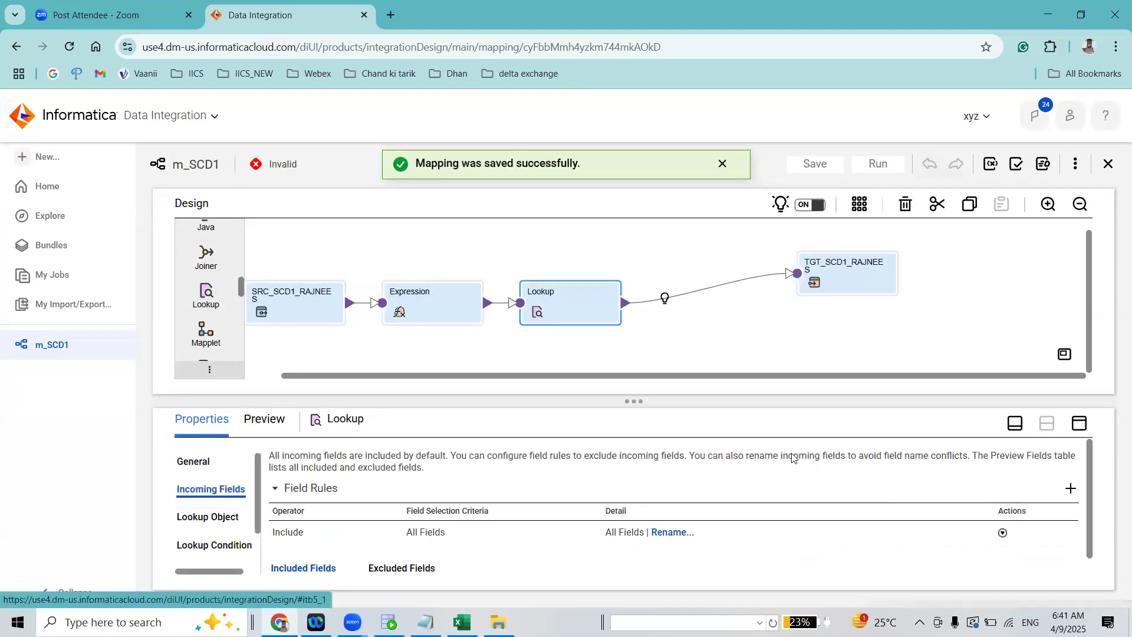
{"action": "left_click_drag", "start_coordinate": [624, 401], "coordinate": [666, 340]}
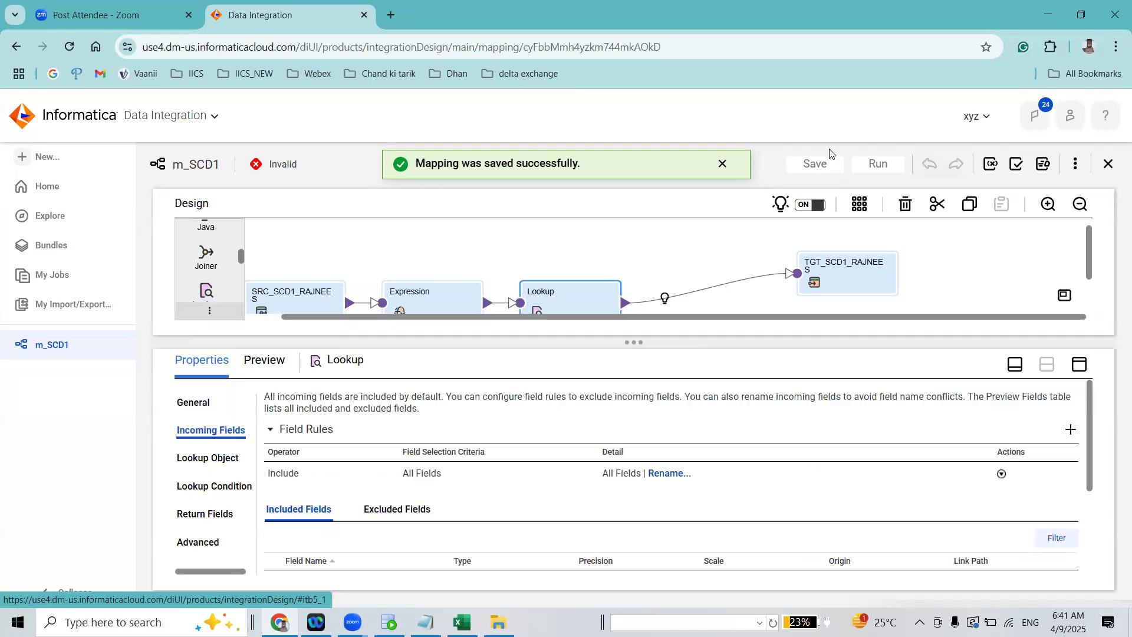
{"action": "left_click_drag", "start_coordinate": [1087, 256], "coordinate": [1087, 275]}
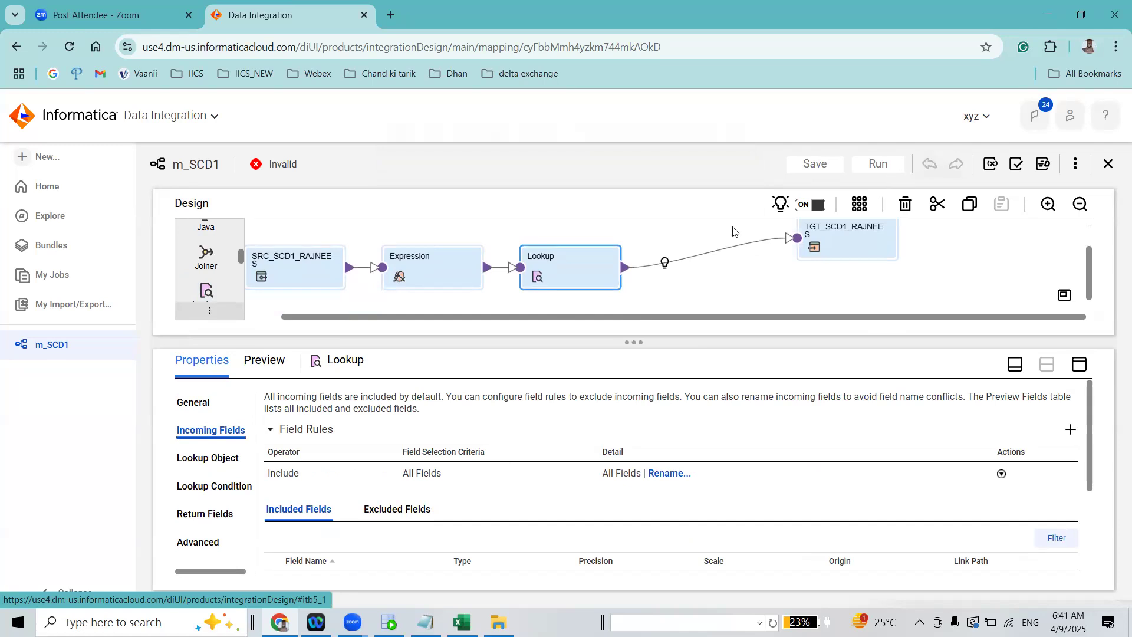
{"action": "left_click", "coordinate": [201, 457]}
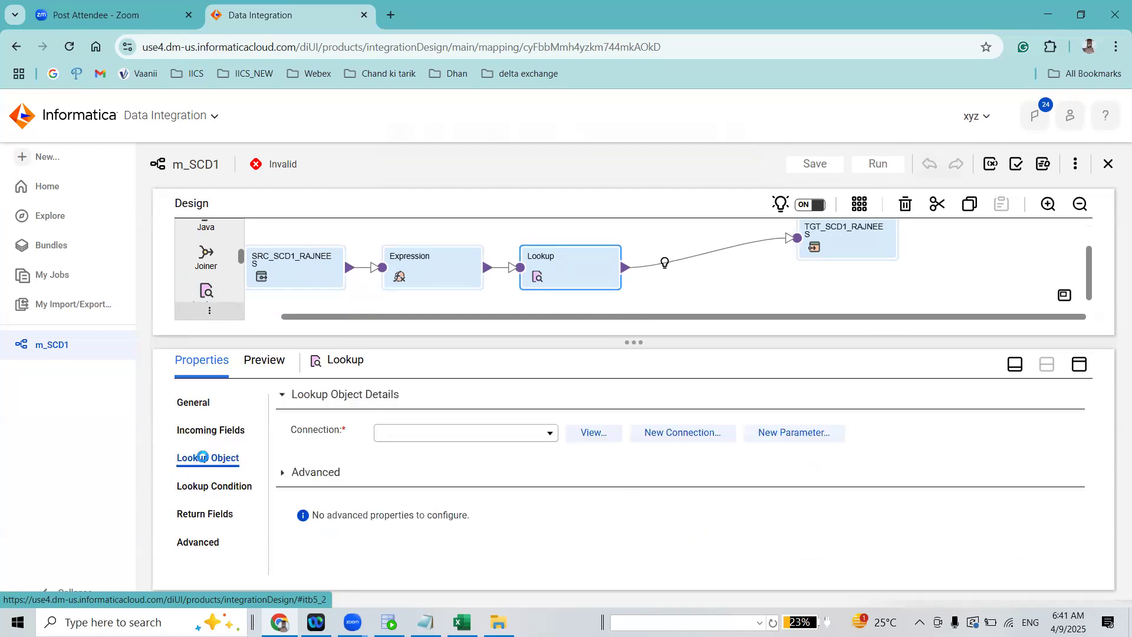
{"action": "left_click", "coordinate": [481, 433]}
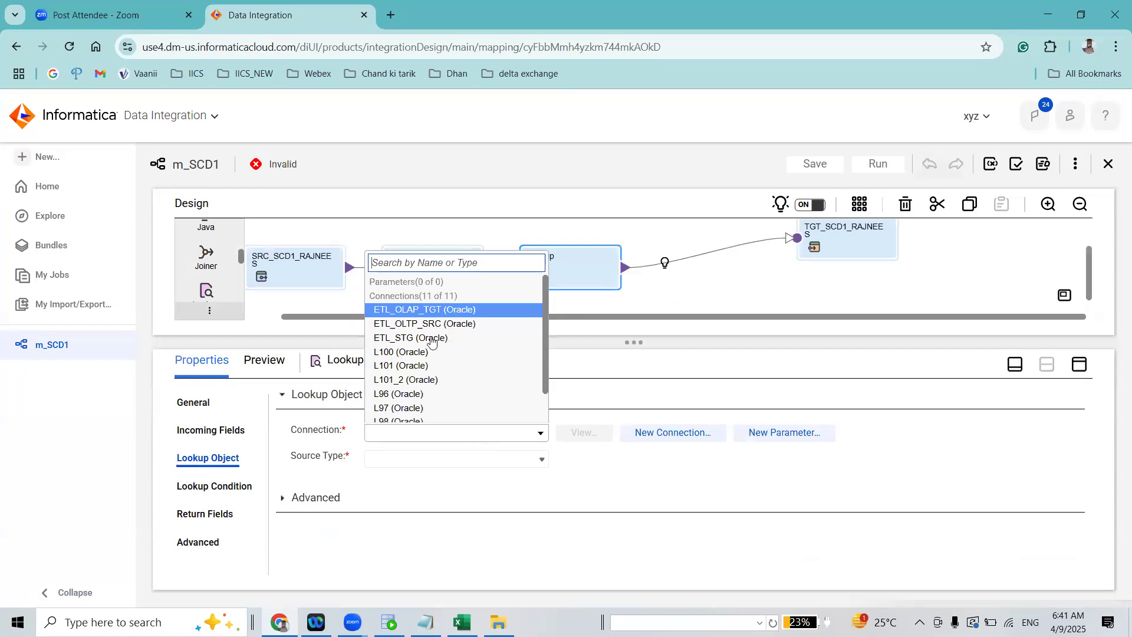
{"action": "left_click", "coordinate": [421, 351]}
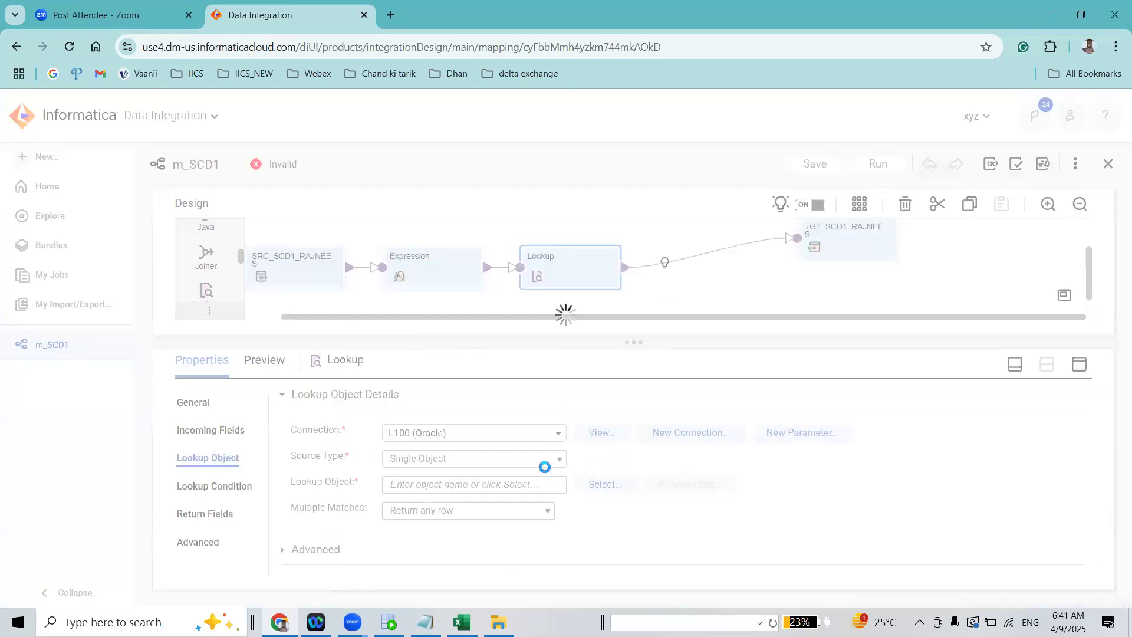
Search for the table TGT_SCD1_RAJNEES and choose it as the Lookup's lookup object
{"action": "left_click", "coordinate": [602, 481]}
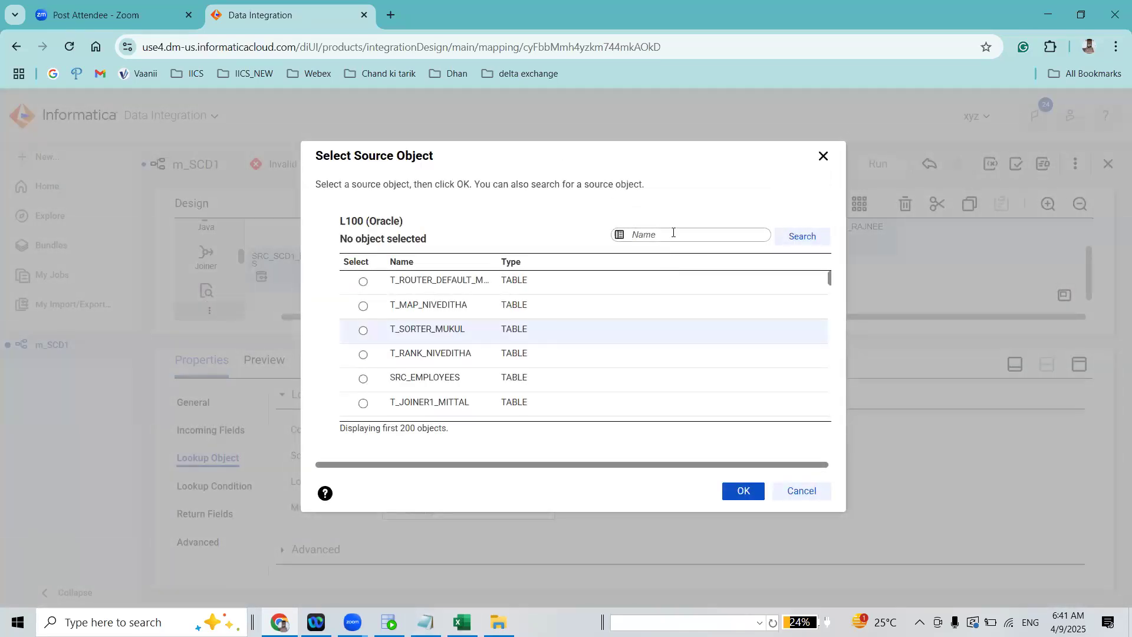
{"action": "left_click", "coordinate": [671, 235]}
{"action": "type", "text": "TGT_SCD1_RAJNEES"}
{"action": "left_click", "coordinate": [782, 239]}
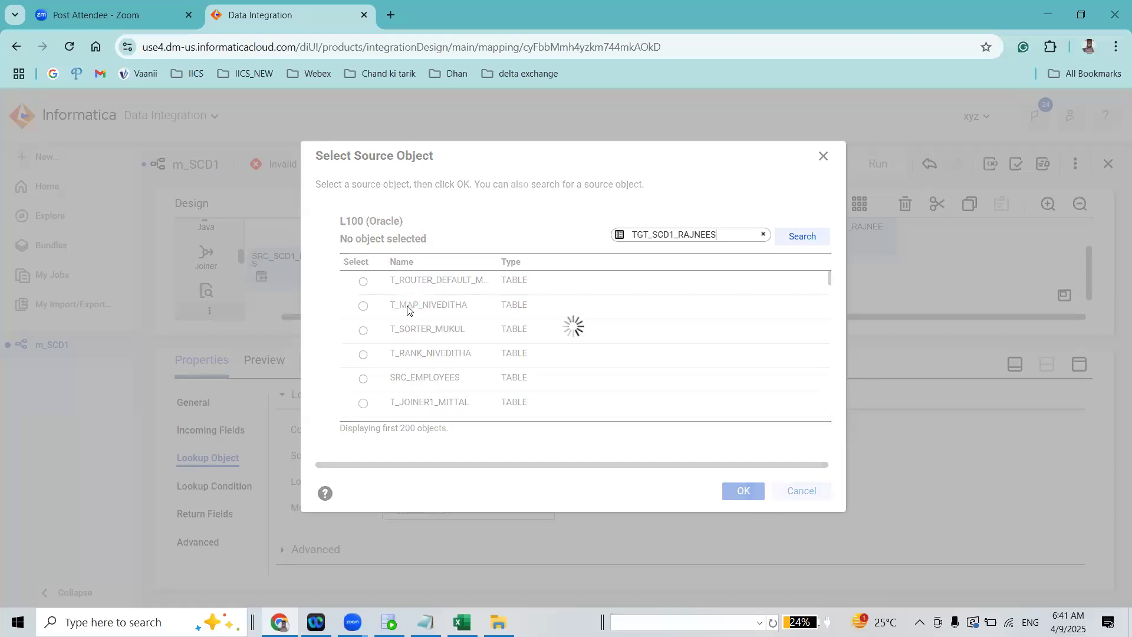
{"action": "left_click", "coordinate": [363, 282]}
{"action": "left_click", "coordinate": [743, 492]}
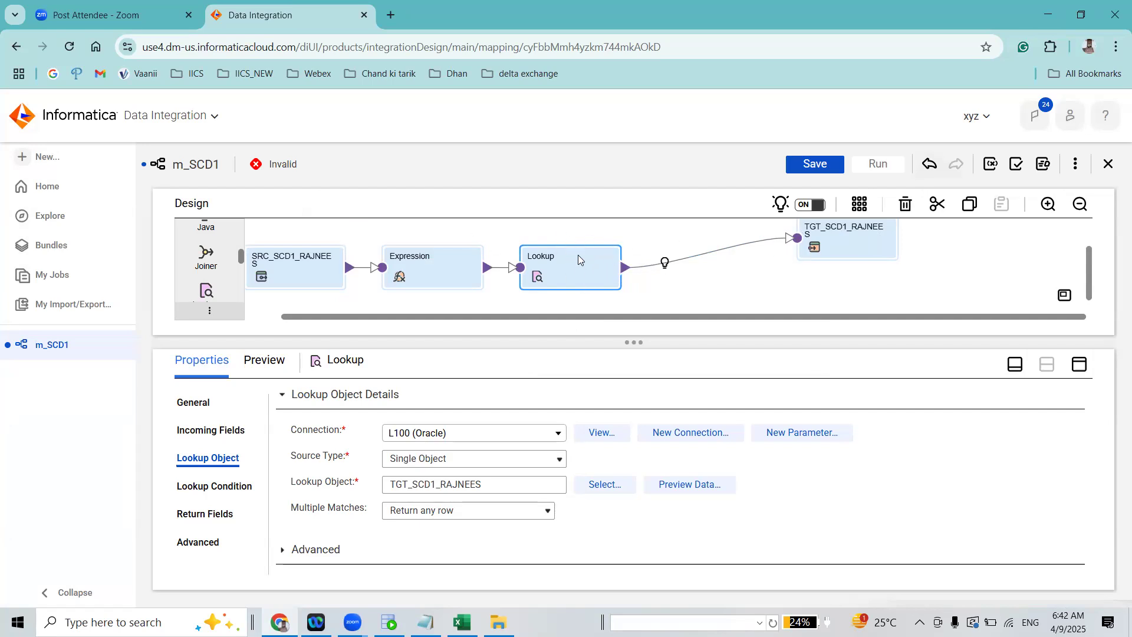
Move the Lookup transformation slightly above the Expression on the canvas and save the mapping
{"action": "left_click_drag", "start_coordinate": [575, 276], "coordinate": [593, 256]}
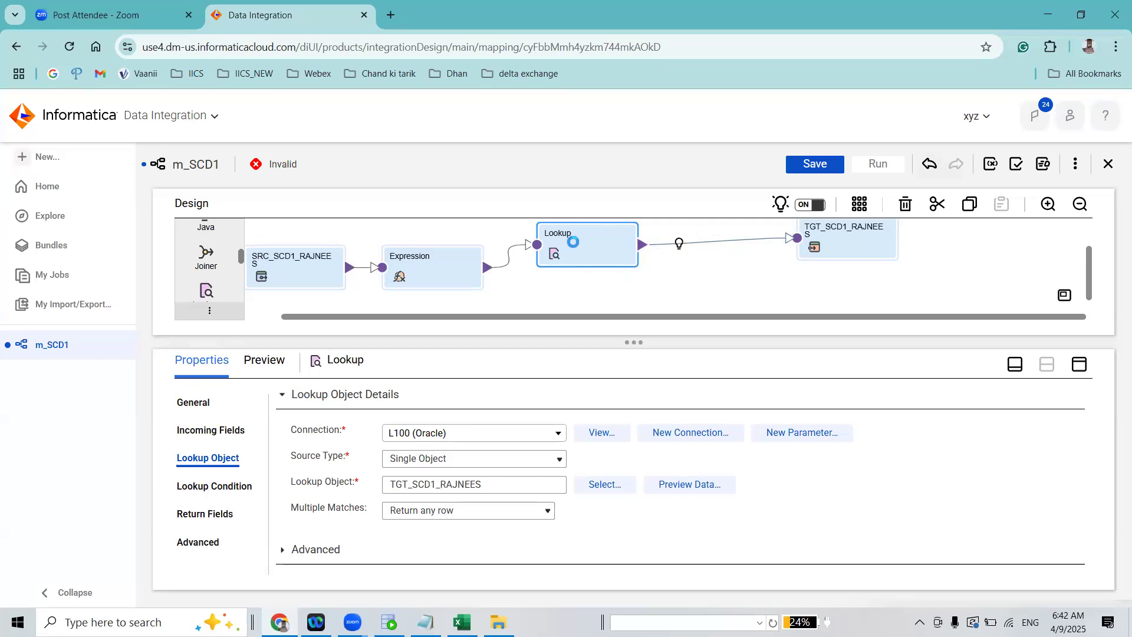
{"action": "left_click_drag", "start_coordinate": [496, 480], "coordinate": [385, 495]}
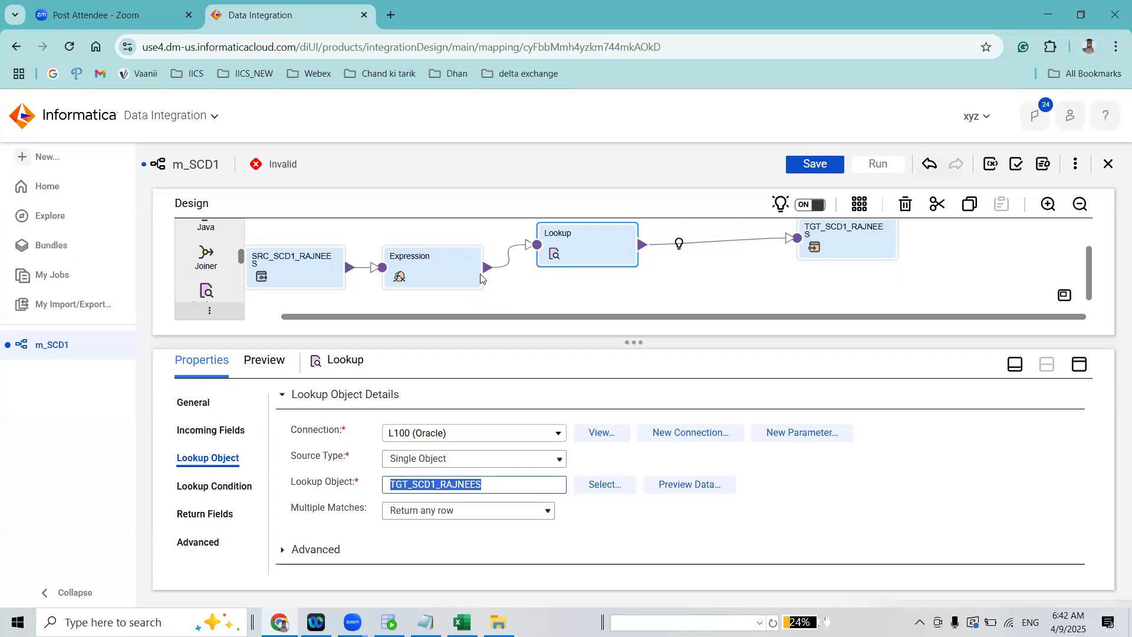
{"action": "left_click", "coordinate": [625, 534]}
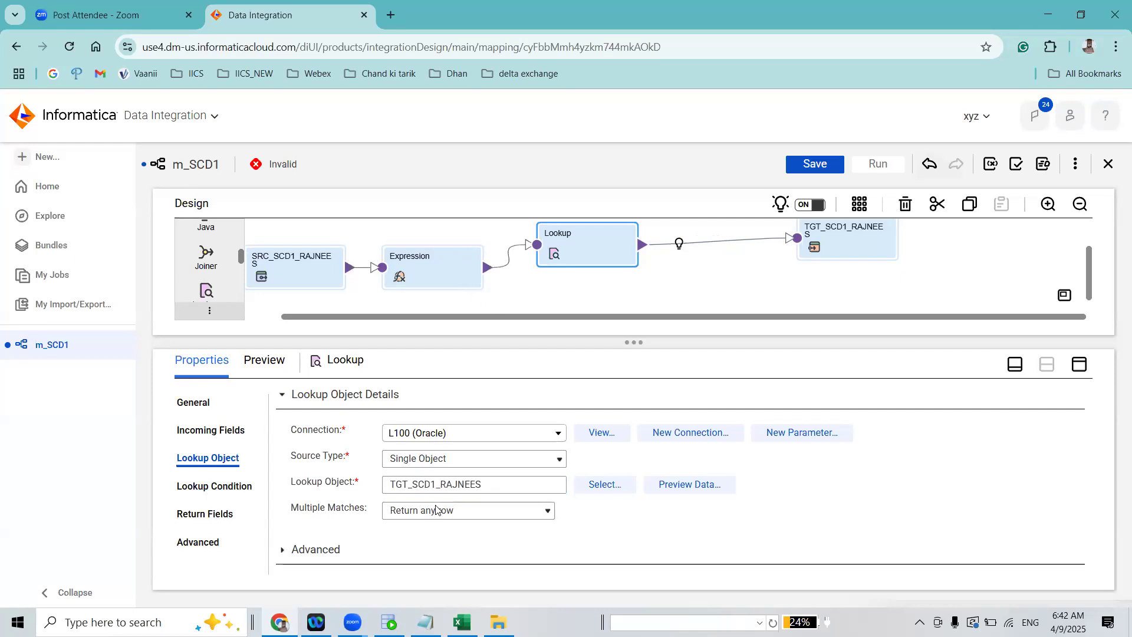
{"action": "left_click", "coordinate": [222, 490]}
{"action": "left_click", "coordinate": [816, 167]}
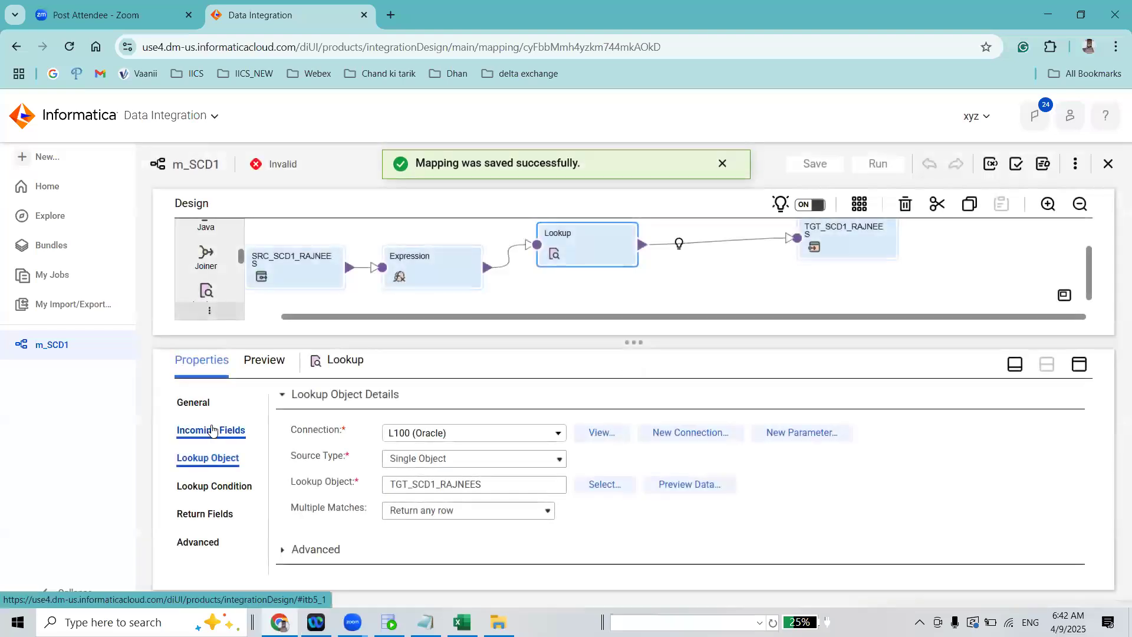
Resolve the Lookup's field name conflicts by bulk renaming the fields from the Expression with the prefix src_
{"action": "left_click", "coordinate": [212, 430]}
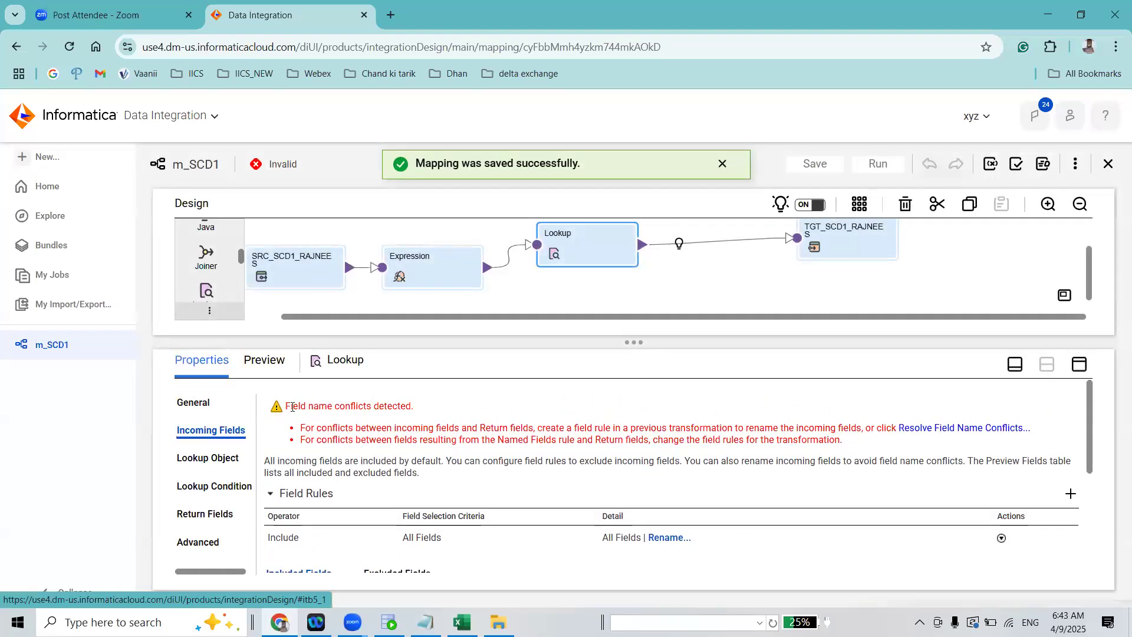
{"action": "left_click_drag", "start_coordinate": [286, 406], "coordinate": [431, 408]}
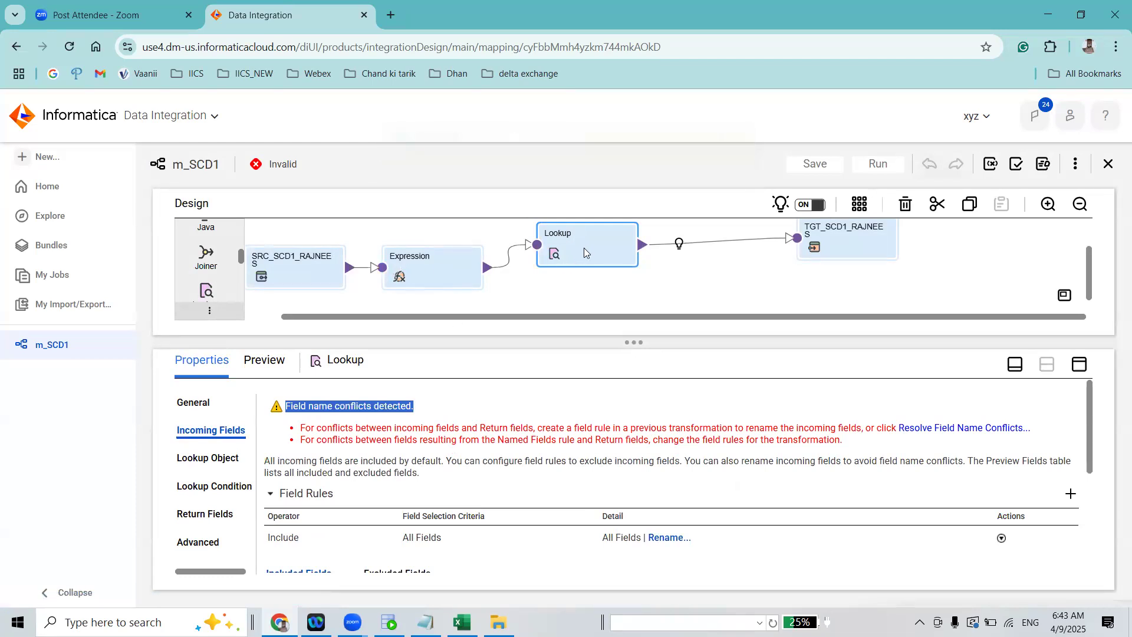
{"action": "left_click", "coordinate": [982, 428]}
{"action": "left_click", "coordinate": [593, 330]}
{"action": "left_click", "coordinate": [571, 368]}
{"action": "left_click", "coordinate": [693, 330]}
{"action": "type", "text": "SRC"}
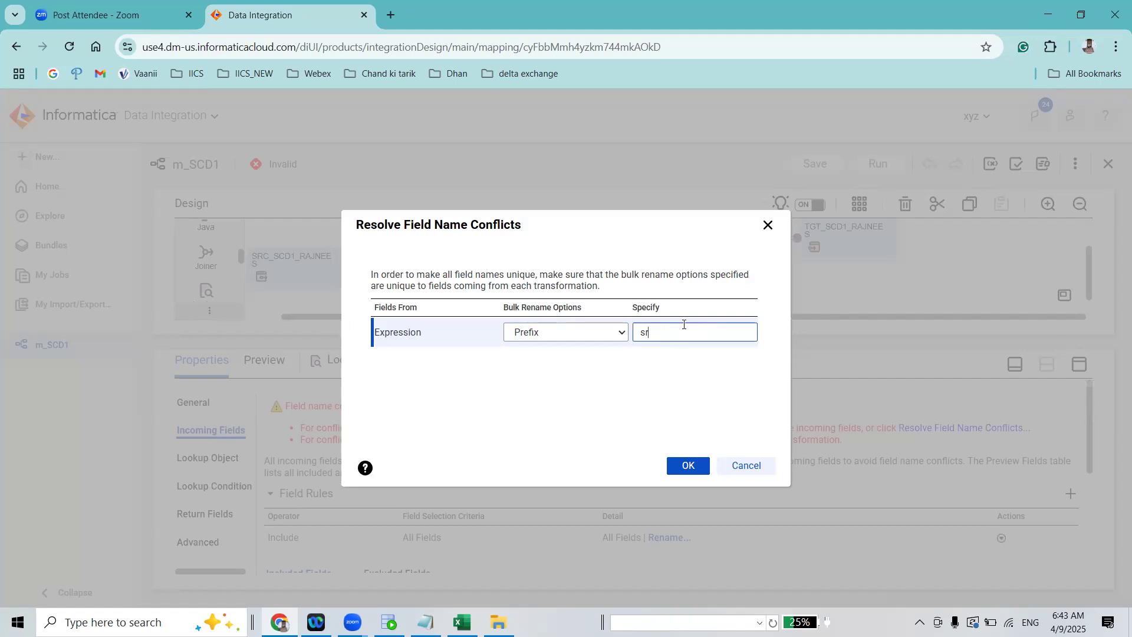
{"action": "type", "text": "_"}
{"action": "left_click", "coordinate": [687, 465]}
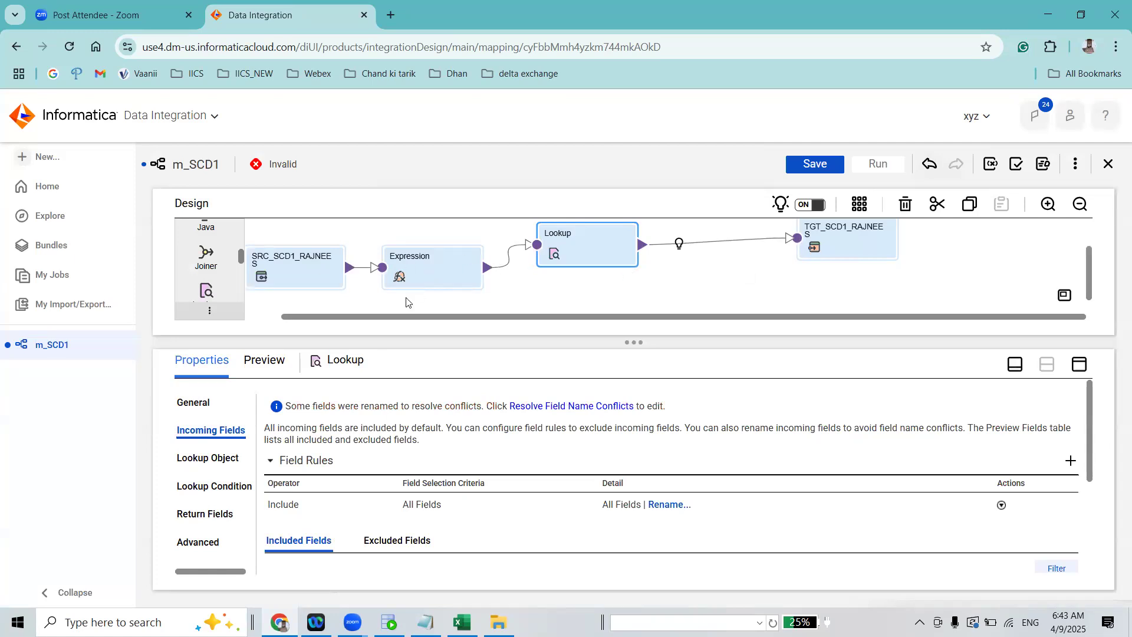
Add the lookup condition EMP_ID = src_EMP_ID to the Lookup and save the mapping
{"action": "left_click", "coordinate": [214, 491]}
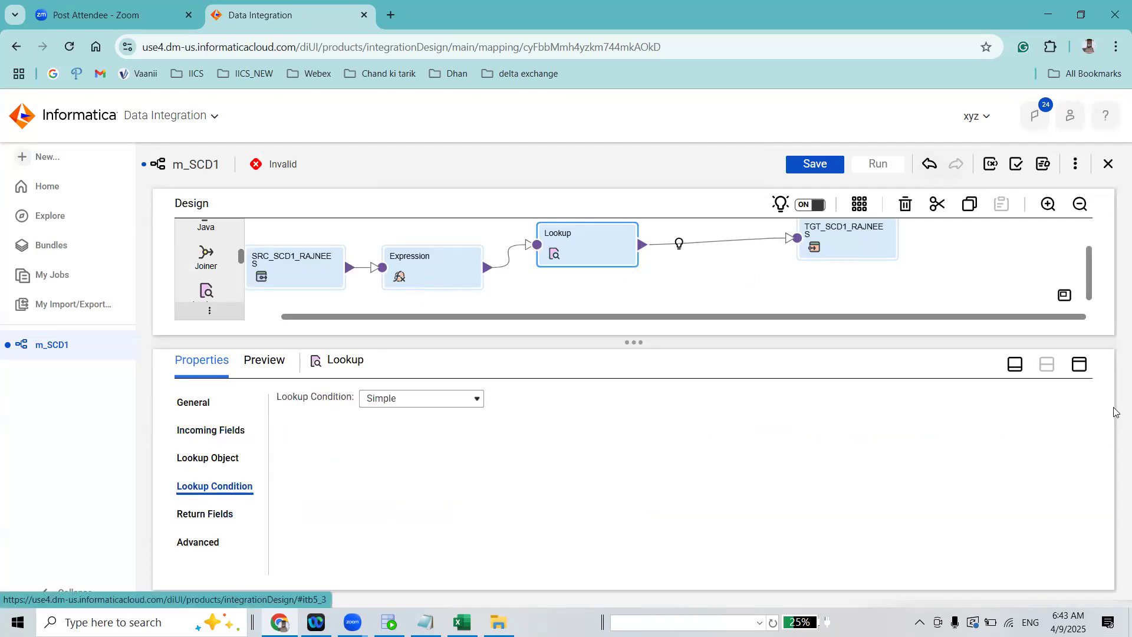
{"action": "left_click", "coordinate": [1067, 459]}
{"action": "left_click", "coordinate": [422, 511]}
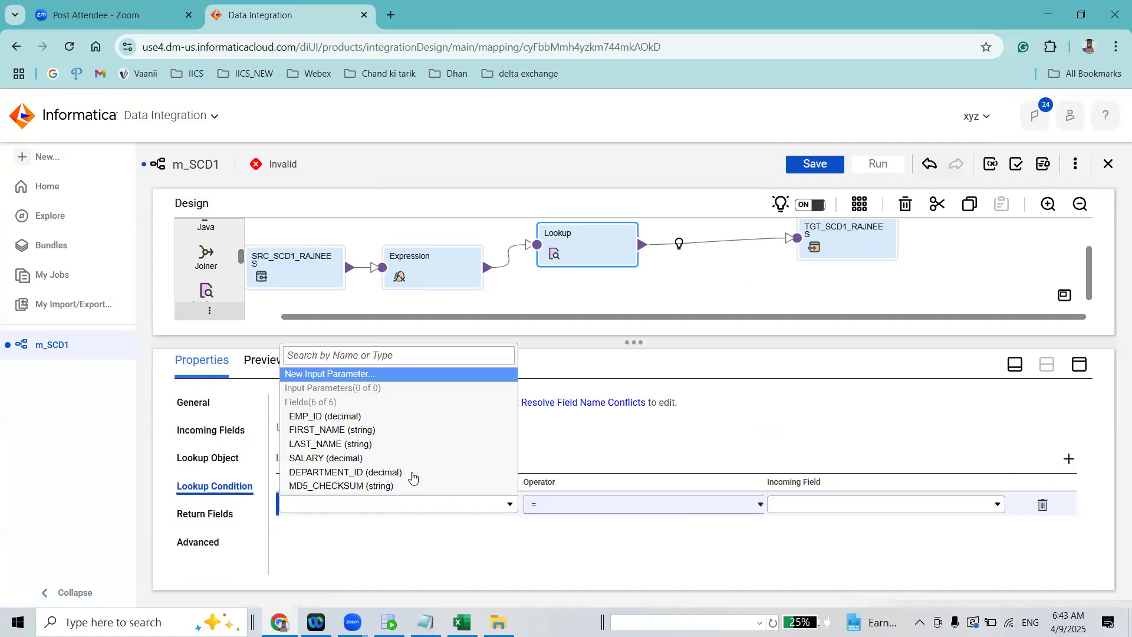
{"action": "left_click", "coordinate": [395, 414]}
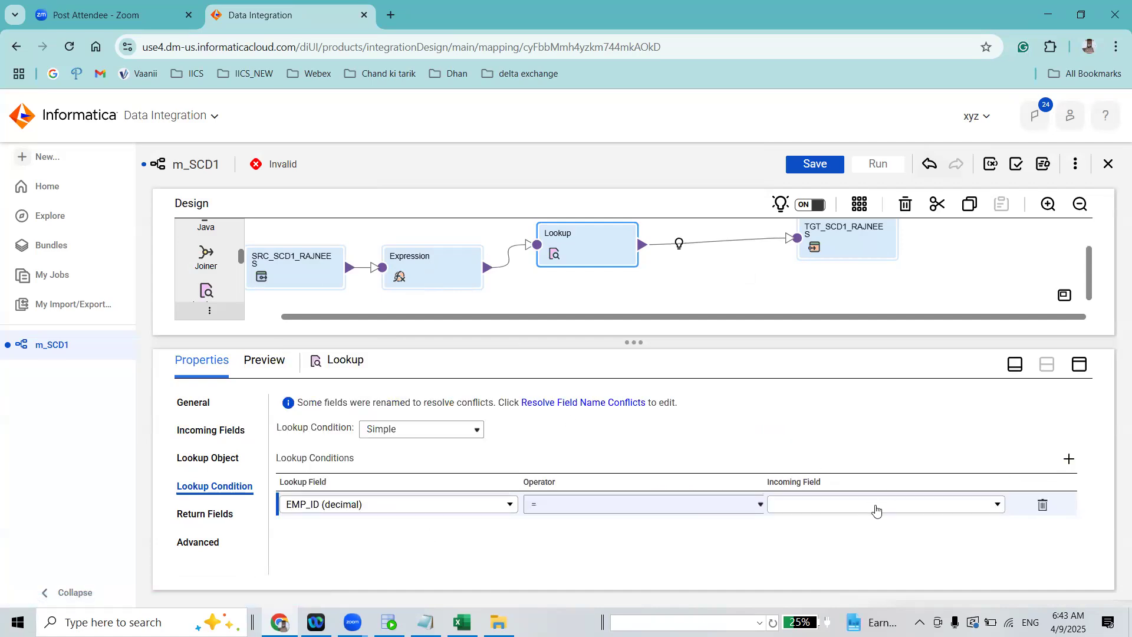
{"action": "left_click", "coordinate": [875, 506]}
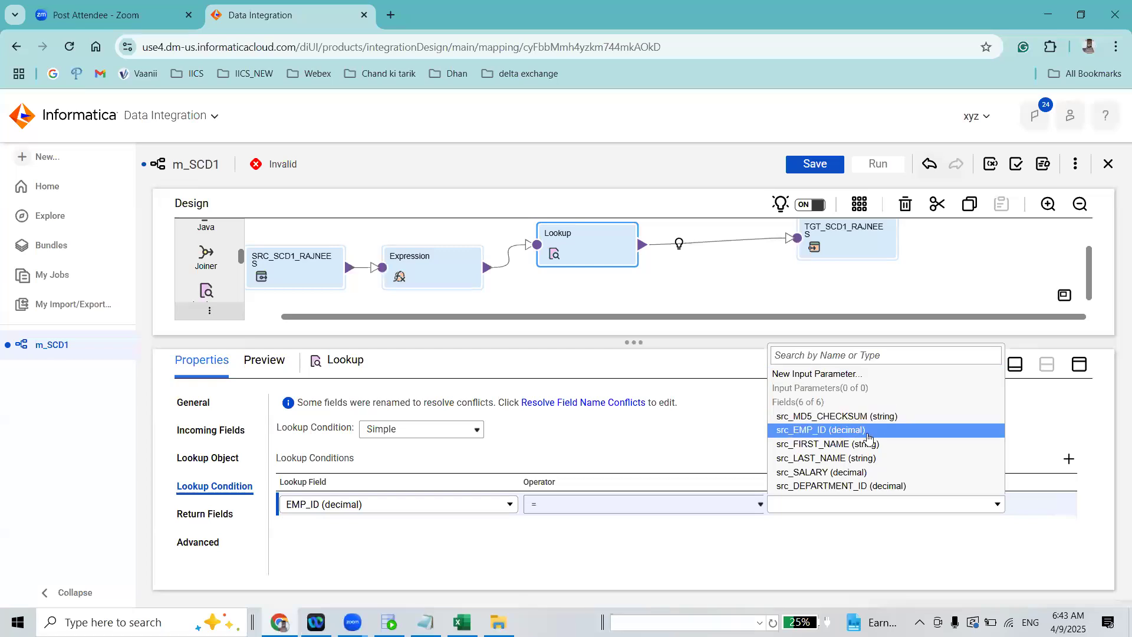
{"action": "left_click", "coordinate": [867, 437]}
{"action": "left_click", "coordinate": [812, 164]}
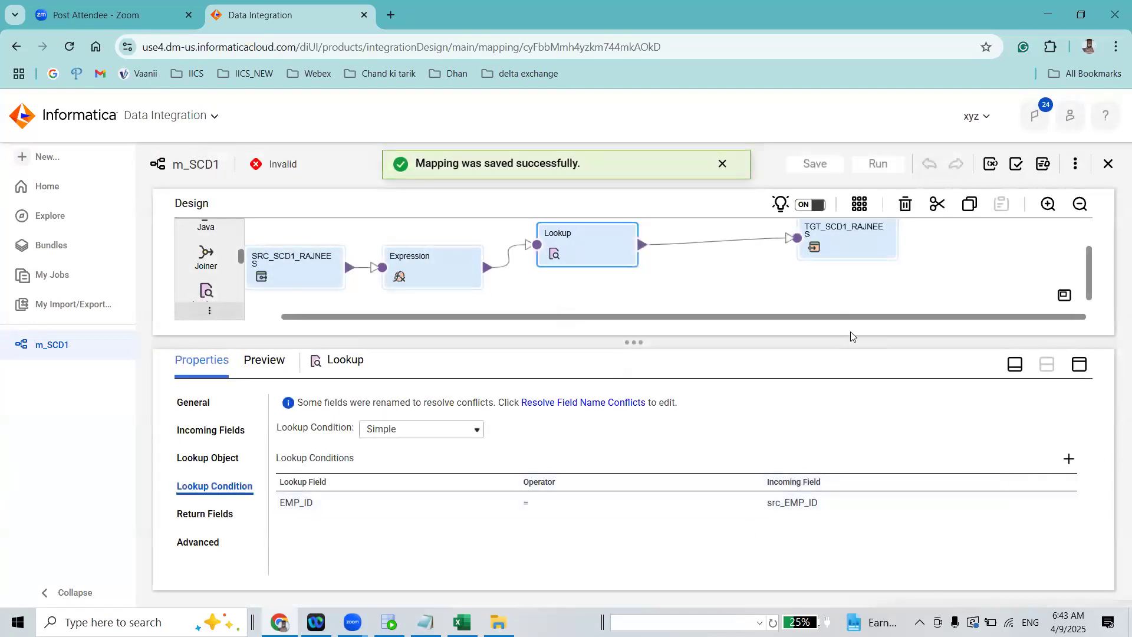
Enlarge the design canvas and move the TGT_SCD1_RAJNEES target farther away from the Lookup
{"action": "left_click_drag", "start_coordinate": [849, 342], "coordinate": [837, 415]}
{"action": "left_click_drag", "start_coordinate": [829, 266], "coordinate": [894, 261]}
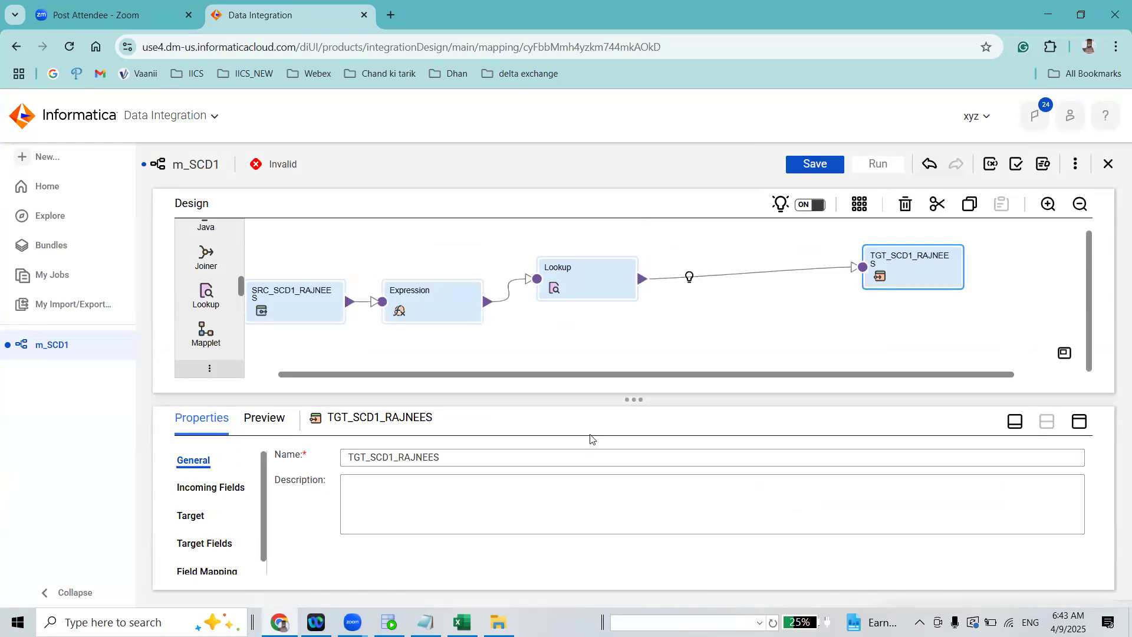
{"action": "left_click_drag", "start_coordinate": [583, 397], "coordinate": [594, 387]}
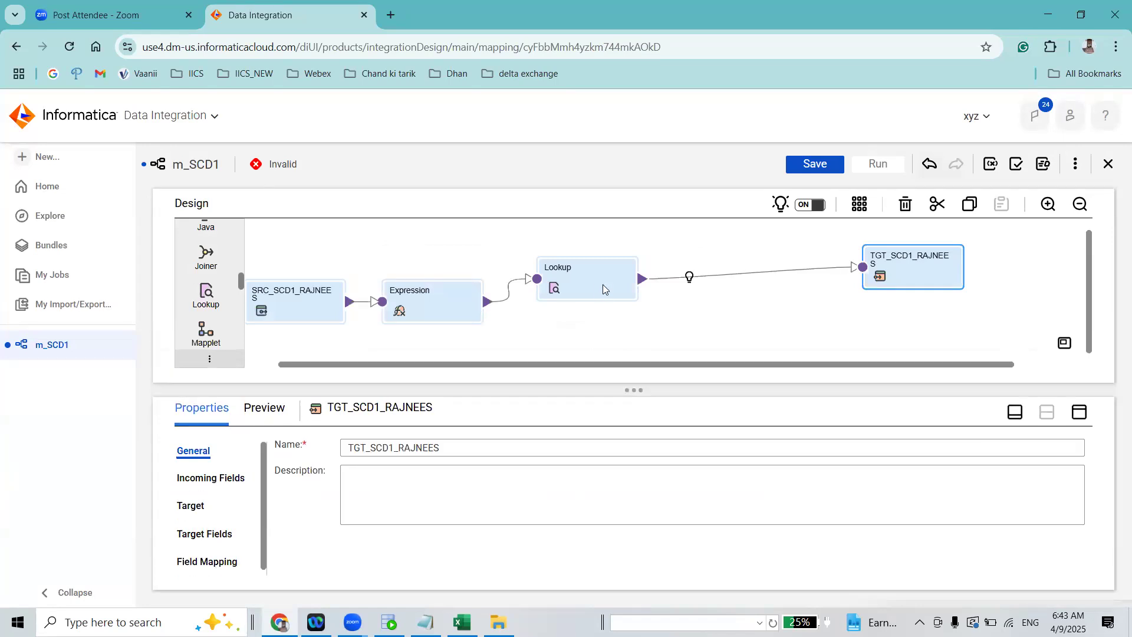
Insert a Router transformation into the link between the Lookup and the TGT_SCD1_RAJNEES target
{"action": "left_click", "coordinate": [603, 285]}
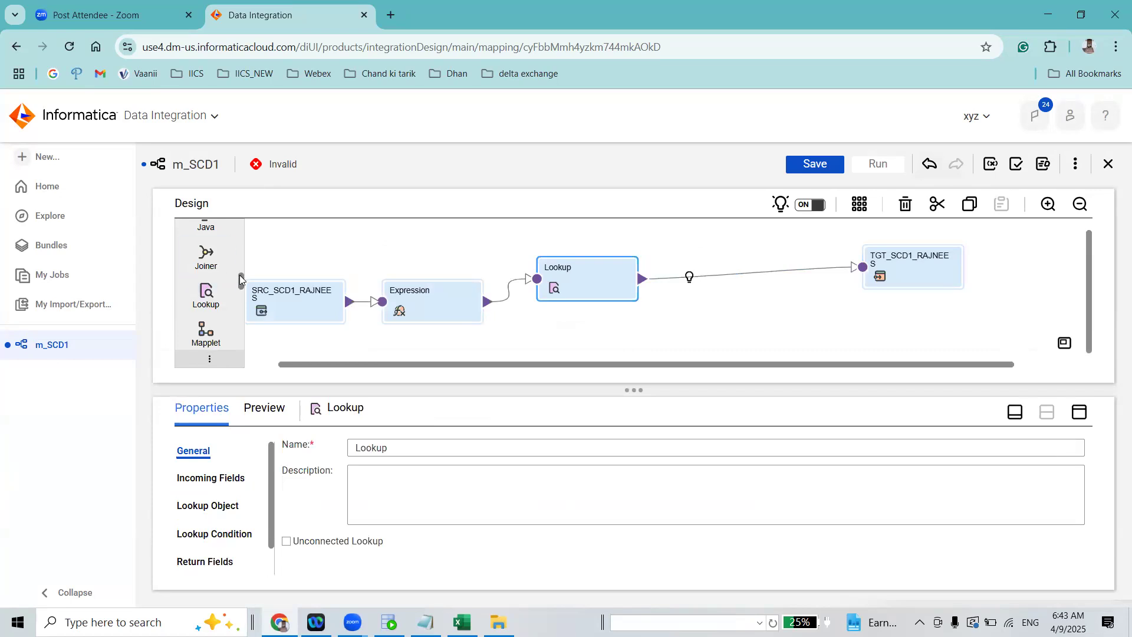
{"action": "left_click_drag", "start_coordinate": [240, 280], "coordinate": [240, 305]}
{"action": "left_click_drag", "start_coordinate": [205, 265], "coordinate": [673, 260]}
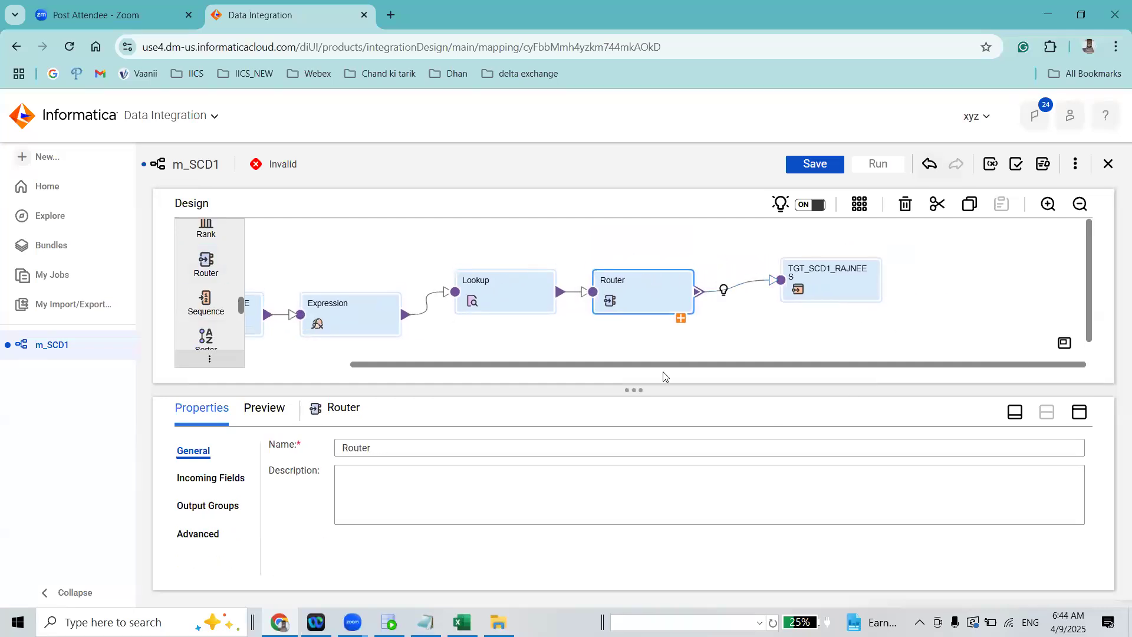
Add two new output groups to the Router
{"action": "left_click", "coordinate": [217, 502]}
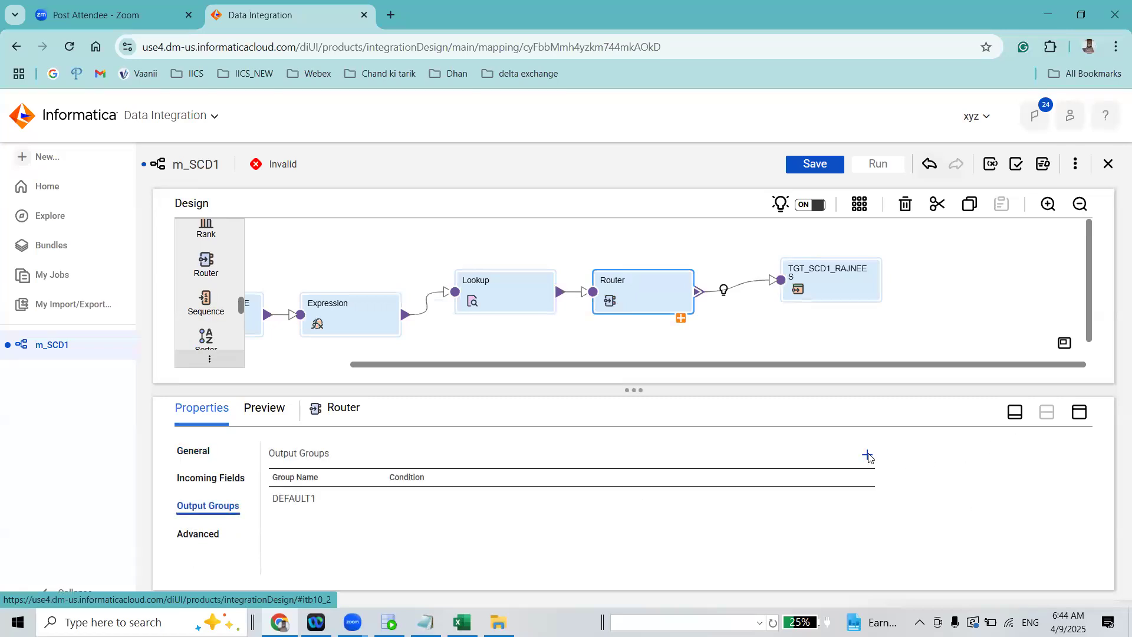
{"action": "left_click", "coordinate": [867, 455]}
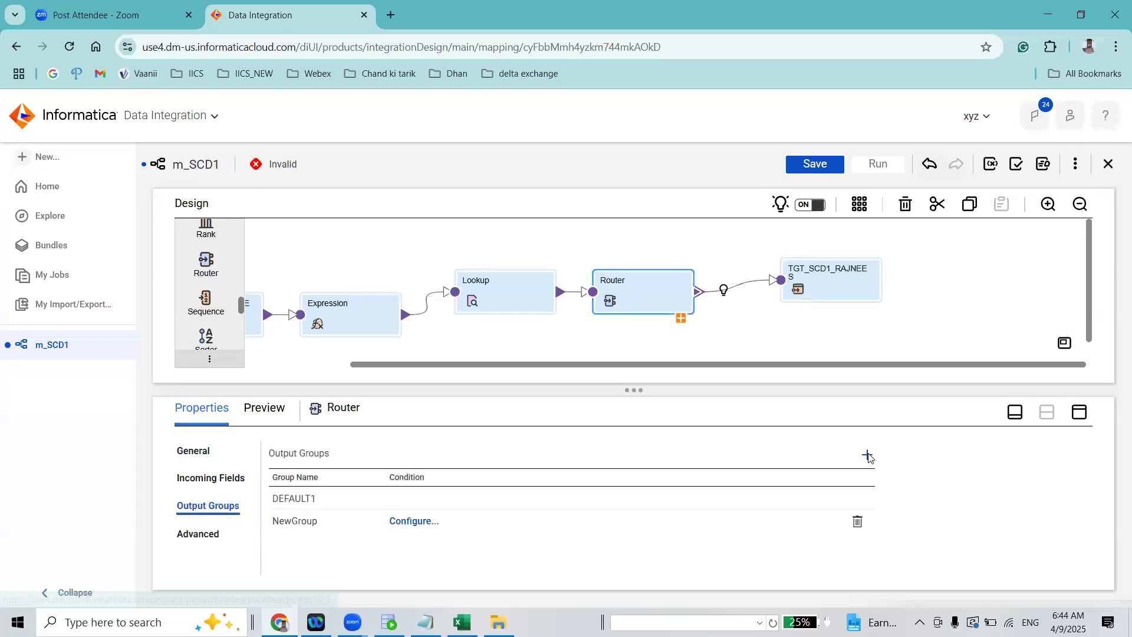
{"action": "left_click", "coordinate": [415, 520]}
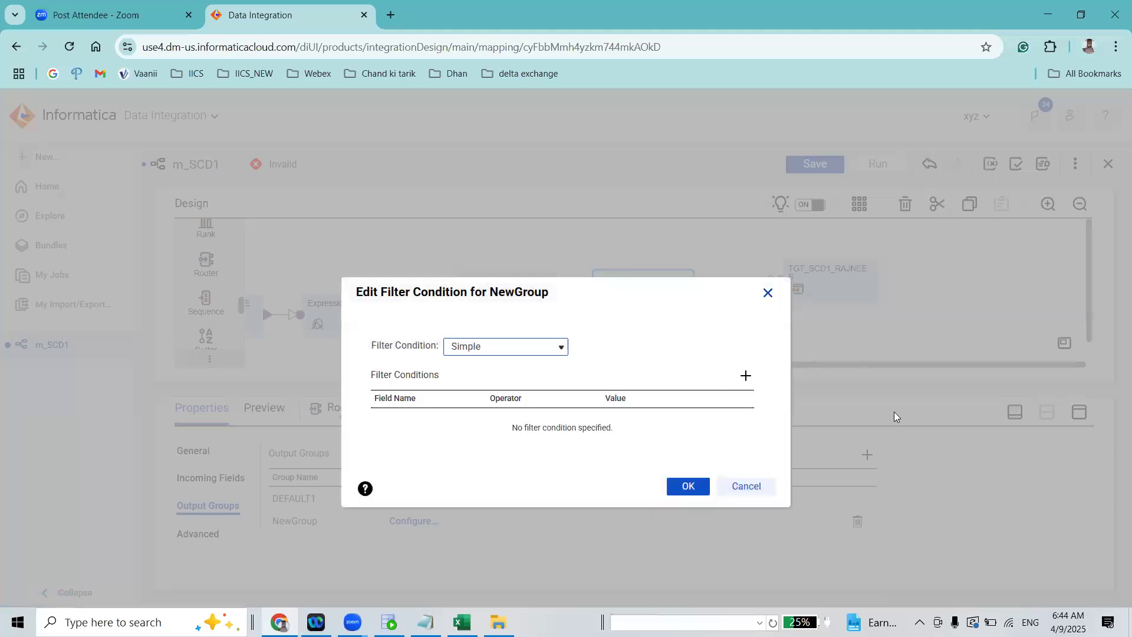
{"action": "left_click", "coordinate": [894, 411]}
{"action": "left_click", "coordinate": [867, 455]}
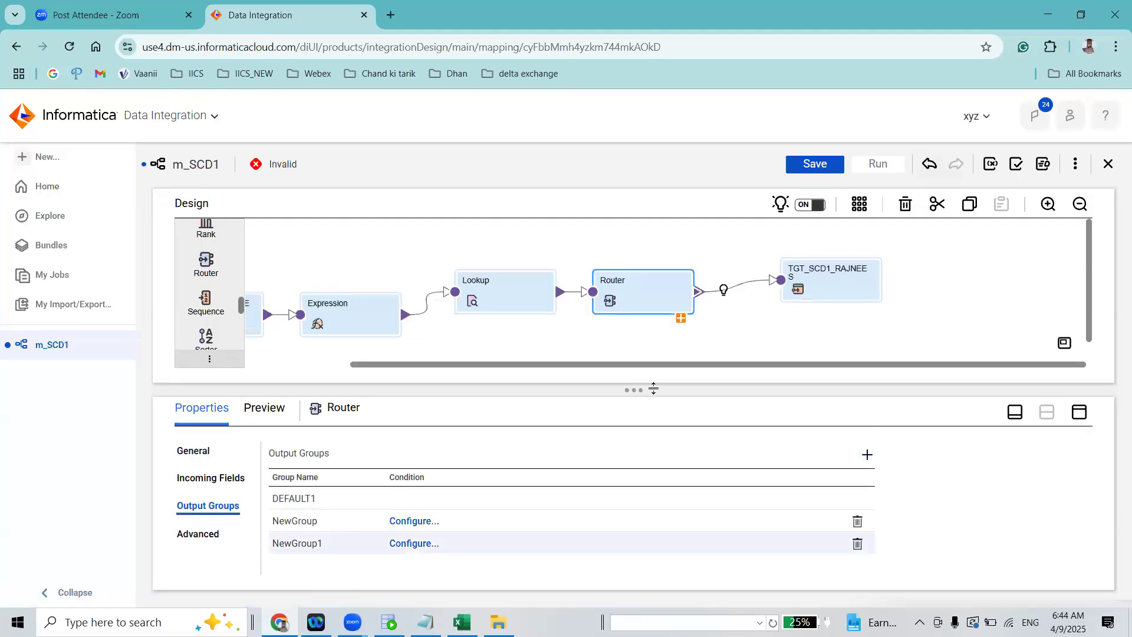
Rename the Router's first new output group as Insert
{"action": "left_click", "coordinate": [291, 521]}
{"action": "key", "text": "BackSpace"}
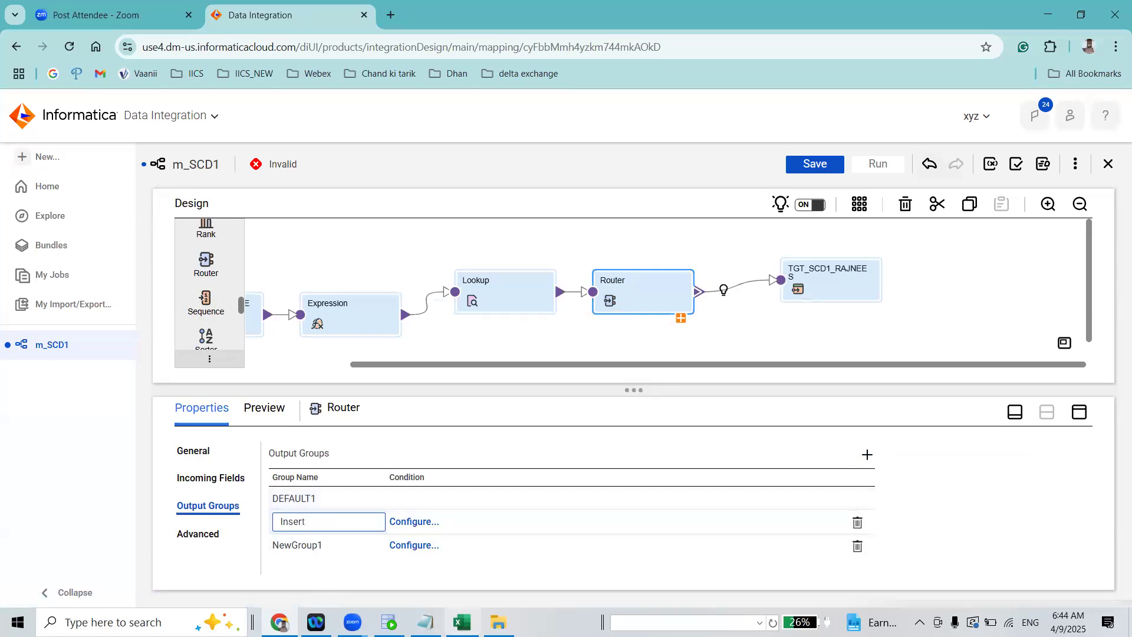
{"action": "left_click", "coordinate": [766, 458]}
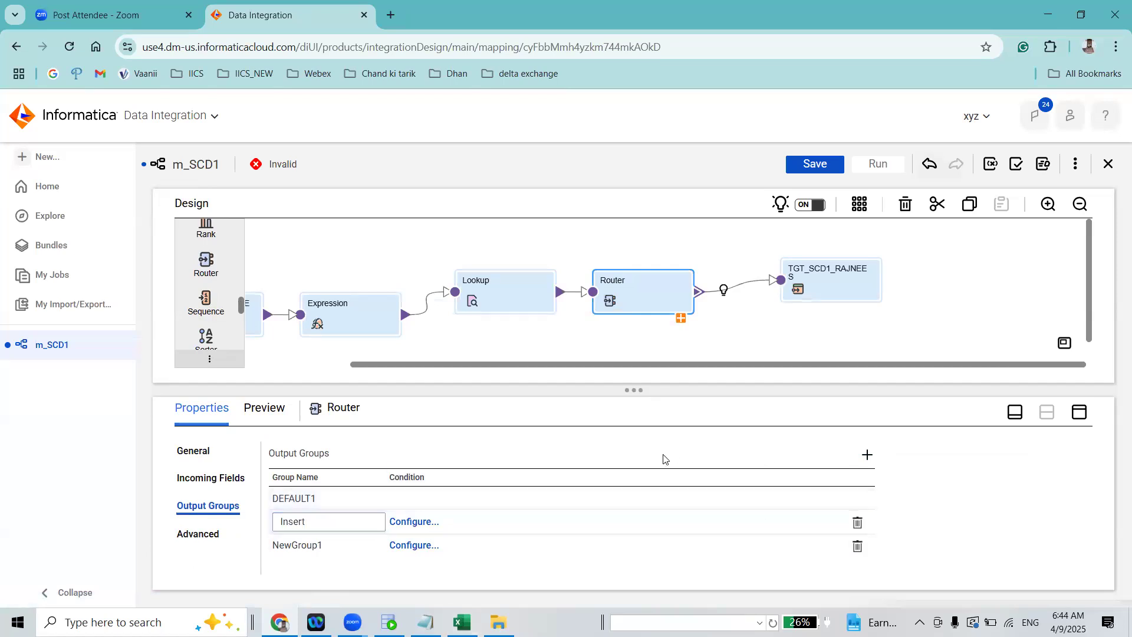
Rename the Router's second new output group as Update
{"action": "left_click", "coordinate": [297, 545]}
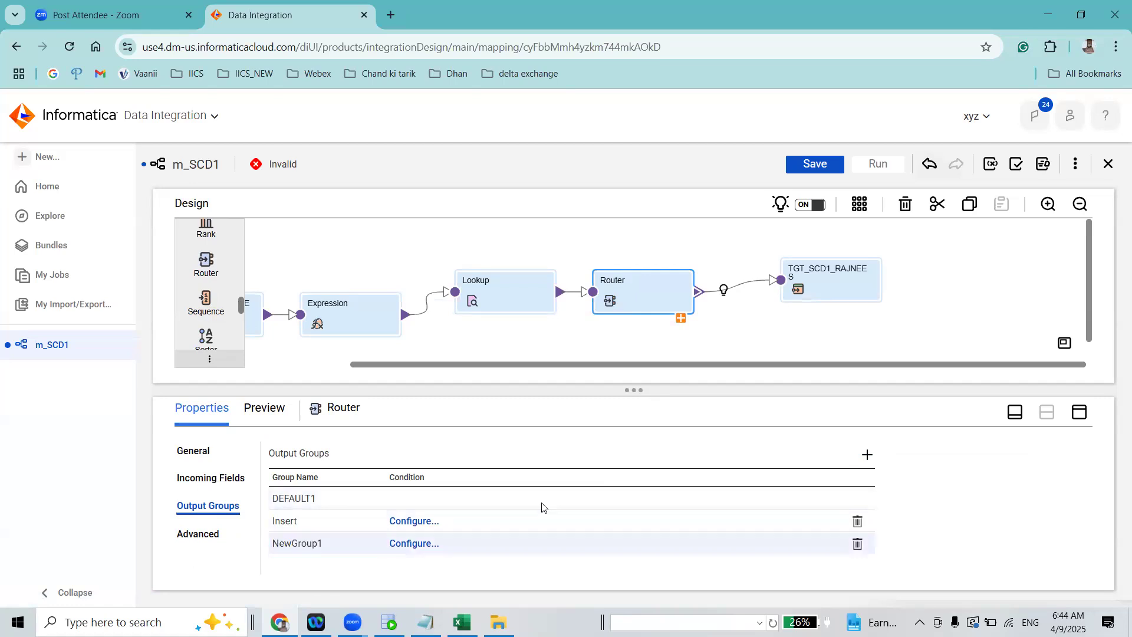
{"action": "key", "text": "ctrl+a"}
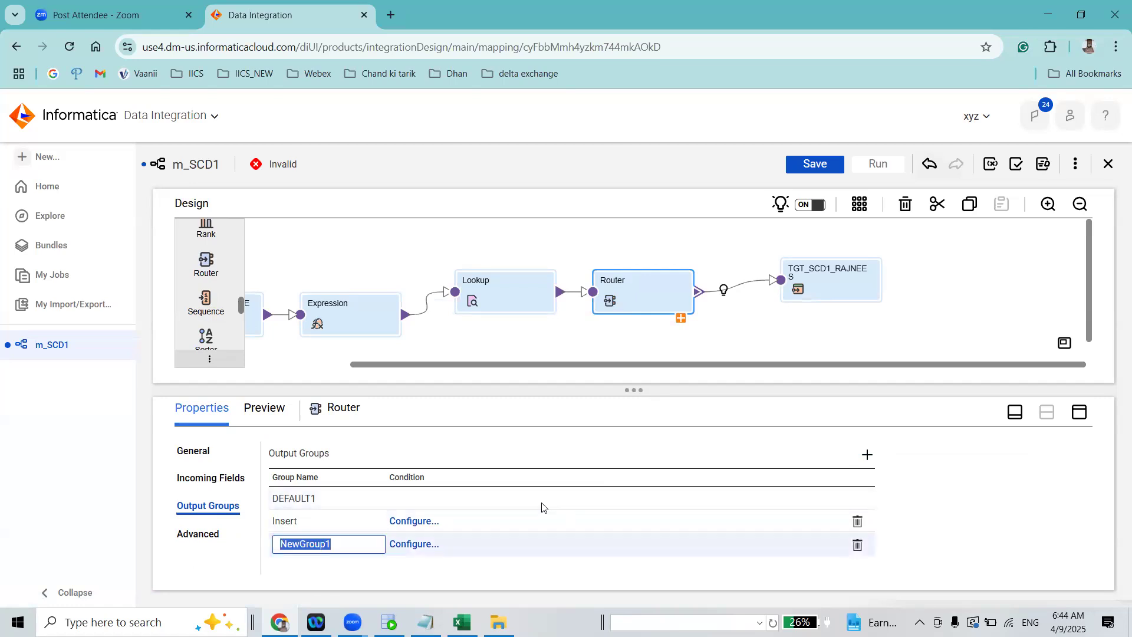
{"action": "type", "text": "UPDATE"}
{"action": "key", "text": "BackSpace"}
{"action": "key", "text": "BackSpace"}
{"action": "key", "text": "BackSpace"}
{"action": "key", "text": "BackSpace"}
{"action": "key", "text": "BackSpace"}
{"action": "type", "text": "pdate"}
{"action": "left_click", "coordinate": [400, 442]}
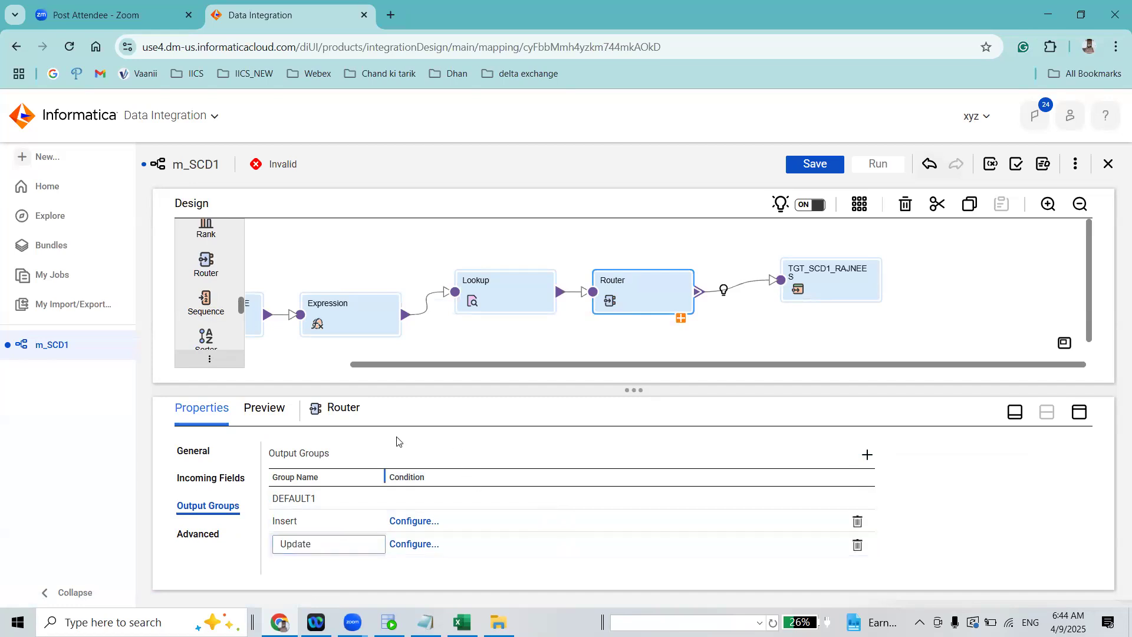
{"action": "double_click", "coordinate": [377, 418]}
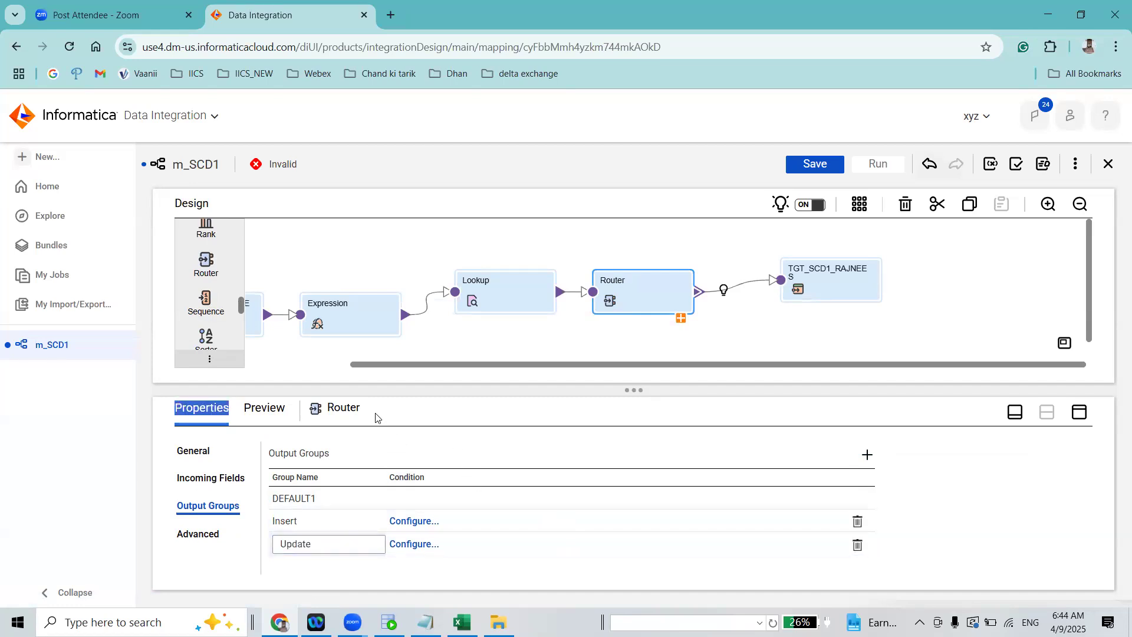
{"action": "triple_click", "coordinate": [1023, 454]}
{"action": "left_click", "coordinate": [411, 521]}
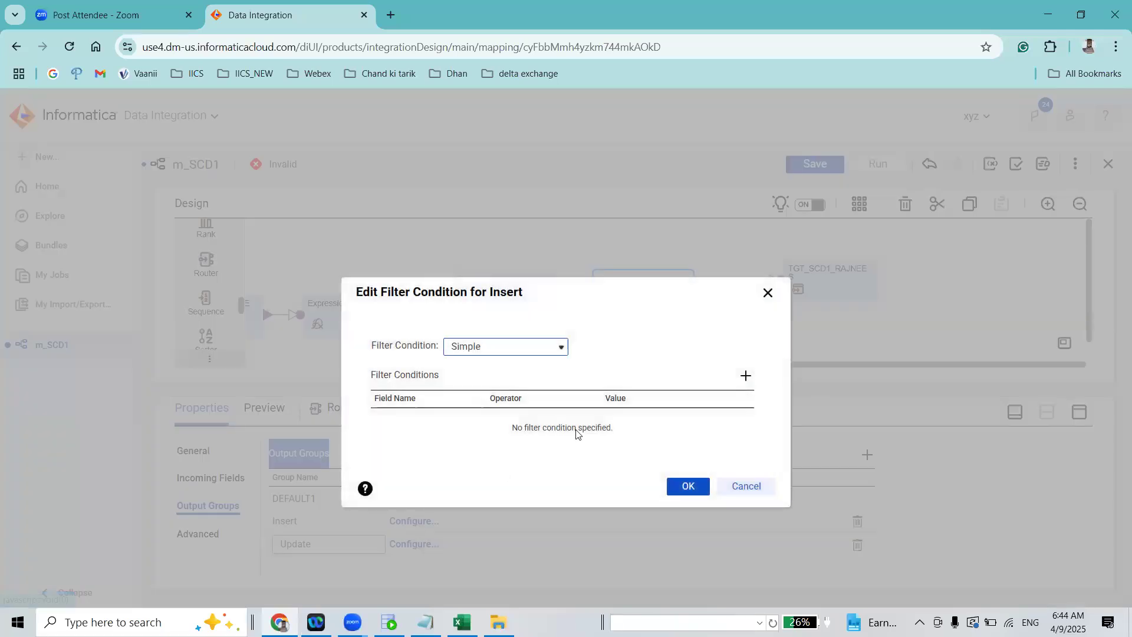
{"action": "left_click", "coordinate": [768, 294]}
{"action": "double_click", "coordinate": [785, 412]}
{"action": "left_click", "coordinate": [397, 440]}
{"action": "left_click", "coordinate": [341, 524]}
Set the Insert group's filter condition type to Advanced and open the editor for defining the condition
{"action": "left_click", "coordinate": [415, 522]}
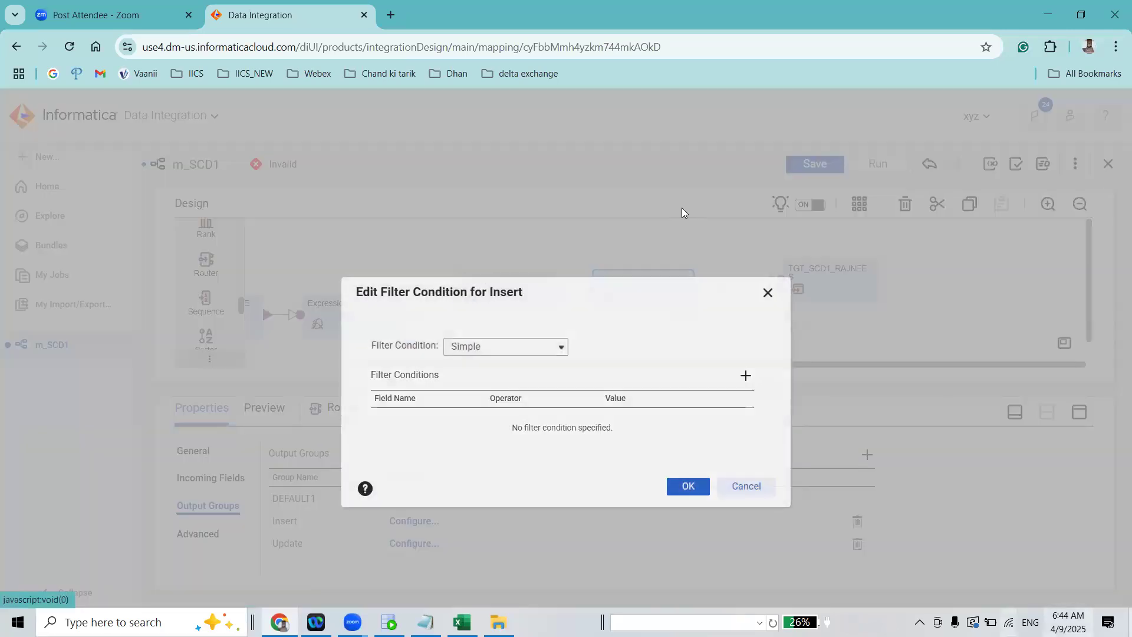
{"action": "left_click", "coordinate": [539, 346]}
{"action": "left_click", "coordinate": [521, 383]}
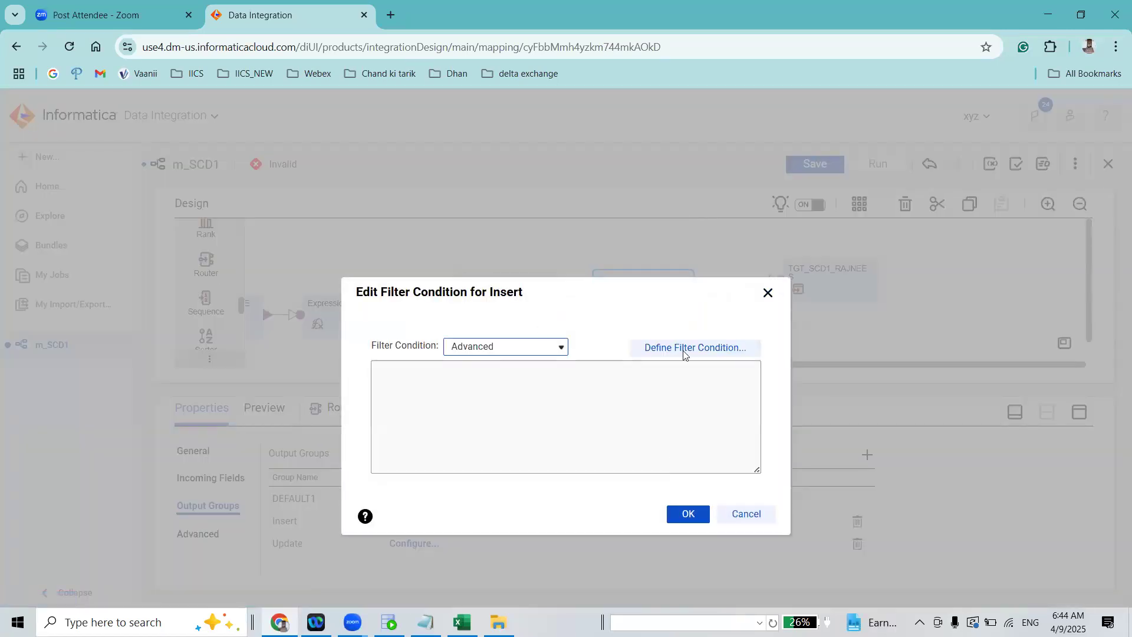
{"action": "left_click", "coordinate": [684, 348]}
Enter ISNULL(EMP_ID) as the Insert group's filter condition, taking EMP_ID from the available fields
{"action": "left_click", "coordinate": [540, 267]}
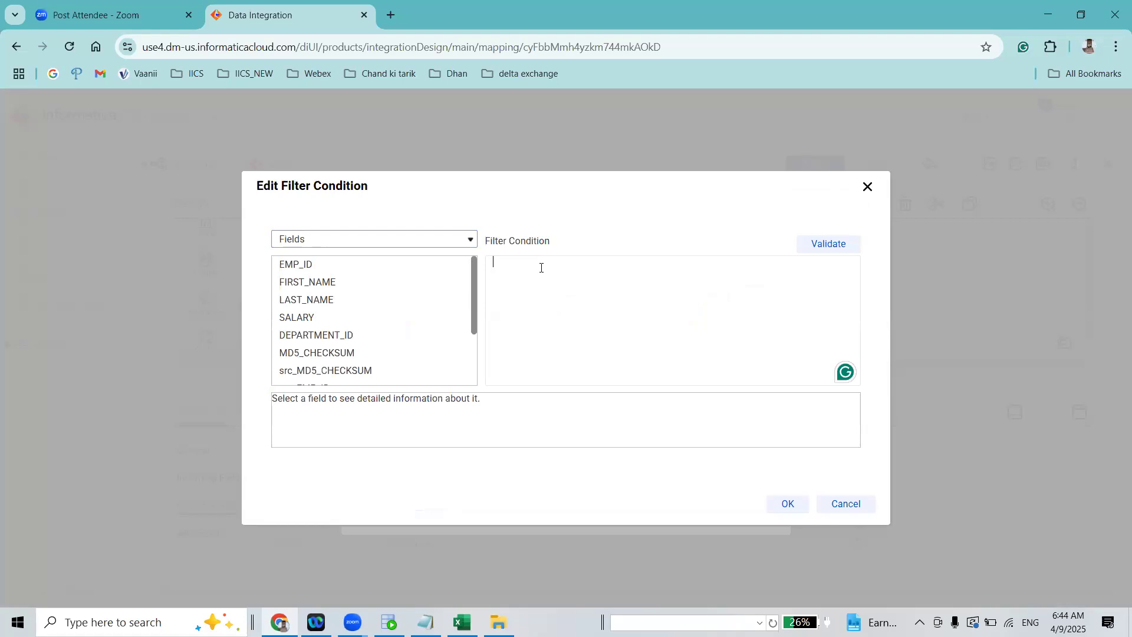
{"action": "type", "text": "ISNULL("}
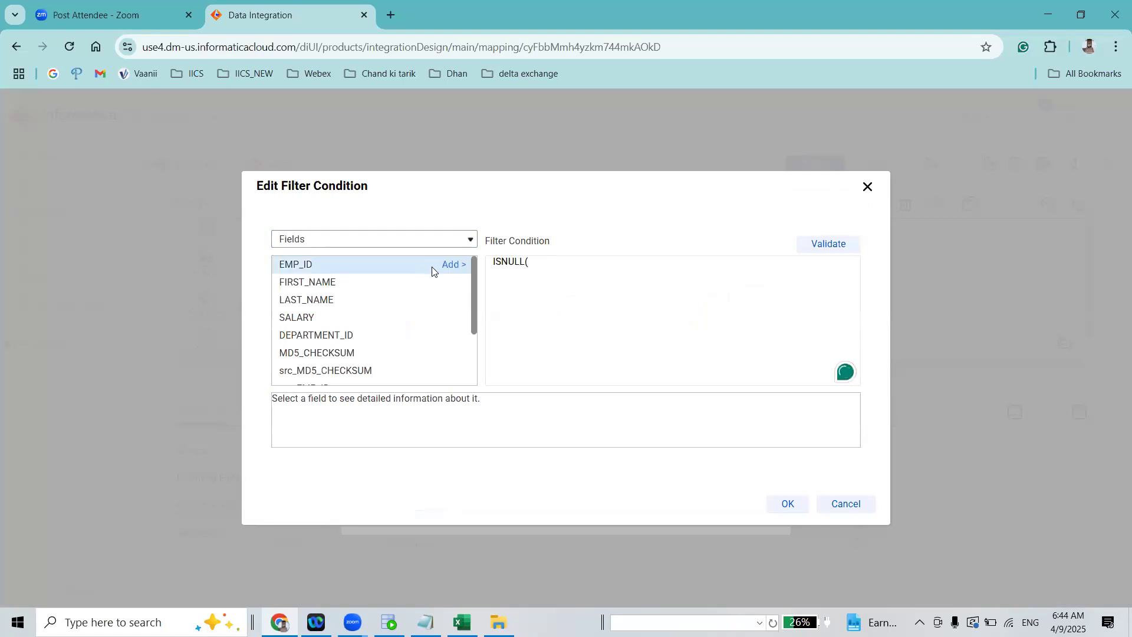
{"action": "scroll", "coordinate": [470, 282], "scroll_direction": "down", "scroll_amount": 1}
{"action": "scroll", "coordinate": [470, 286], "scroll_direction": "down", "scroll_amount": 3}
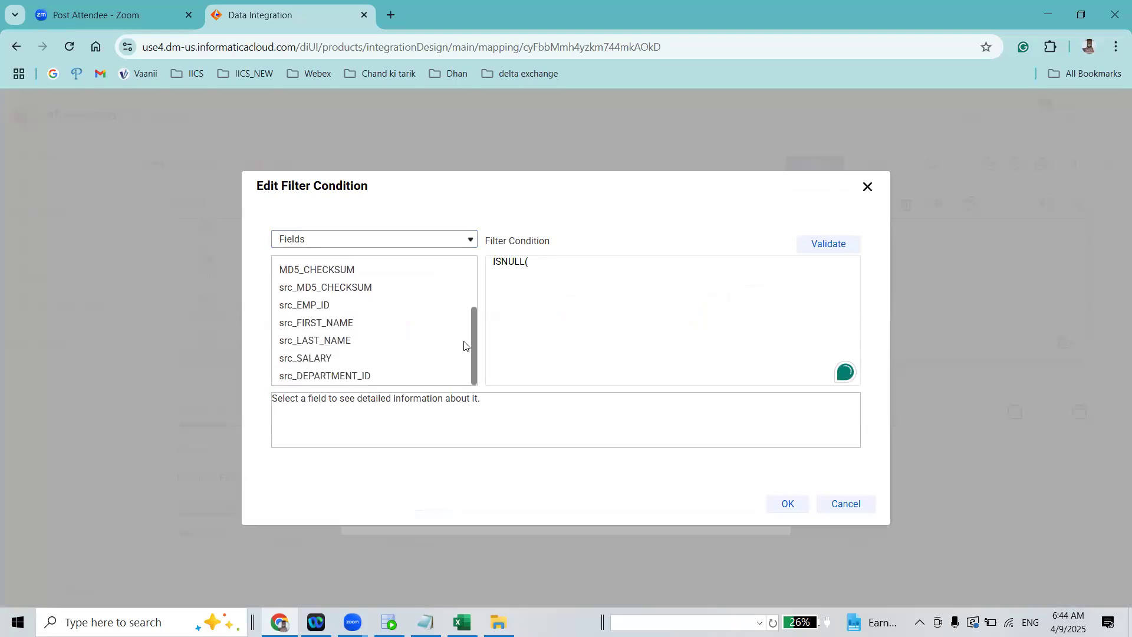
{"action": "scroll", "coordinate": [469, 295], "scroll_direction": "up", "scroll_amount": 2}
{"action": "scroll", "coordinate": [474, 277], "scroll_direction": "up", "scroll_amount": 2}
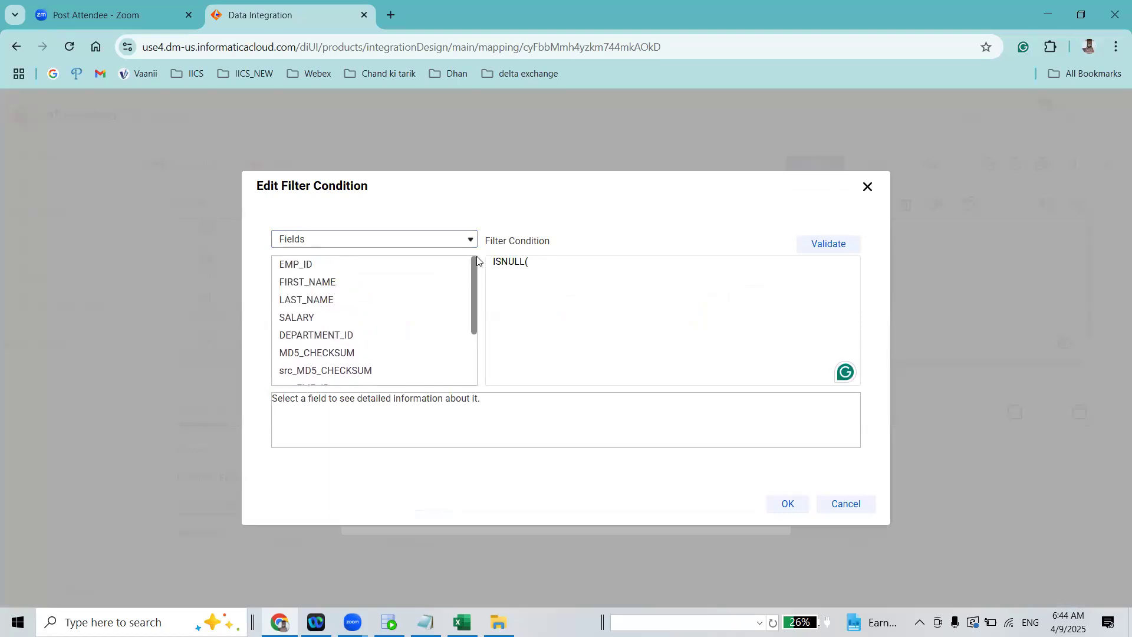
{"action": "scroll", "coordinate": [472, 309], "scroll_direction": "down", "scroll_amount": 3}
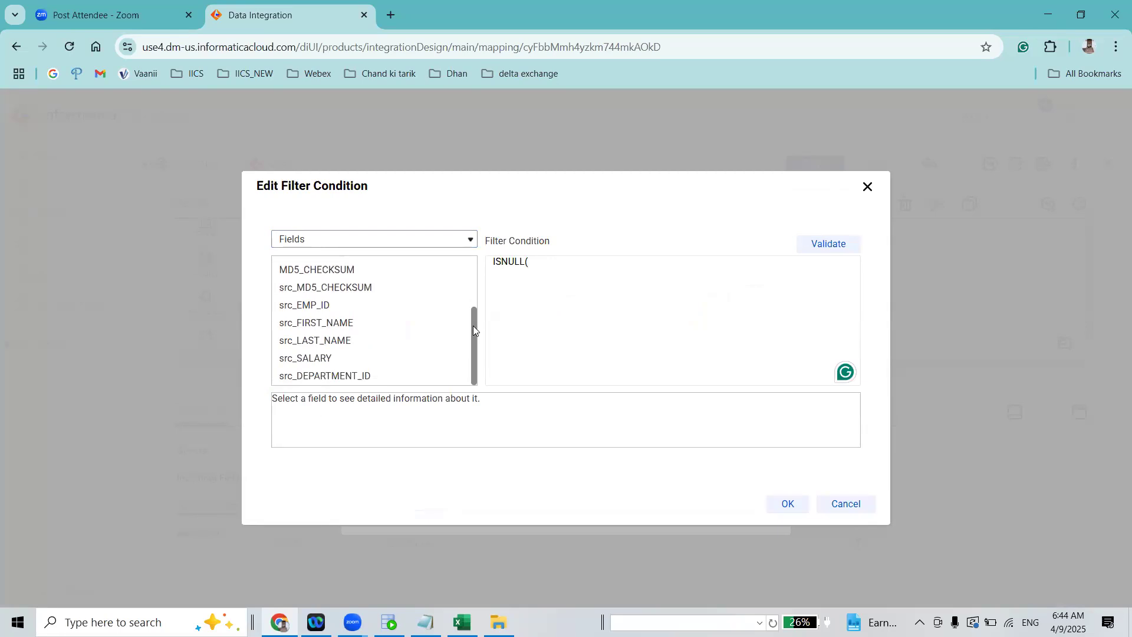
{"action": "left_click_drag", "start_coordinate": [474, 316], "coordinate": [468, 231]}
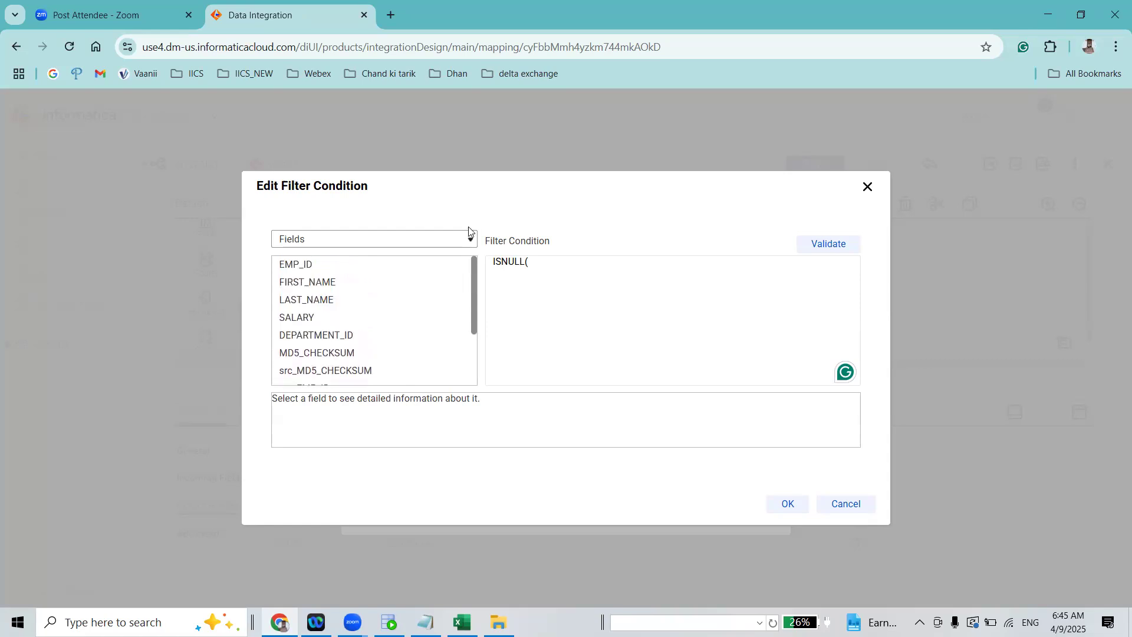
{"action": "left_click_drag", "start_coordinate": [469, 227], "coordinate": [482, 343]}
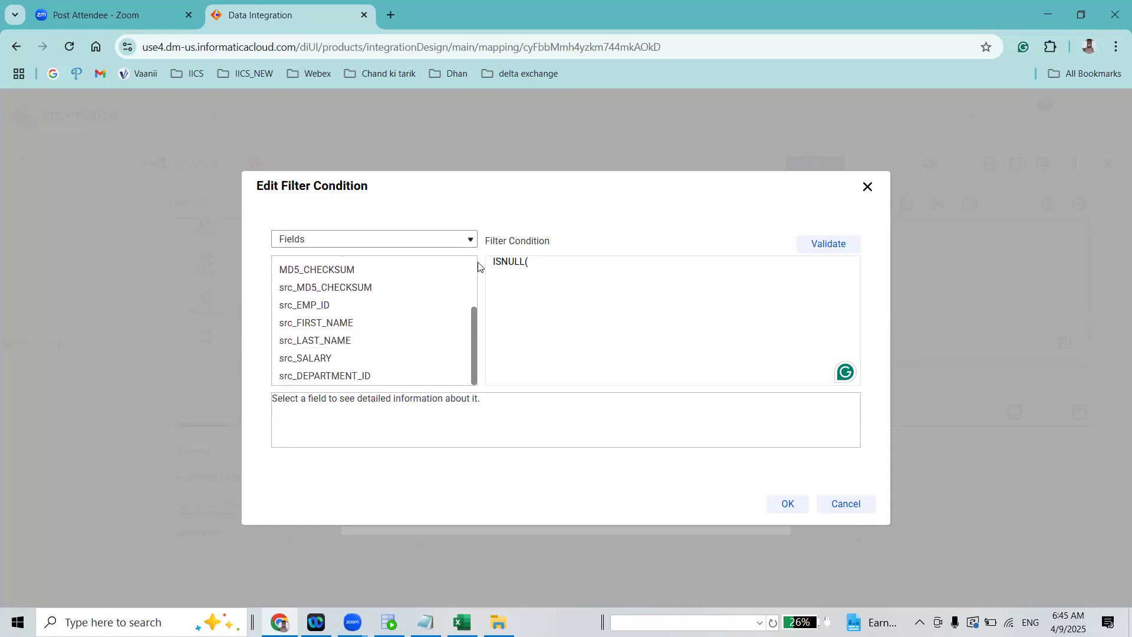
{"action": "left_click_drag", "start_coordinate": [478, 267], "coordinate": [478, 249]}
{"action": "left_click_drag", "start_coordinate": [475, 288], "coordinate": [473, 240]}
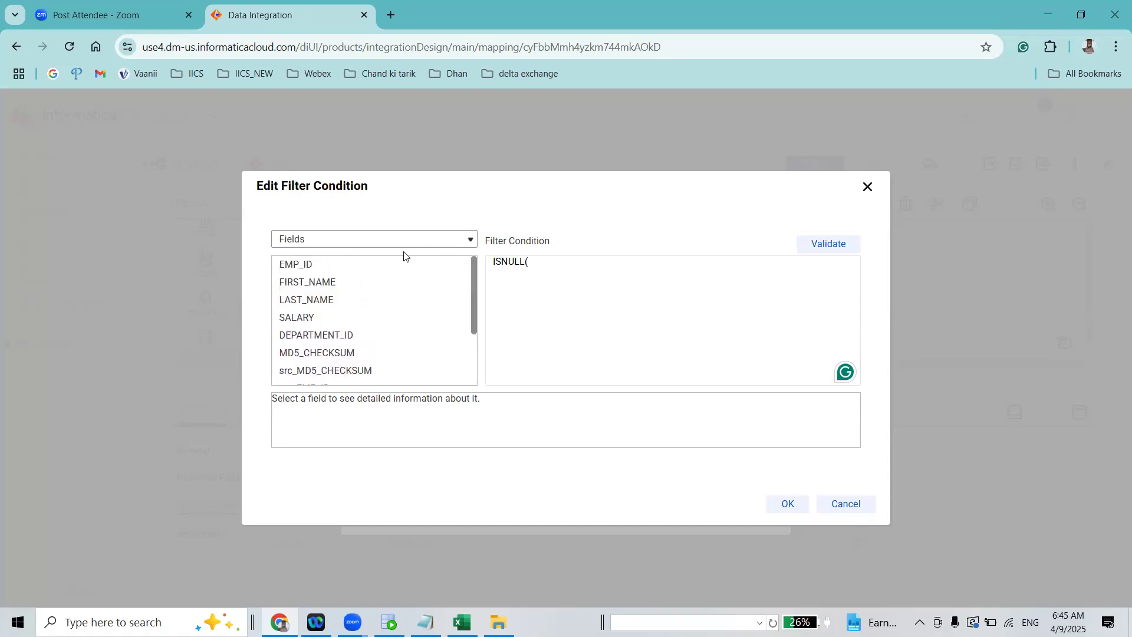
{"action": "left_click", "coordinate": [454, 264]}
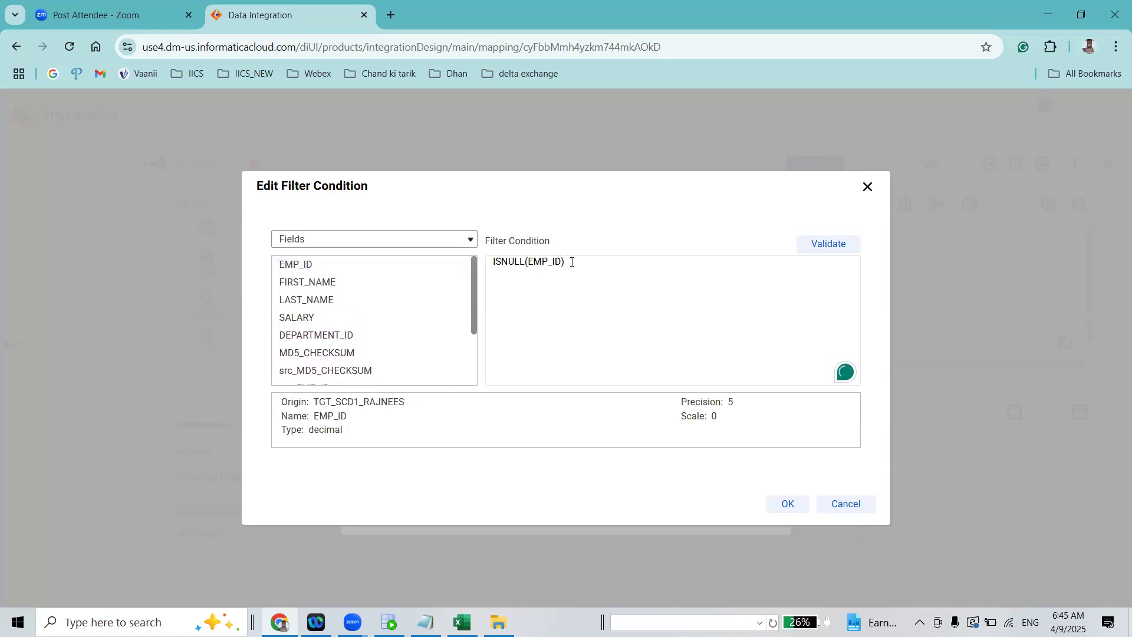
Validate the Insert group's filter expression and apply it to the group
{"action": "left_click", "coordinate": [829, 247]}
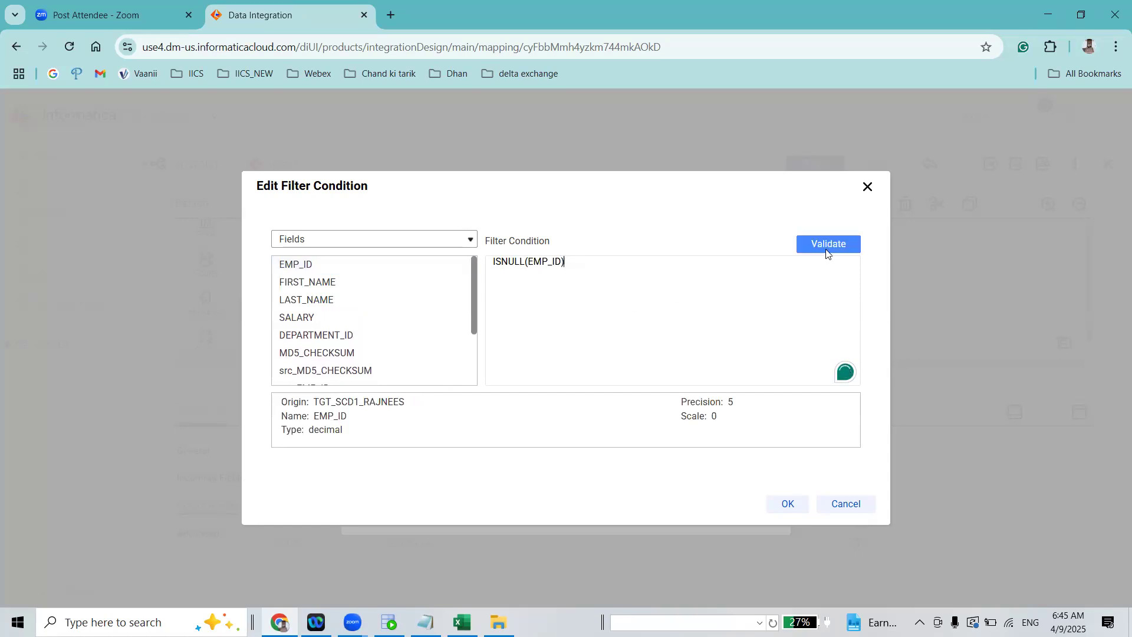
{"action": "left_click", "coordinate": [782, 506]}
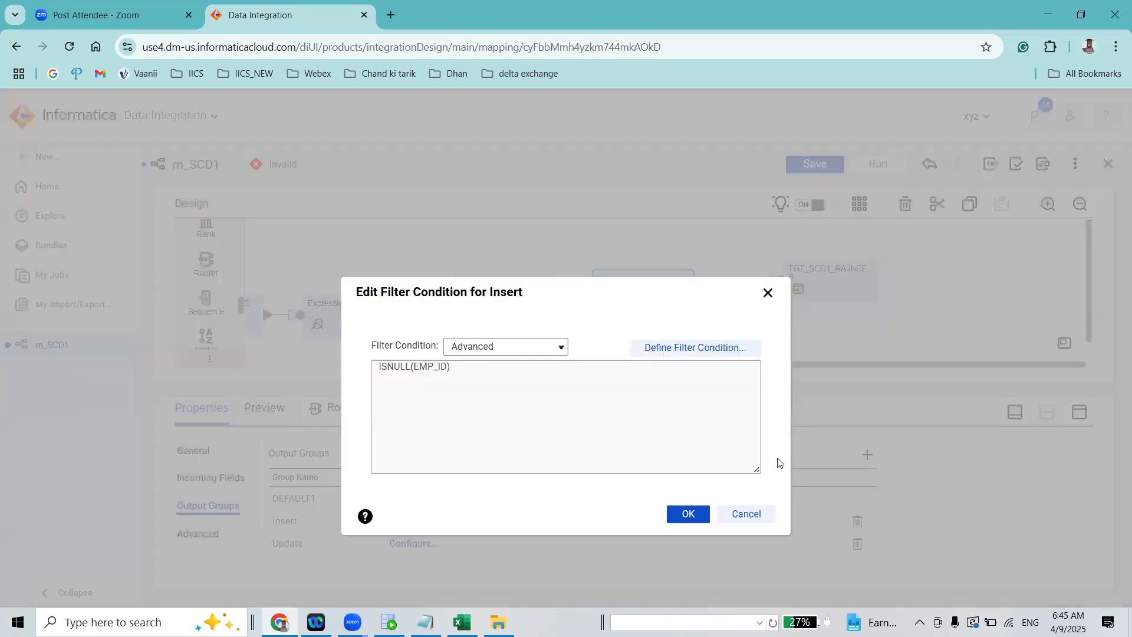
{"action": "left_click", "coordinate": [687, 513]}
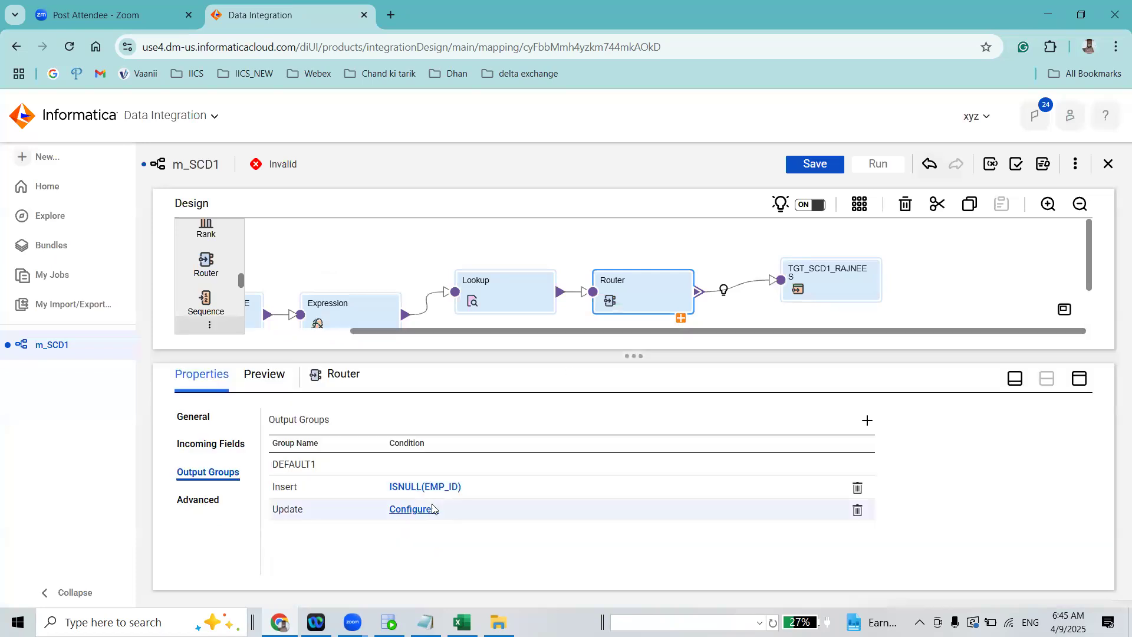
Set the Update group's filter condition type to Advanced and open its condition editor
{"action": "left_click", "coordinate": [424, 510]}
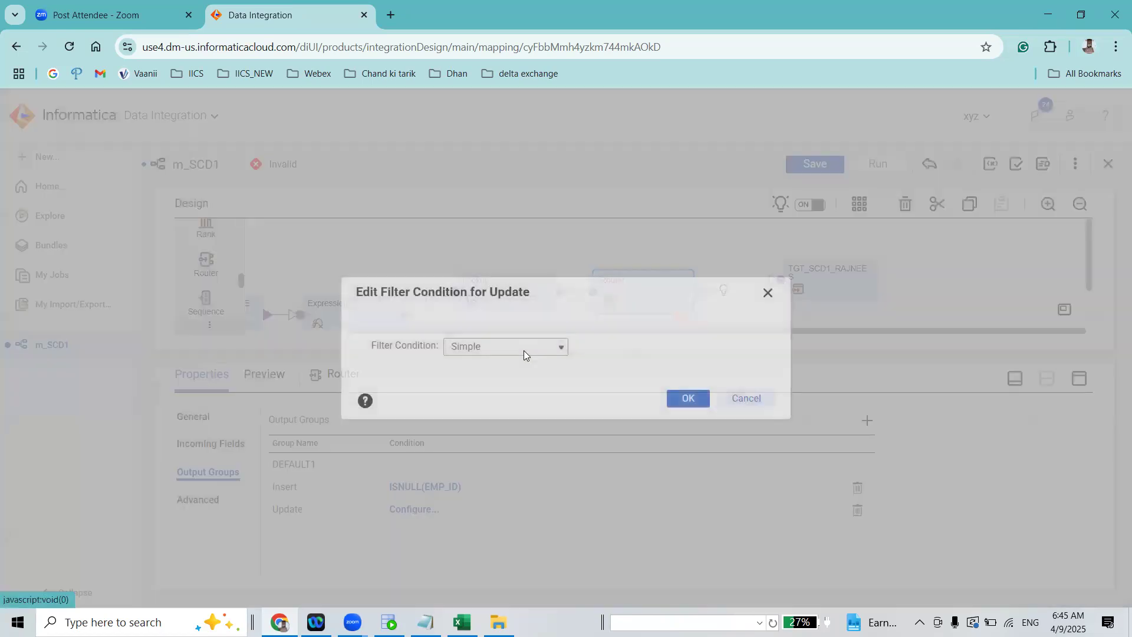
{"action": "left_click", "coordinate": [518, 349]}
{"action": "left_click", "coordinate": [501, 384]}
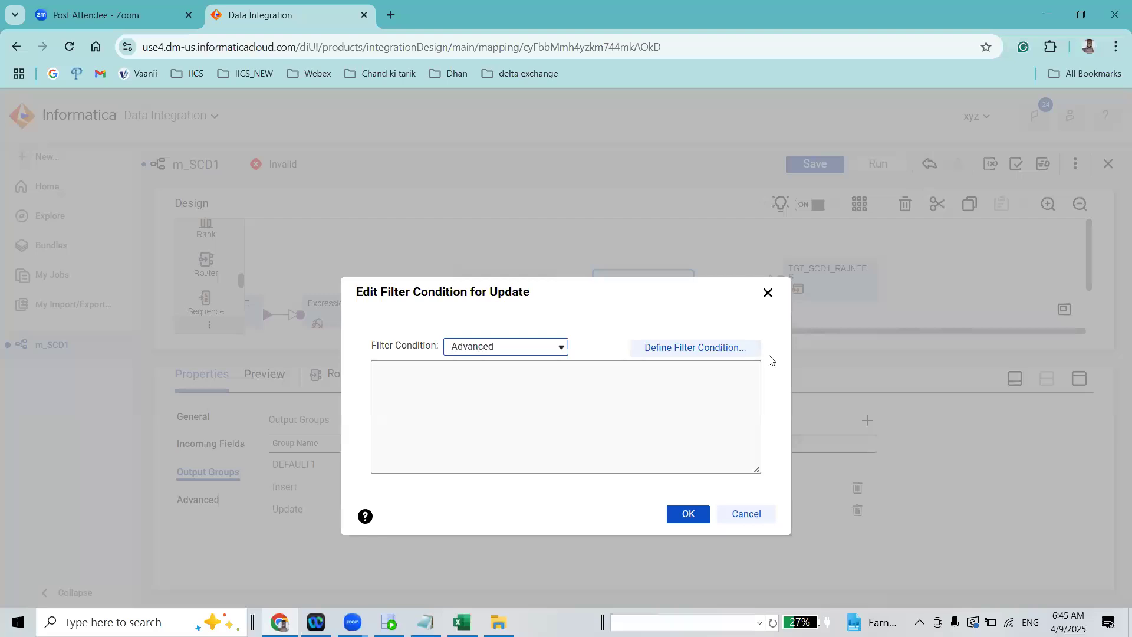
{"action": "left_click", "coordinate": [722, 346]}
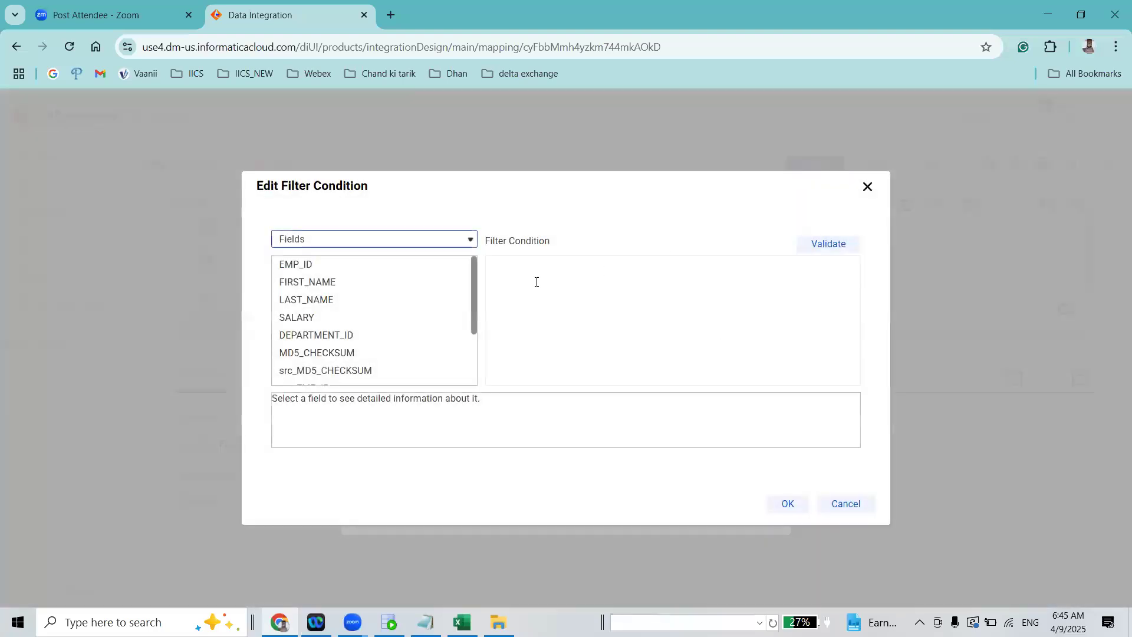
Enter IIF(src_MD5_CHECKSUM<>MD5_CHECKSUM,TRUE,FALSE) as the Update group's filter condition
{"action": "left_click_drag", "start_coordinate": [536, 184], "coordinate": [580, 273]}
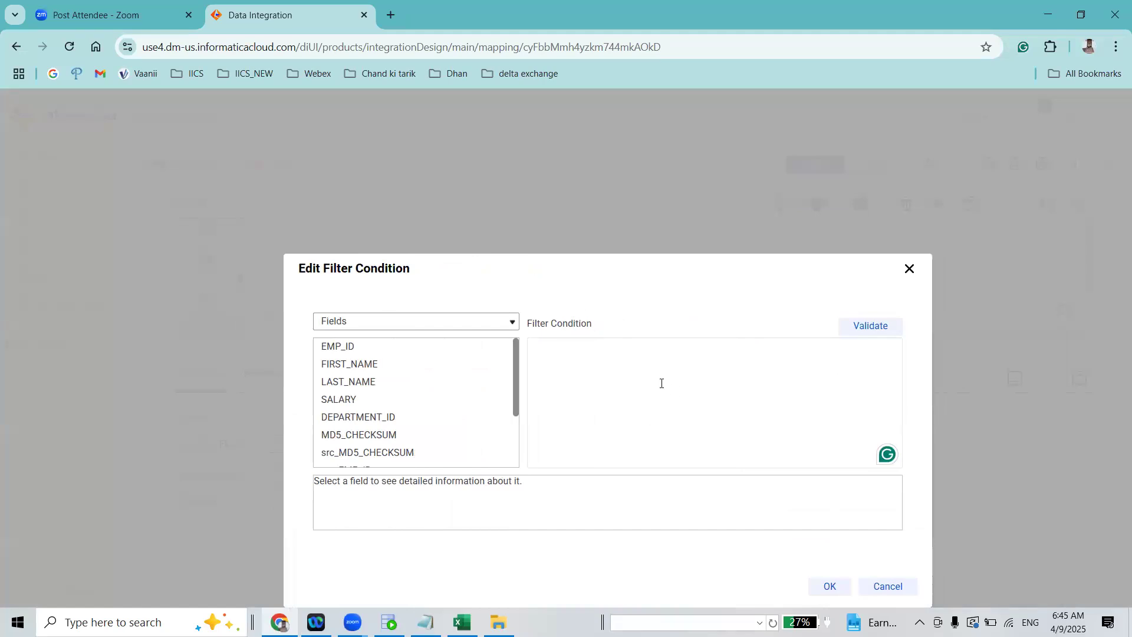
{"action": "type", "text": "IIF("}
{"action": "left_click", "coordinate": [494, 453]}
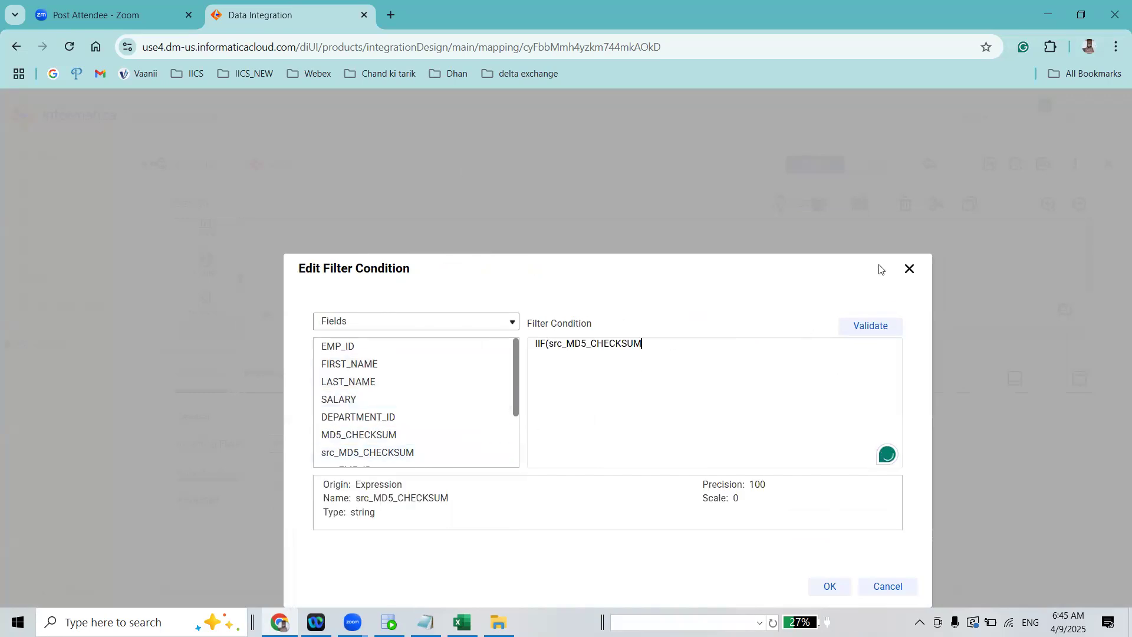
{"action": "type", "text": "<>"}
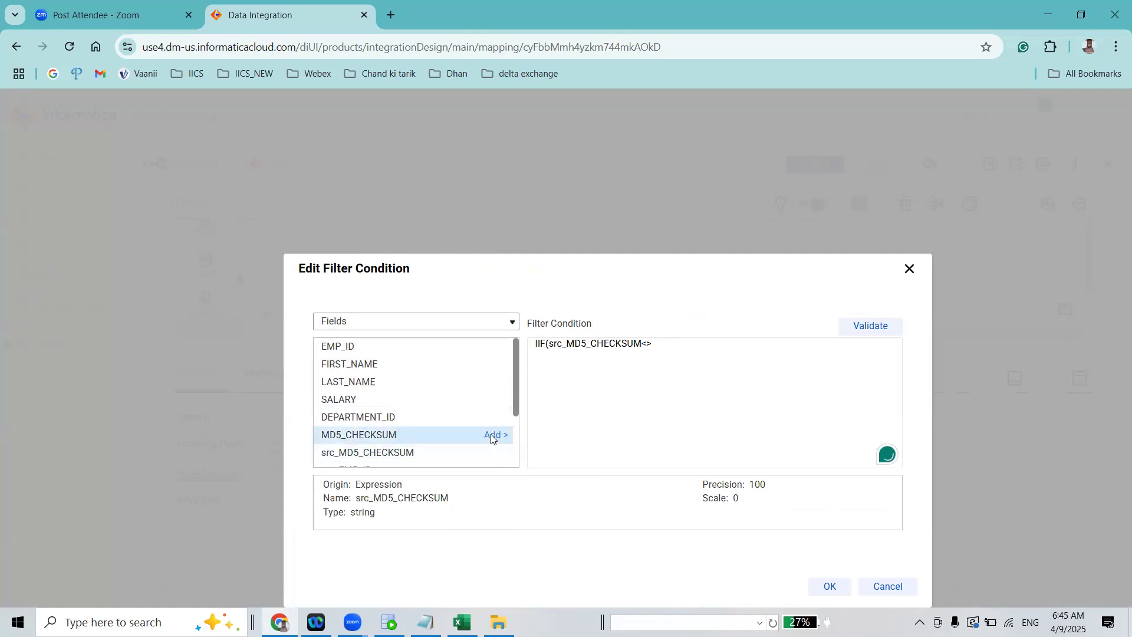
{"action": "left_click", "coordinate": [496, 434]}
{"action": "left_click", "coordinate": [759, 347]}
{"action": "type", "text": ",TRUE,FALSE"}
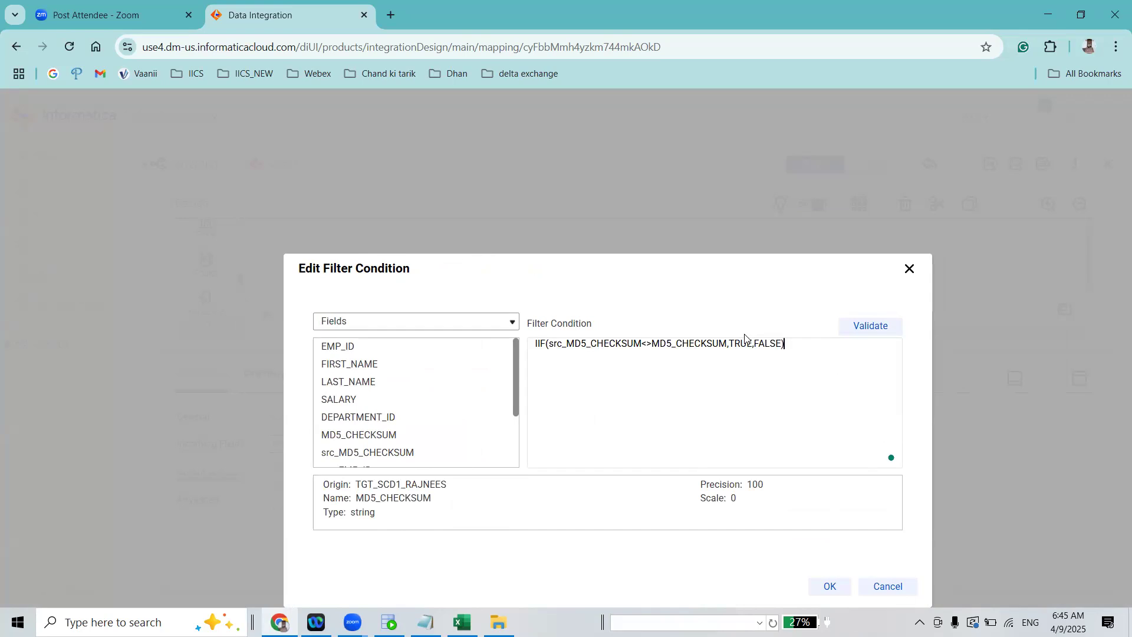
{"action": "double_click", "coordinate": [604, 345]}
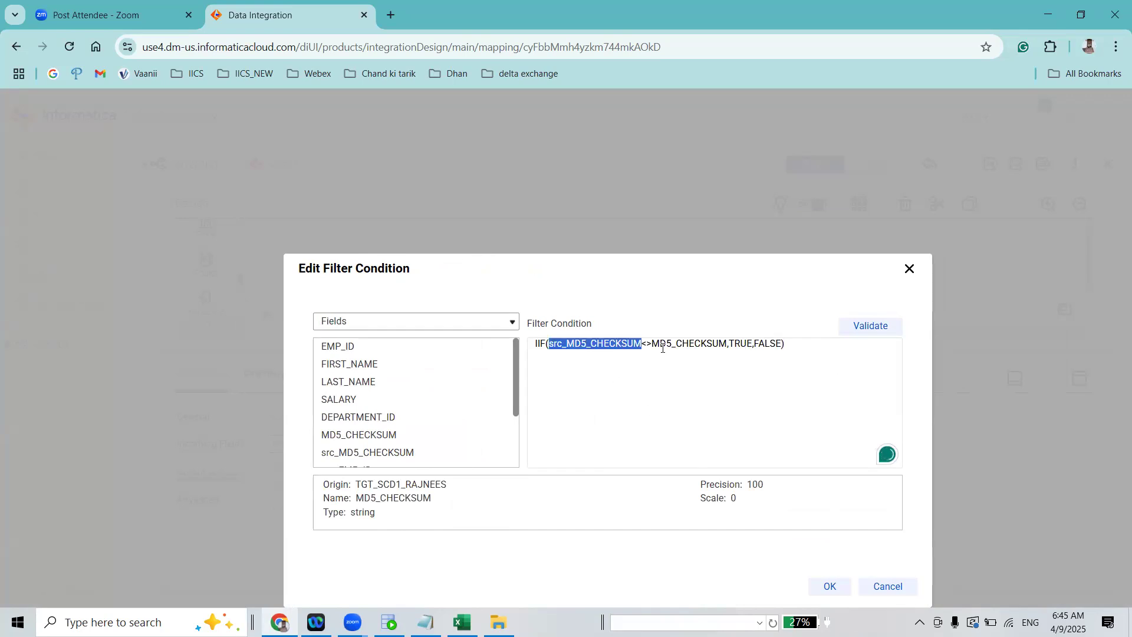
{"action": "double_click", "coordinate": [682, 346]}
{"action": "triple_click", "coordinate": [589, 349]}
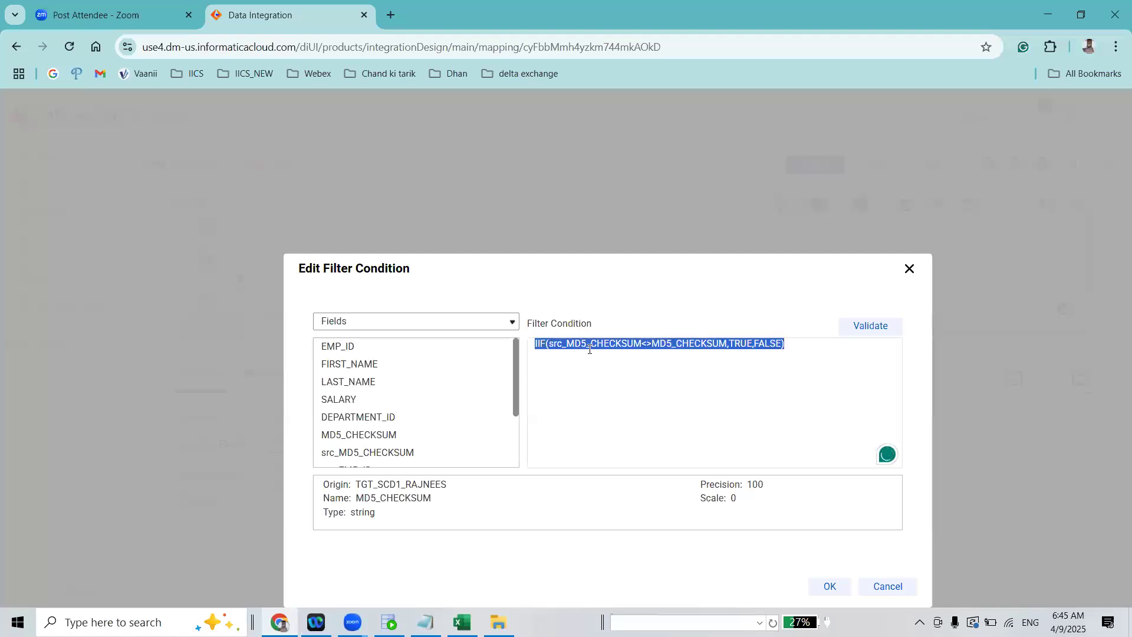
{"action": "double_click", "coordinate": [614, 345]}
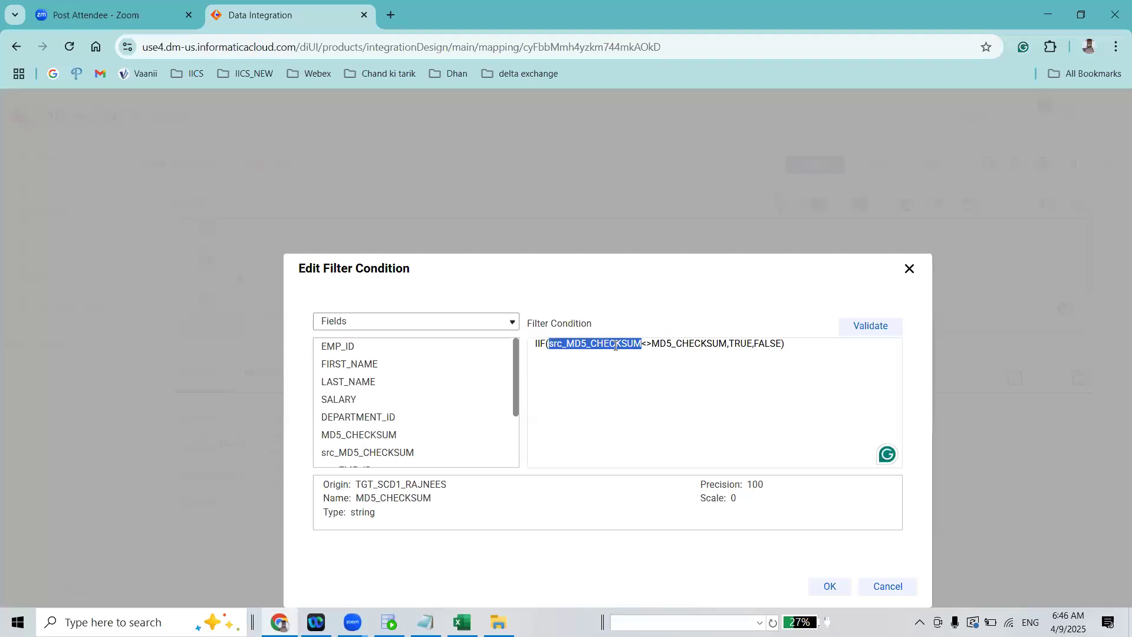
{"action": "double_click", "coordinate": [703, 344]}
{"action": "left_click_drag", "start_coordinate": [704, 344], "coordinate": [749, 344]}
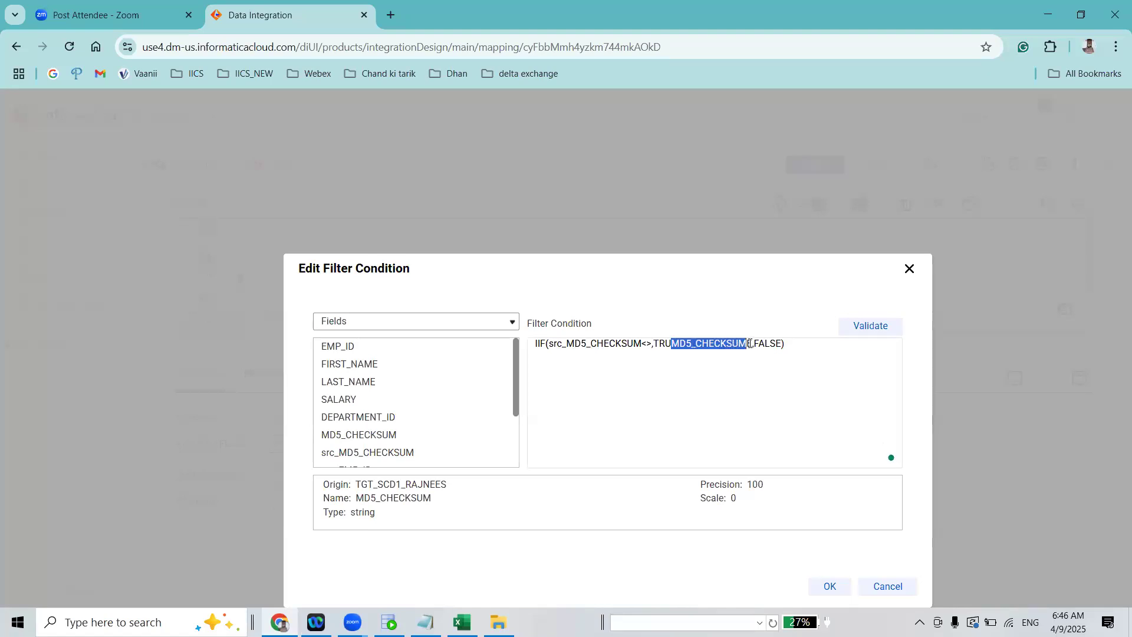
{"action": "left_click", "coordinate": [811, 371]}
{"action": "key", "text": "ctrl+z"}
Validate the Update group's filter expression and apply it to the group
{"action": "left_click", "coordinate": [854, 338]}
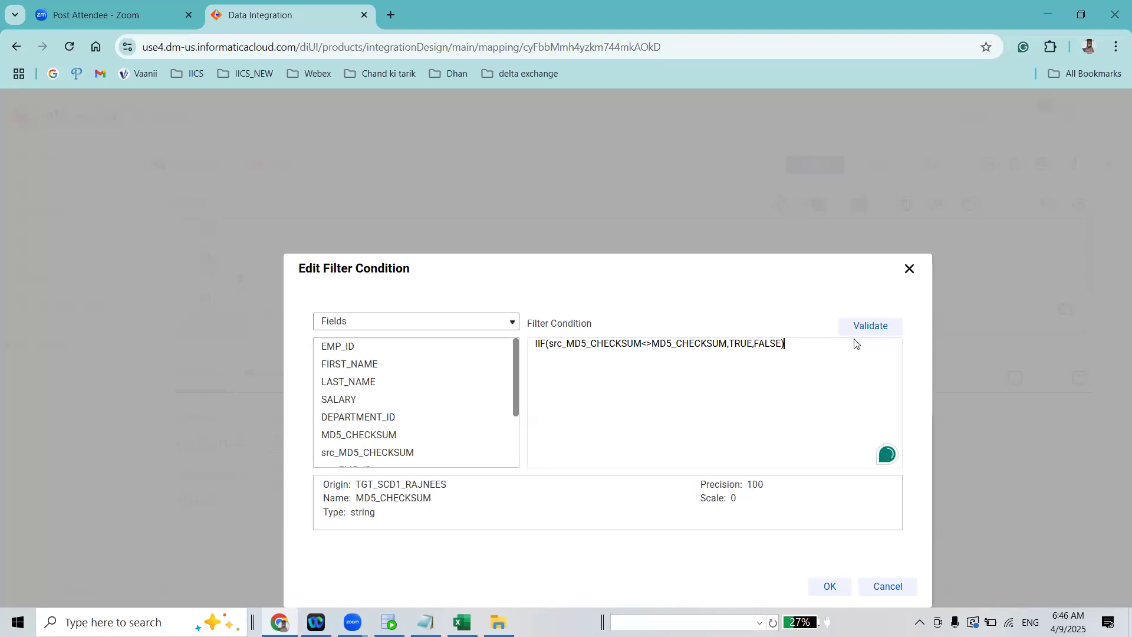
{"action": "left_click", "coordinate": [831, 586]}
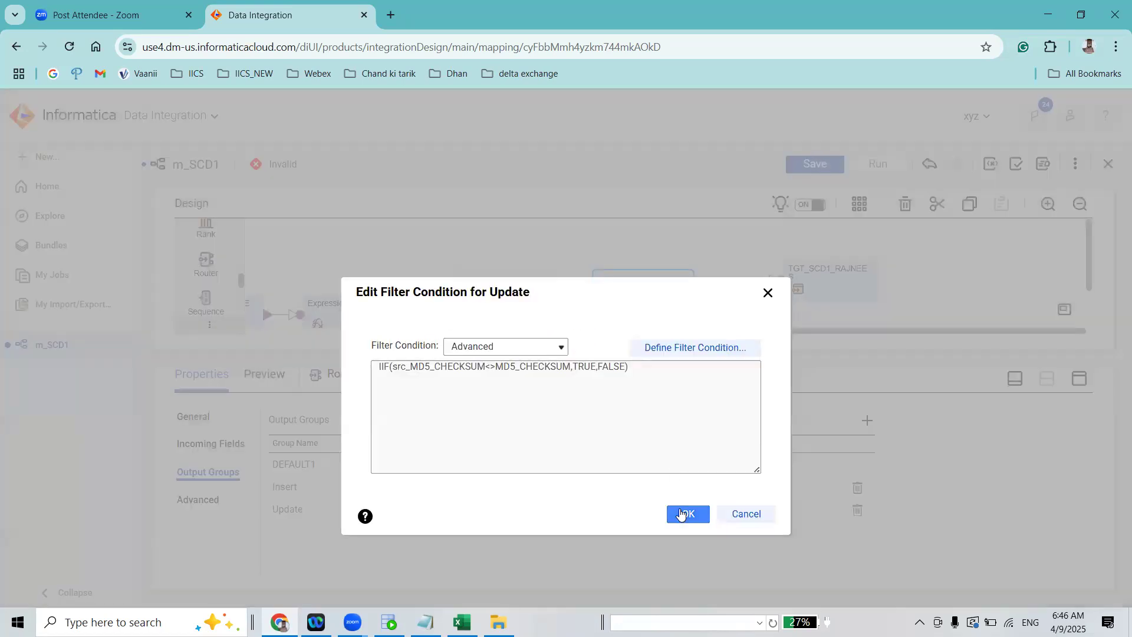
{"action": "left_click", "coordinate": [687, 514]}
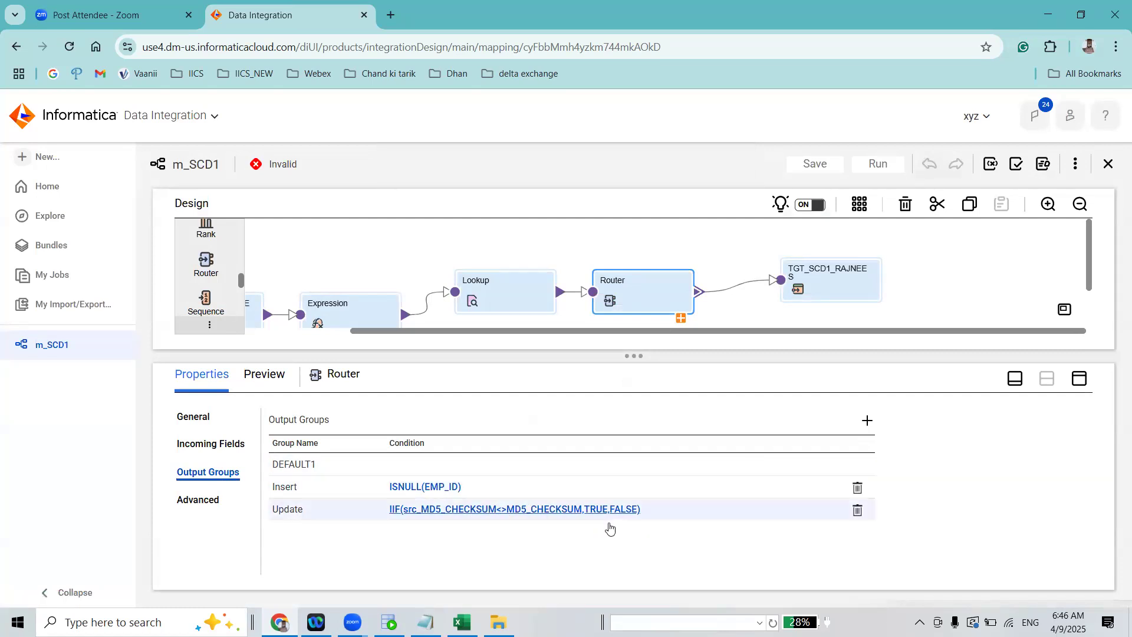
Move the Router higher on an enlarged design canvas and expand it to show its output groups
{"action": "left_click_drag", "start_coordinate": [673, 304], "coordinate": [661, 261]}
{"action": "left_click", "coordinate": [669, 274]}
{"action": "left_click_drag", "start_coordinate": [850, 345], "coordinate": [808, 455]}
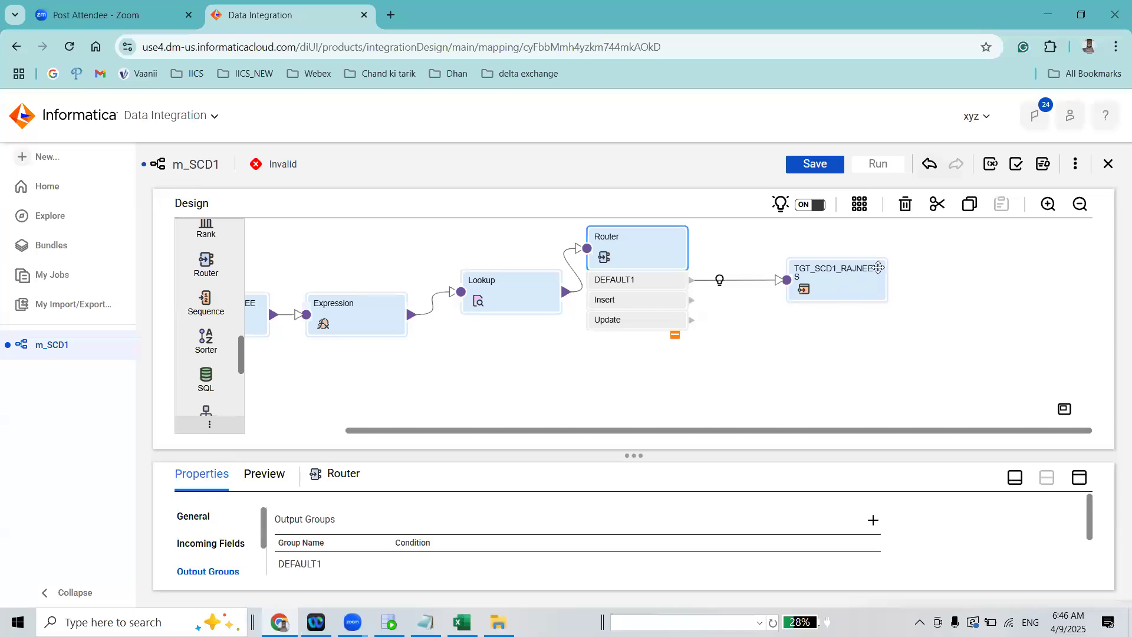
Move the TGT_SCD1_RAJNEES target farther from the Router and delete the link from the DEFAULT1 group to it
{"action": "left_click_drag", "start_coordinate": [877, 267], "coordinate": [915, 250]}
{"action": "left_click_drag", "start_coordinate": [736, 239], "coordinate": [777, 331]}
{"action": "key", "text": "Delete"}
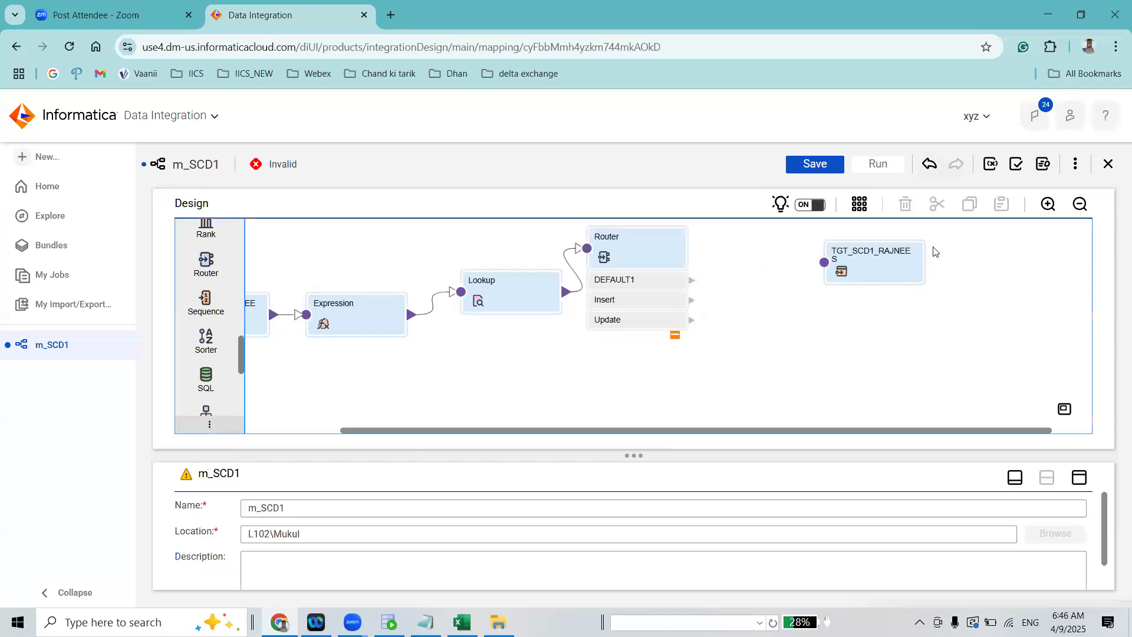
Duplicate the TGT_SCD1_RAJNEES target and place the copy directly beneath the original
{"action": "left_click", "coordinate": [874, 259]}
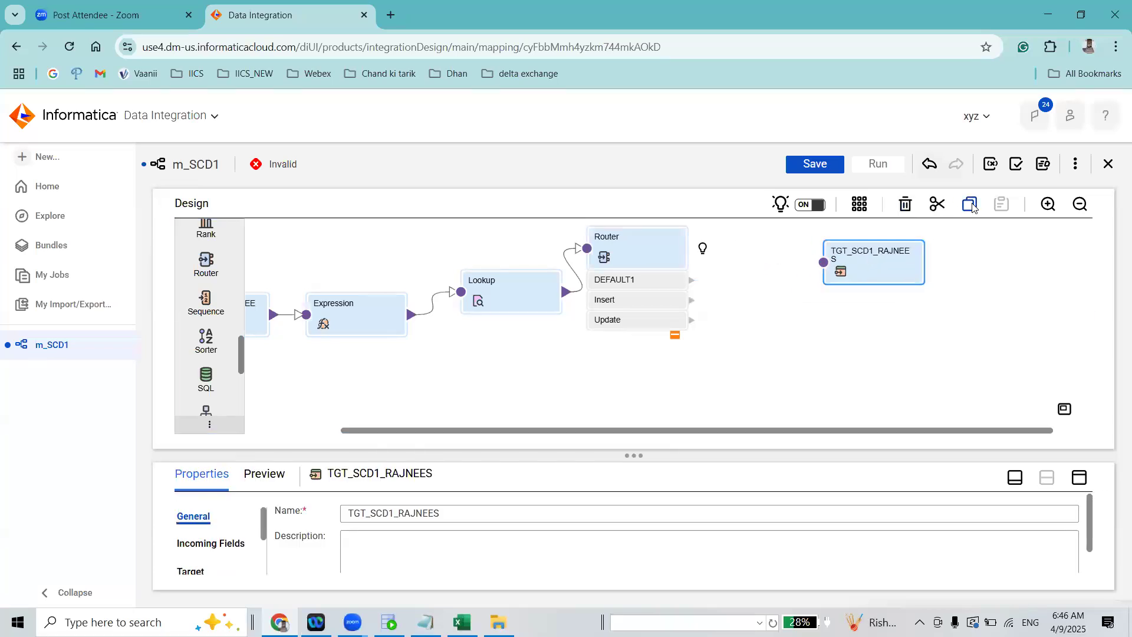
{"action": "left_click", "coordinate": [969, 207]}
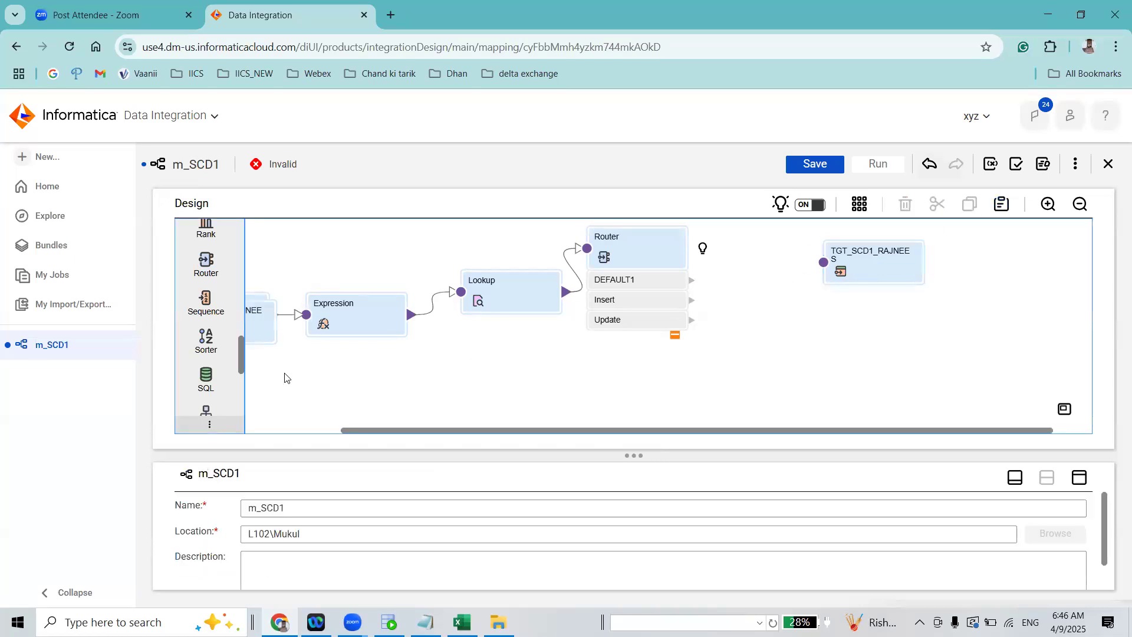
{"action": "left_click_drag", "start_coordinate": [265, 331], "coordinate": [917, 345]}
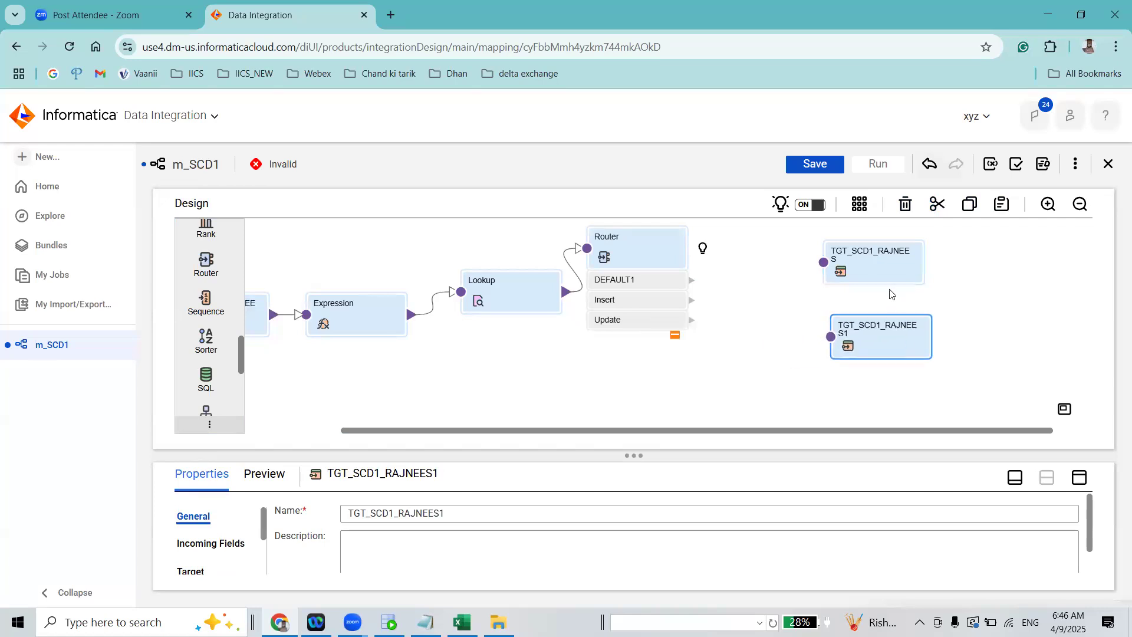
Rename the original target as TGT_SCD1_RAJNEES_INSERT and its copy as TGT_SCD1_RAJNEES1_UPDATE
{"action": "left_click", "coordinate": [849, 263]}
{"action": "left_click", "coordinate": [470, 515]}
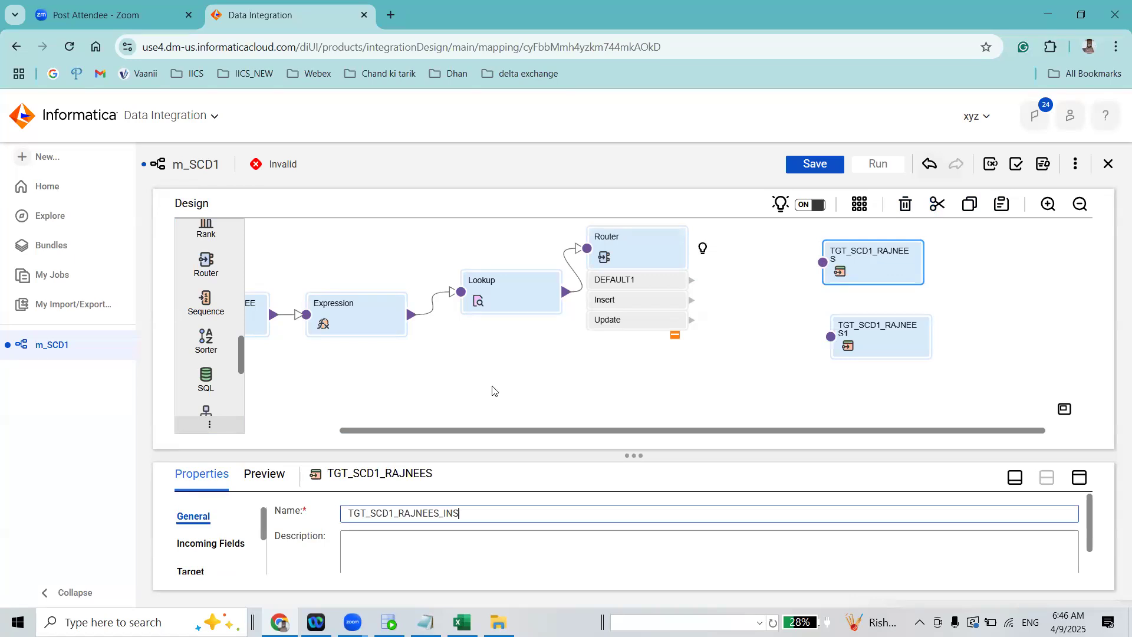
{"action": "left_click", "coordinate": [877, 341]}
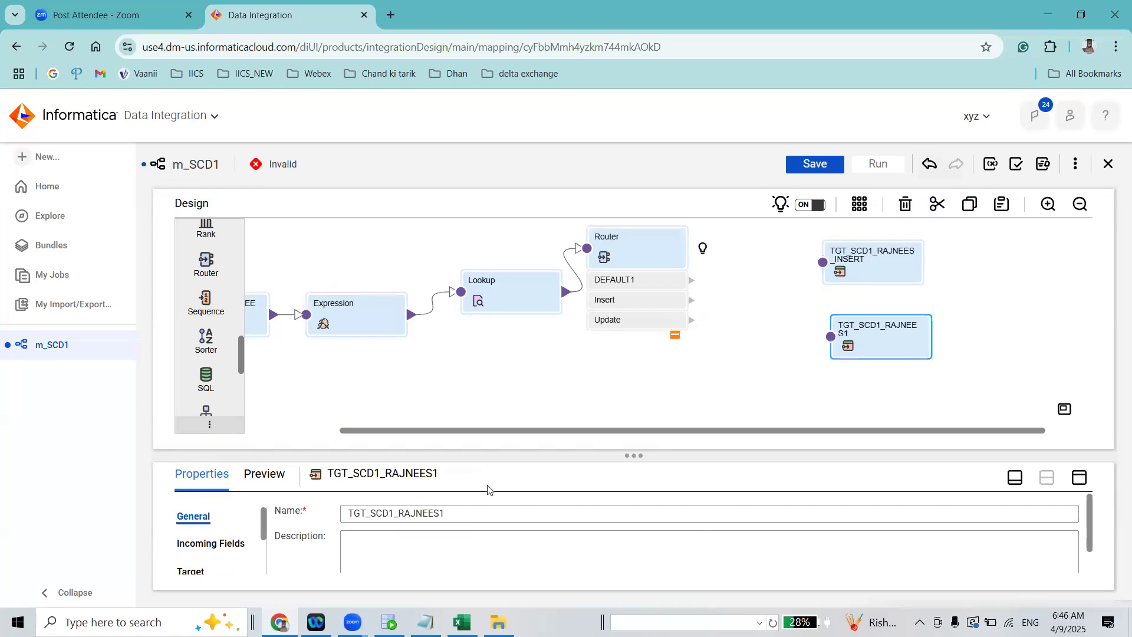
{"action": "left_click", "coordinate": [488, 515]}
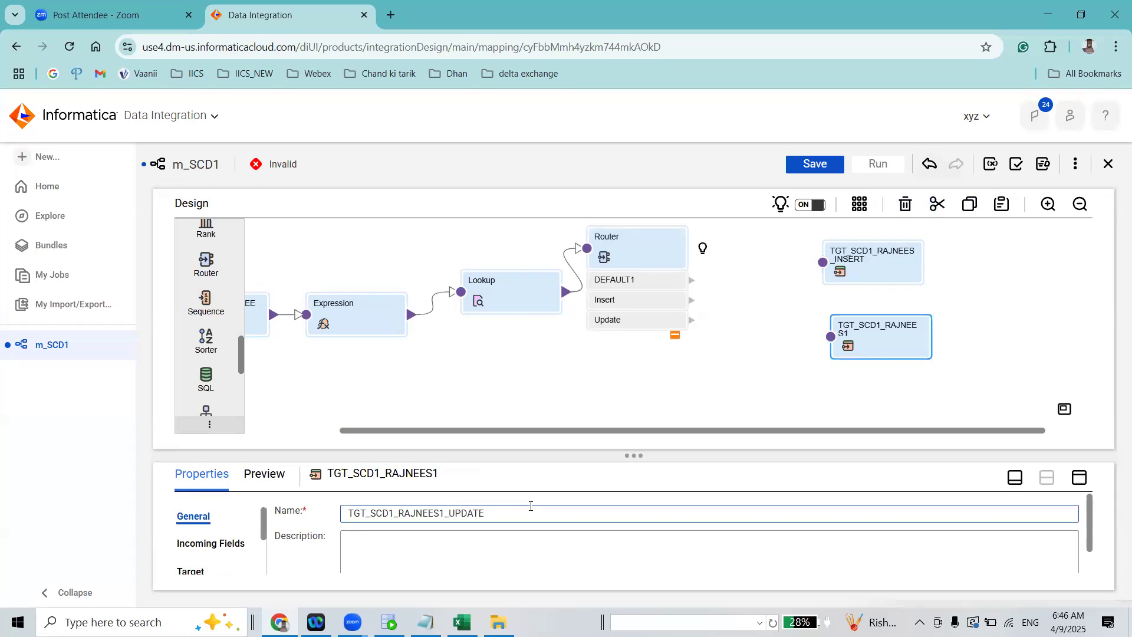
Link the Router's Insert group to TGT_SCD1_RAJNEES_INSERT and its Update group to TGT_SCD1_RAJNEES1_UPDATE
{"action": "left_click", "coordinate": [694, 302]}
{"action": "left_click_drag", "start_coordinate": [692, 300], "coordinate": [822, 262]}
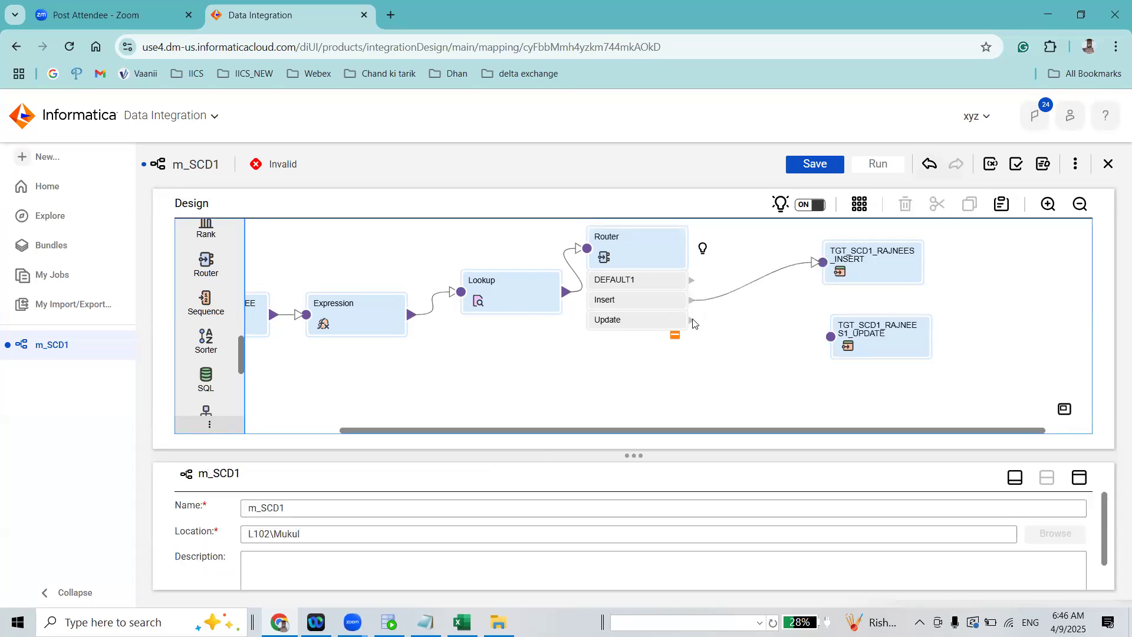
{"action": "left_click_drag", "start_coordinate": [692, 321], "coordinate": [830, 337]}
Save the mapping and automatically arrange all transformations on the design canvas
{"action": "left_click", "coordinate": [815, 163]}
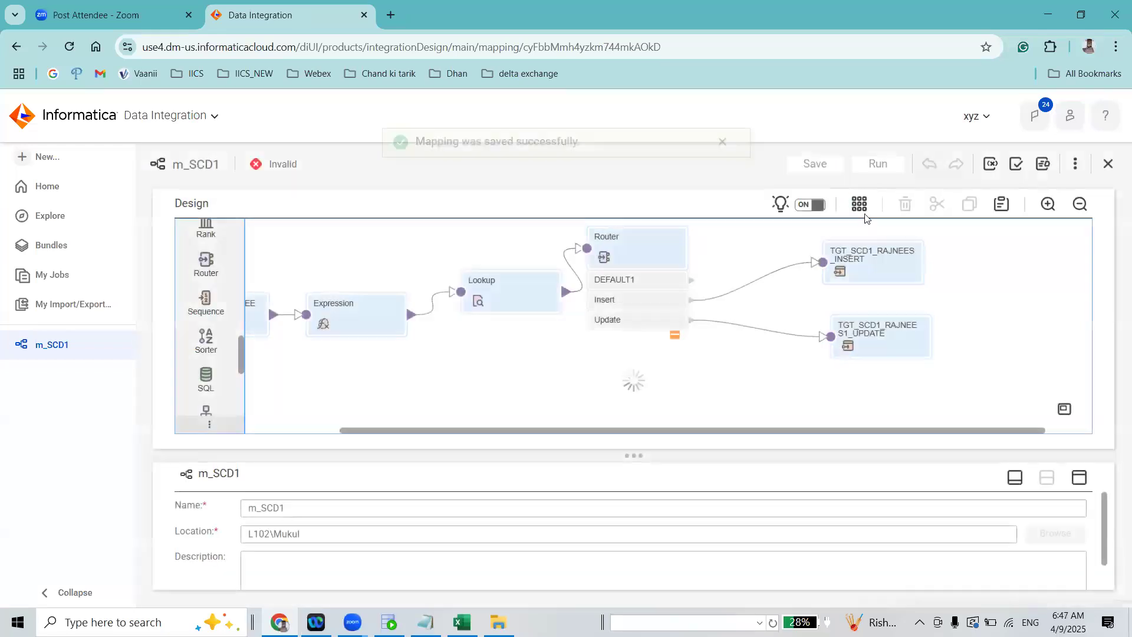
{"action": "left_click", "coordinate": [864, 208]}
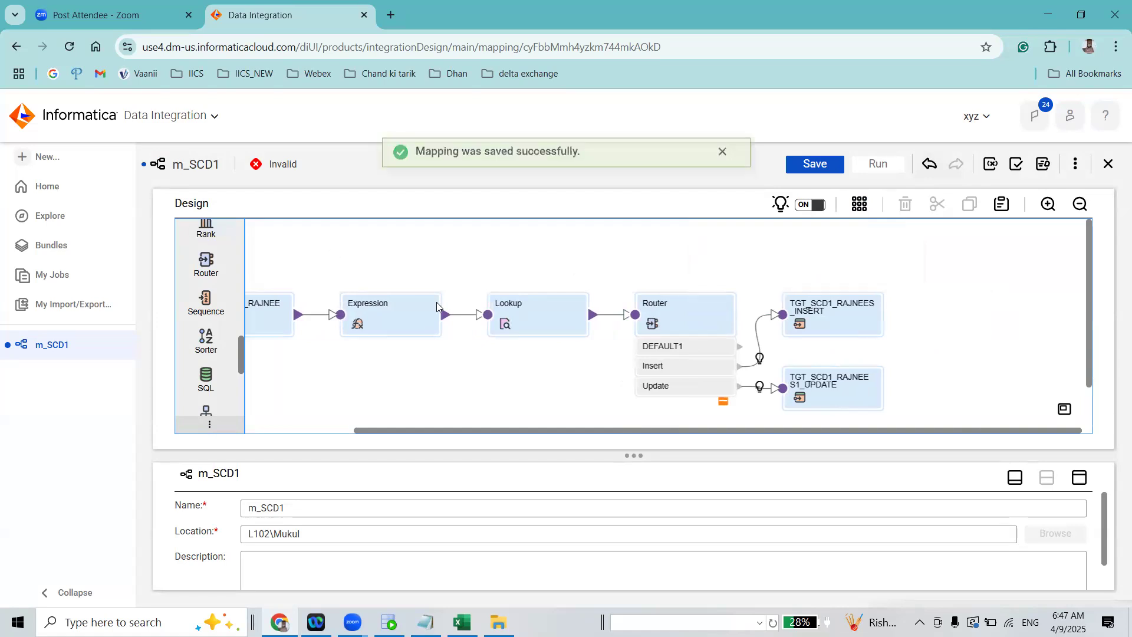
Open the Expression transformation's list of expressions and examine the MD5_CHECKSUM field
{"action": "left_click", "coordinate": [410, 310]}
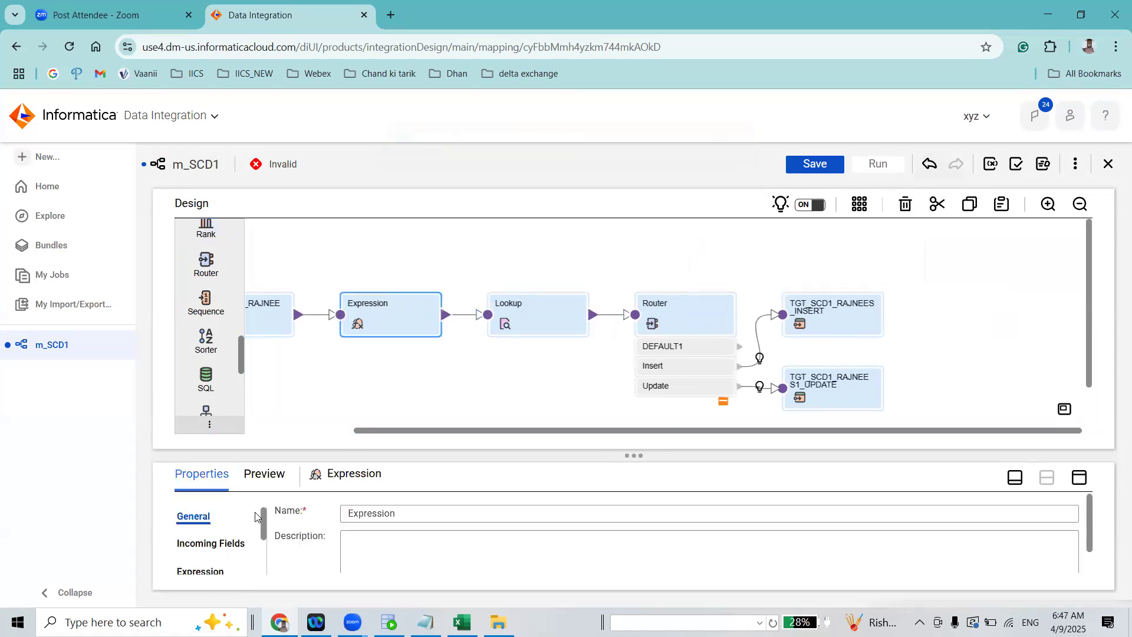
{"action": "left_click", "coordinate": [199, 572]}
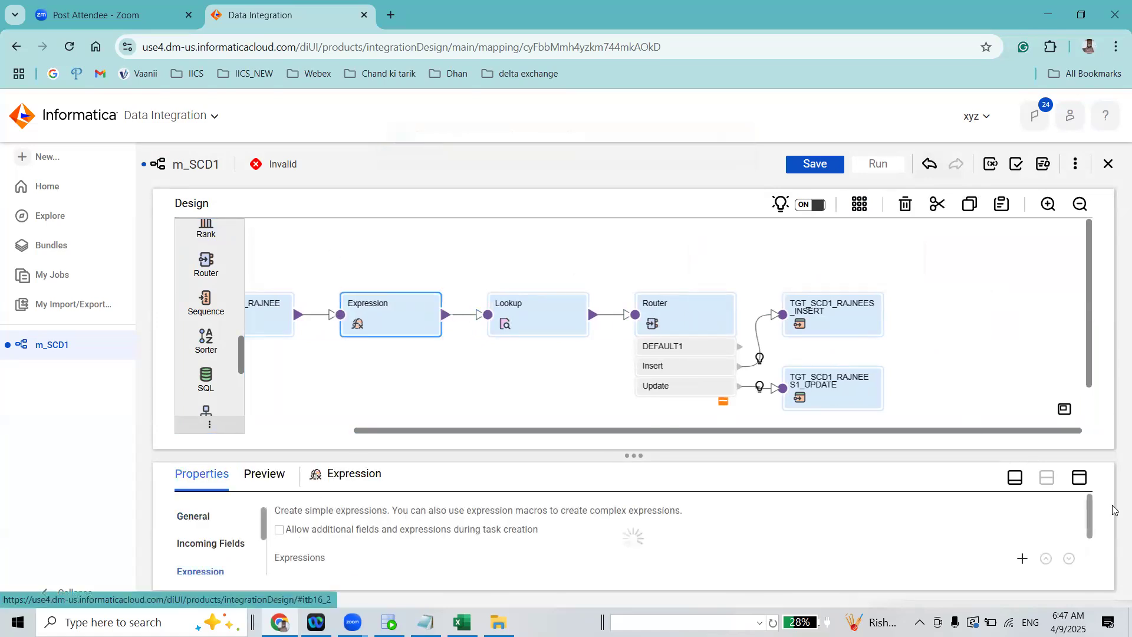
{"action": "scroll", "coordinate": [1091, 536], "scroll_direction": "down", "scroll_amount": 2}
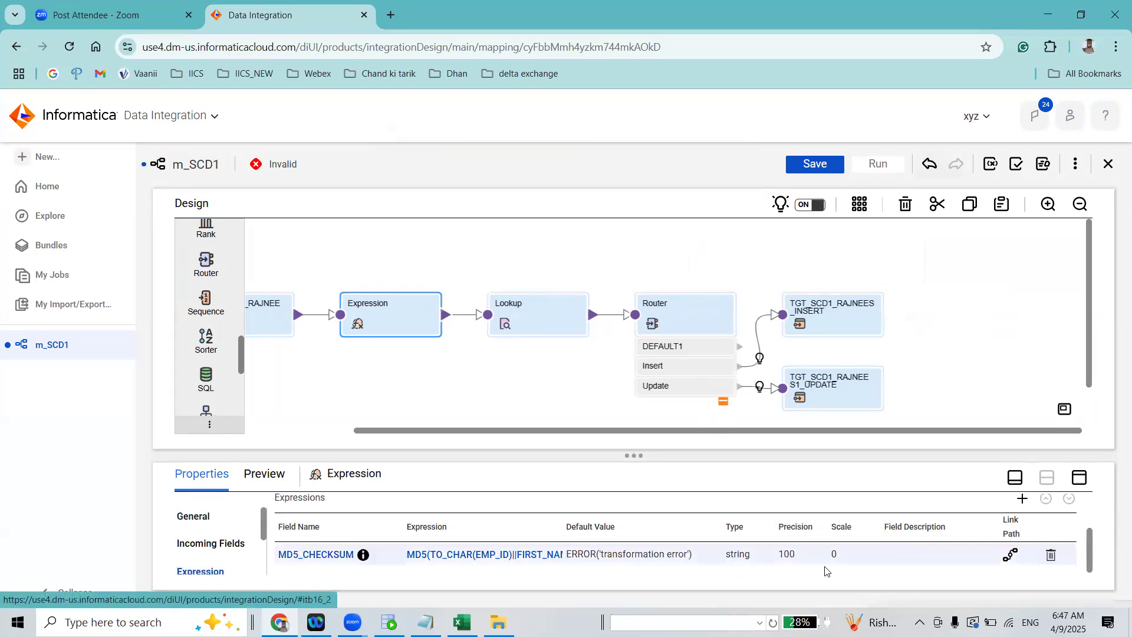
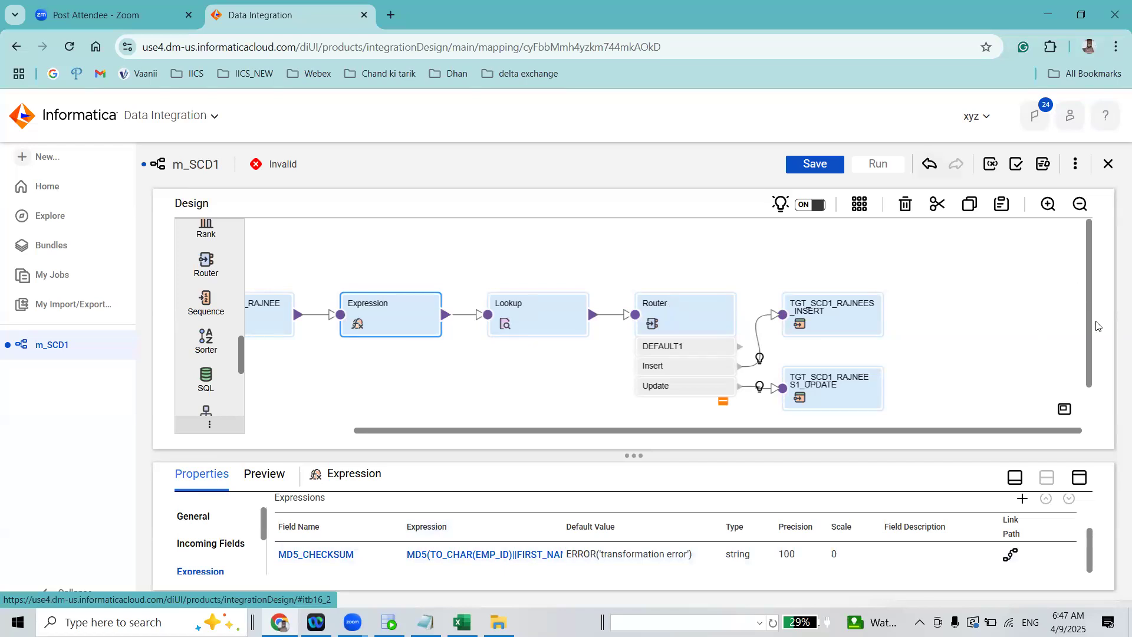
{"action": "scroll", "coordinate": [1097, 325], "scroll_direction": "down", "scroll_amount": 1}
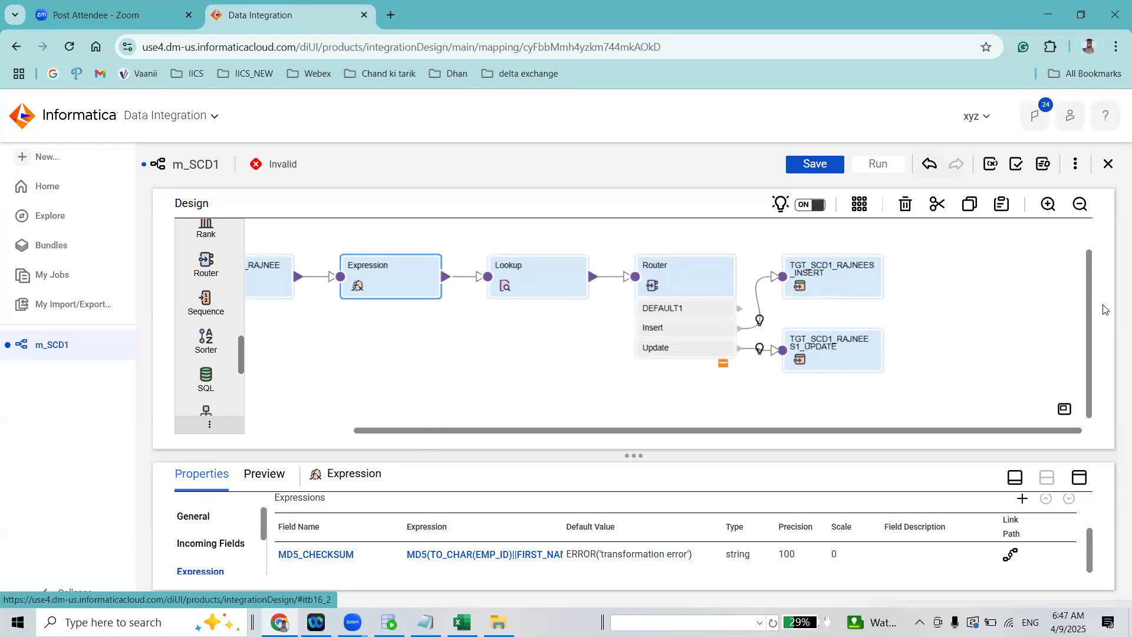
{"action": "scroll", "coordinate": [1092, 287], "scroll_direction": "up", "scroll_amount": 3}
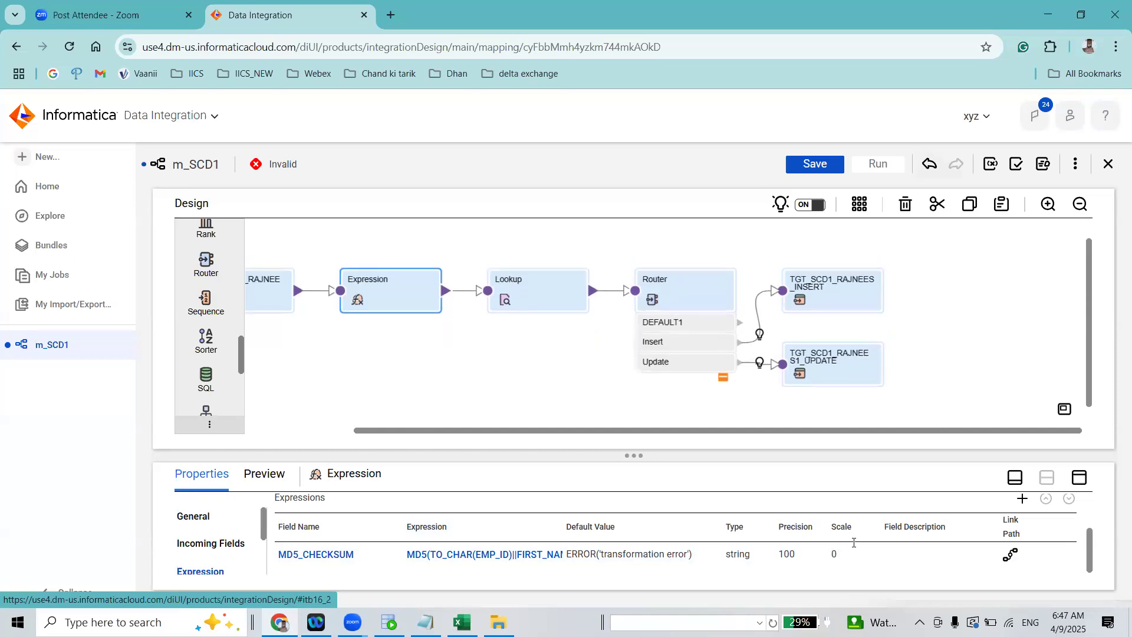
{"action": "left_click_drag", "start_coordinate": [746, 450], "coordinate": [753, 425]}
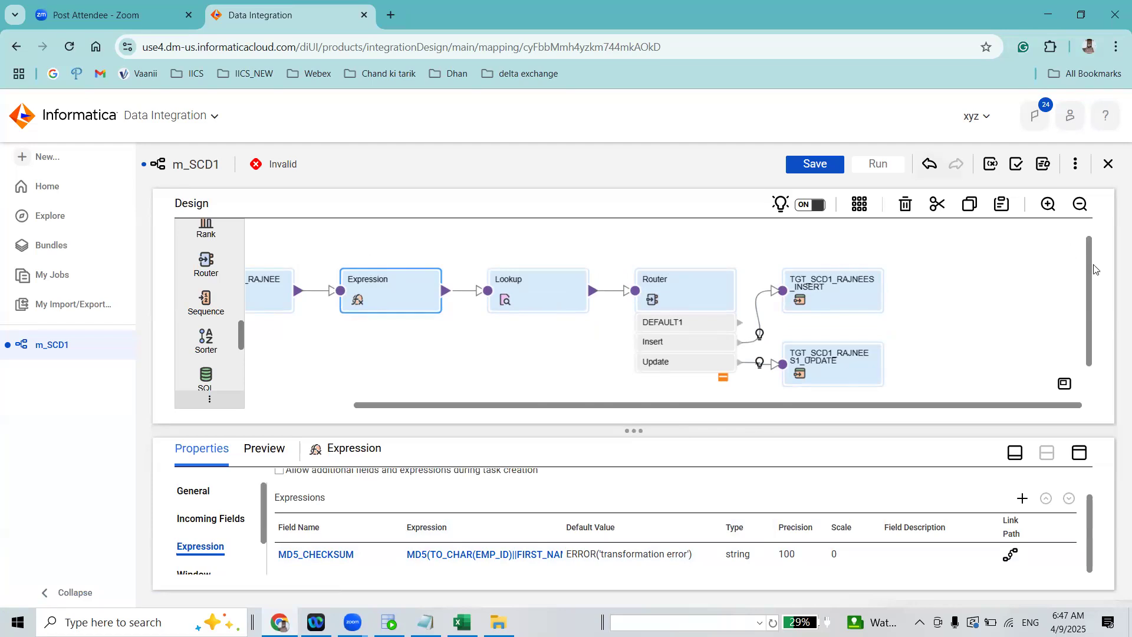
{"action": "scroll", "coordinate": [1087, 265], "scroll_direction": "down", "scroll_amount": 1}
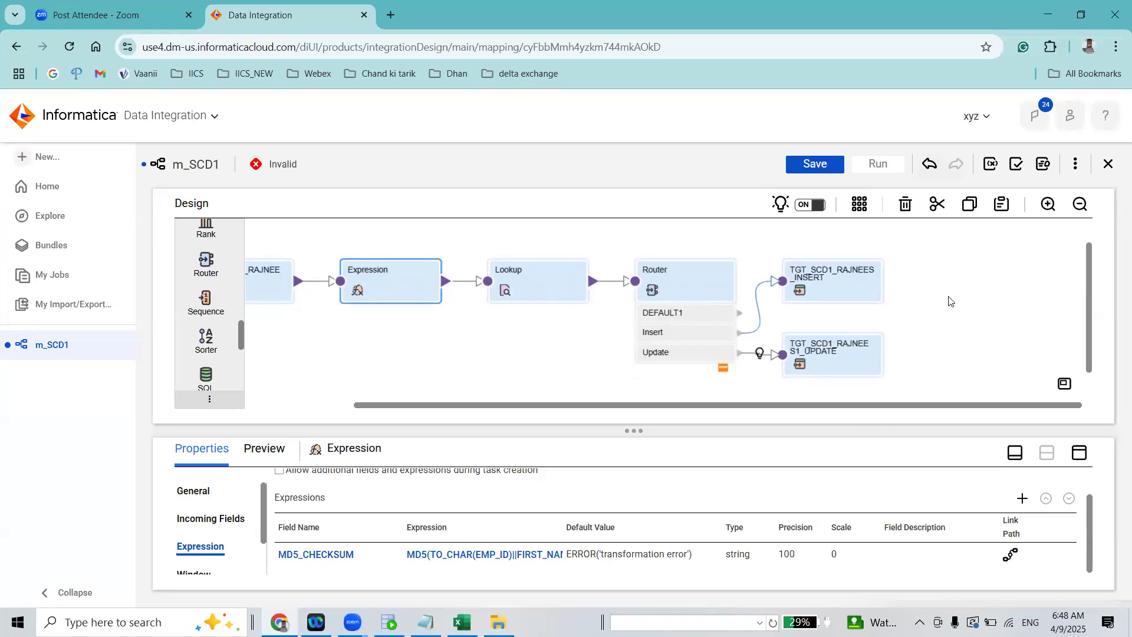
Open the TGT_SCD1_RAJNEES_INSERT target and review its incoming fields, target settings with the Insert operation, and target fields
{"action": "scroll", "coordinate": [1099, 319], "scroll_direction": "down", "scroll_amount": 1}
{"action": "left_click", "coordinate": [831, 274]}
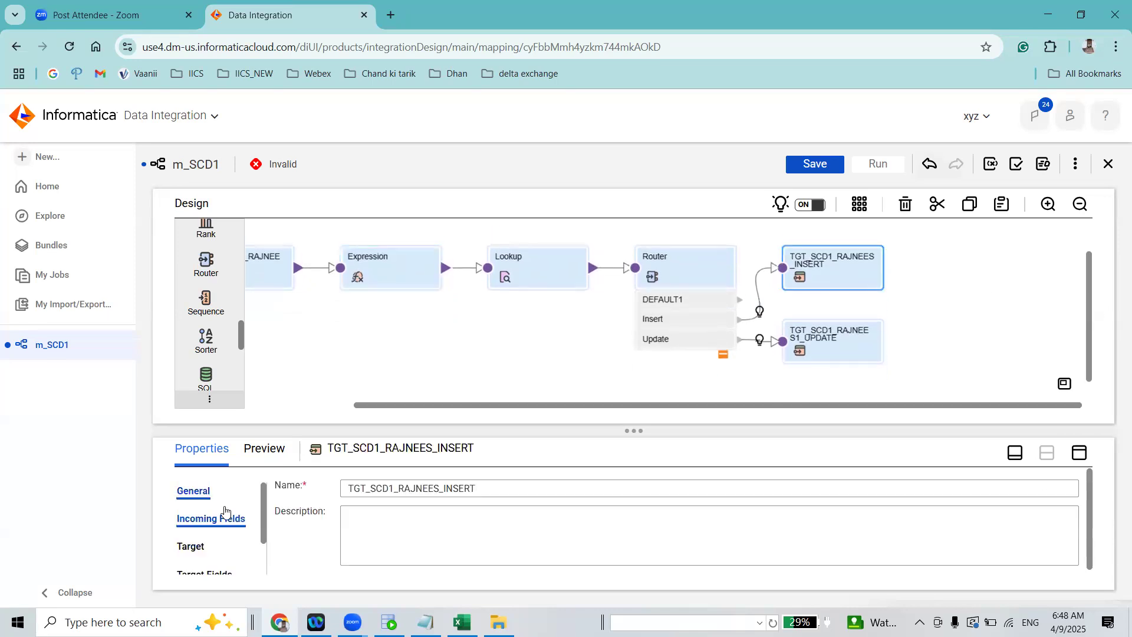
{"action": "left_click", "coordinate": [210, 518]}
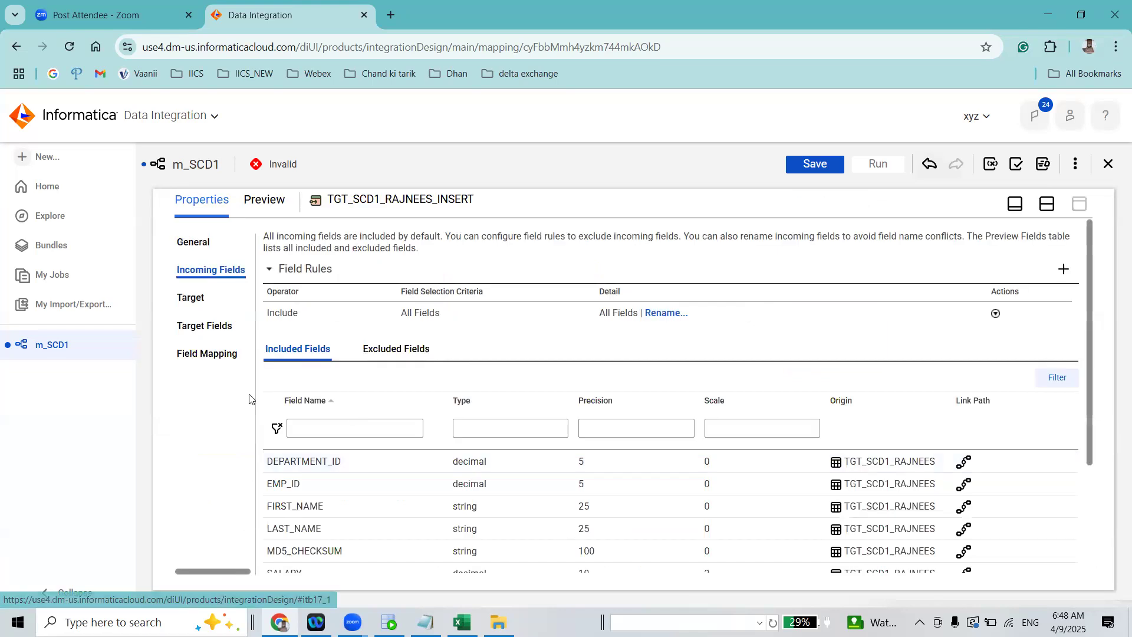
{"action": "left_click", "coordinate": [215, 301]}
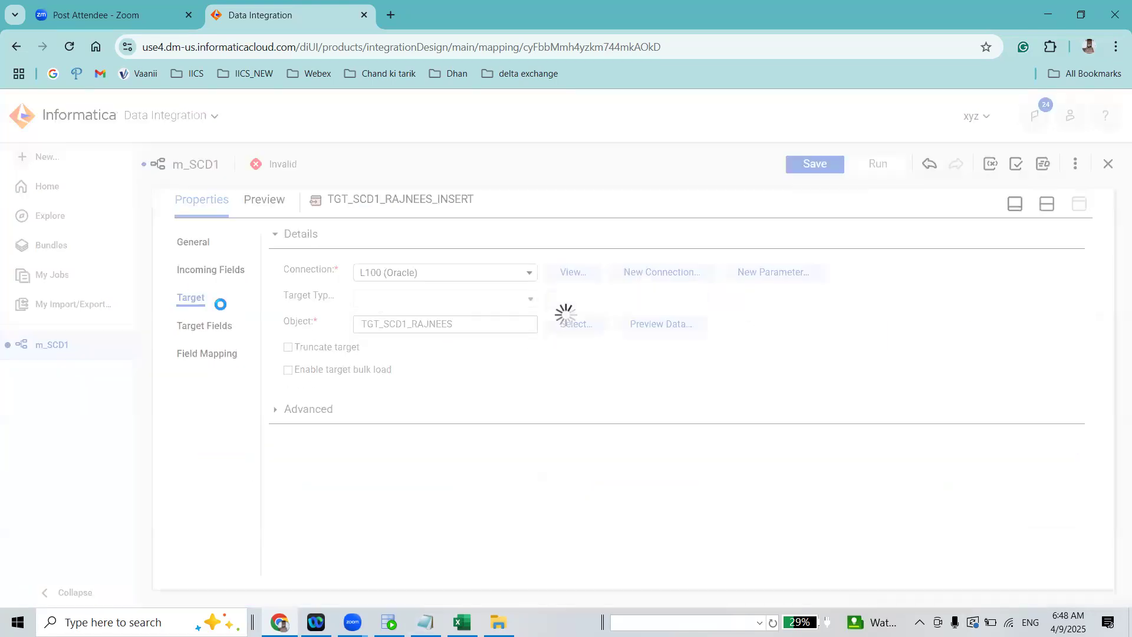
{"action": "left_click", "coordinate": [289, 374]}
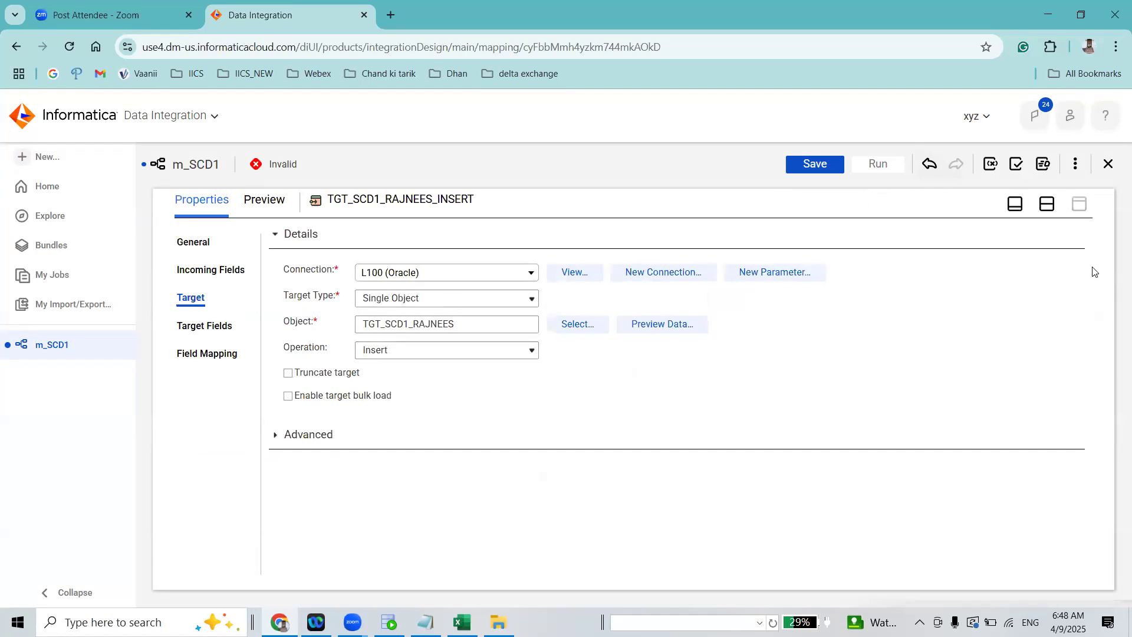
{"action": "left_click", "coordinate": [204, 326]}
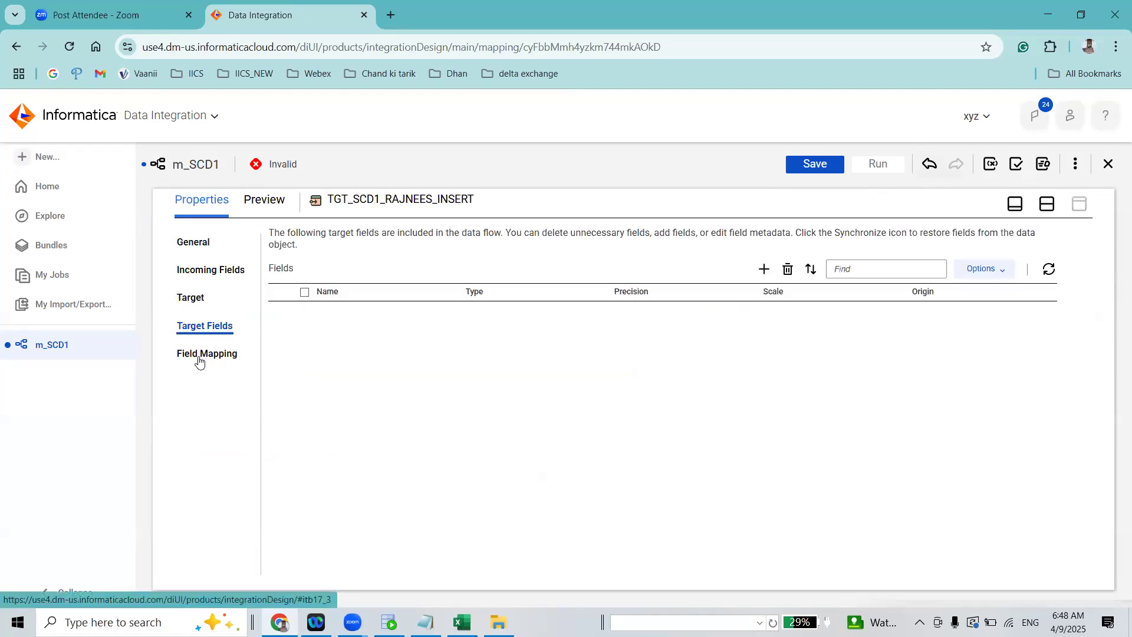
Map src_MD5_CHECKSUM, src_EMP_ID, src_FIRST_NAME, src_LAST_NAME, src_SALARY and src_DEPARTMENT_ID to their matching fields in TGT_SCD1_RAJNEES_INSERT and save the mapping
{"action": "left_click", "coordinate": [204, 354]}
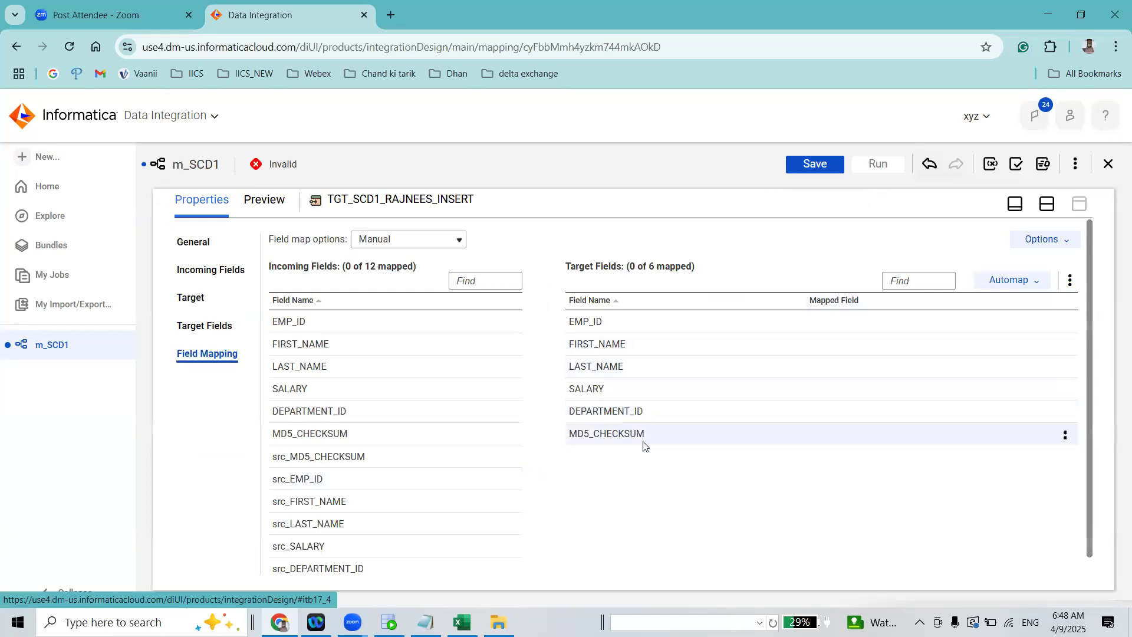
{"action": "scroll", "coordinate": [1088, 445], "scroll_direction": "down", "scroll_amount": 1}
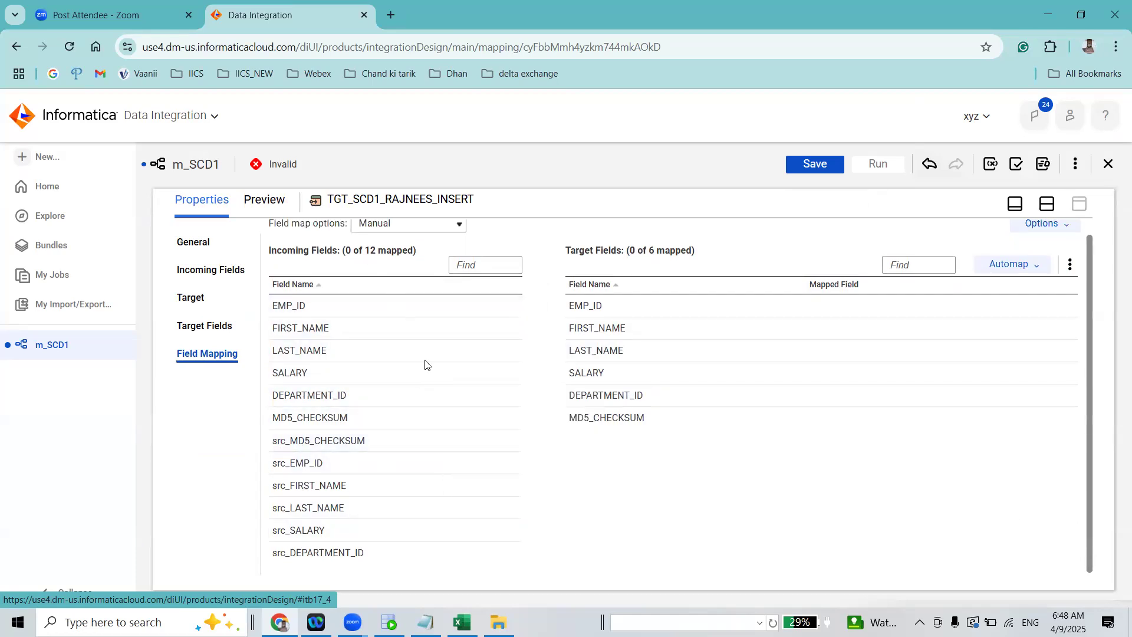
{"action": "left_click_drag", "start_coordinate": [658, 420], "coordinate": [653, 417]}
{"action": "left_click_drag", "start_coordinate": [341, 463], "coordinate": [620, 309]}
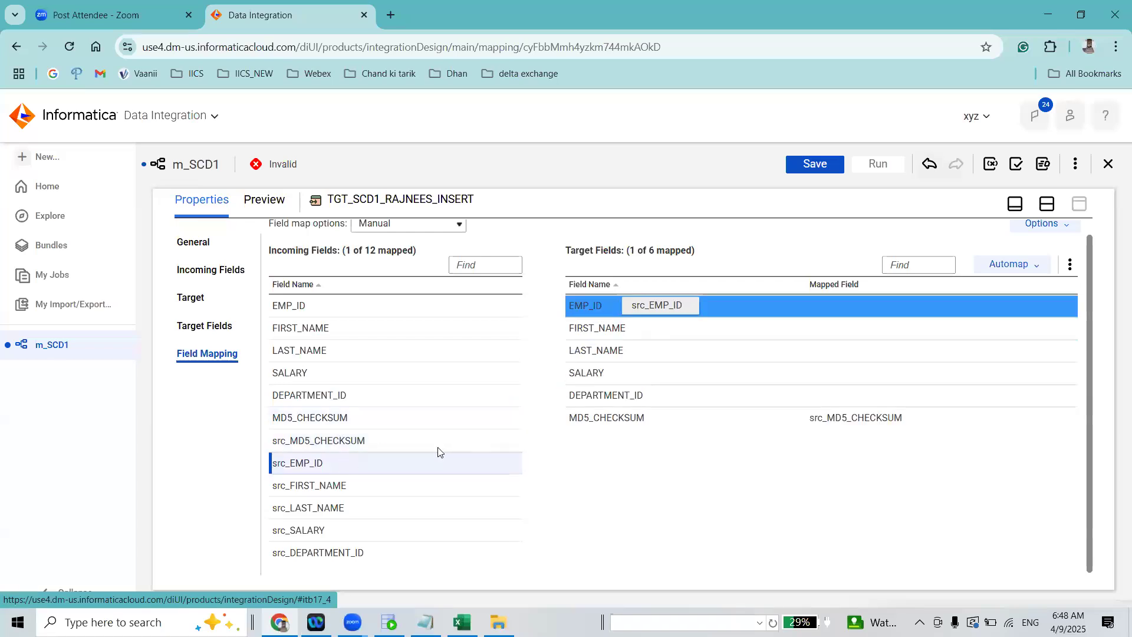
{"action": "left_click_drag", "start_coordinate": [384, 487], "coordinate": [634, 409]}
{"action": "left_click_drag", "start_coordinate": [387, 507], "coordinate": [738, 348]}
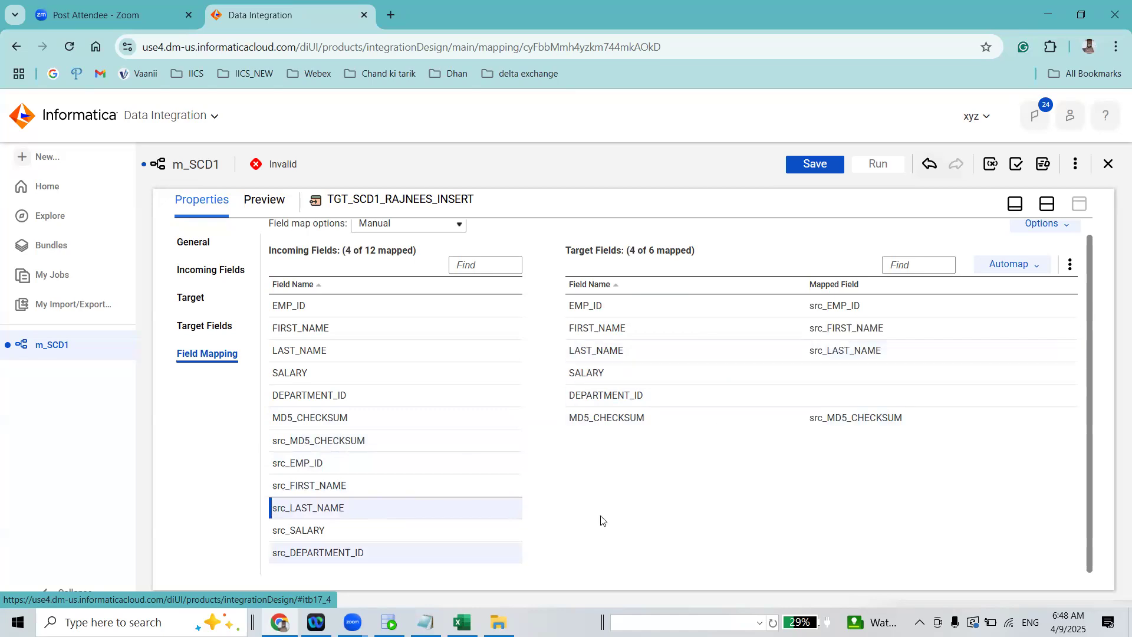
{"action": "left_click_drag", "start_coordinate": [354, 530], "coordinate": [838, 374]}
{"action": "left_click_drag", "start_coordinate": [330, 552], "coordinate": [811, 404]}
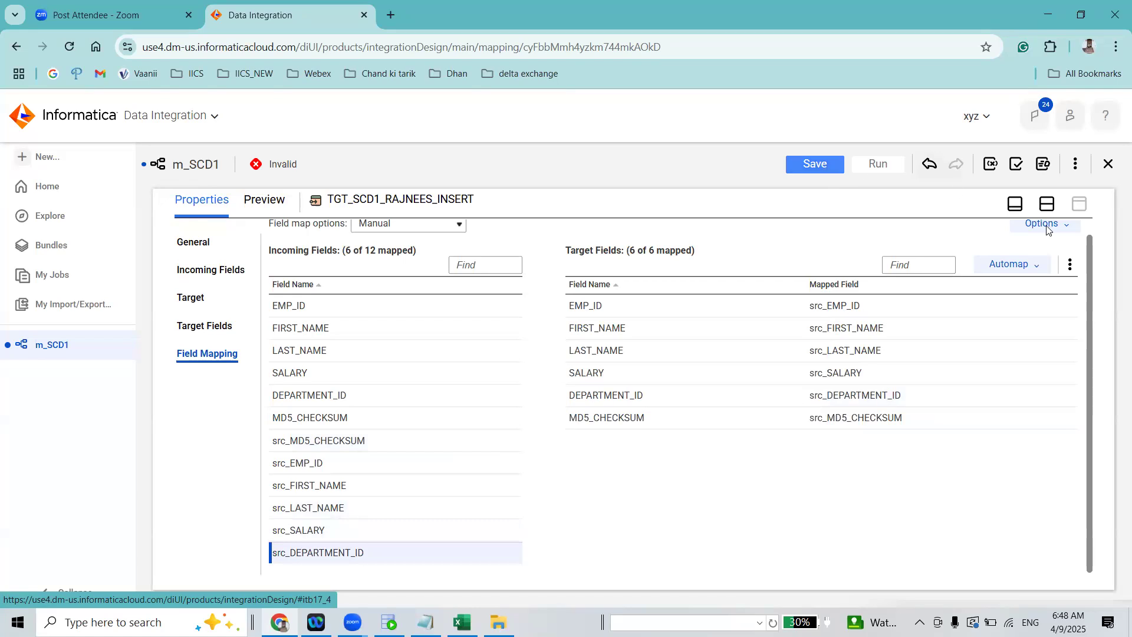
Open the target settings of TGT_SCD1_RAJNEES1_UPDATE and set its operation to Data Driven
{"action": "left_click", "coordinate": [1050, 201]}
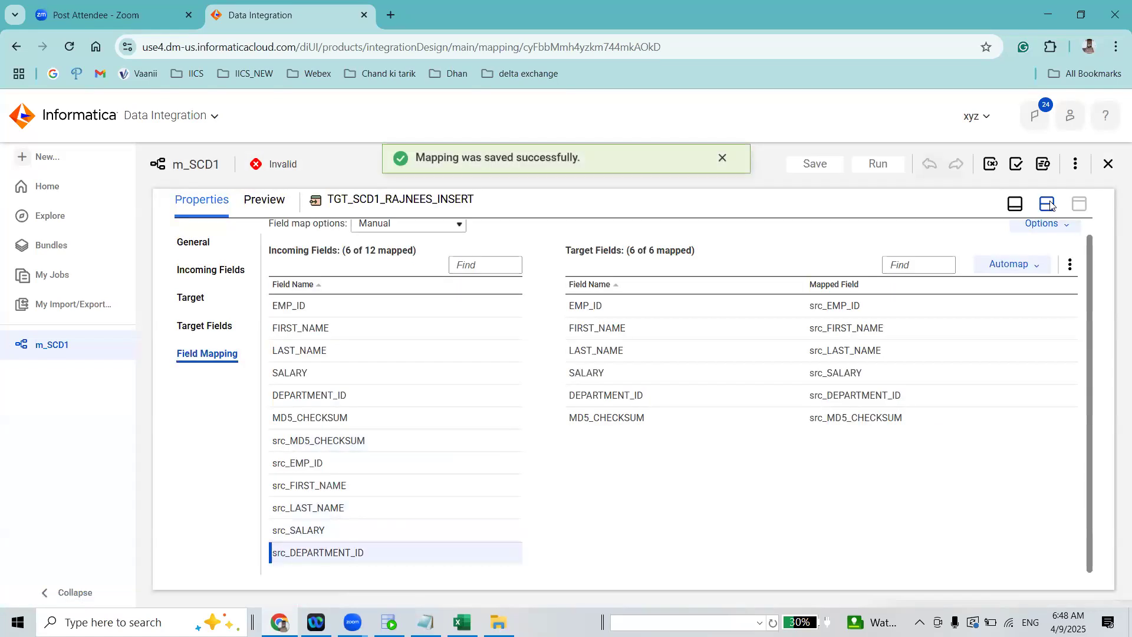
{"action": "left_click", "coordinate": [847, 347]}
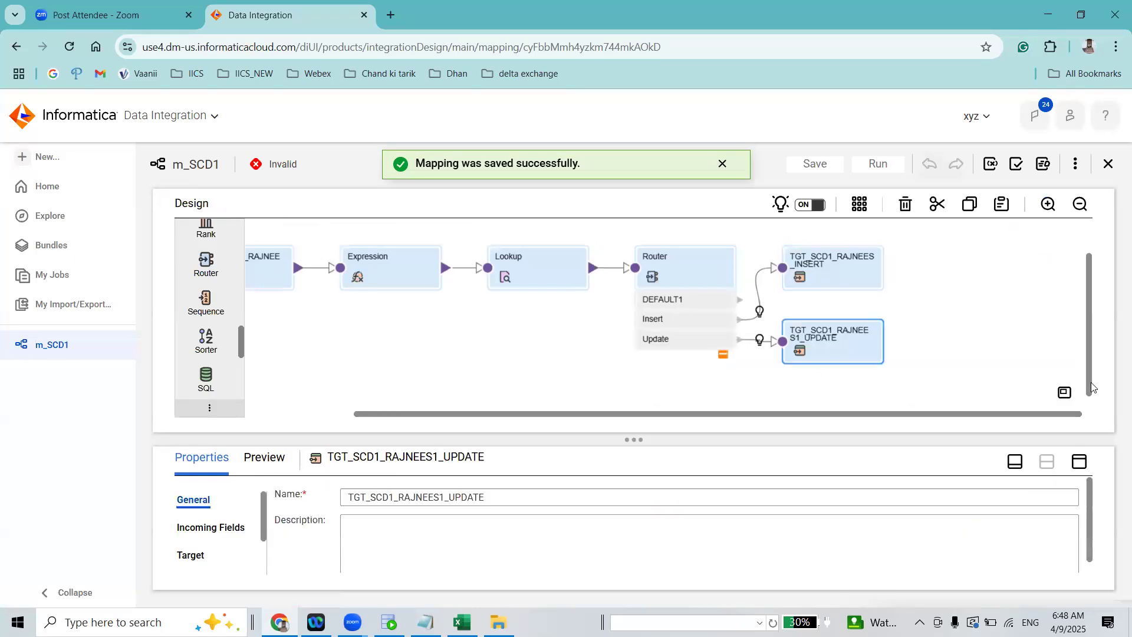
{"action": "left_click", "coordinate": [1081, 462]}
{"action": "left_click", "coordinate": [192, 298]}
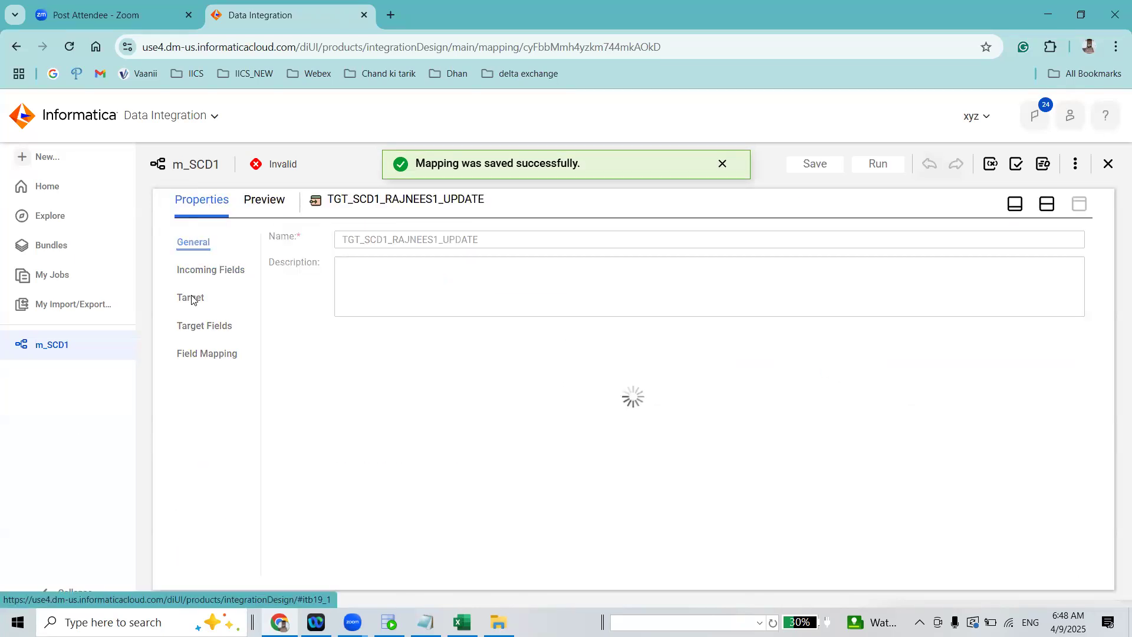
{"action": "left_click", "coordinate": [190, 301]}
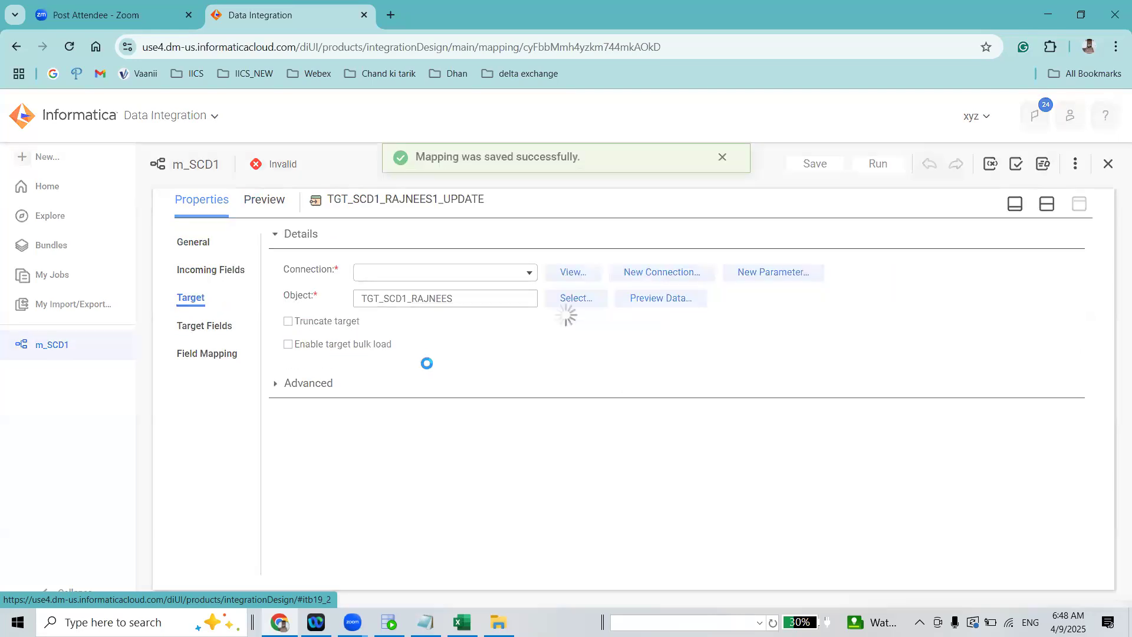
{"action": "left_click", "coordinate": [381, 354]}
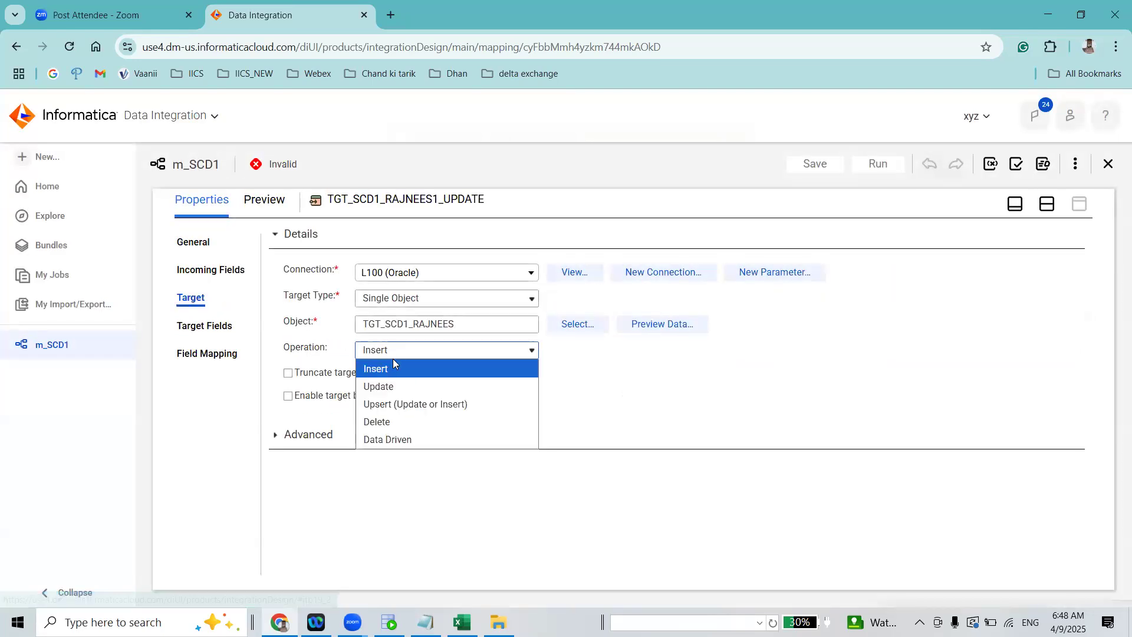
{"action": "left_click", "coordinate": [412, 437]}
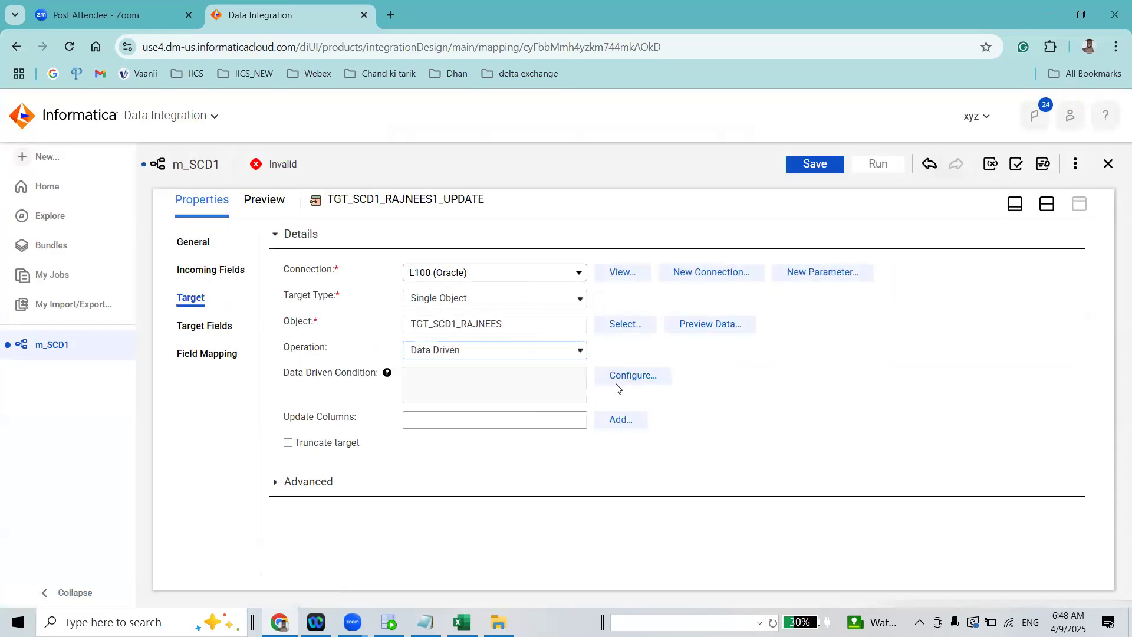
Enter the Data Driven Update constant, DD_UPDATE, as the data driven condition and validate the expression
{"action": "left_click", "coordinate": [638, 375]}
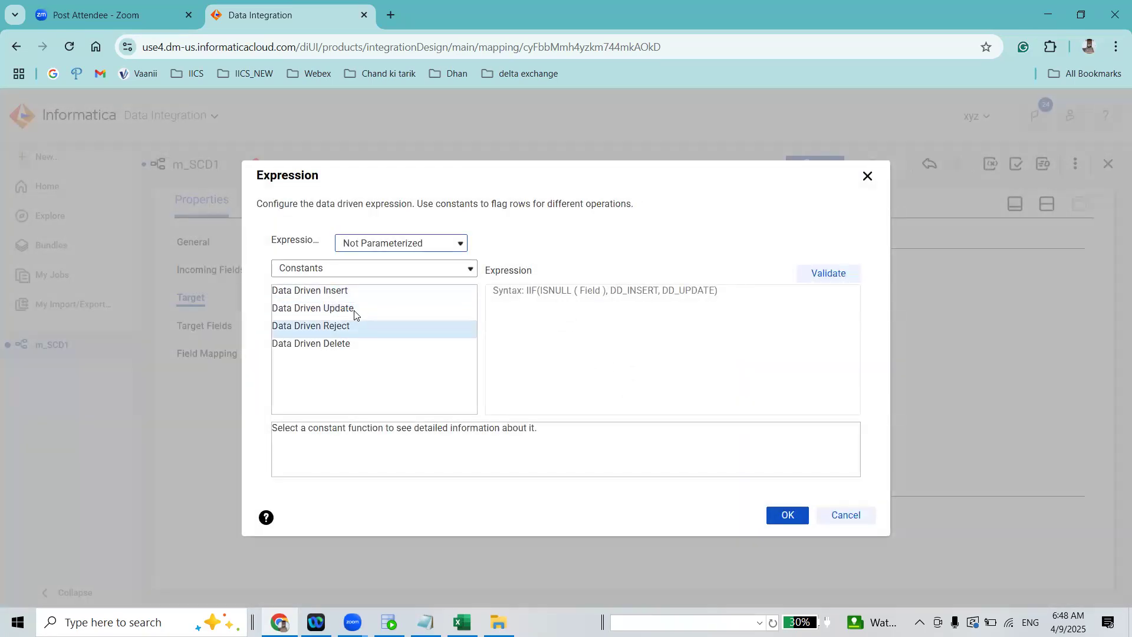
{"action": "double_click", "coordinate": [346, 308]}
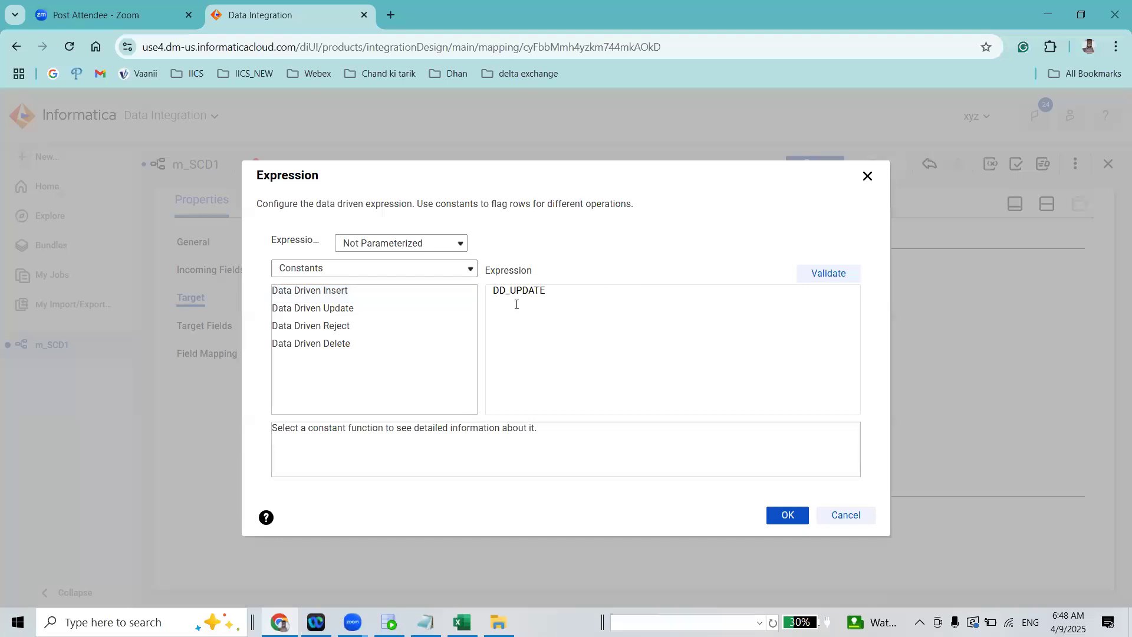
{"action": "left_click", "coordinate": [828, 273]}
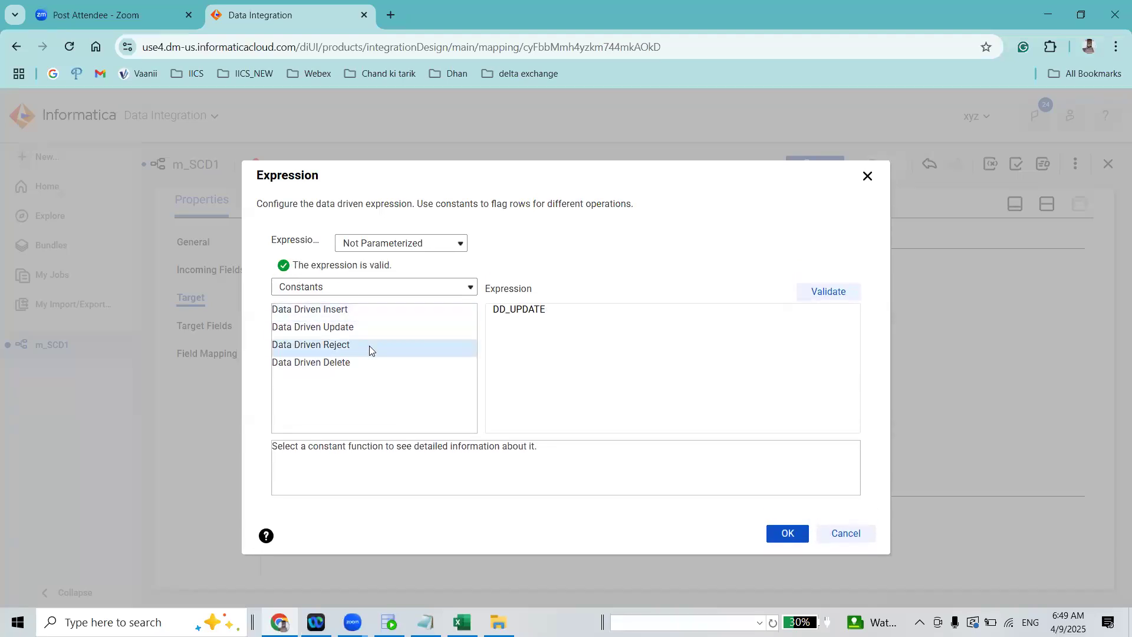
Try the condition DD_UPDATE OR DD_INSERT, validate it, and remove the OR DD_INSERT part
{"action": "left_click", "coordinate": [617, 310]}
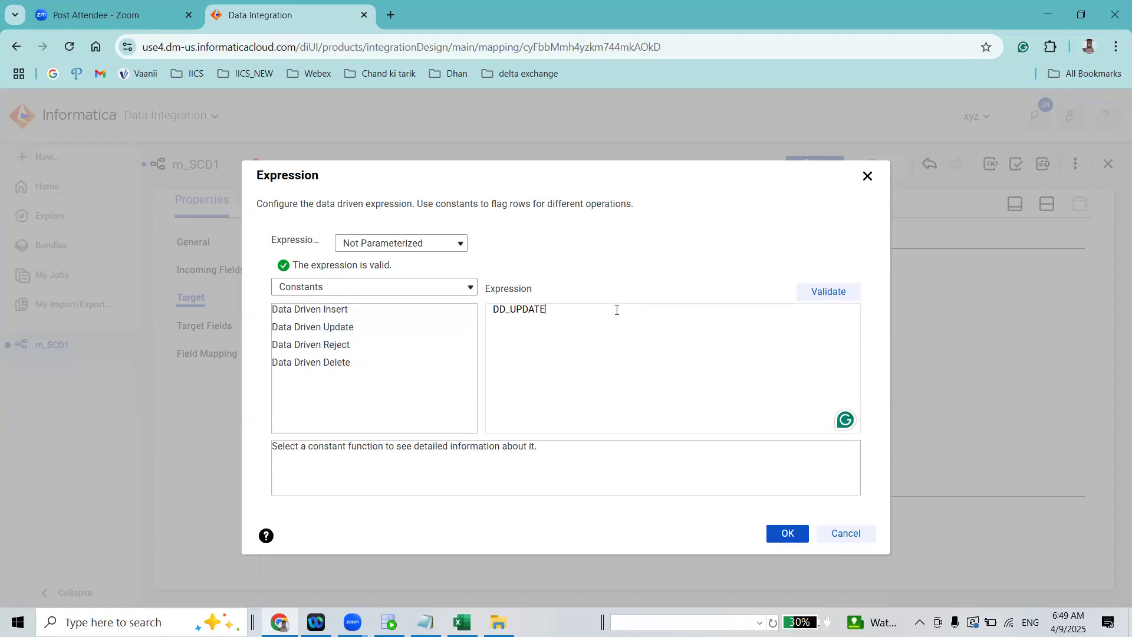
{"action": "type", "text": "OR"}
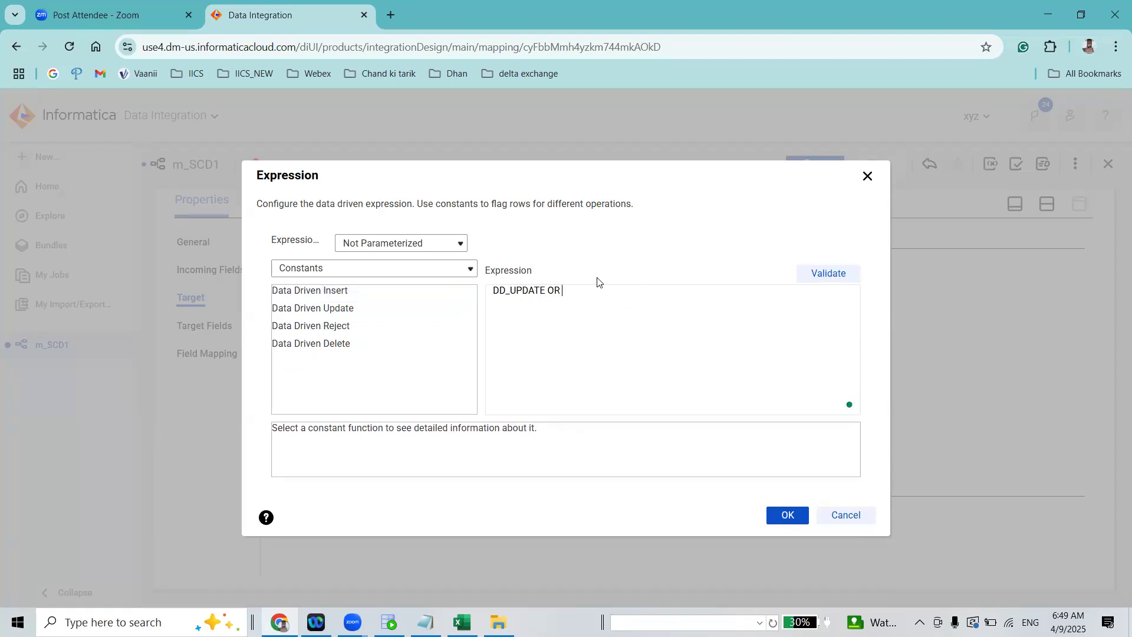
{"action": "left_click", "coordinate": [331, 291]}
{"action": "left_click", "coordinate": [828, 275]}
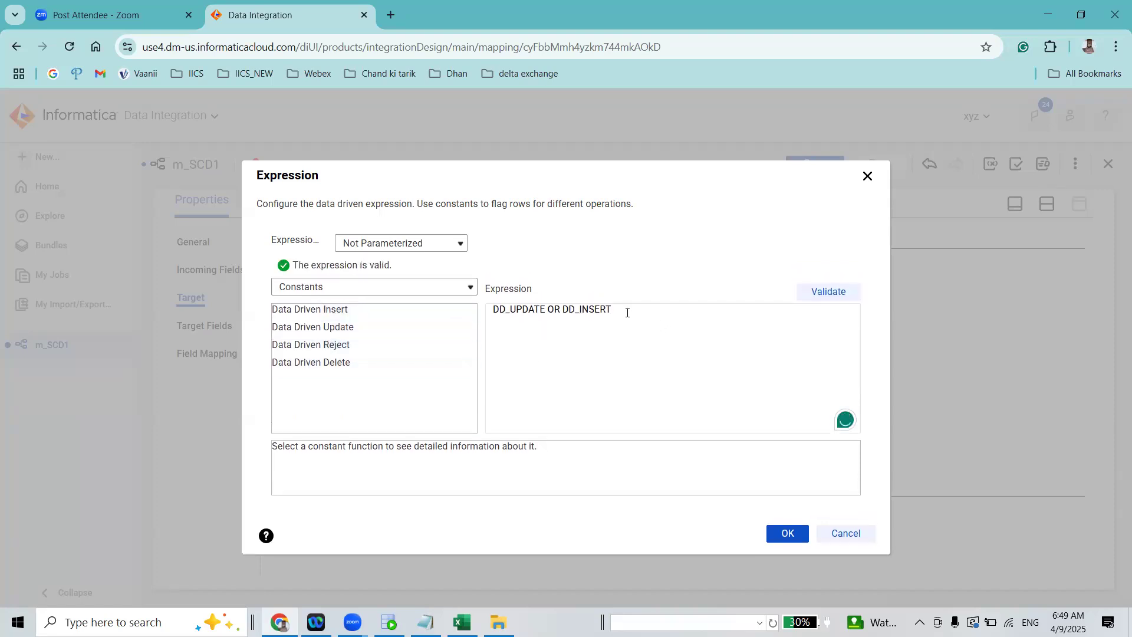
{"action": "left_click_drag", "start_coordinate": [627, 312], "coordinate": [547, 311]}
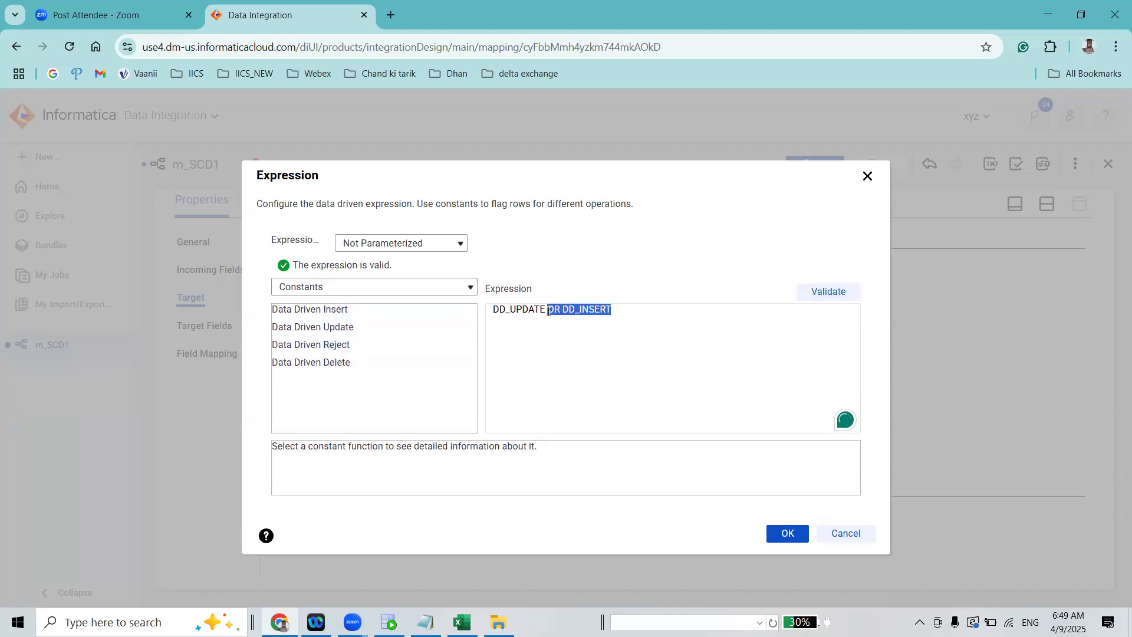
{"action": "key", "text": "BackSpace"}
Accept the DD_UPDATE condition for the update target and save the mapping
{"action": "left_click", "coordinate": [789, 529]}
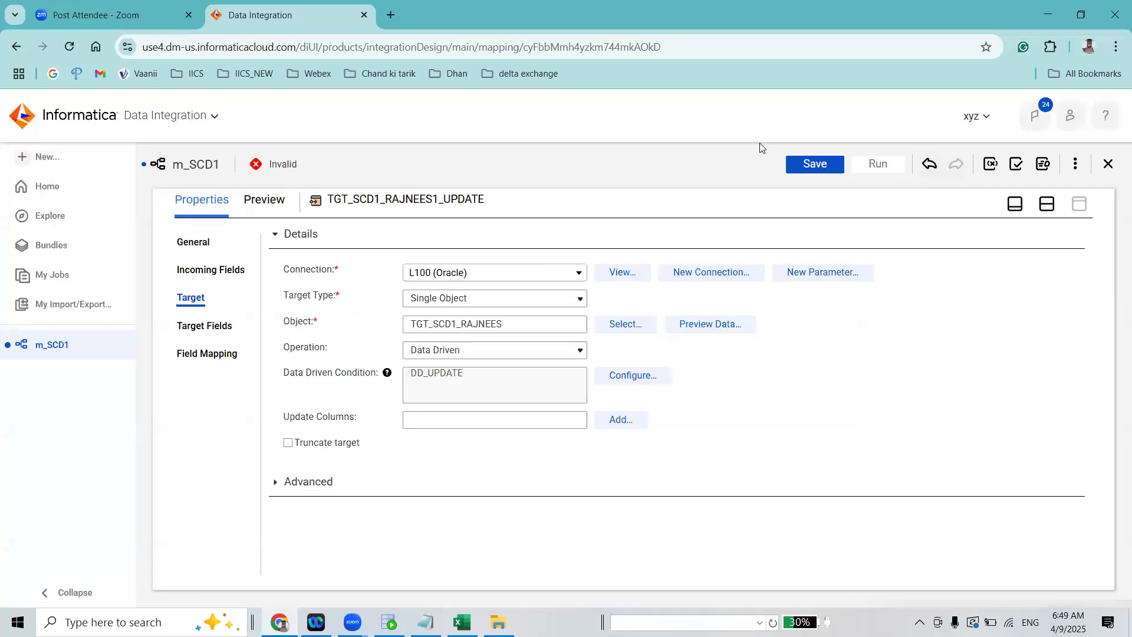
{"action": "left_click", "coordinate": [811, 167]}
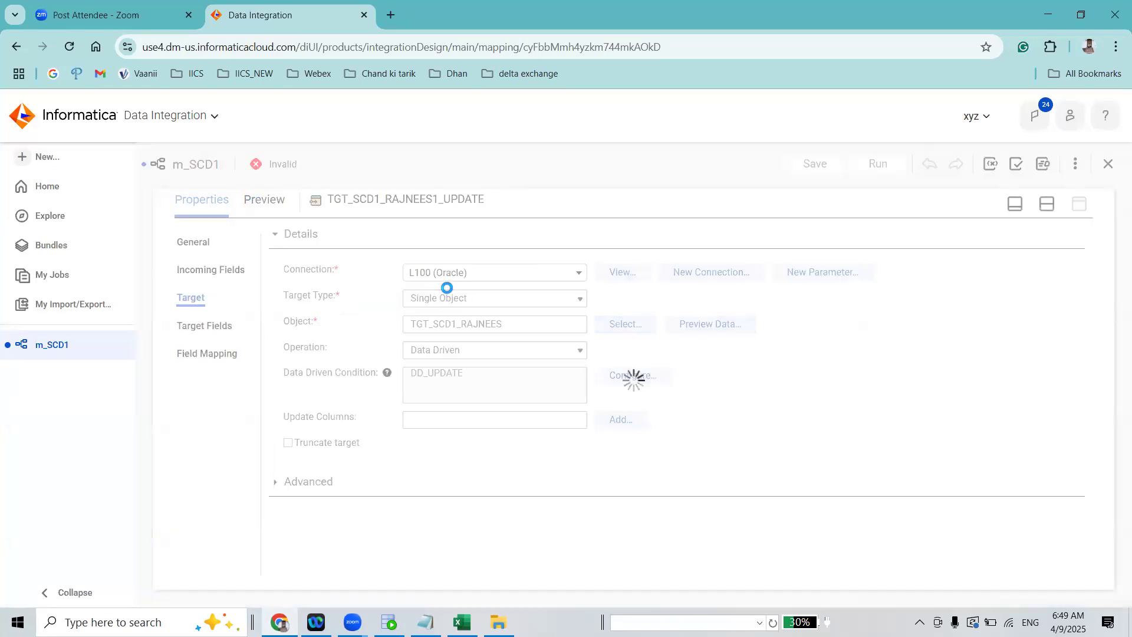
Map the src_ employee ID, first name, last name, salary, department ID and MD5 checksum fields to TGT_SCD1_RAJNEES1_UPDATE's matching fields and save the mapping
{"action": "left_click", "coordinate": [223, 355]}
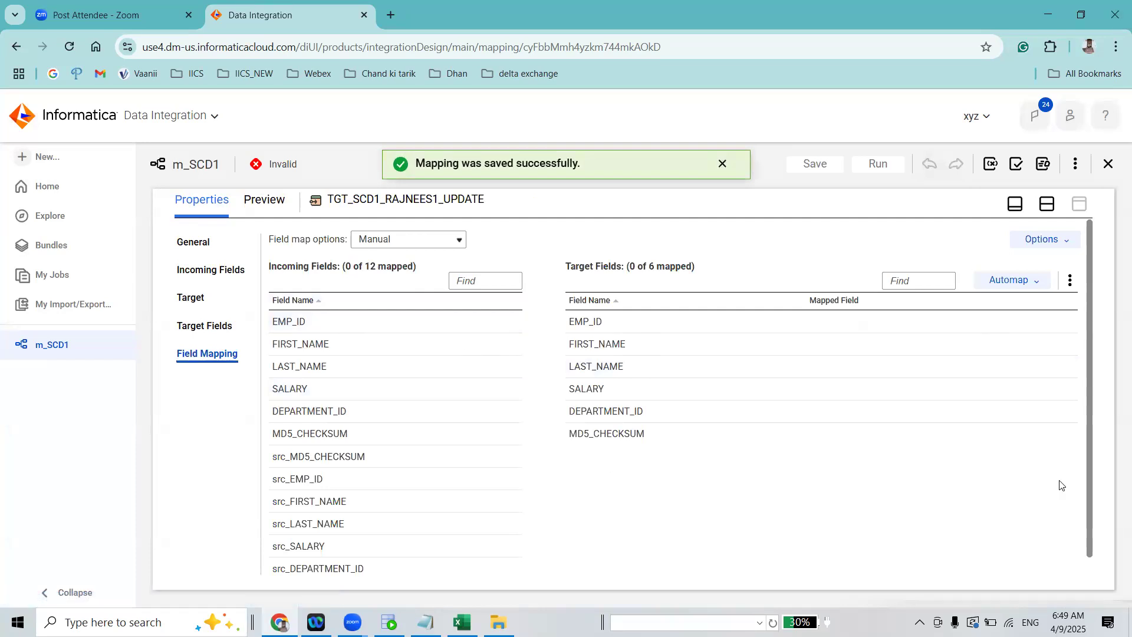
{"action": "scroll", "coordinate": [661, 523], "scroll_direction": "down", "scroll_amount": 1}
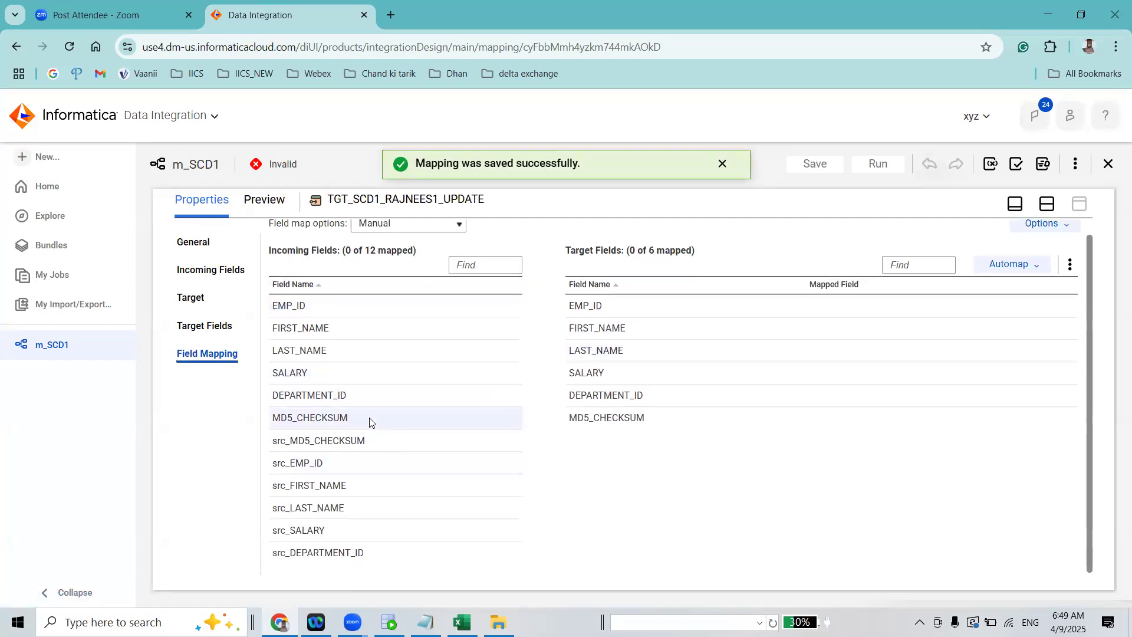
{"action": "left_click_drag", "start_coordinate": [371, 462], "coordinate": [651, 308]}
{"action": "left_click_drag", "start_coordinate": [404, 492], "coordinate": [649, 331]}
{"action": "left_click_drag", "start_coordinate": [373, 508], "coordinate": [713, 348]}
{"action": "left_click_drag", "start_coordinate": [363, 530], "coordinate": [740, 372]}
{"action": "left_click_drag", "start_coordinate": [318, 552], "coordinate": [705, 393]}
{"action": "left_click_drag", "start_coordinate": [371, 442], "coordinate": [800, 417]}
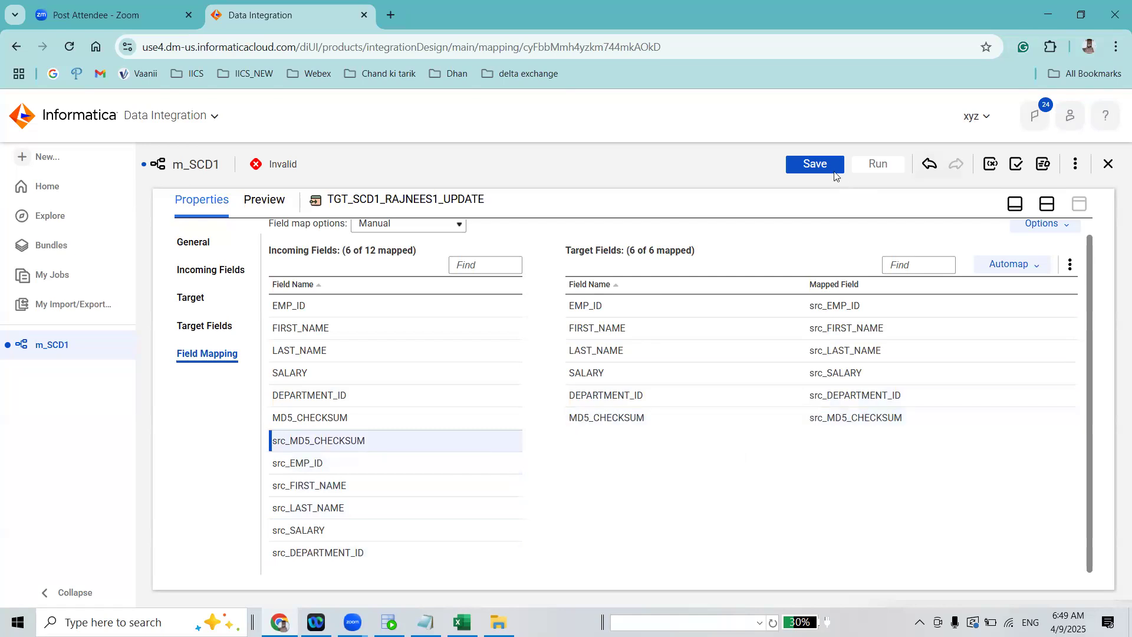
{"action": "left_click", "coordinate": [814, 164]}
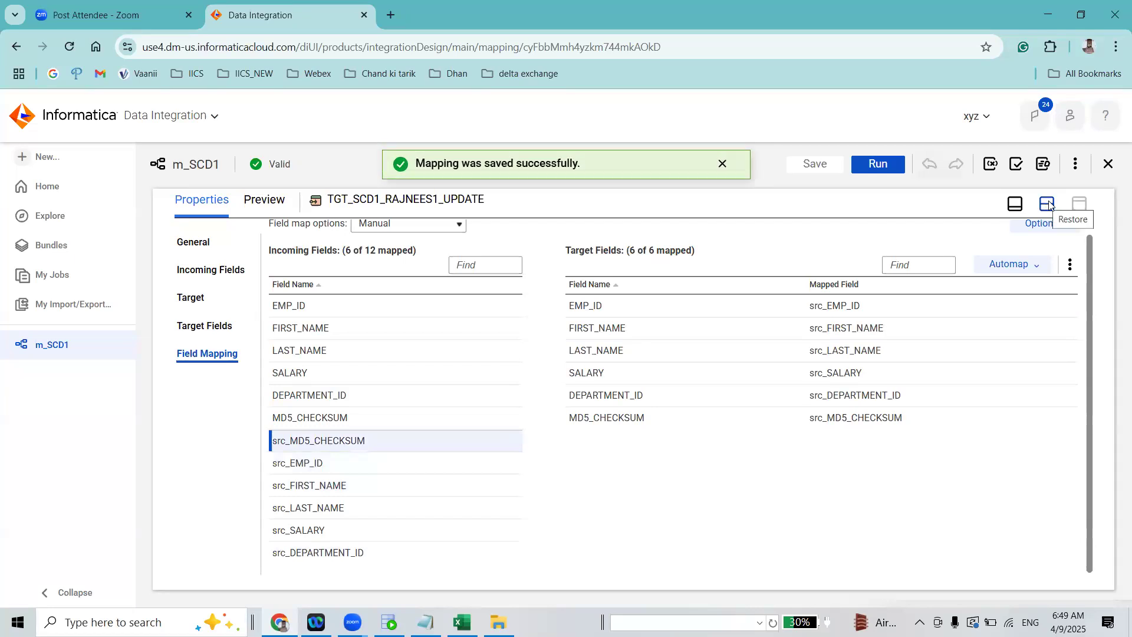
Examine the Target settings of TGT_SCD1_RAJNEES_INSERT and TGT_SCD1_RAJNEES1_UPDATE
{"action": "left_click", "coordinate": [1046, 204]}
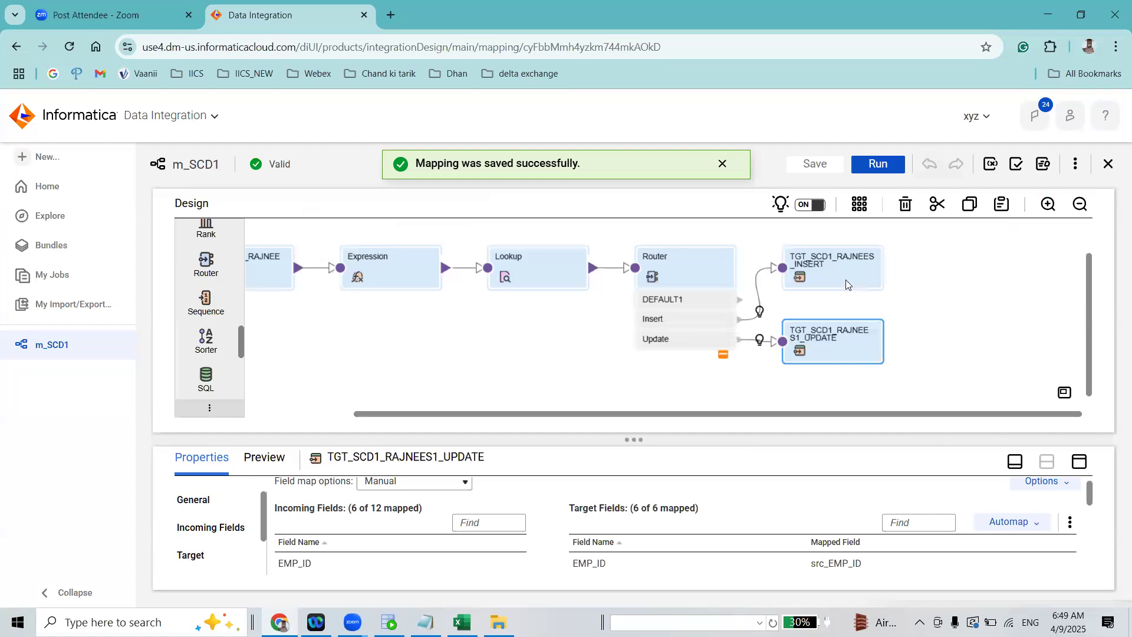
{"action": "left_click_drag", "start_coordinate": [493, 439], "coordinate": [493, 317]}
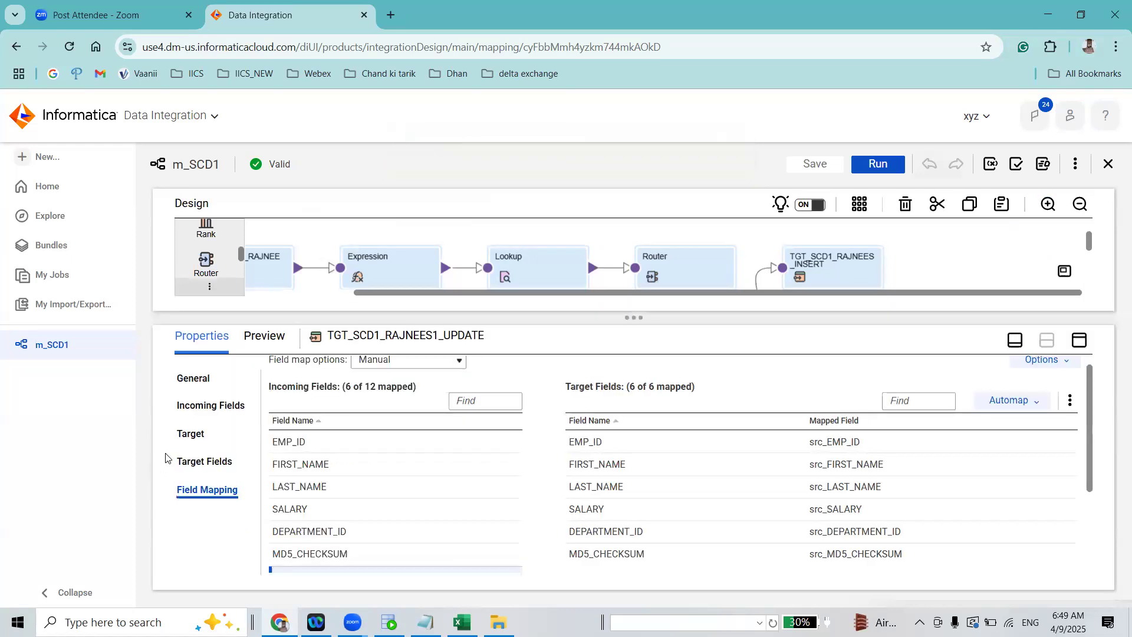
{"action": "left_click", "coordinate": [191, 434]}
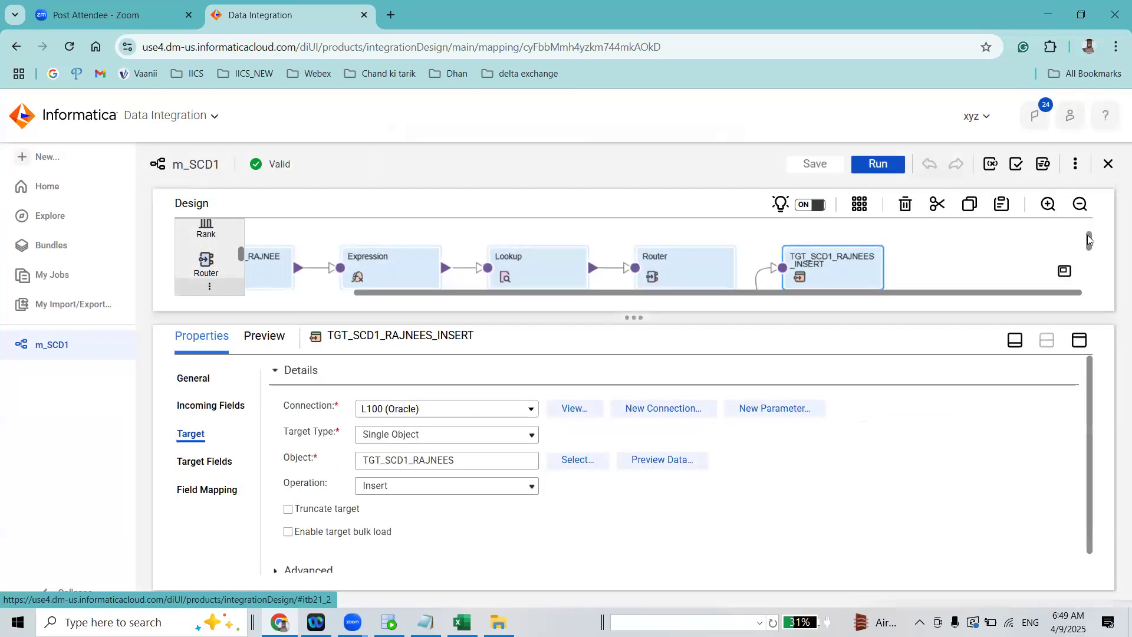
{"action": "scroll", "coordinate": [825, 262], "scroll_direction": "down", "scroll_amount": 3}
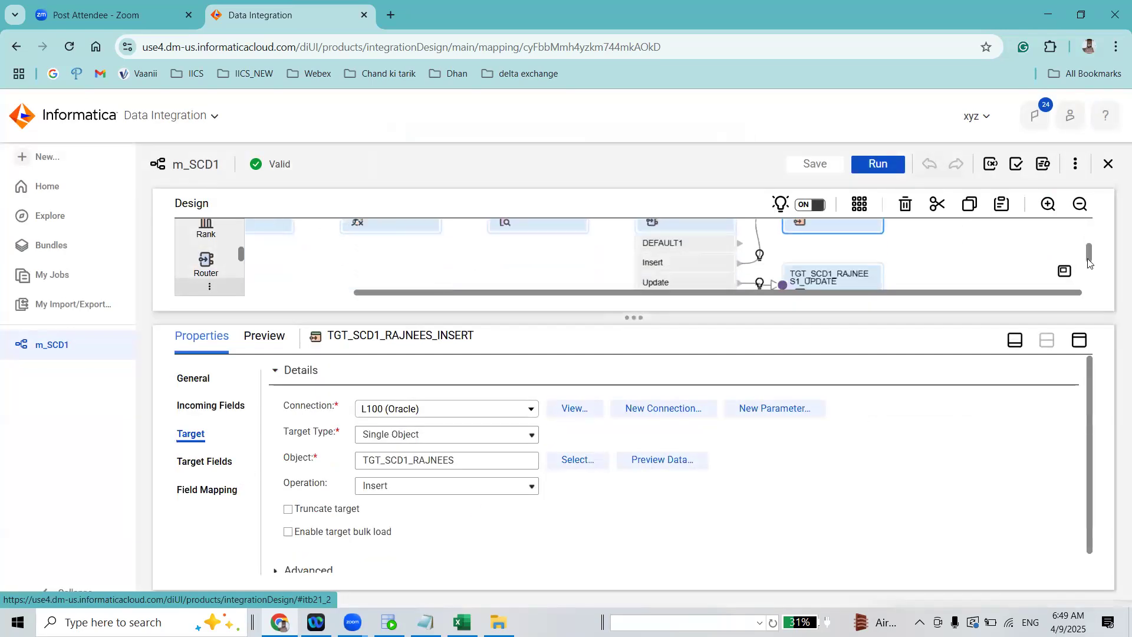
{"action": "left_click", "coordinate": [834, 270]}
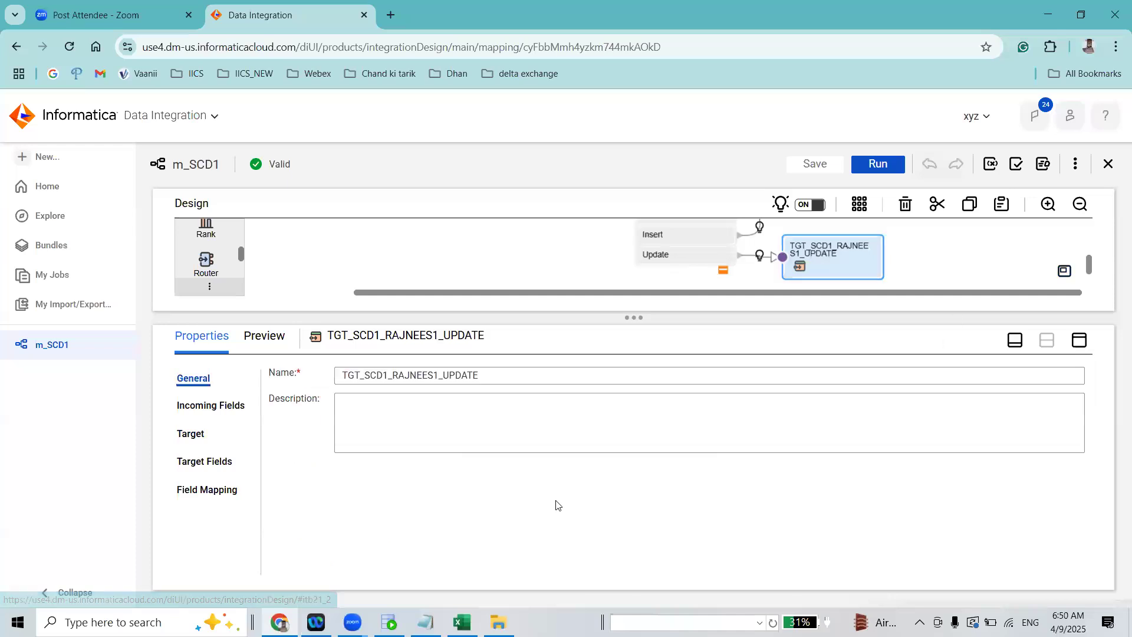
{"action": "left_click", "coordinate": [192, 434]}
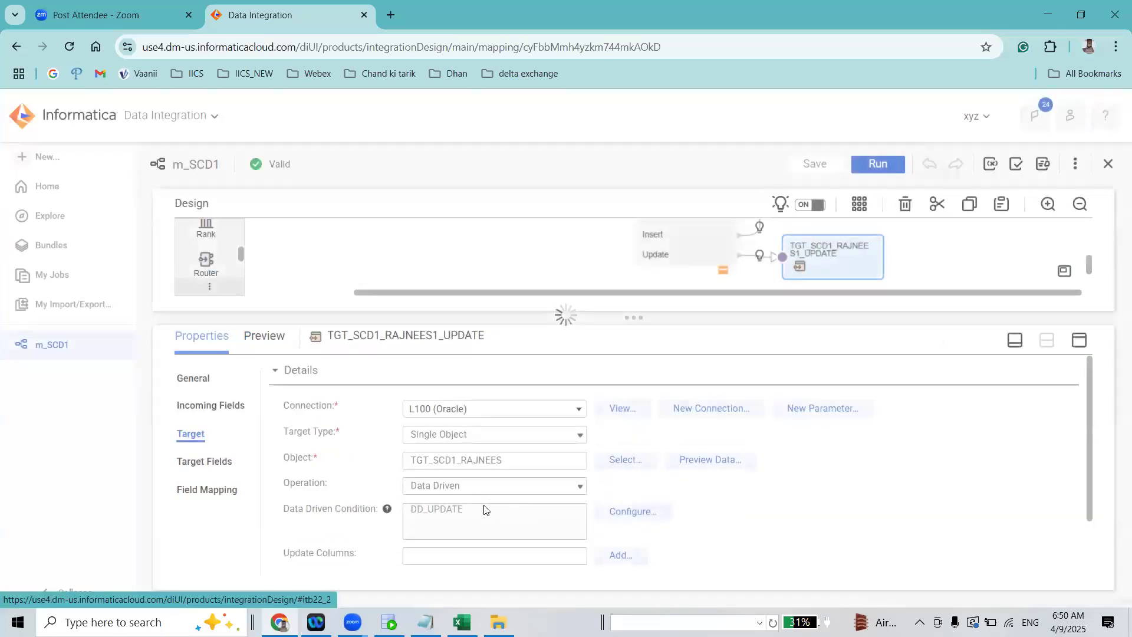
{"action": "left_click", "coordinate": [634, 512]}
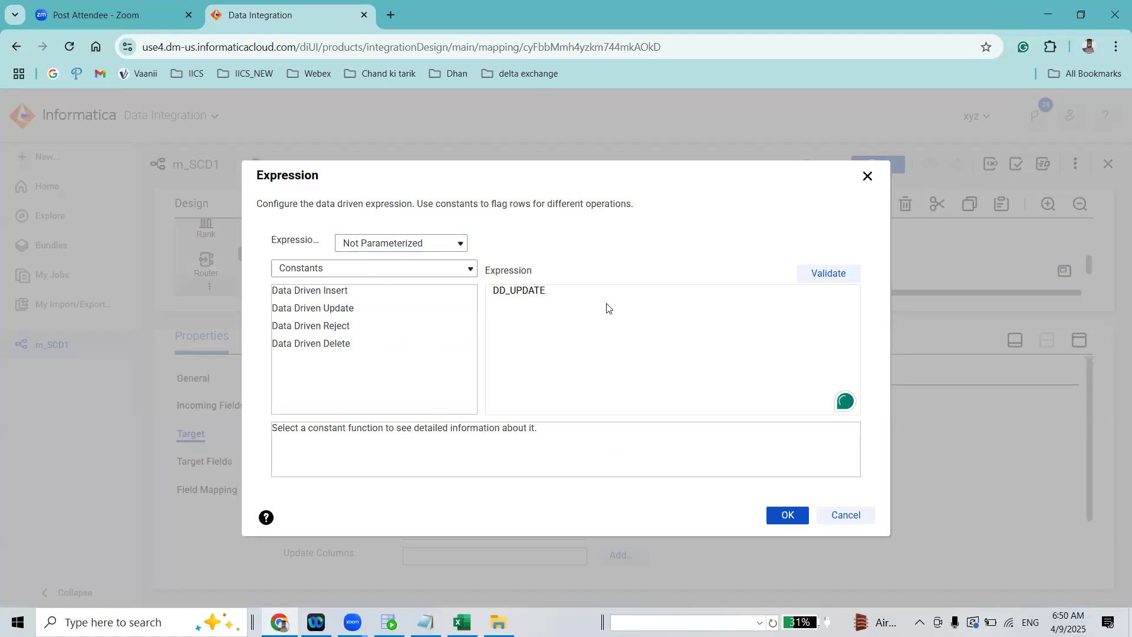
{"action": "type", "text": "OR"}
{"action": "left_click_drag", "start_coordinate": [573, 293], "coordinate": [549, 292]}
{"action": "key", "text": "BackSpace"}
{"action": "left_click", "coordinate": [867, 177]}
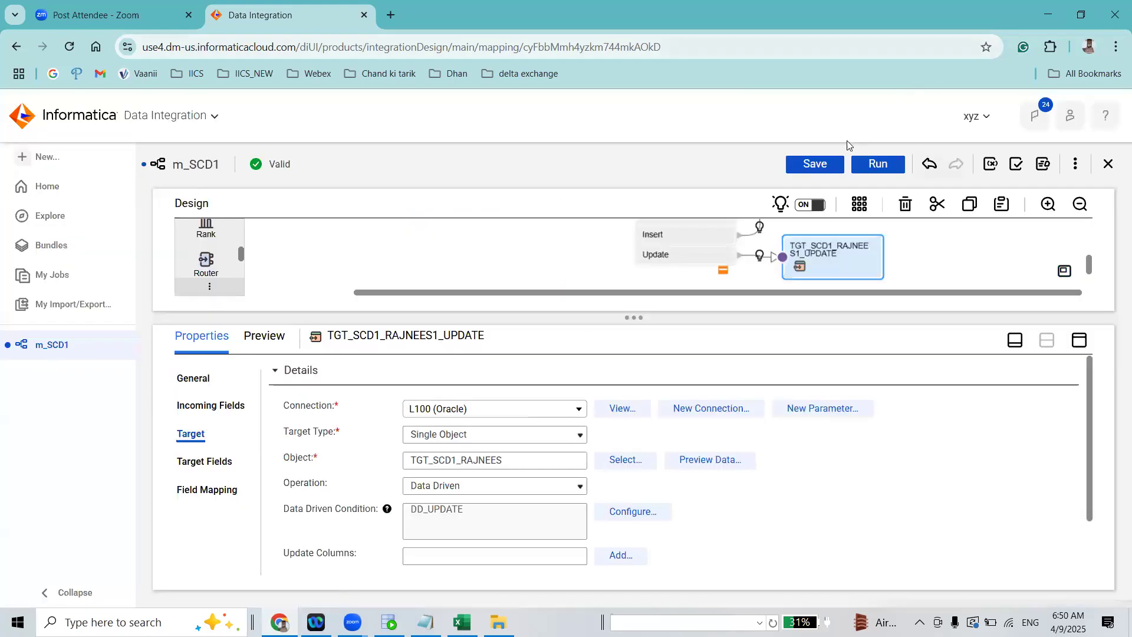
Save and run the m_SCD1 mapping, and refresh its job status in My Jobs
{"action": "left_click", "coordinate": [827, 164]}
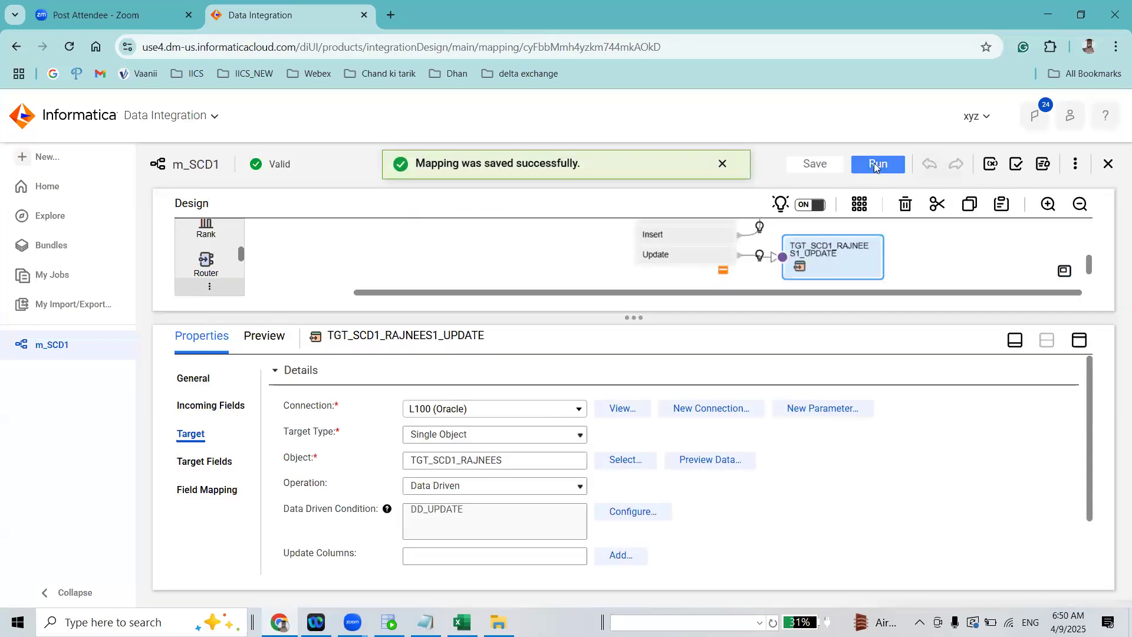
{"action": "left_click", "coordinate": [882, 166]}
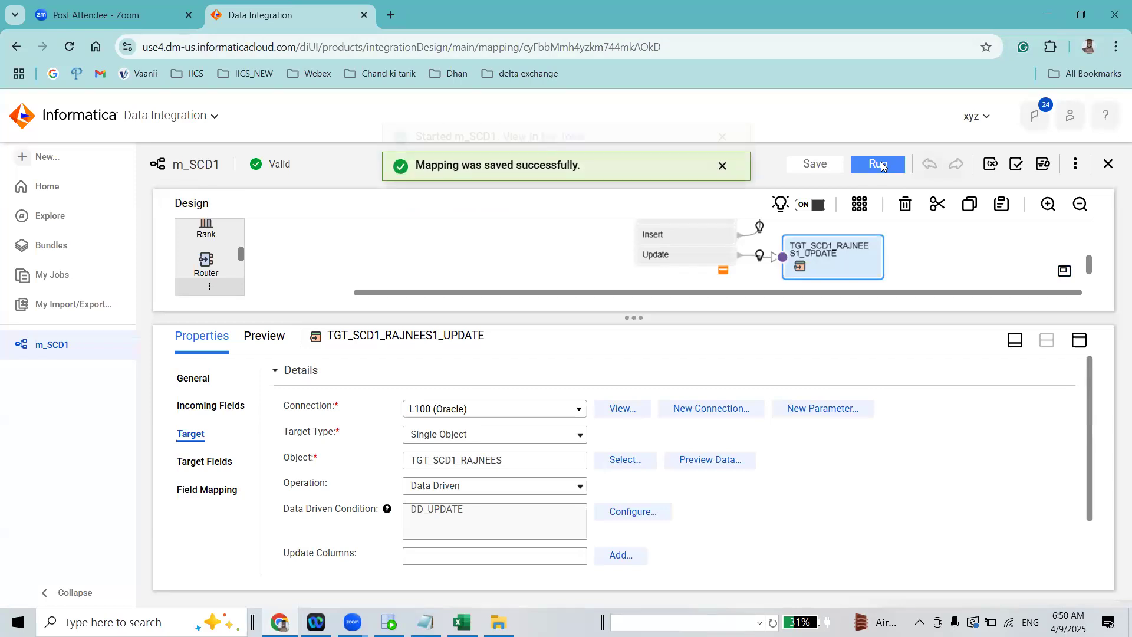
{"action": "left_click", "coordinate": [563, 164]}
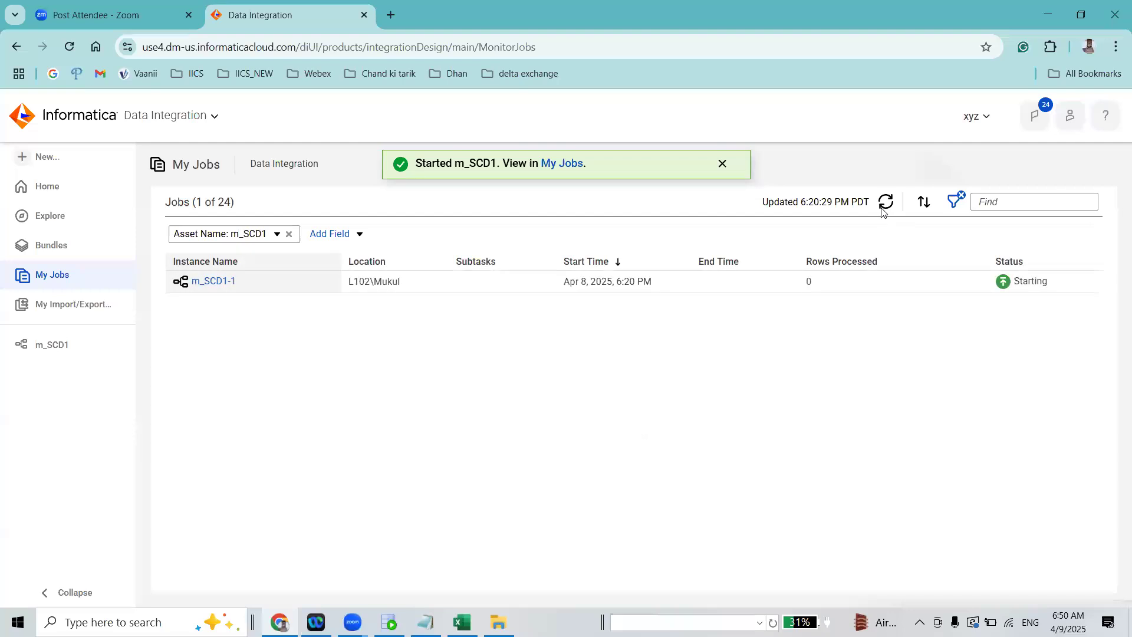
{"action": "left_click", "coordinate": [883, 204]}
{"action": "left_click", "coordinate": [884, 204]}
{"action": "left_click", "coordinate": [883, 205]}
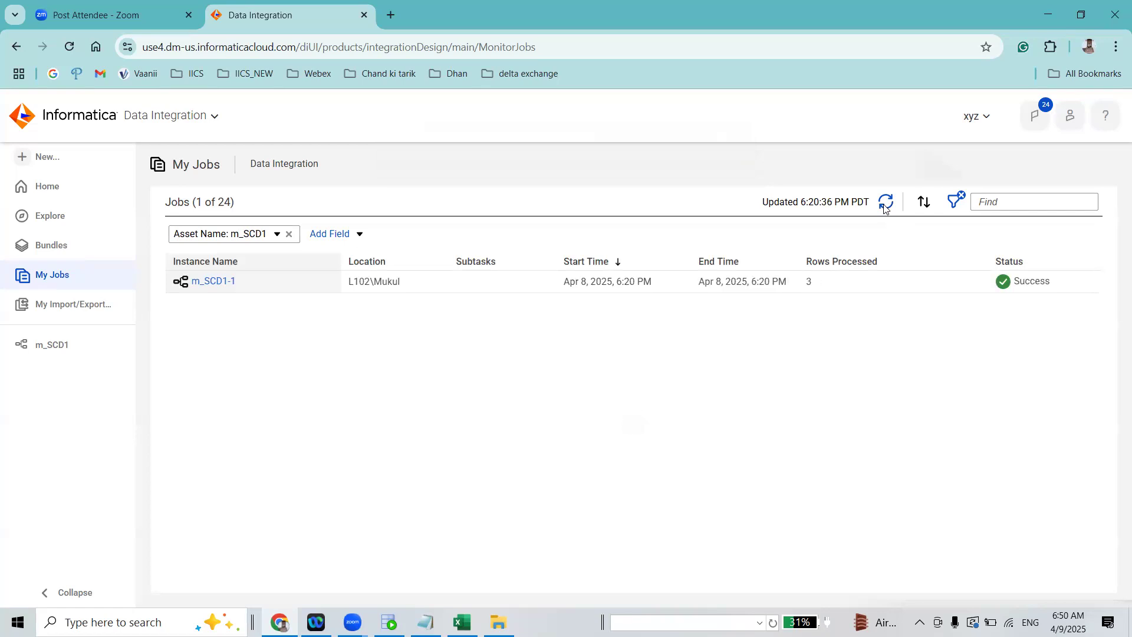
Open the m_SCD1-1 job details and examine the success rows of the source, insert target and update target
{"action": "left_click", "coordinate": [215, 281]}
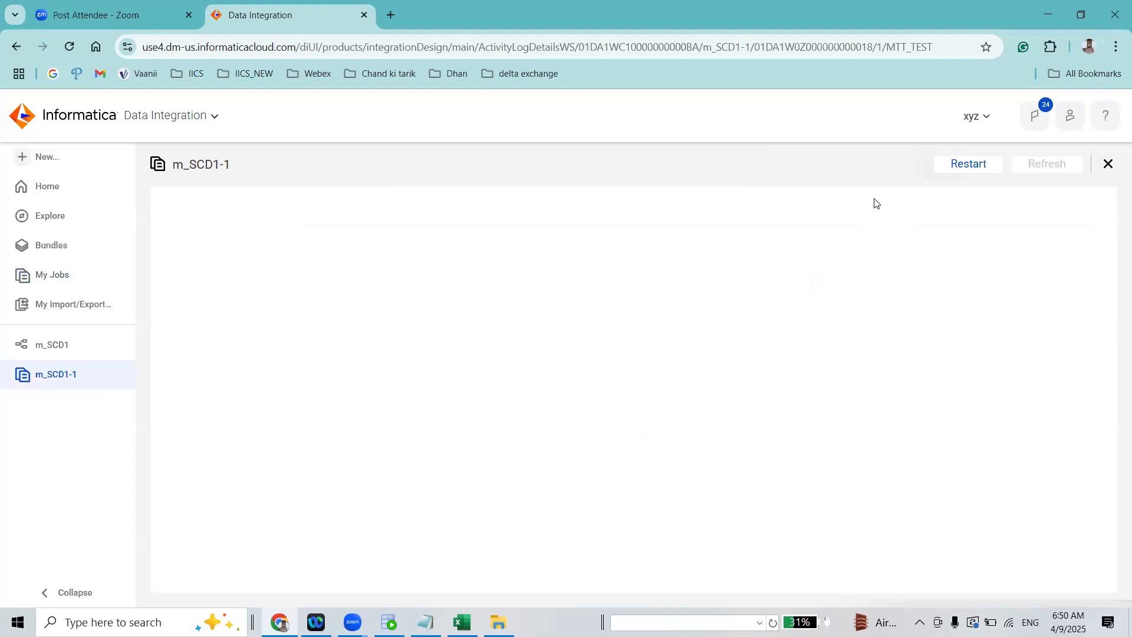
{"action": "scroll", "coordinate": [303, 471], "scroll_direction": "down", "scroll_amount": 1}
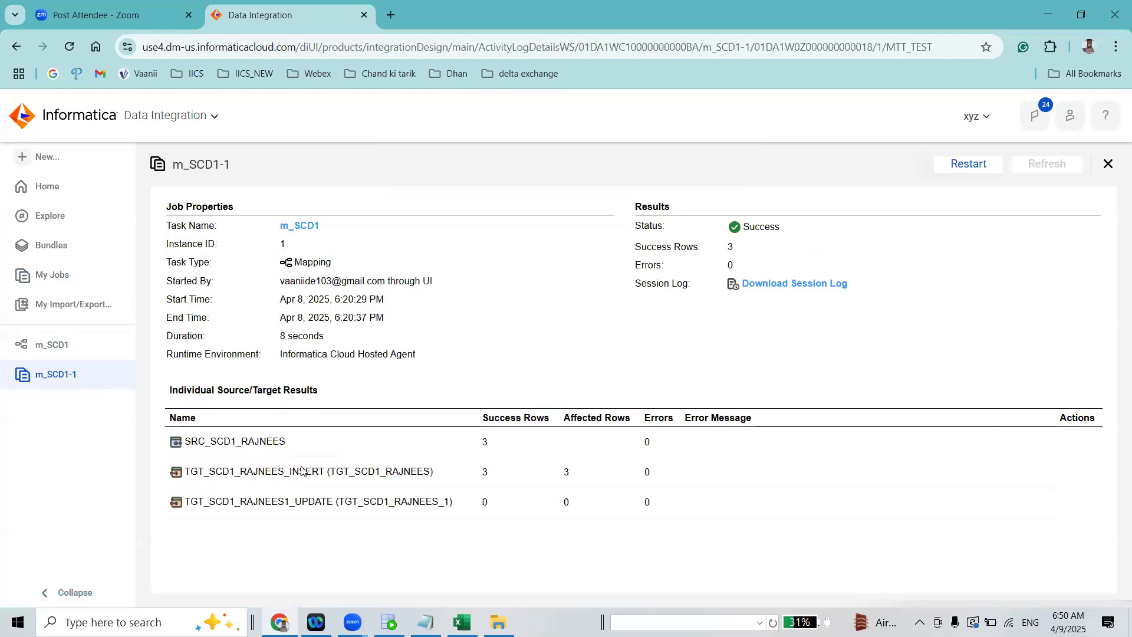
{"action": "left_click_drag", "start_coordinate": [230, 474], "coordinate": [483, 472]}
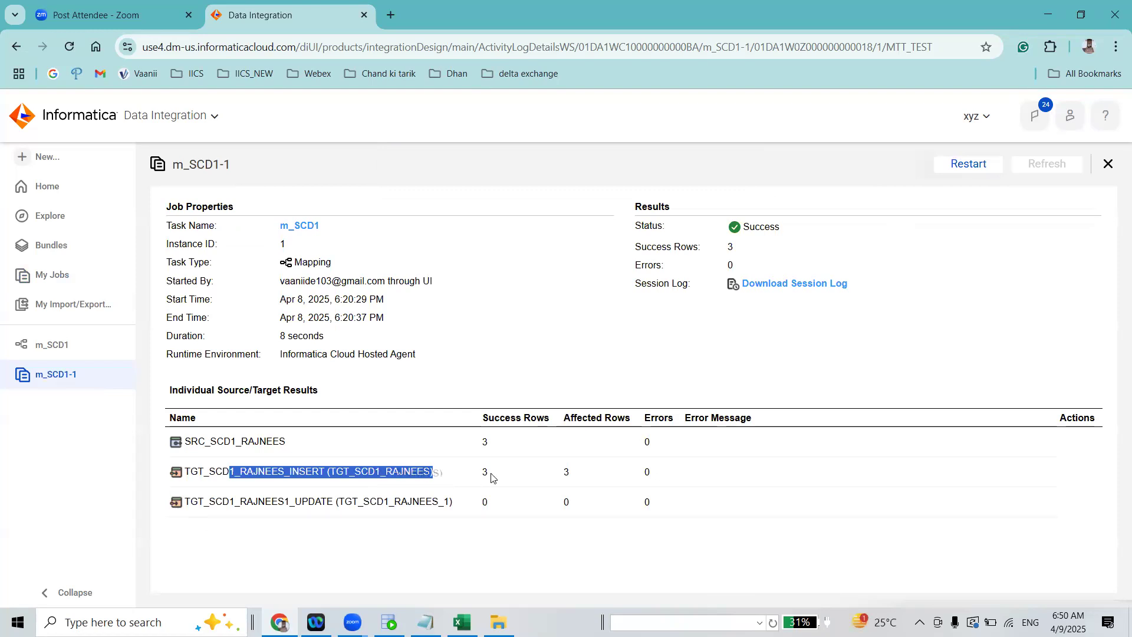
{"action": "left_click", "coordinate": [486, 471]}
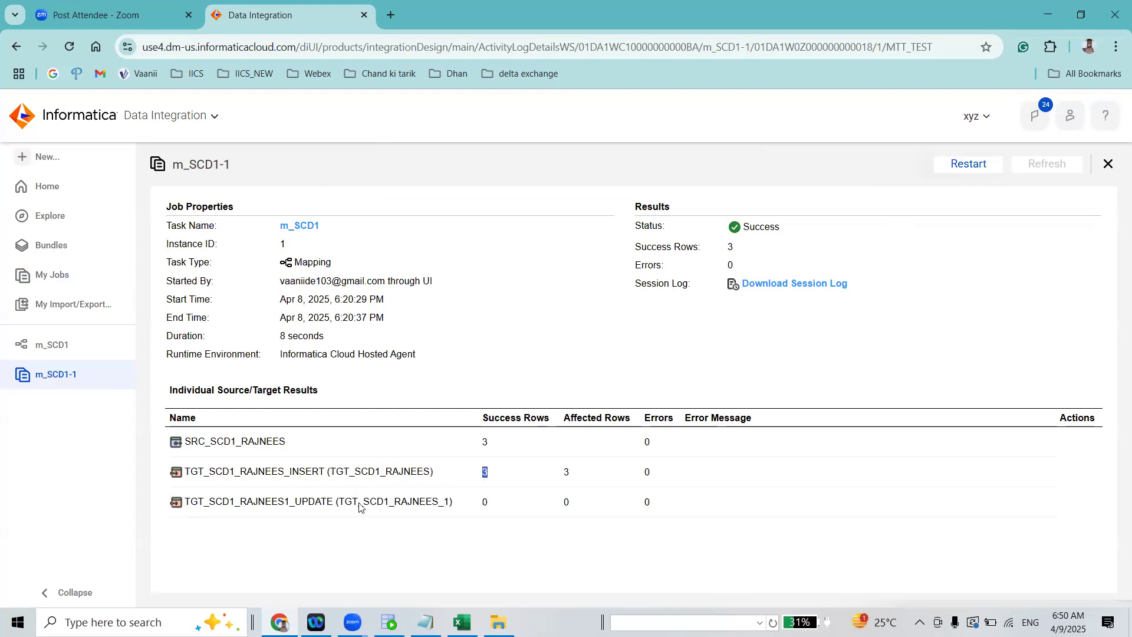
{"action": "left_click", "coordinate": [503, 473]}
Switch to Oracle SQL Developer and run the SELECT * FROM TGT_SCD1_RAJNEES query in the L100 worksheet
{"action": "left_click", "coordinate": [389, 614]}
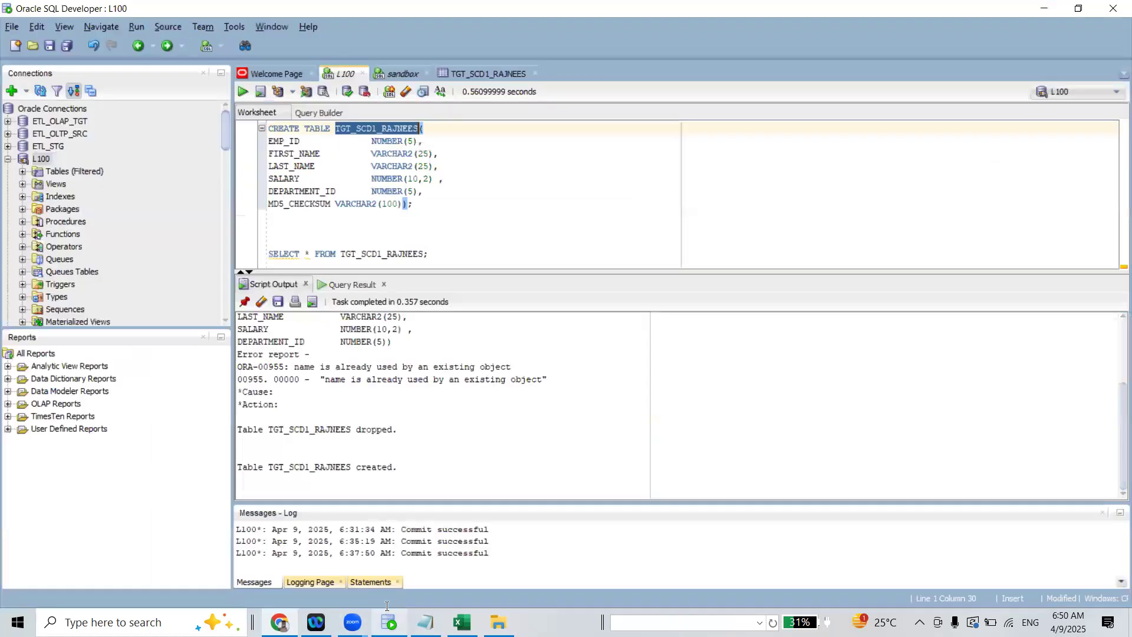
{"action": "left_click", "coordinate": [443, 254]}
{"action": "left_click", "coordinate": [247, 93]}
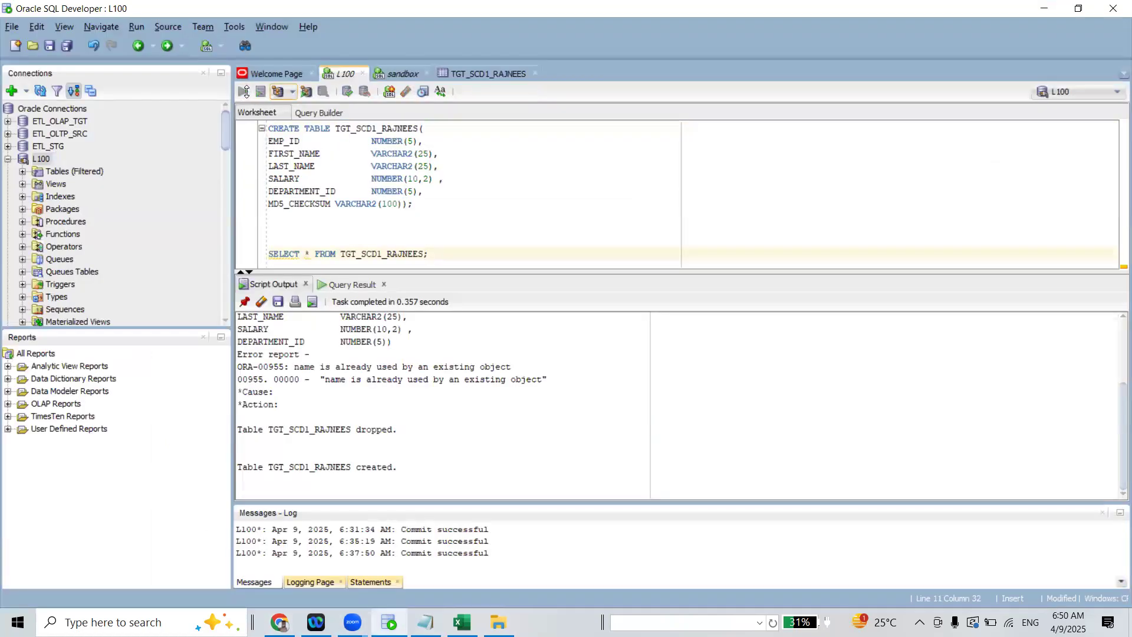
{"action": "left_click_drag", "start_coordinate": [436, 211], "coordinate": [247, 111]}
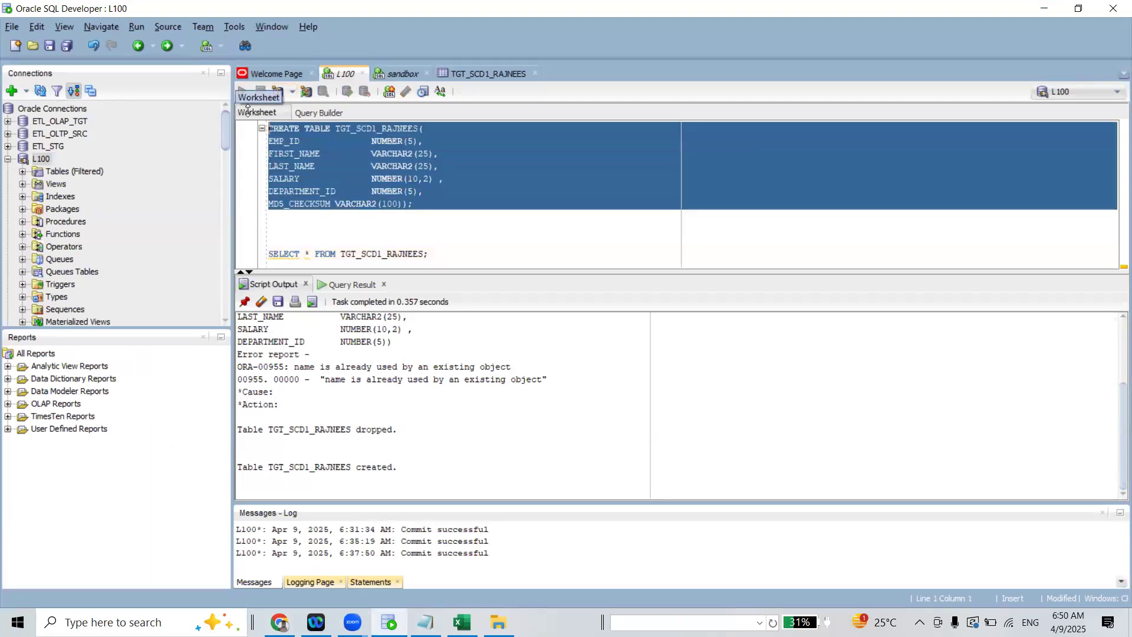
{"action": "left_click", "coordinate": [402, 74]}
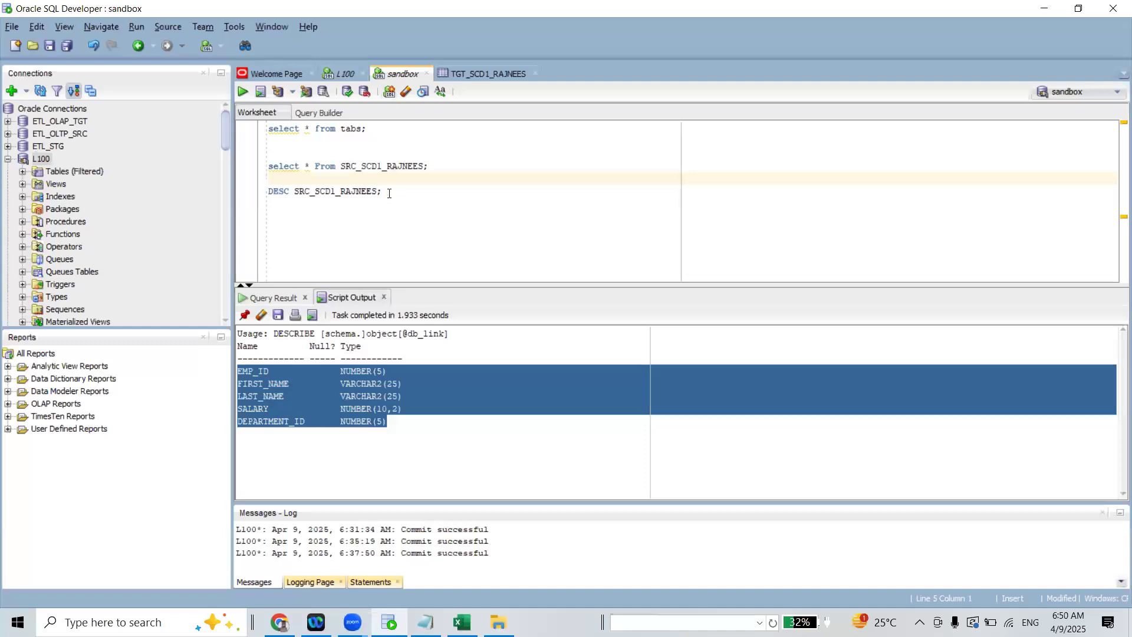
{"action": "double_click", "coordinate": [356, 191]}
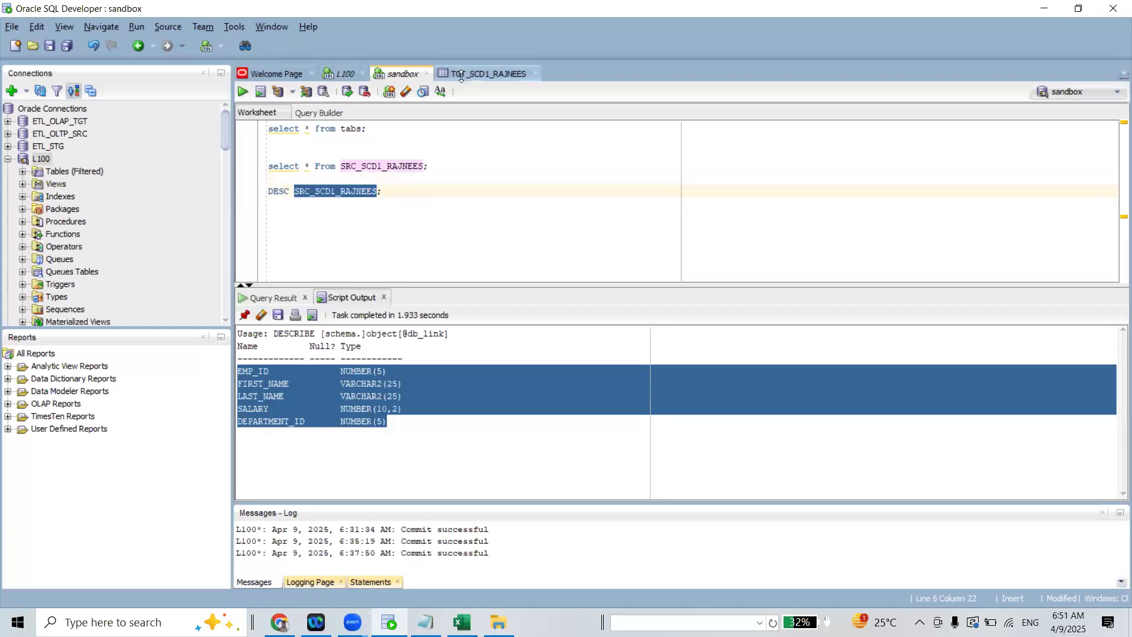
Close the TGT_SCD1_RAJNEES table view and collapse the L100 connection
{"action": "left_click", "coordinate": [471, 74]}
{"action": "left_click", "coordinate": [346, 73]}
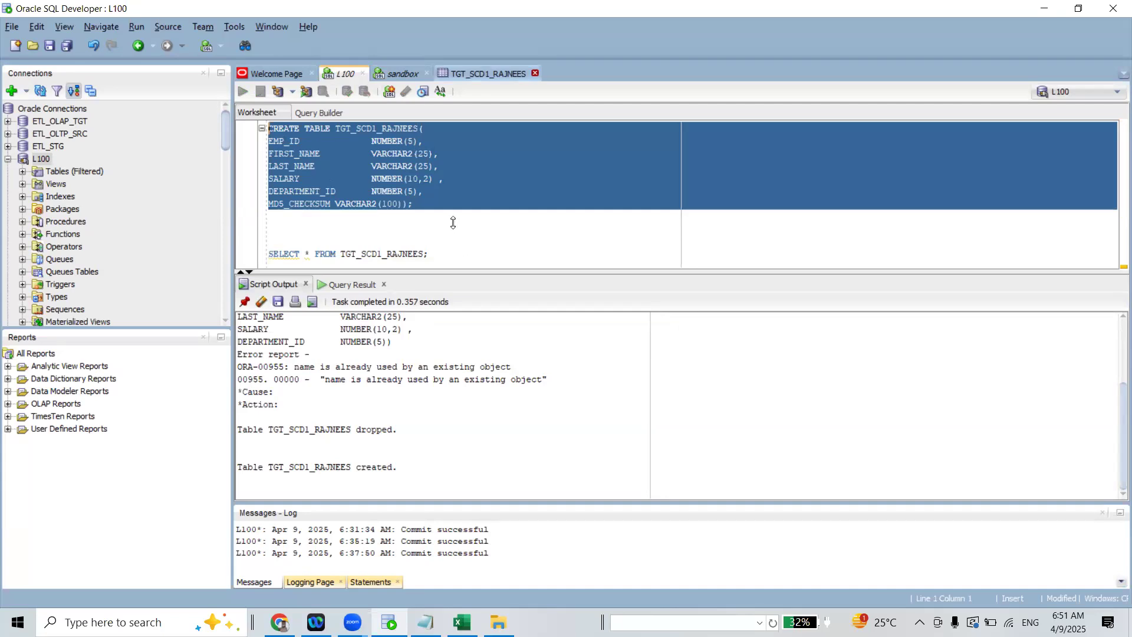
{"action": "left_click", "coordinate": [534, 73]}
{"action": "left_click", "coordinate": [429, 228]}
{"action": "left_click", "coordinate": [8, 159]}
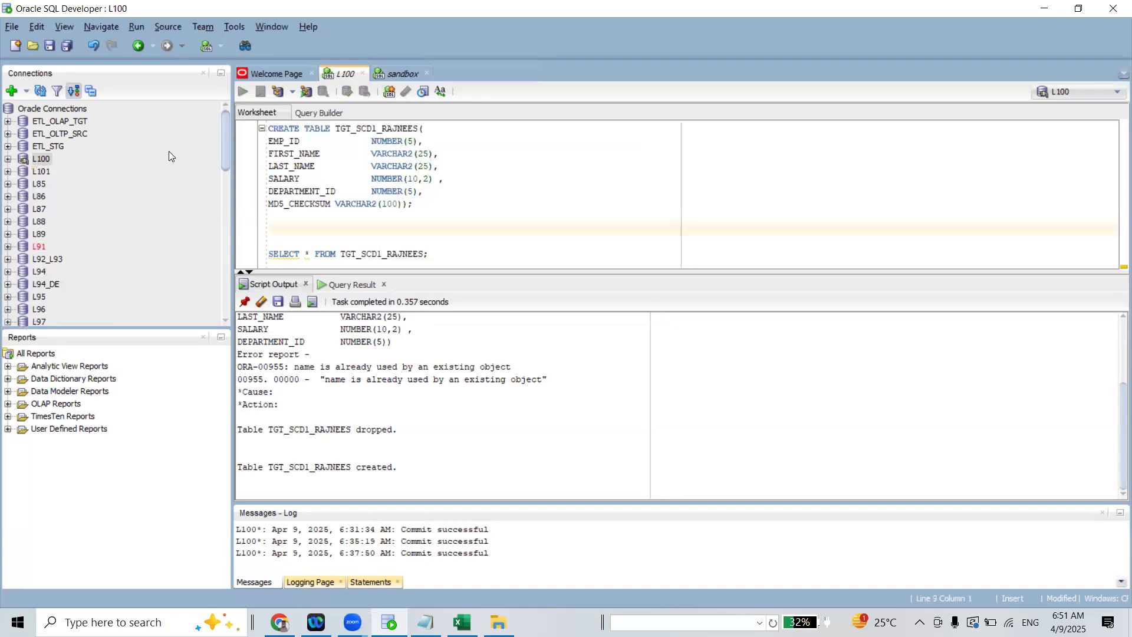
{"action": "left_click_drag", "start_coordinate": [303, 219], "coordinate": [227, 55]}
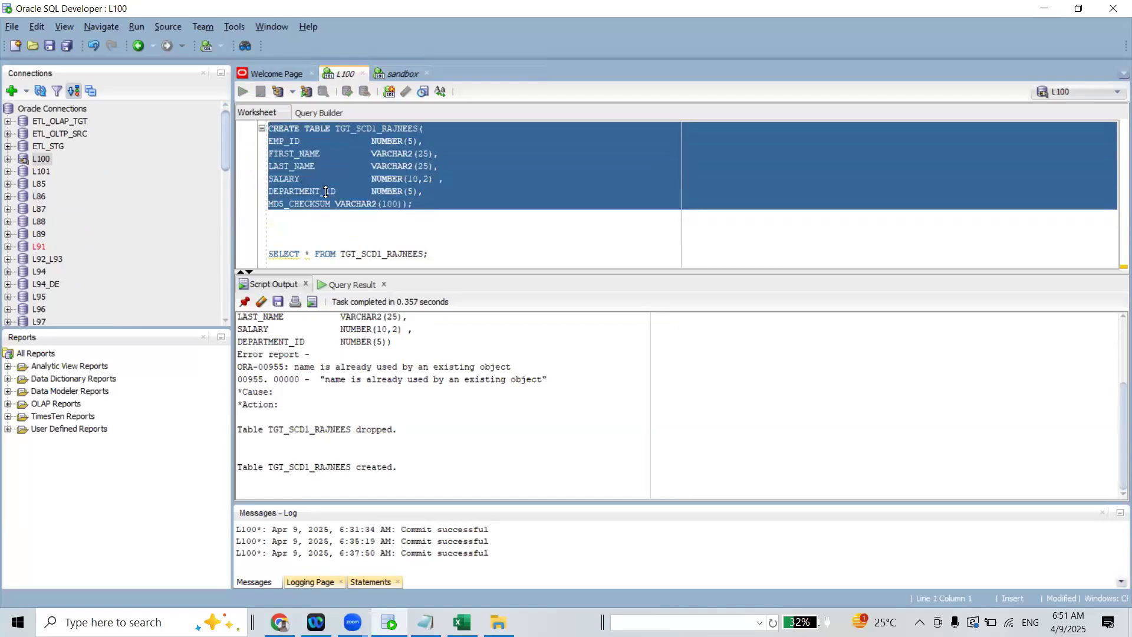
{"action": "left_click", "coordinate": [436, 255]}
{"action": "left_click", "coordinate": [399, 72]}
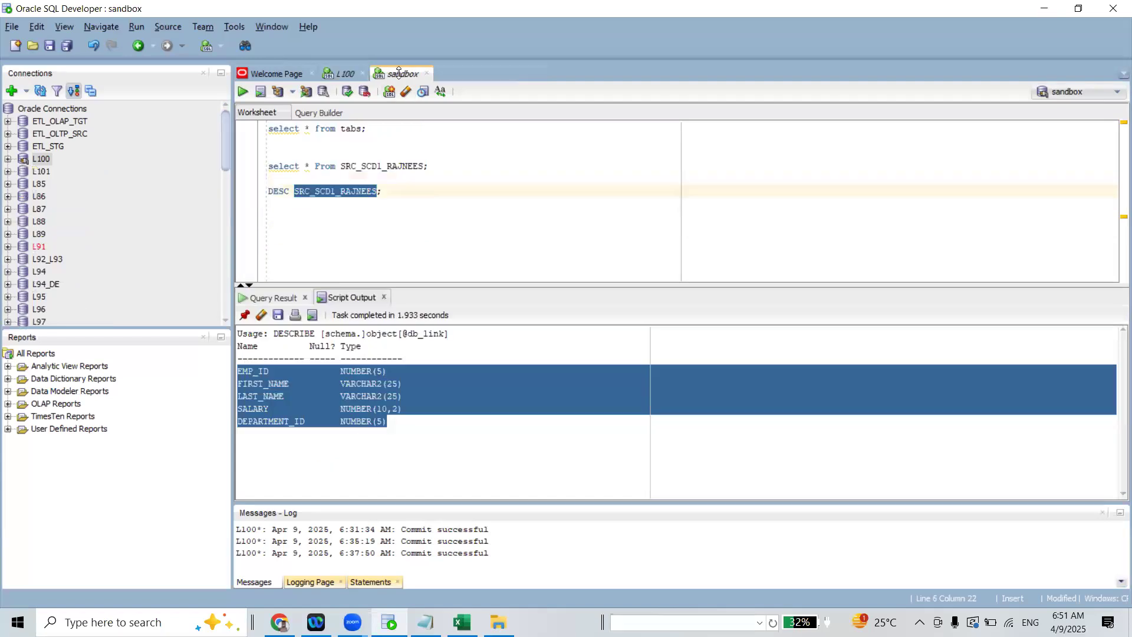
{"action": "left_click", "coordinate": [425, 197]}
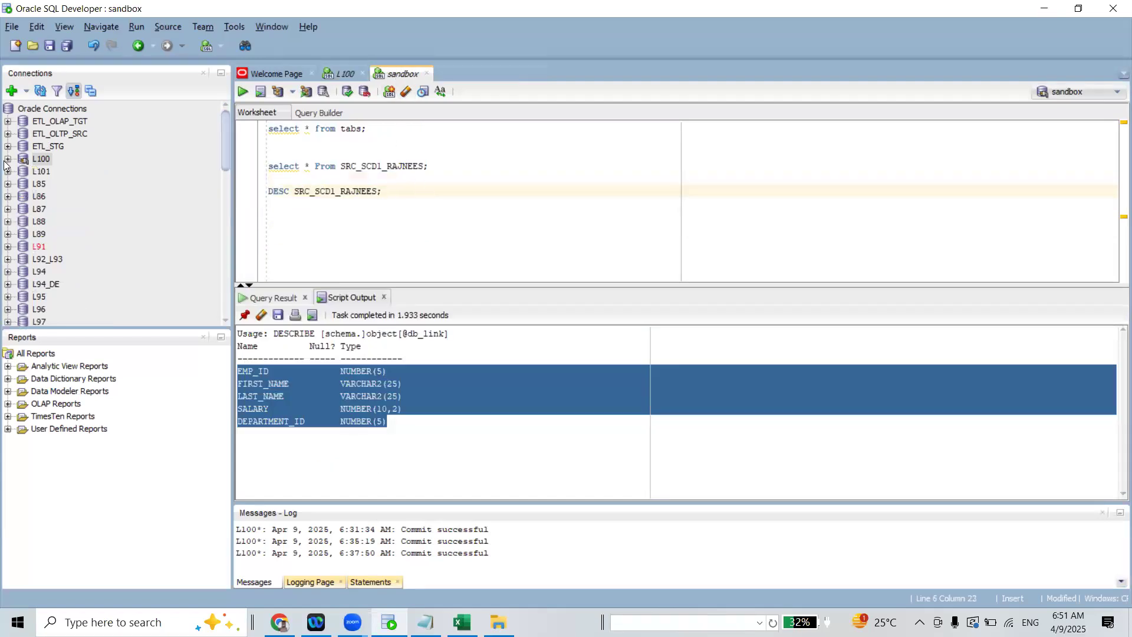
{"action": "left_click", "coordinate": [678, 335]}
Return to the L100 worksheet and examine the queried TGT_SCD1_RAJNEES rows and their MD5_CHECKSUM values
{"action": "left_click", "coordinate": [348, 74]}
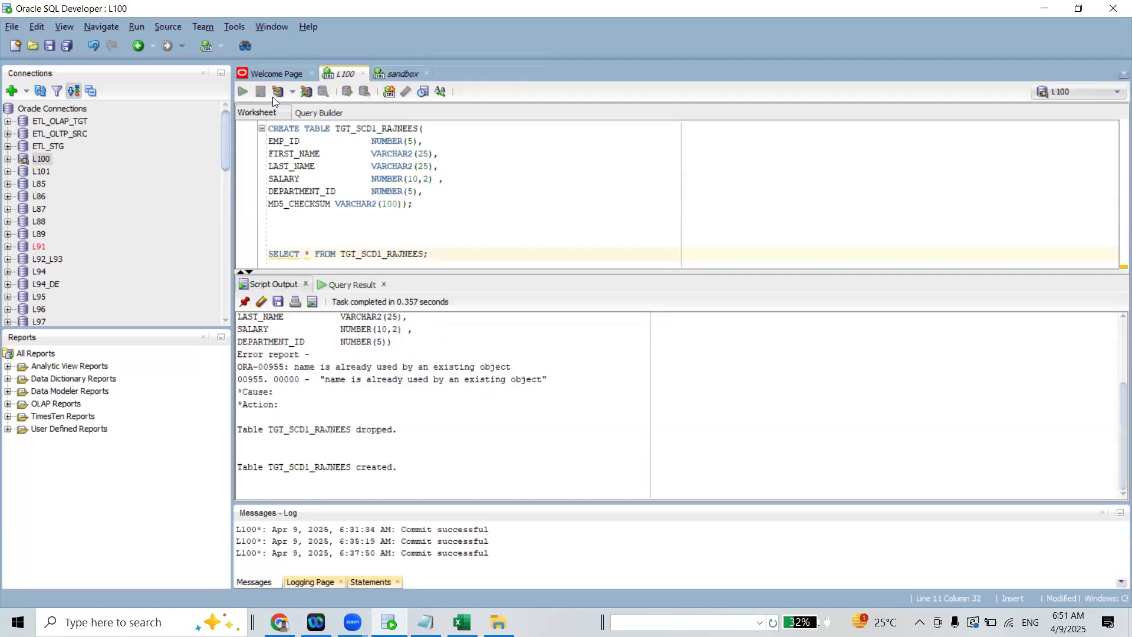
{"action": "key", "text": "ctrl+Return"}
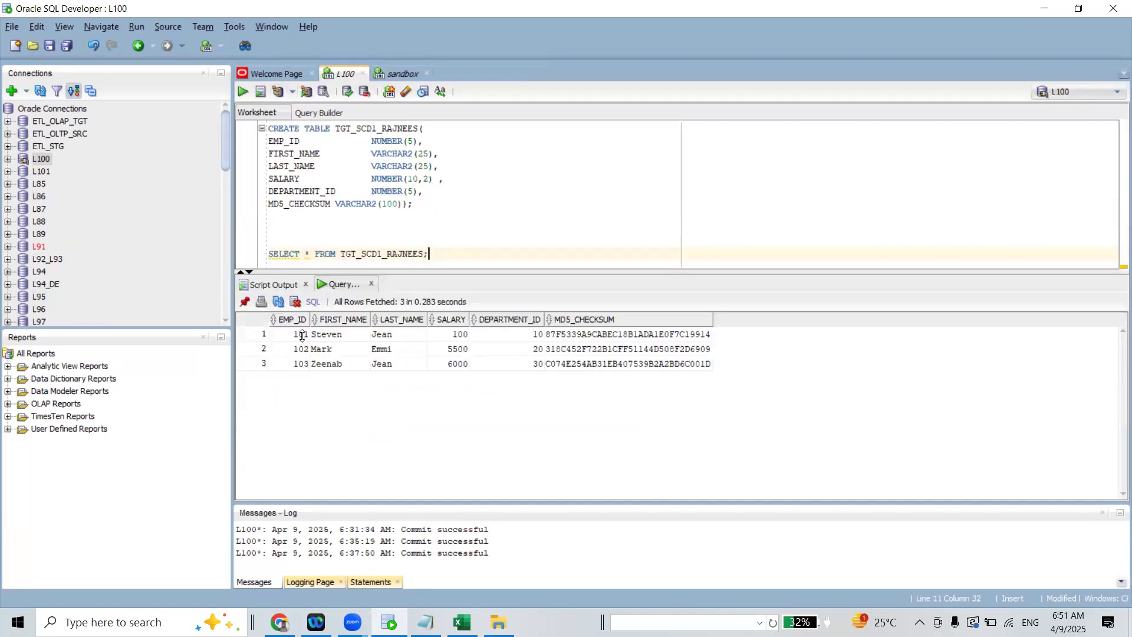
{"action": "left_click_drag", "start_coordinate": [301, 335], "coordinate": [588, 366]}
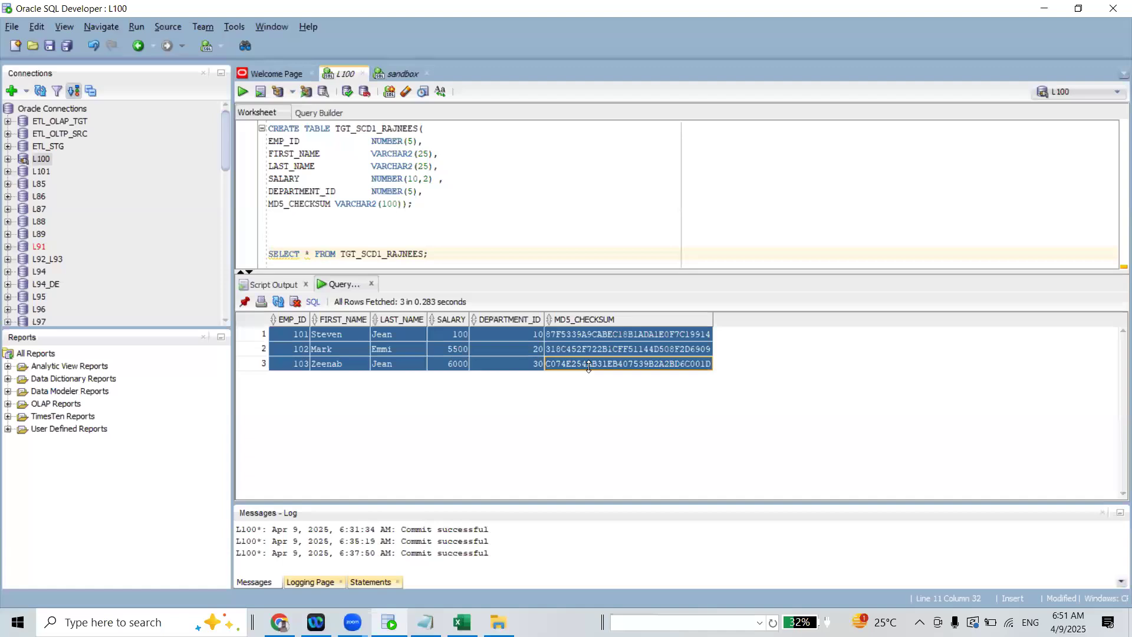
{"action": "left_click", "coordinate": [340, 346]}
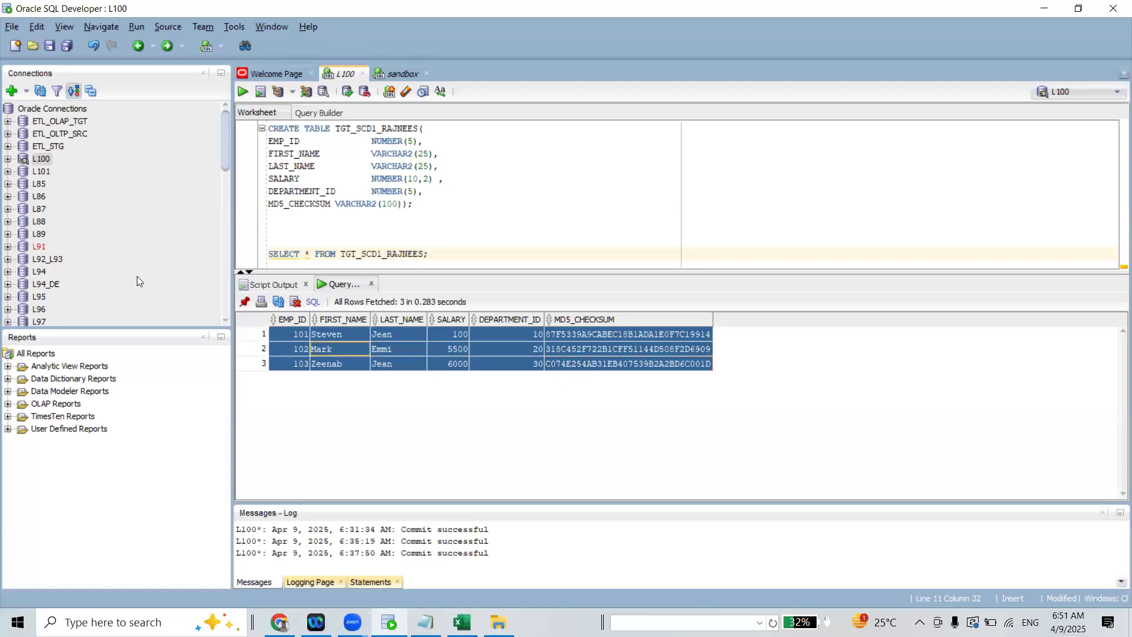
{"action": "left_click_drag", "start_coordinate": [226, 123], "coordinate": [222, 159]}
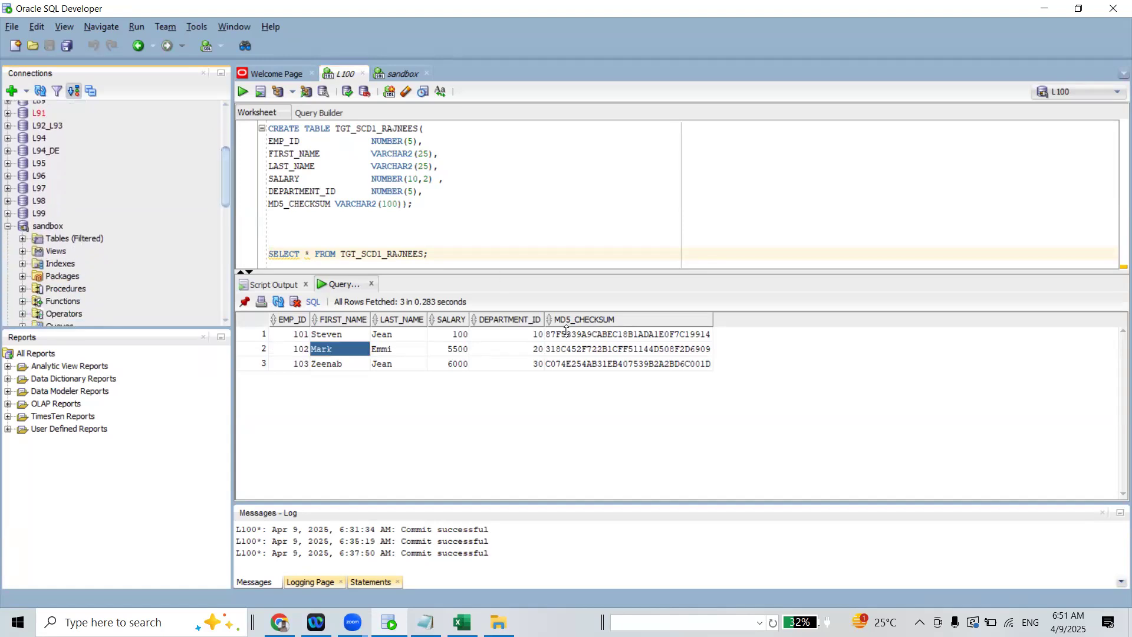
{"action": "left_click_drag", "start_coordinate": [567, 332], "coordinate": [578, 364]}
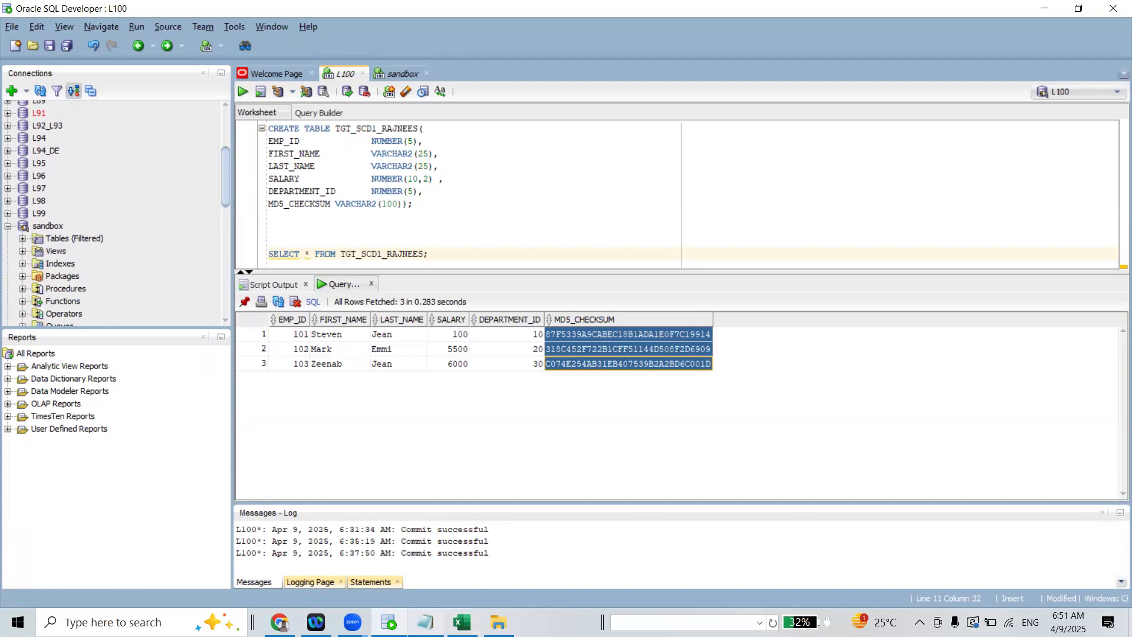
Switch back to the m_SCD1-1 job results in Informatica Data Integration
{"action": "left_click", "coordinate": [400, 614]}
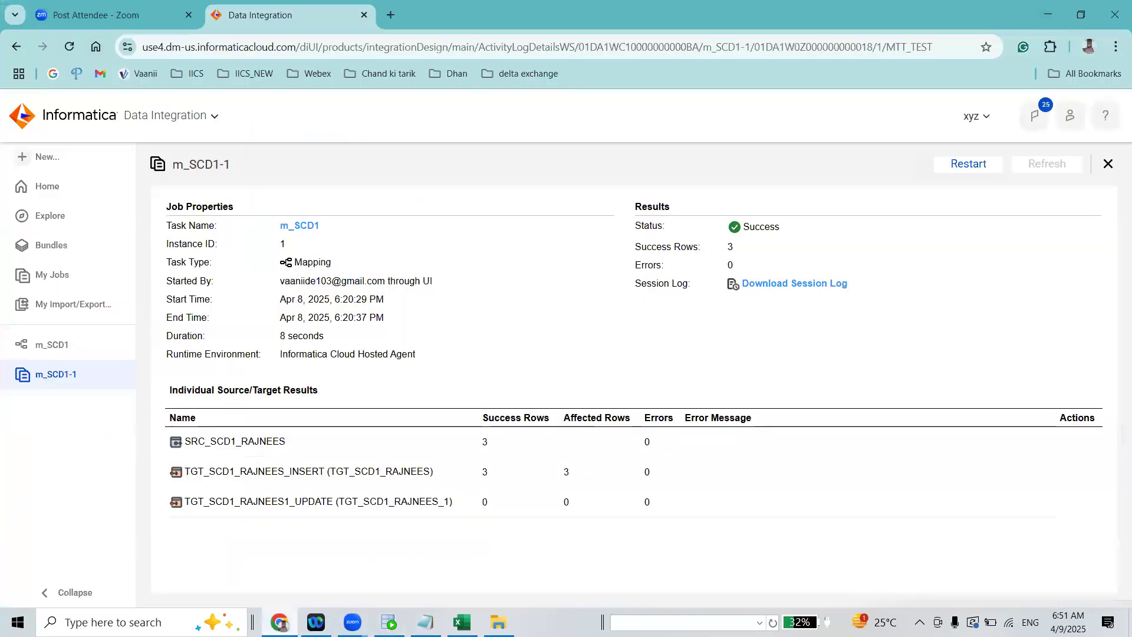
{"action": "mouse_move", "coordinate": [389, 622]}
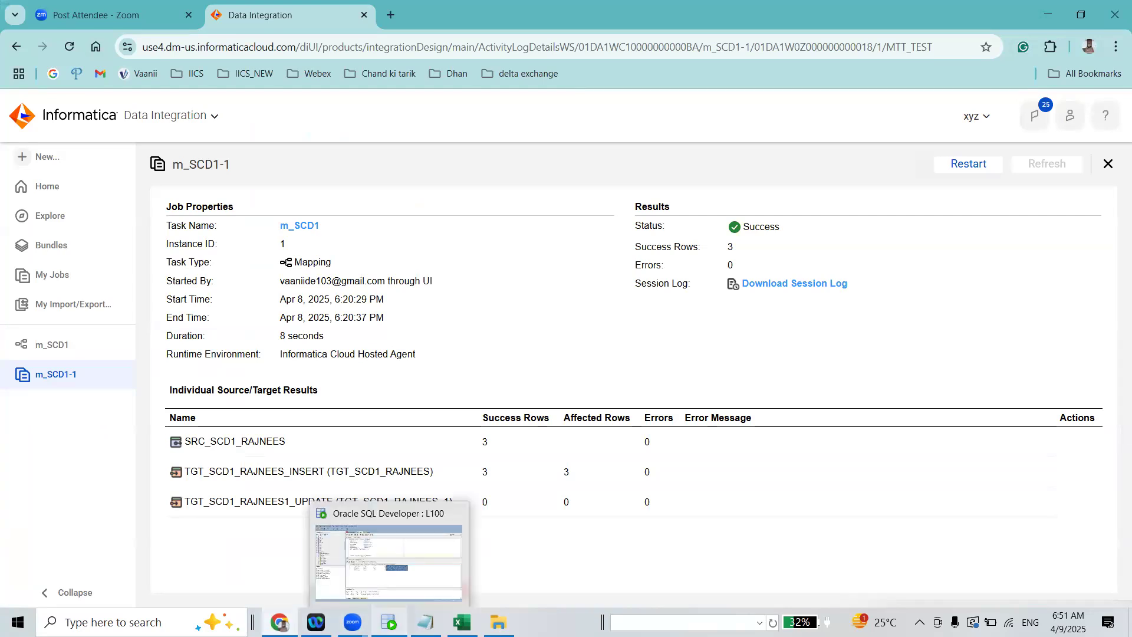
{"action": "left_click", "coordinate": [387, 618]}
{"action": "left_click", "coordinate": [387, 617]}
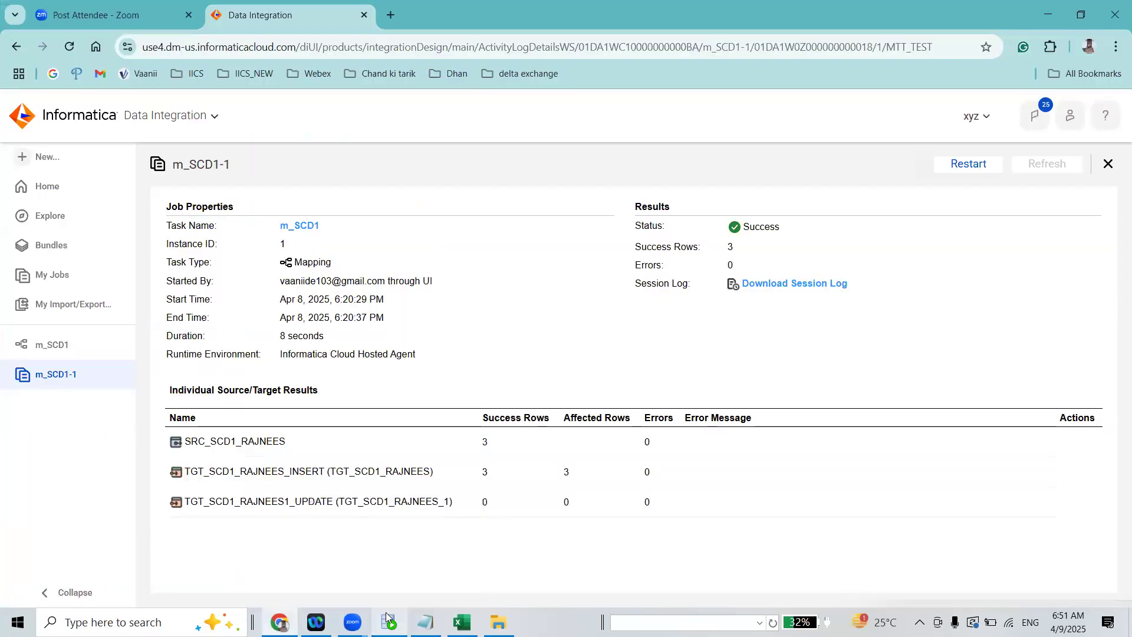
Switch to Oracle SQL Developer and try to list the tables of the sandbox connection
{"action": "left_click", "coordinate": [1043, 14]}
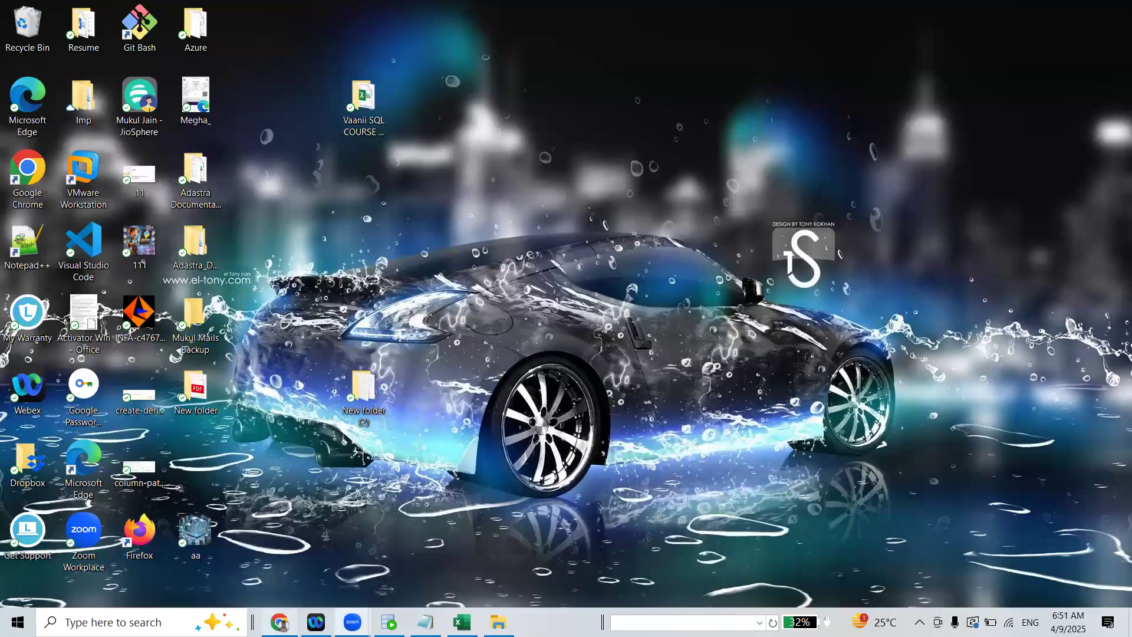
{"action": "left_click", "coordinate": [279, 621]}
{"action": "left_click", "coordinate": [389, 622]}
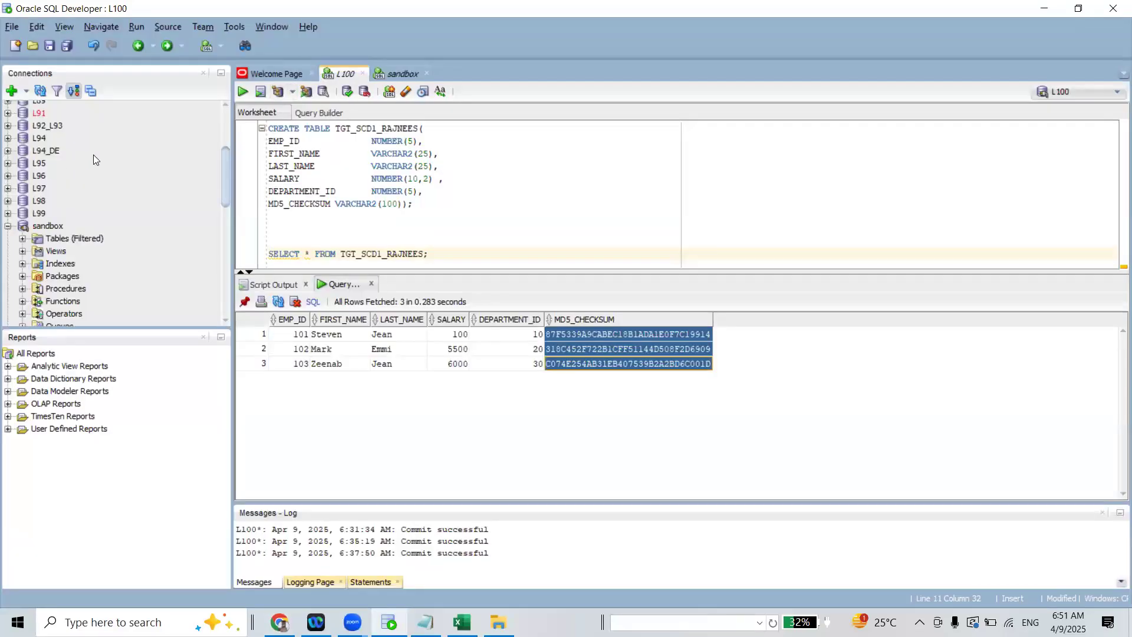
{"action": "mouse_move", "coordinate": [228, 150]}
{"action": "left_mouse_down"}
{"action": "mouse_move", "coordinate": [233, 103]}
{"action": "mouse_move", "coordinate": [219, 163]}
{"action": "left_mouse_up"}
{"action": "left_click", "coordinate": [23, 239]}
{"action": "left_click_drag", "start_coordinate": [226, 172], "coordinate": [229, 191]}
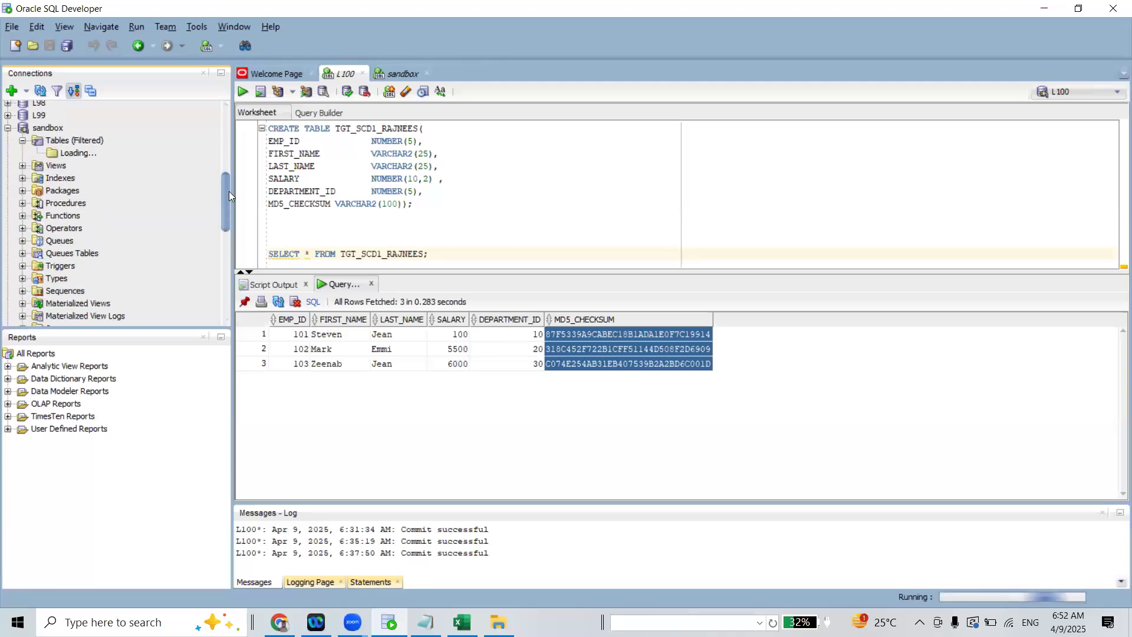
Reconnect the sandbox connection and run DESC SRC_SCD1_RAJNEES in its worksheet
{"action": "left_click", "coordinate": [403, 77]}
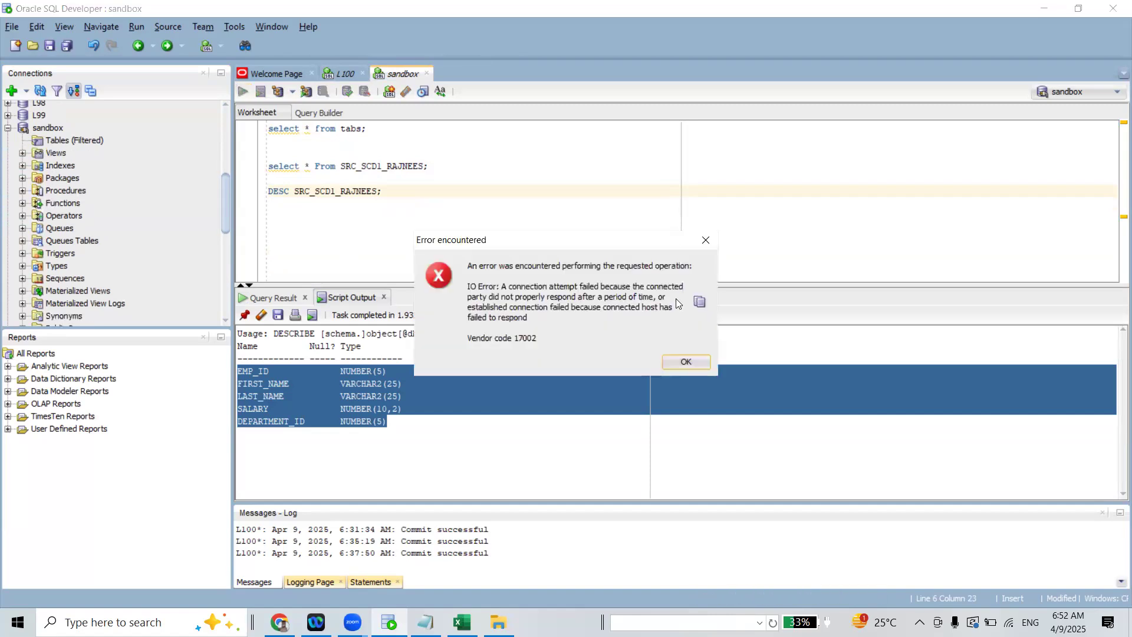
{"action": "left_click", "coordinate": [686, 362]}
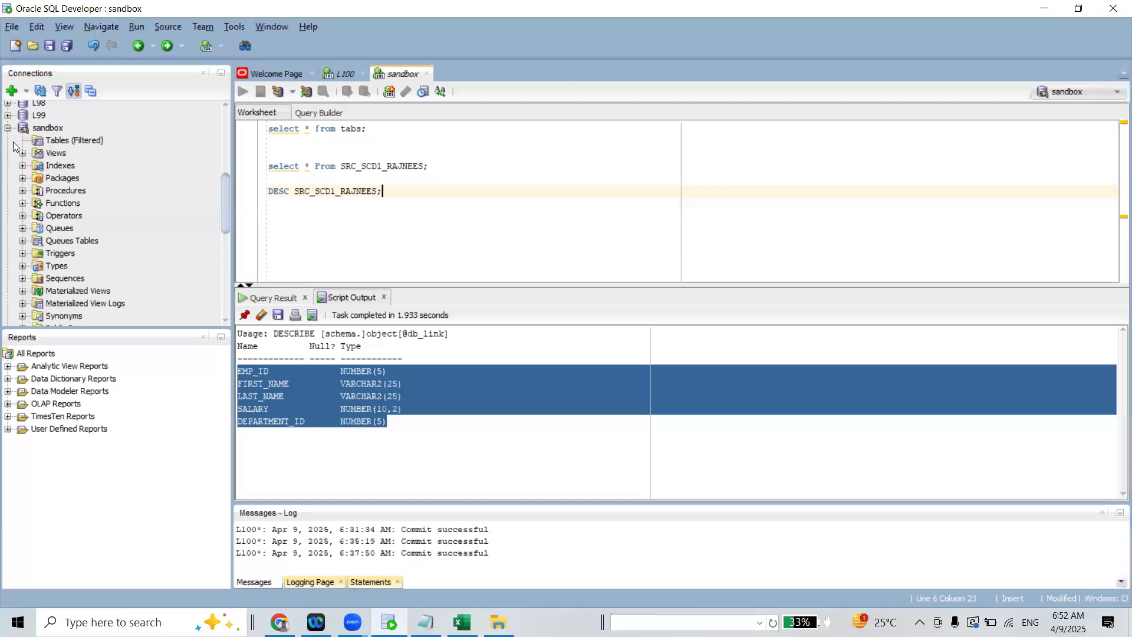
{"action": "right_click", "coordinate": [49, 126]}
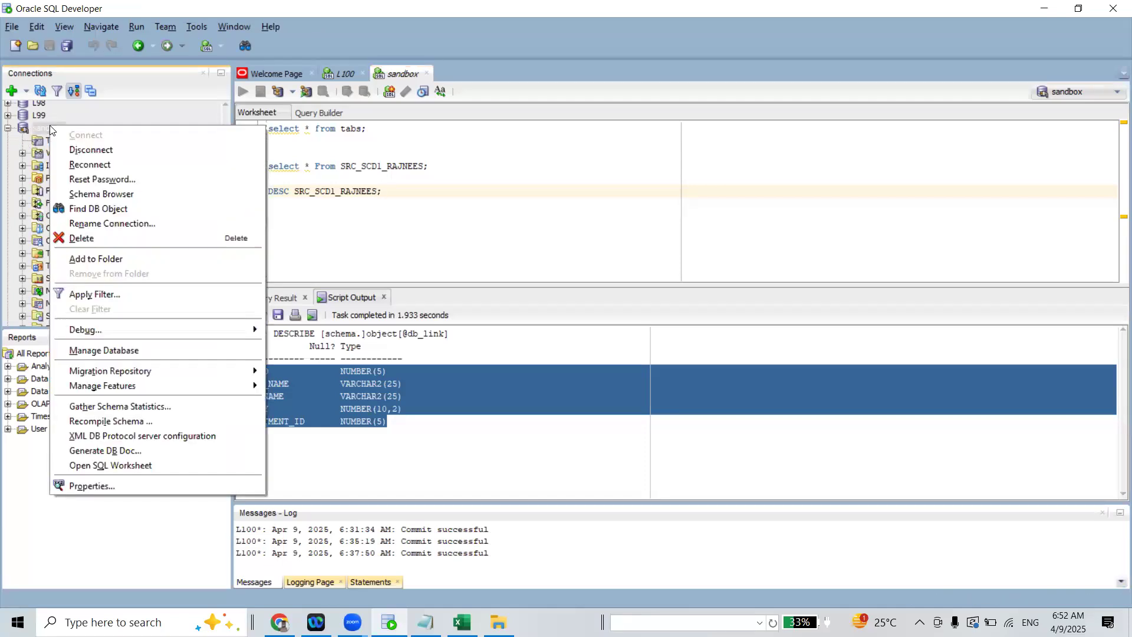
{"action": "left_click", "coordinate": [90, 164]}
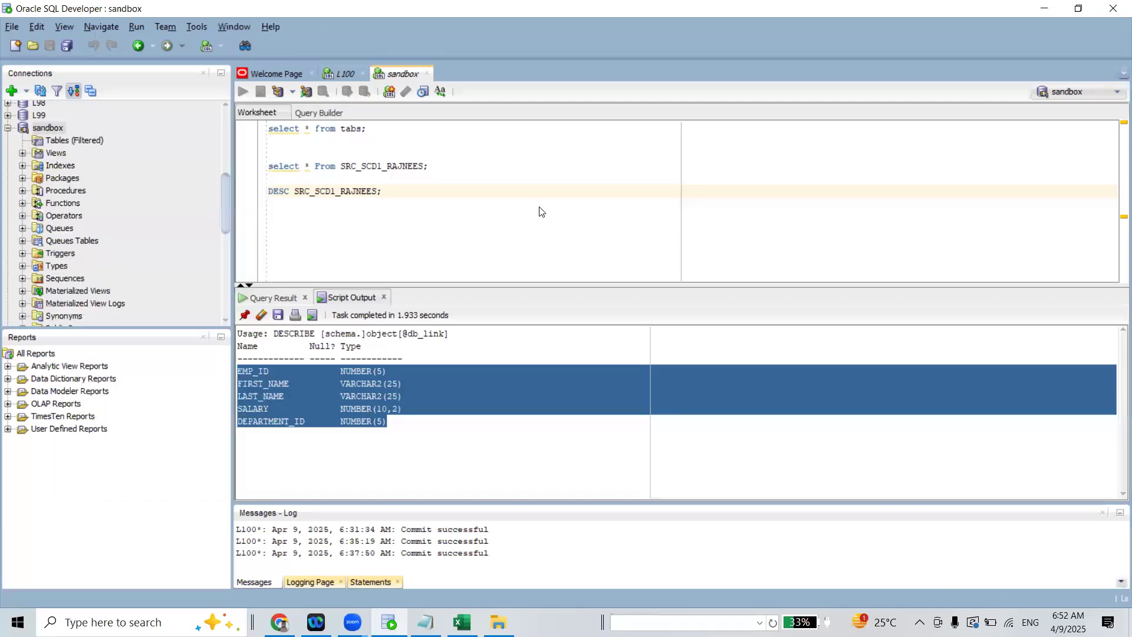
{"action": "left_click", "coordinate": [678, 335]}
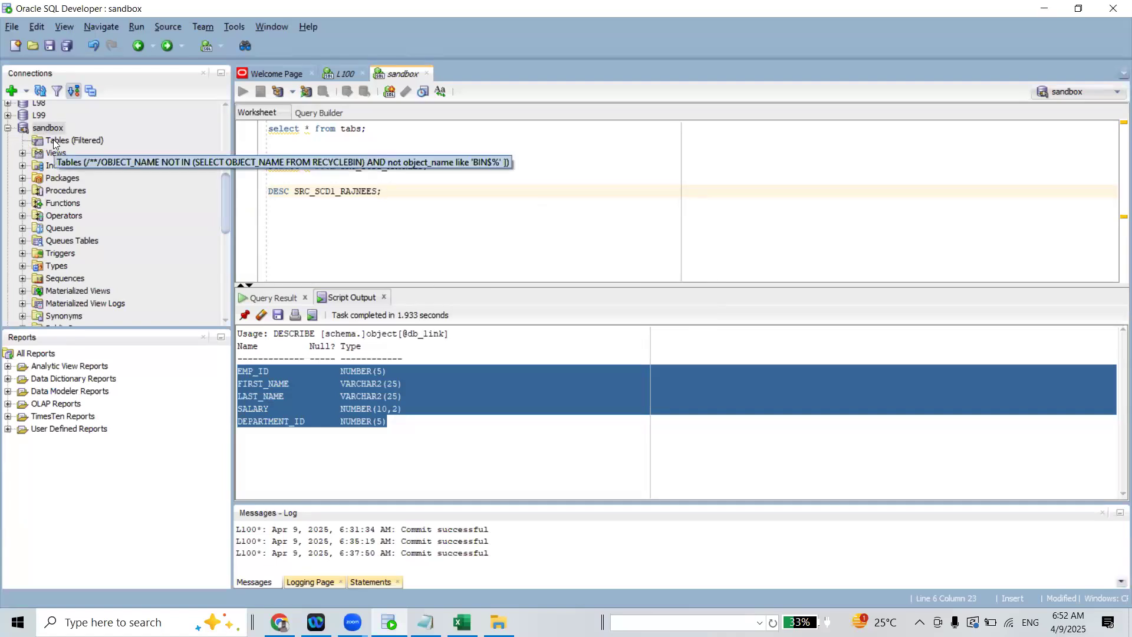
{"action": "key", "text": "ctrl+Return"}
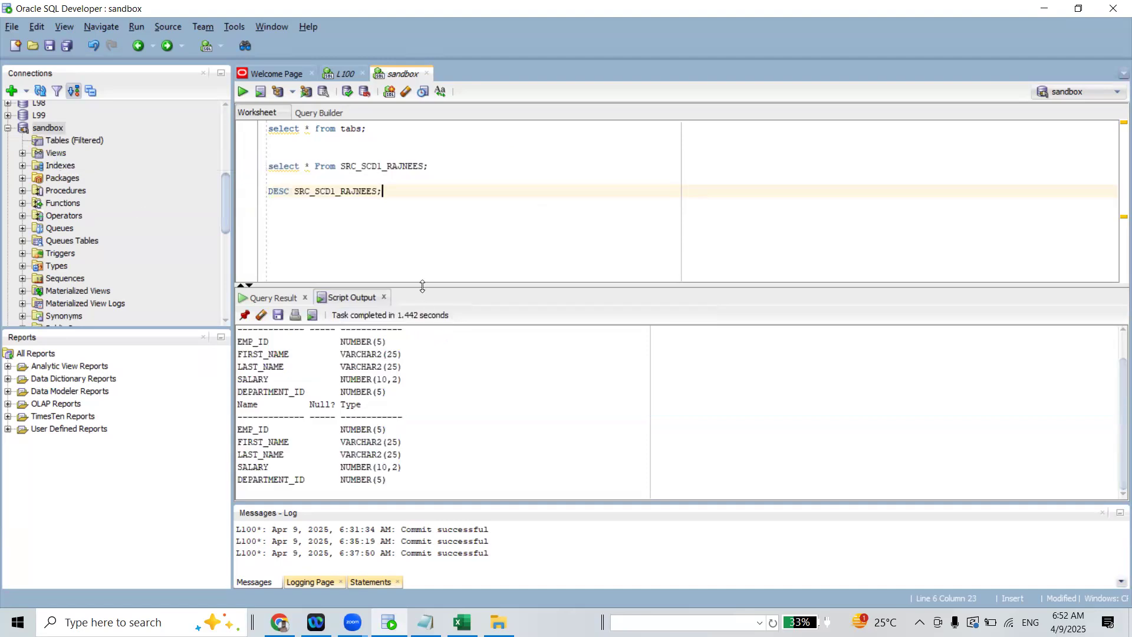
Switch to the m_SCD1 mapping in Informatica and examine the target object and operation of the update and insert targets
{"action": "key", "text": "alt+Tab"}
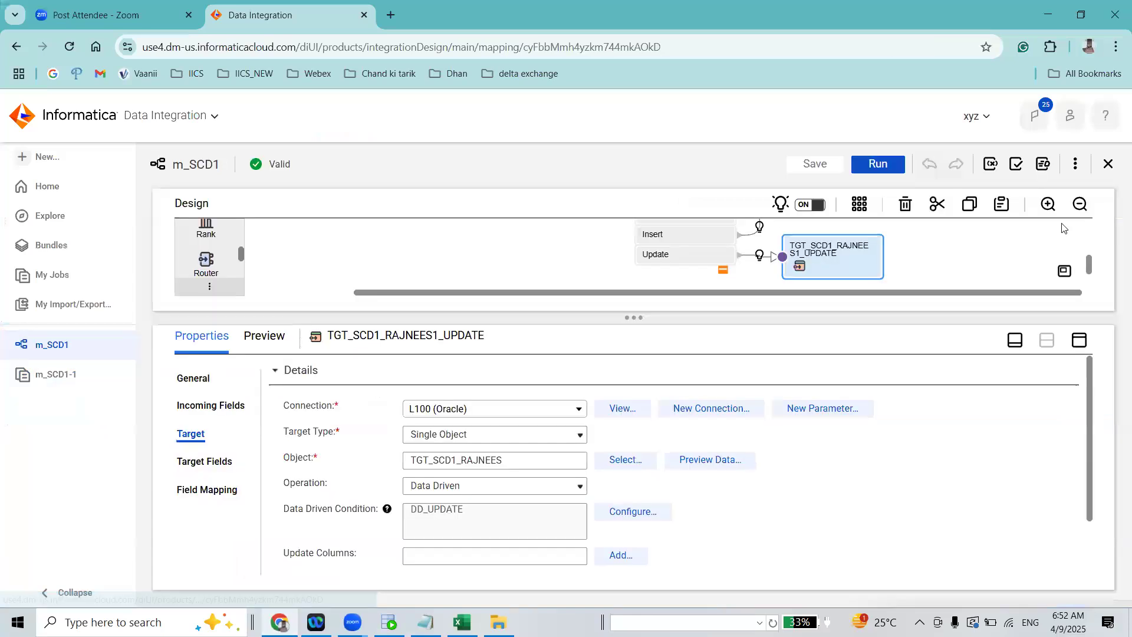
{"action": "left_click_drag", "start_coordinate": [1089, 264], "coordinate": [1088, 247]}
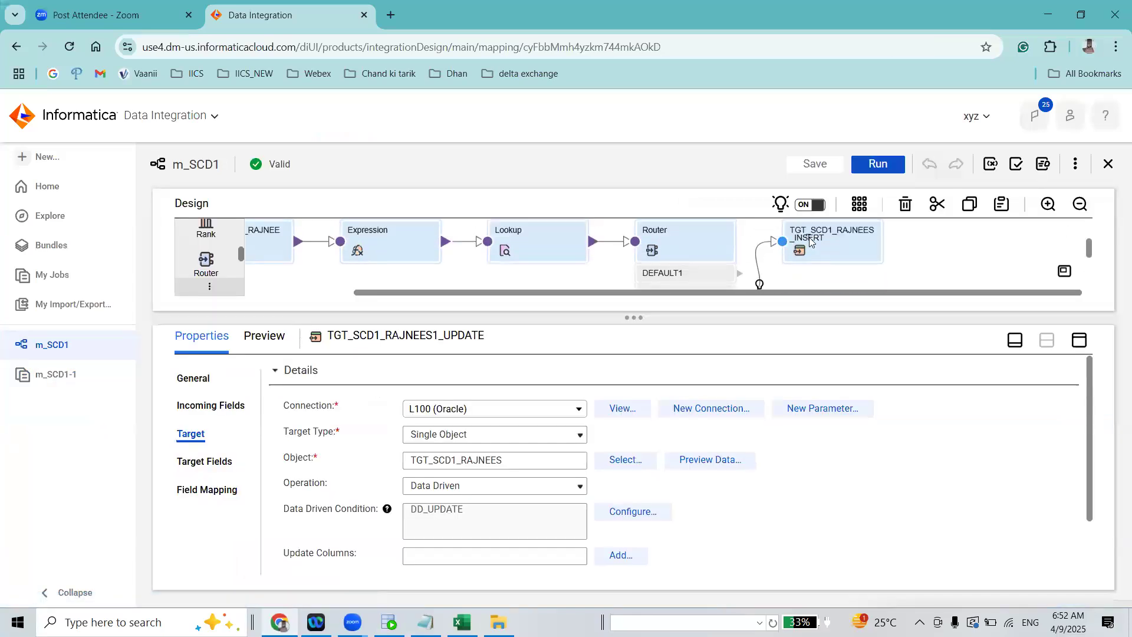
{"action": "left_click_drag", "start_coordinate": [795, 408], "coordinate": [795, 407]}
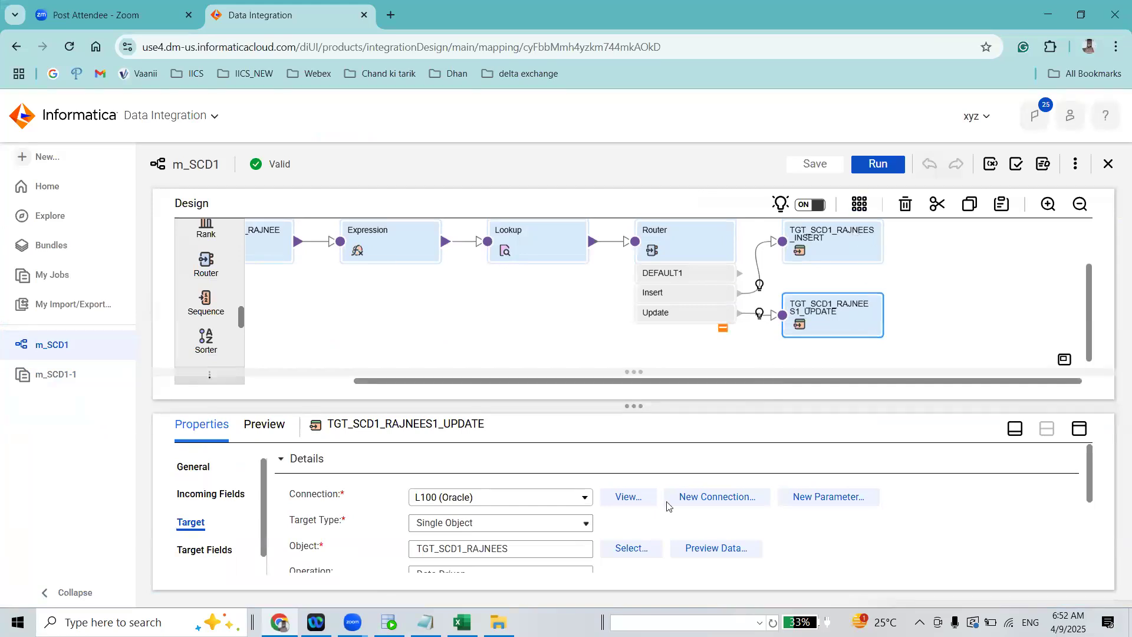
{"action": "double_click", "coordinate": [528, 514]}
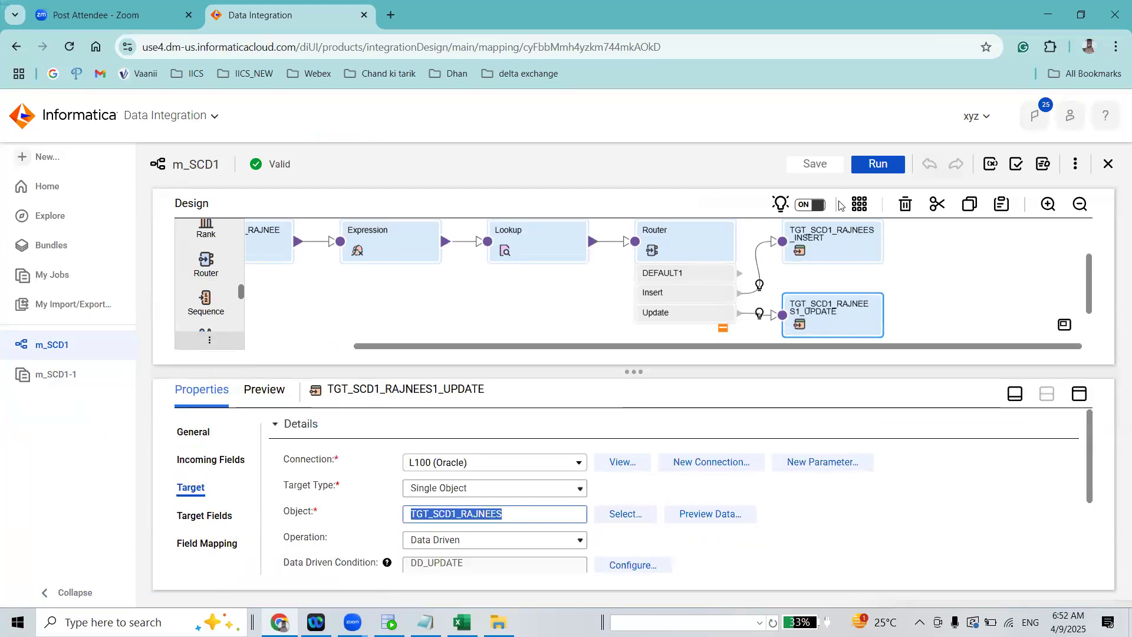
{"action": "left_click", "coordinate": [795, 286]}
{"action": "left_click", "coordinate": [190, 487]}
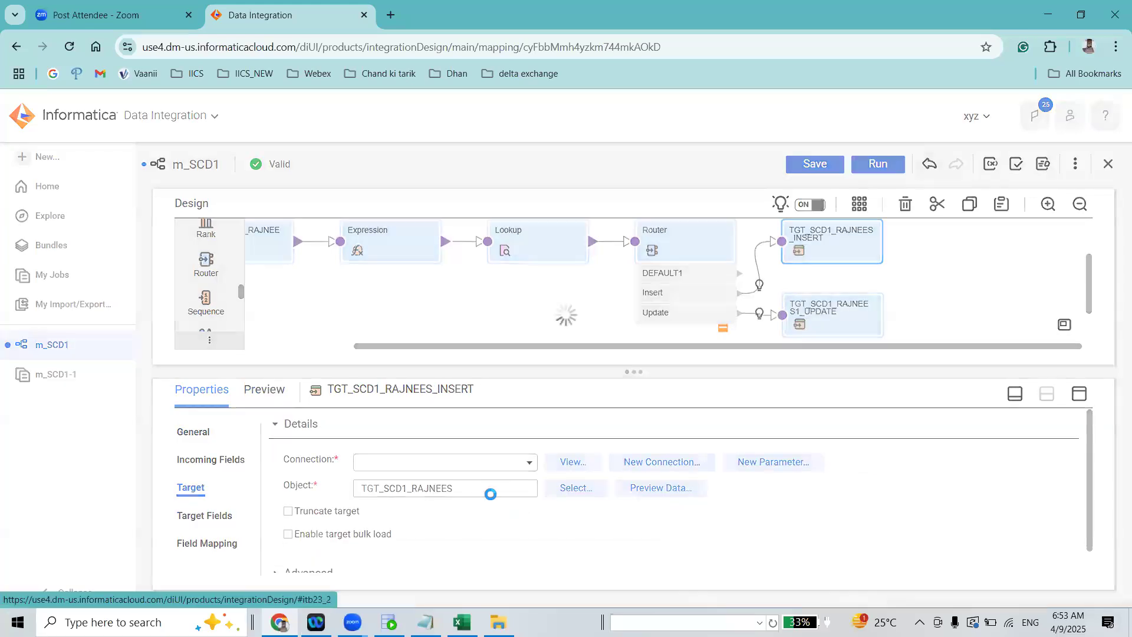
{"action": "left_click_drag", "start_coordinate": [457, 514], "coordinate": [361, 517]}
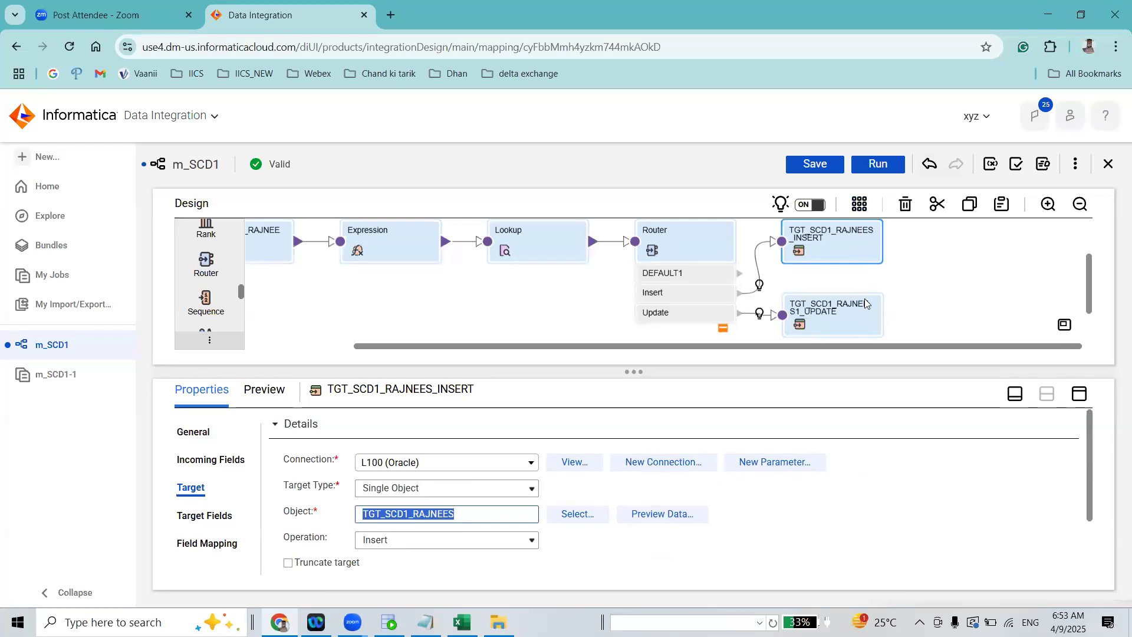
Open the m_SCD1-1 job from the job list and examine the success rows of the source and both targets
{"action": "left_click", "coordinate": [52, 215]}
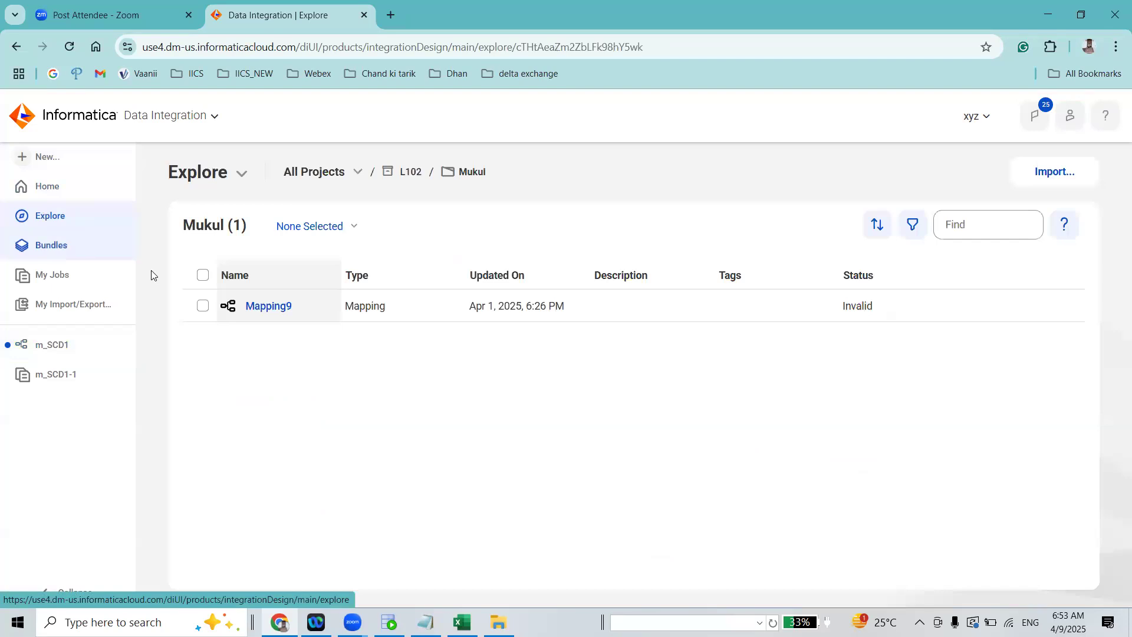
{"action": "left_click", "coordinate": [86, 285]}
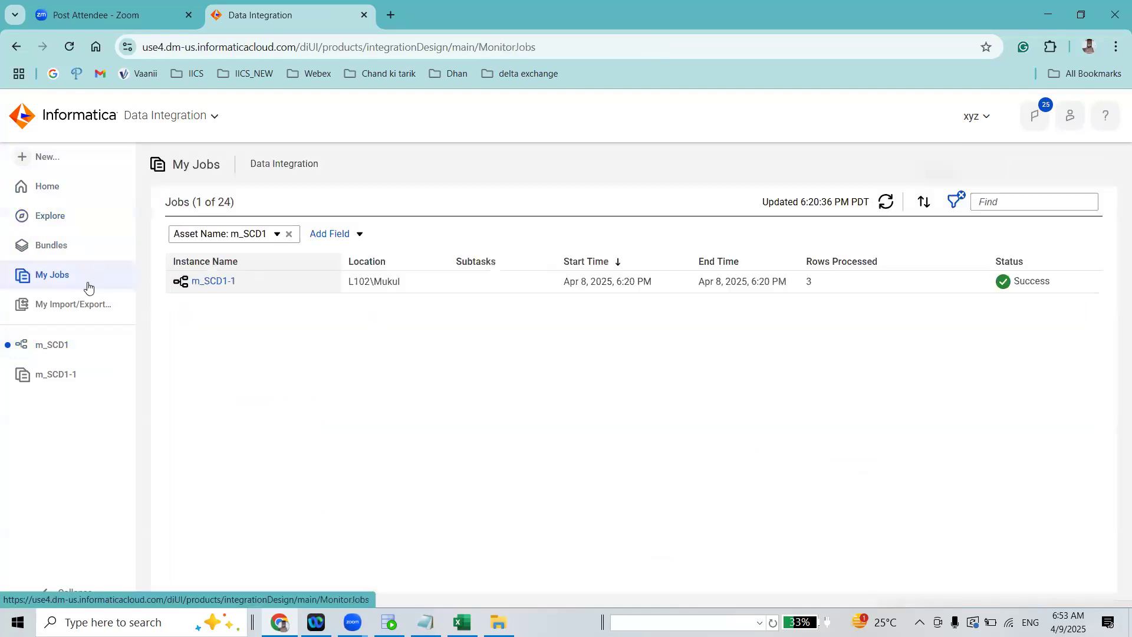
{"action": "left_click", "coordinate": [221, 282]}
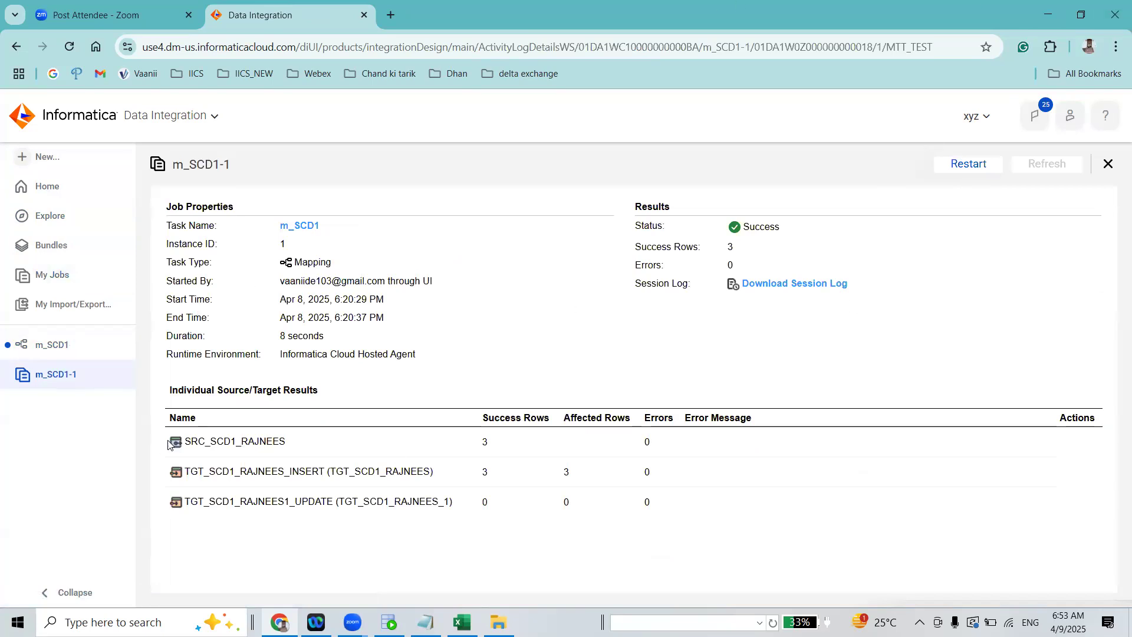
{"action": "double_click", "coordinate": [486, 503]}
Return to the m_SCD1 mapping and review the MD5 comparison note in Notepad
{"action": "left_click", "coordinate": [52, 345]}
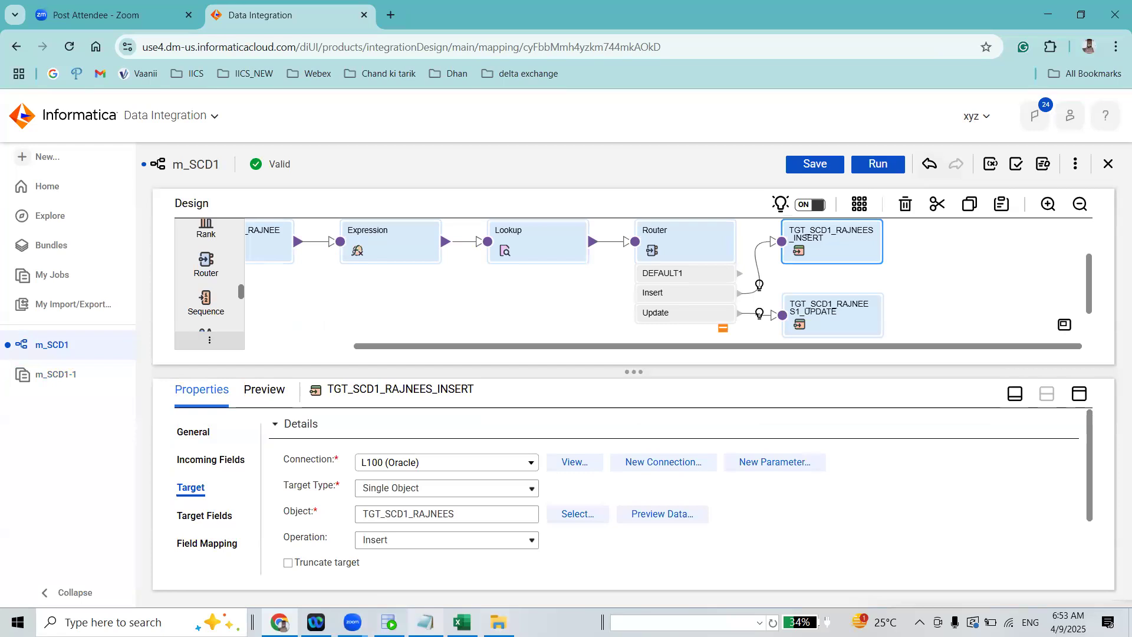
{"action": "left_click", "coordinate": [426, 621]}
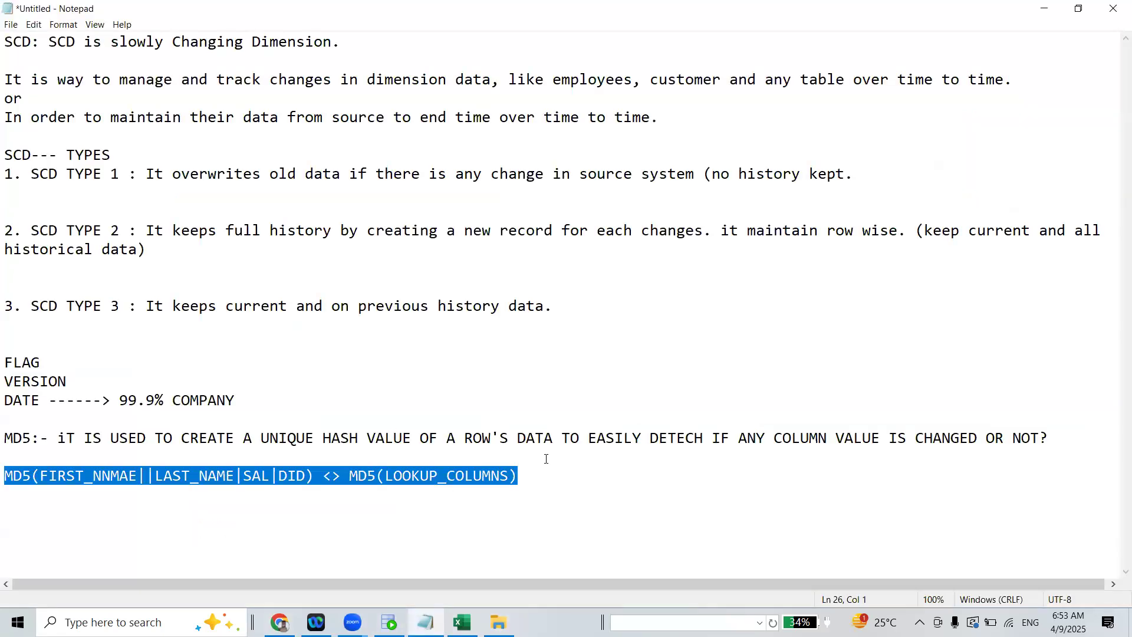
{"action": "left_click", "coordinate": [1043, 9]}
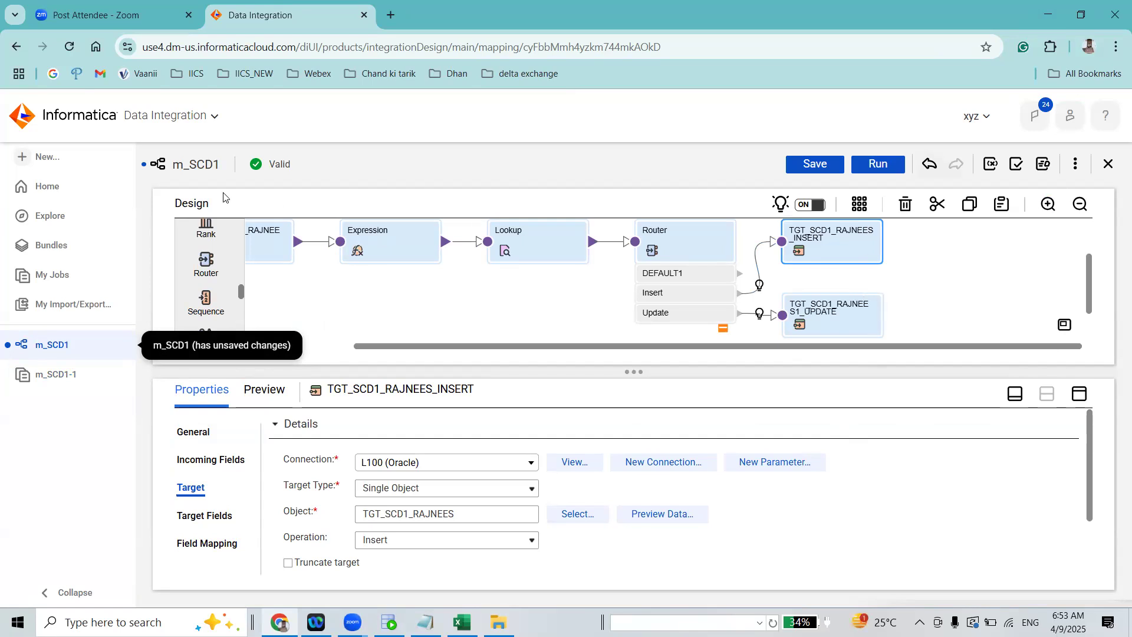
Reopen the m_SCD1-1 job results and check the success rows of the insert and update targets
{"action": "left_click", "coordinate": [67, 276]}
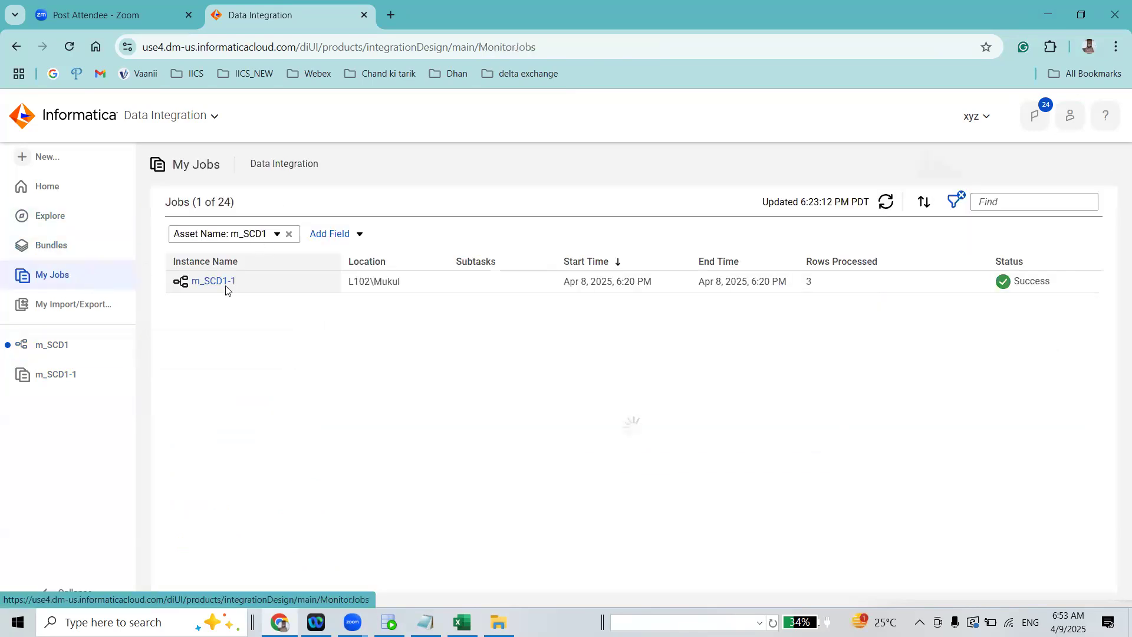
{"action": "left_click", "coordinate": [224, 287]}
{"action": "left_click_drag", "start_coordinate": [483, 468], "coordinate": [475, 501]}
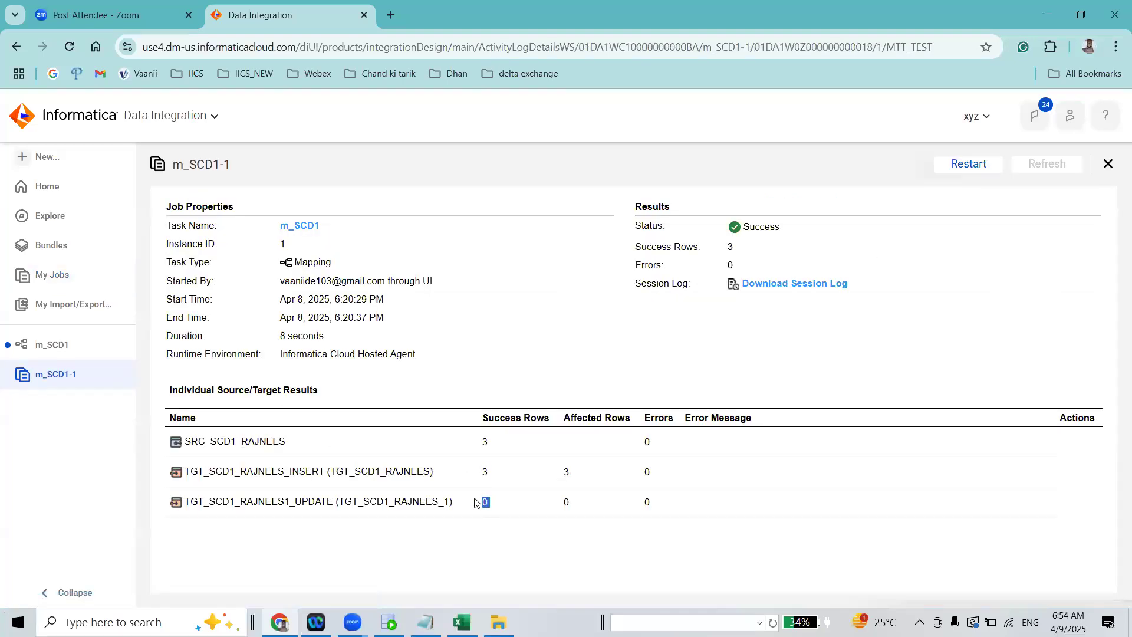
Switch to Oracle SQL Developer, then disconnect the sandbox connection and connect it again
{"action": "left_click", "coordinate": [387, 622]}
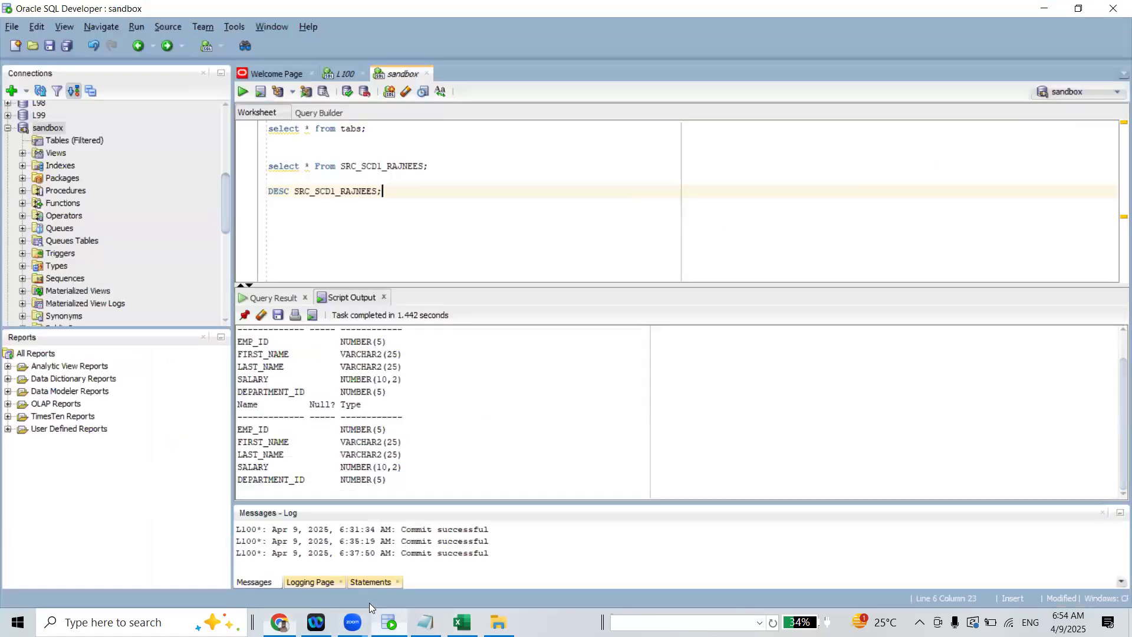
{"action": "right_click", "coordinate": [49, 128]}
{"action": "left_click", "coordinate": [92, 148]}
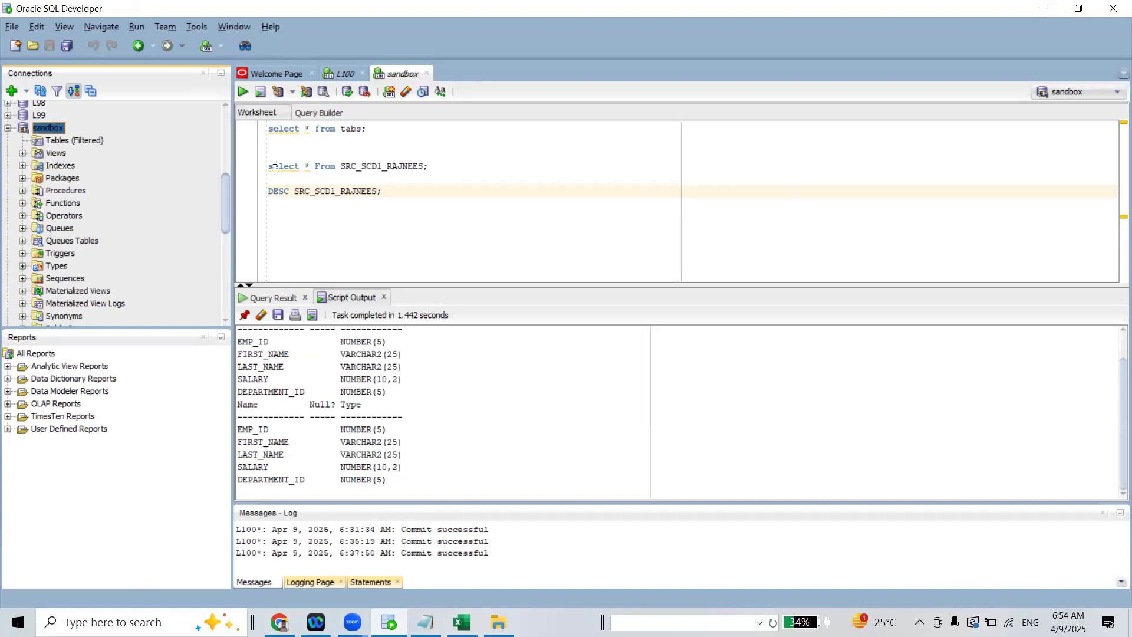
{"action": "right_click", "coordinate": [52, 206]}
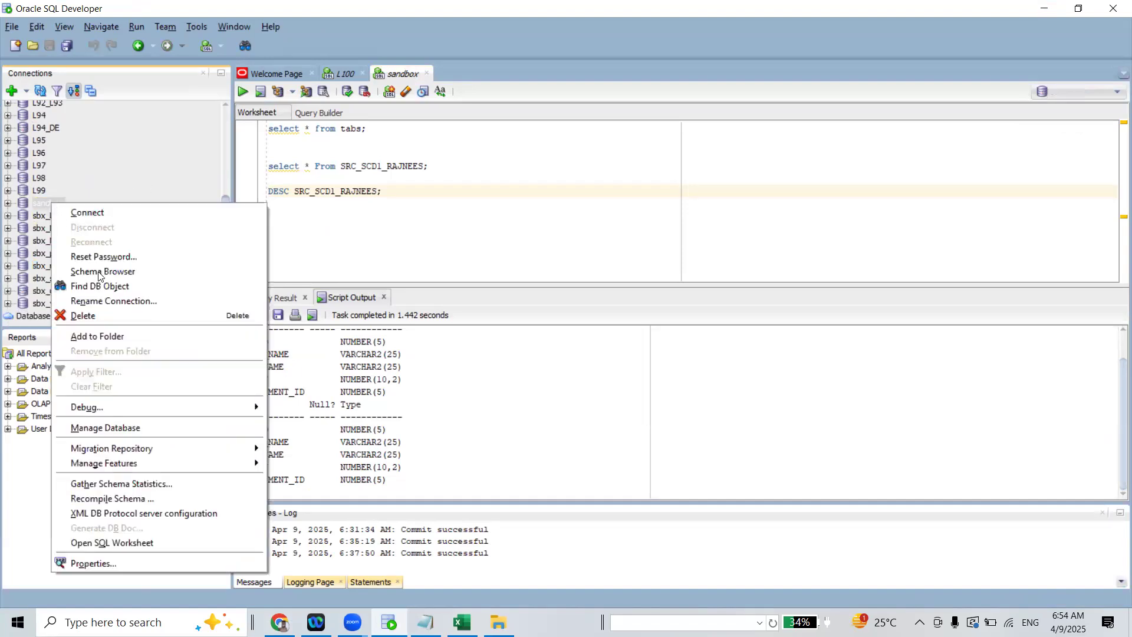
{"action": "left_click", "coordinate": [96, 214]}
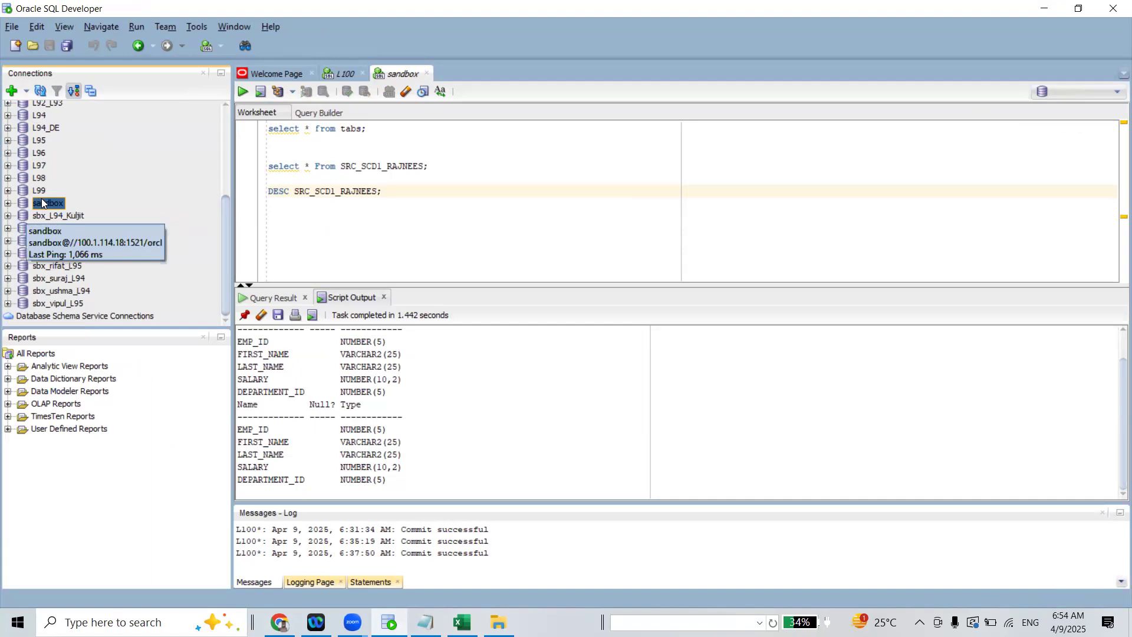
Close the extra empty sandbox worksheet and return to the original sandbox worksheet
{"action": "left_click_drag", "start_coordinate": [458, 165], "coordinate": [259, 121]}
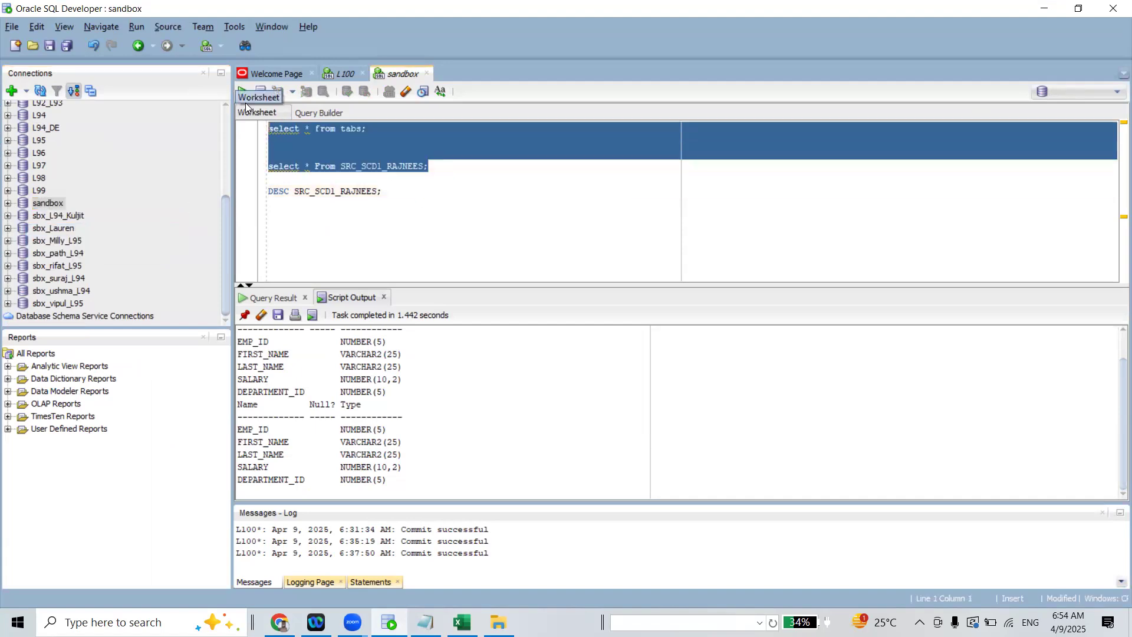
{"action": "left_click", "coordinate": [382, 192]}
{"action": "left_click_drag", "start_coordinate": [255, 194], "coordinate": [242, 186]}
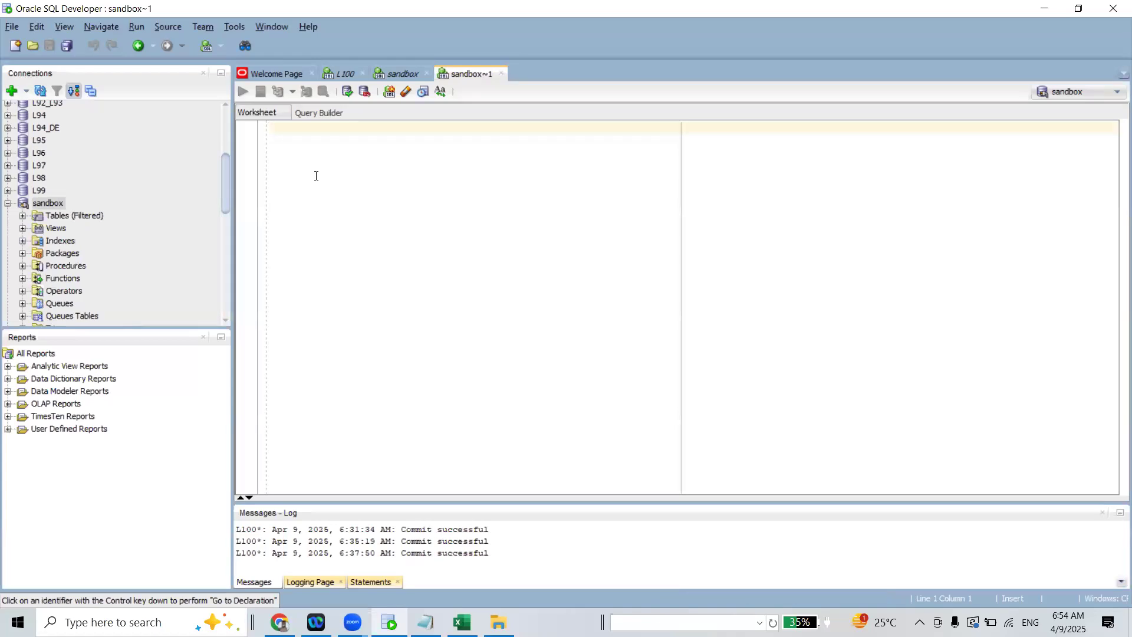
{"action": "left_click", "coordinate": [502, 73]}
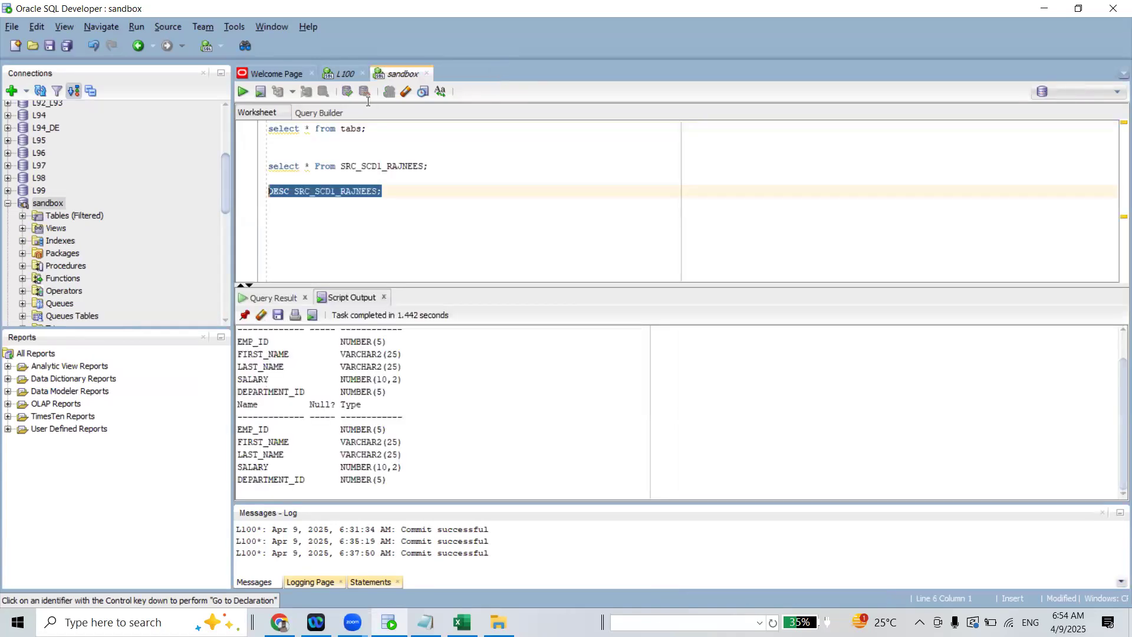
Delete the tabs query, the DESC statement and the blank lines, keeping only select * From SRC_SCD1_RAJNEES in the sandbox worksheet
{"action": "left_click", "coordinate": [434, 166]}
{"action": "left_click_drag", "start_coordinate": [368, 129], "coordinate": [259, 116]}
{"action": "key", "text": "Delete"}
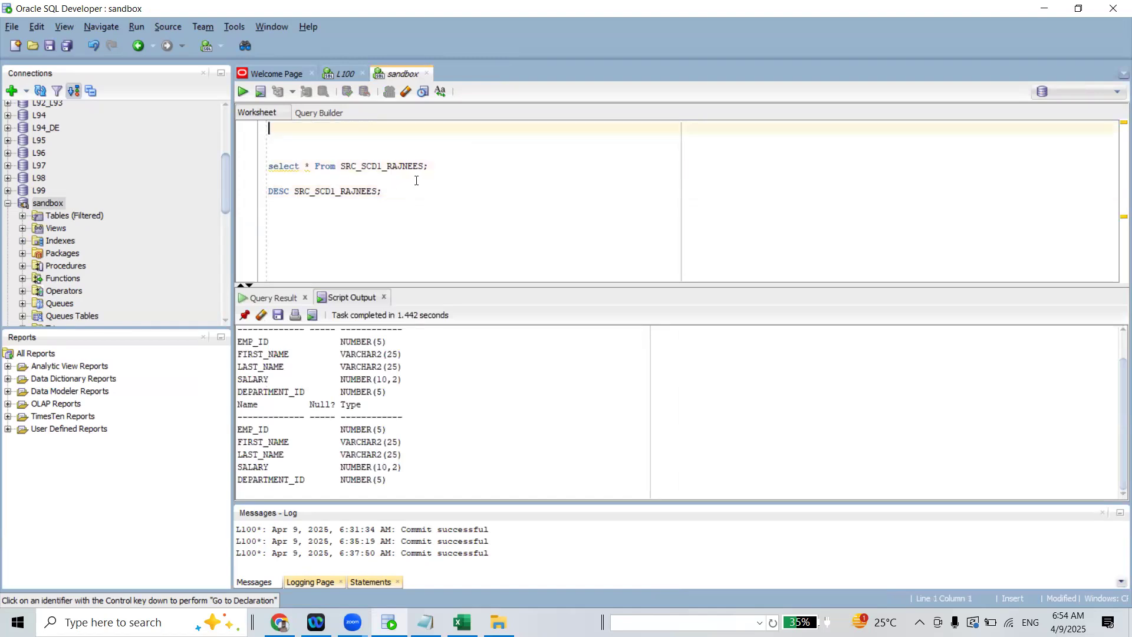
{"action": "left_click_drag", "start_coordinate": [382, 191], "coordinate": [262, 130]}
{"action": "key", "text": "Delete"}
{"action": "key", "text": "Delete"}
{"action": "key", "text": "Delete"}
{"action": "left_click", "coordinate": [366, 175]}
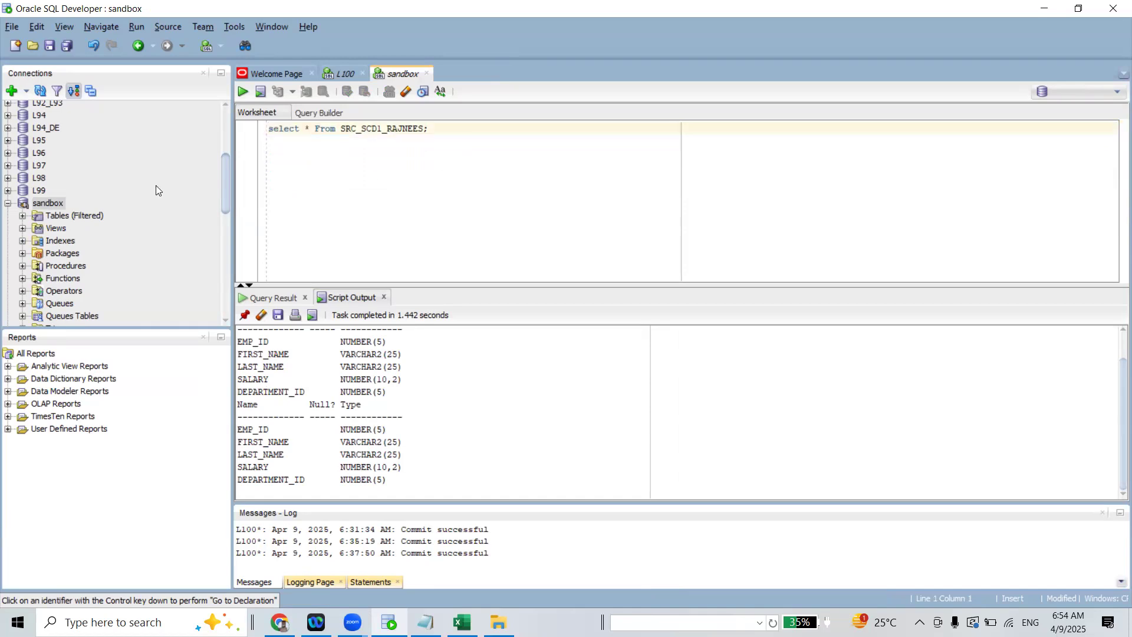
Find the SRC_SCD1_RAJNEES table among the sandbox connection's tables and open its data
{"action": "left_click", "coordinate": [22, 220]}
{"action": "left_click_drag", "start_coordinate": [227, 132], "coordinate": [214, 198]}
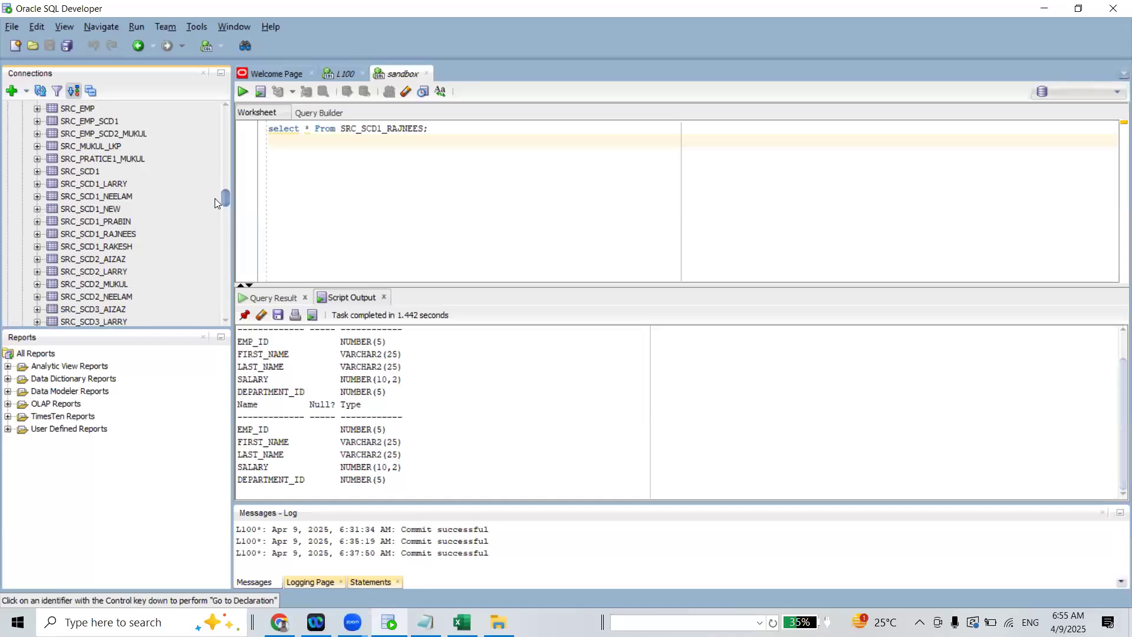
{"action": "left_click_drag", "start_coordinate": [214, 198], "coordinate": [214, 207]}
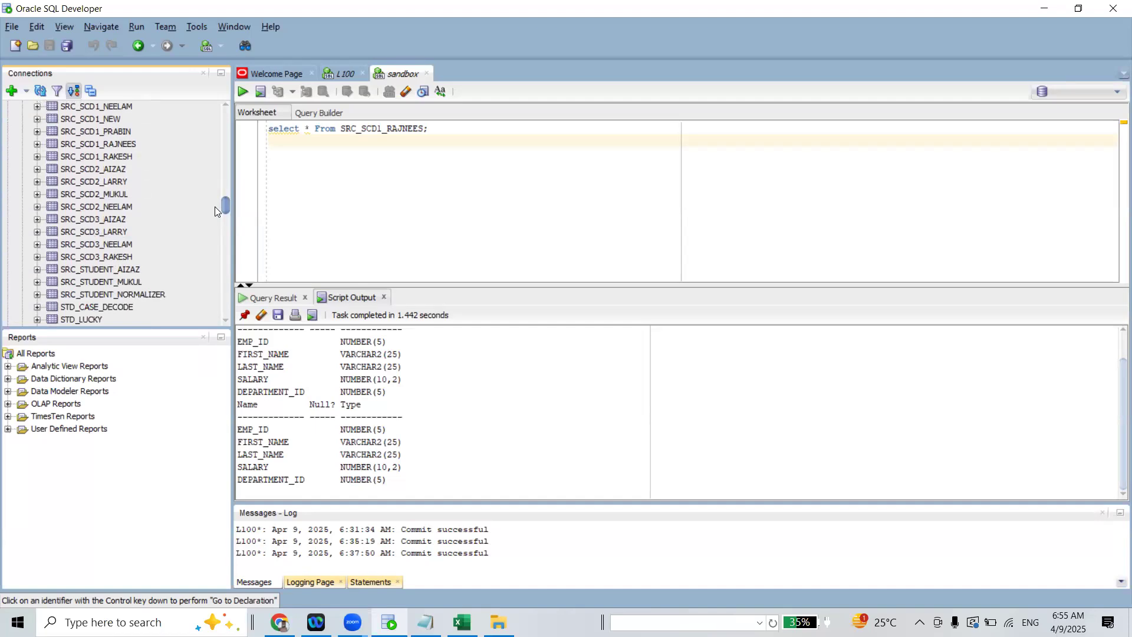
{"action": "double_click", "coordinate": [374, 129]}
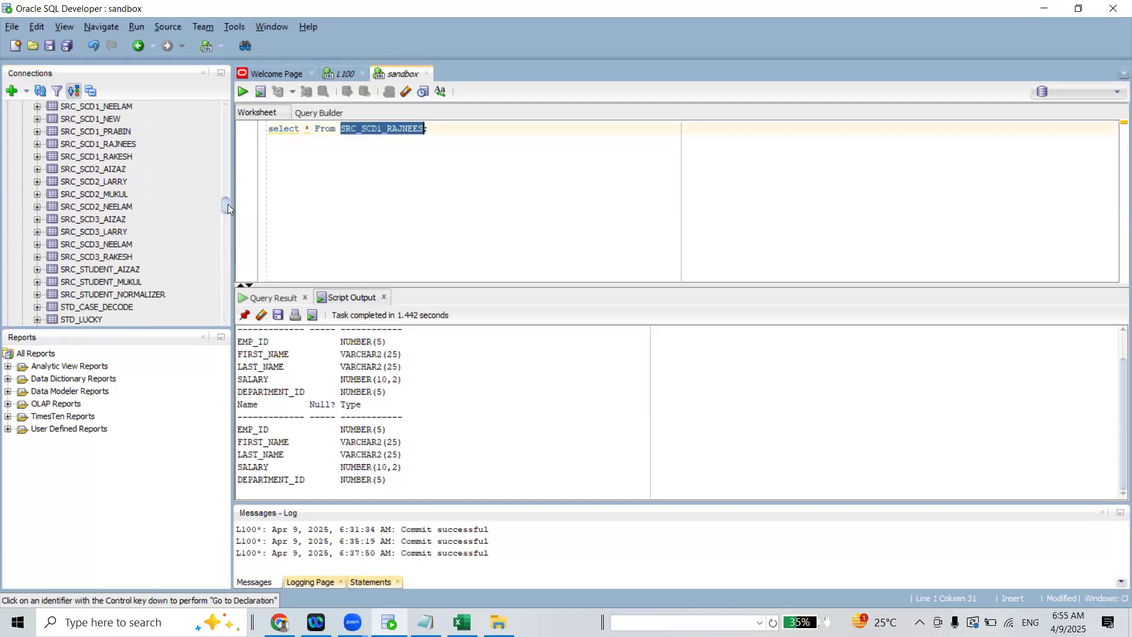
{"action": "left_click", "coordinate": [112, 144]}
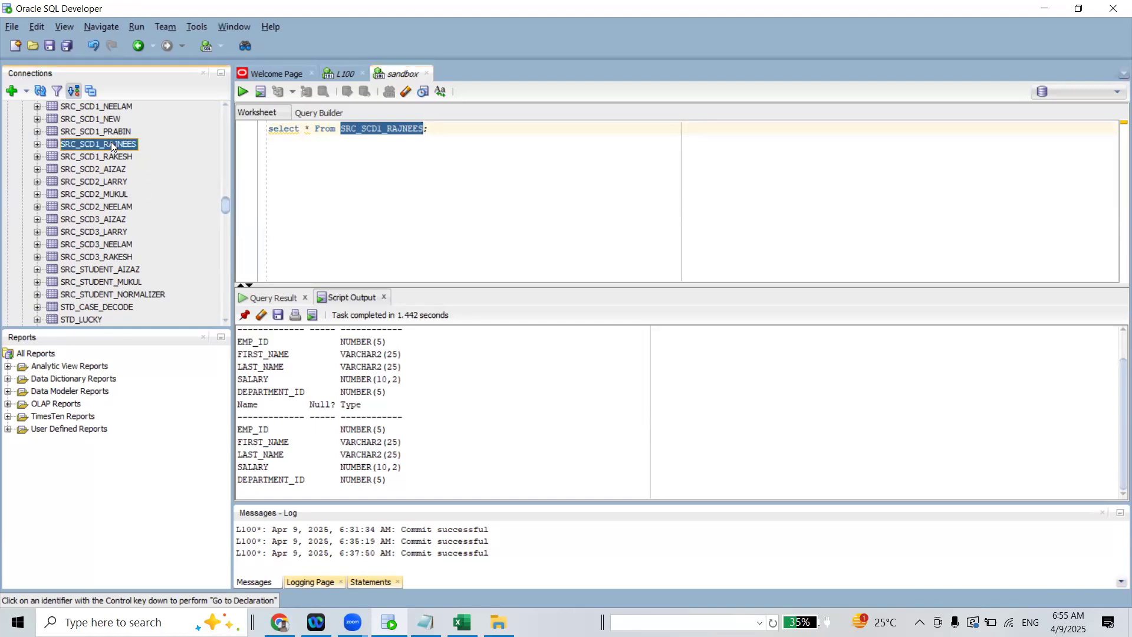
{"action": "double_click", "coordinate": [112, 144]}
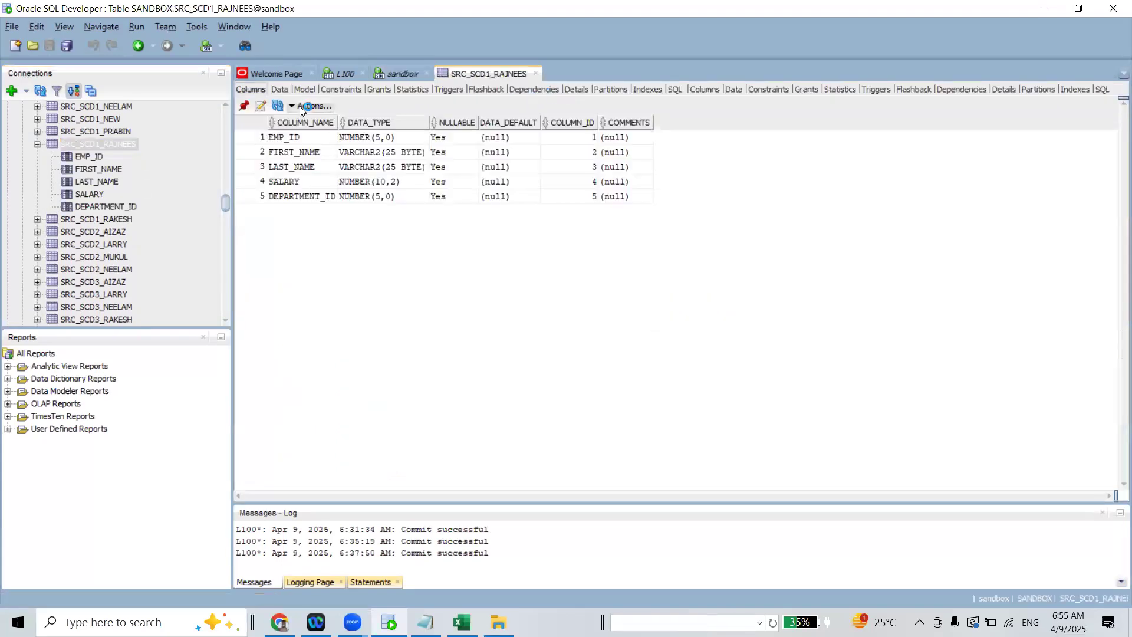
{"action": "left_click", "coordinate": [284, 89]}
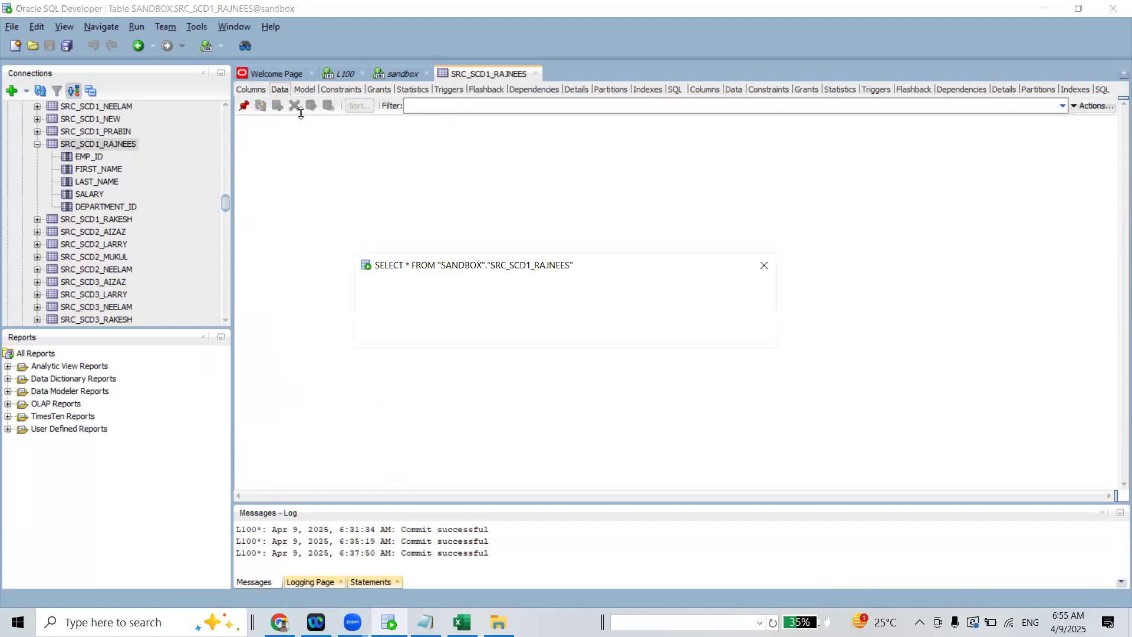
Set the SALARY in the first row of SRC_SCD1_RAJNEES to 2000 and commit the change
{"action": "left_click", "coordinate": [460, 134]}
{"action": "left_click", "coordinate": [461, 135]}
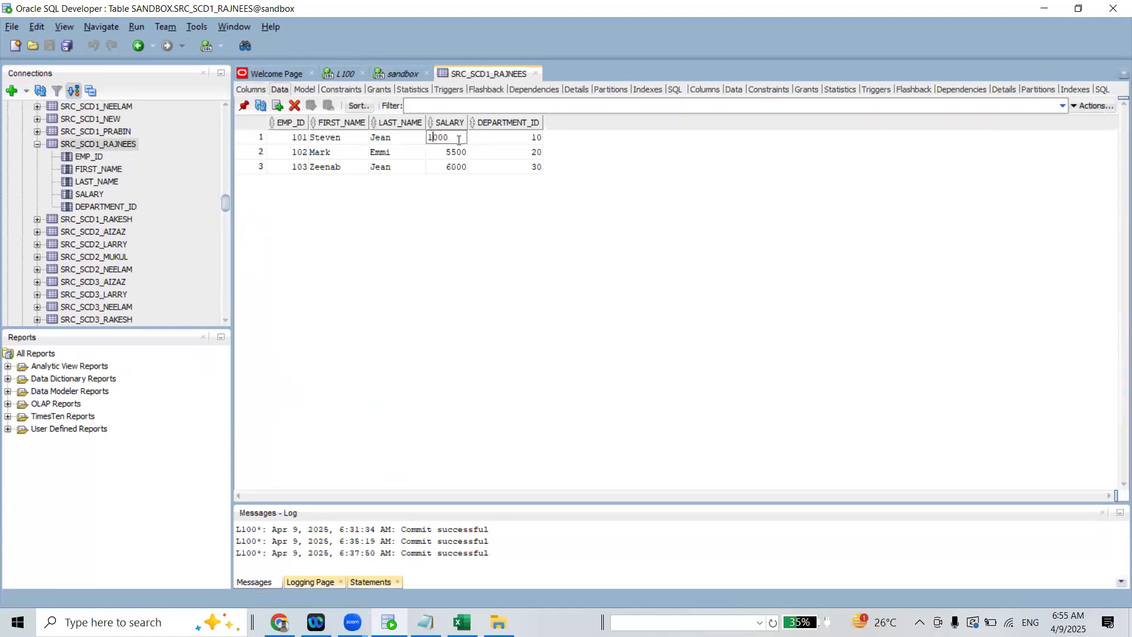
{"action": "type", "text": "2"}
{"action": "key", "text": "Return"}
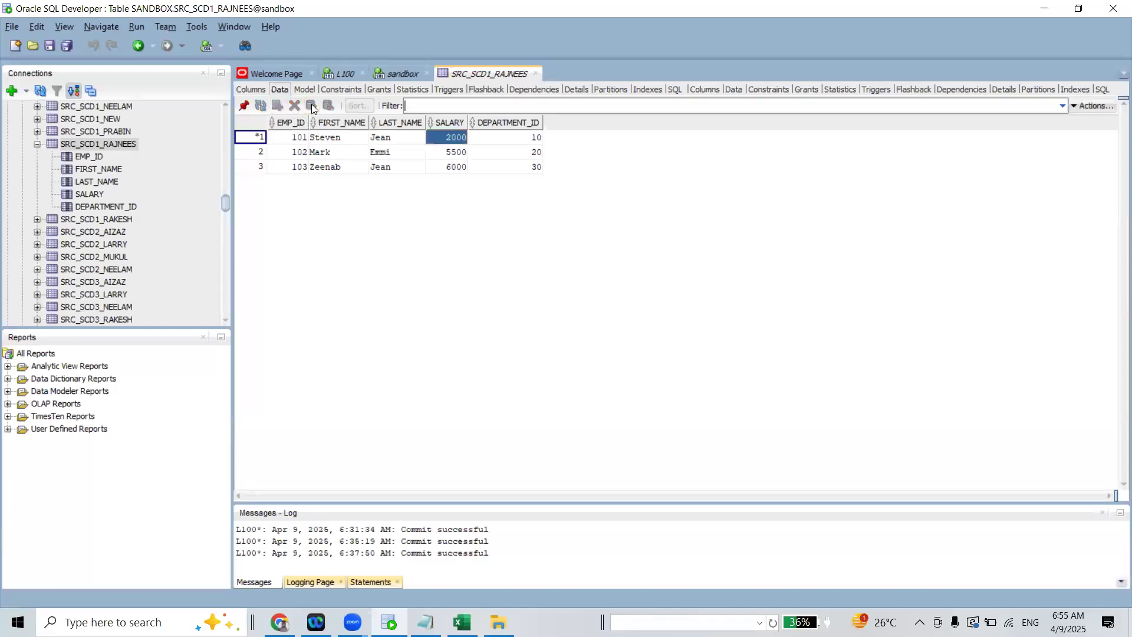
{"action": "left_click", "coordinate": [313, 106]}
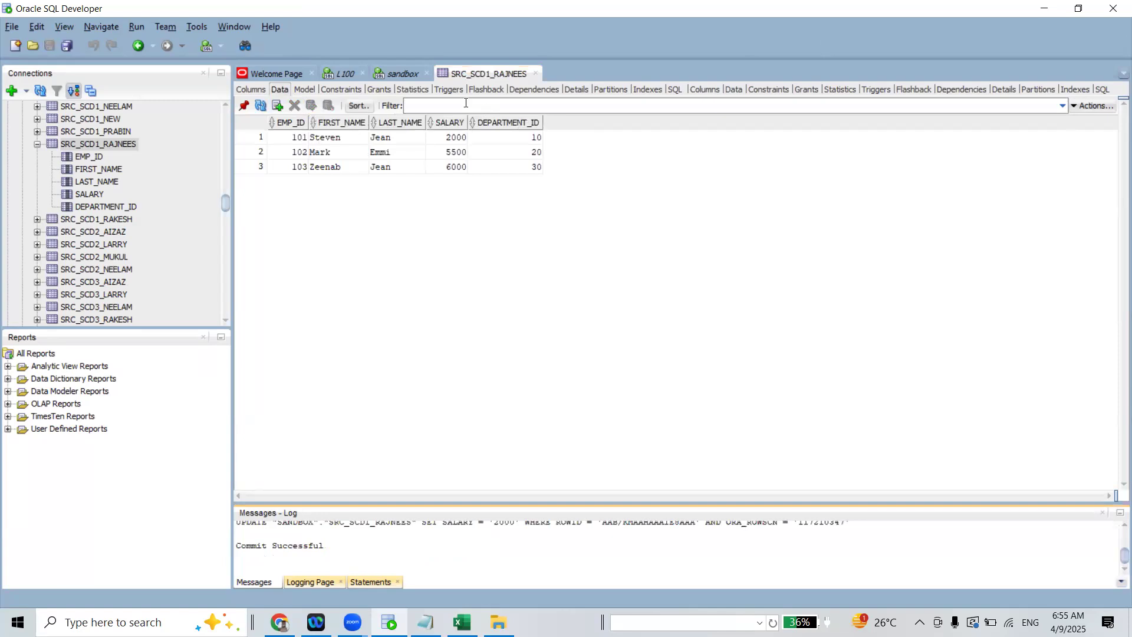
Return to the sandbox worksheet and run its select query against the sandbox connection
{"action": "left_click", "coordinate": [409, 78]}
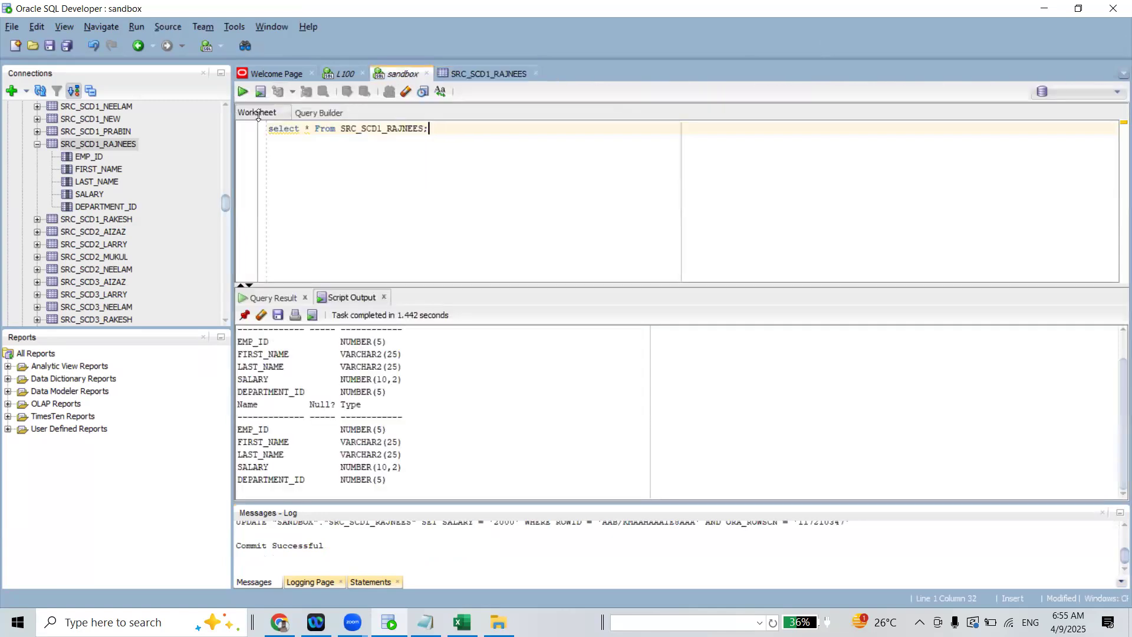
{"action": "left_click", "coordinate": [243, 93]}
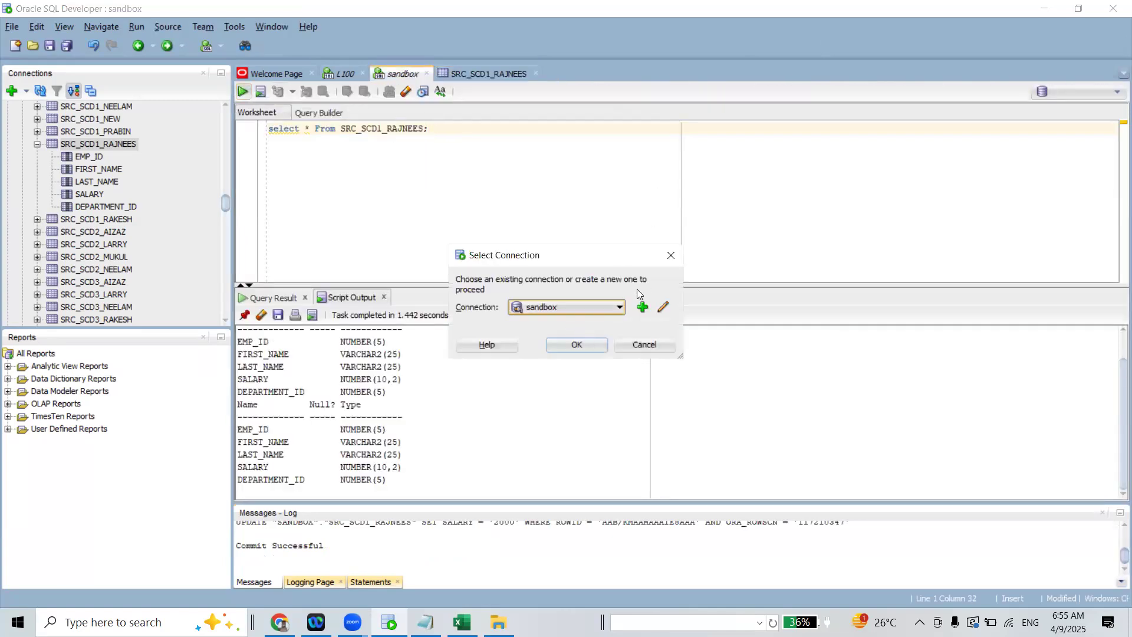
{"action": "left_click", "coordinate": [671, 260]}
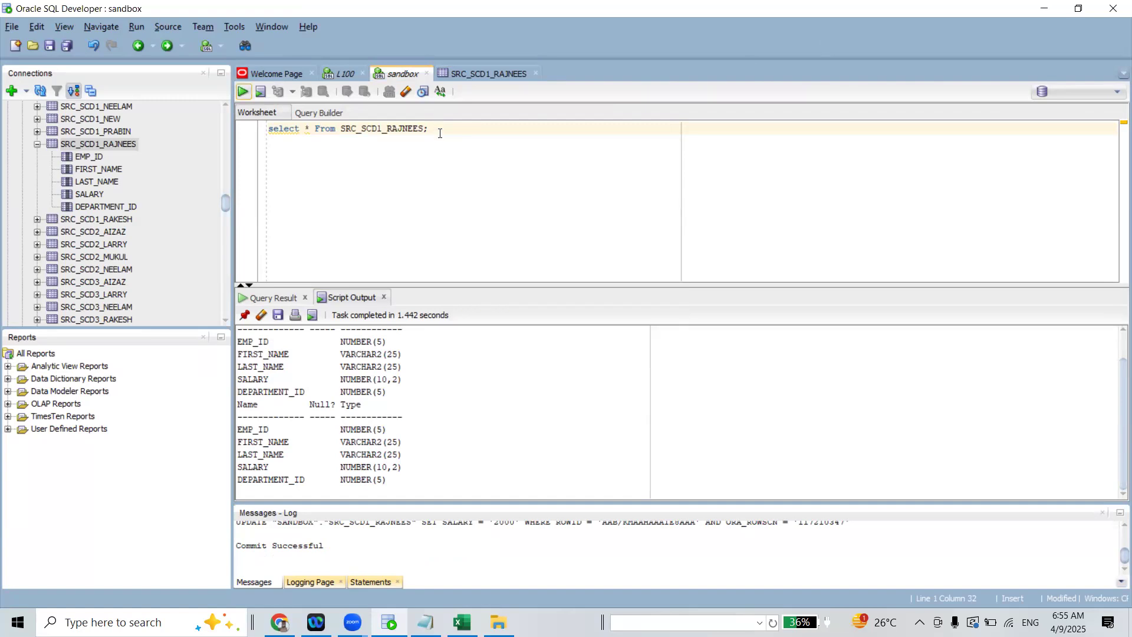
{"action": "left_click", "coordinate": [243, 92]}
{"action": "left_click", "coordinate": [568, 346]}
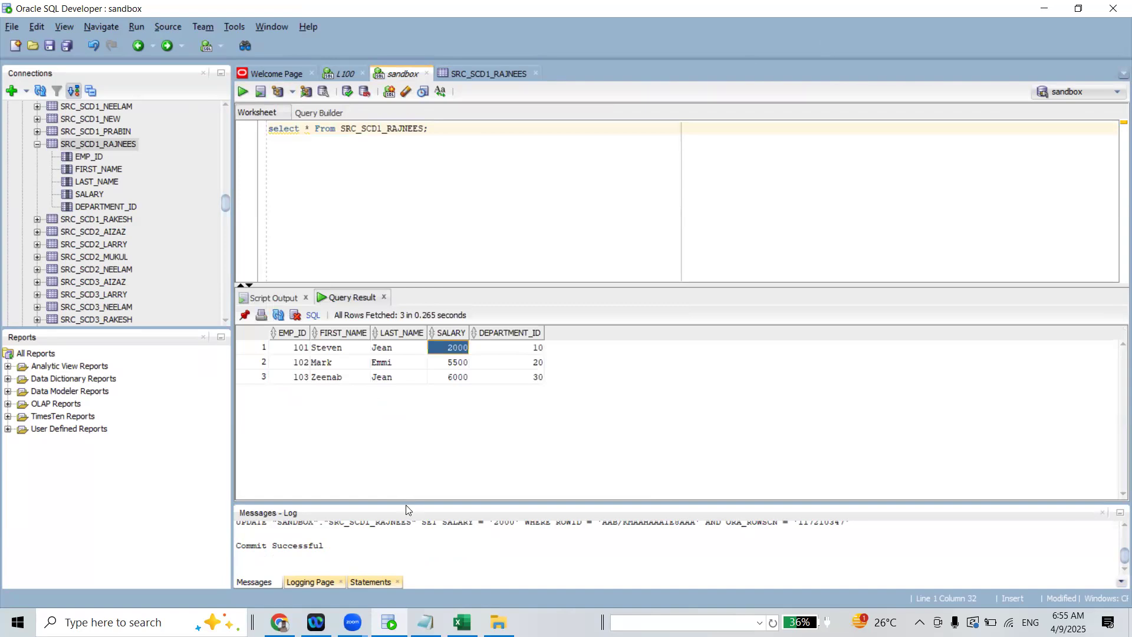
Switch to Informatica Data Integration in the browser, then save mapping m_SCD1 and run it
{"action": "key", "text": "alt+Tab"}
{"action": "left_click", "coordinate": [77, 346]}
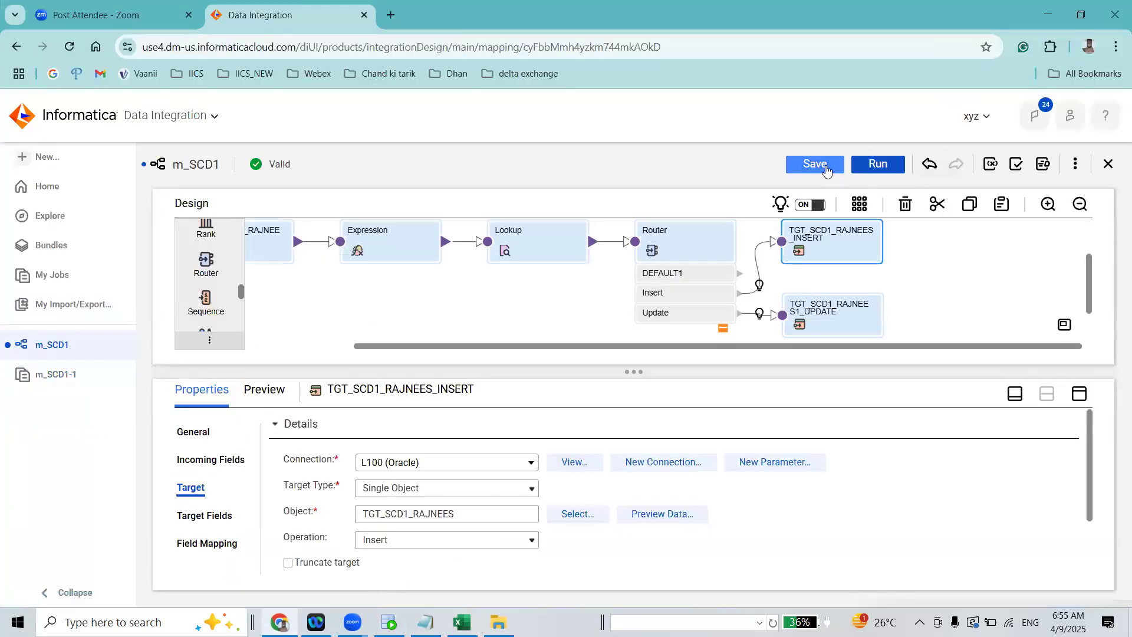
{"action": "left_click", "coordinate": [877, 165]}
{"action": "left_click", "coordinate": [587, 417]}
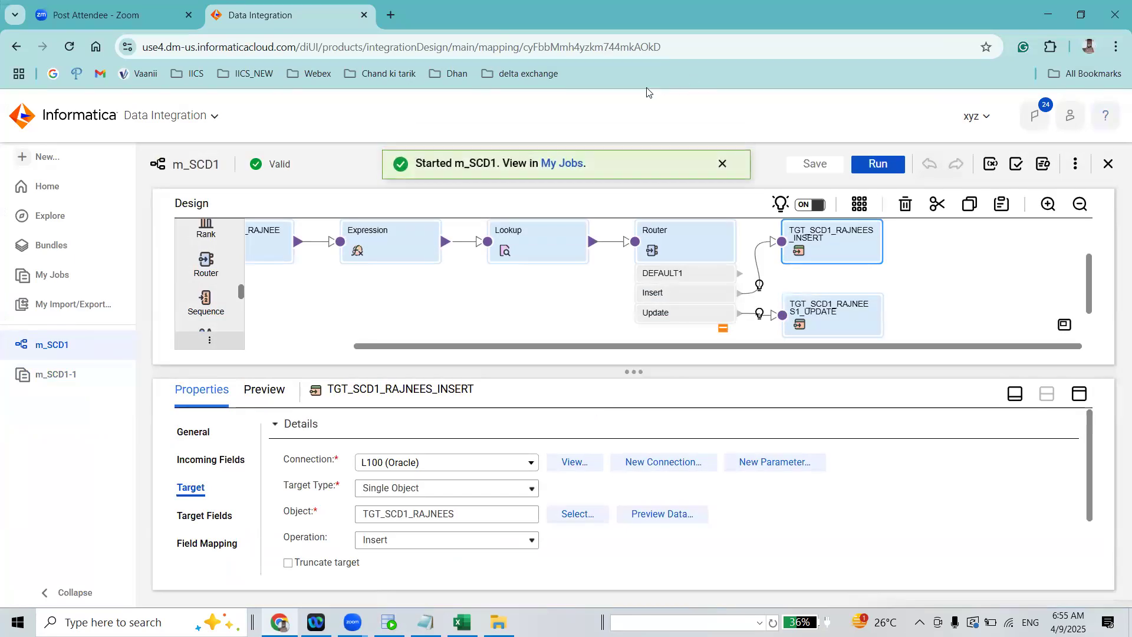
Open My Jobs and keep refreshing the list until the new m_SCD1 run has ended
{"action": "left_click", "coordinate": [886, 202]}
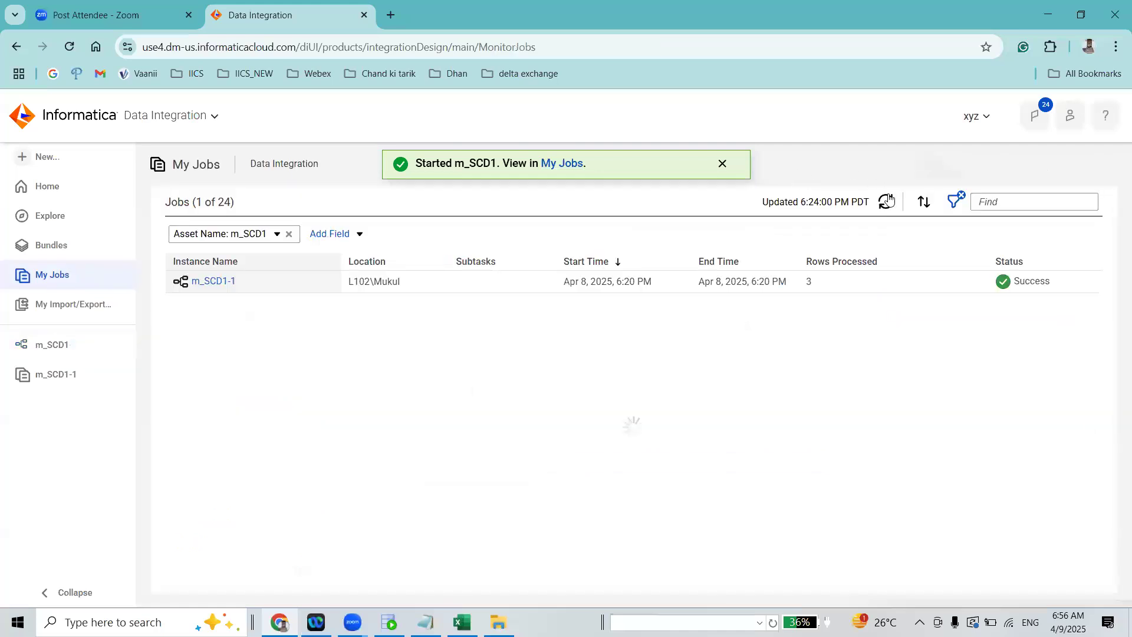
{"action": "left_click", "coordinate": [886, 202]}
{"action": "left_click", "coordinate": [886, 203]}
{"action": "left_click", "coordinate": [886, 202]}
{"action": "left_click", "coordinate": [886, 202]}
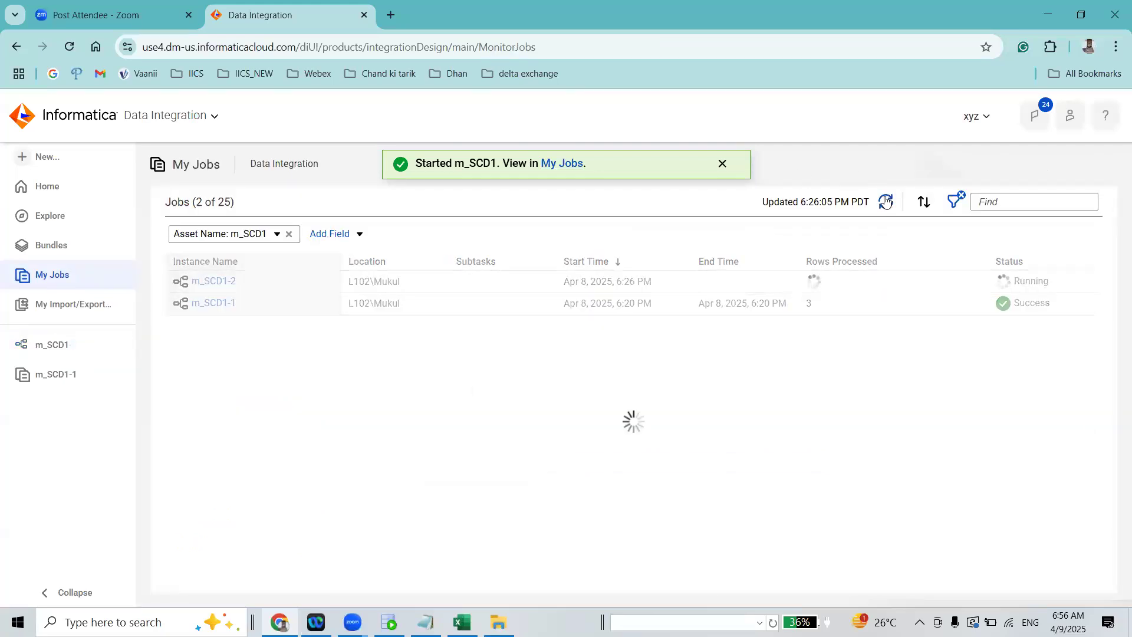
{"action": "left_click", "coordinate": [886, 203]}
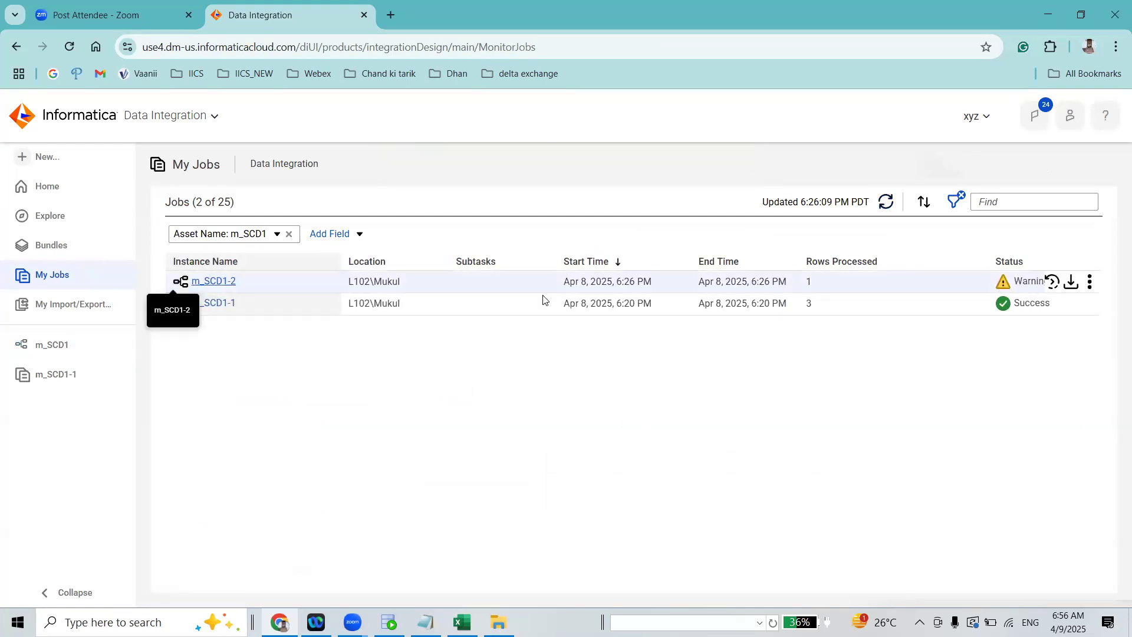
Restart the m_SCD1-2 job, refresh the jobs list and open the m_SCD1-3 run's results
{"action": "left_click", "coordinate": [1052, 282]}
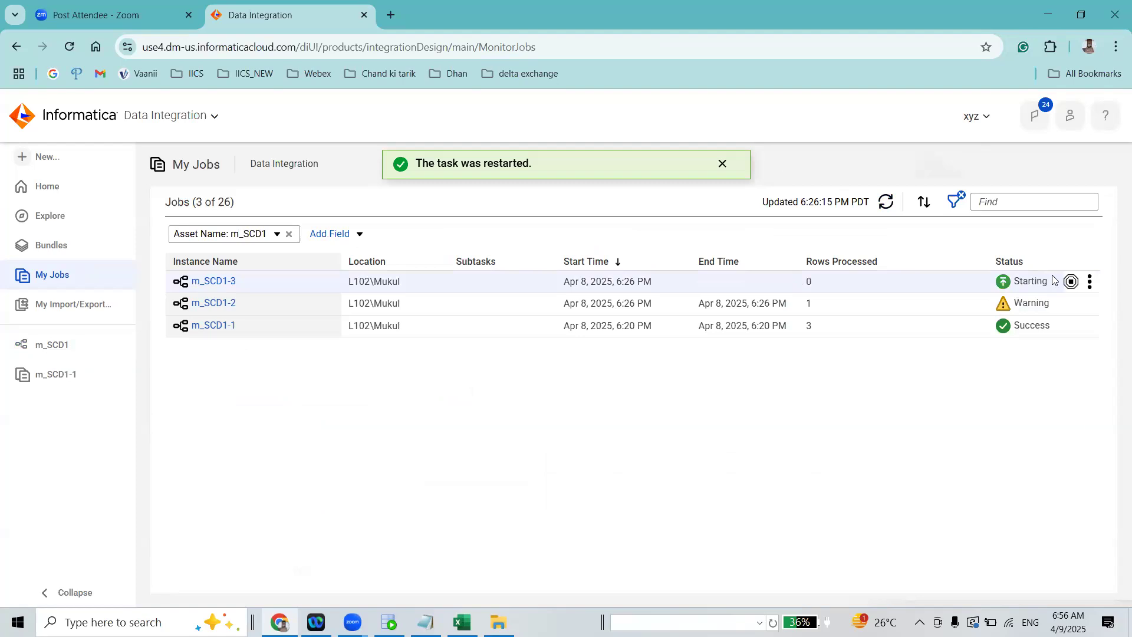
{"action": "left_click", "coordinate": [887, 202]}
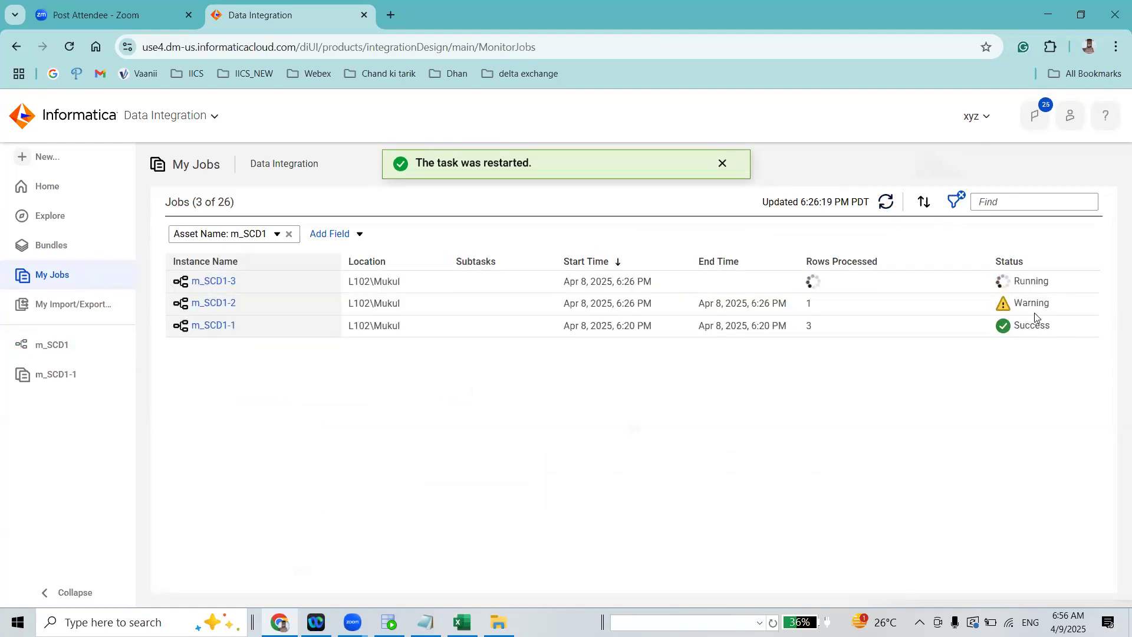
{"action": "left_click", "coordinate": [225, 281]}
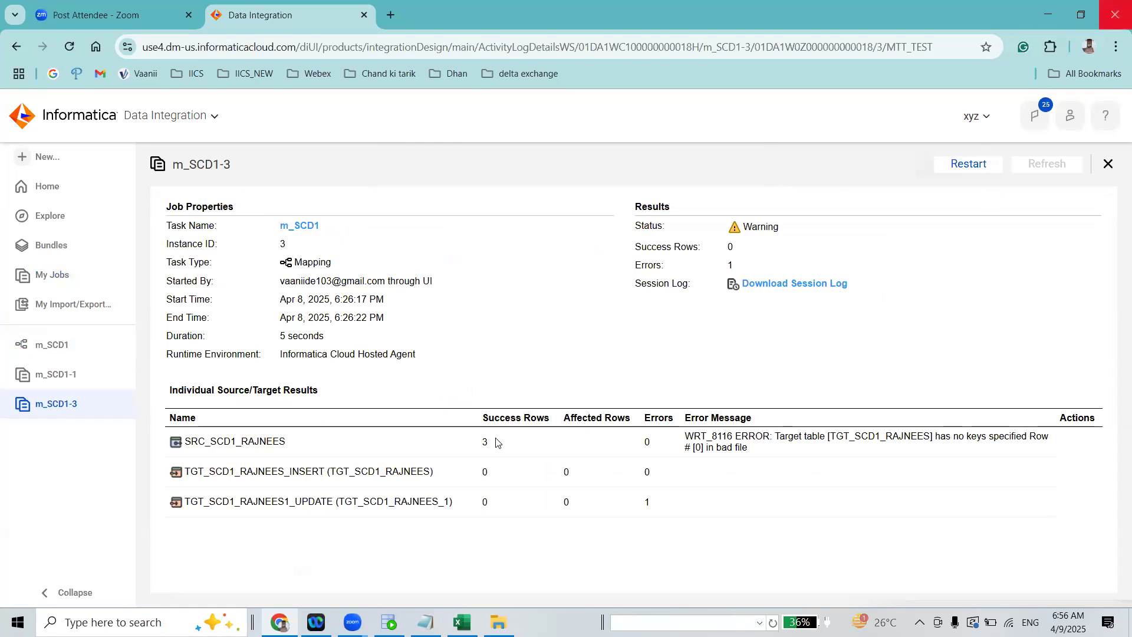
Examine the error message and the update target's error count in the m_SCD1-3 results
{"action": "triple_click", "coordinate": [687, 434]}
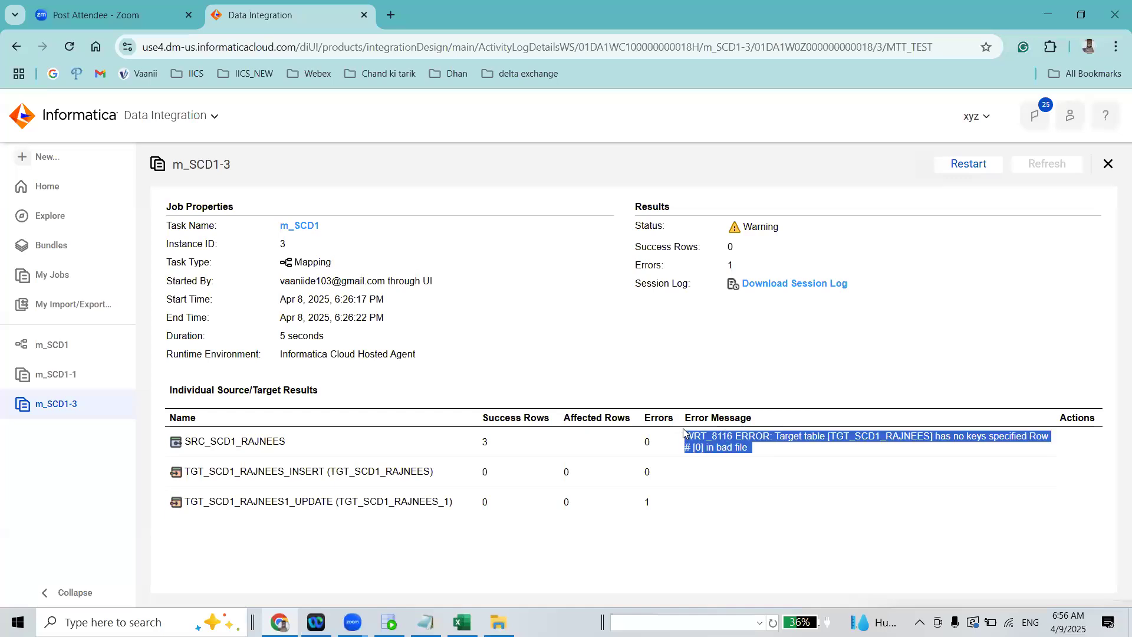
{"action": "left_click_drag", "start_coordinate": [954, 437], "coordinate": [966, 439]}
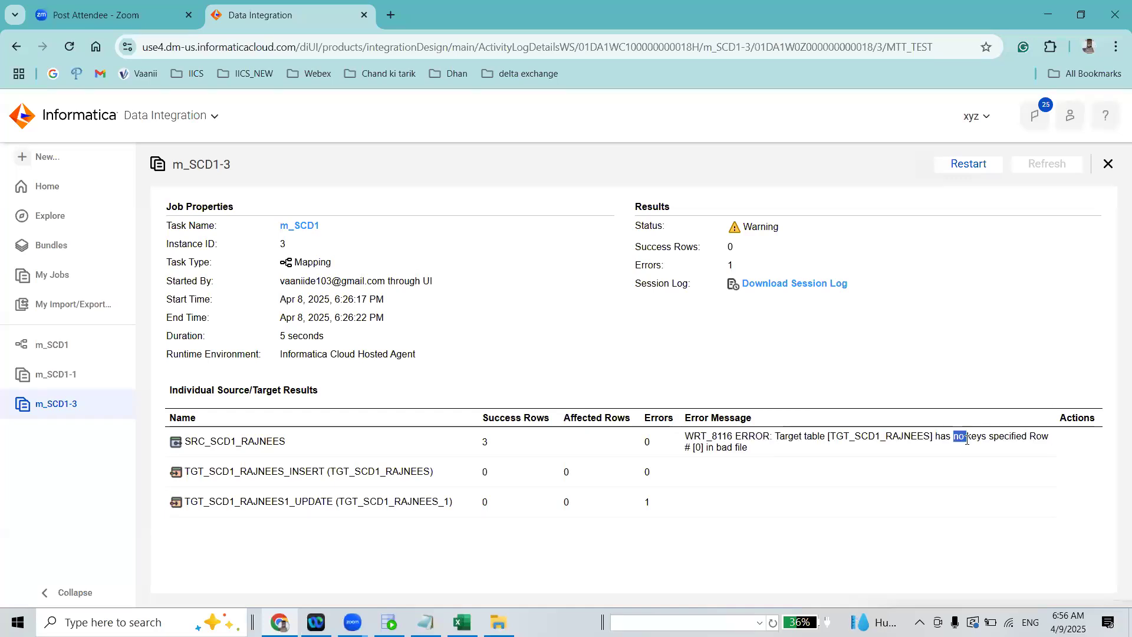
{"action": "double_click", "coordinate": [995, 440]}
{"action": "triple_click", "coordinate": [685, 436]}
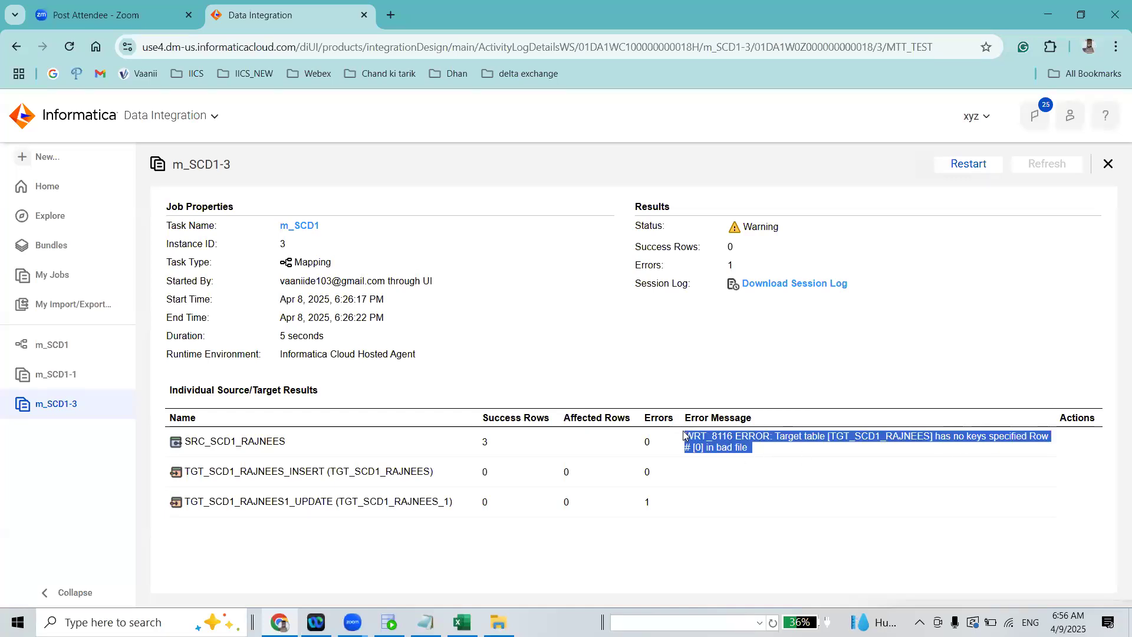
{"action": "left_click_drag", "start_coordinate": [652, 503], "coordinate": [644, 501]}
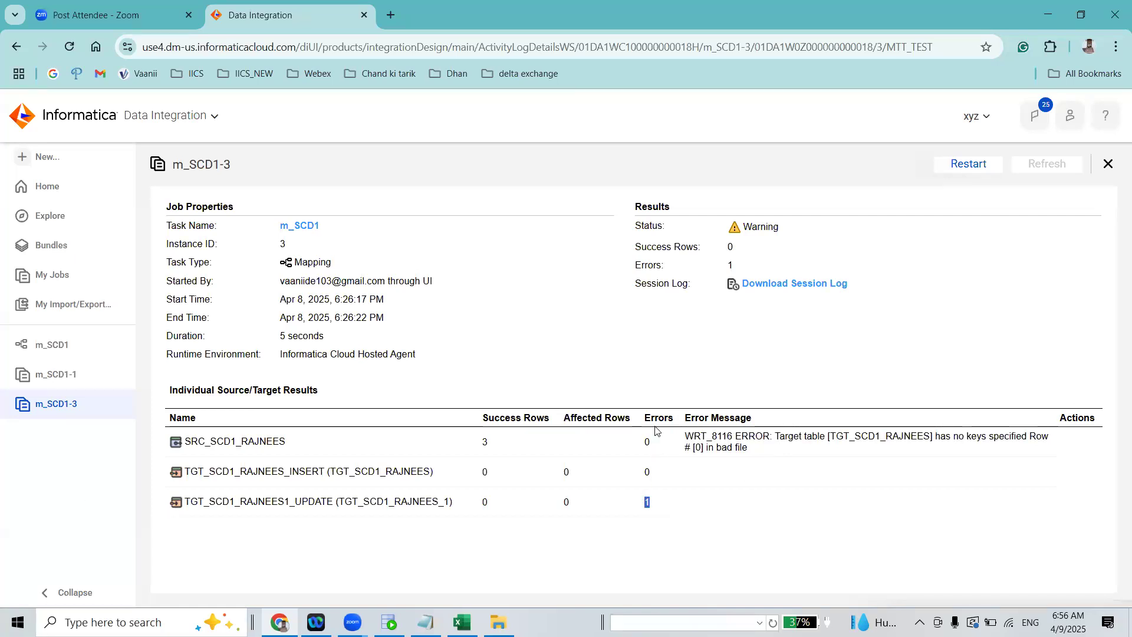
{"action": "triple_click", "coordinate": [684, 435]}
{"action": "left_click", "coordinate": [776, 451]}
{"action": "triple_click", "coordinate": [688, 437]}
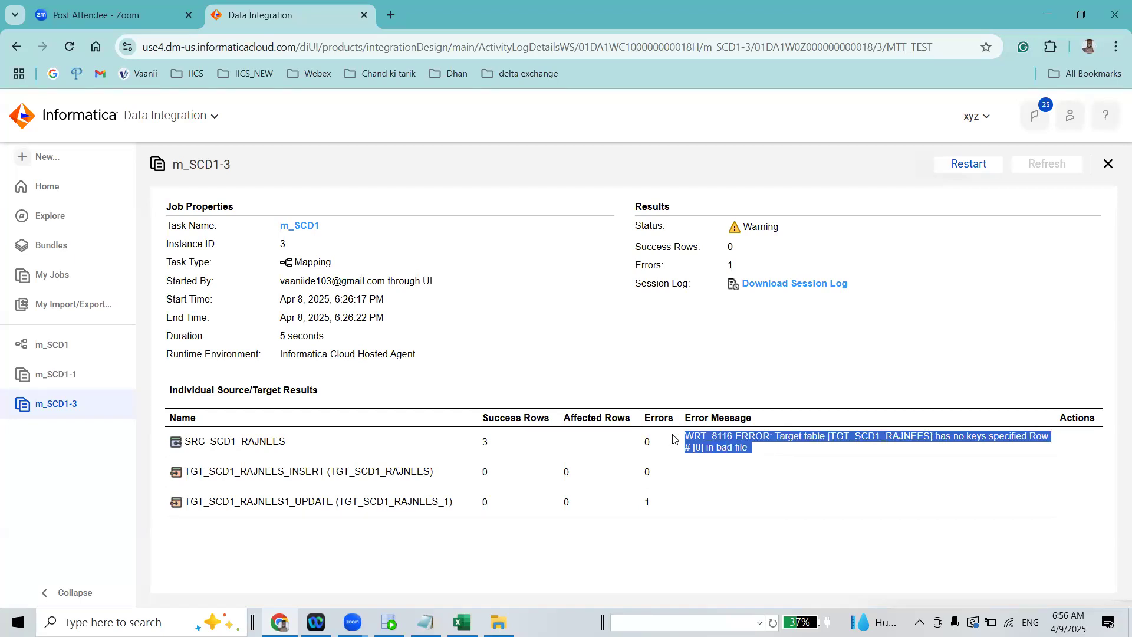
Open mapping m_SCD1 from the job results and show the target settings of TGT_SCD1_RAJNEES1_UPDATE
{"action": "left_click", "coordinate": [299, 225]}
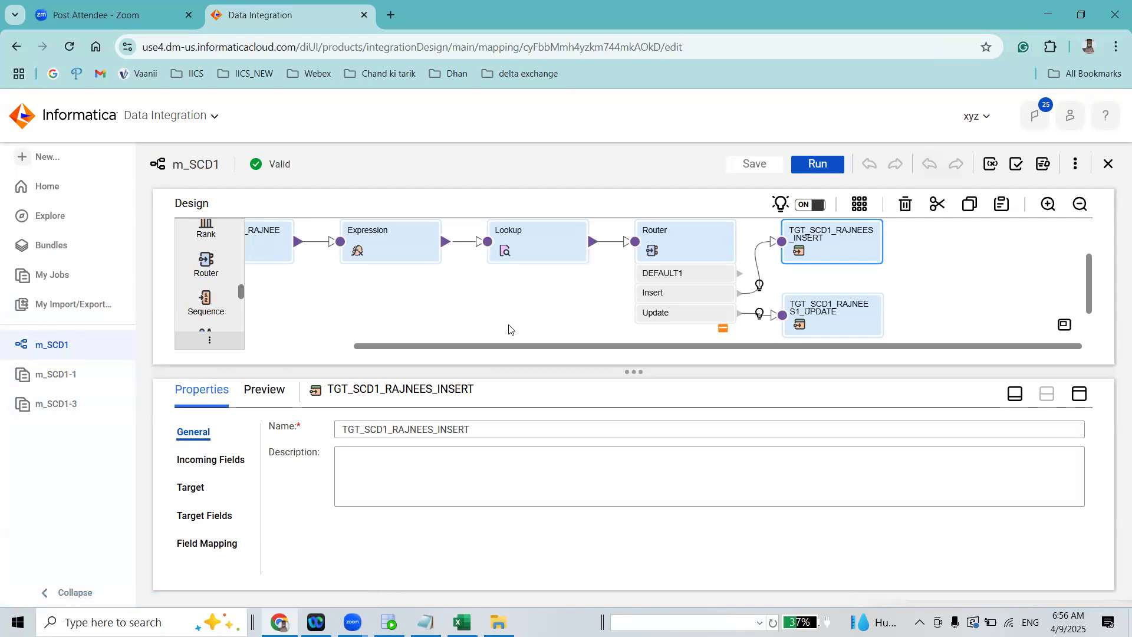
{"action": "left_click_drag", "start_coordinate": [488, 350], "coordinate": [397, 356]}
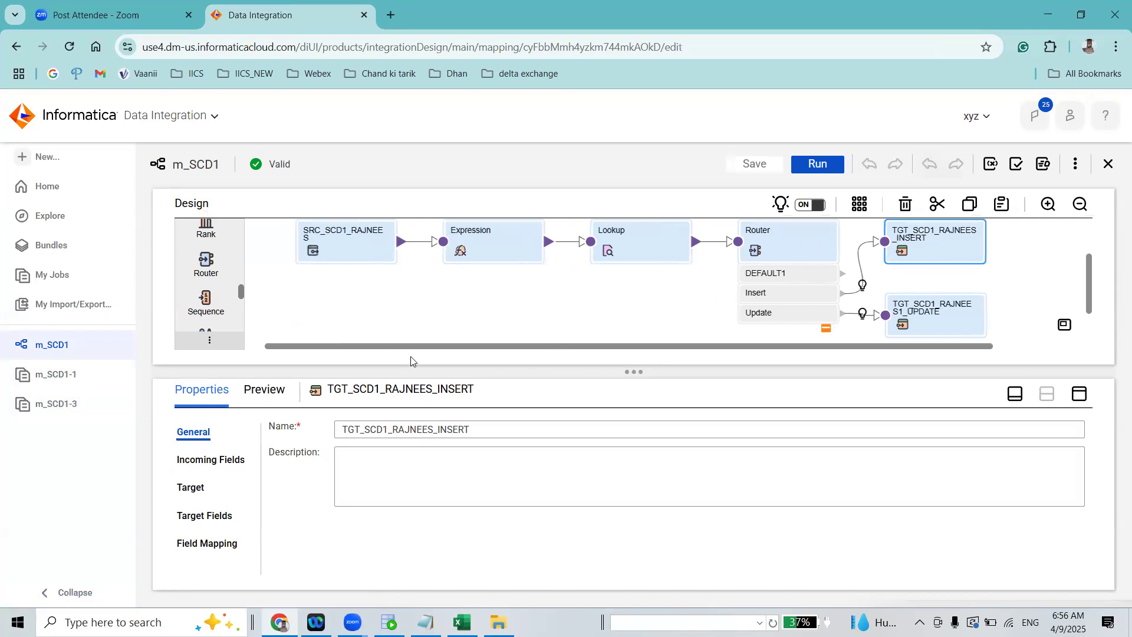
{"action": "left_click", "coordinate": [941, 312]}
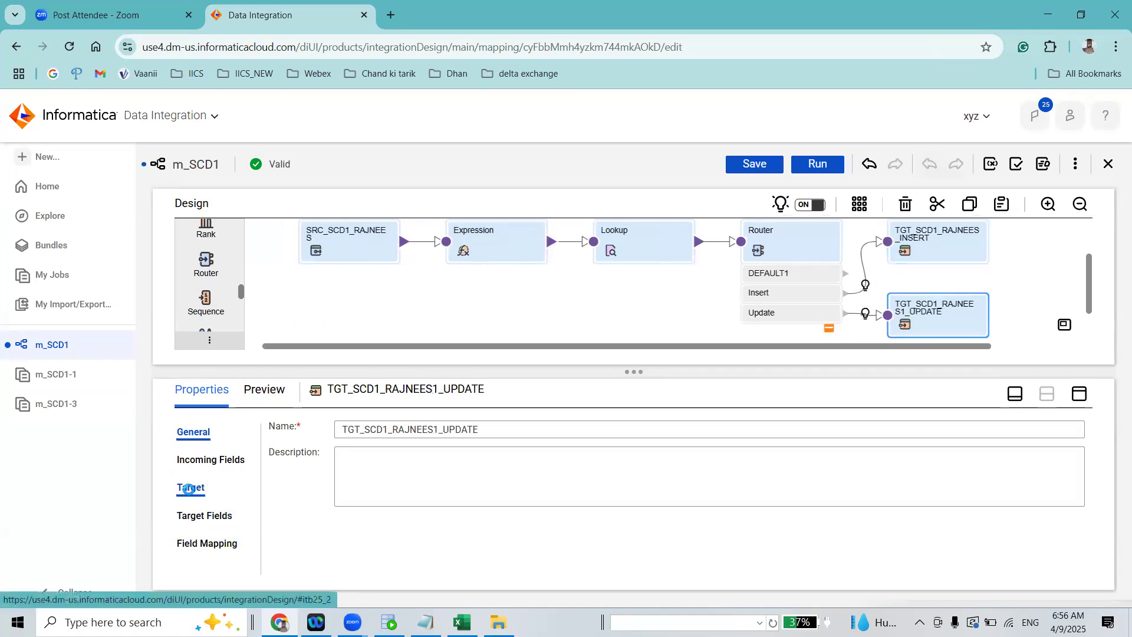
{"action": "left_click", "coordinate": [189, 489]}
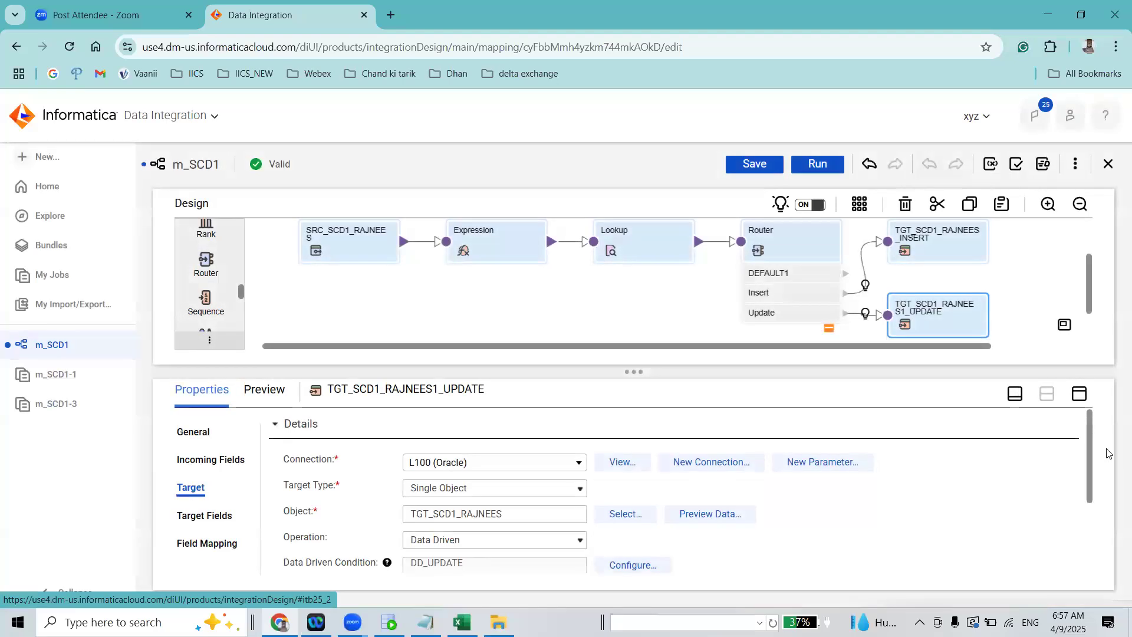
Specify FIRST_NAME, LAST_NAME, DEPARTMENT_ID and SALARY as the update columns of TGT_SCD1_RAJNEES1_UPDATE
{"action": "scroll", "coordinate": [1093, 451], "scroll_direction": "down", "scroll_amount": 2}
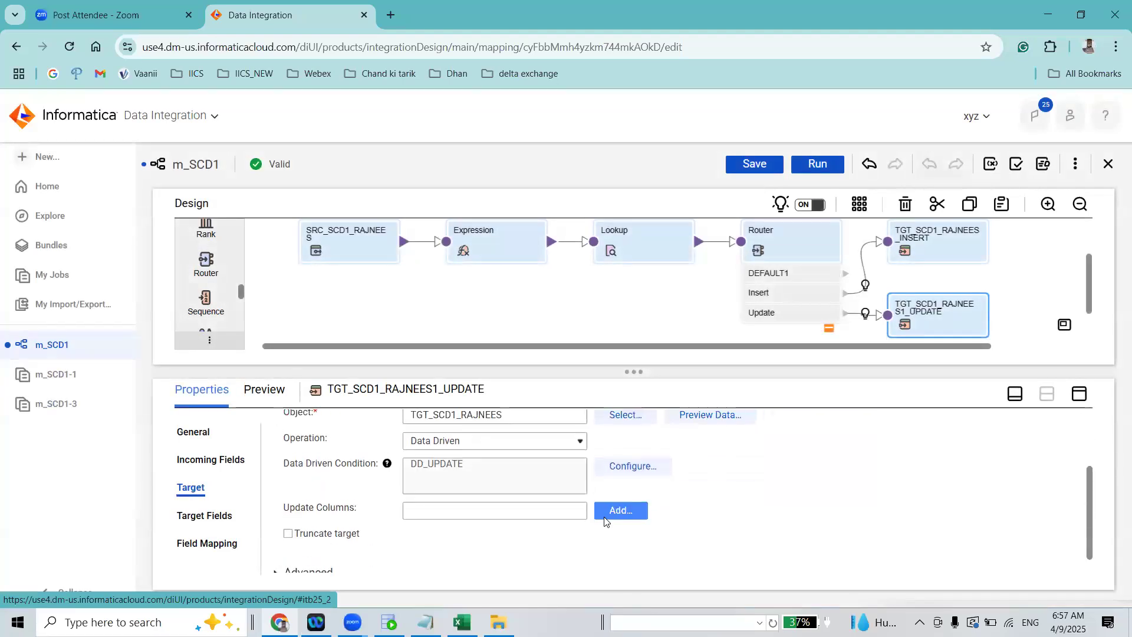
{"action": "left_click", "coordinate": [619, 510]}
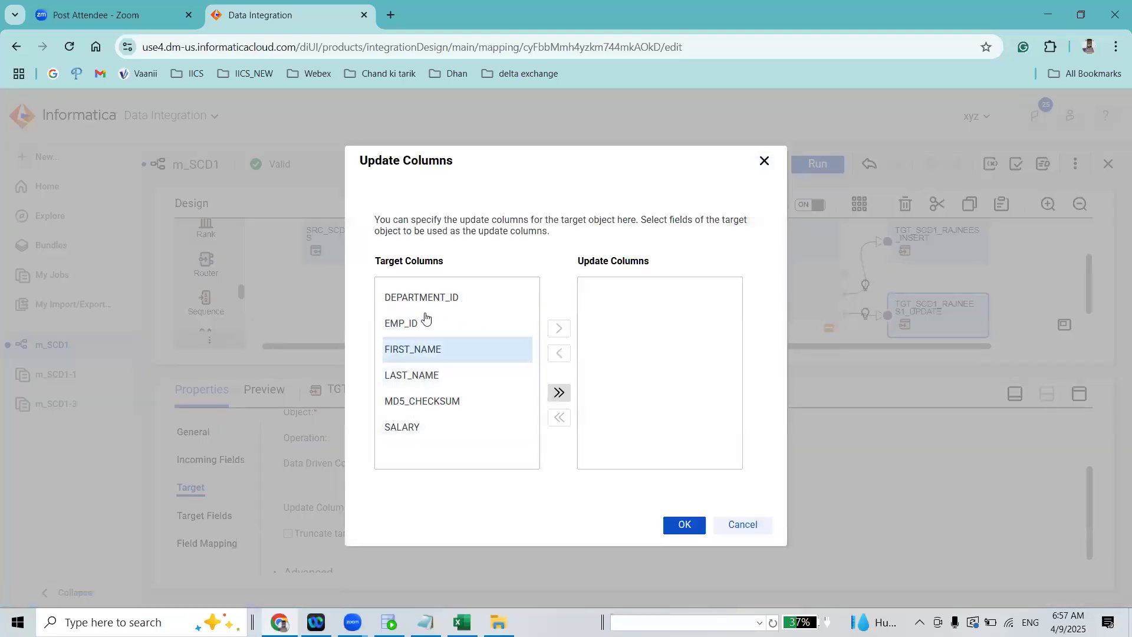
{"action": "left_click", "coordinate": [428, 352]}
{"action": "left_click", "coordinate": [554, 334]}
{"action": "left_click", "coordinate": [458, 352]}
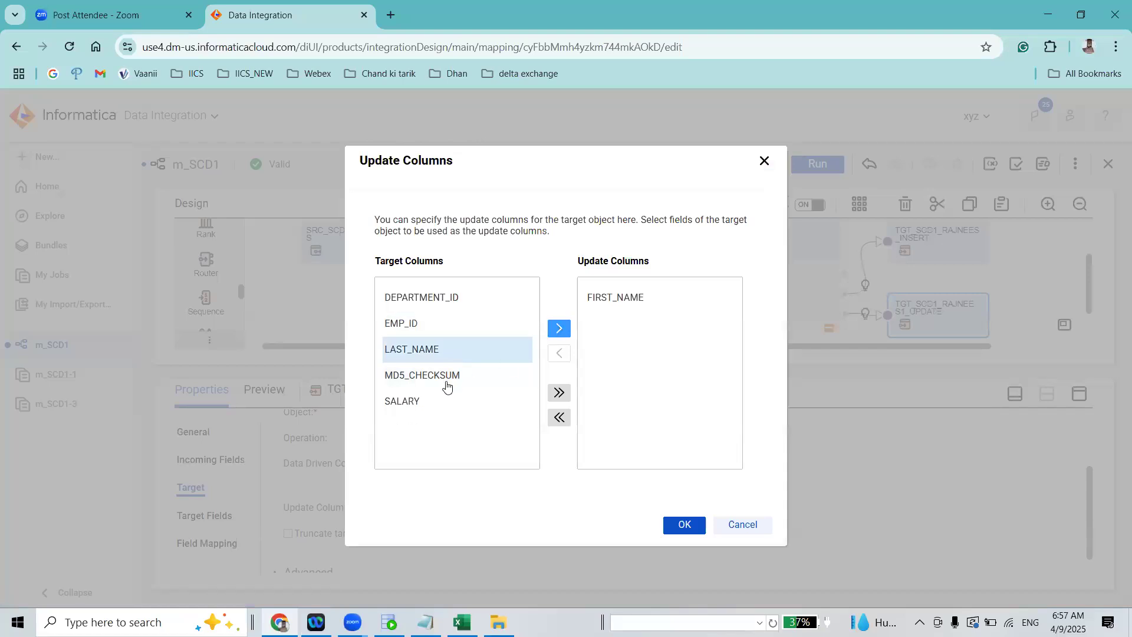
{"action": "left_click", "coordinate": [472, 294]}
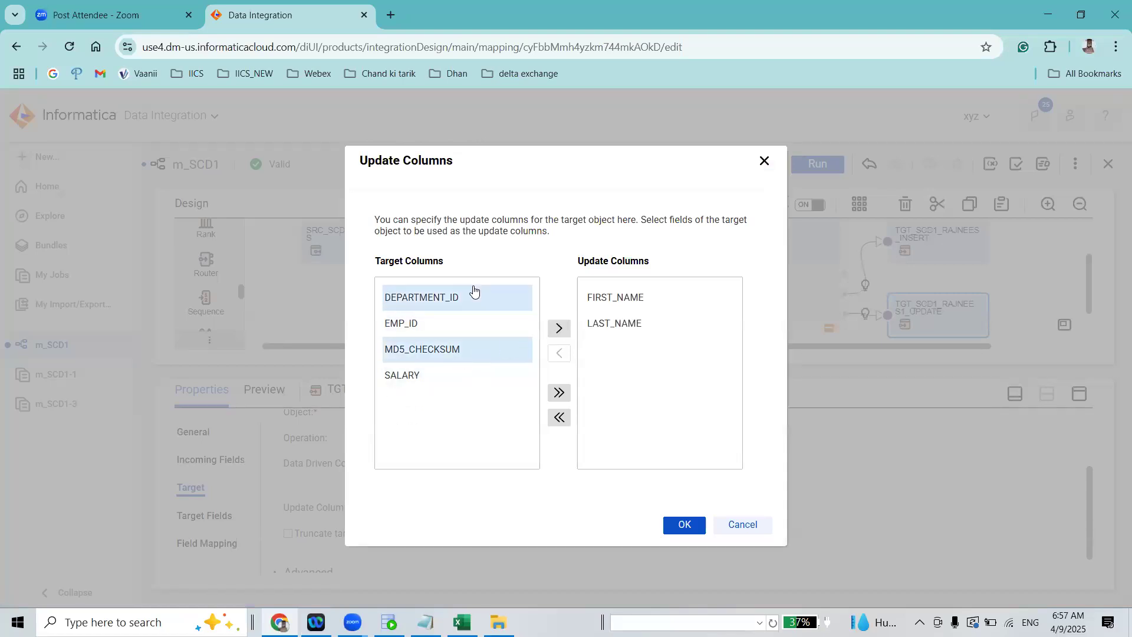
{"action": "left_click", "coordinate": [557, 328]}
{"action": "left_click", "coordinate": [436, 353]}
{"action": "left_click", "coordinate": [520, 349]}
{"action": "left_click", "coordinate": [414, 348]}
{"action": "left_click", "coordinate": [558, 329]}
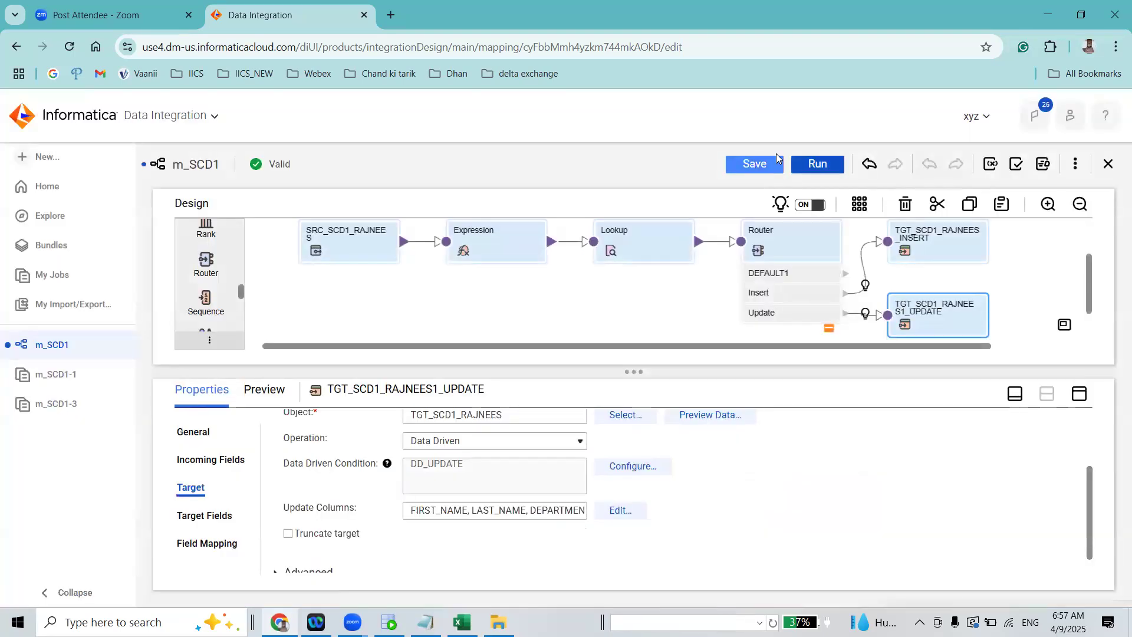
Save and run mapping m_SCD1, then refresh the My Jobs list until the new run has ended
{"action": "left_click", "coordinate": [765, 165]}
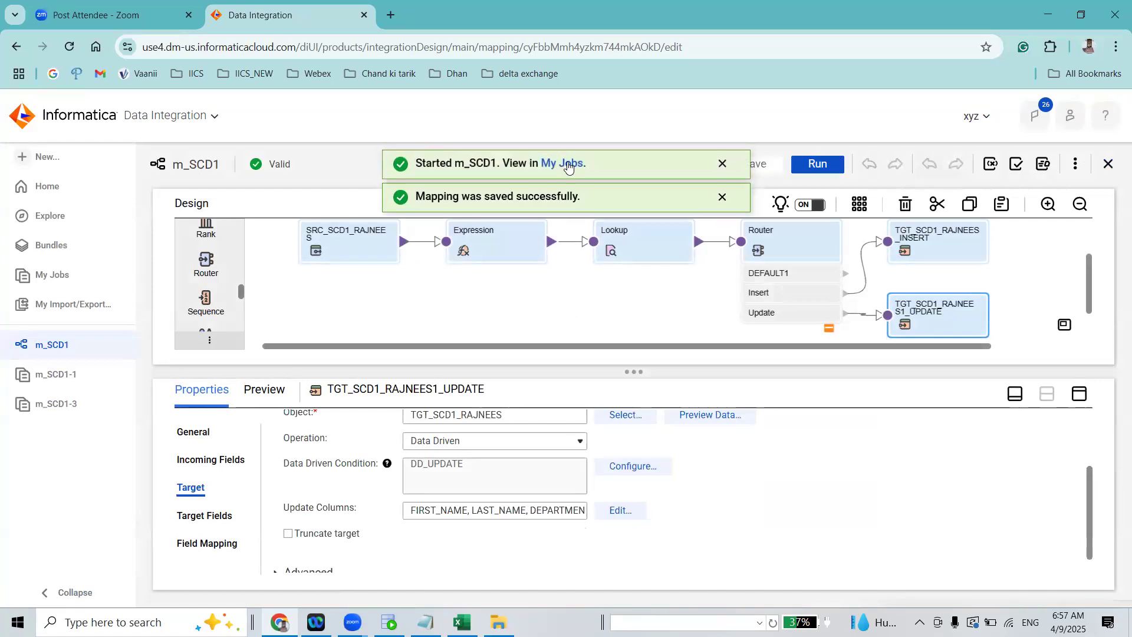
{"action": "left_click", "coordinate": [564, 164]}
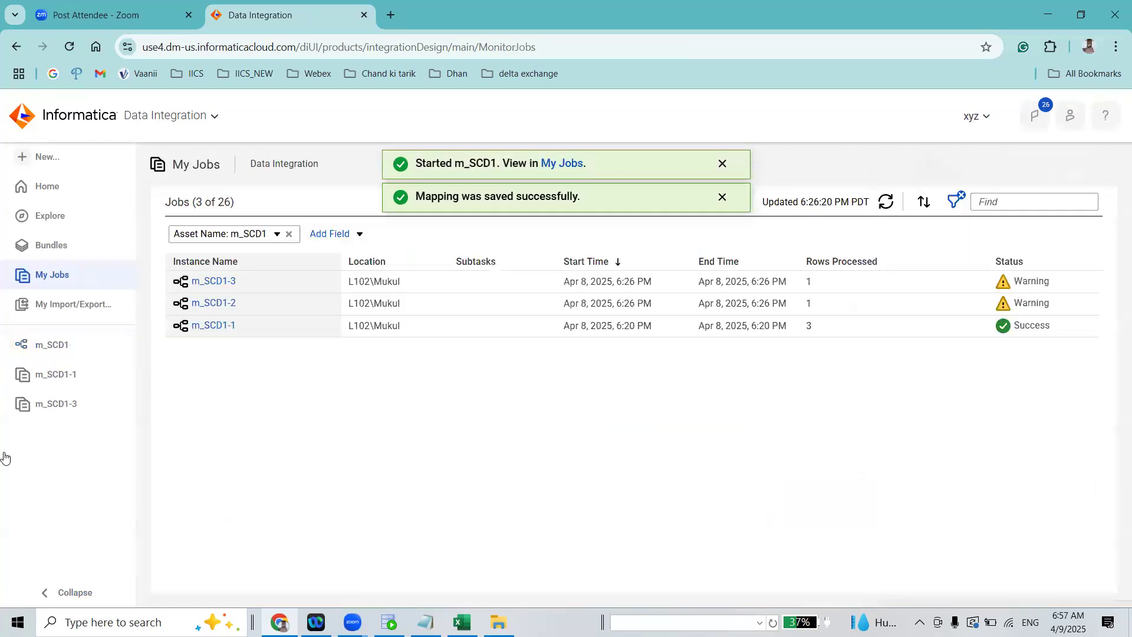
{"action": "left_click", "coordinate": [886, 203]}
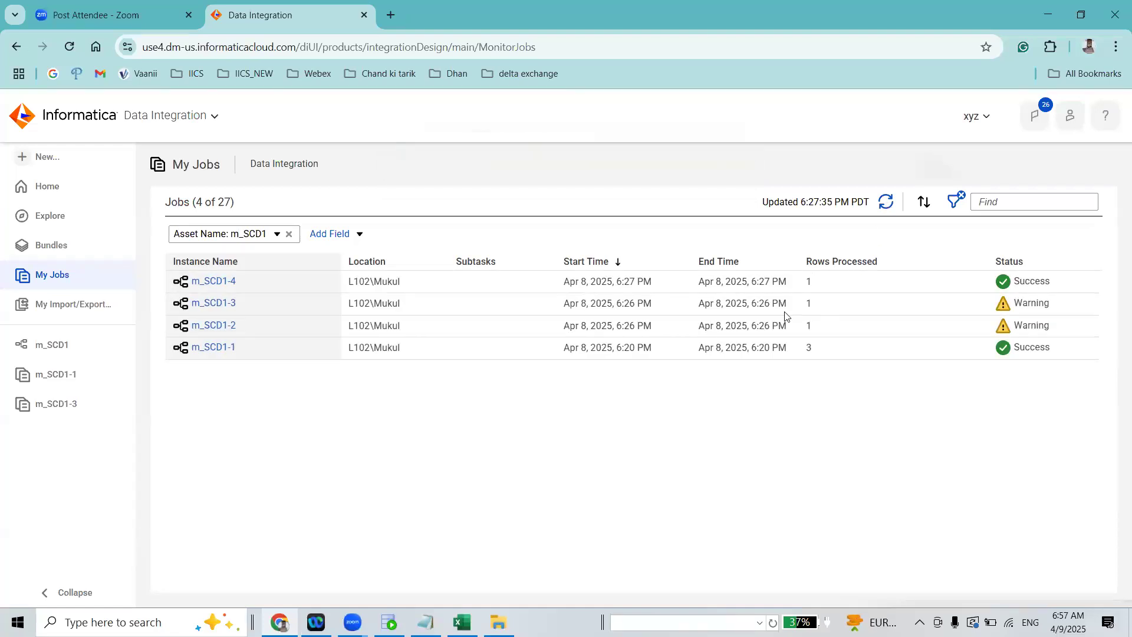
Open the m_SCD1-4 job results and check the success rows of the update and insert targets
{"action": "double_click", "coordinate": [802, 281]}
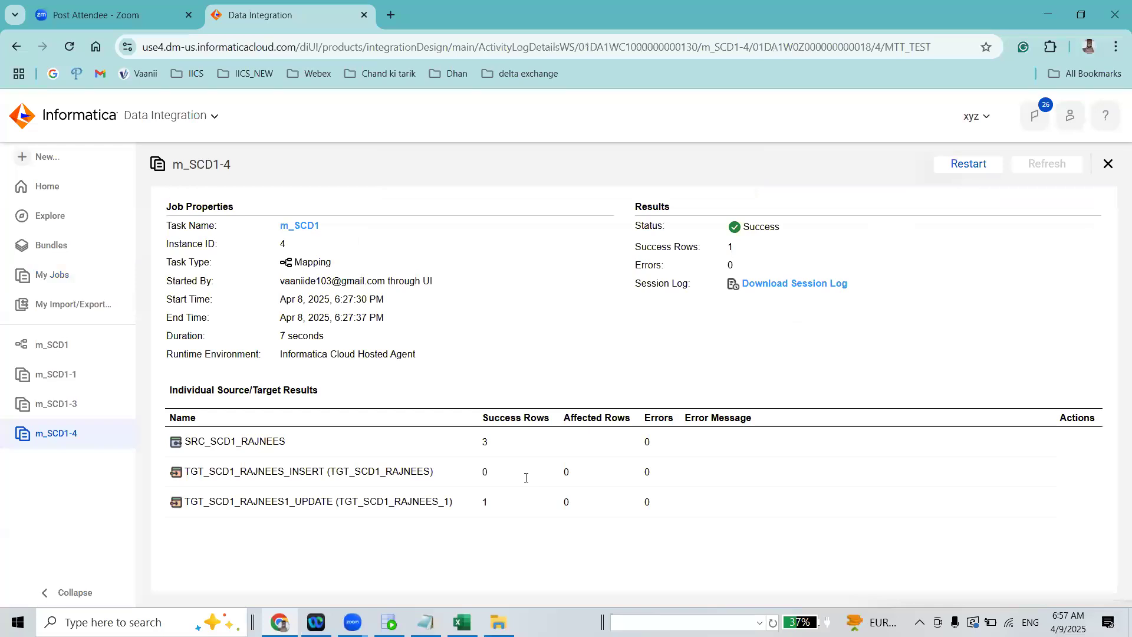
{"action": "left_click_drag", "start_coordinate": [190, 501], "coordinate": [496, 509]}
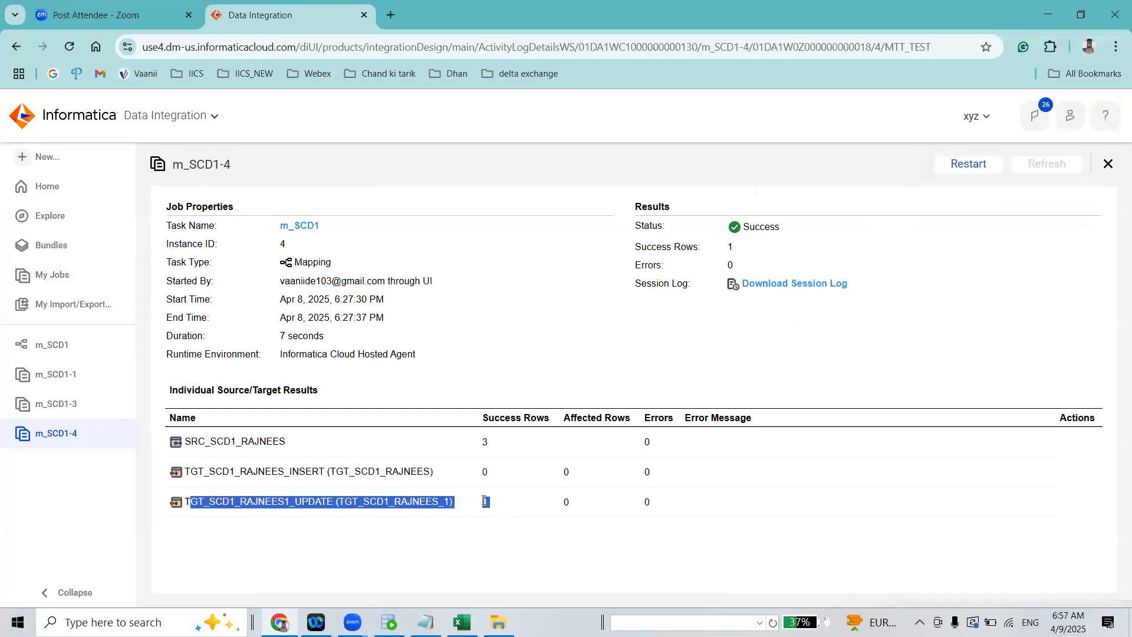
{"action": "double_click", "coordinate": [487, 501]}
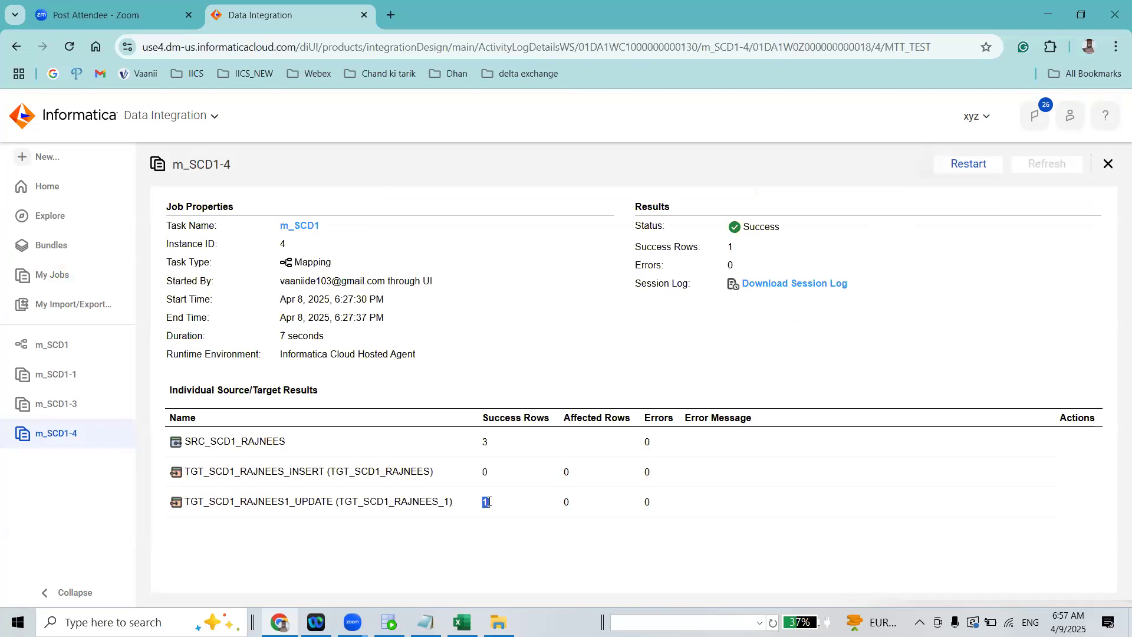
{"action": "double_click", "coordinate": [486, 471]}
Switch to Oracle SQL Developer and rerun the SELECT query on TGT_SCD1_RAJNEES in the L100 worksheet
{"action": "key", "text": "alt+Tab"}
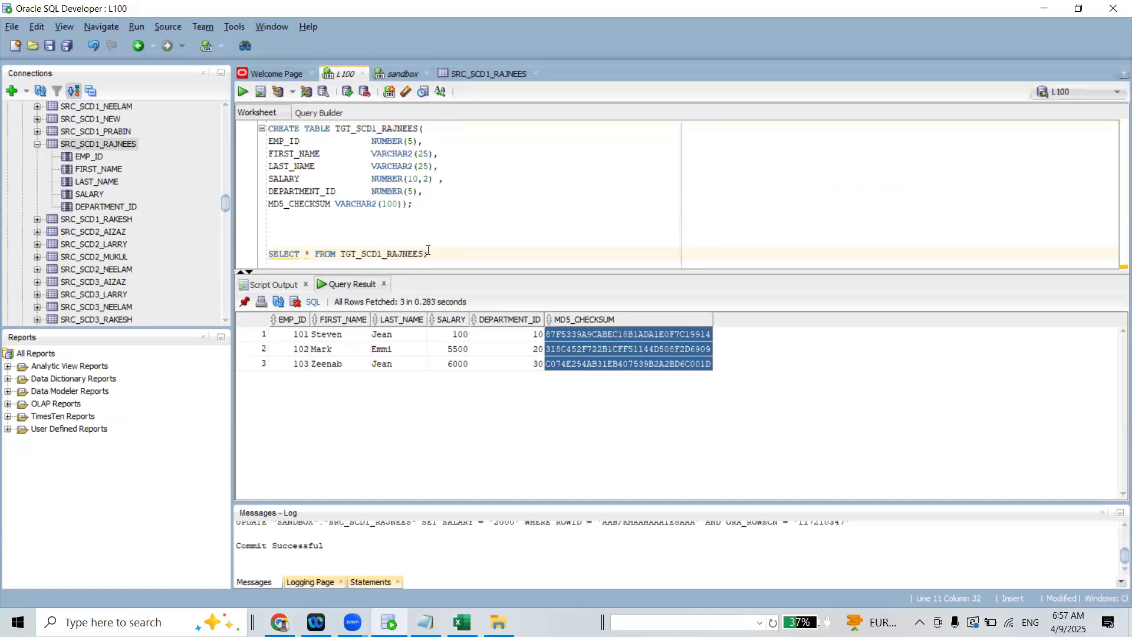
{"action": "left_click", "coordinate": [242, 92]}
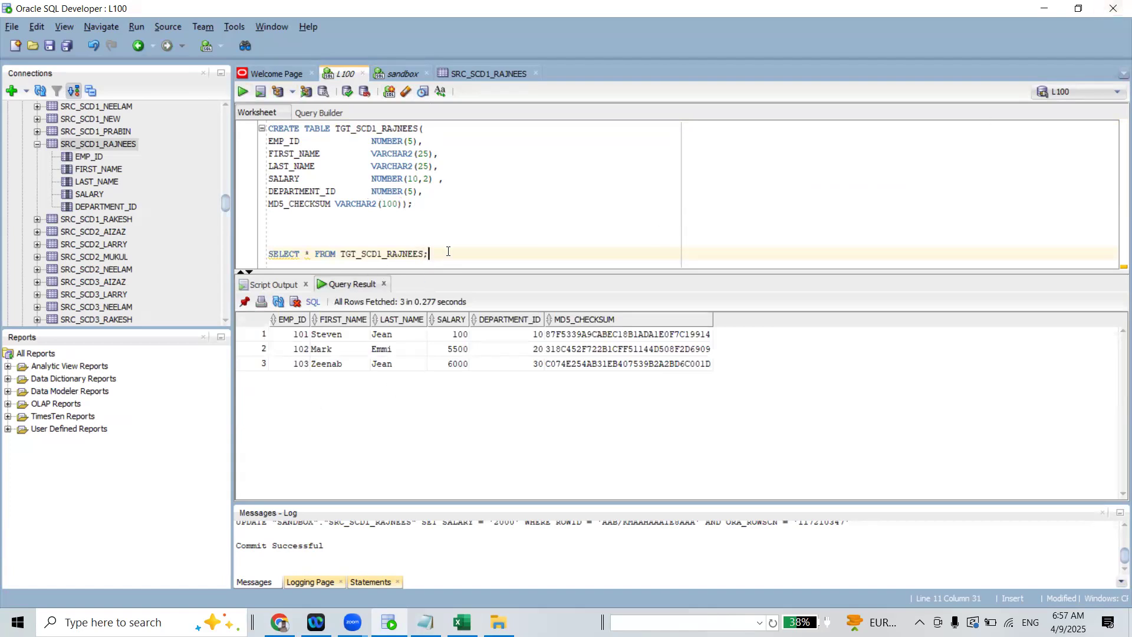
Show the Welcome Page, collapse the SRC_SCD1_RAJNEES table in the connections tree and return to Informatica in the browser
{"action": "left_click", "coordinate": [281, 75]}
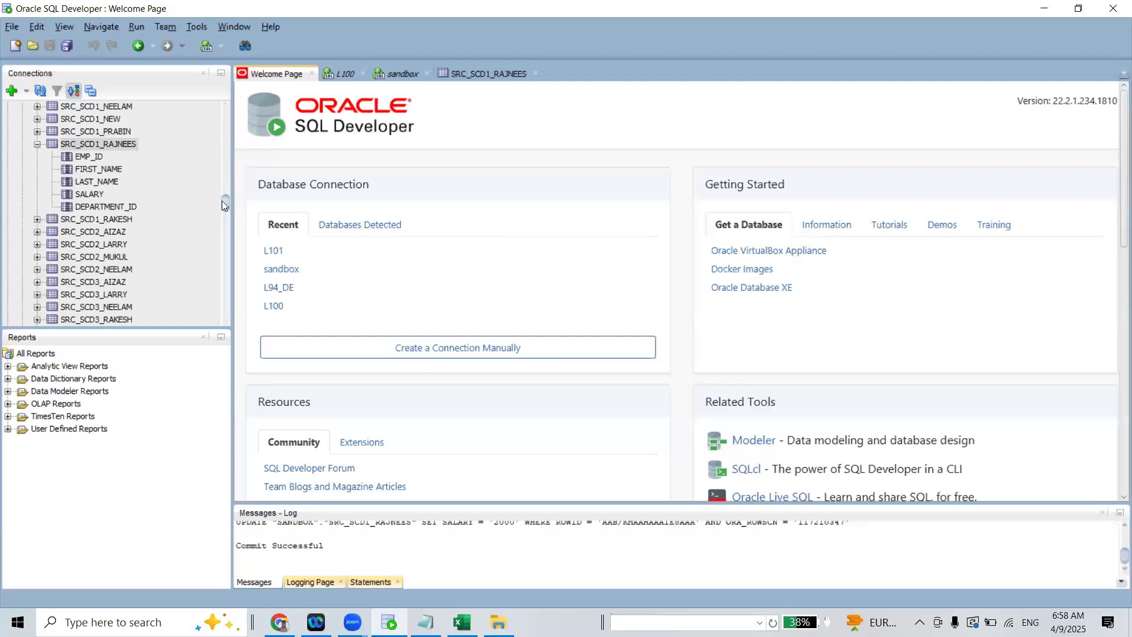
{"action": "left_click_drag", "start_coordinate": [225, 200], "coordinate": [226, 192]}
{"action": "left_click", "coordinate": [38, 264]}
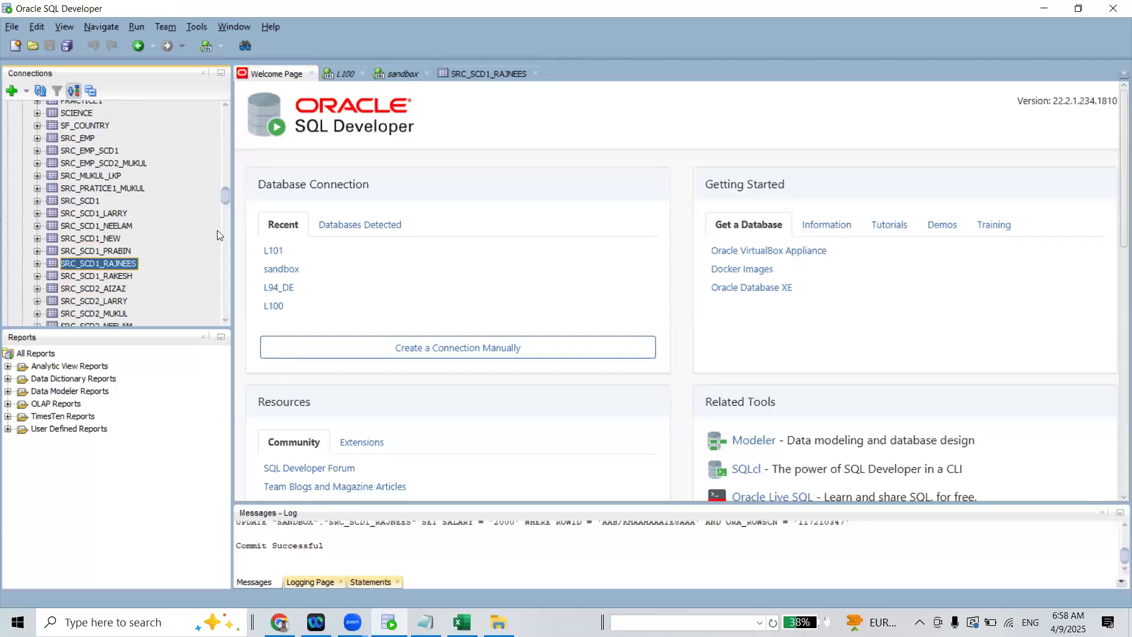
{"action": "left_click", "coordinate": [1041, 10]}
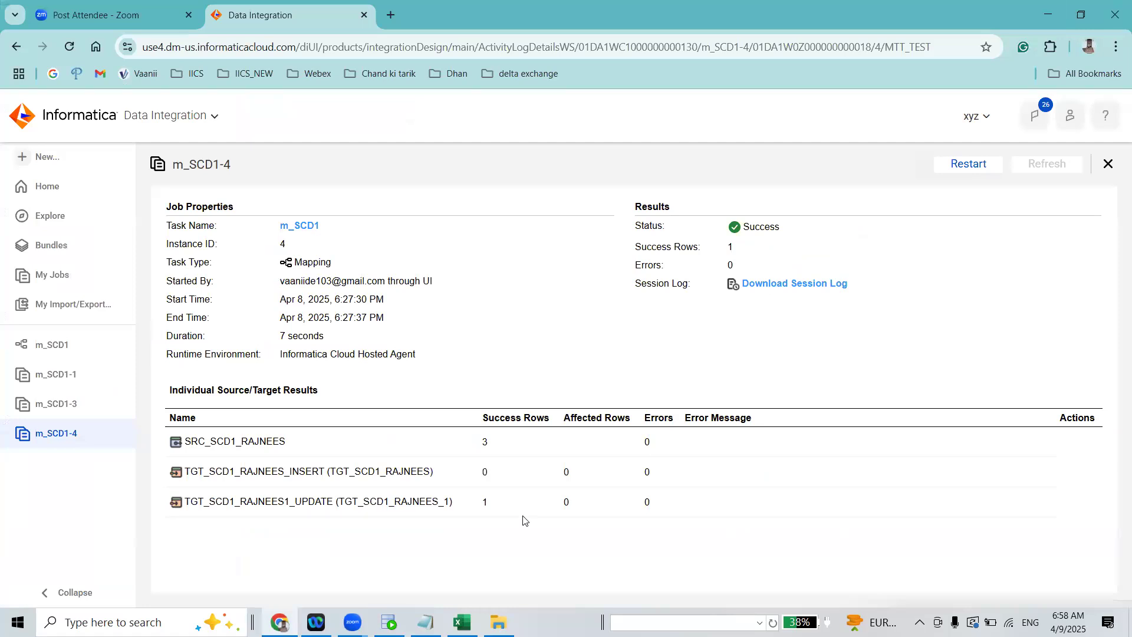
Return to mapping m_SCD1 and close the open m_SCD1-1, m_SCD1-3 and m_SCD1-4 job results
{"action": "left_click", "coordinate": [58, 403]}
{"action": "left_click", "coordinate": [56, 432]}
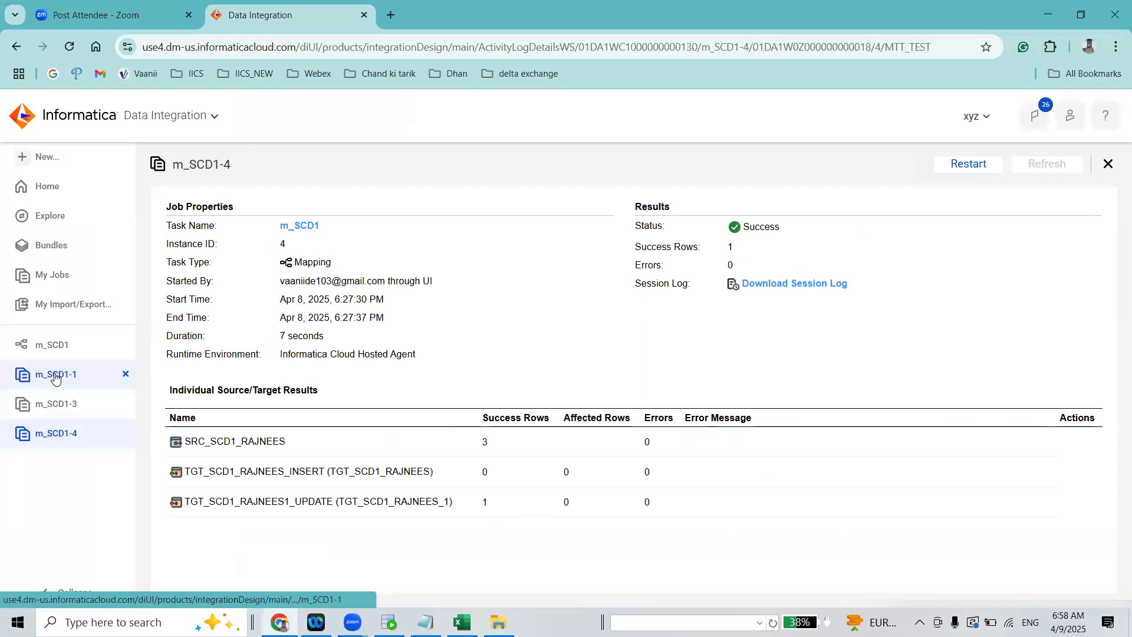
{"action": "left_click", "coordinate": [55, 374]}
{"action": "left_click", "coordinate": [54, 346]}
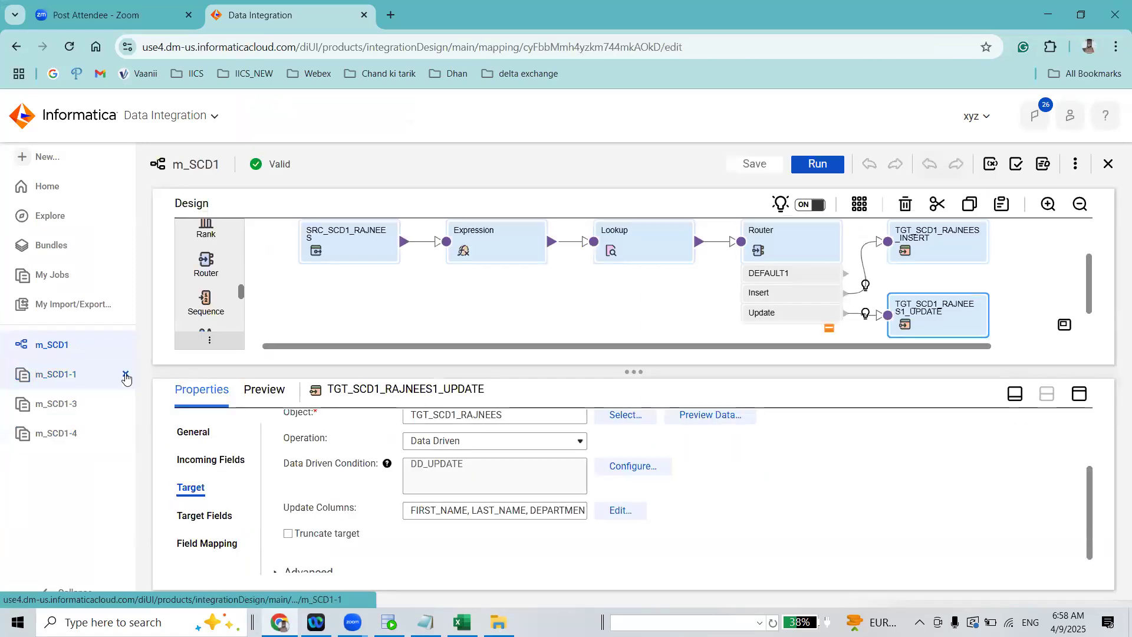
{"action": "left_click", "coordinate": [125, 375]}
{"action": "left_click", "coordinate": [125, 376]}
{"action": "left_click", "coordinate": [126, 375]}
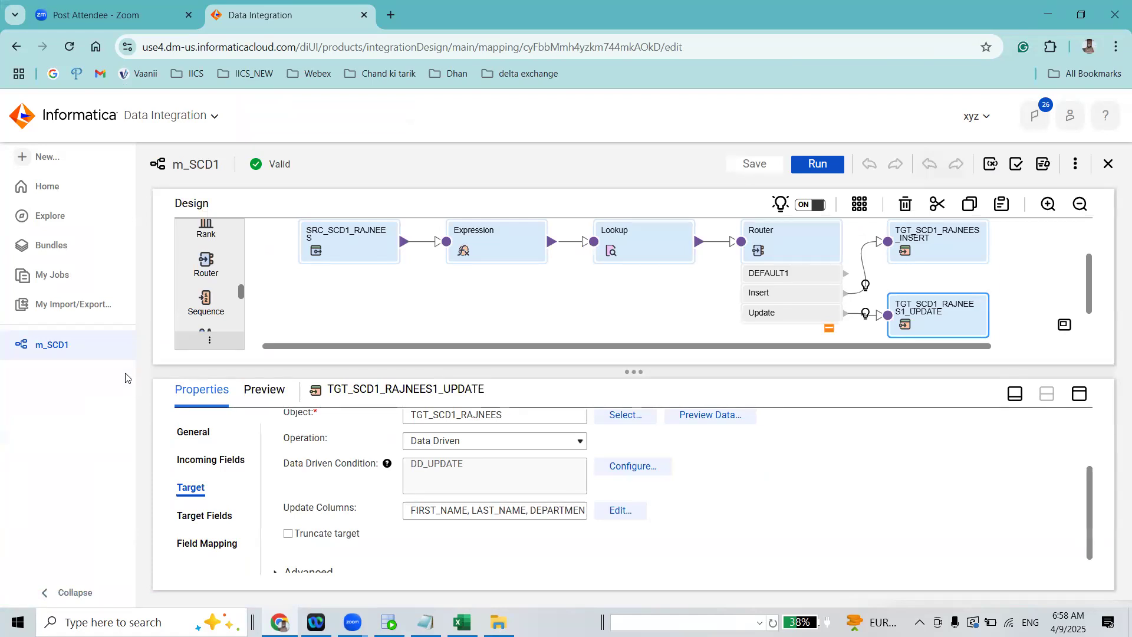